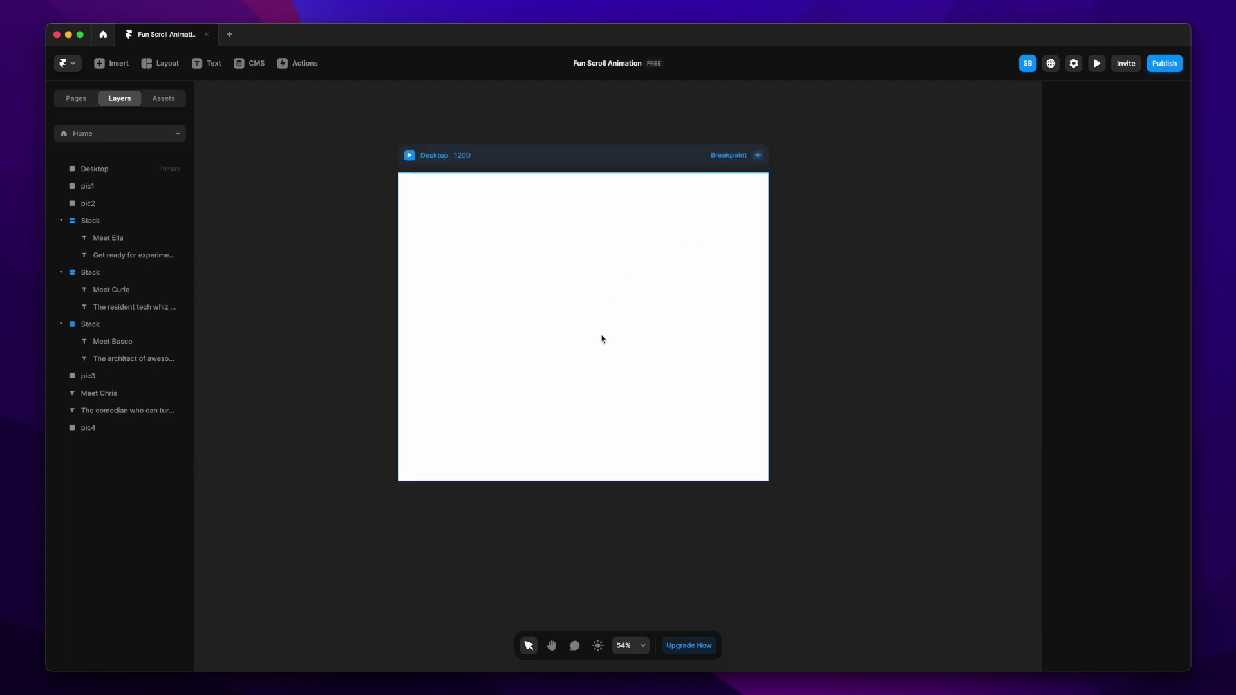
Examine the four prepared portraits and the layout settings of the text stack under pic1.
scroll(602, 339, left, 10)
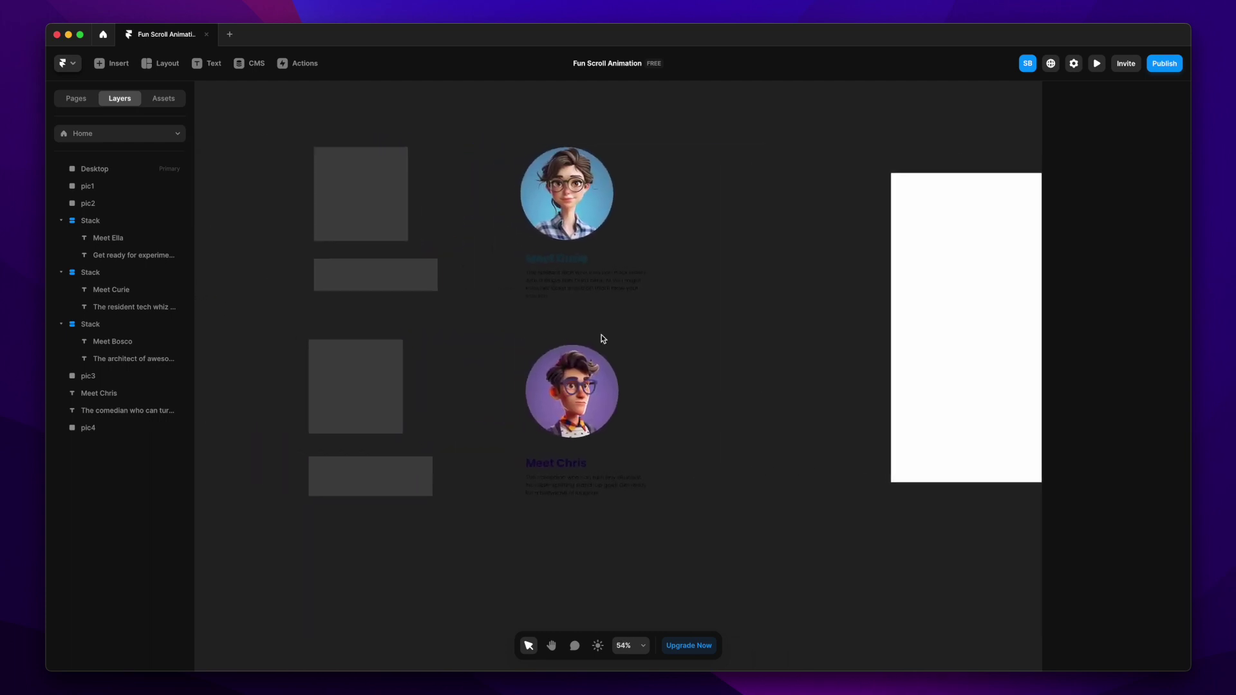
scroll(581, 466, left, 2)
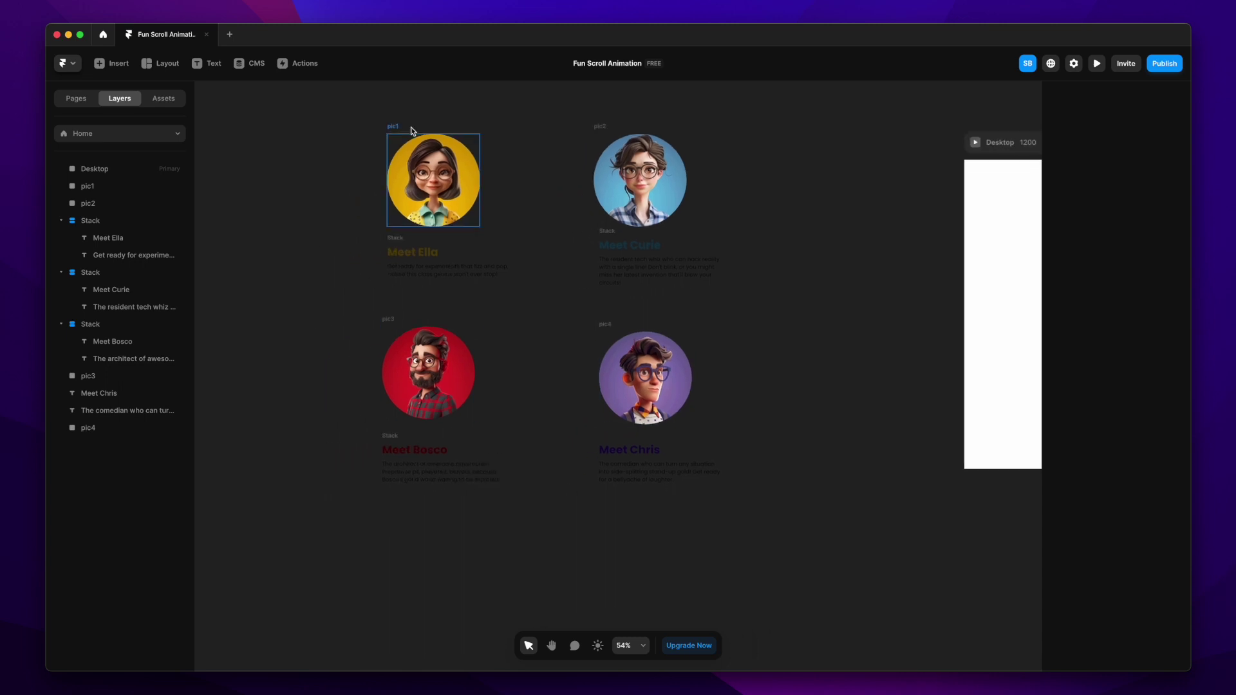
scroll(380, 157, up, 5)
click(457, 180)
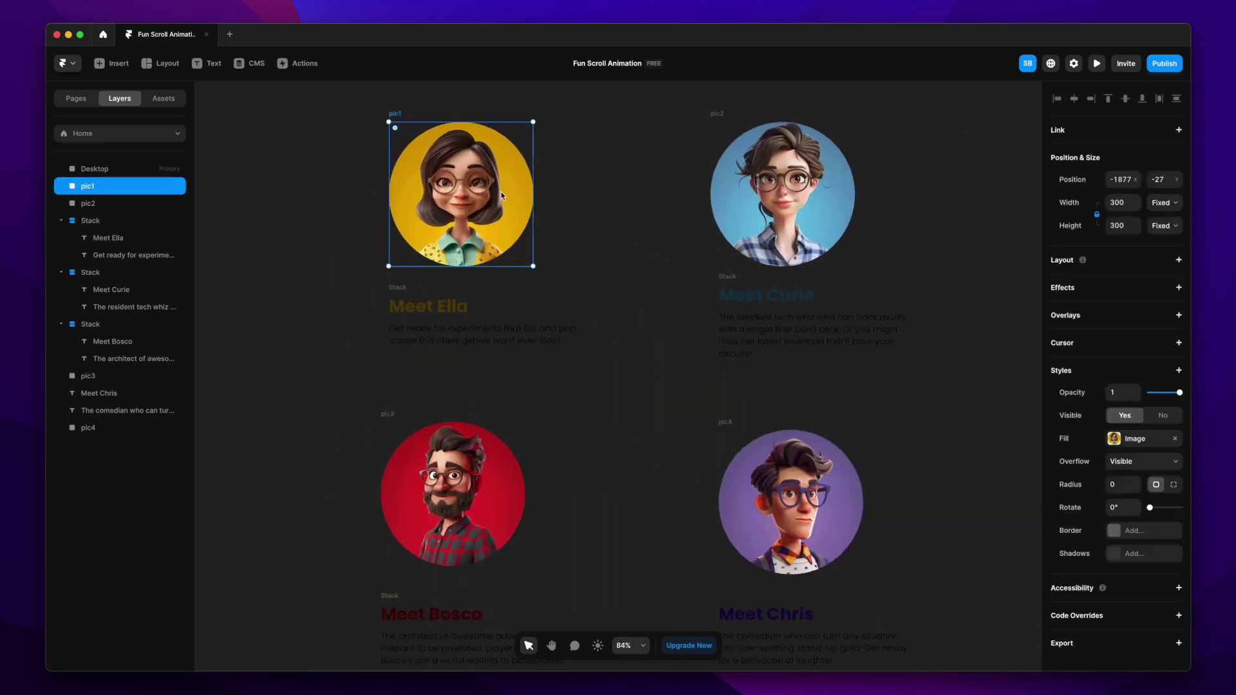
click(395, 290)
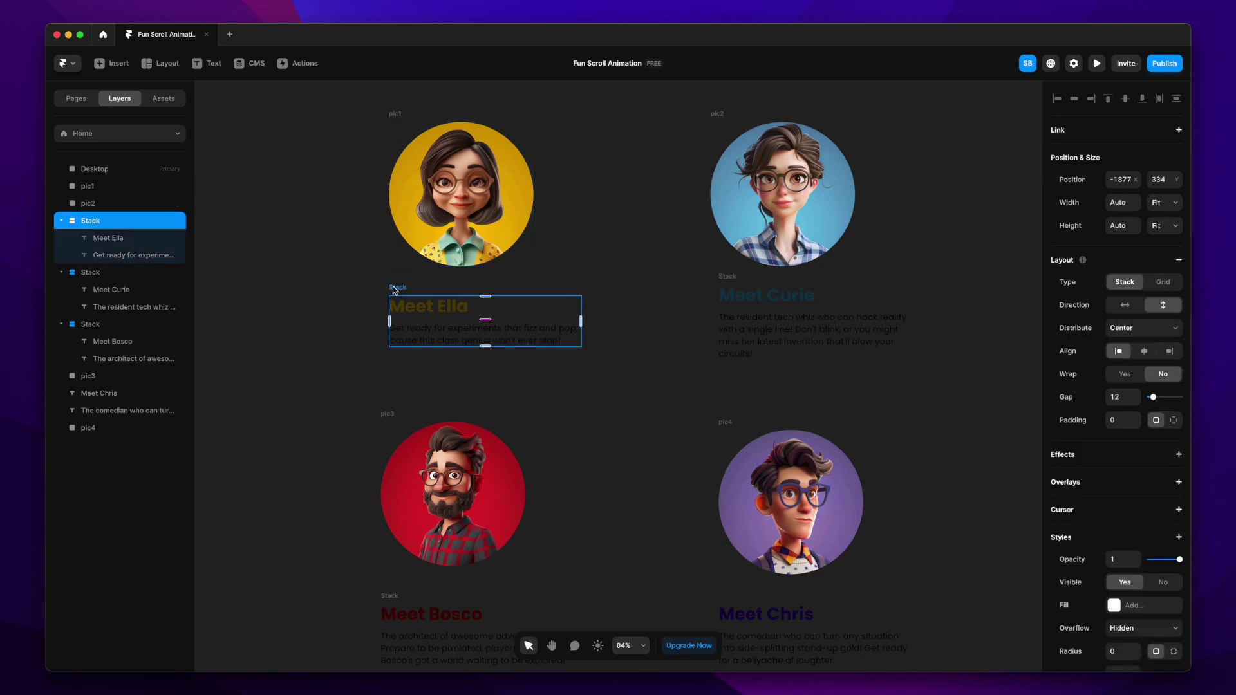
scroll(444, 355, up, 4)
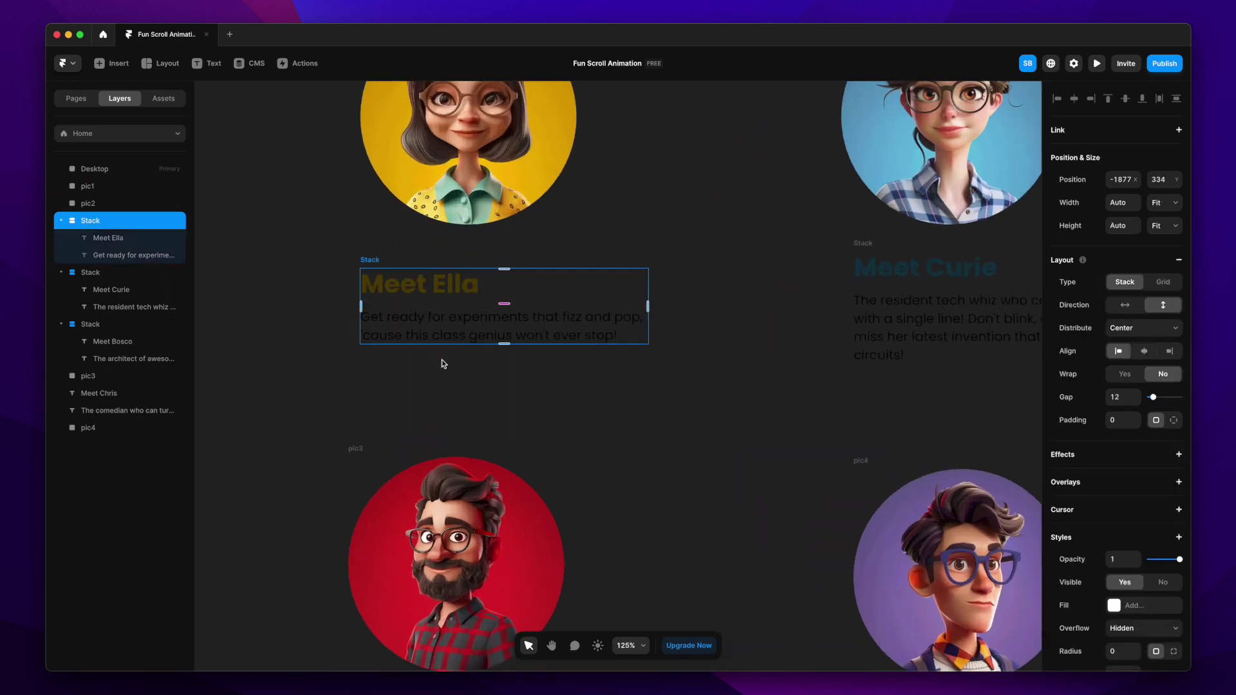
scroll(442, 359, down, 4)
scroll(441, 359, down, 2)
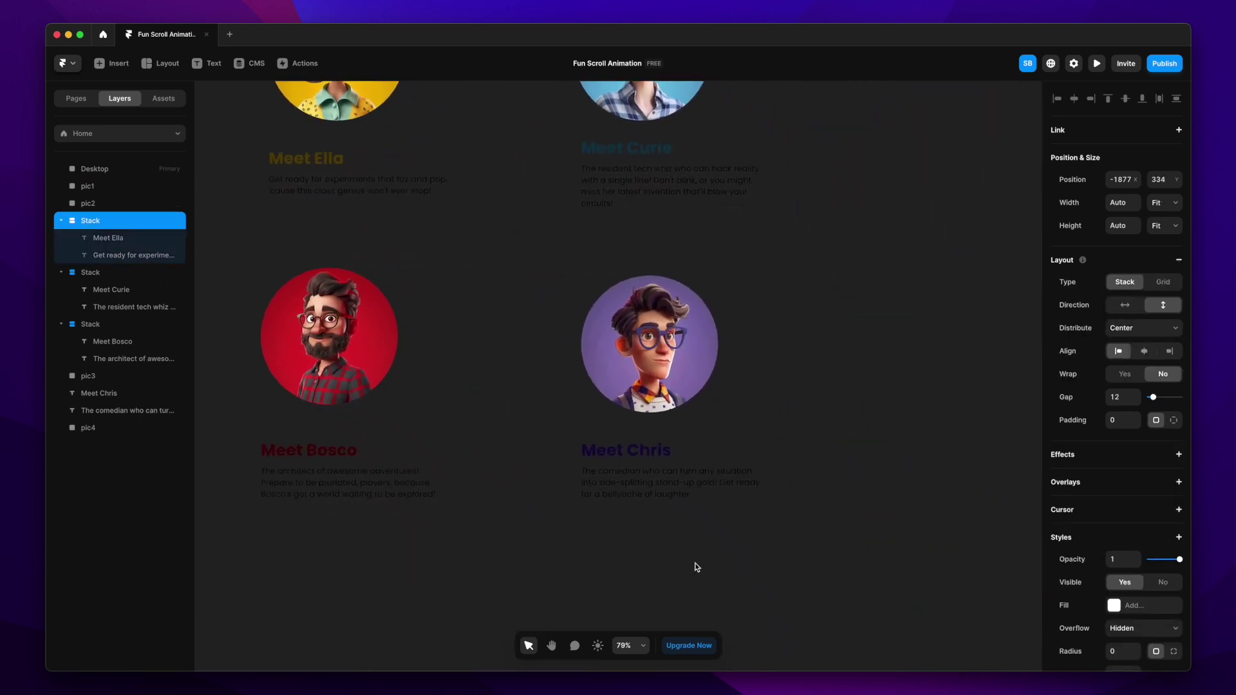
Check the font, weight, color and size settings of the heading and description under pic4.
click(697, 567)
scroll(659, 505, up, 4)
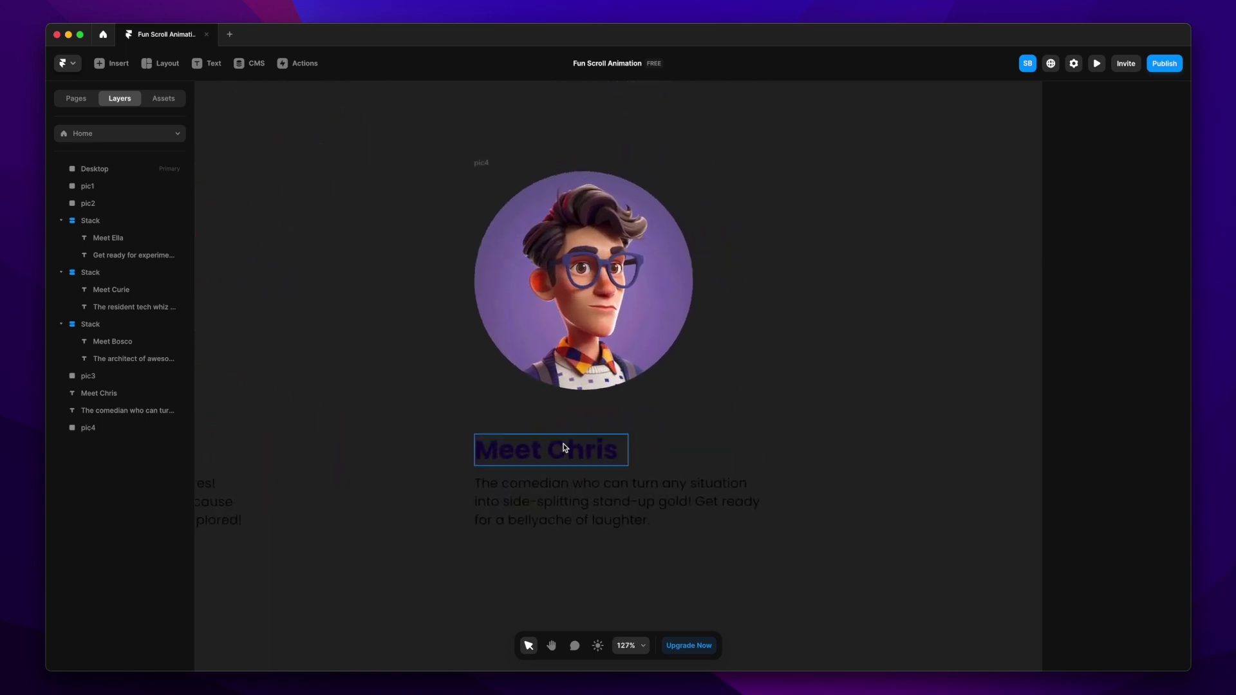
click(564, 448)
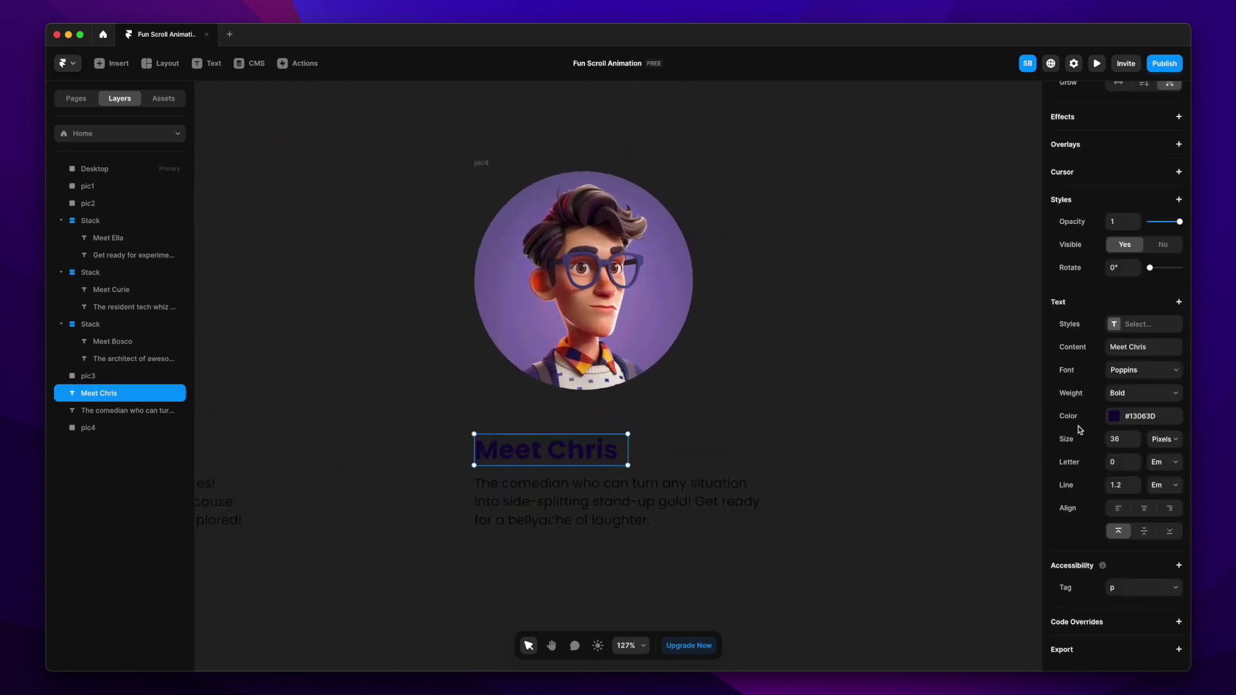
click(647, 492)
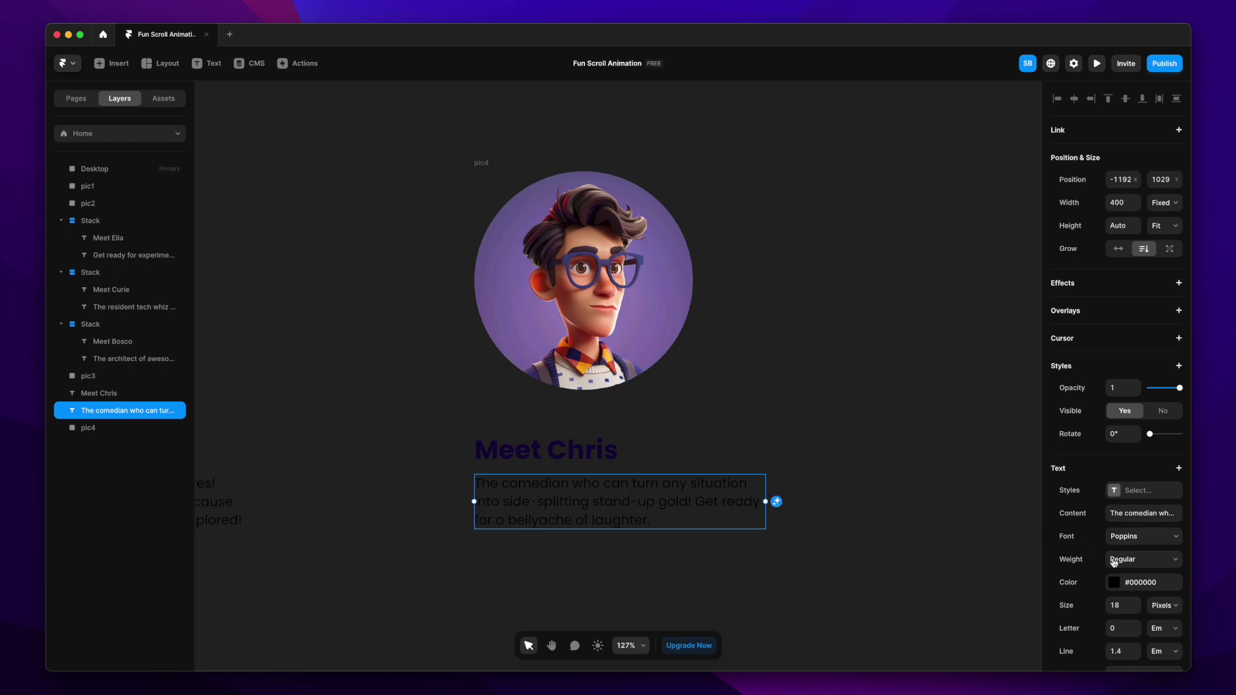
scroll(1112, 561, down, 3)
click(937, 501)
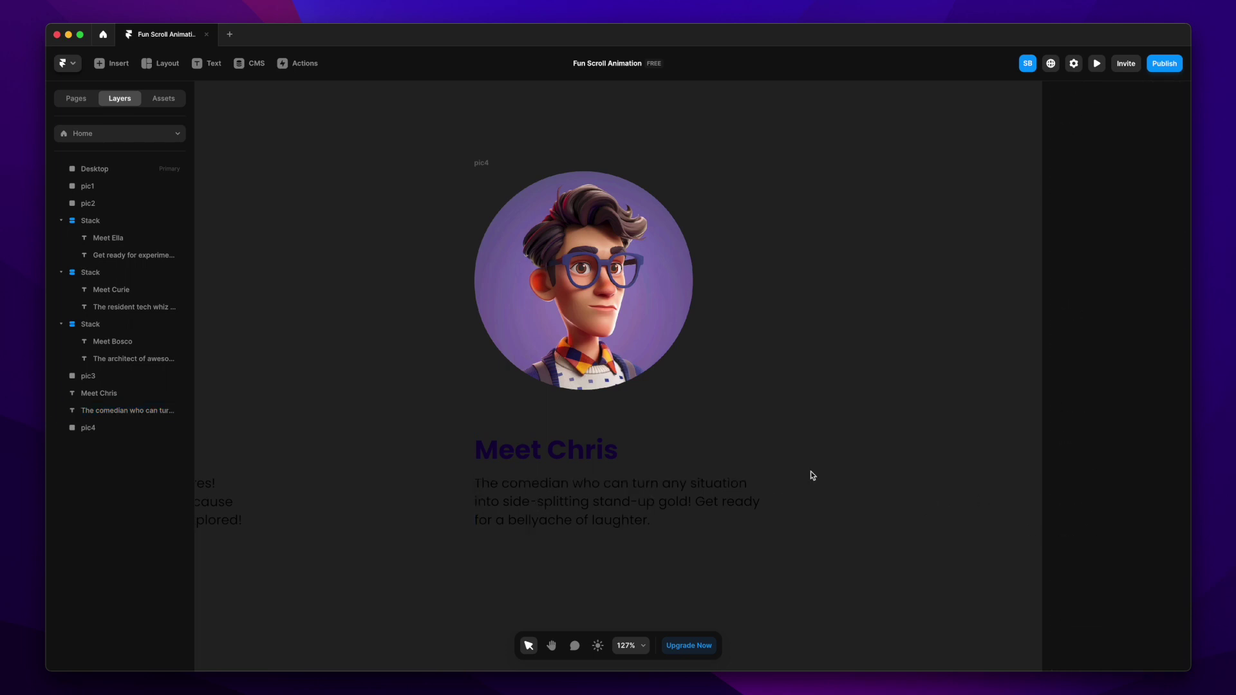
Wrap the heading and description under pic4 in a stack and remove the stack's white fill.
click(558, 454)
shift+click(558, 496)
right_click(558, 496)
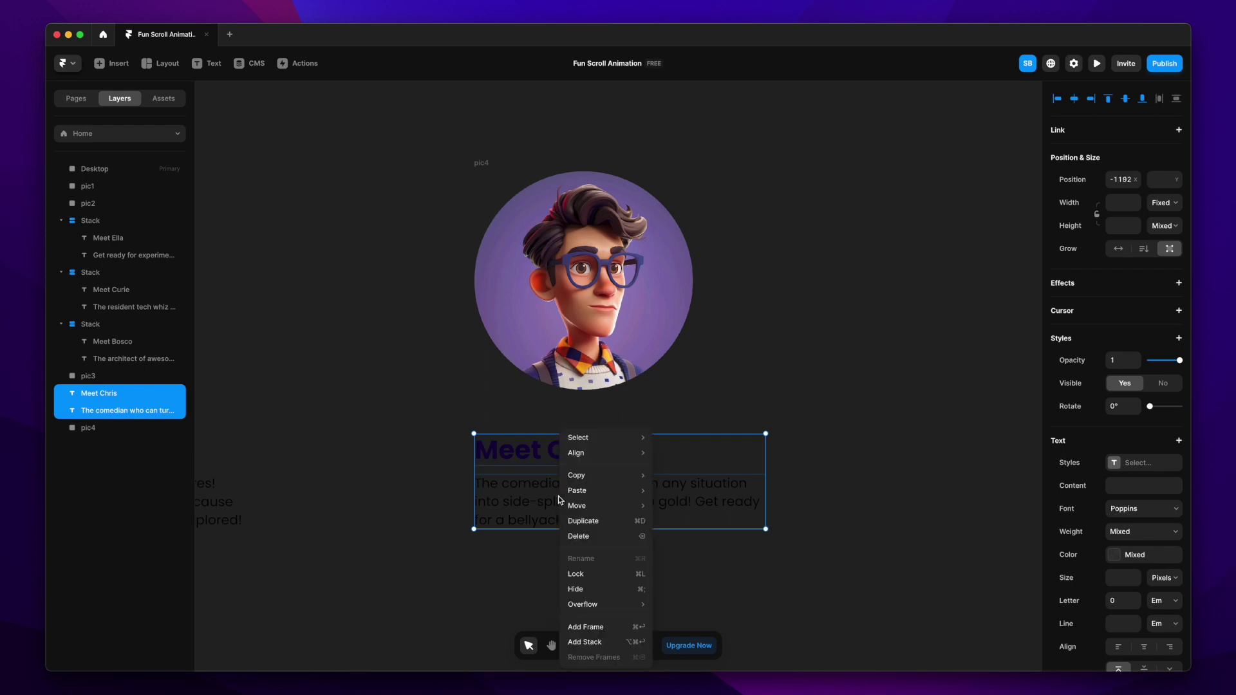
click(604, 642)
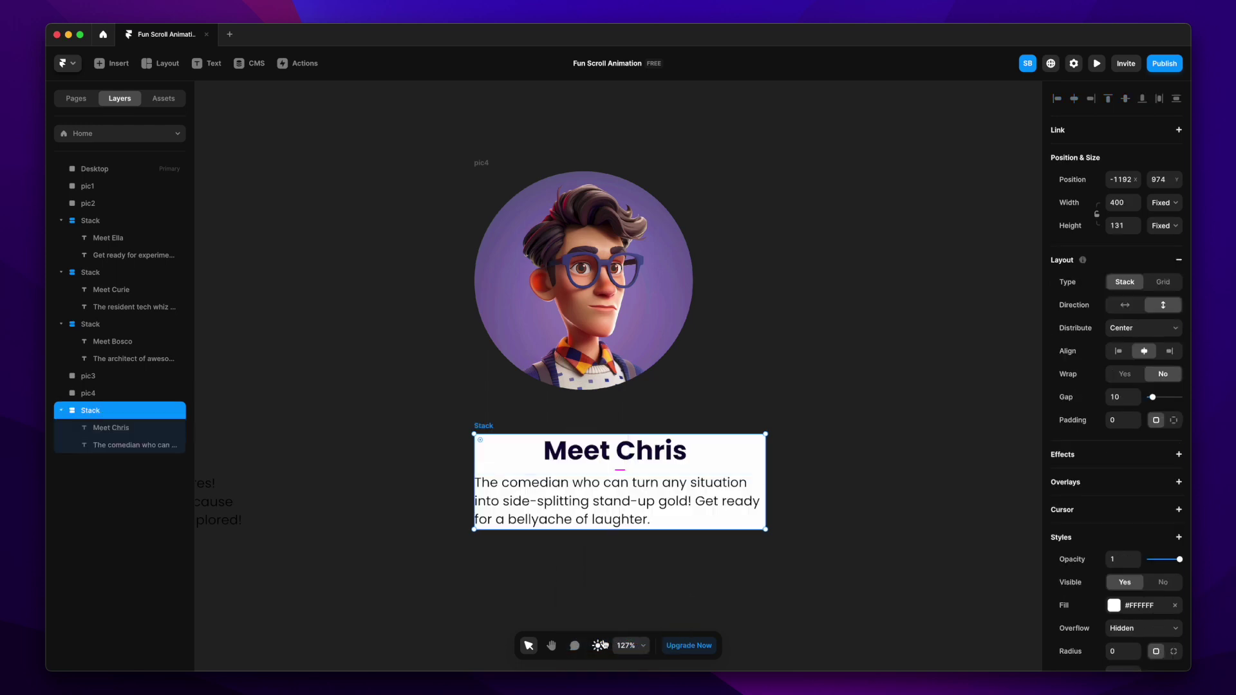
click(1174, 606)
Left-align the contents of the stack under pic4 and set its gap to 12.
scroll(1107, 559, down, 1)
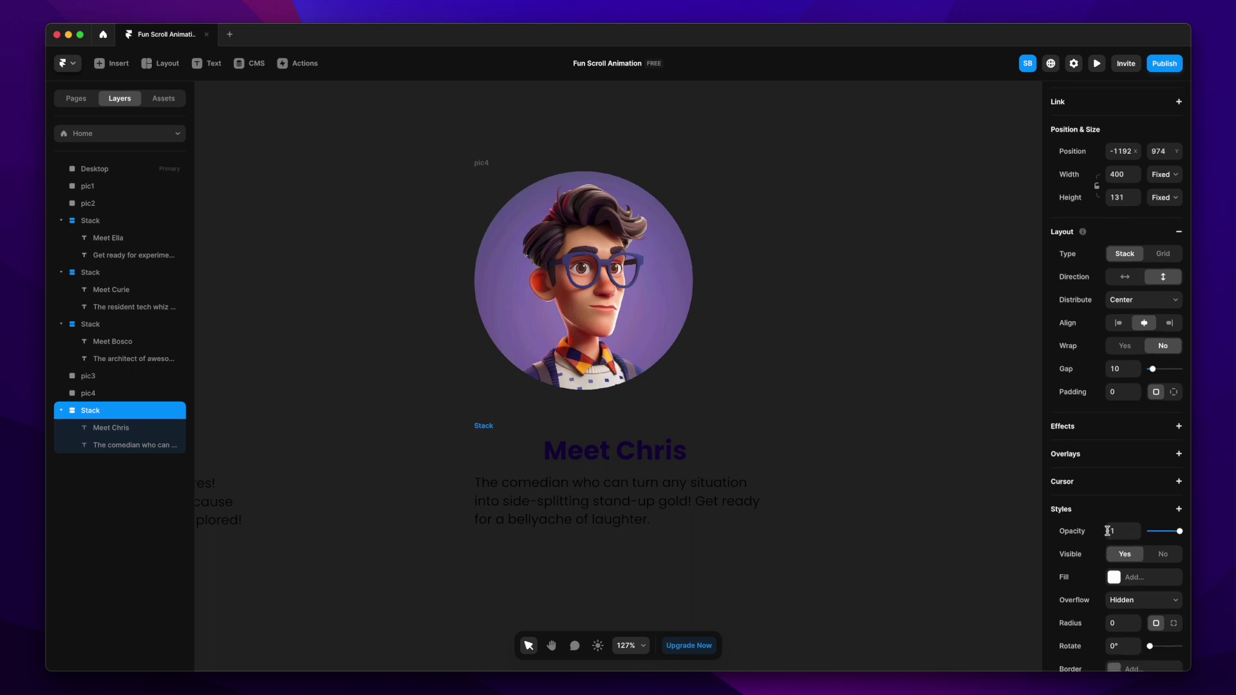
click(1119, 323)
click(1122, 368)
text(12)
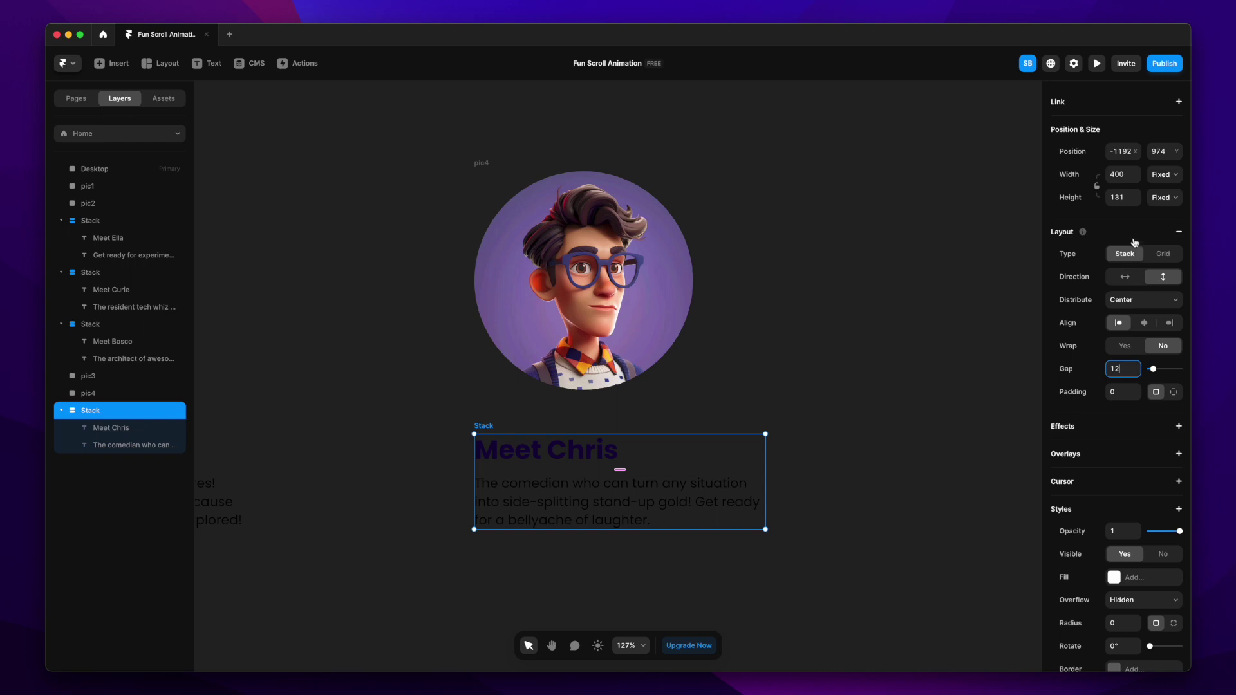
Set the width of the stack under pic4 to fit its content.
click(1175, 175)
click(1176, 213)
click(1165, 197)
key(Escape)
click(900, 353)
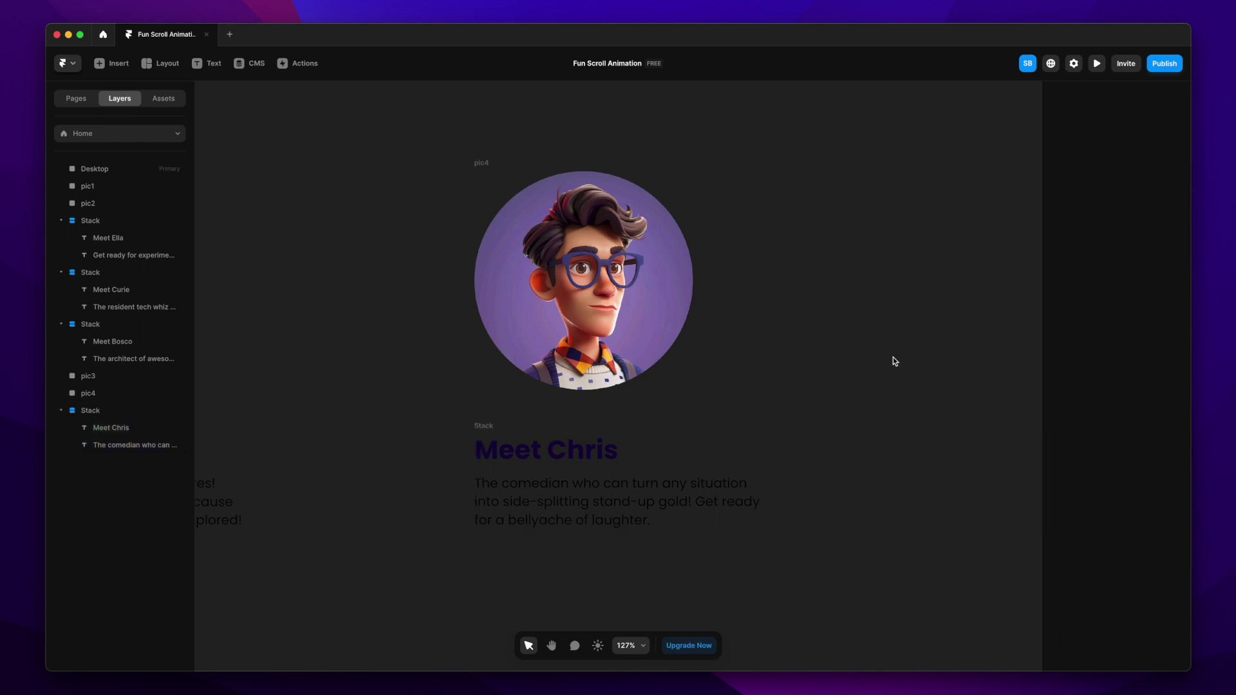
Move the text stack under pic4 slightly upward, closer to the portrait.
click(483, 429)
drag(482, 429, 482, 425)
click(764, 408)
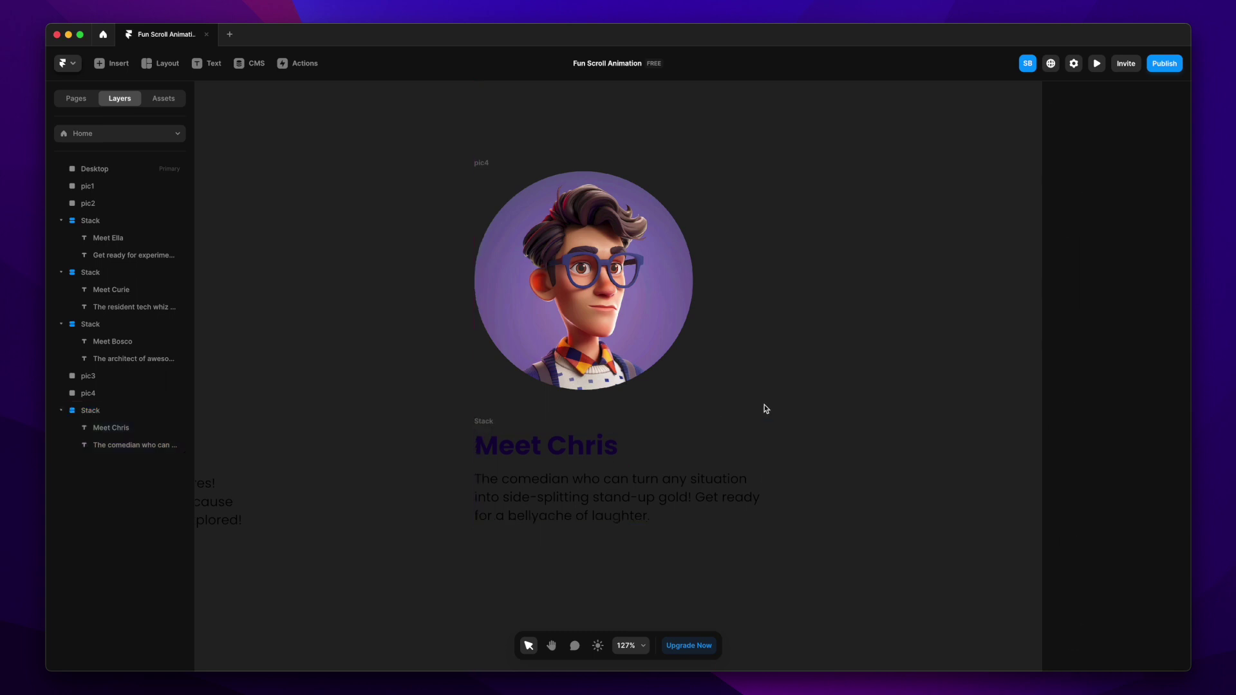
Add a stack layout to the Desktop breakpoint.
scroll(764, 408, down, 5)
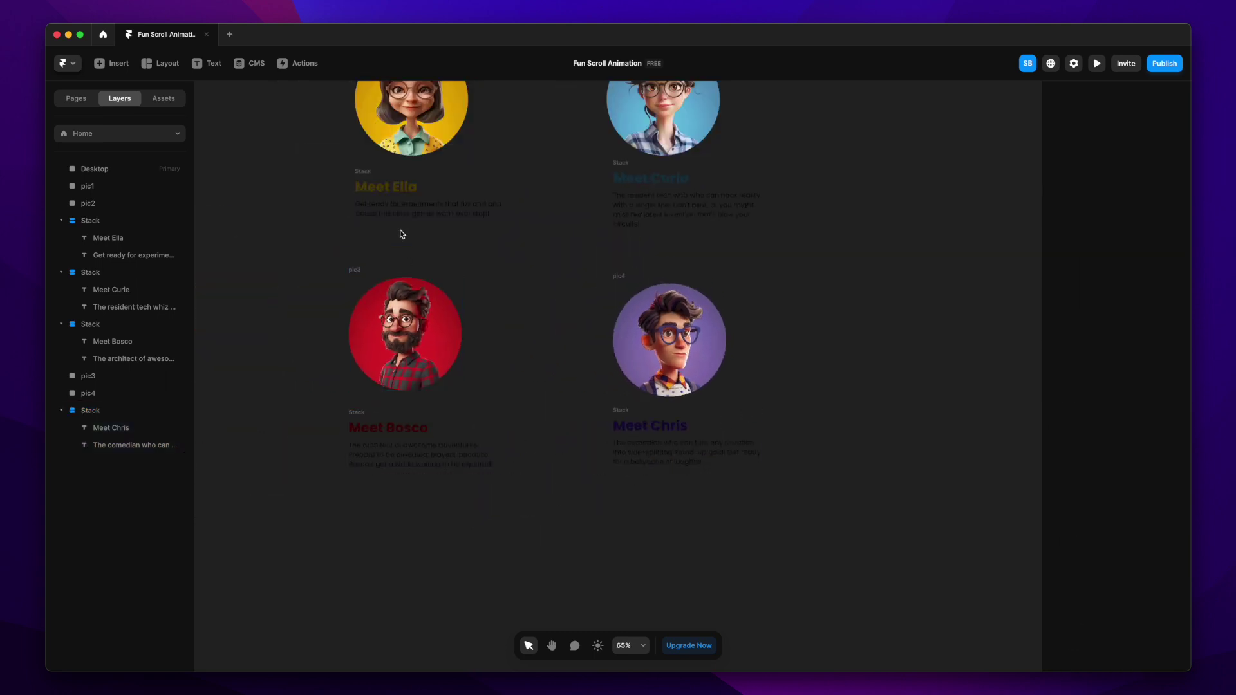
scroll(853, 298, down, 3)
scroll(850, 295, right, 5)
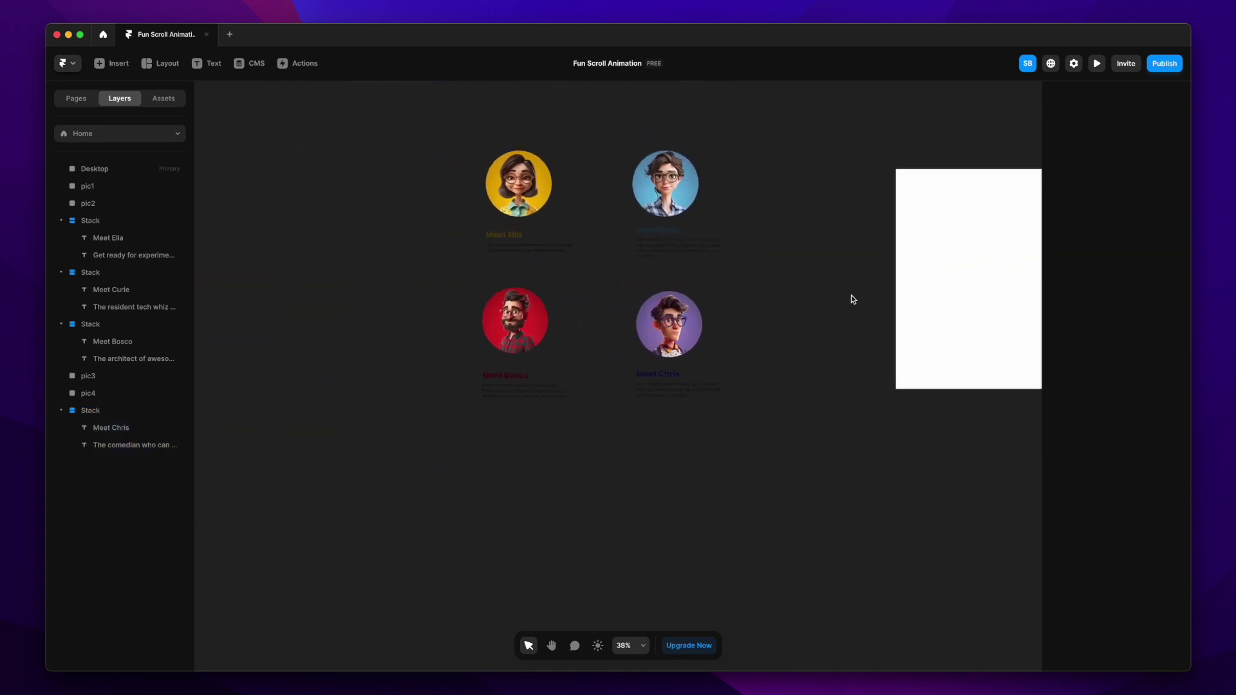
scroll(619, 257, right, 2)
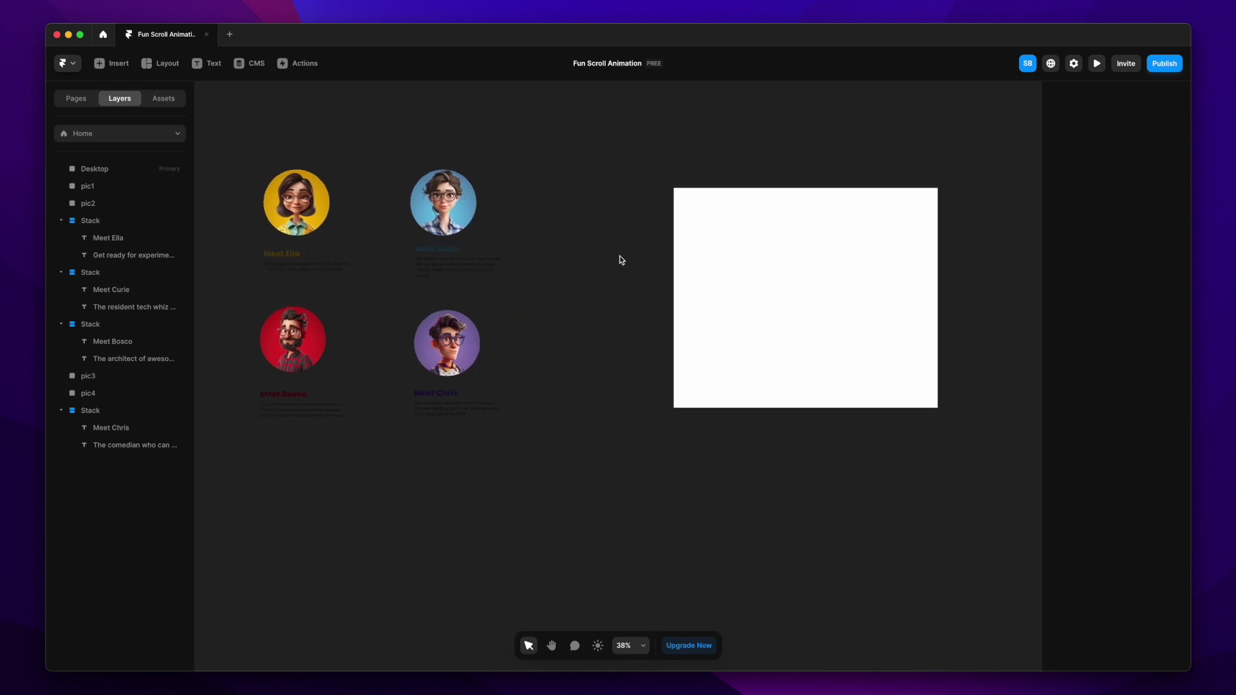
click(808, 256)
scroll(807, 257, right, 3)
scroll(808, 257, right, 2)
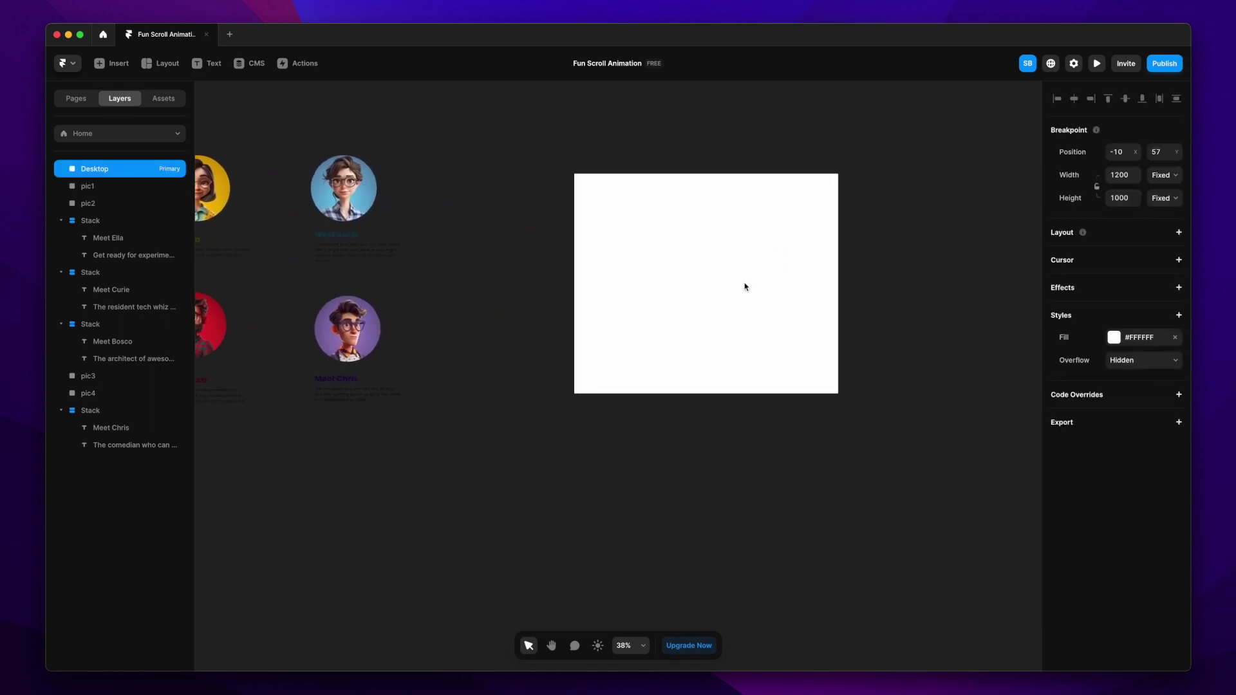
scroll(669, 406, down, 3)
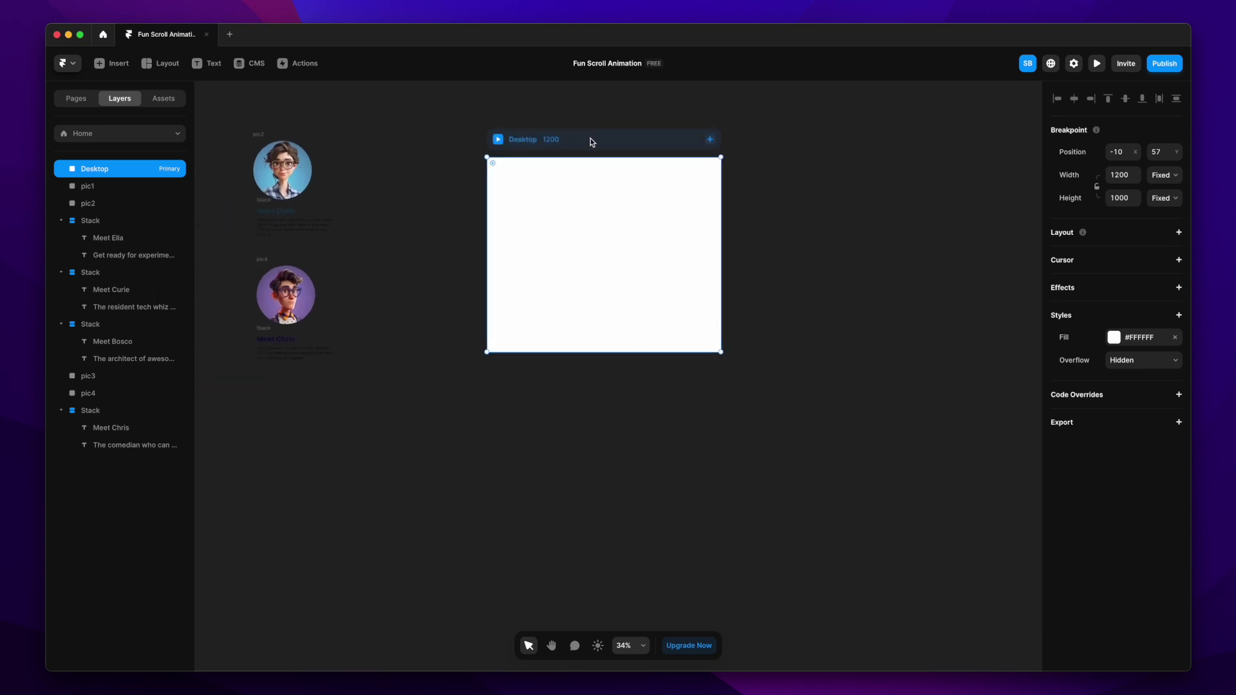
click(1178, 234)
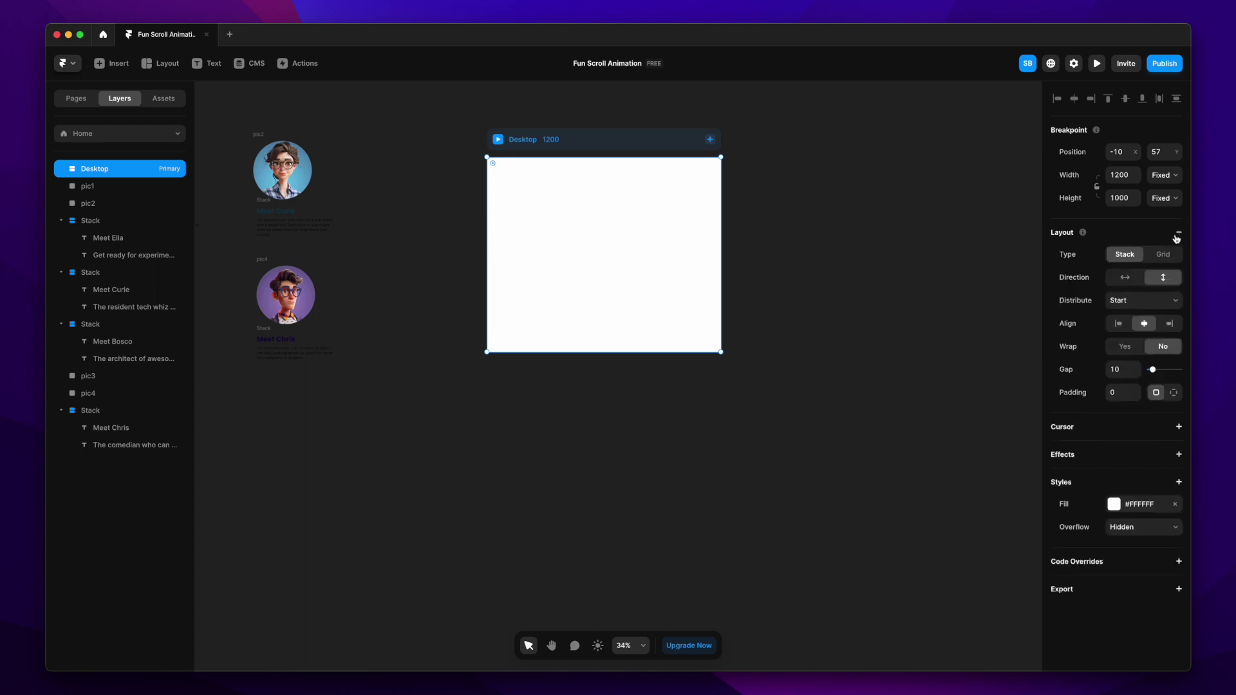
click(760, 251)
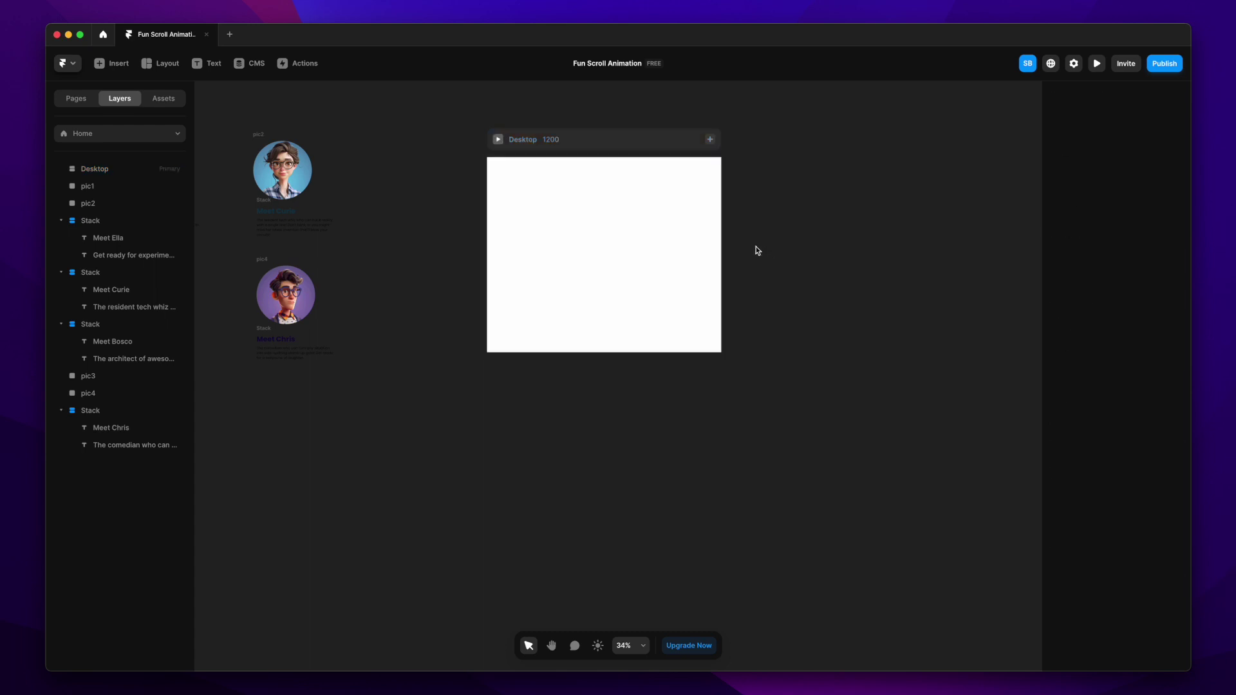
Draw a frame about 869 × 580 inside the Desktop breakpoint and set its width to Fill.
scroll(629, 182, up, 10)
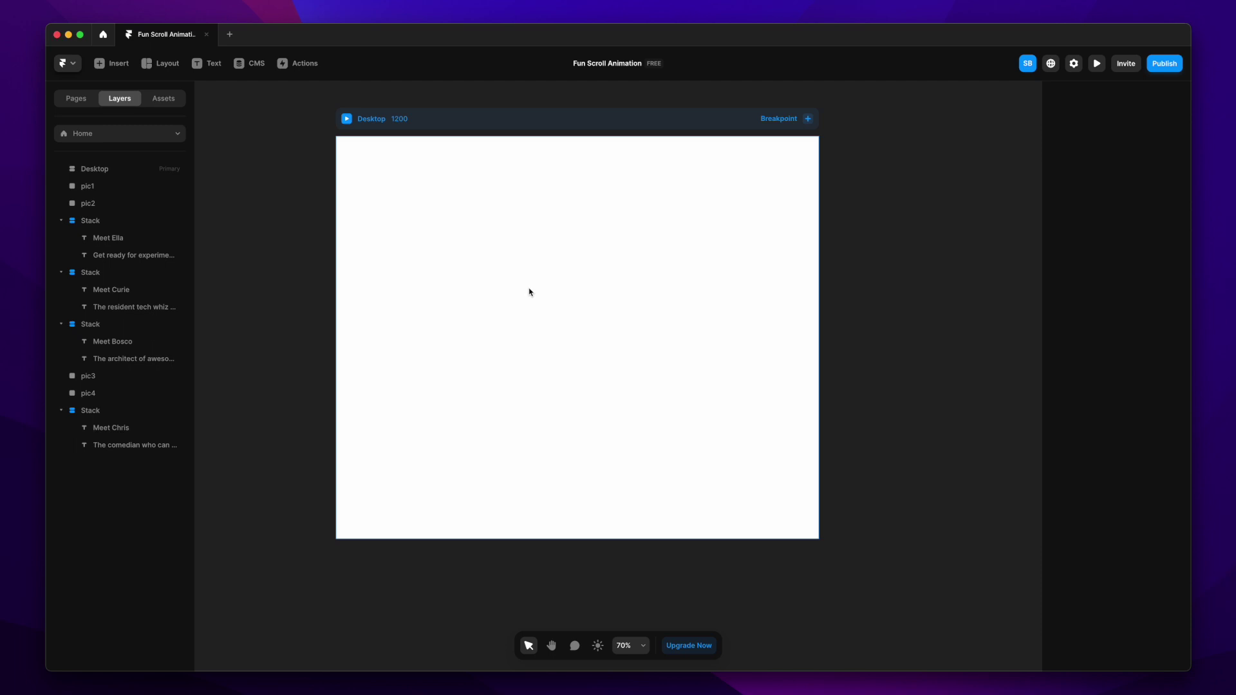
key(f)
drag(382, 198, 732, 434)
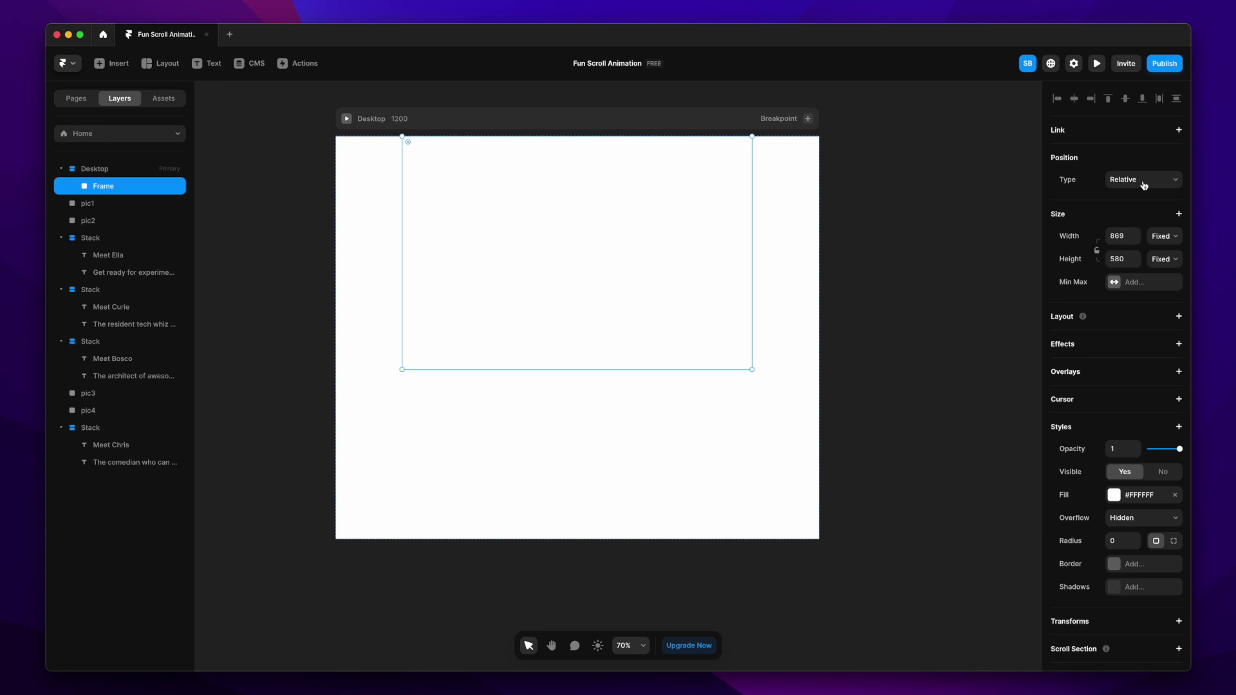
click(1165, 236)
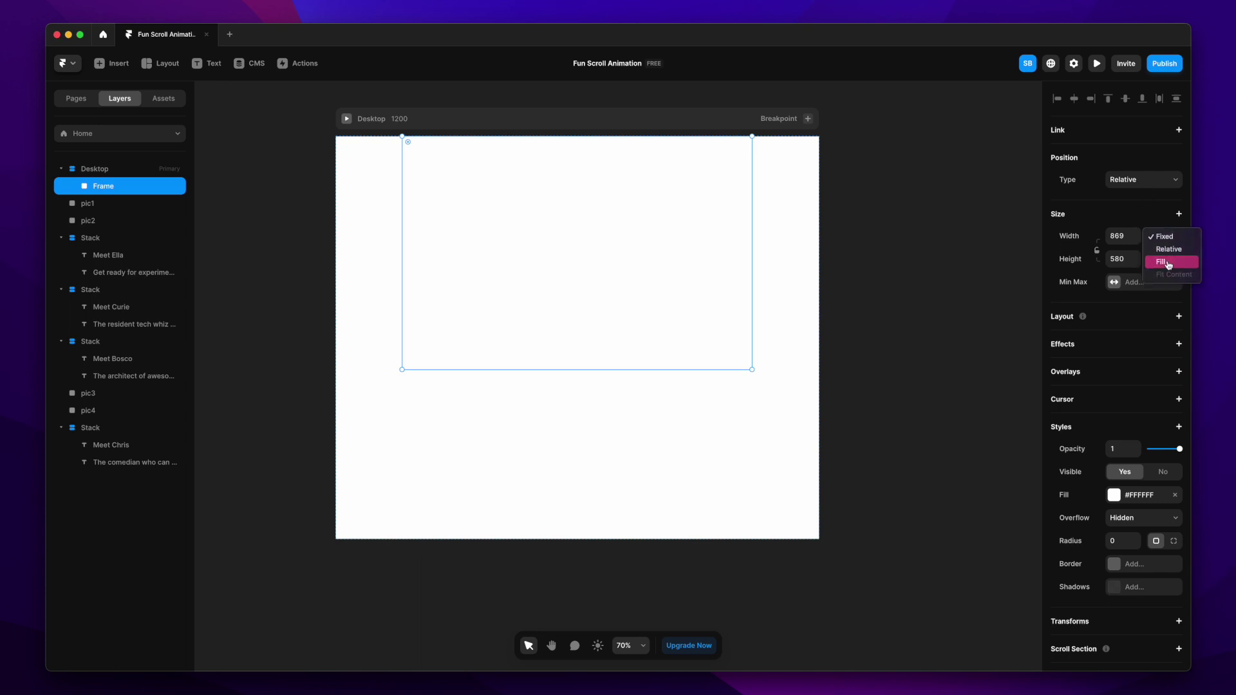
click(1168, 264)
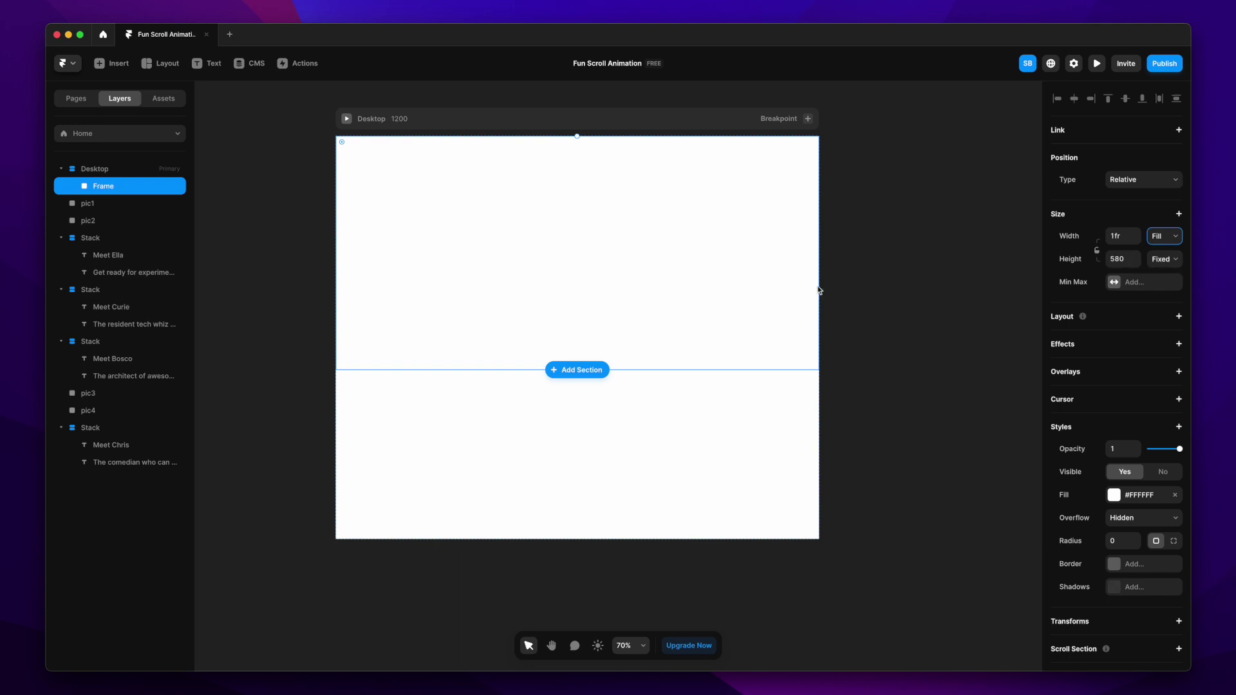
Stretch the new frame downward to a height of about 926.
click(640, 386)
click(653, 351)
drag(644, 372, 644, 509)
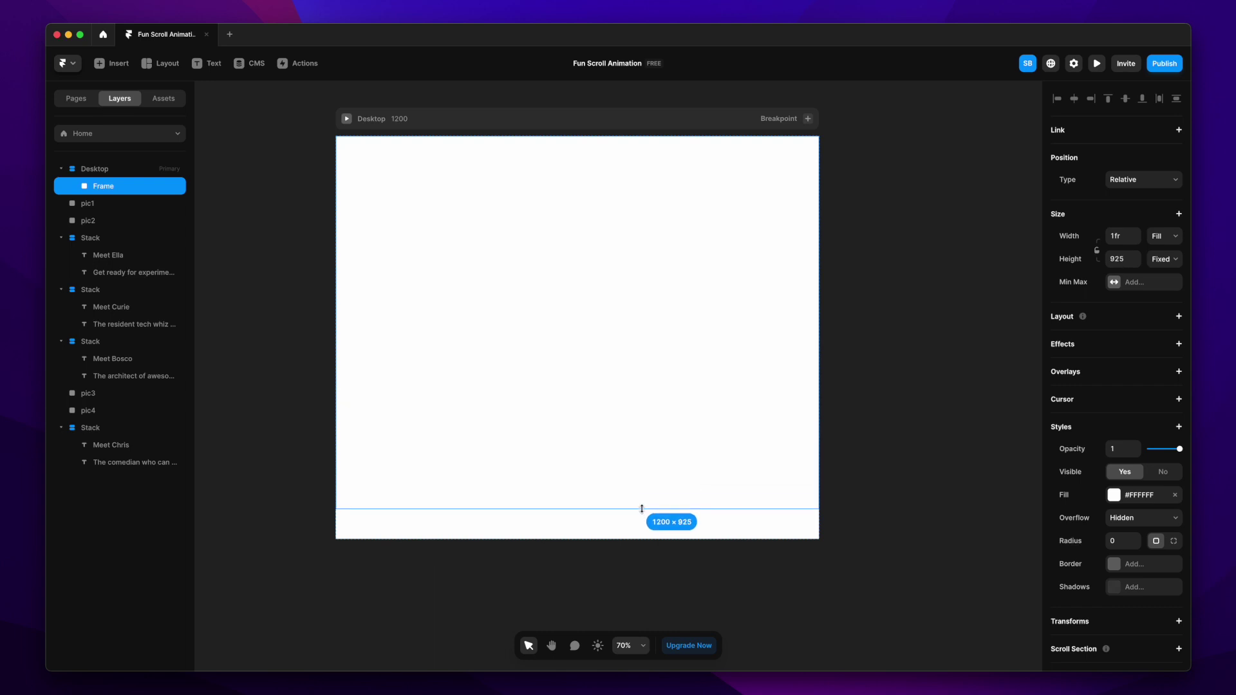
click(872, 466)
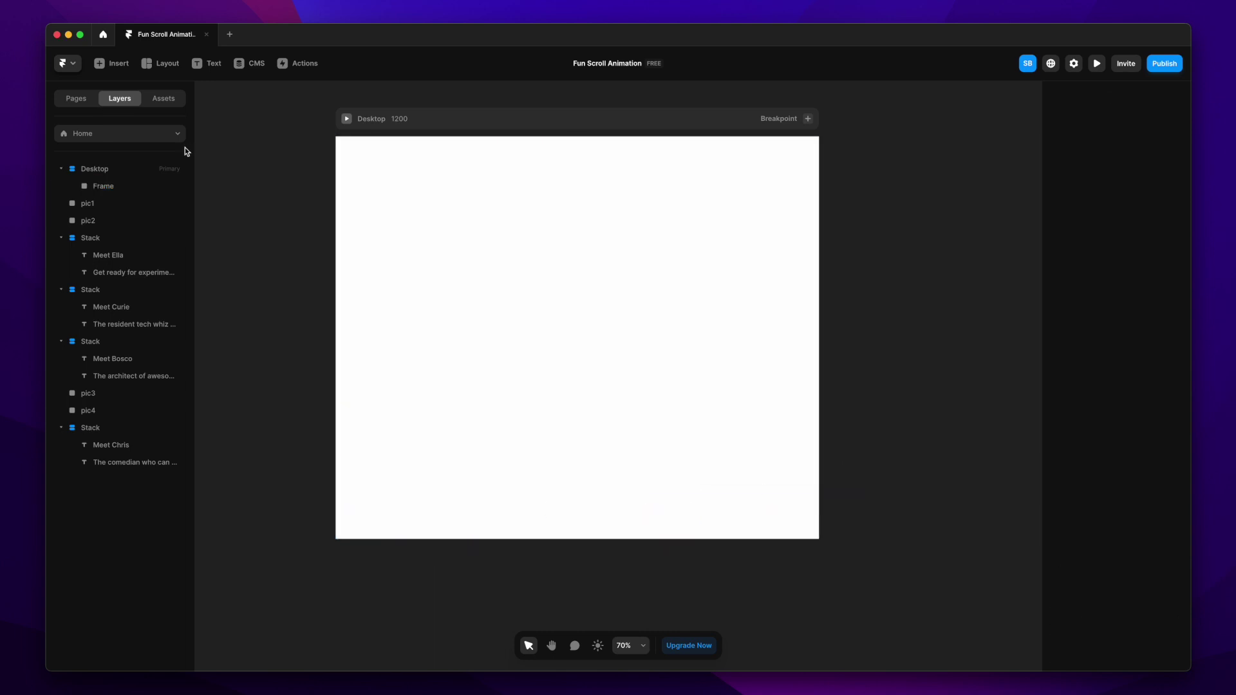
Rename the frame inside the Desktop breakpoint to "Main Frame".
double_click(102, 186)
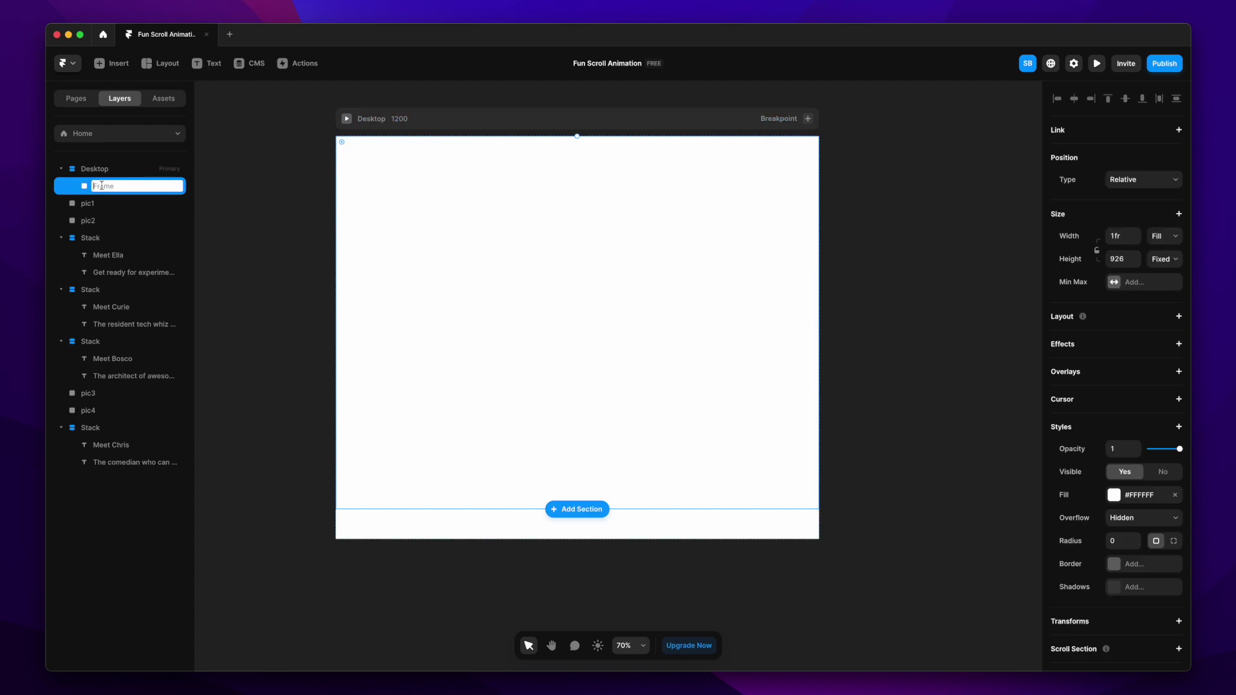
text(Main Frame)
click(276, 239)
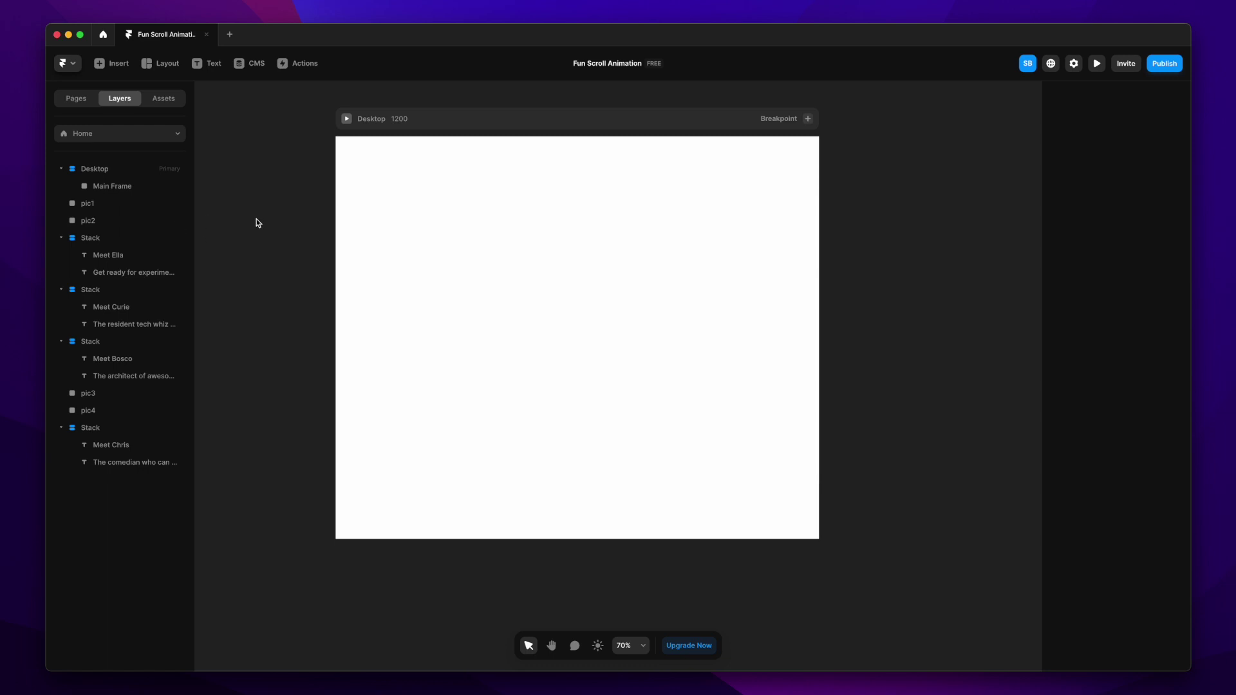
Add a vertical stack layout to Main Frame with distribution set to Start and a gap of 0.
click(458, 321)
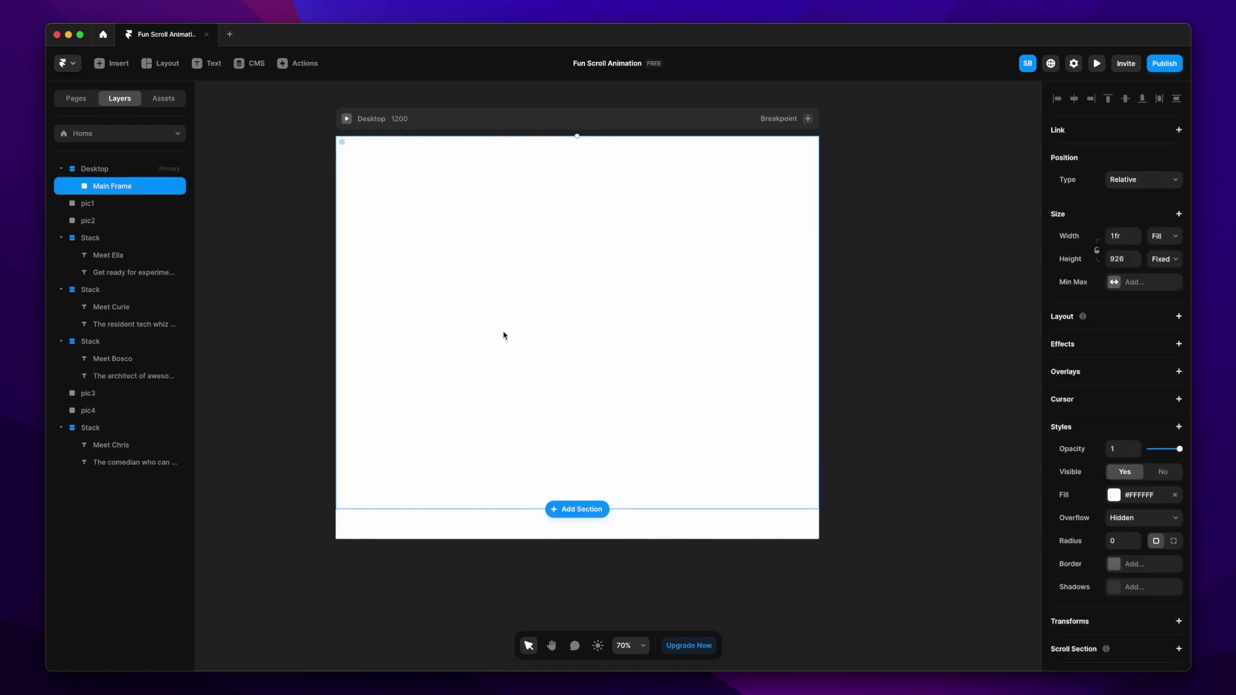
click(1179, 317)
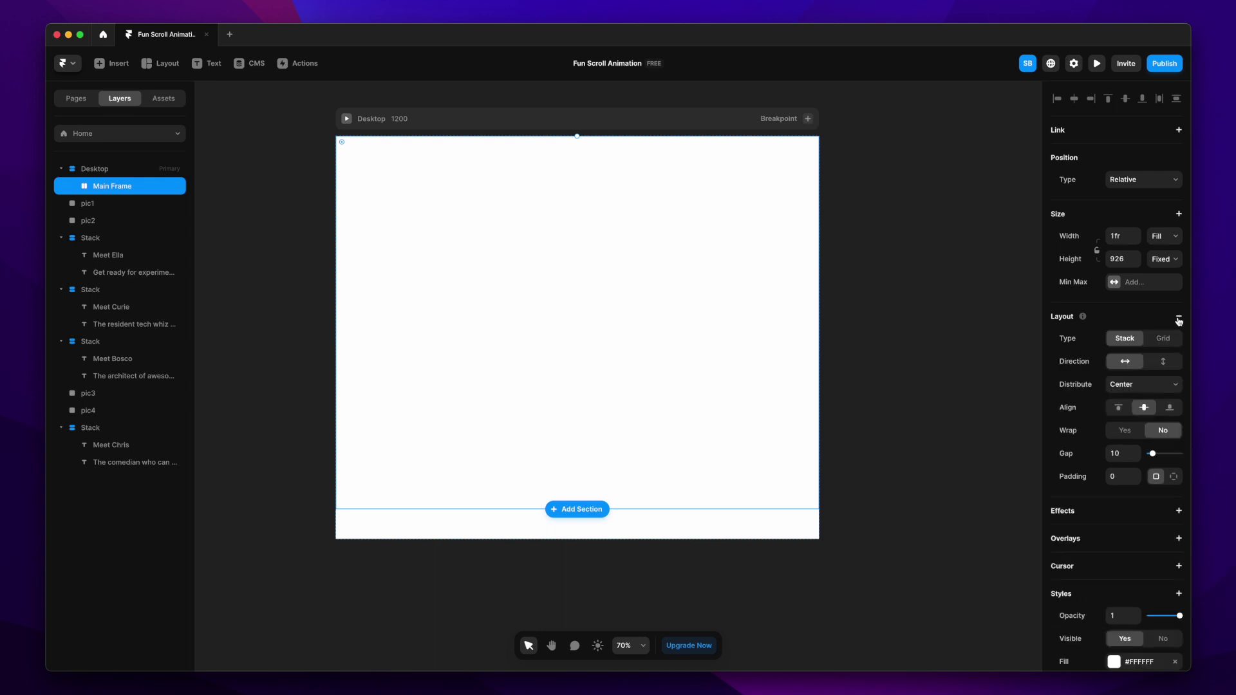
click(1162, 361)
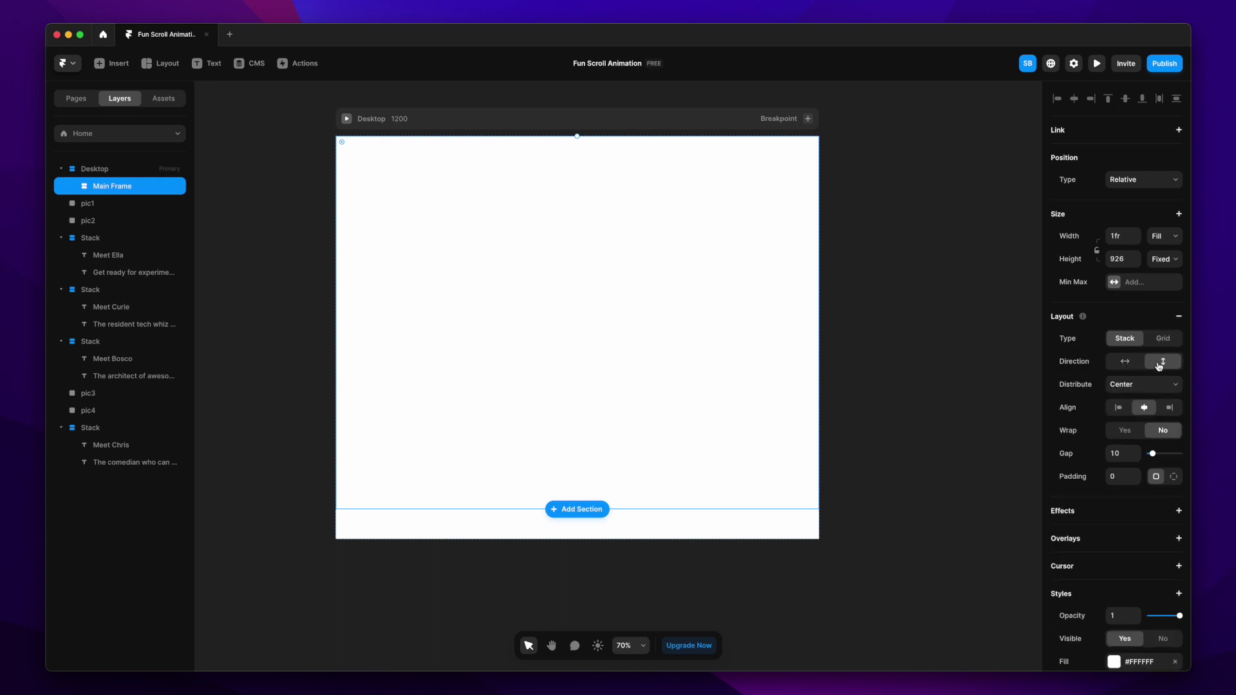
click(1137, 391)
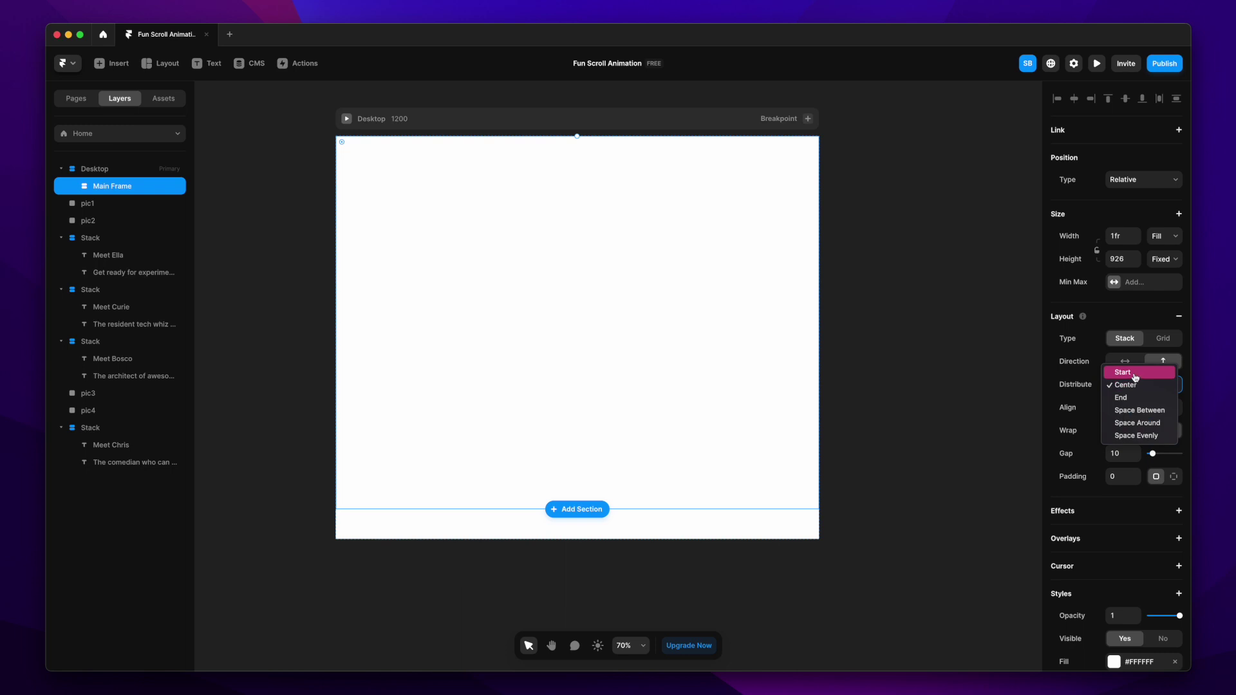
click(1135, 374)
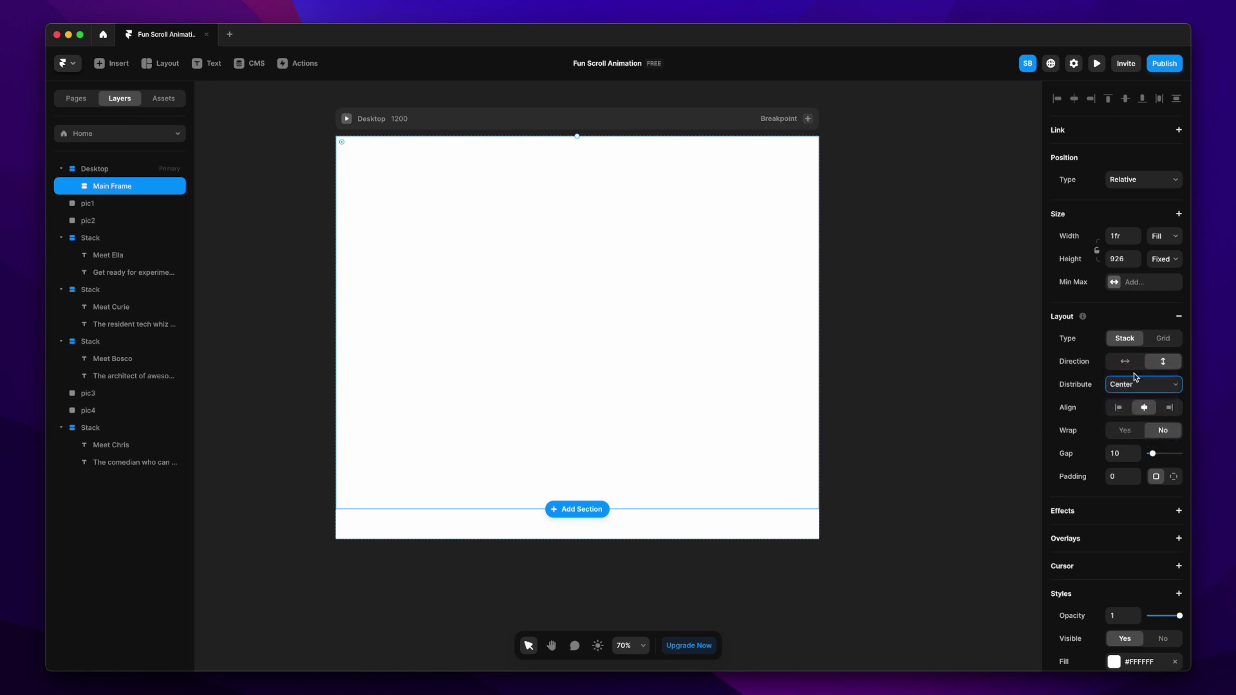
click(1139, 412)
double_click(1121, 454)
text(0f)
Draw a frame about 888 × 533 inside Main Frame and set its width to Fill.
mouse_move(380, 196)
mouse_down()
mouse_move(590, 375)
mouse_move(739, 411)
mouse_up()
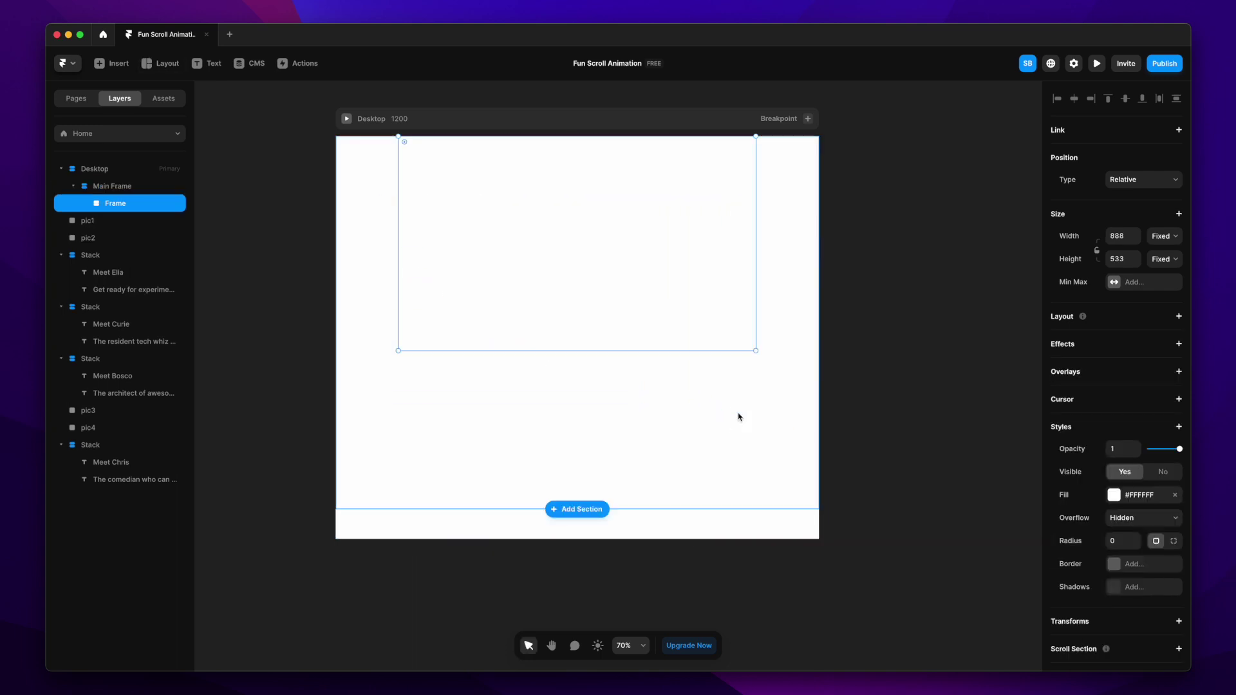
click(1160, 236)
click(1163, 263)
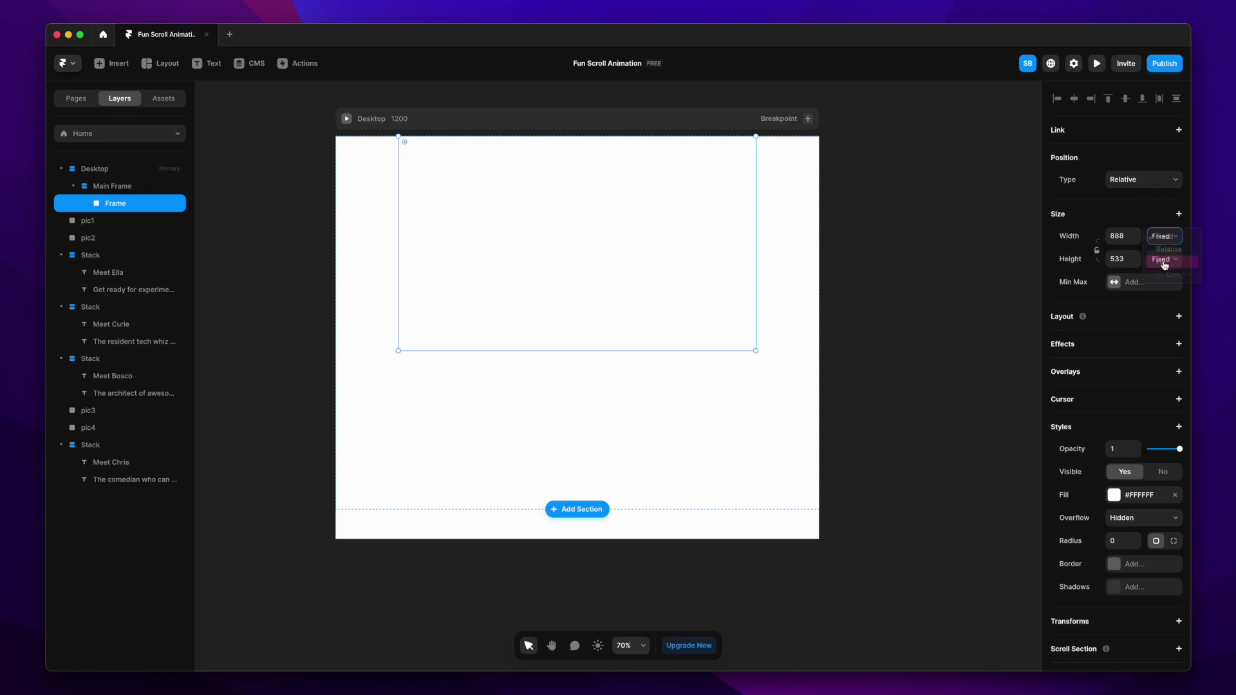
Switch the new frame's height to Viewport sizing and set it to 60vh.
click(1162, 259)
click(1162, 310)
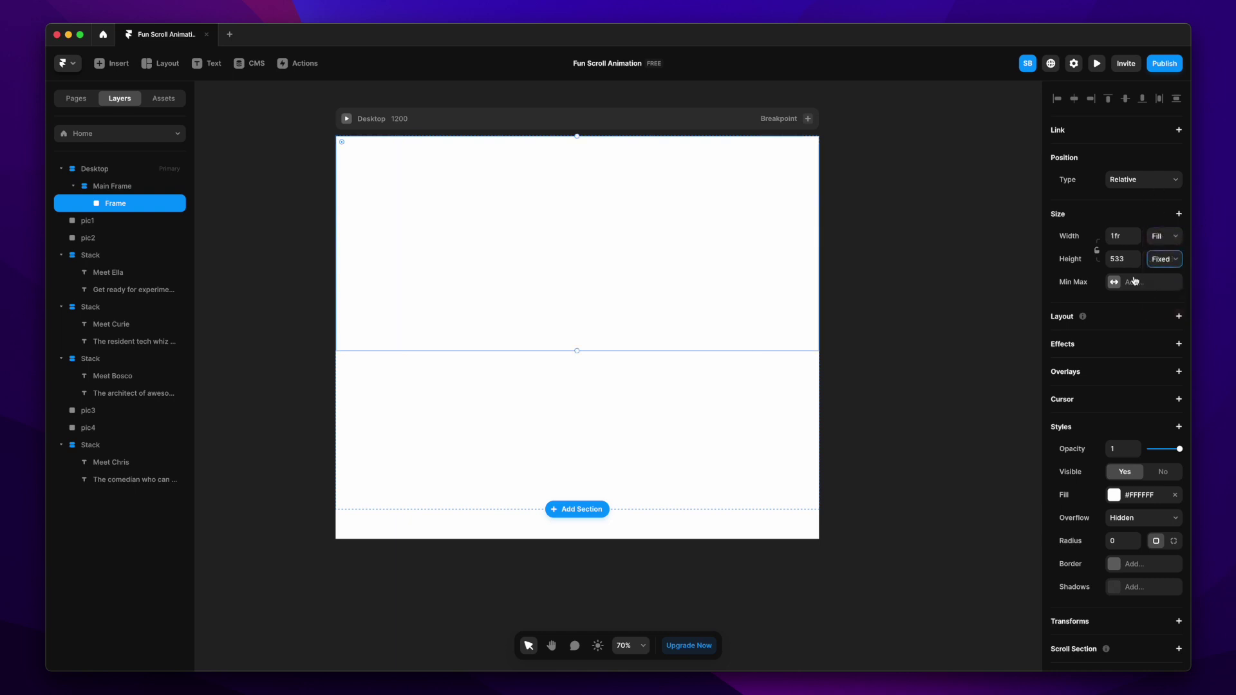
click(1123, 258)
text(60vh)
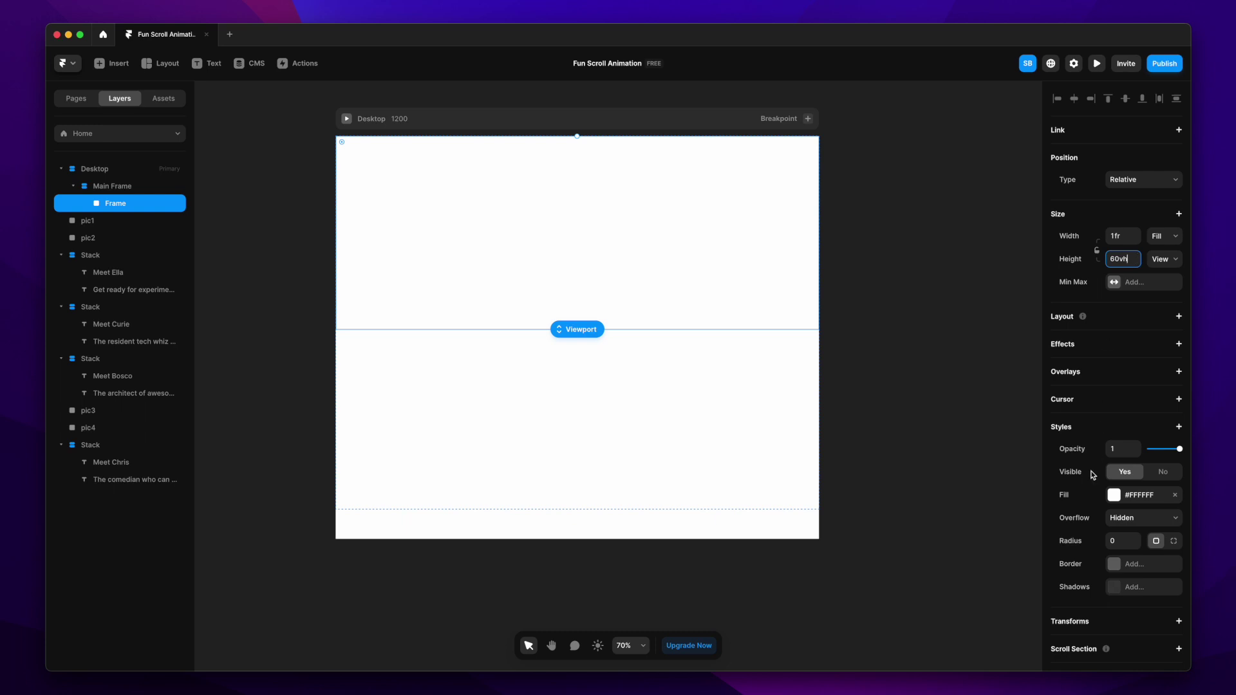
Rename the frame inside Main Frame to "Spacer".
double_click(128, 204)
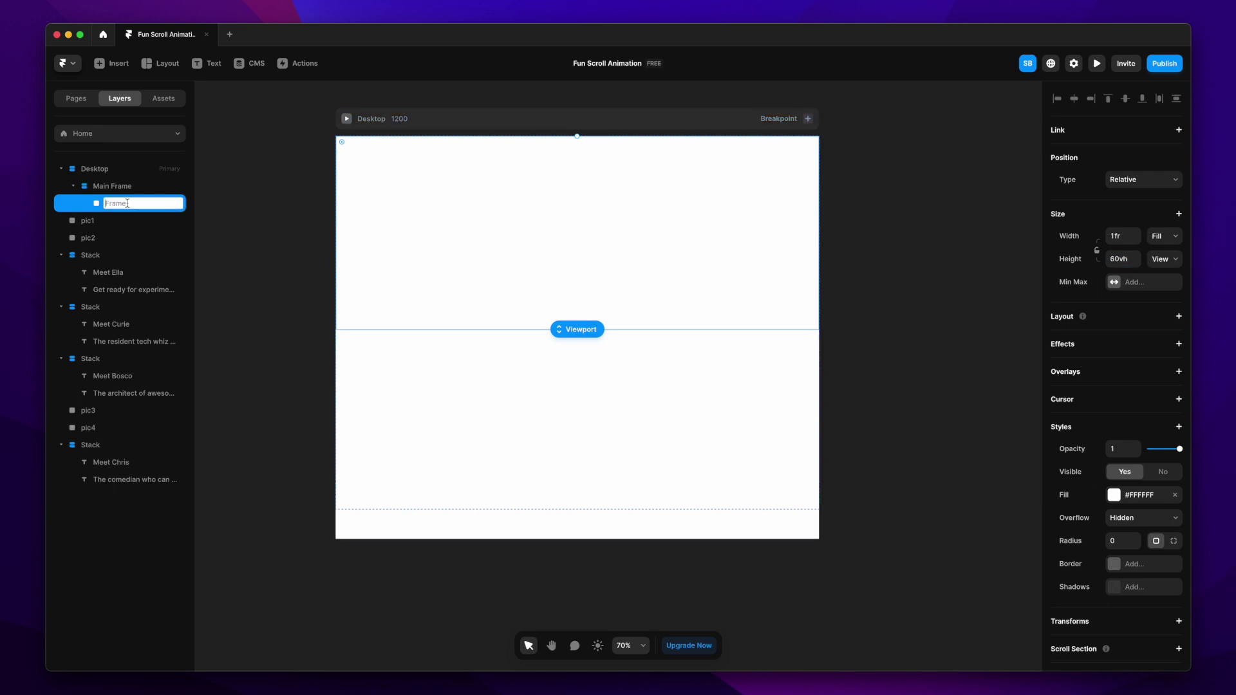
text(Spacer)
click(891, 328)
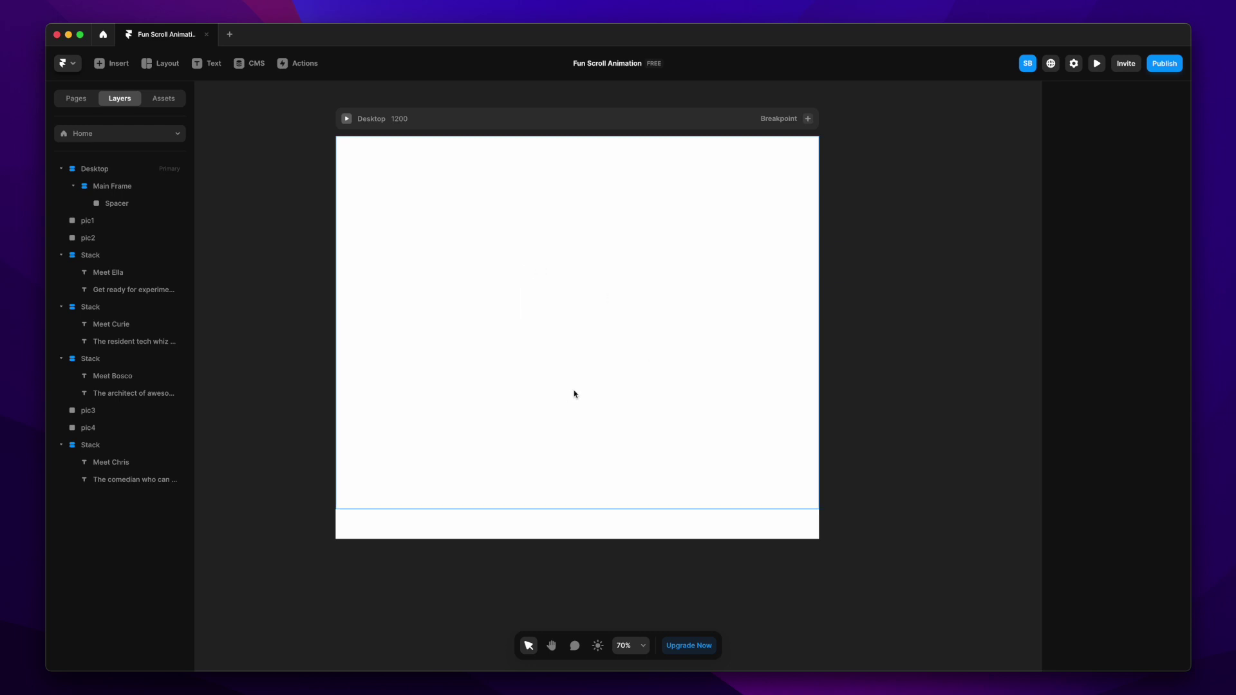
Draw a frame about 950 × 297 below Spacer in Main Frame and rename it to "Scroll Animation Container".
click(533, 404)
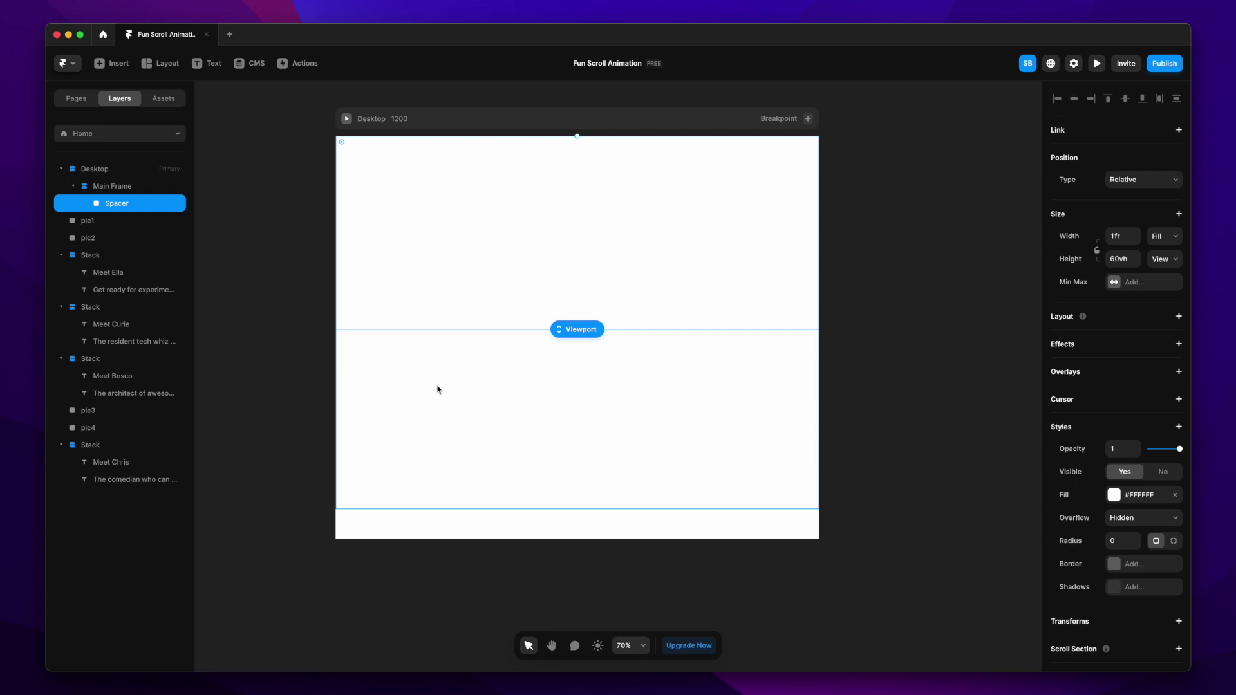
key(f)
mouse_move(363, 363)
mouse_down()
mouse_move(623, 466)
mouse_move(745, 484)
mouse_up()
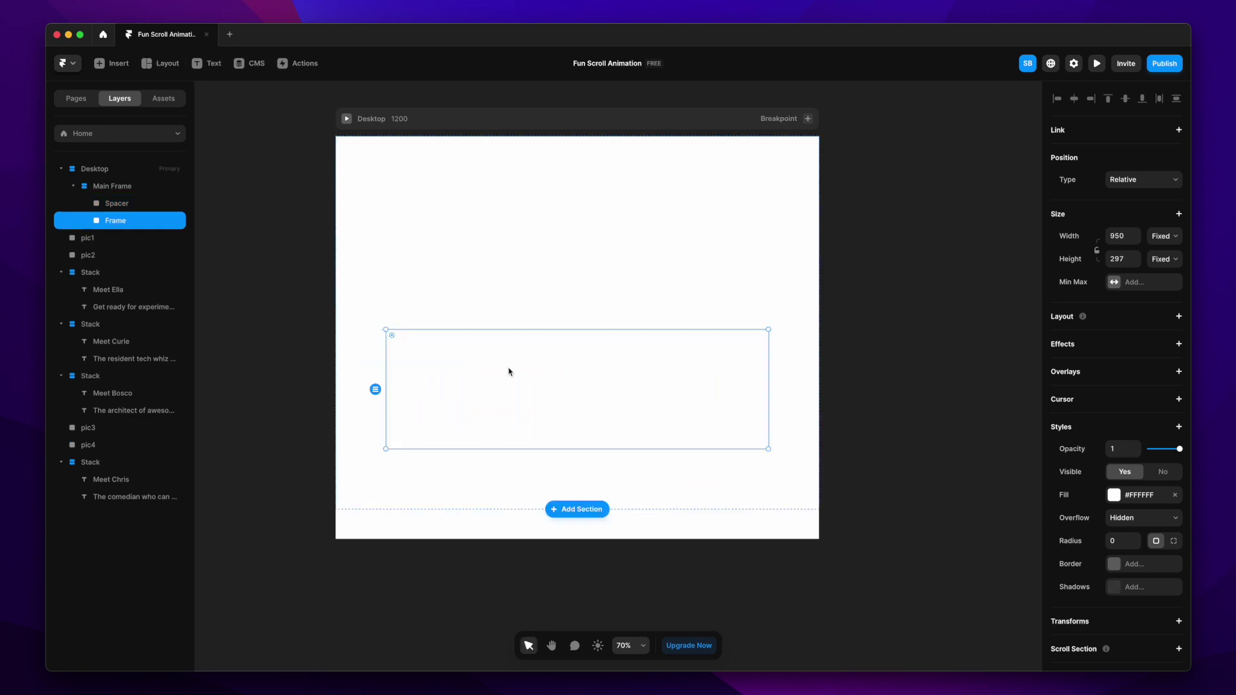
double_click(120, 223)
text(Scroll A)
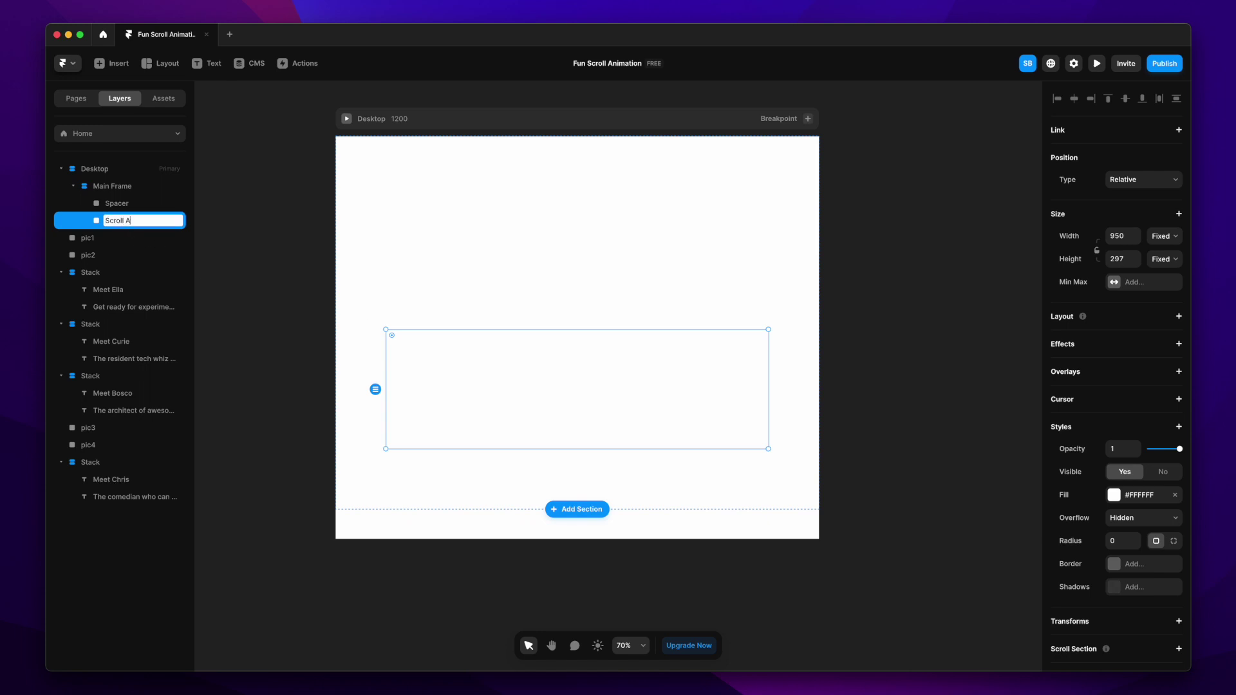
text(nimation Container)
key(Return)
Set the Scroll Animation Container's width to Fill and its height to 400vh with Viewport sizing.
click(481, 405)
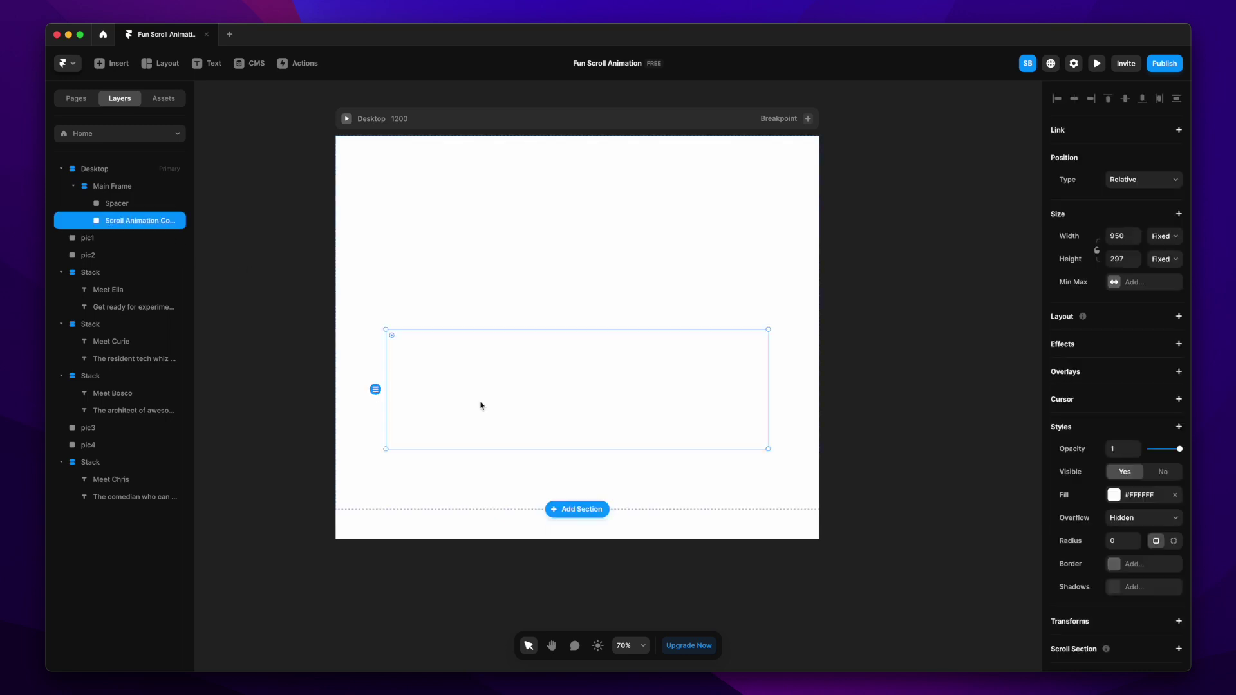
click(1170, 238)
click(1169, 267)
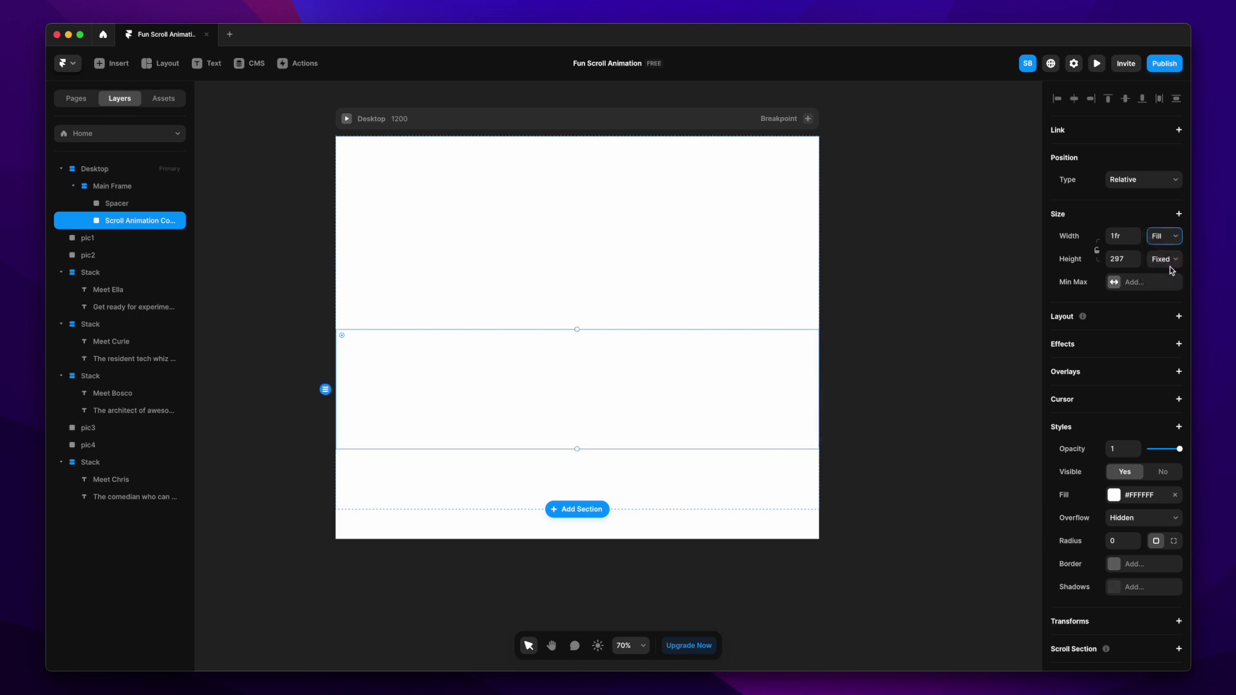
click(1167, 260)
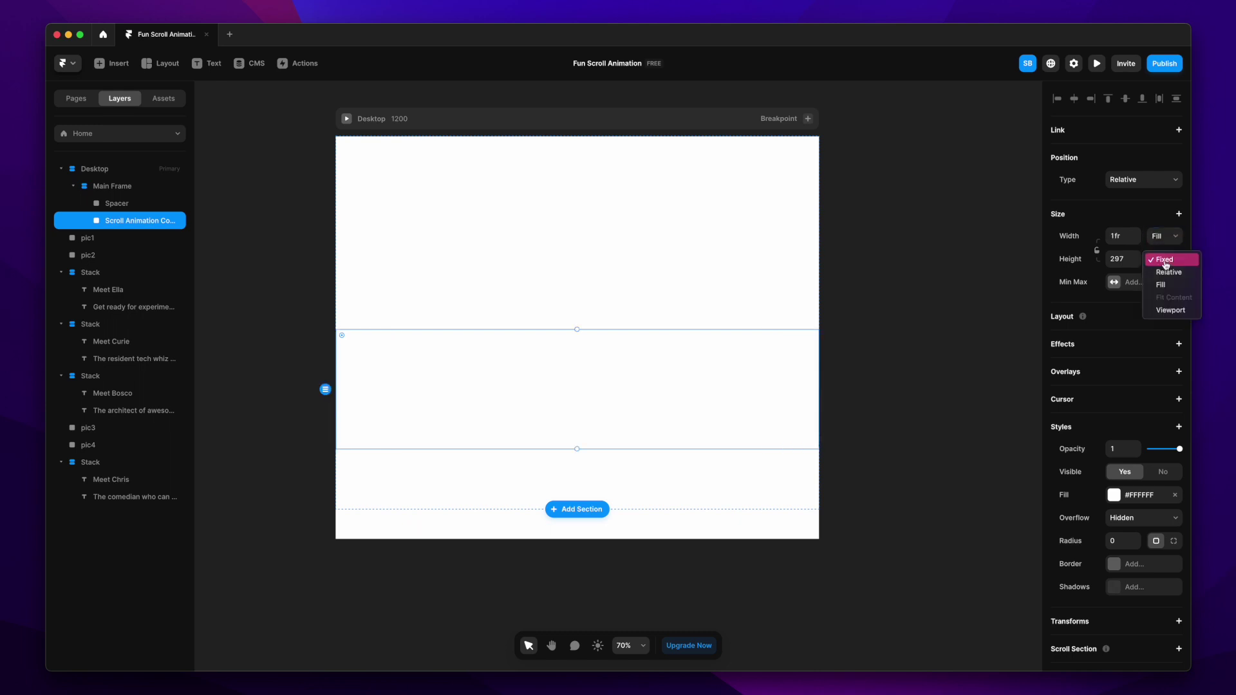
click(1166, 310)
click(1122, 258)
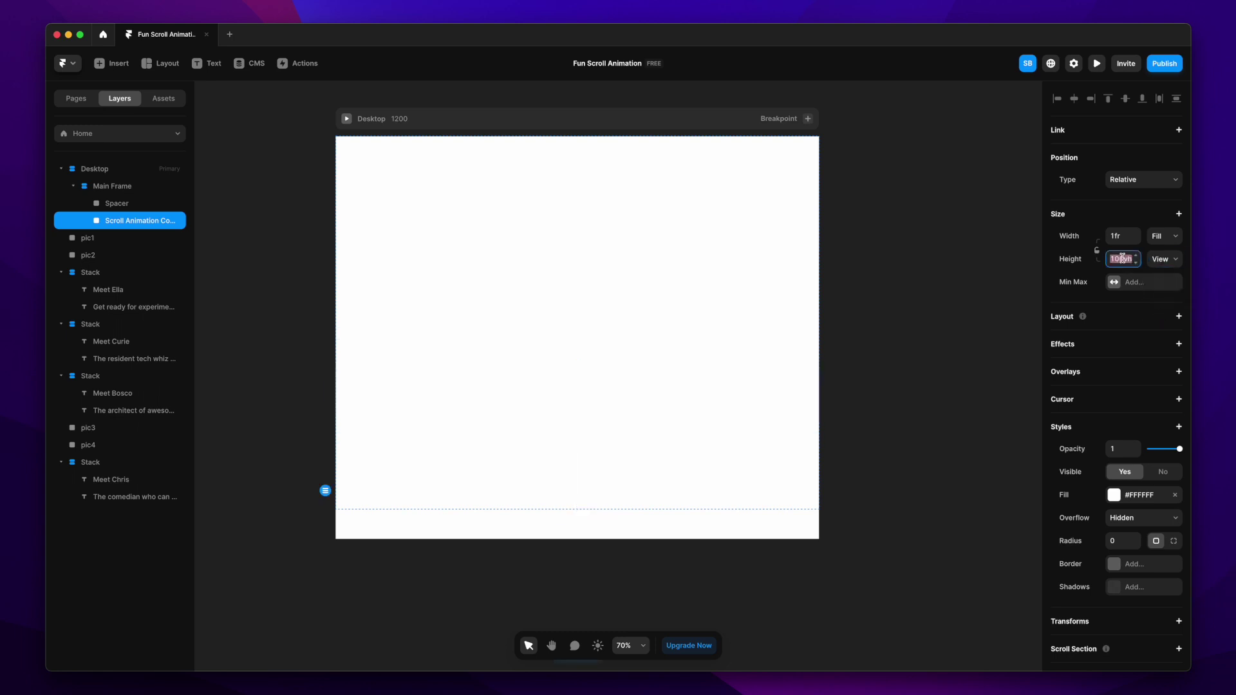
text(400vh)
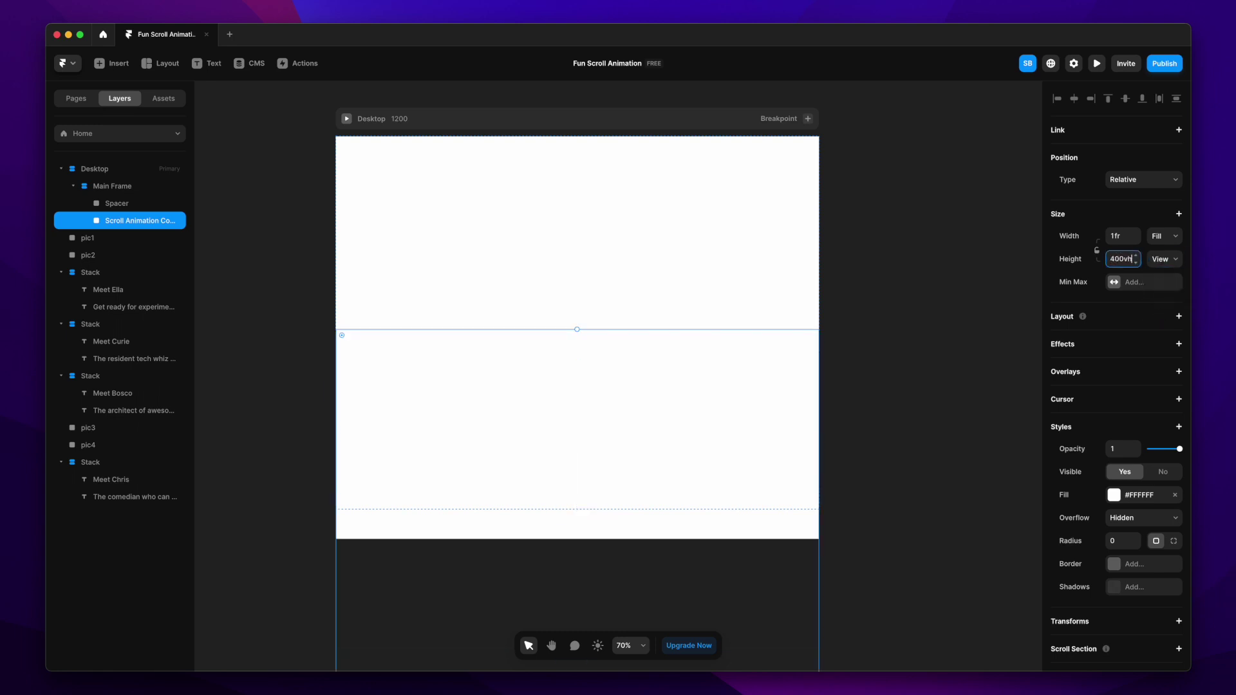
Set the heights of Main Frame and the Desktop breakpoint to Fit Content.
scroll(808, 474, down, 5)
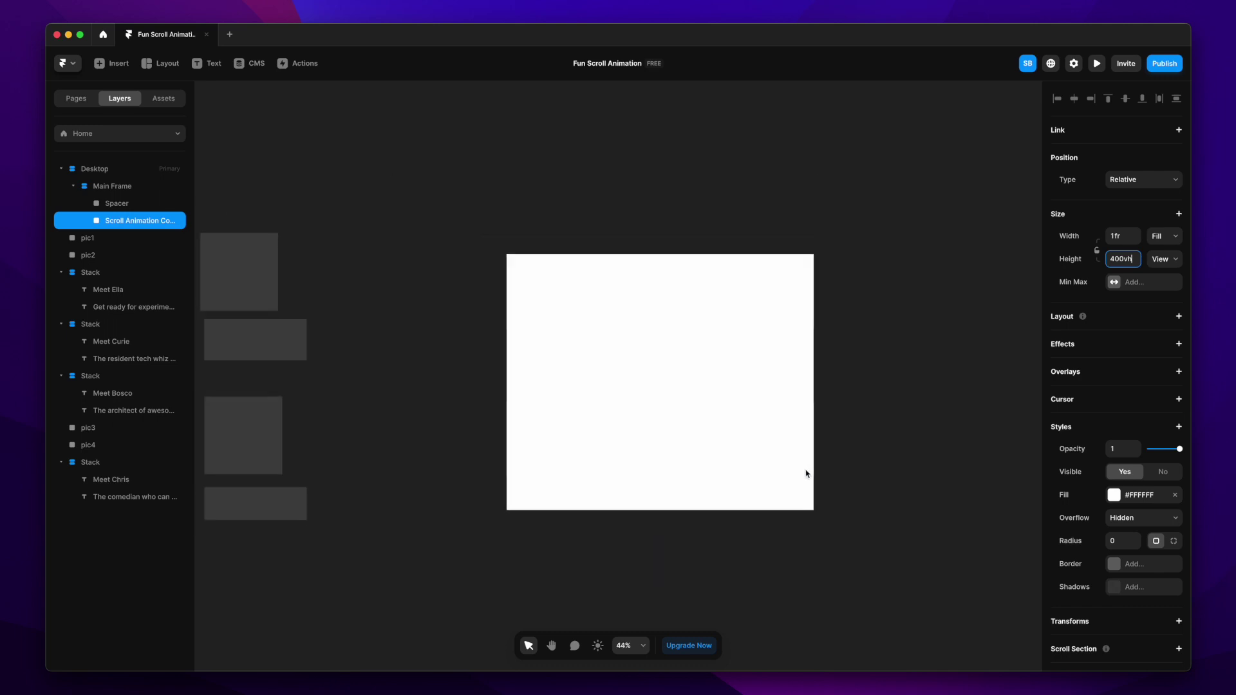
scroll(802, 476, down, 2)
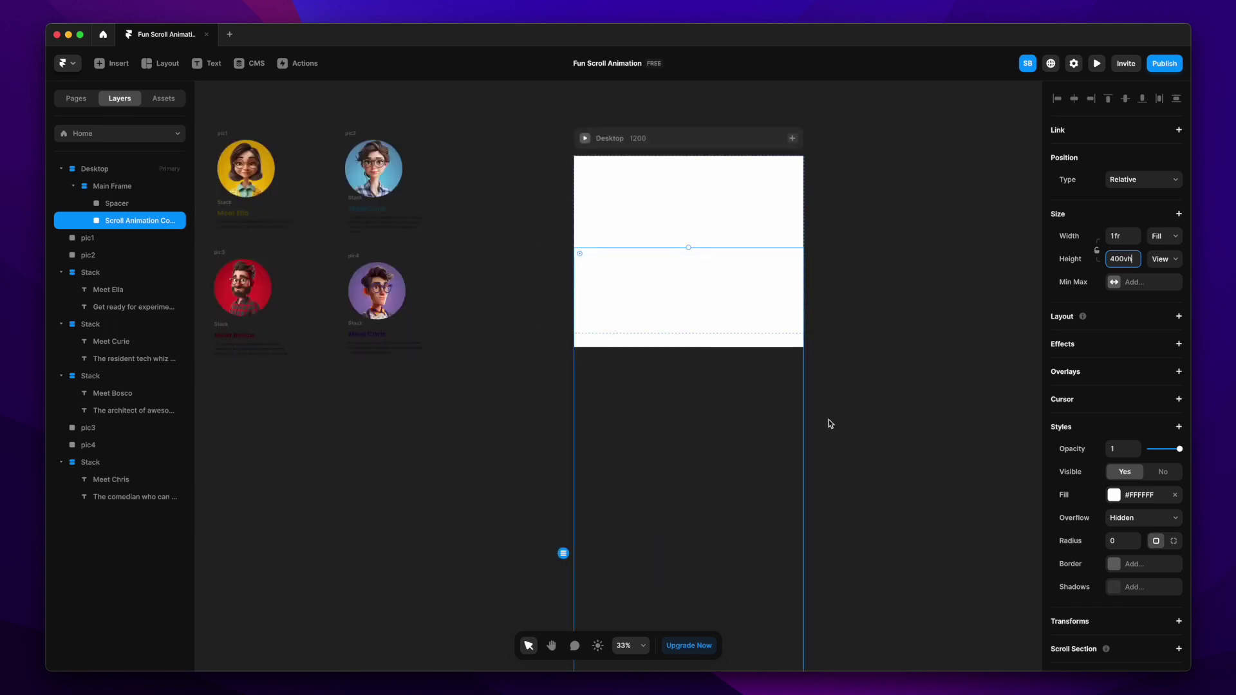
click(115, 187)
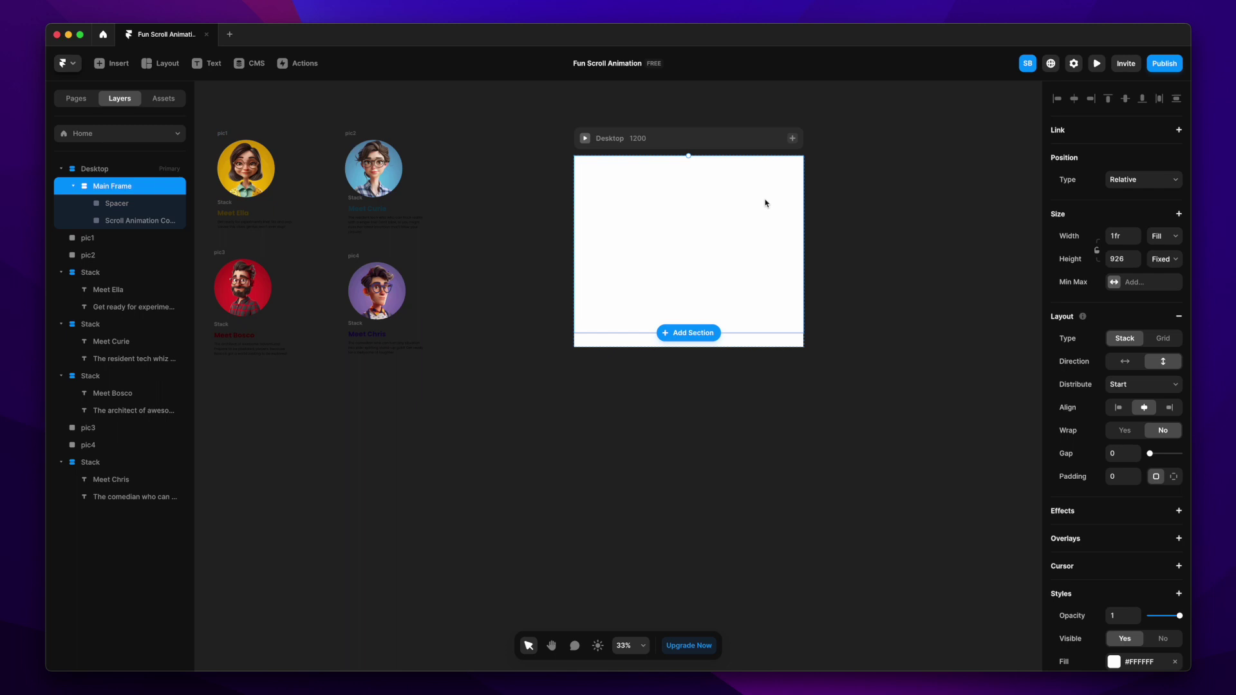
click(1164, 259)
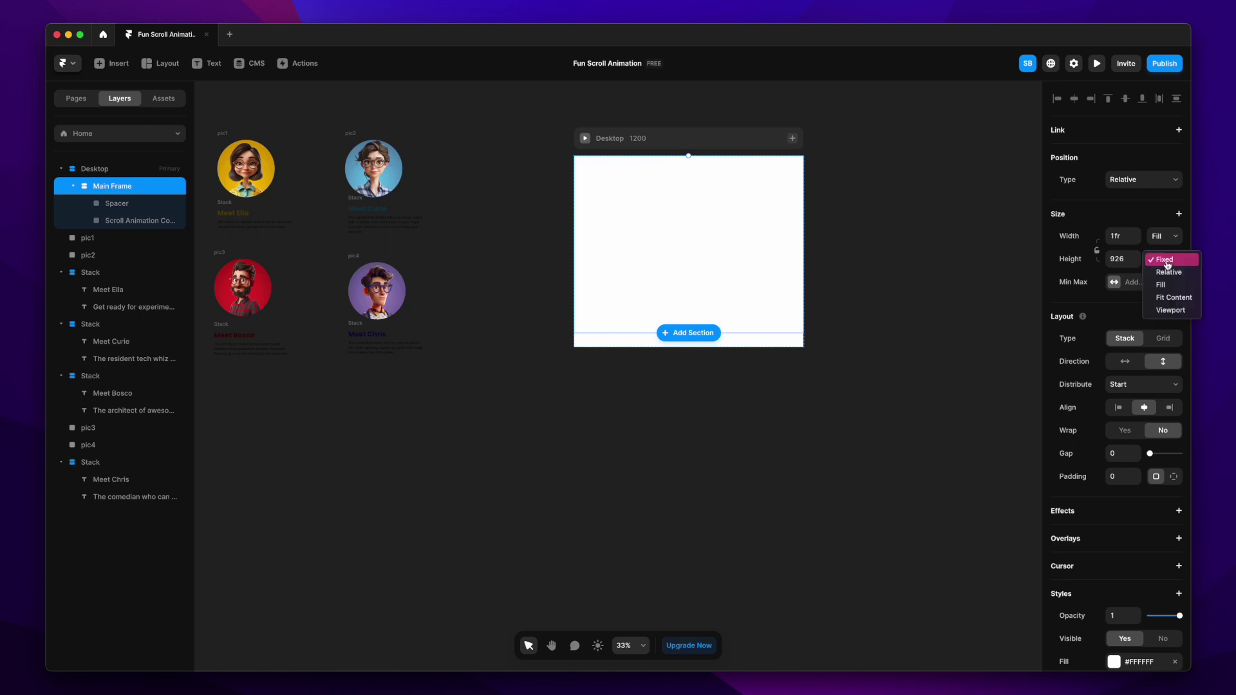
click(1173, 304)
click(634, 146)
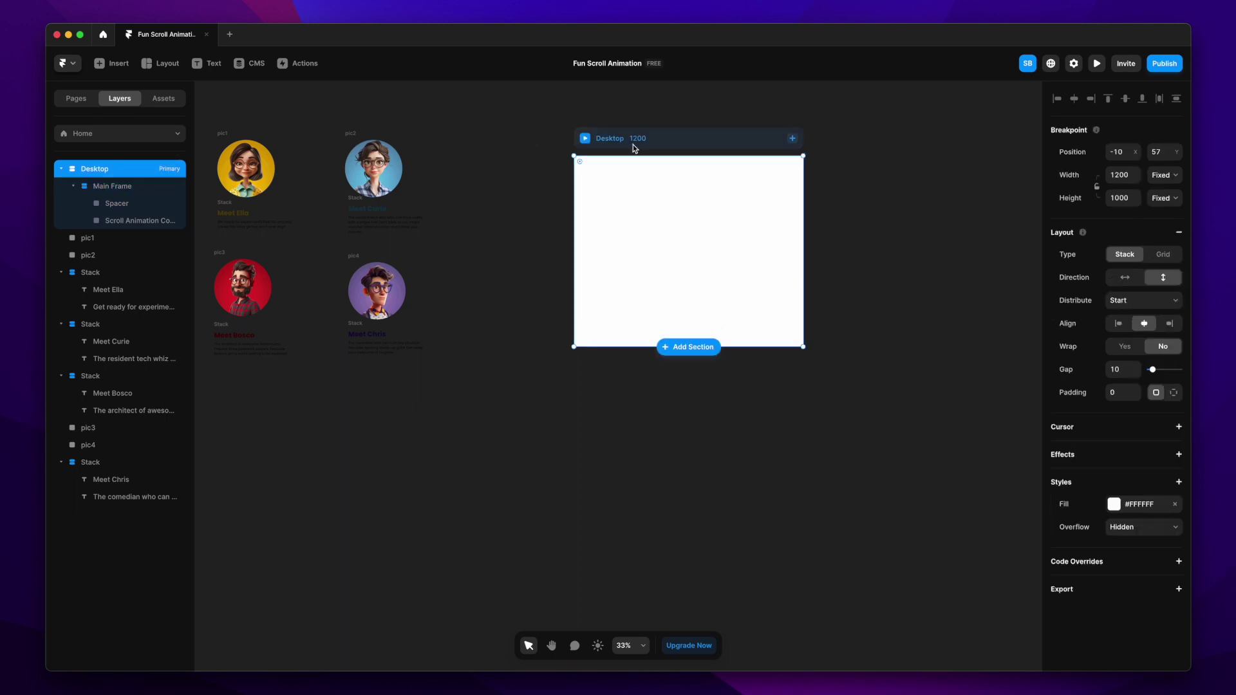
click(1164, 198)
click(1168, 238)
Fill the Spacer frame with the light red #D96464.
scroll(857, 331, down, 3)
scroll(856, 331, right, 2)
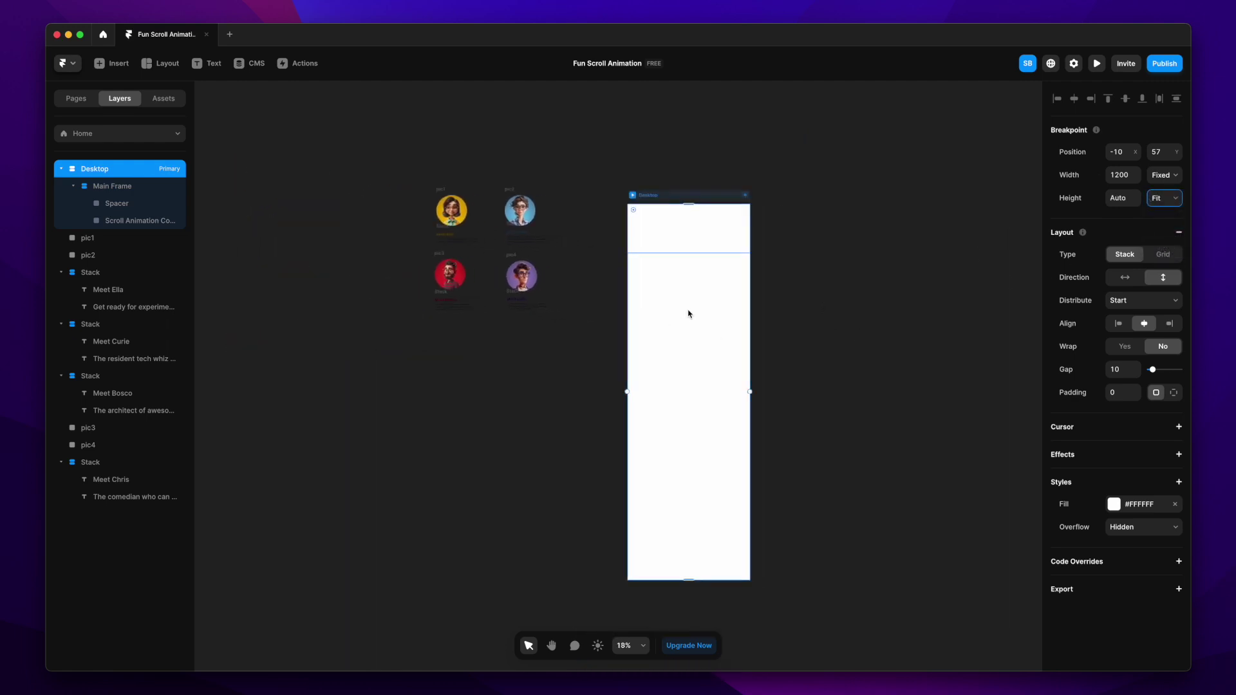
click(135, 220)
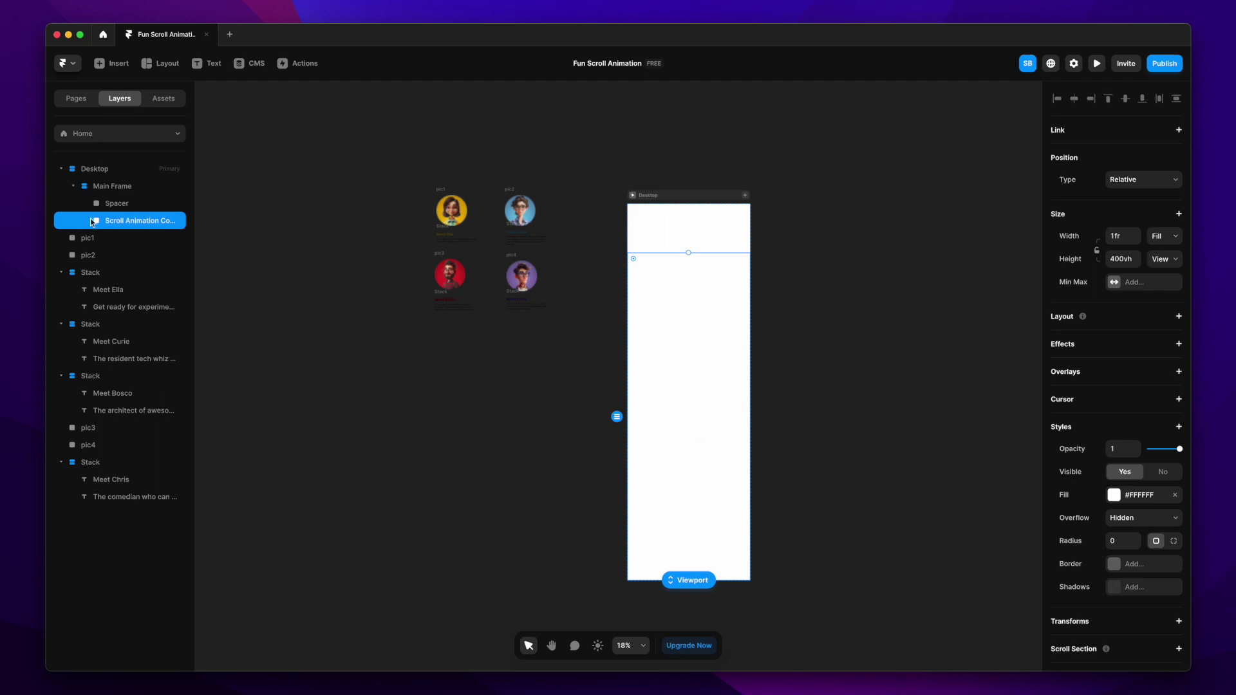
click(112, 203)
click(1106, 495)
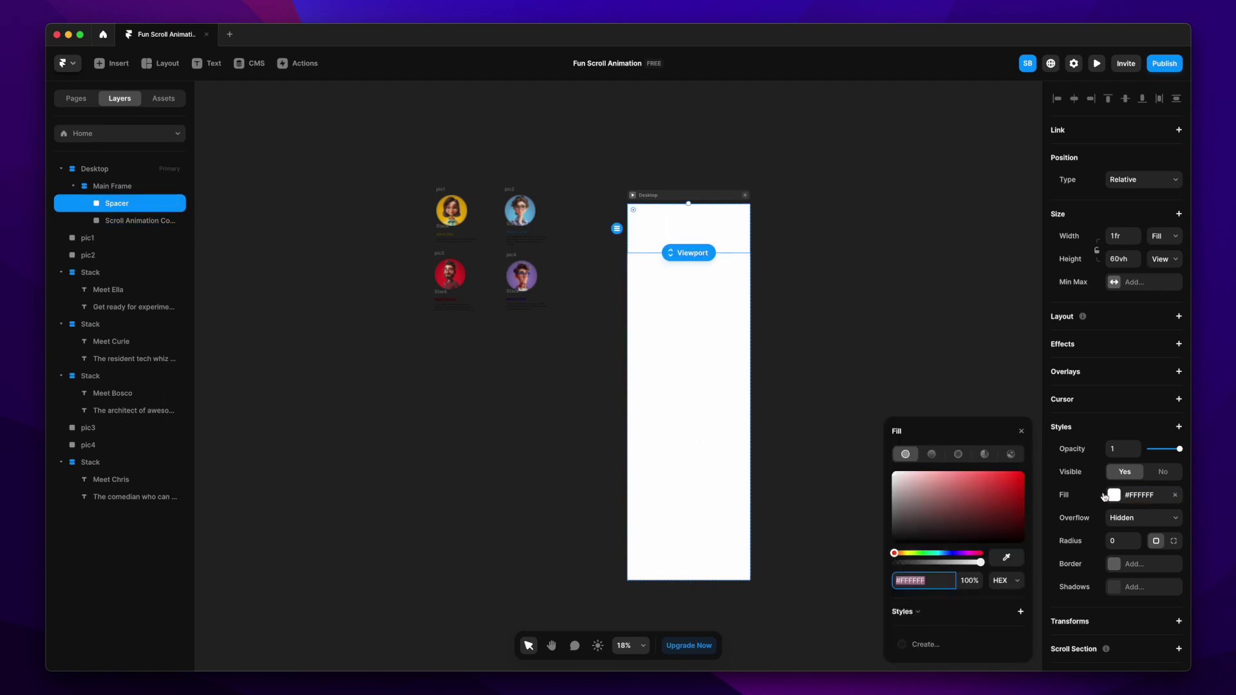
click(963, 482)
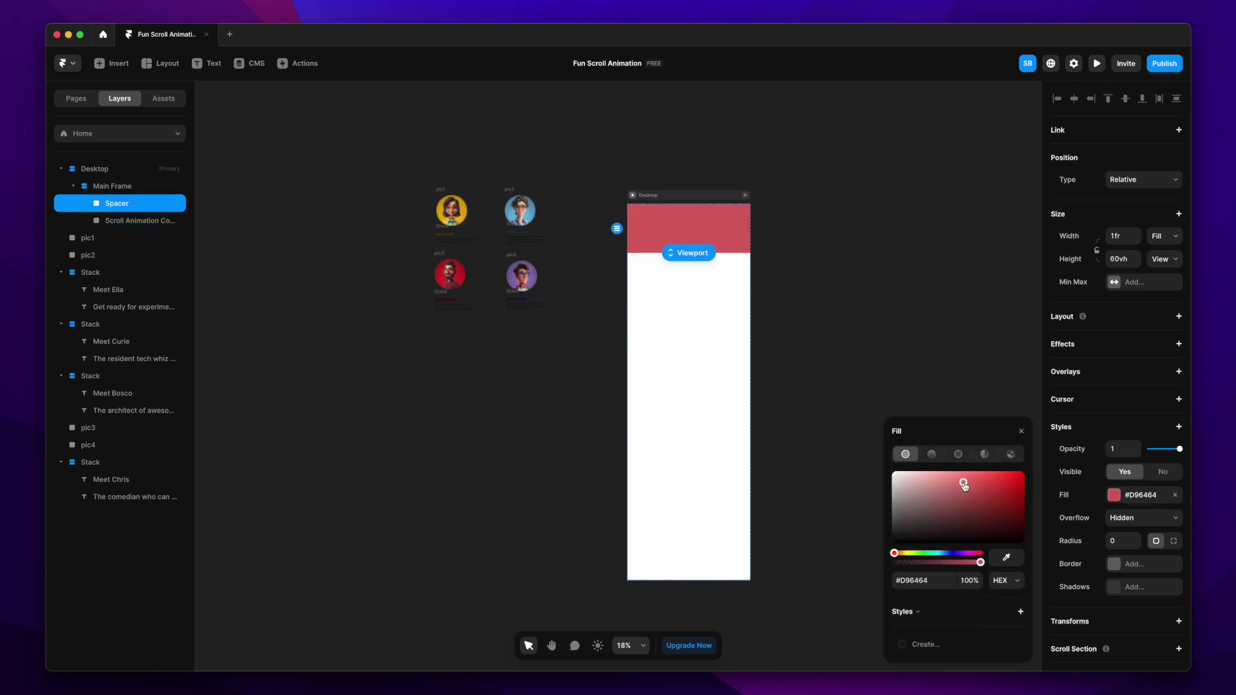
Fill the Scroll Animation Container with the dark red #571010.
click(112, 223)
click(999, 520)
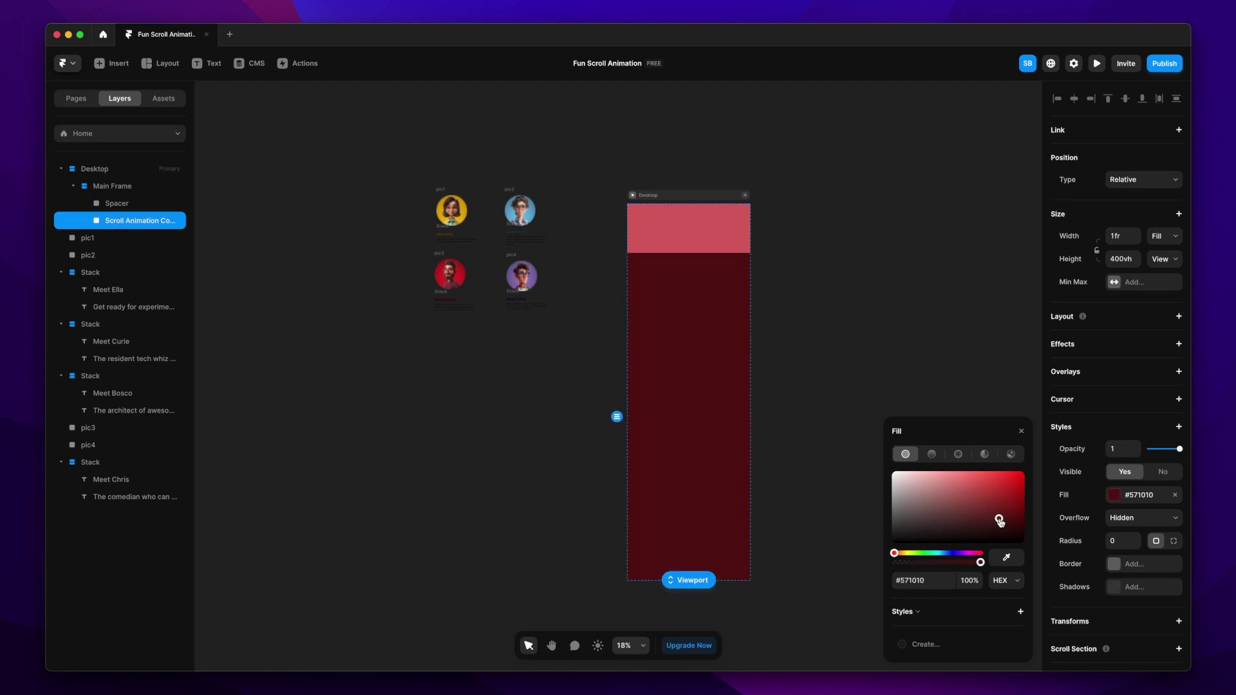
click(876, 339)
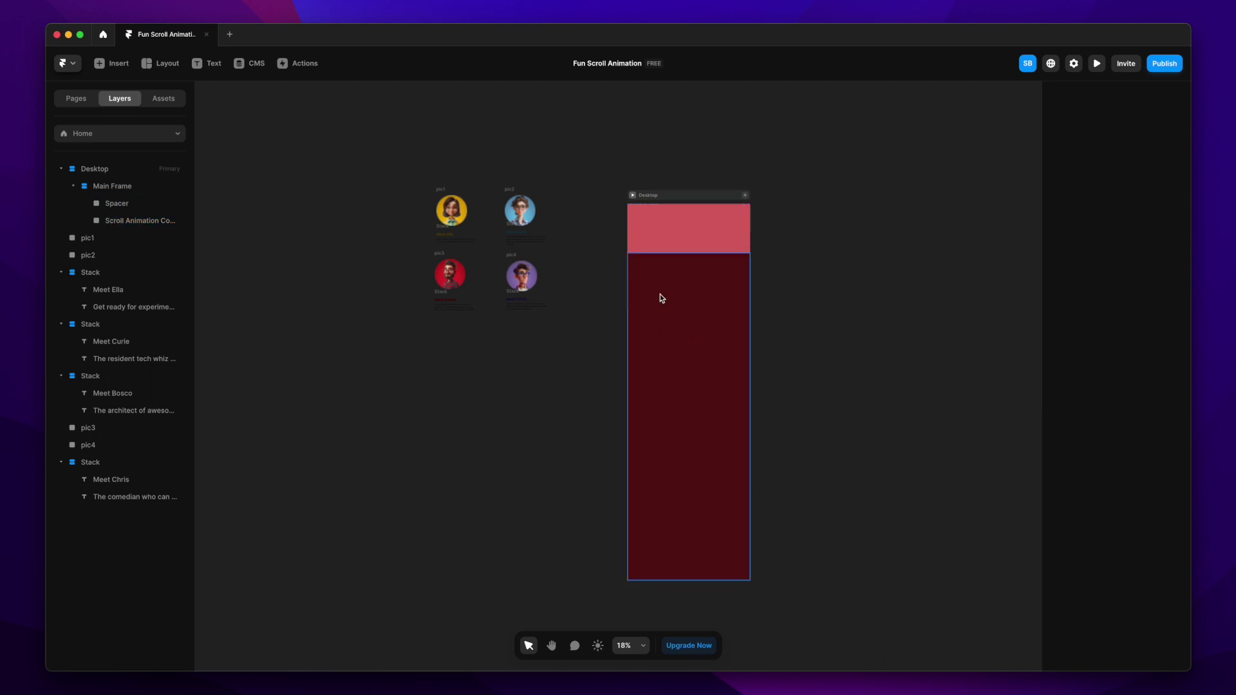
Add a vertical stack layout to the Scroll Animation Container and set its distribution to Start.
click(692, 321)
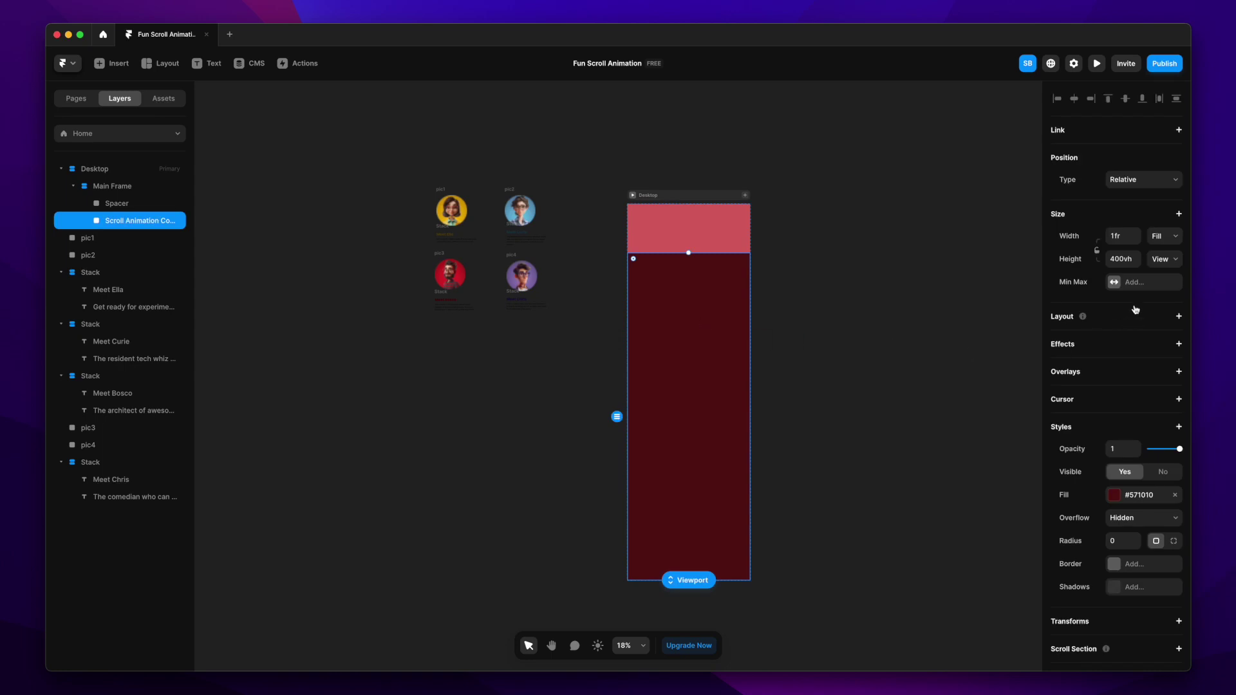
click(1179, 317)
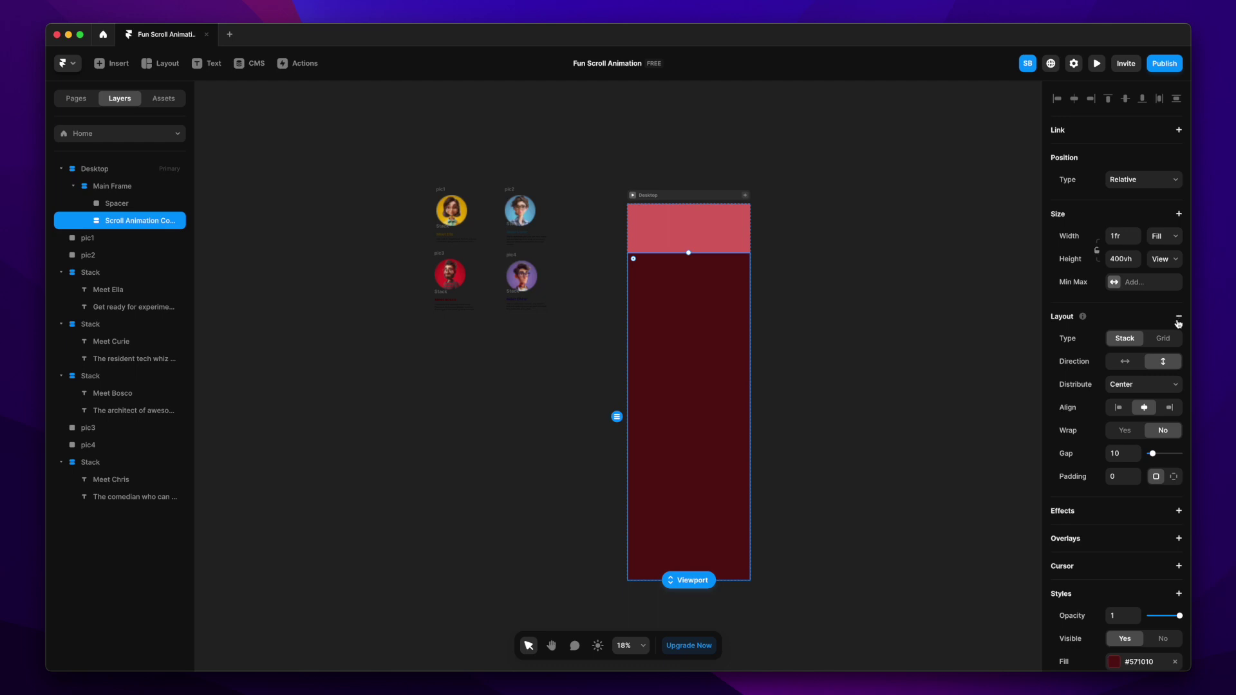
click(1149, 389)
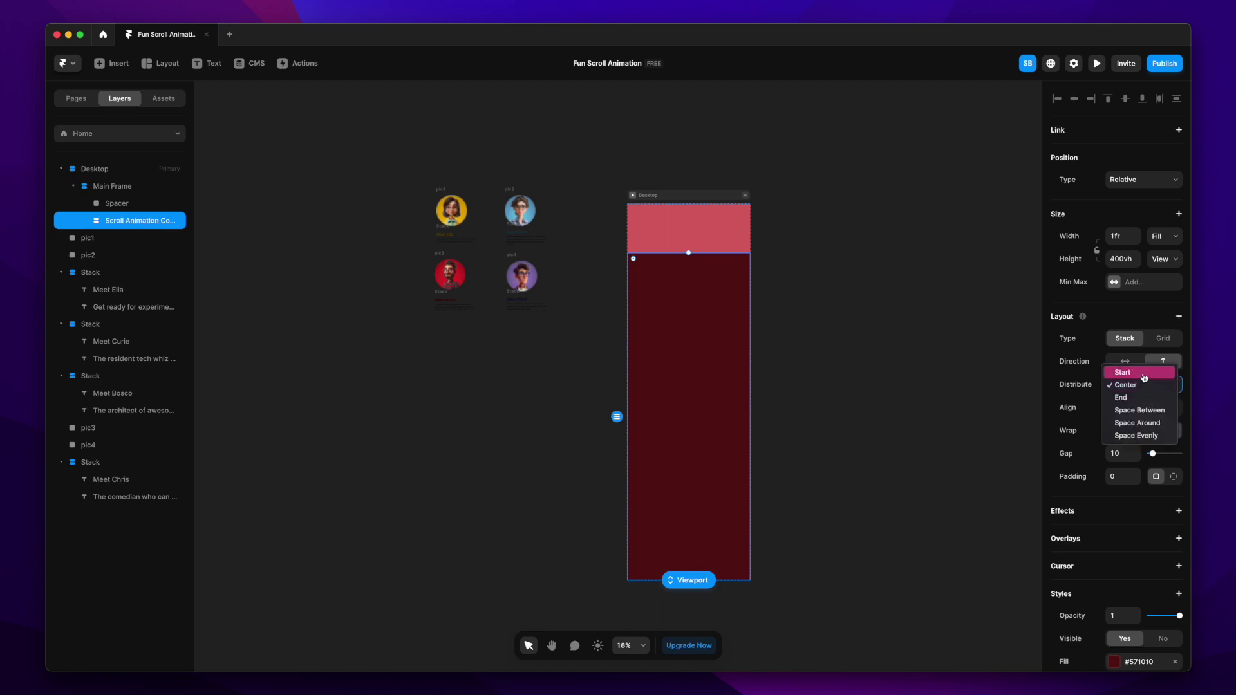
click(1144, 373)
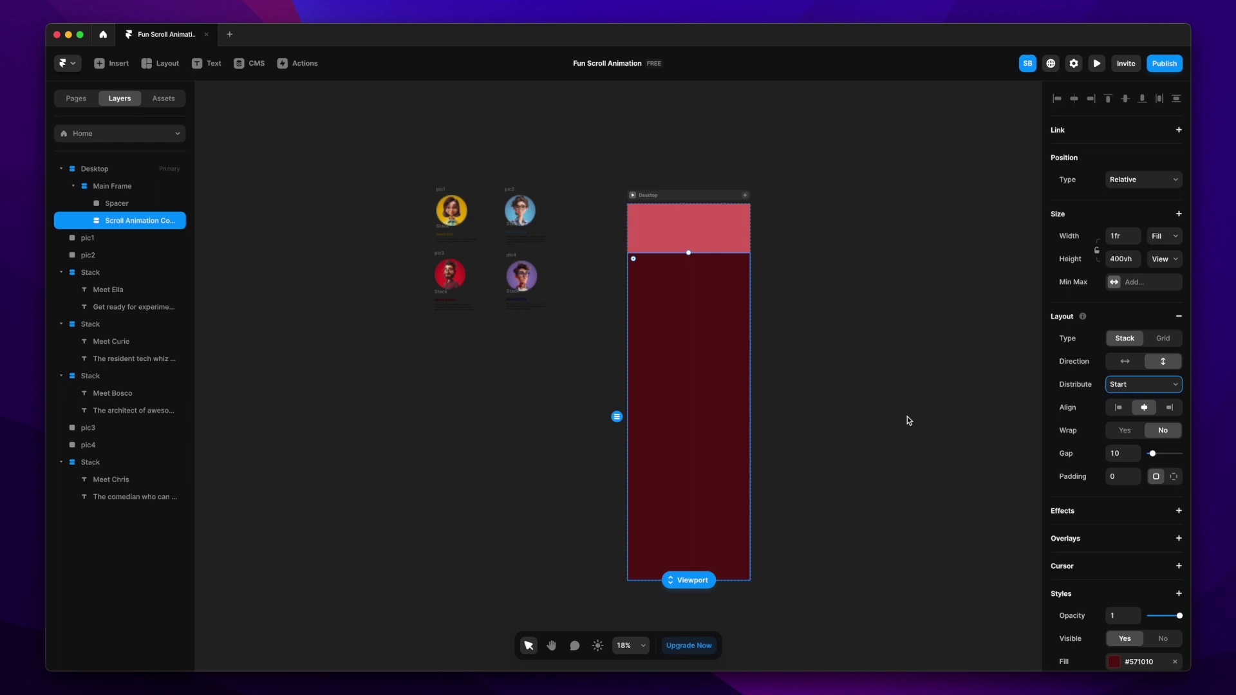
click(149, 225)
scroll(700, 310, up, 3)
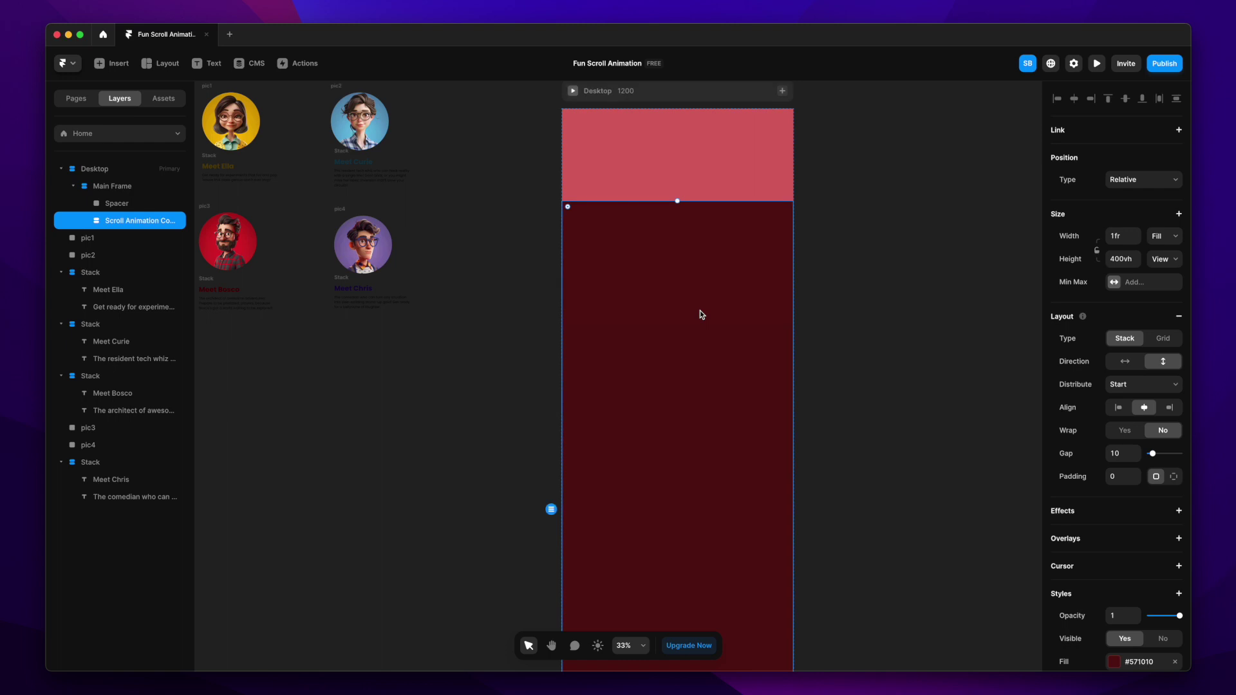
Draw a frame inside the Scroll Animation Container and set its width to Fill and its height to 100vh.
key(f)
drag(582, 264, 772, 379)
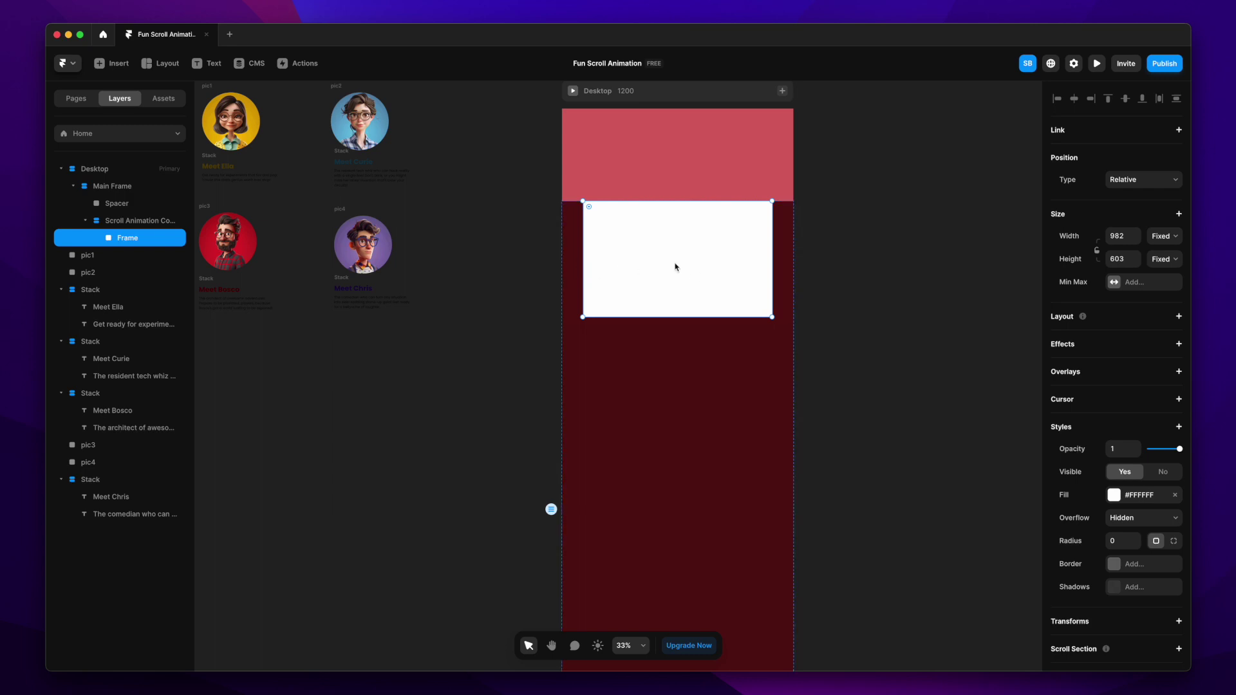
scroll(717, 226, up, 5)
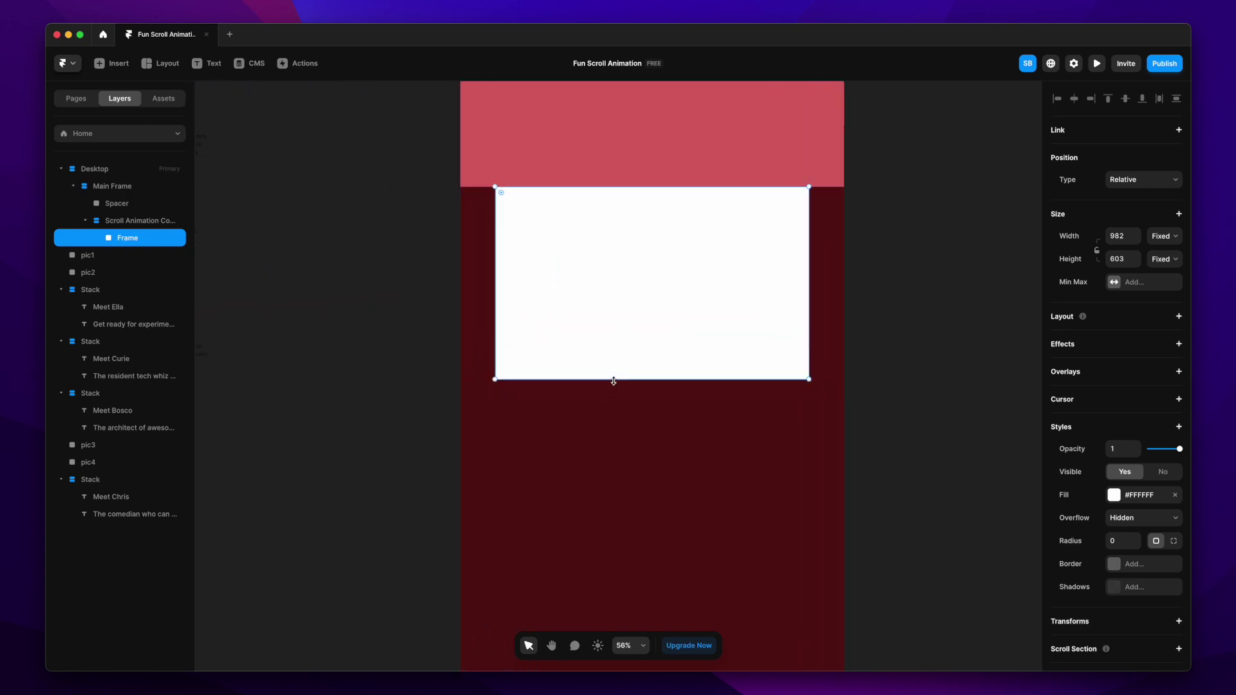
scroll(979, 270, down, 2)
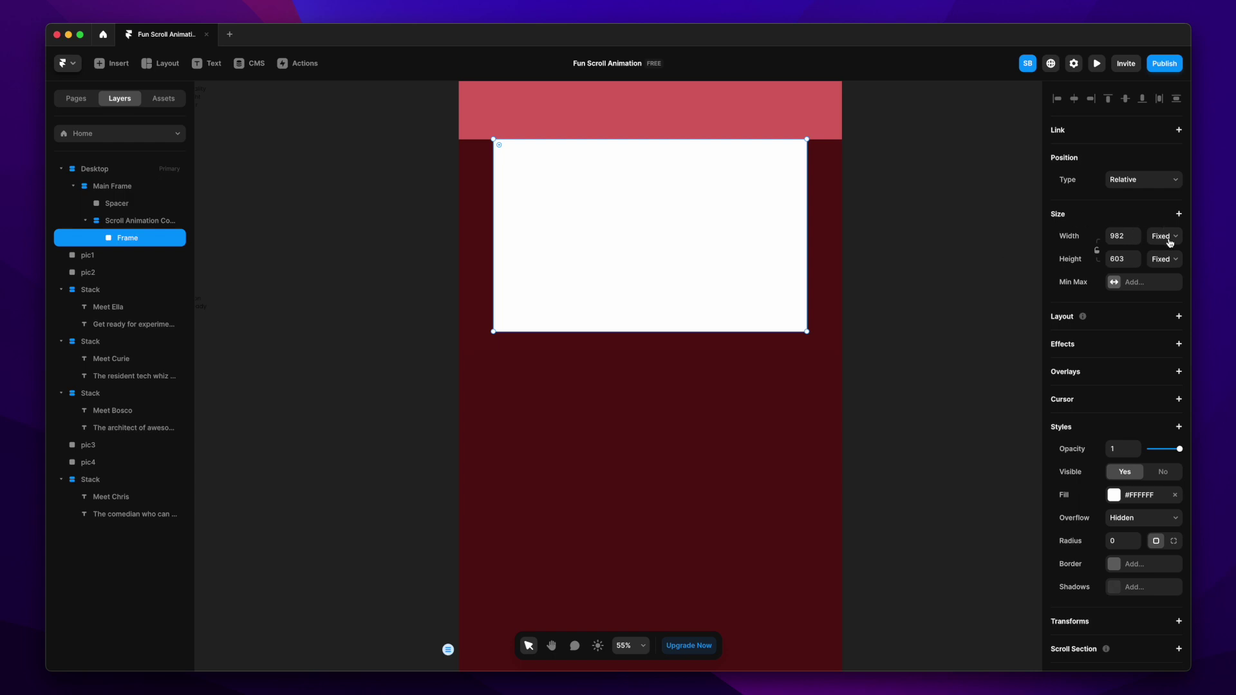
click(1170, 242)
click(1170, 266)
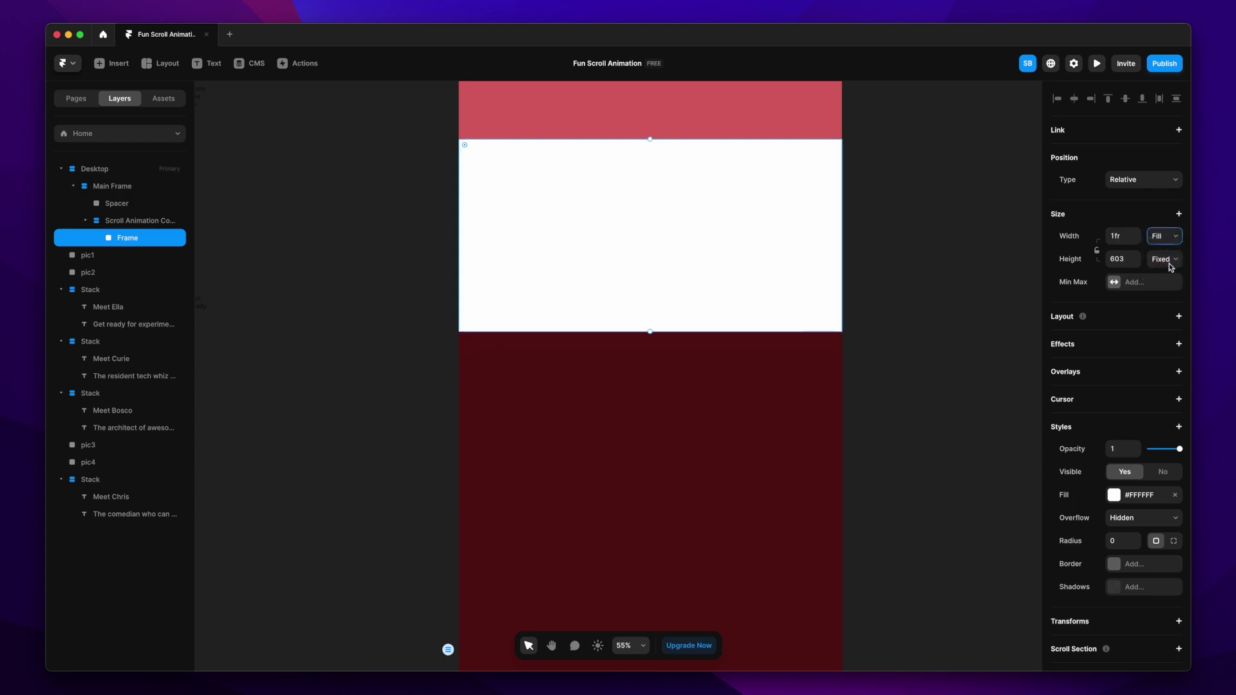
click(1170, 260)
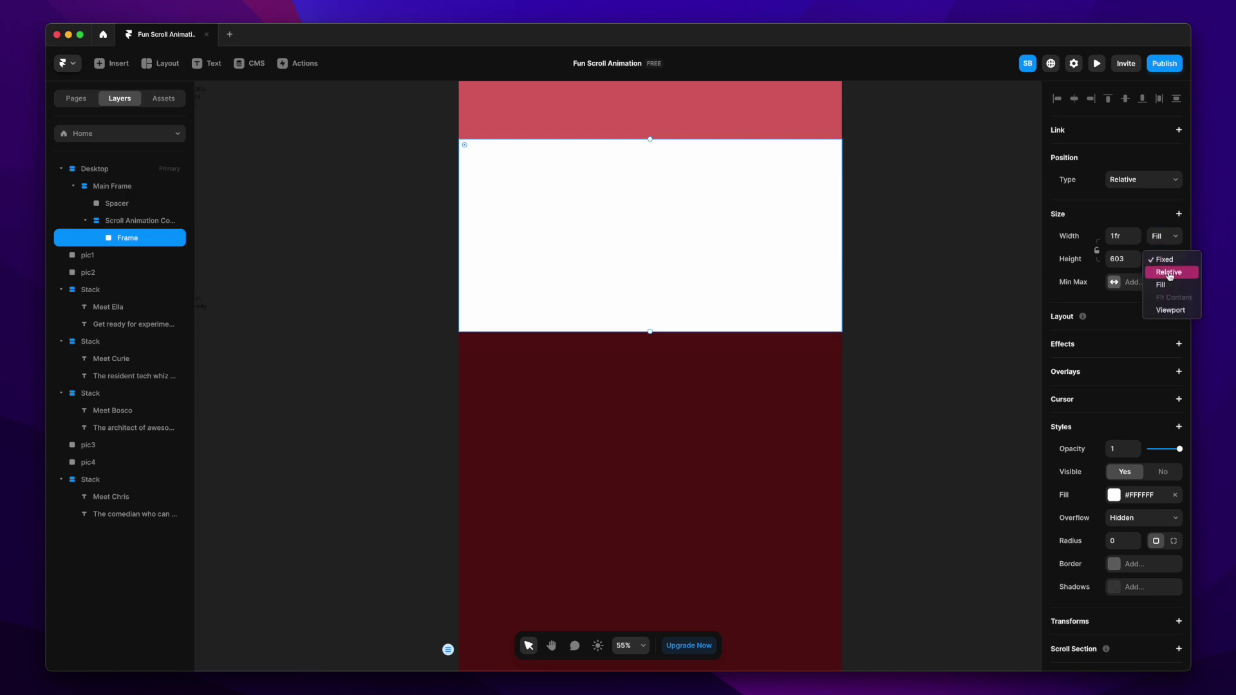
click(1170, 314)
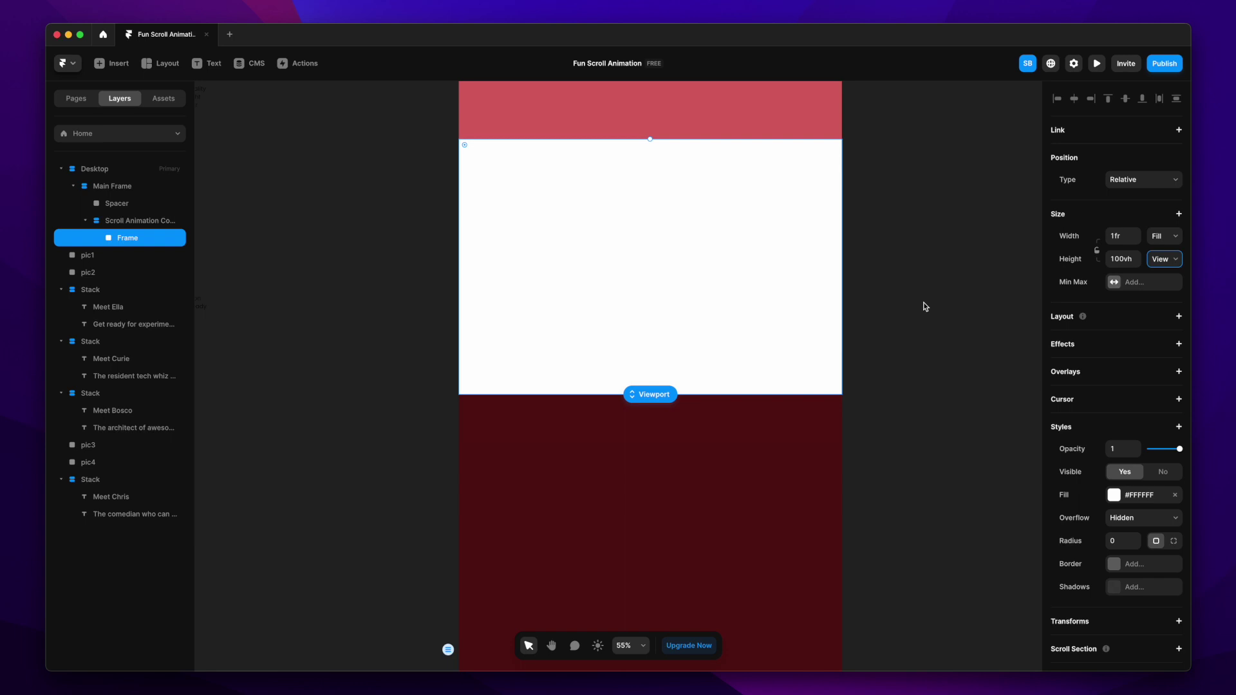
Add a stack layout to the new frame in the Scroll Animation Container and rename it Background.
scroll(1126, 501, down, 1)
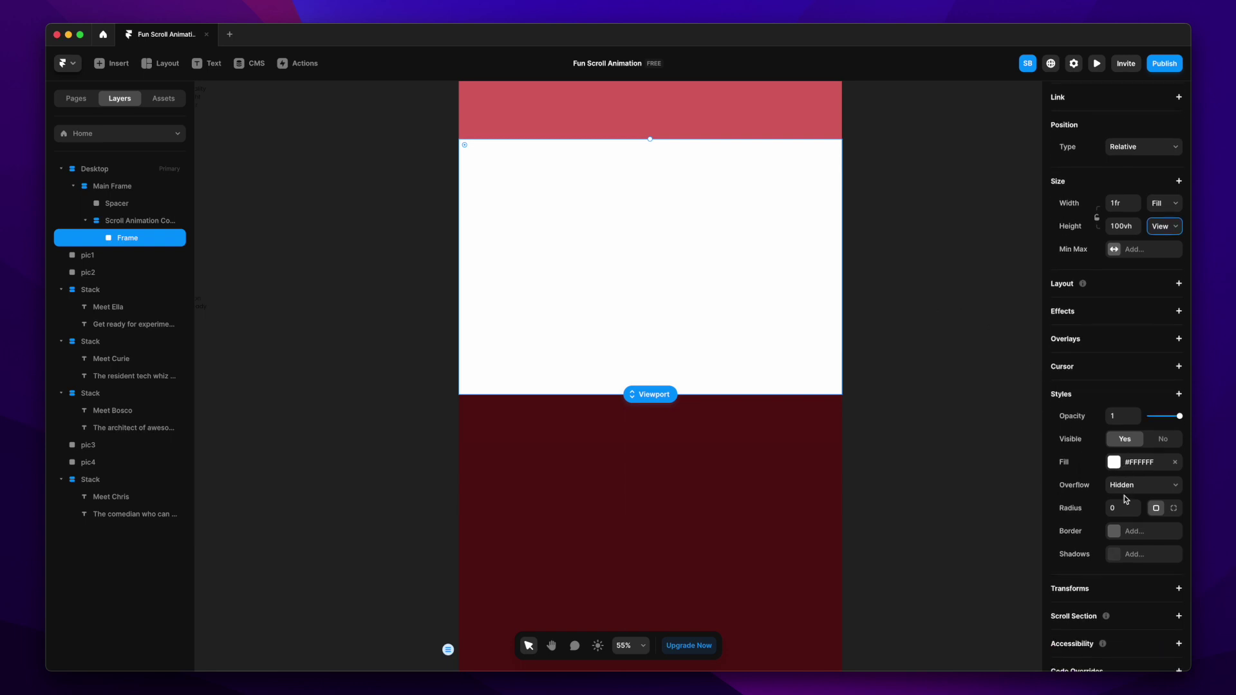
click(1179, 283)
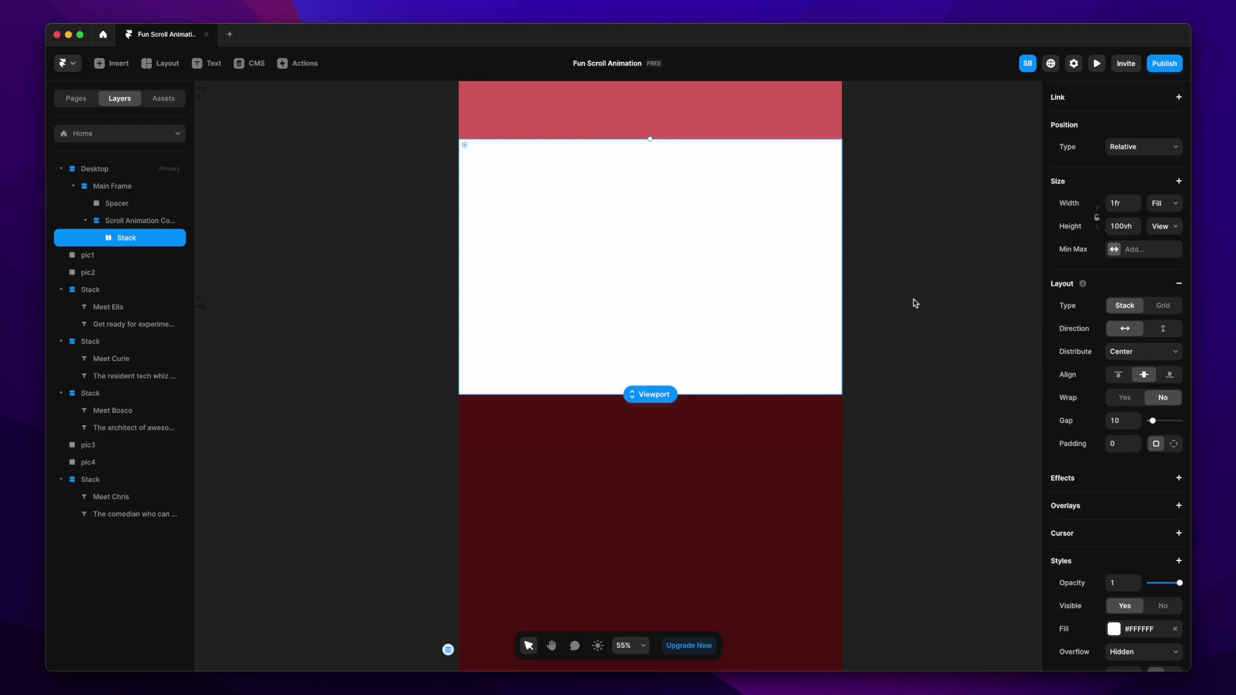
double_click(135, 238)
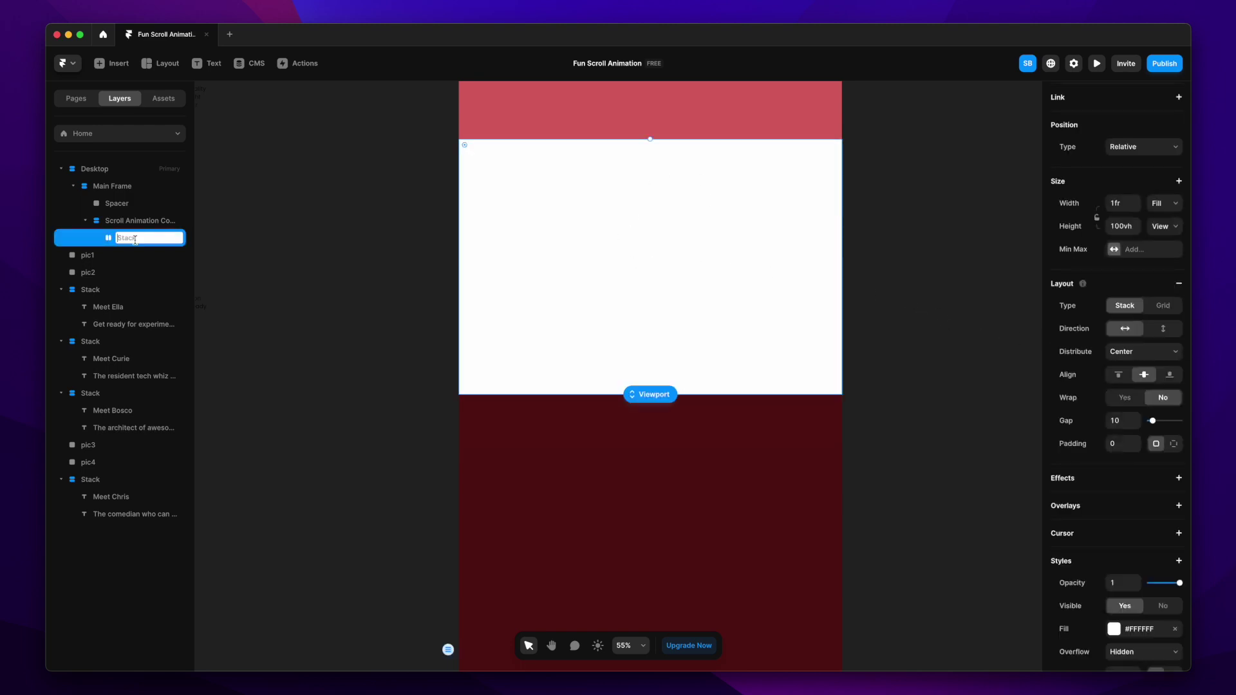
text(Ba)
click(299, 277)
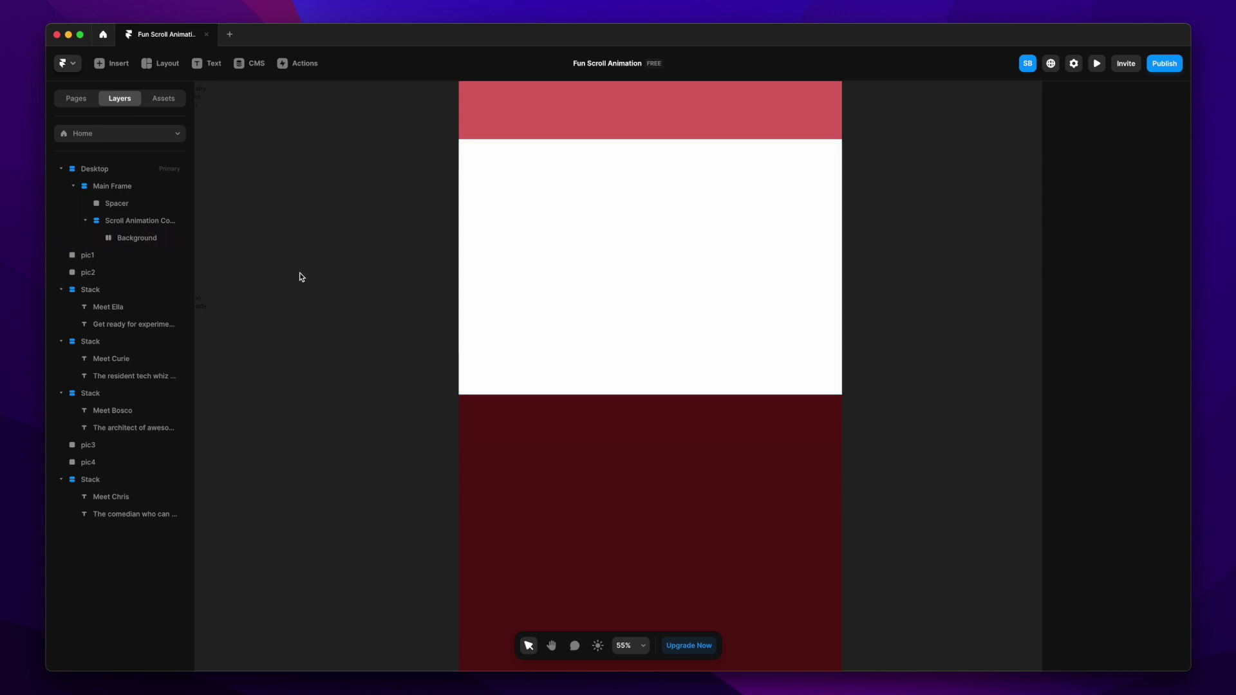
Duplicate the Background frame and set the copy's position type to Absolute.
click(158, 239)
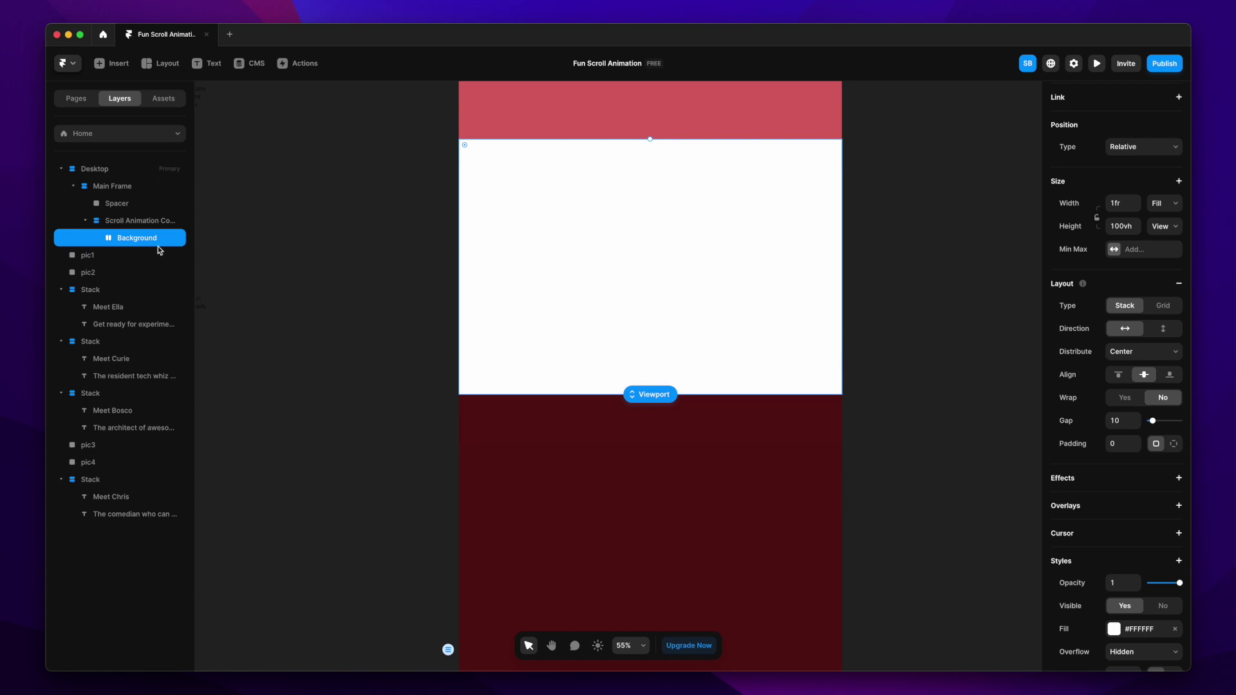
key(super+minus)
key(super+d)
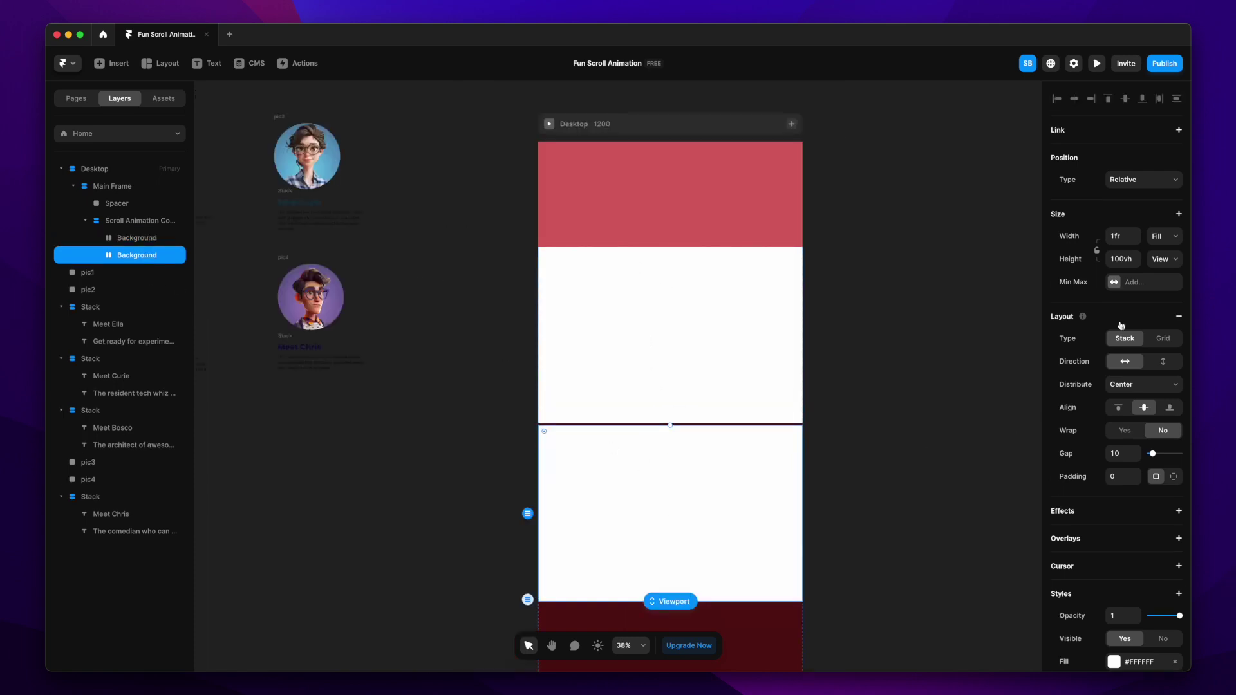
click(1164, 186)
click(1129, 167)
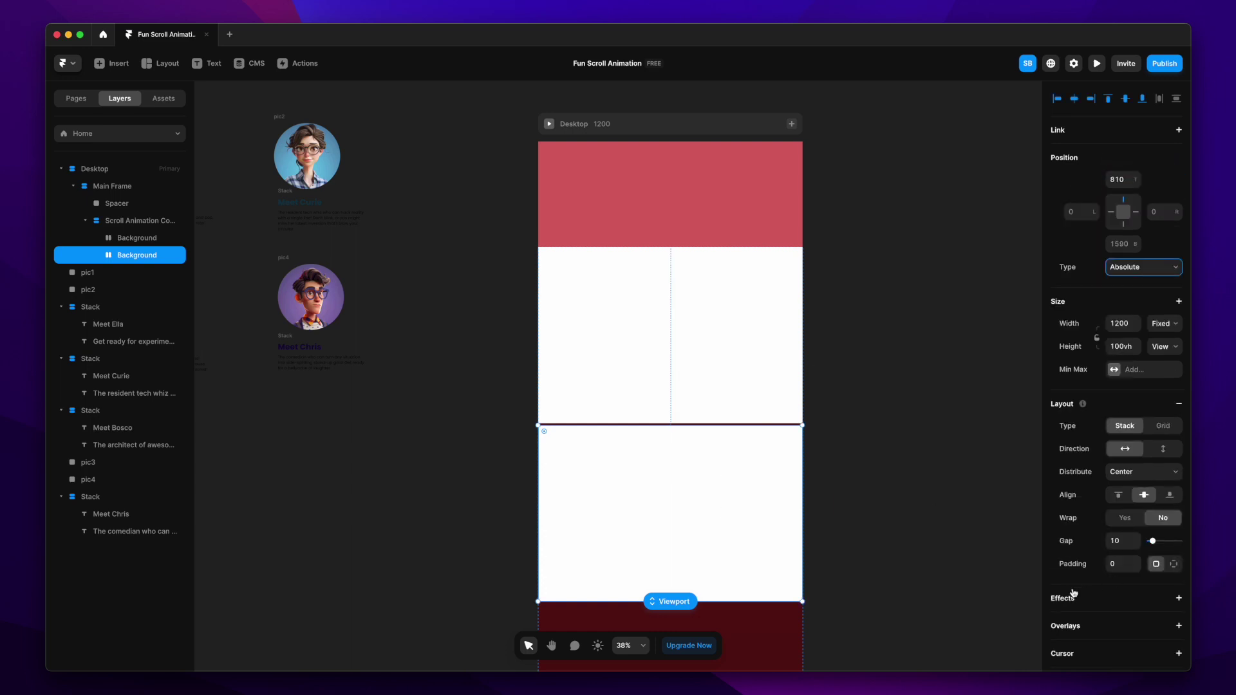
Fill the duplicated Background with the dark blue #262354 and move it exactly over the original Background.
scroll(1094, 589, down, 3)
click(1113, 586)
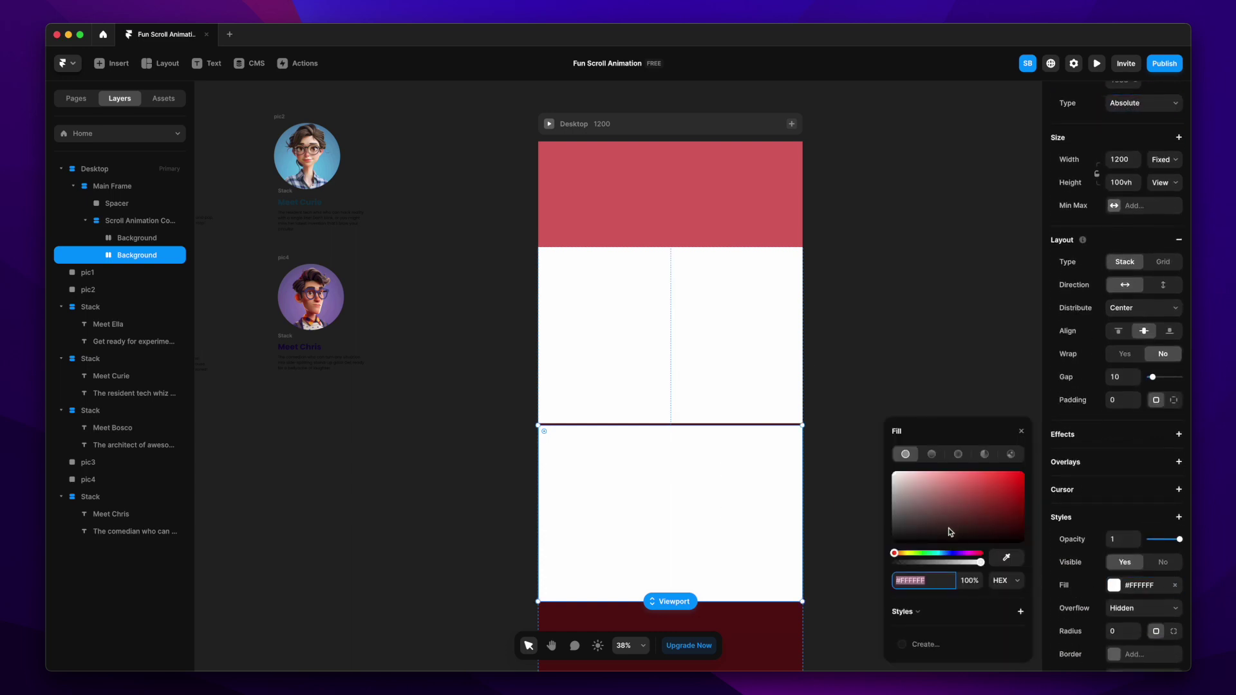
click(952, 553)
click(972, 519)
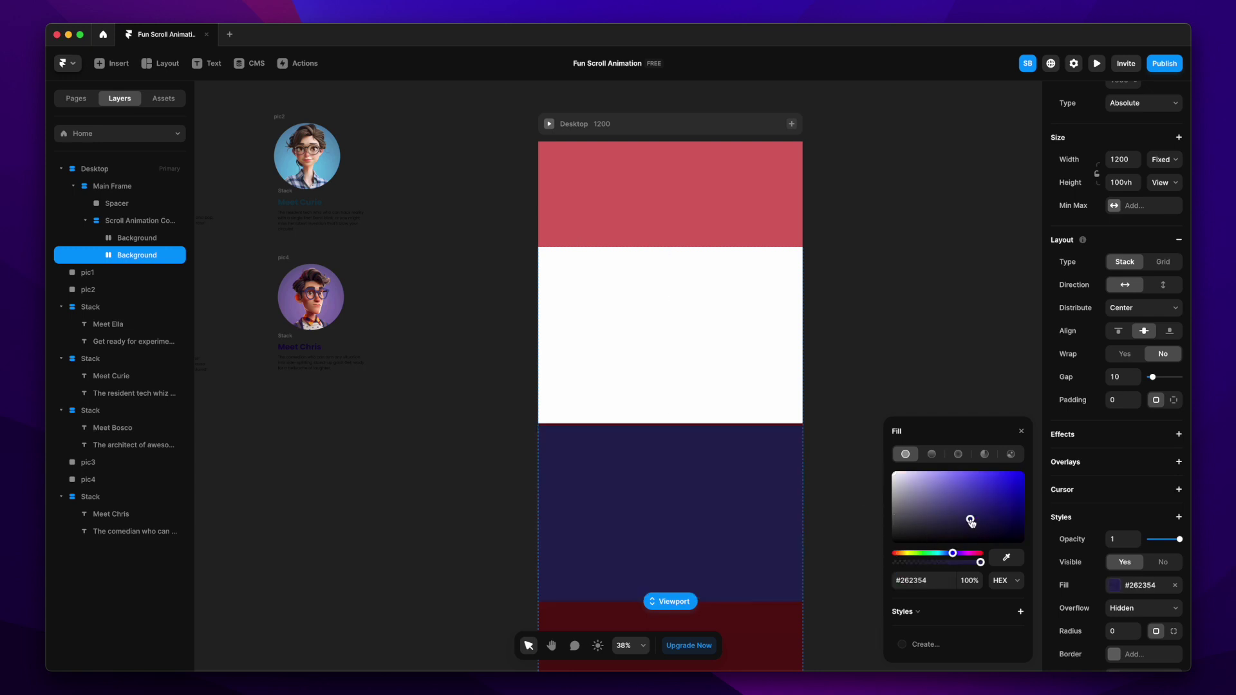
click(853, 404)
drag(677, 478, 674, 349)
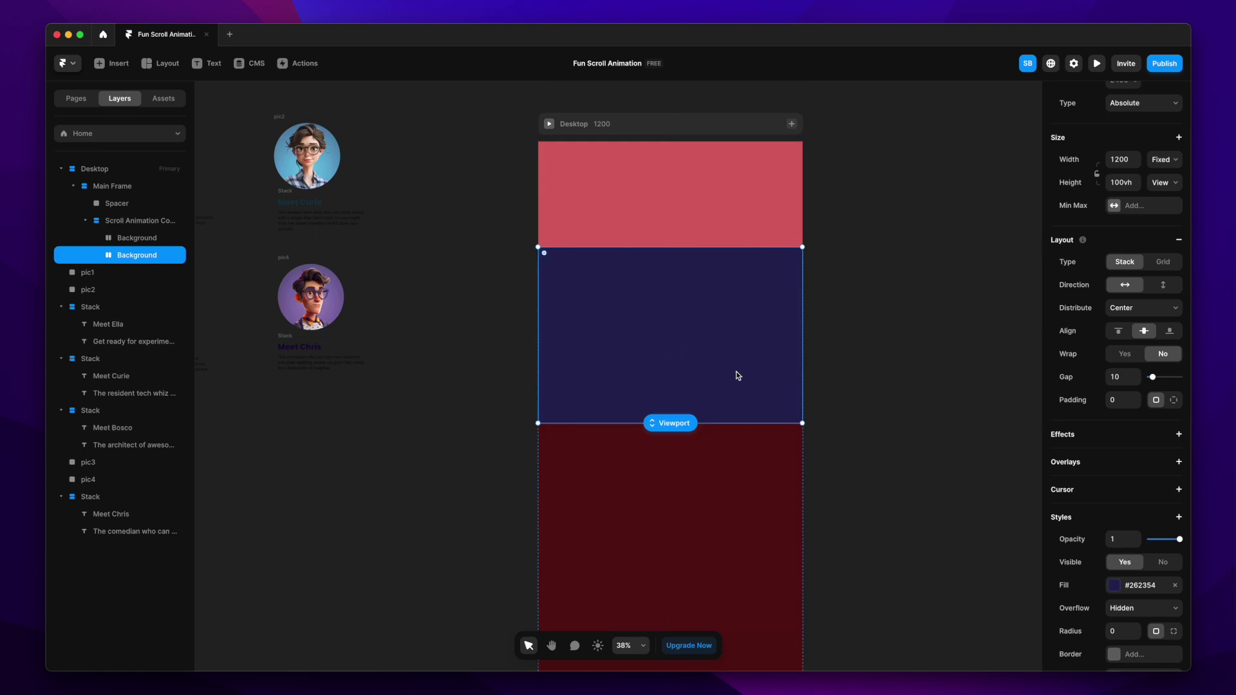
Rename the dark blue duplicate of Background as Image Wrap.
scroll(737, 372, right, 2)
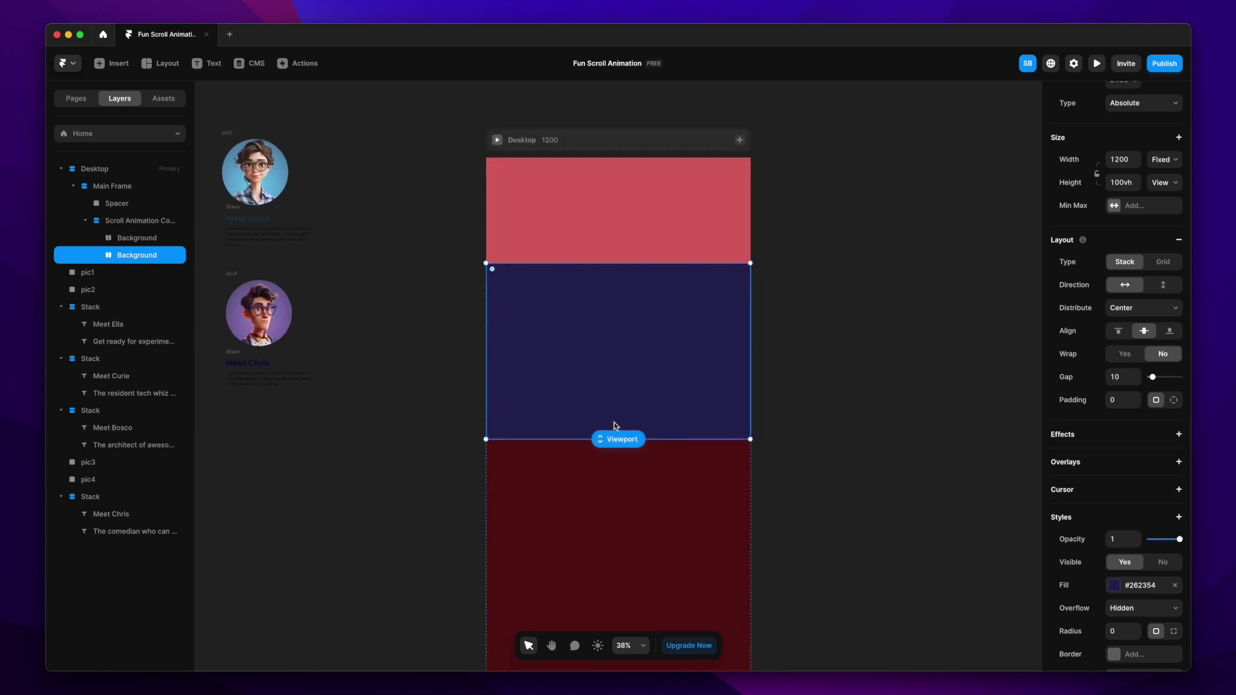
scroll(587, 419, up, 3)
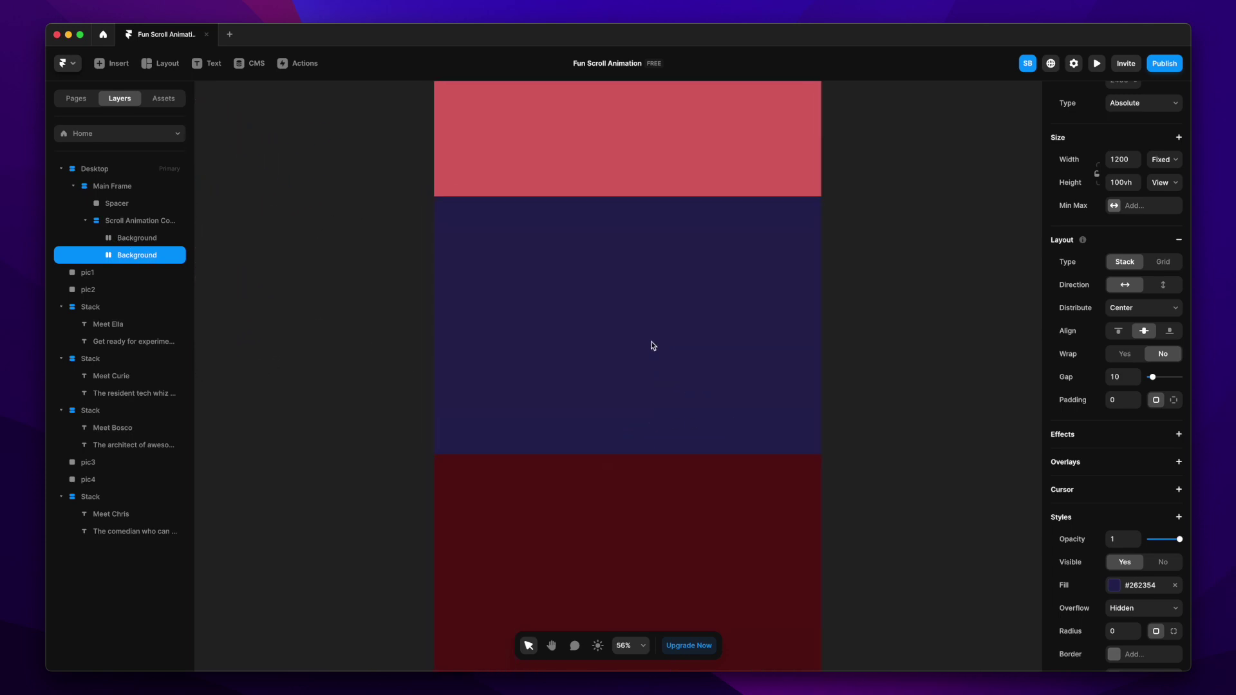
double_click(128, 255)
key(BackSpace)
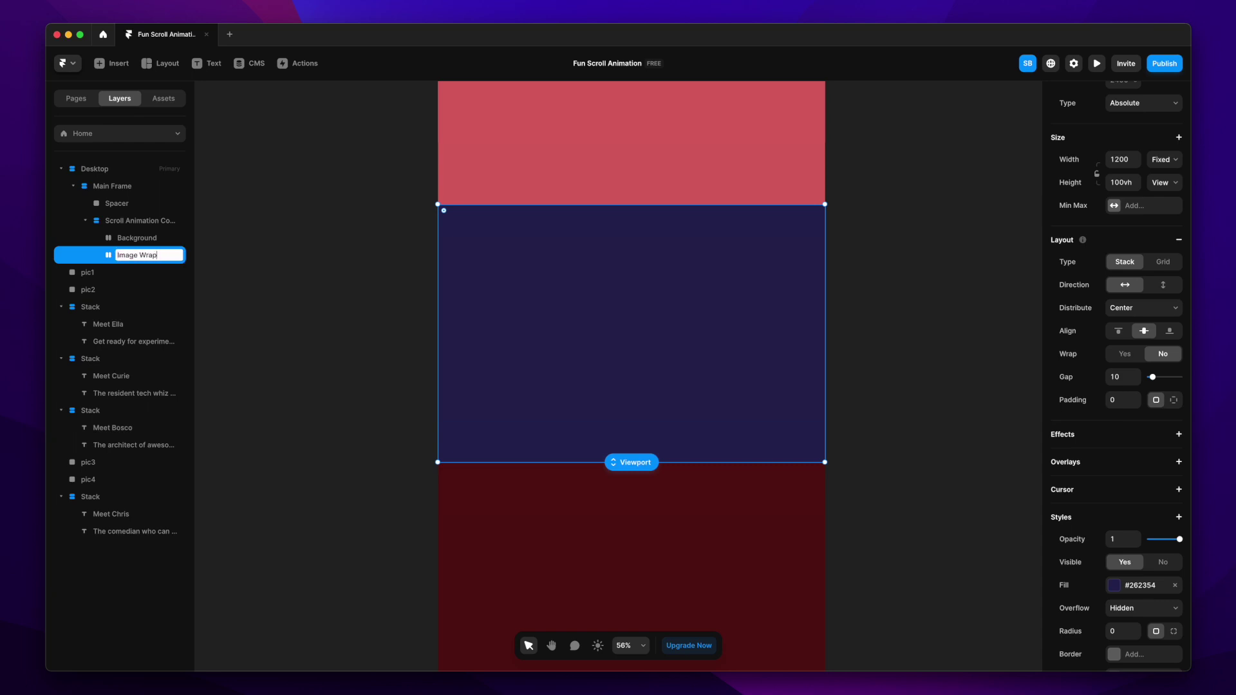
click(267, 312)
Nest the copied portraits exactly over one another: pic1 inside pic3, pic3 inside pic2, and pic2 inside pic4.
click(142, 259)
scroll(662, 338, left, 5)
scroll(662, 338, down, 4)
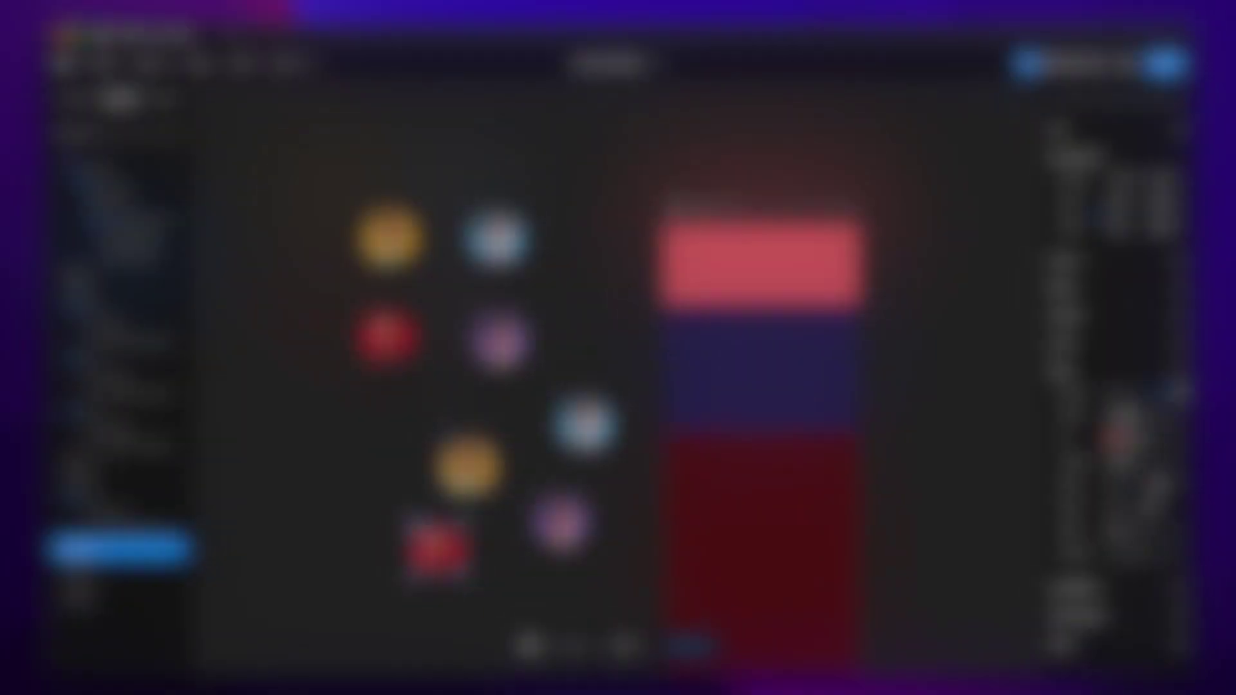
scroll(513, 555, up, 2)
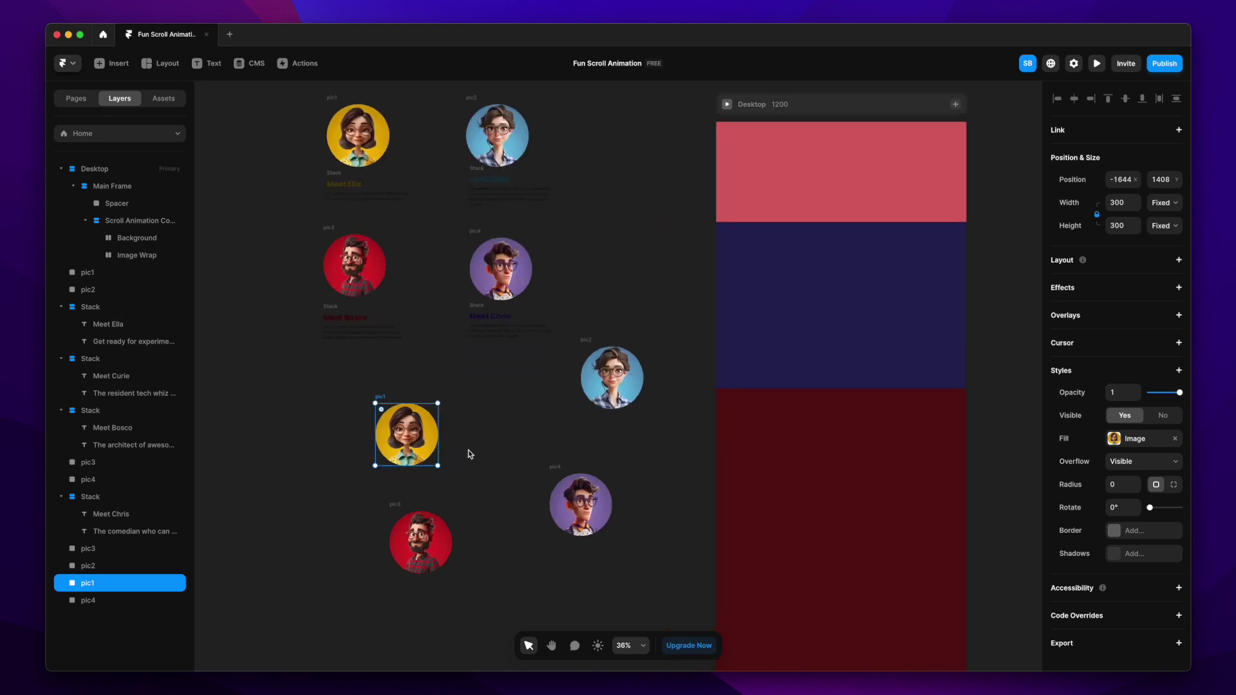
drag(417, 444, 623, 389)
key(Escape)
drag(586, 351, 430, 562)
key(Escape)
click(421, 542)
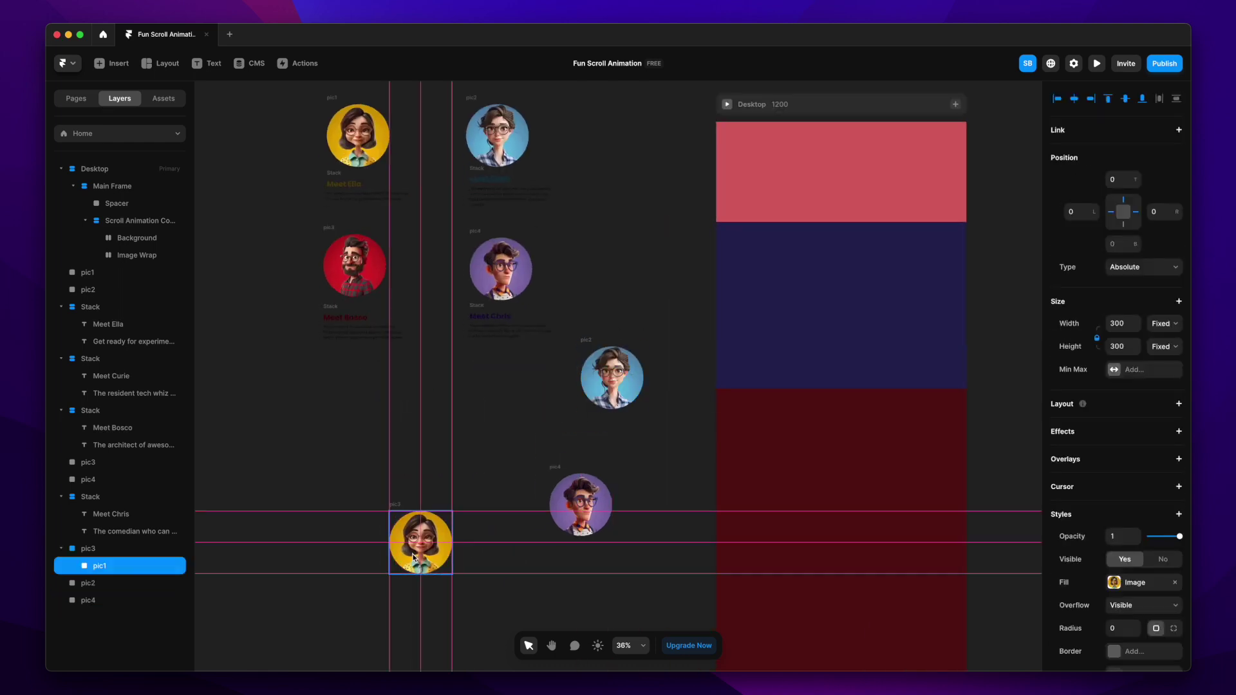
key(Escape)
drag(508, 441, 556, 470)
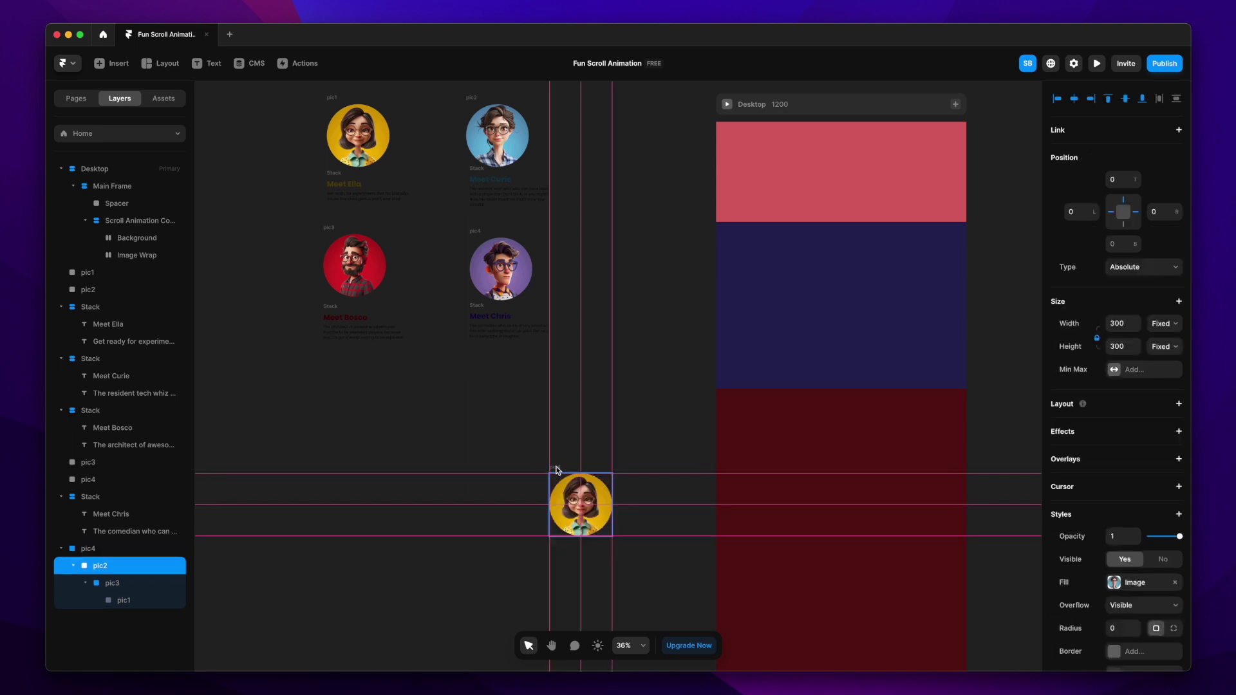
Rename the outermost layer of the nested portraits, pic4, as Images.
click(91, 554)
double_click(103, 548)
text(Images)
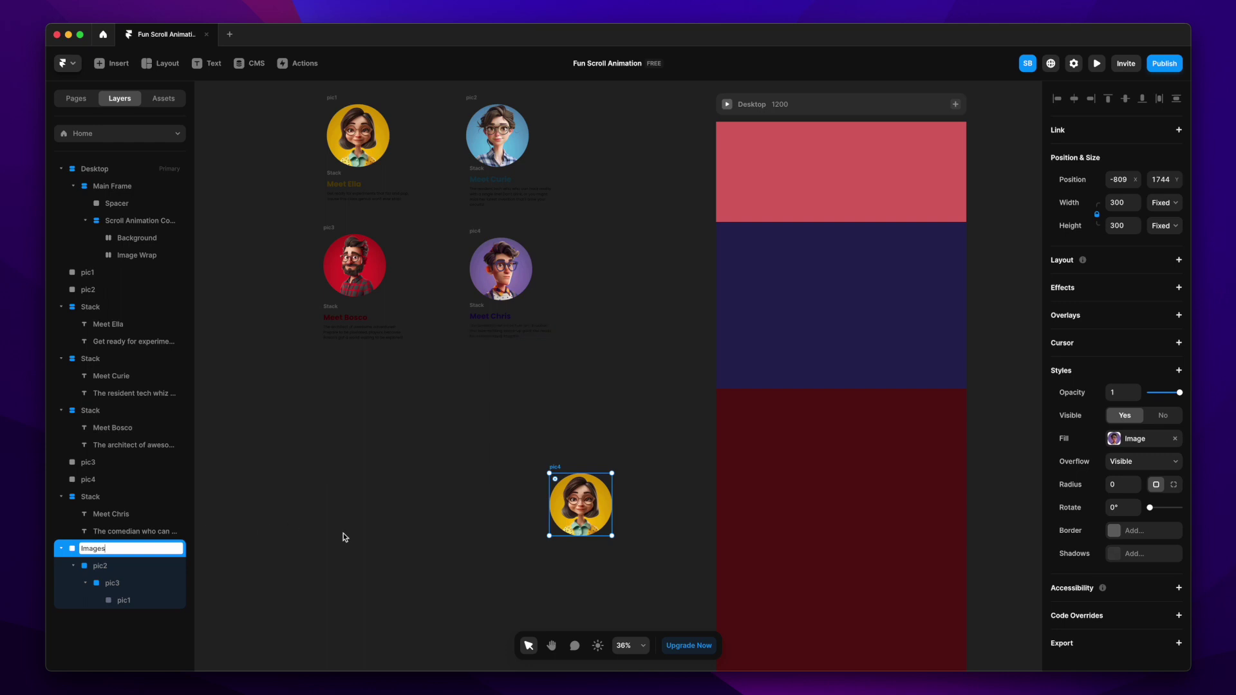
click(344, 537)
Create a component named Images from the nested portrait layer.
click(107, 551)
key(Left)
right_click(115, 555)
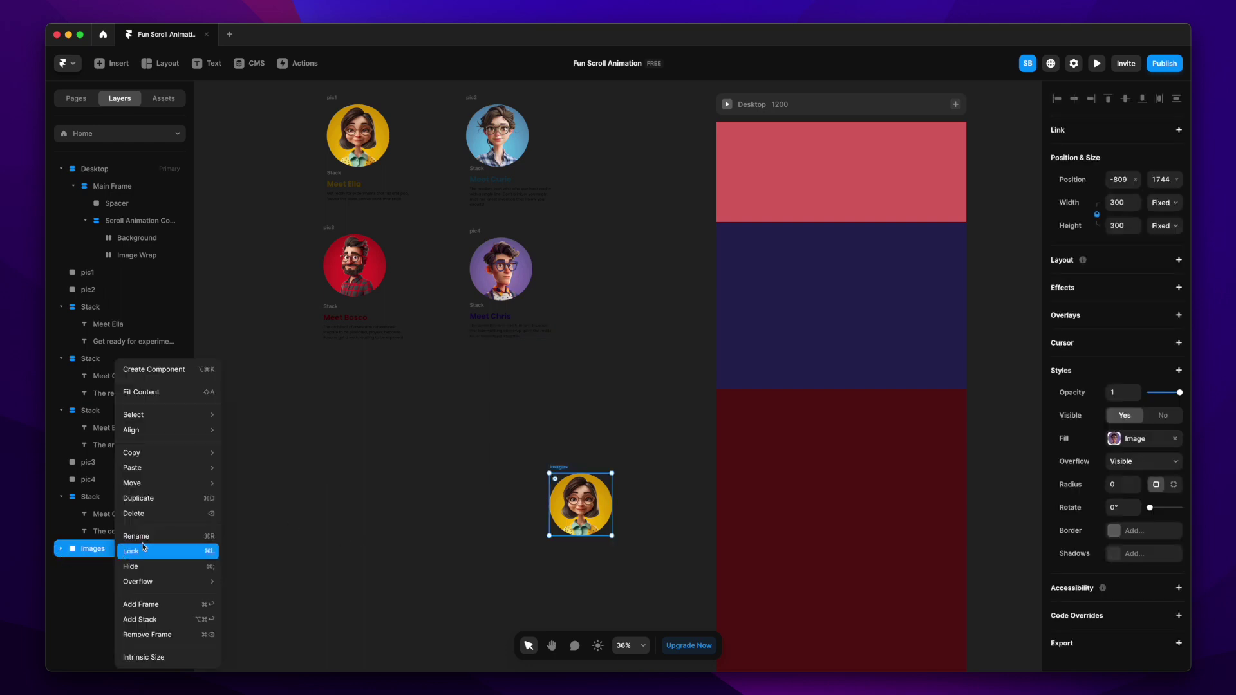
click(175, 377)
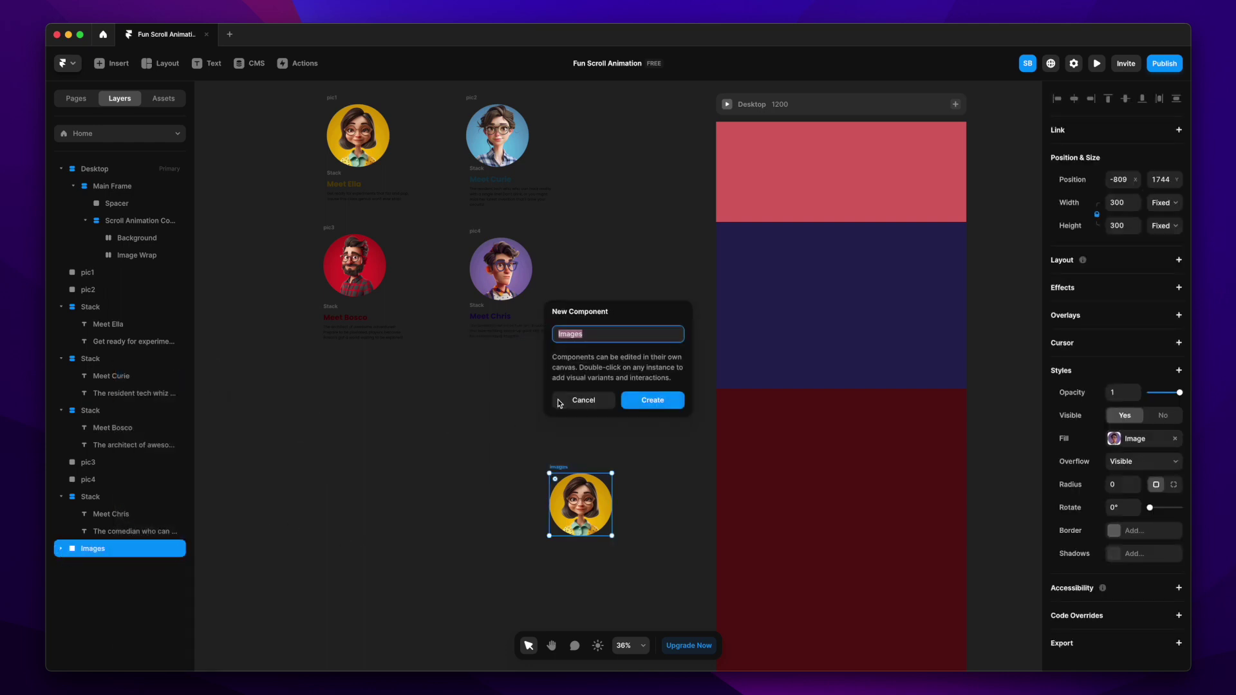
click(653, 401)
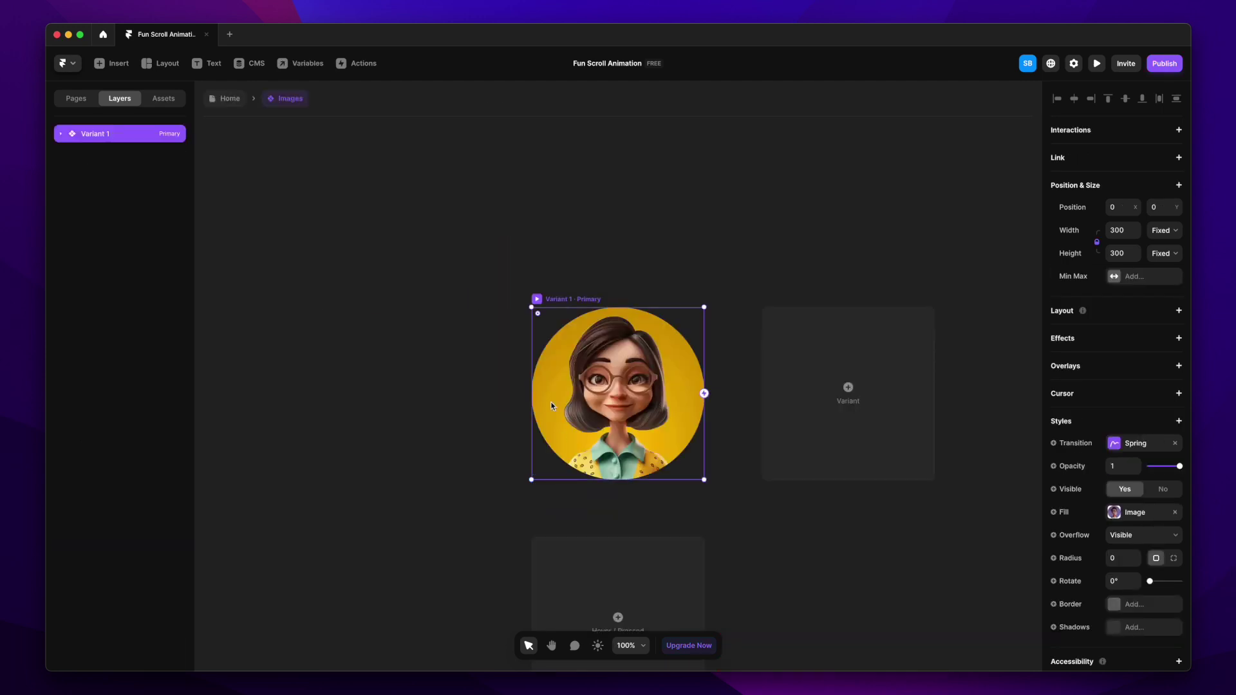
Add three more variants to the Images component, Variant 2 to Variant 4.
click(676, 408)
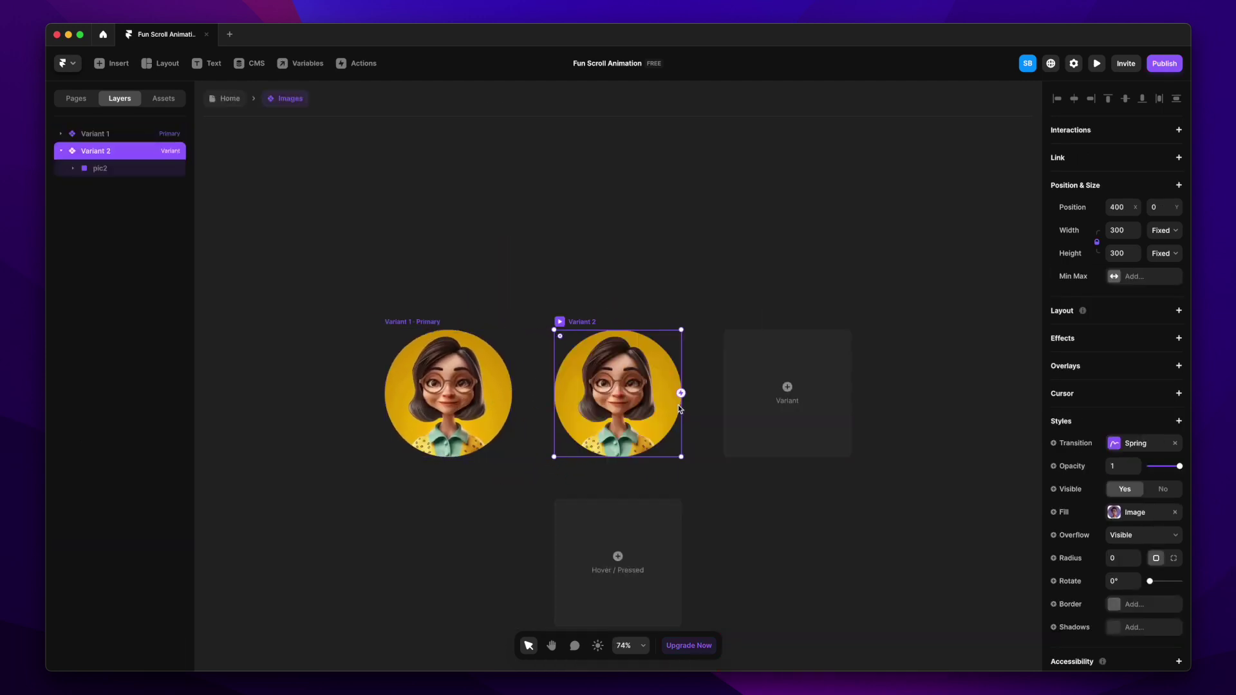
click(773, 410)
click(806, 408)
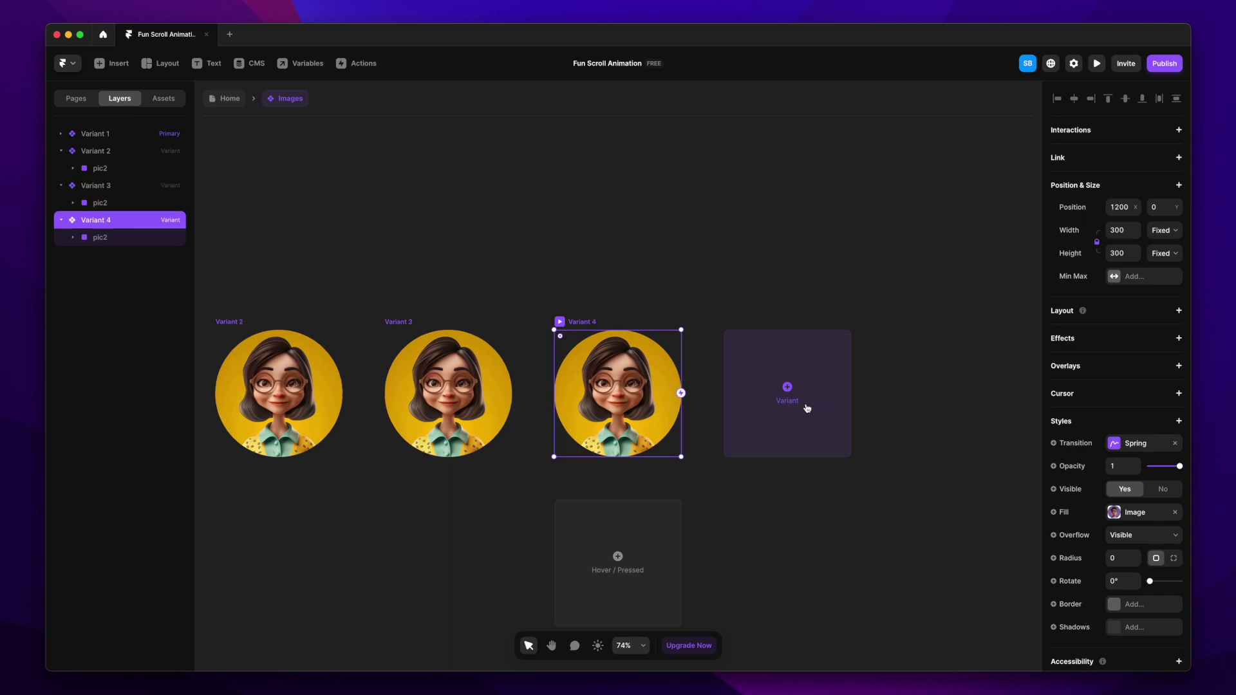
scroll(434, 446, left, 5)
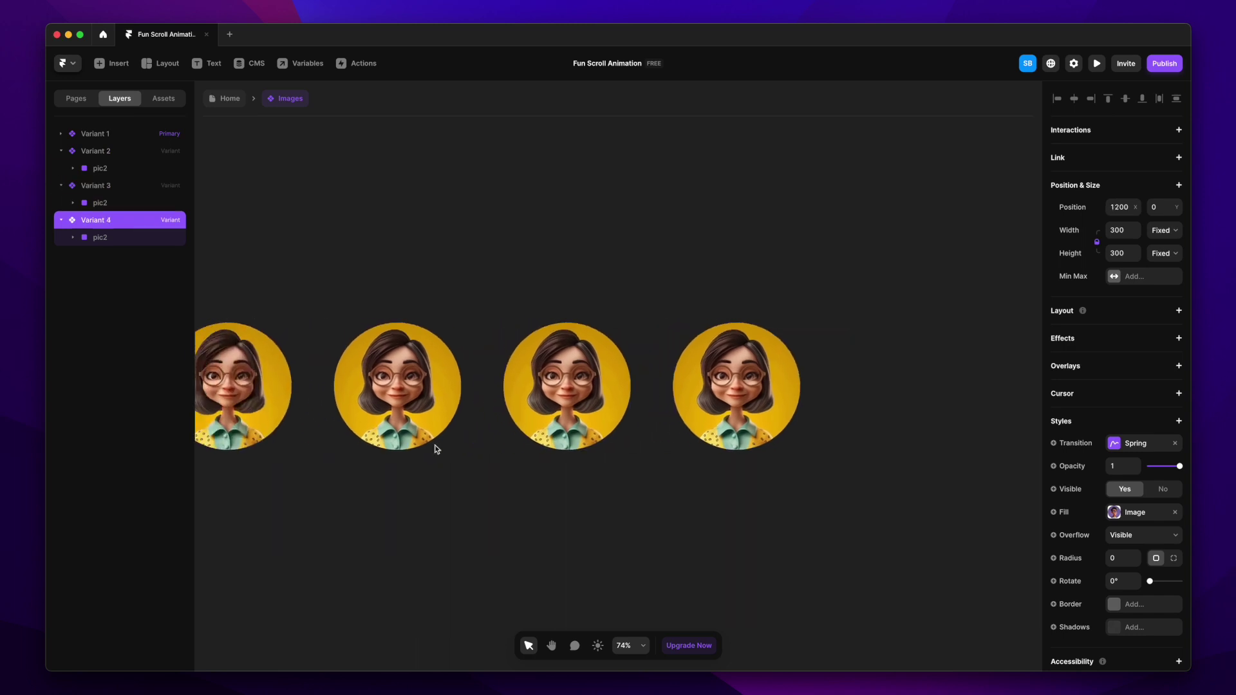
Collapse the variants in the layer tree and rename the primary Variant 1 with the pictured woman's first name.
click(537, 430)
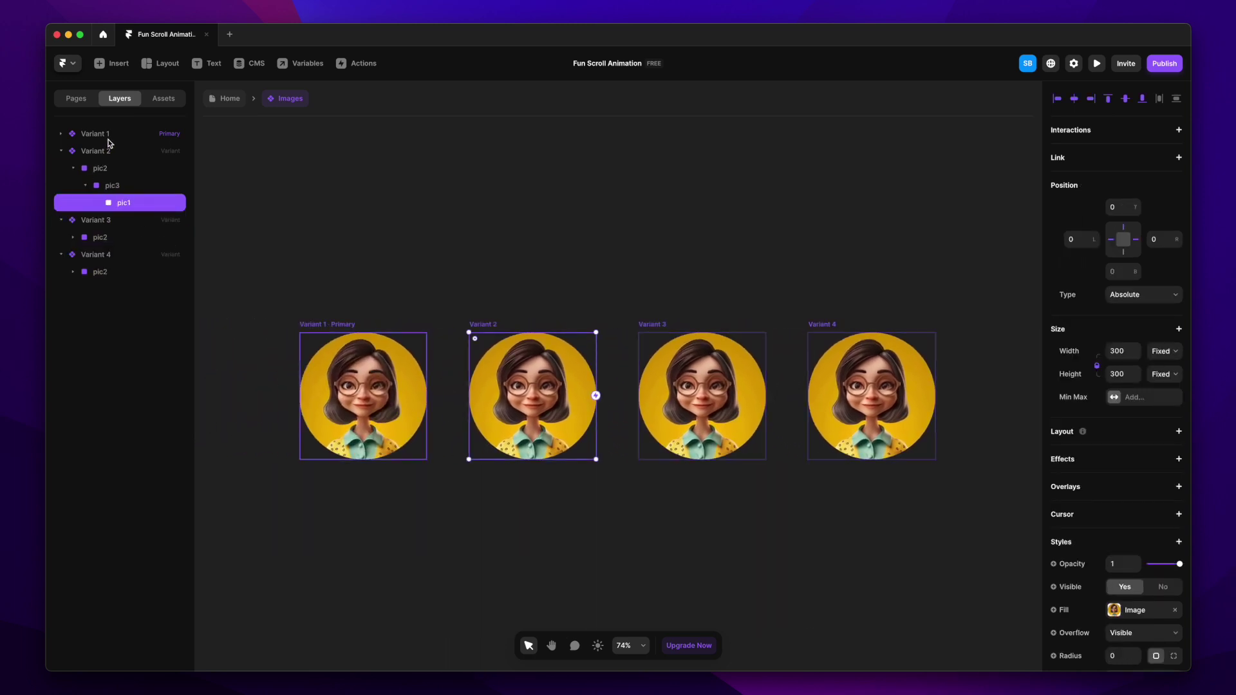
click(71, 151)
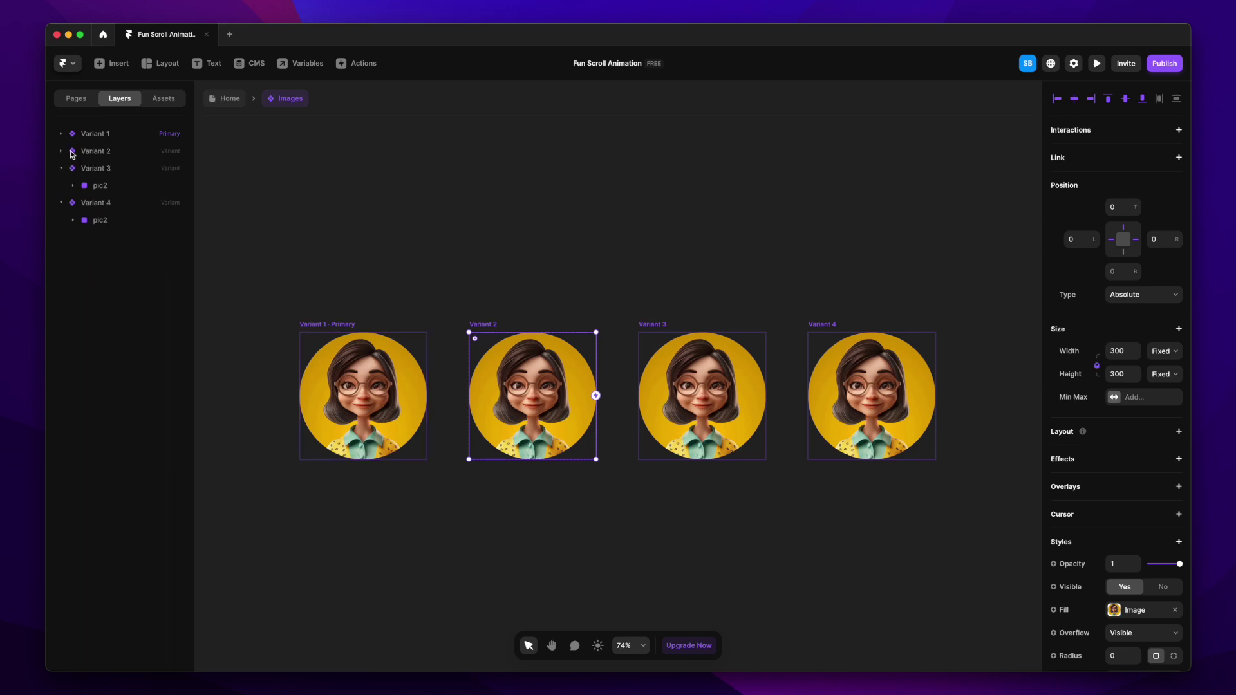
click(71, 152)
click(61, 168)
click(61, 186)
double_click(105, 133)
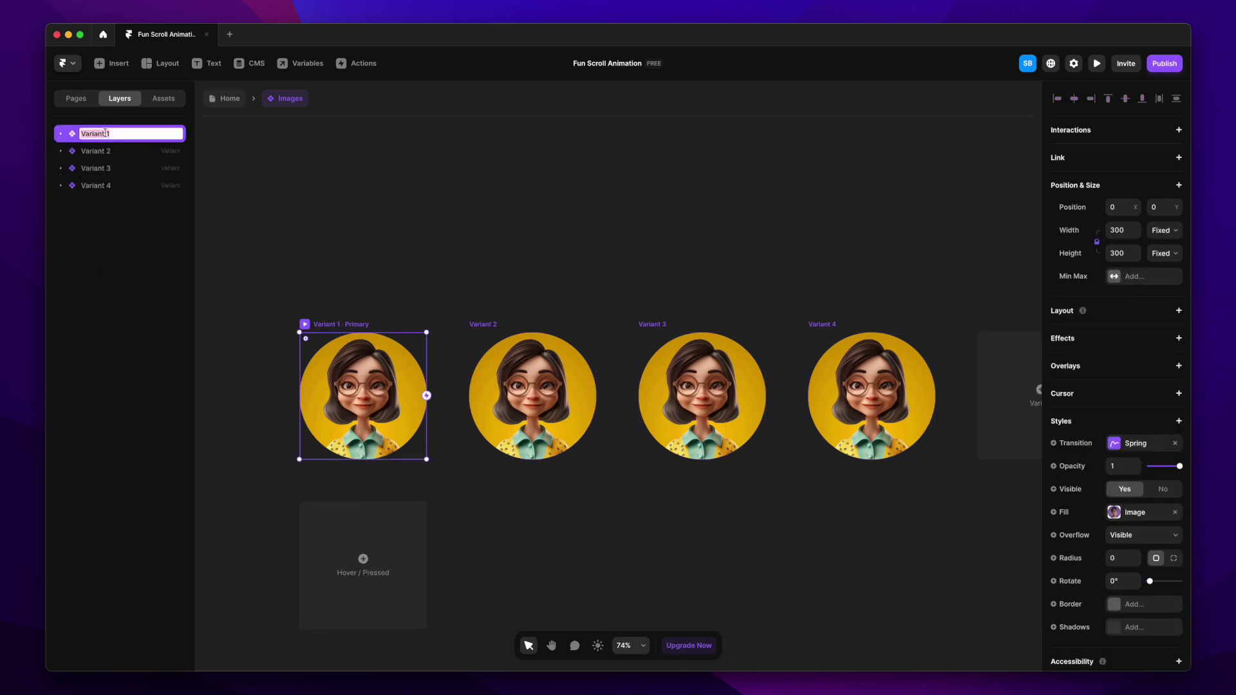
text(Ell)
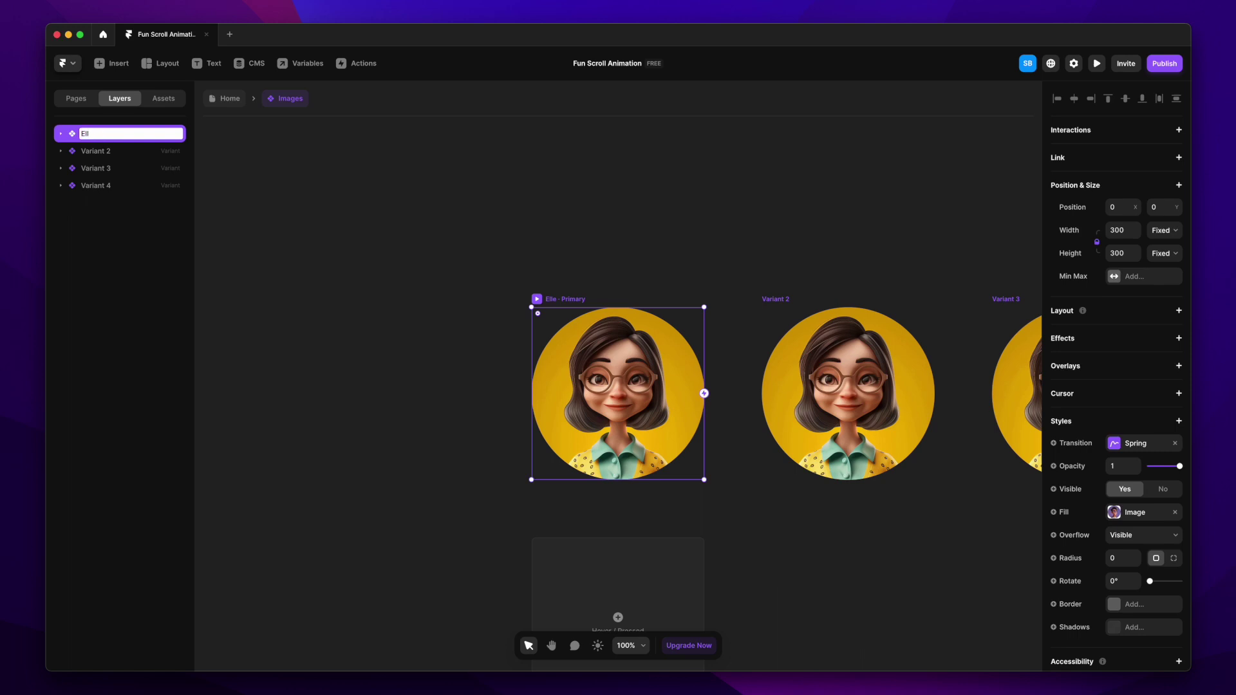
text(a)
Hide the nested pic2 layer in Variant 2 and rename the variant with the first name of the man on the purple portrait.
click(61, 151)
click(110, 167)
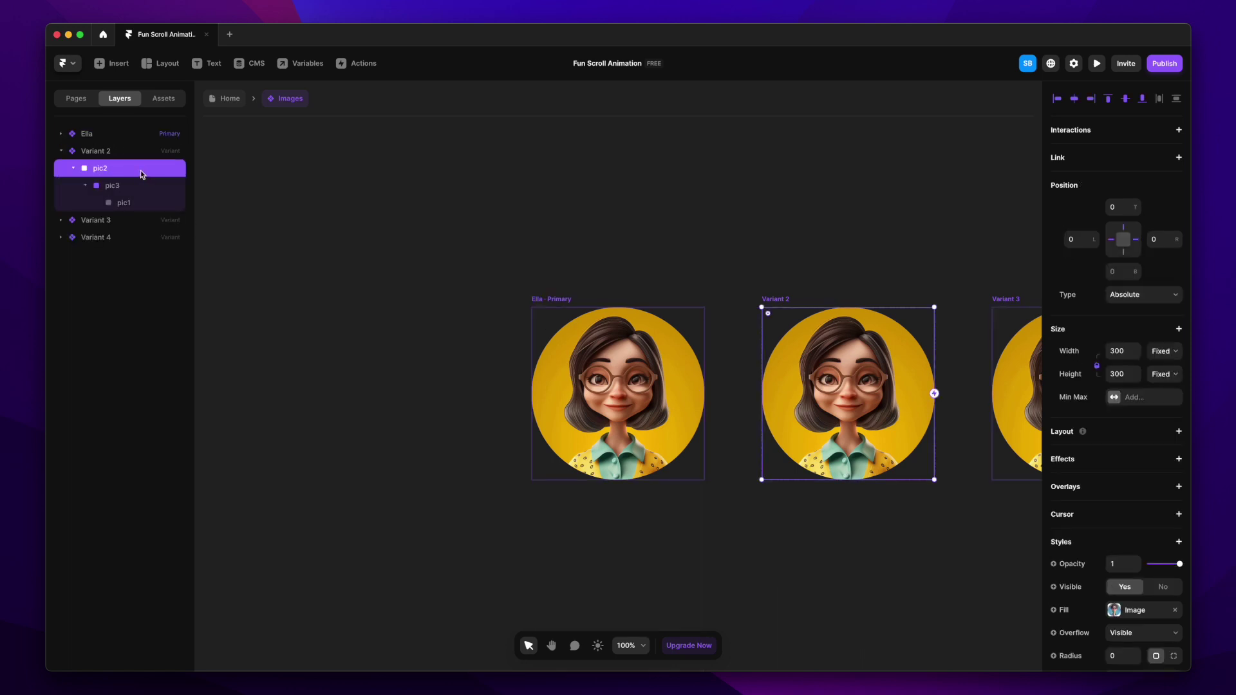
key(super+shift+h)
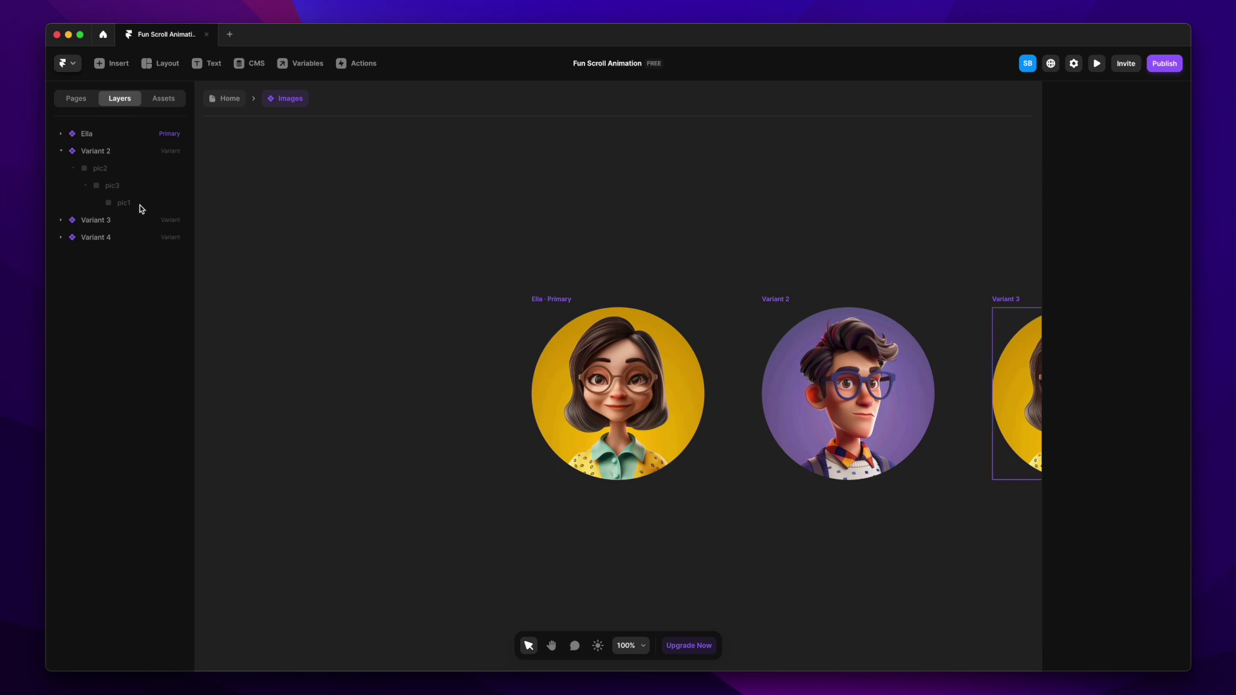
double_click(128, 151)
text(Chris)
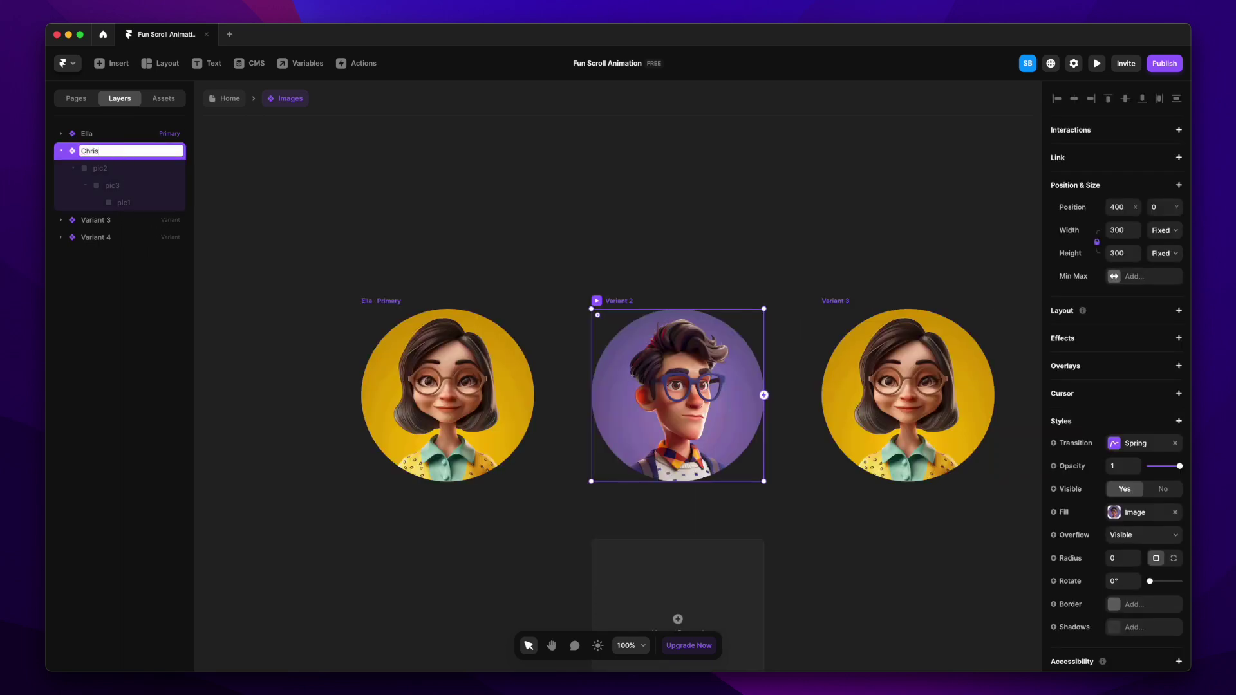
click(386, 157)
Hide pic3 in Variant 3 and pic1 in Variant 4 so each variant shows a different portrait.
scroll(534, 219, right, 4)
click(684, 282)
click(73, 237)
click(112, 254)
click(60, 288)
click(124, 325)
click(132, 346)
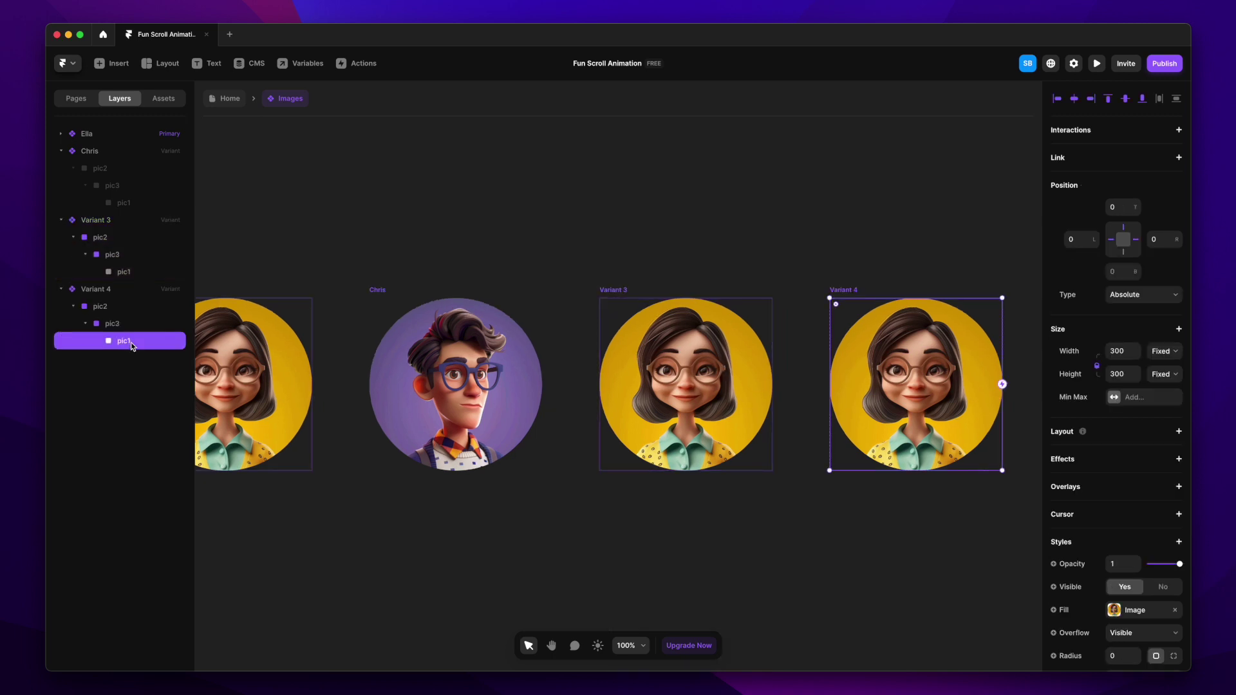
key(super+shift+h)
click(124, 256)
key(super+shift+h)
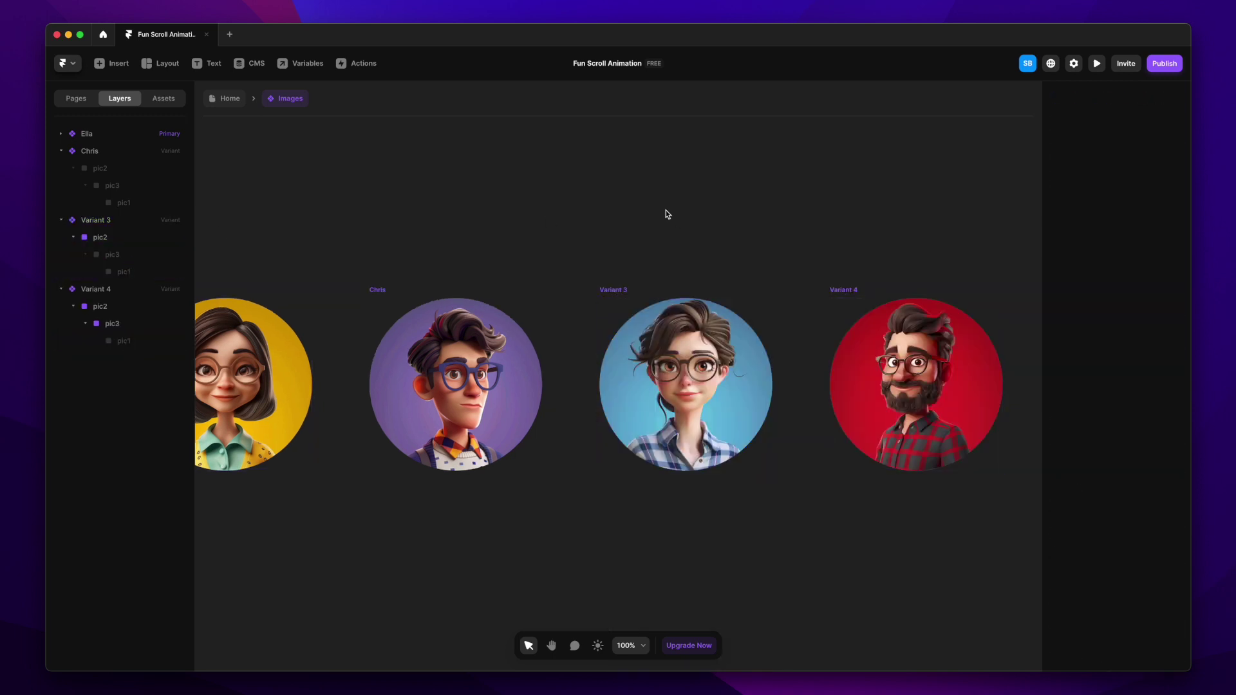
Rename Variant 3 and Variant 4 with the first names of the characters they picture.
scroll(669, 239, down, 2)
click(676, 281)
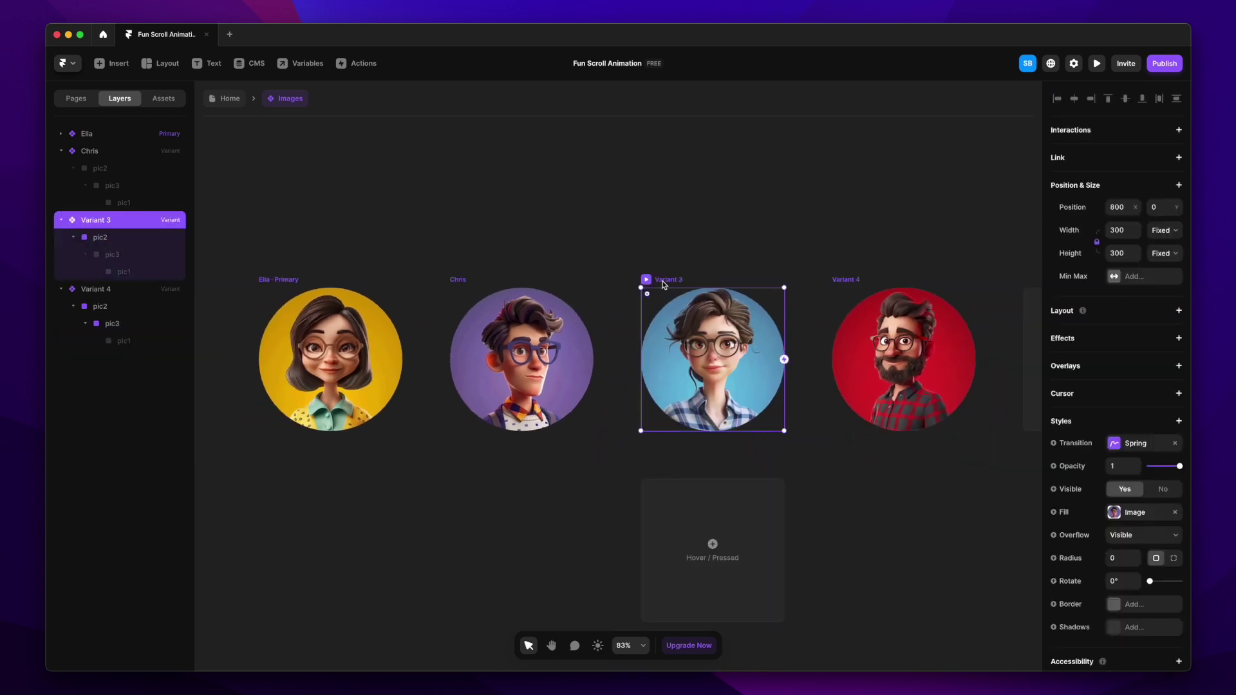
double_click(129, 219)
text(Curie)
double_click(117, 289)
text(Bosco)
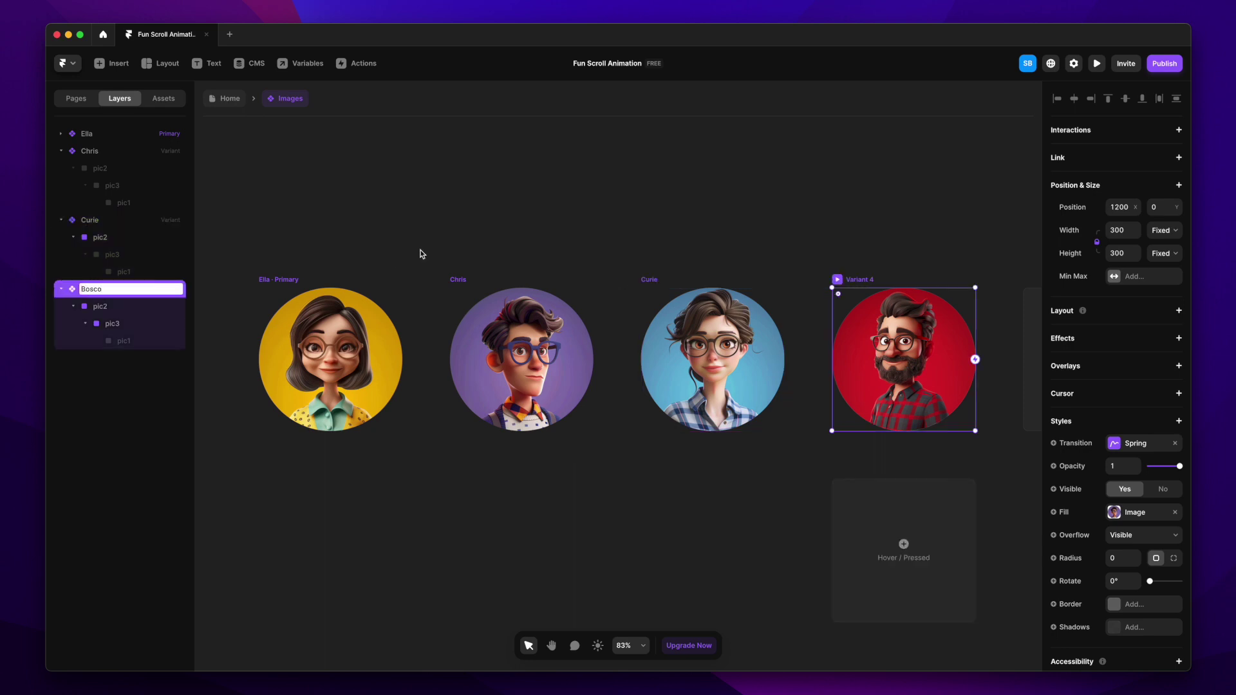
click(422, 254)
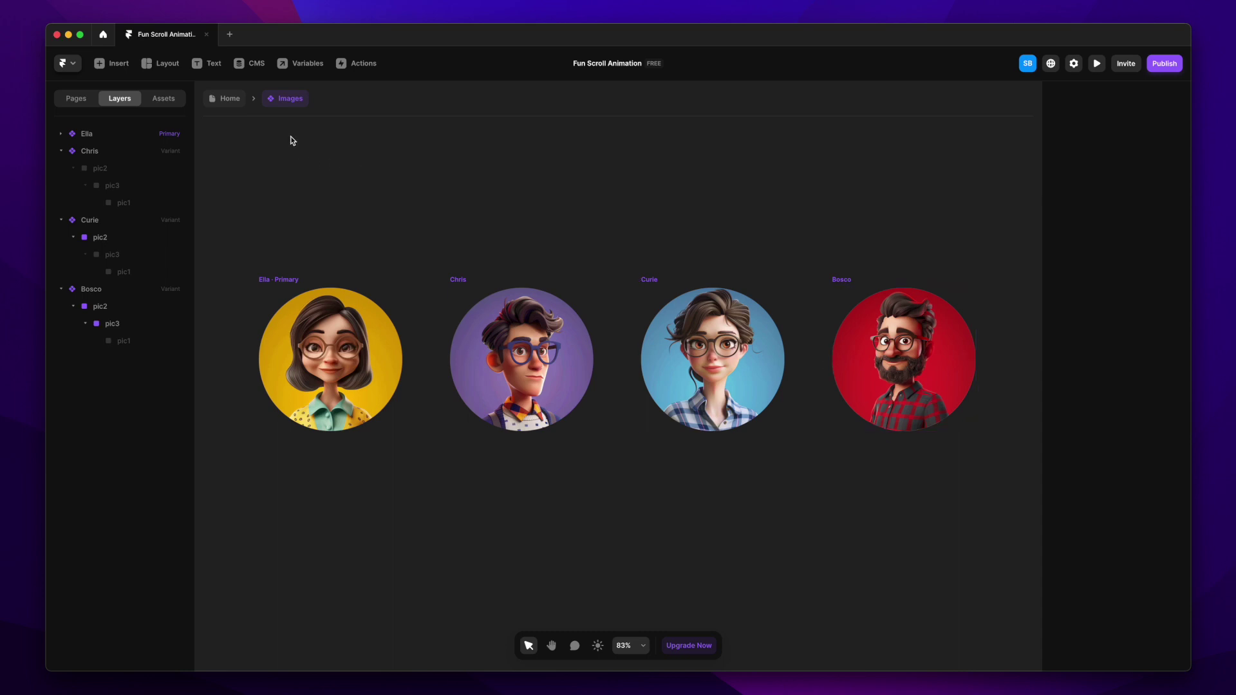
Return to the Home page and place the Images component inside the Image Wrap frame.
click(226, 98)
scroll(490, 331, down, 5)
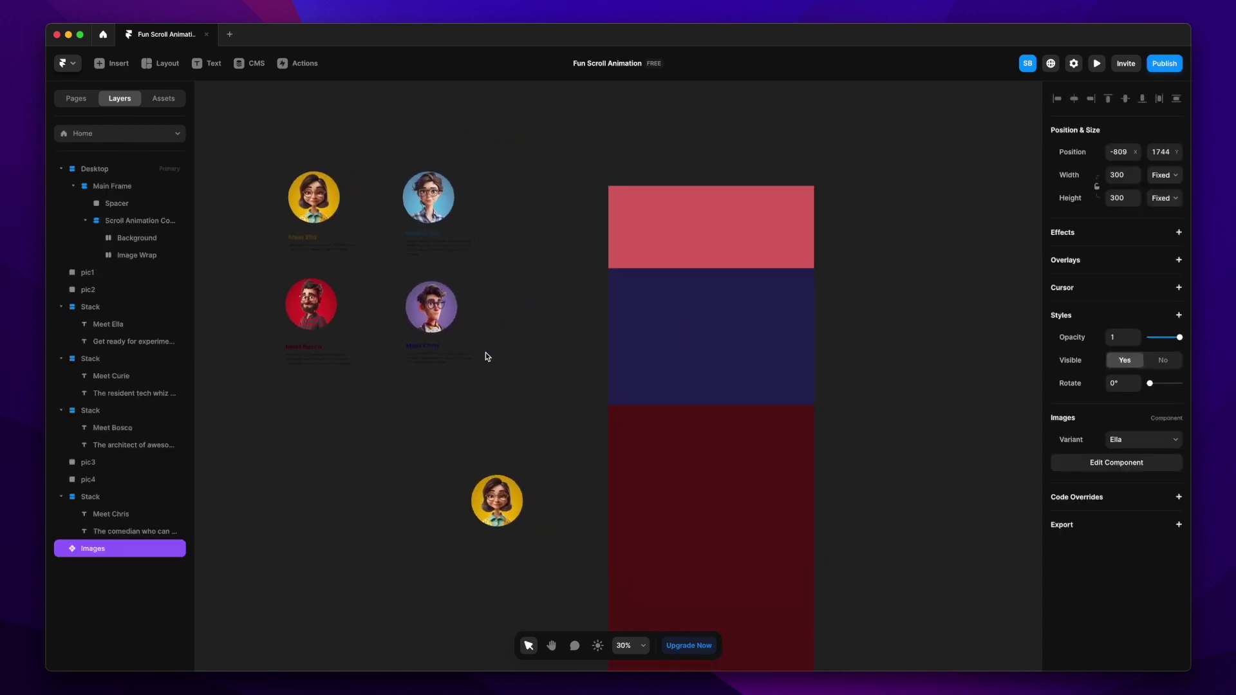
drag(486, 508, 709, 344)
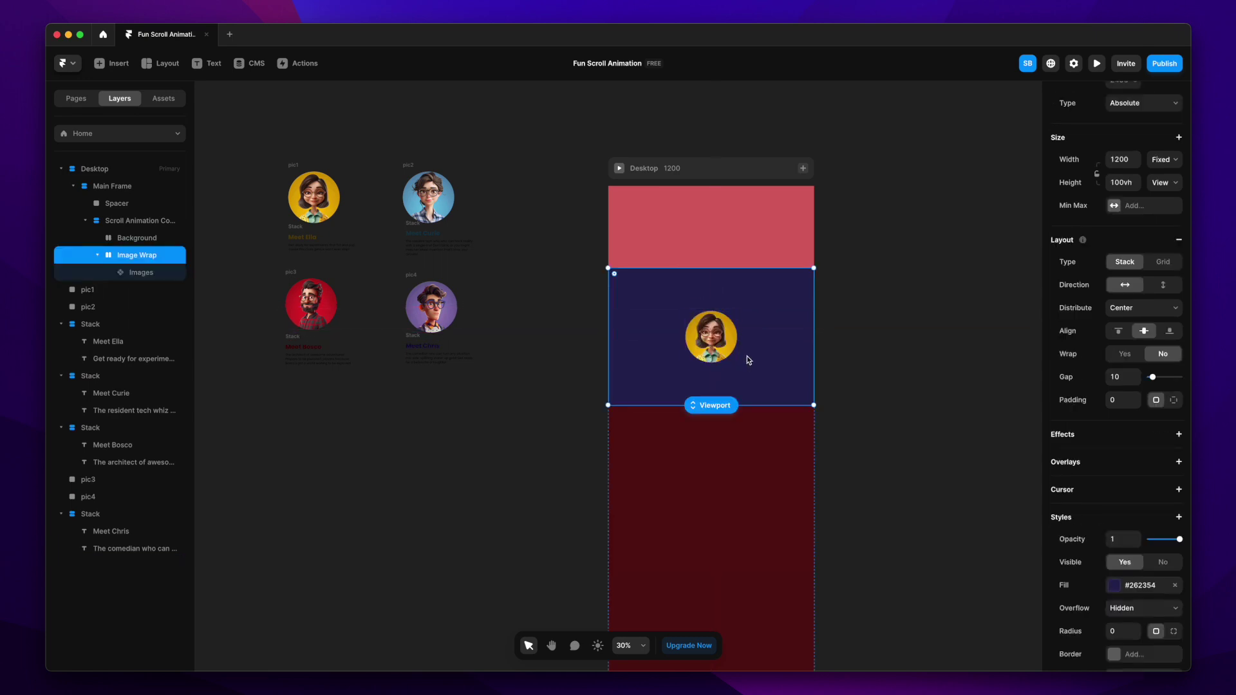
scroll(883, 373, up, 3)
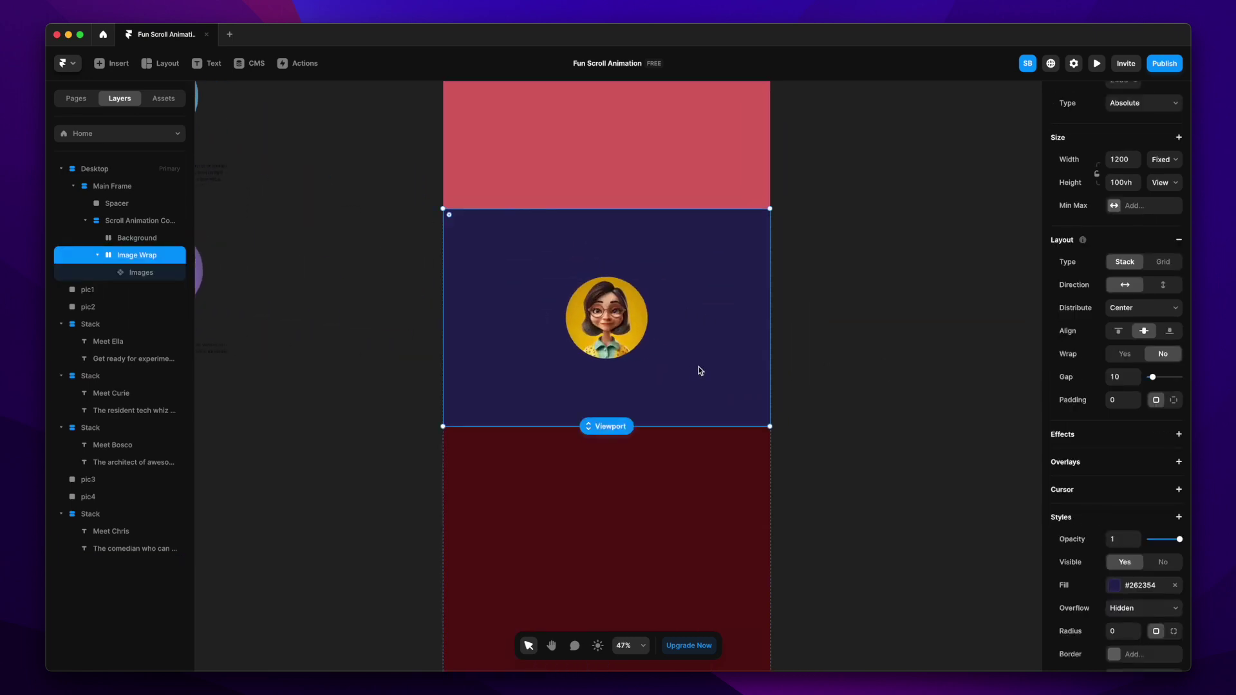
click(98, 256)
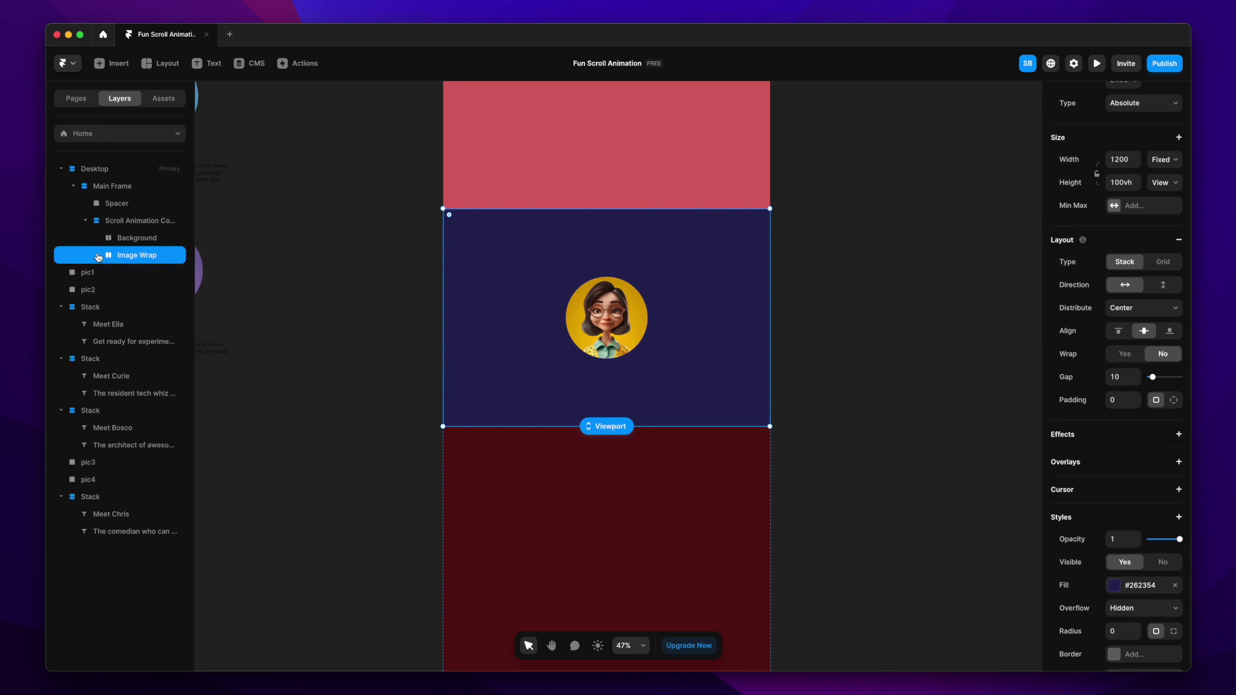
Remove the stack layout from the Background frame and the fill from the Image Wrap frame.
click(126, 245)
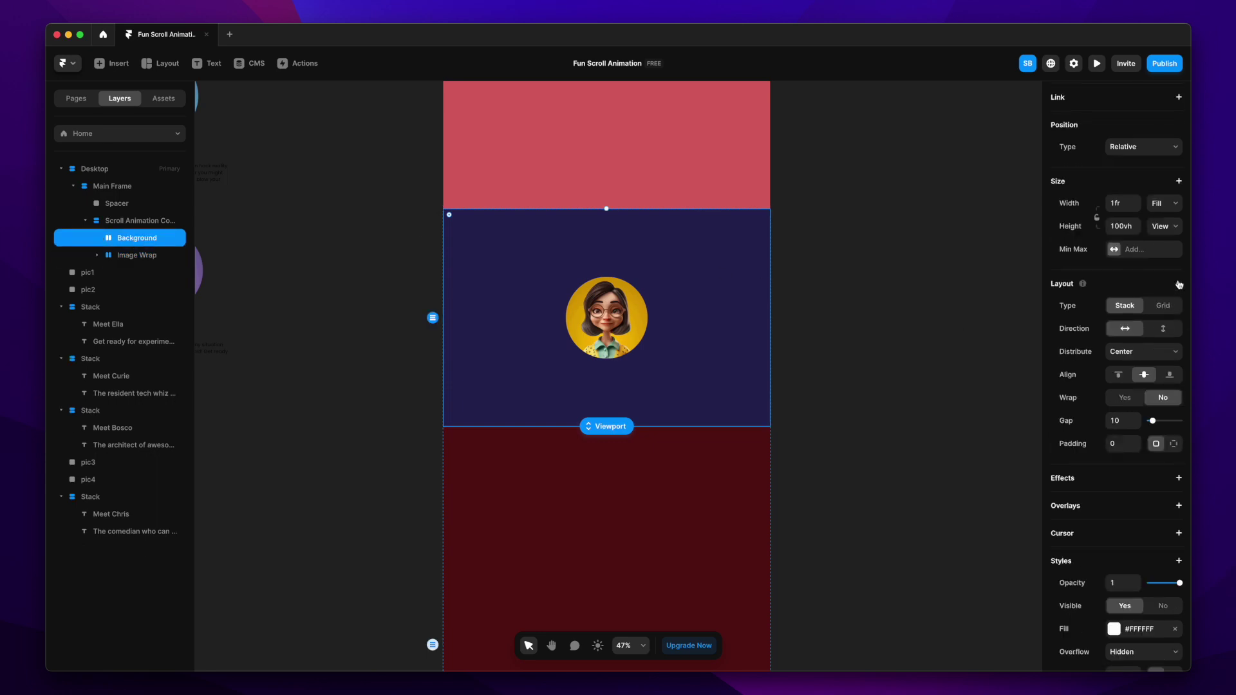
click(138, 256)
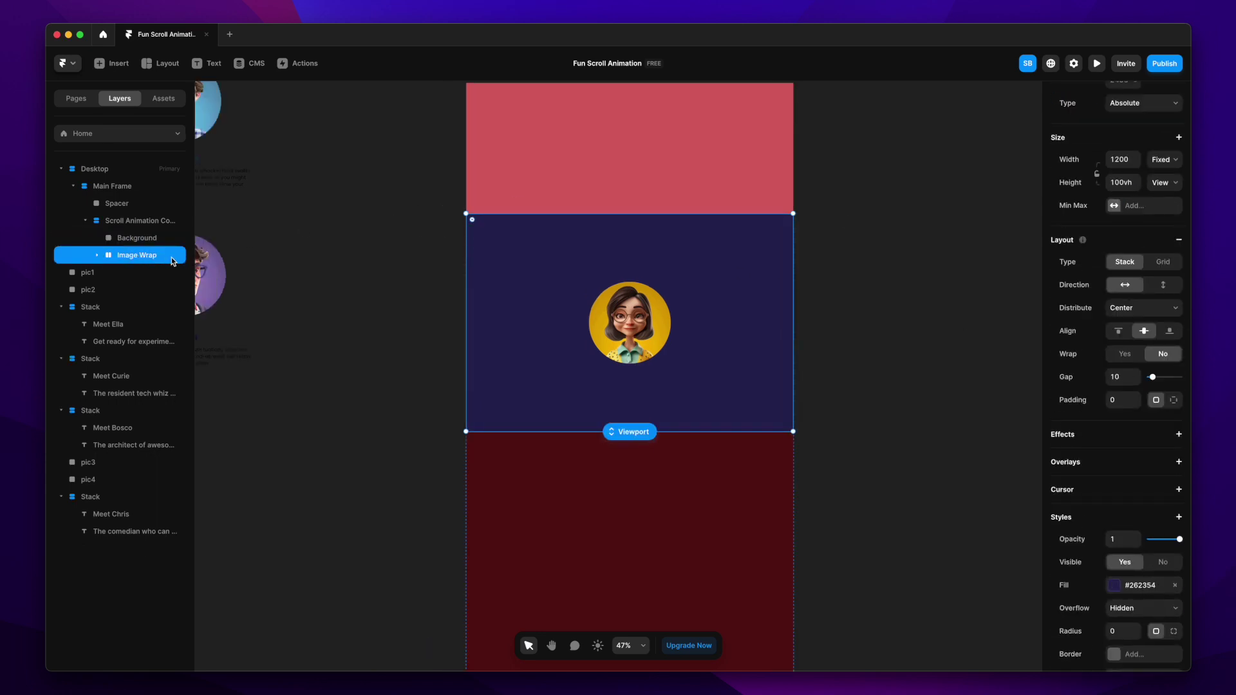
click(1175, 587)
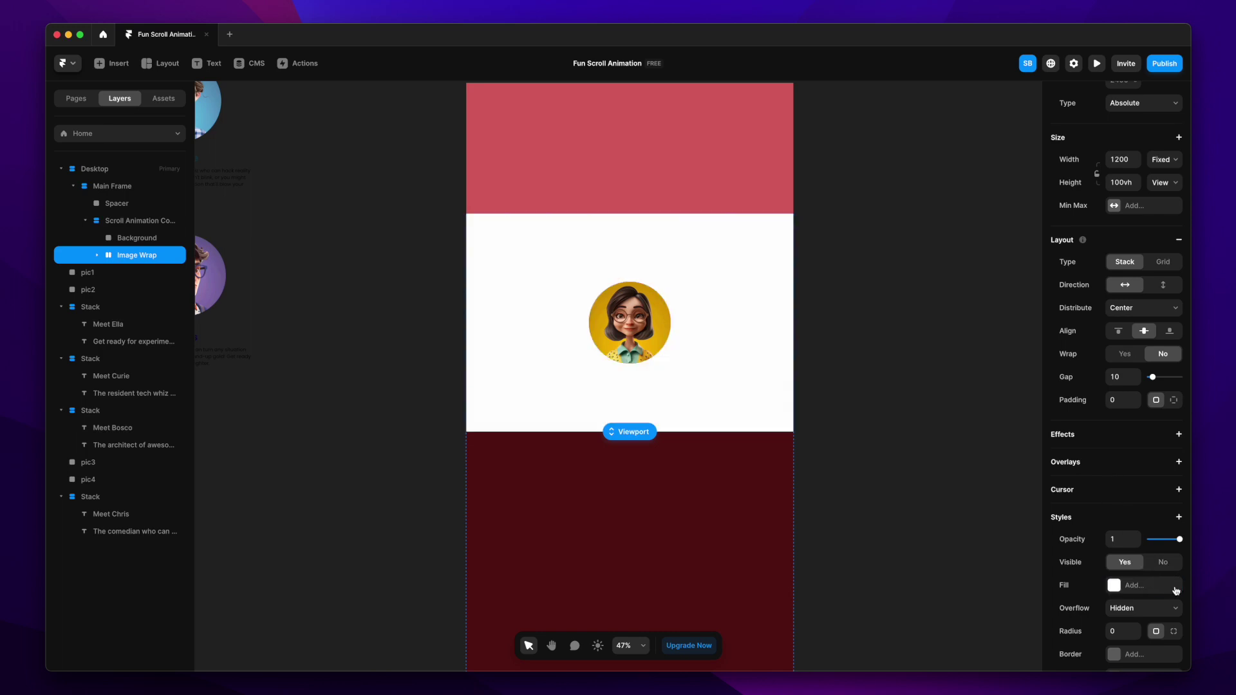
Wrap the Background and Image Wrap frames together in a stack named Sticky Frame.
click(161, 238)
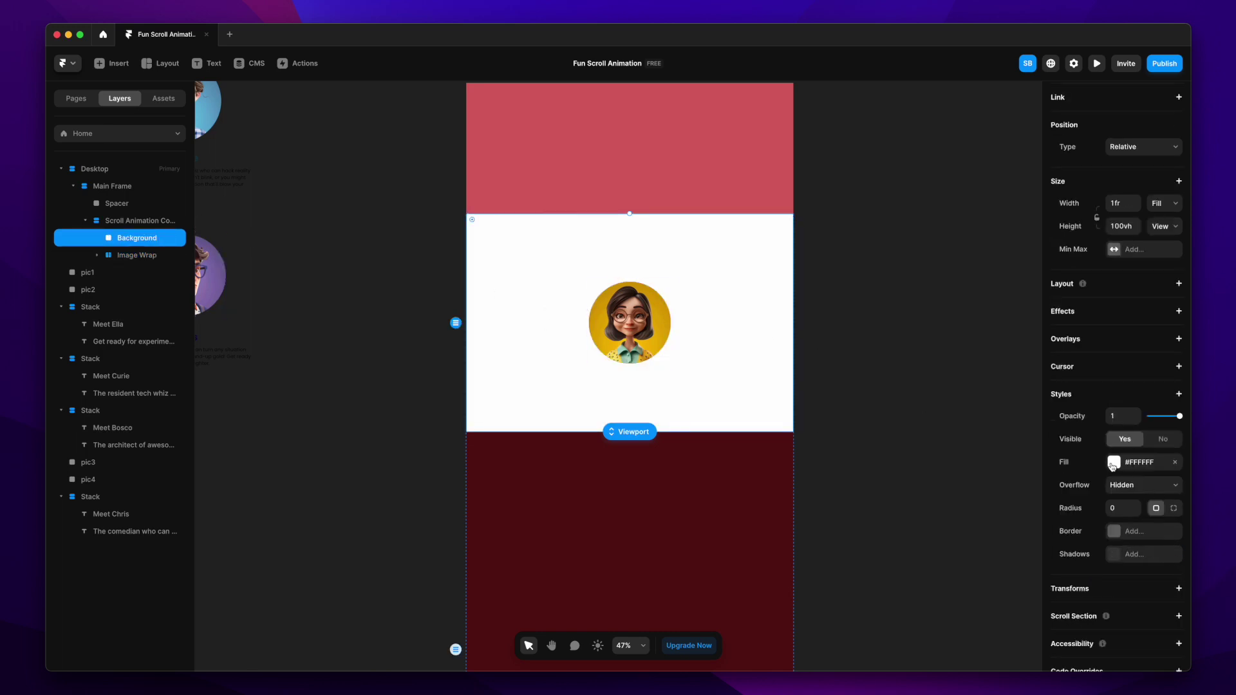
scroll(250, 260, left, 3)
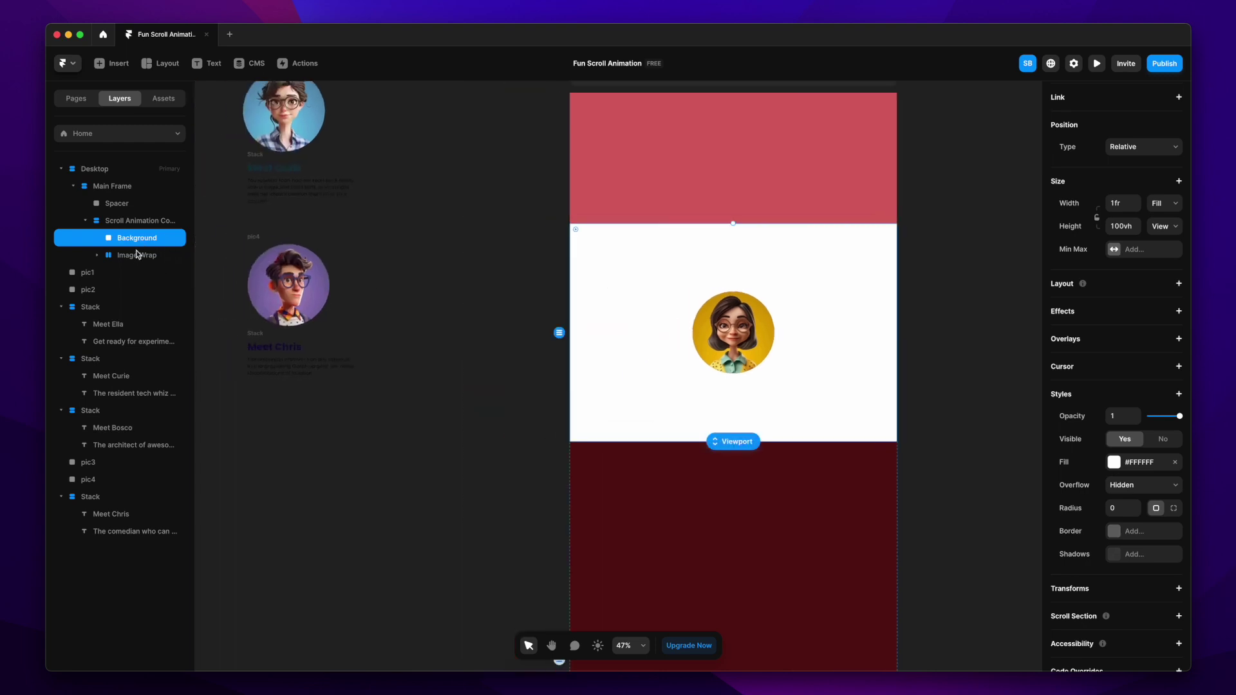
shift+click(136, 256)
right_click(136, 256)
click(169, 470)
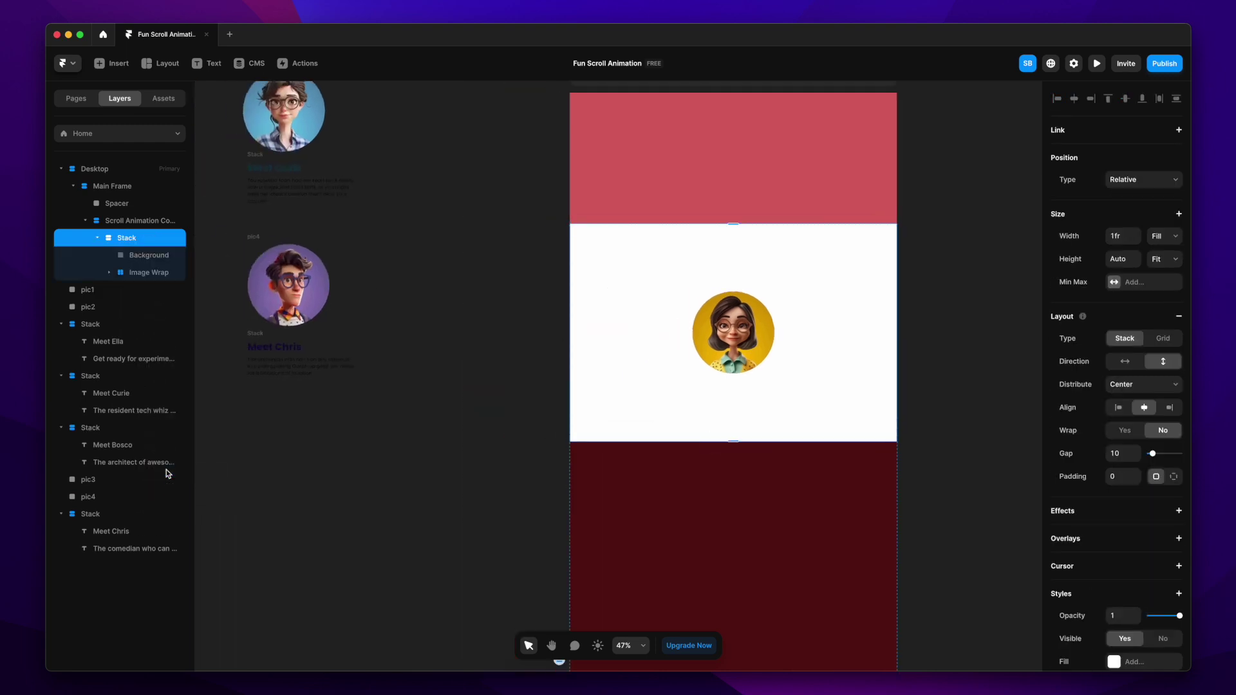
double_click(126, 238)
text(S)
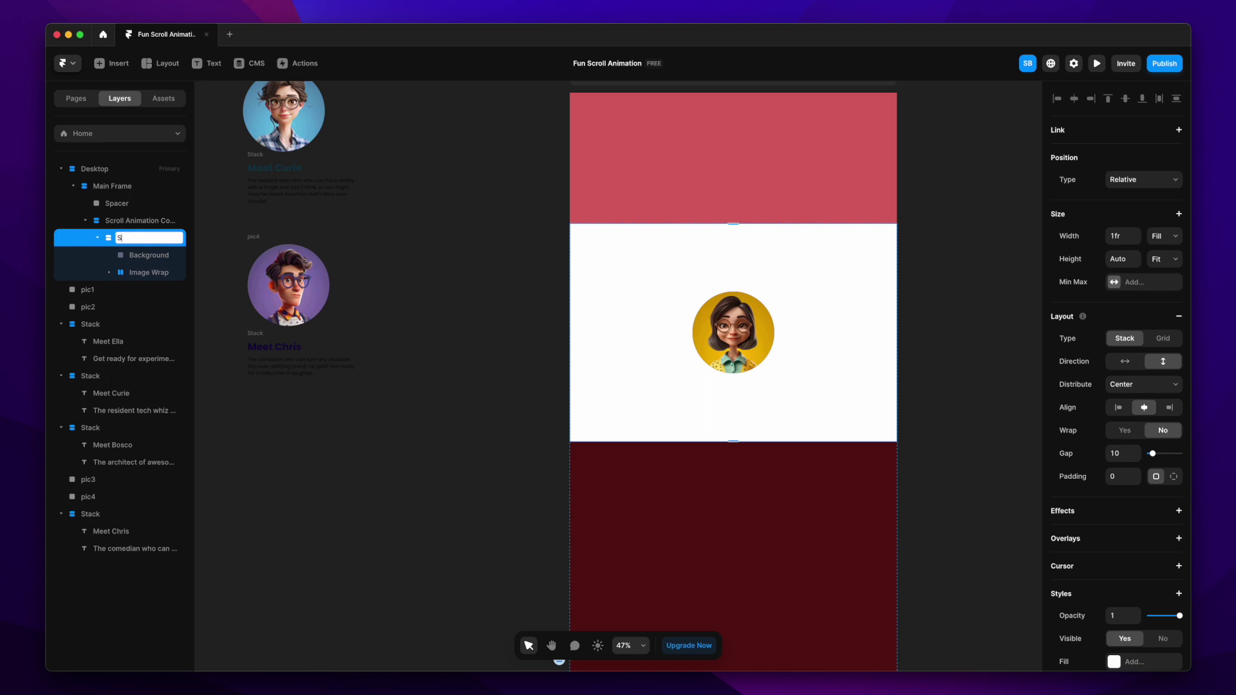
text(ticky Frame)
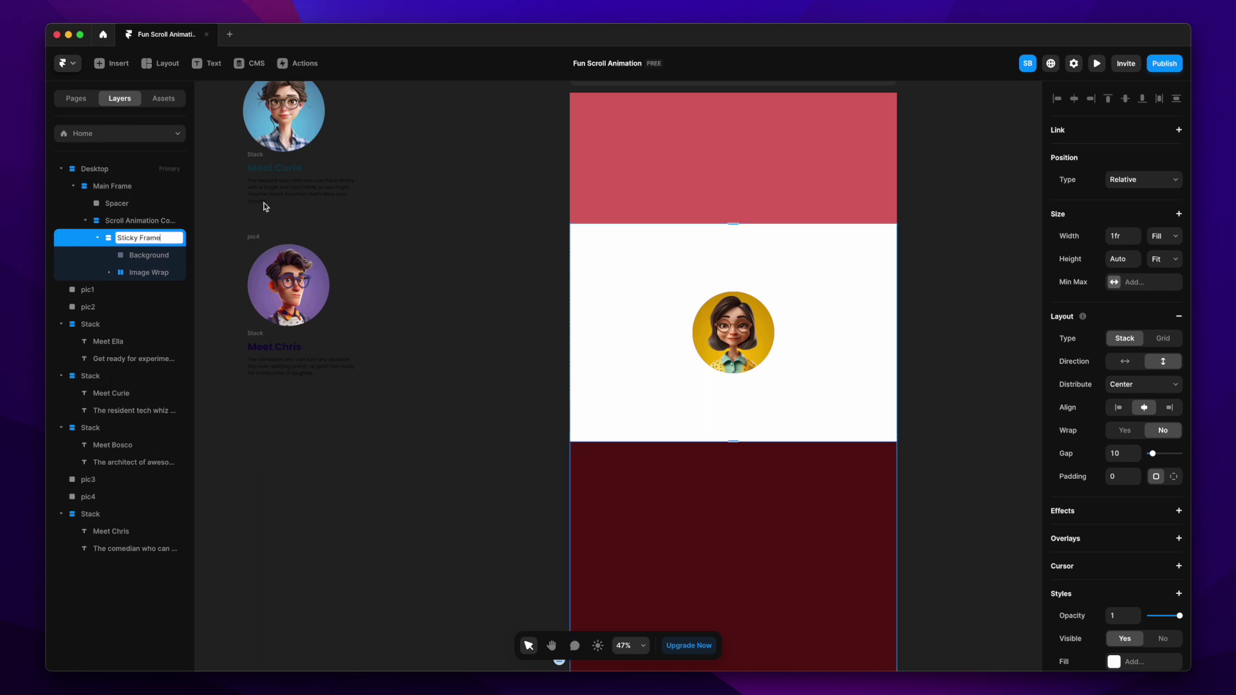
key(Return)
Duplicate the Background frame, move the copy out of Desktop to the canvas level and name it Text.
click(135, 238)
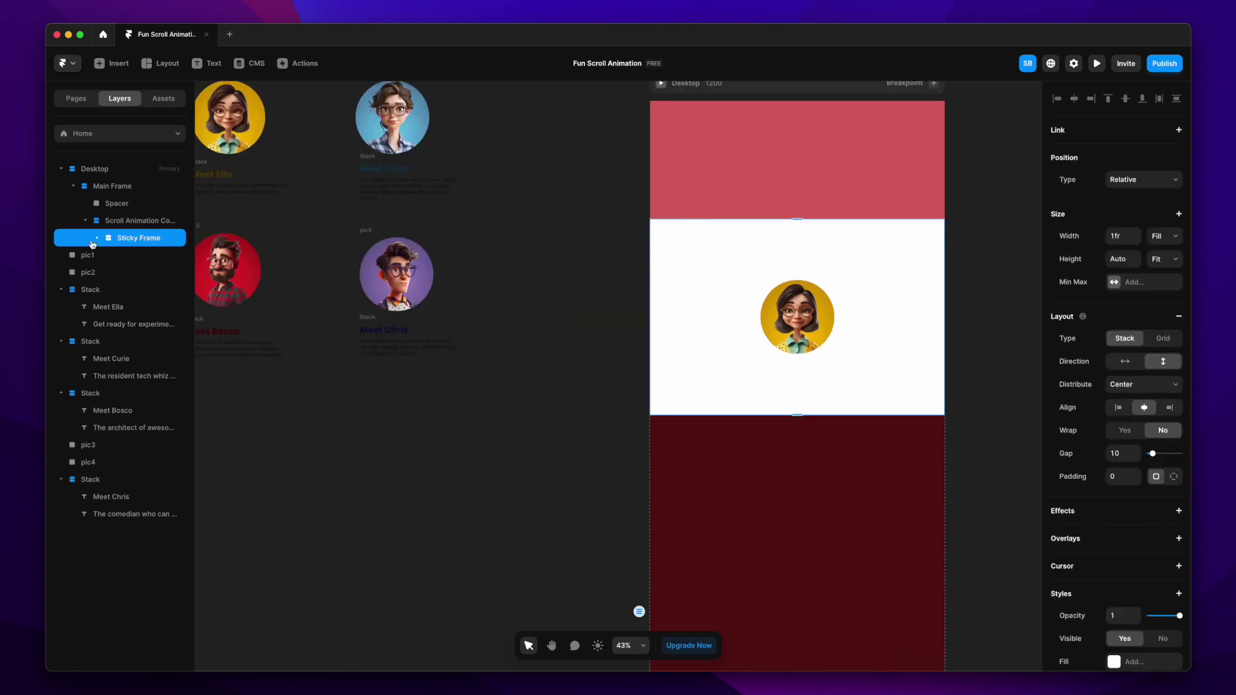
click(96, 238)
click(150, 259)
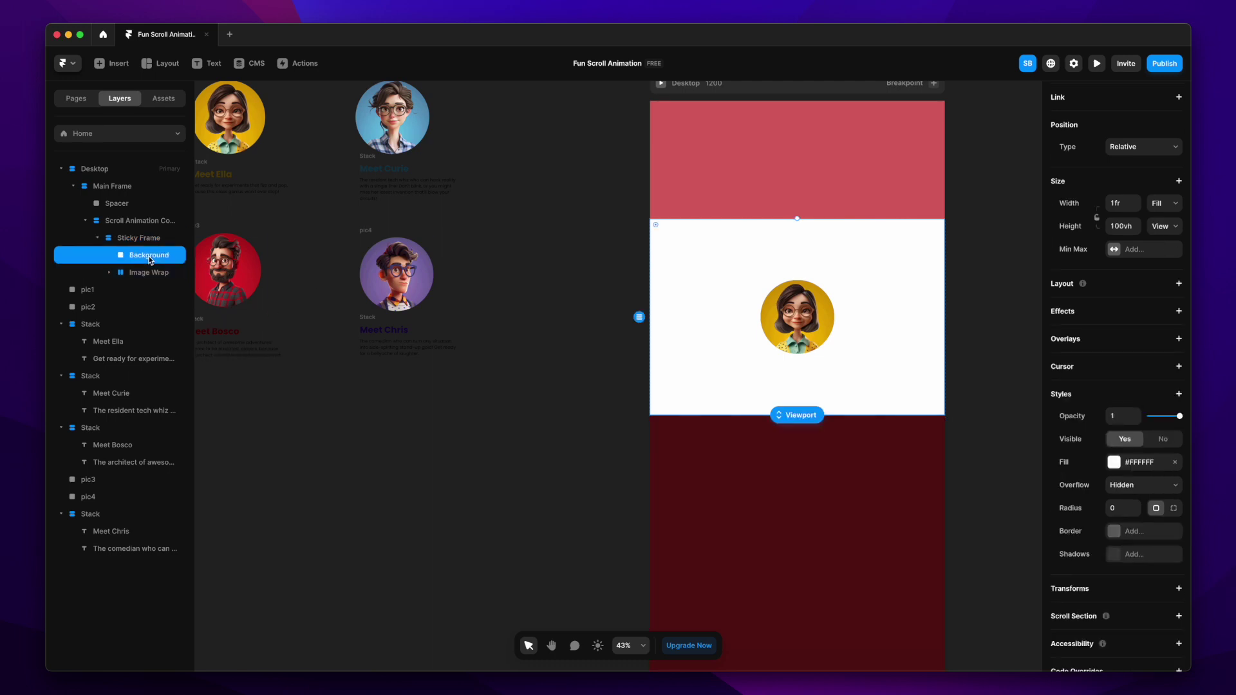
key(super+d)
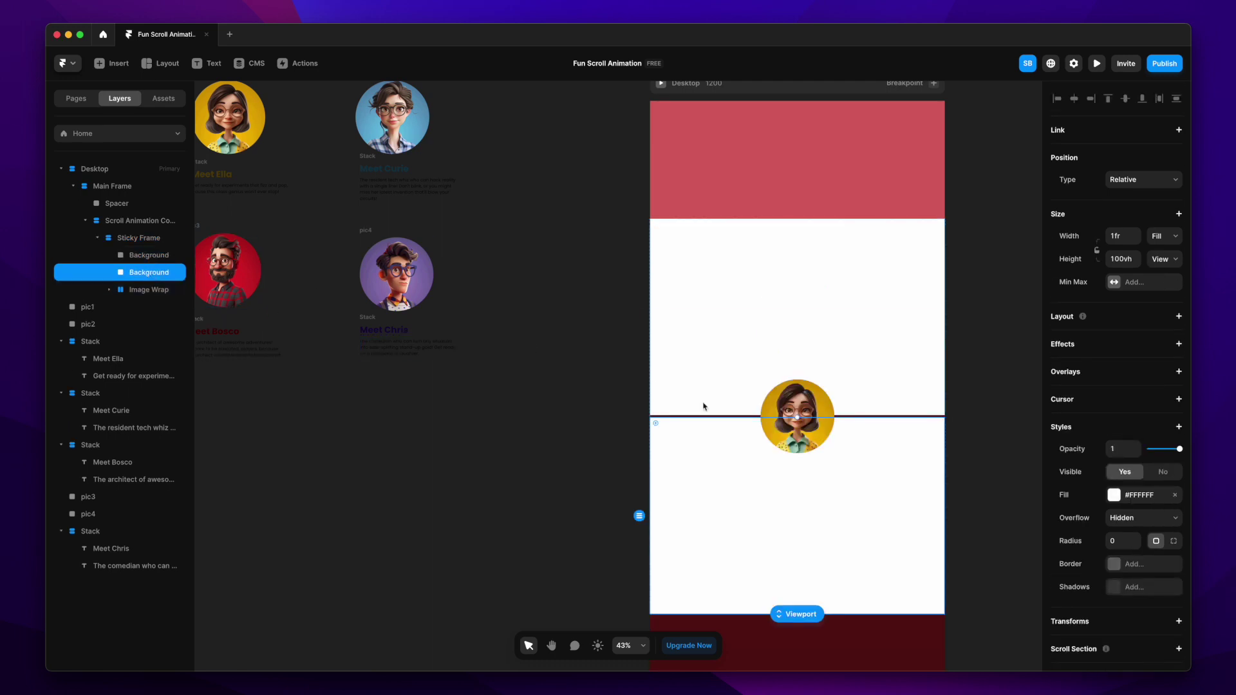
scroll(704, 407, down, 2)
drag(161, 275, 153, 304)
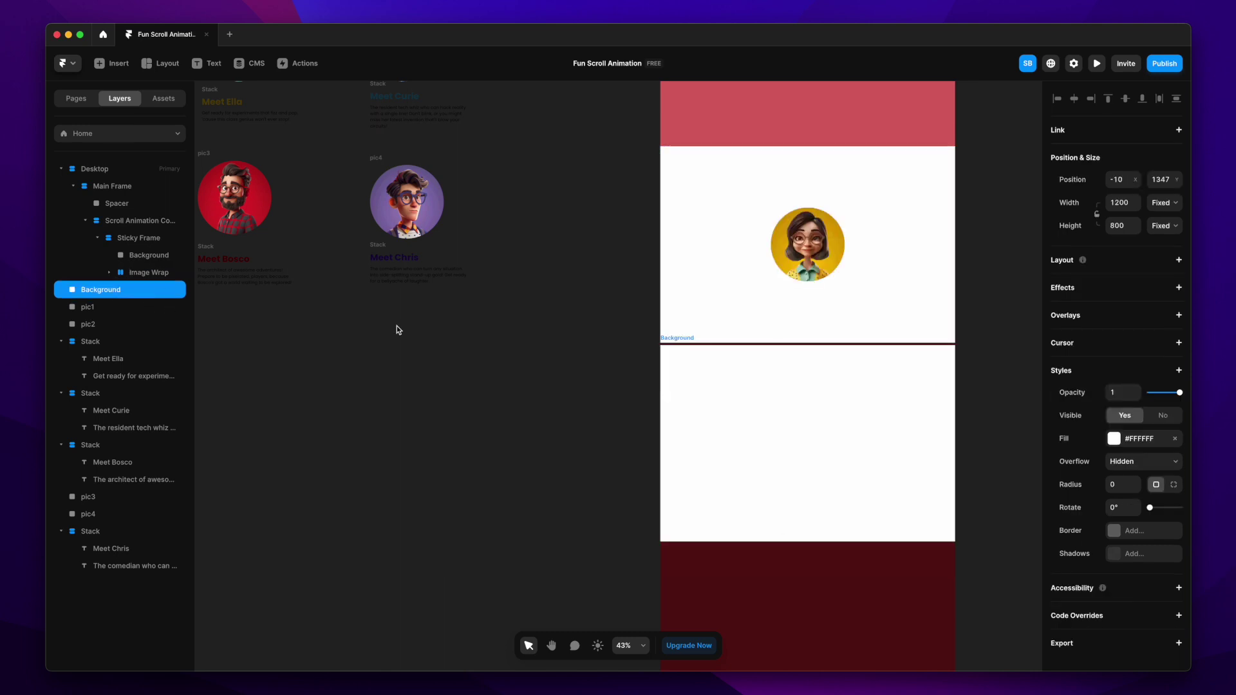
scroll(779, 430, right, 2)
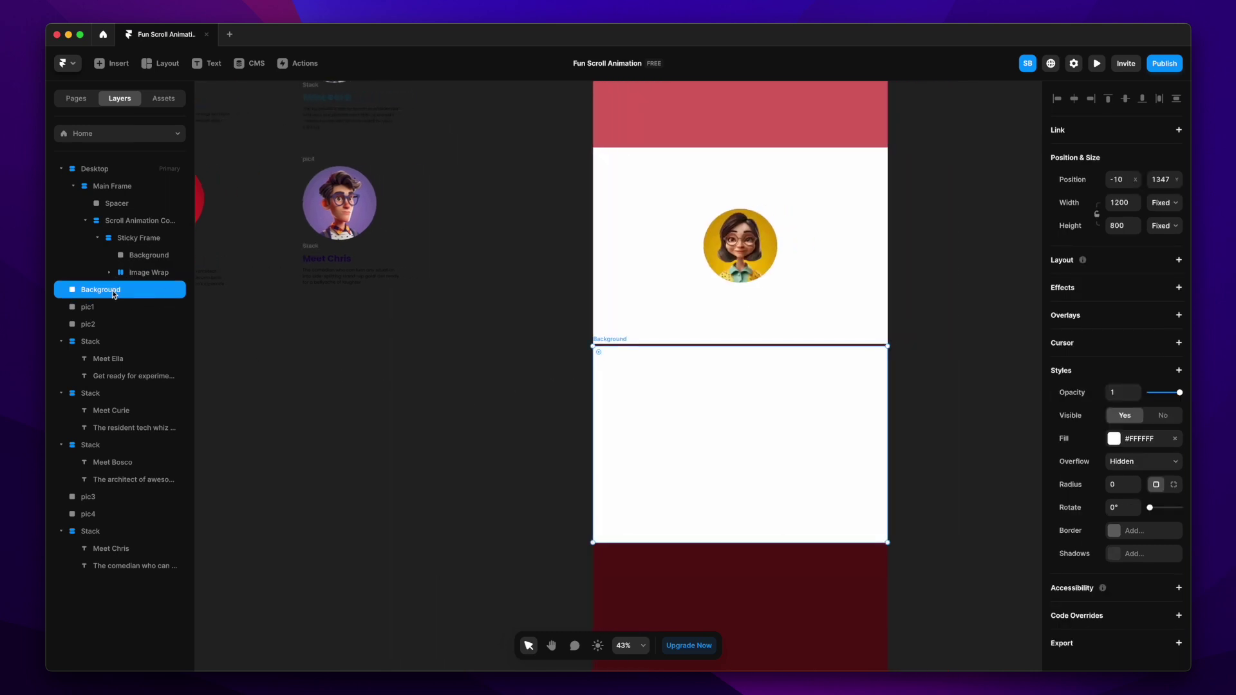
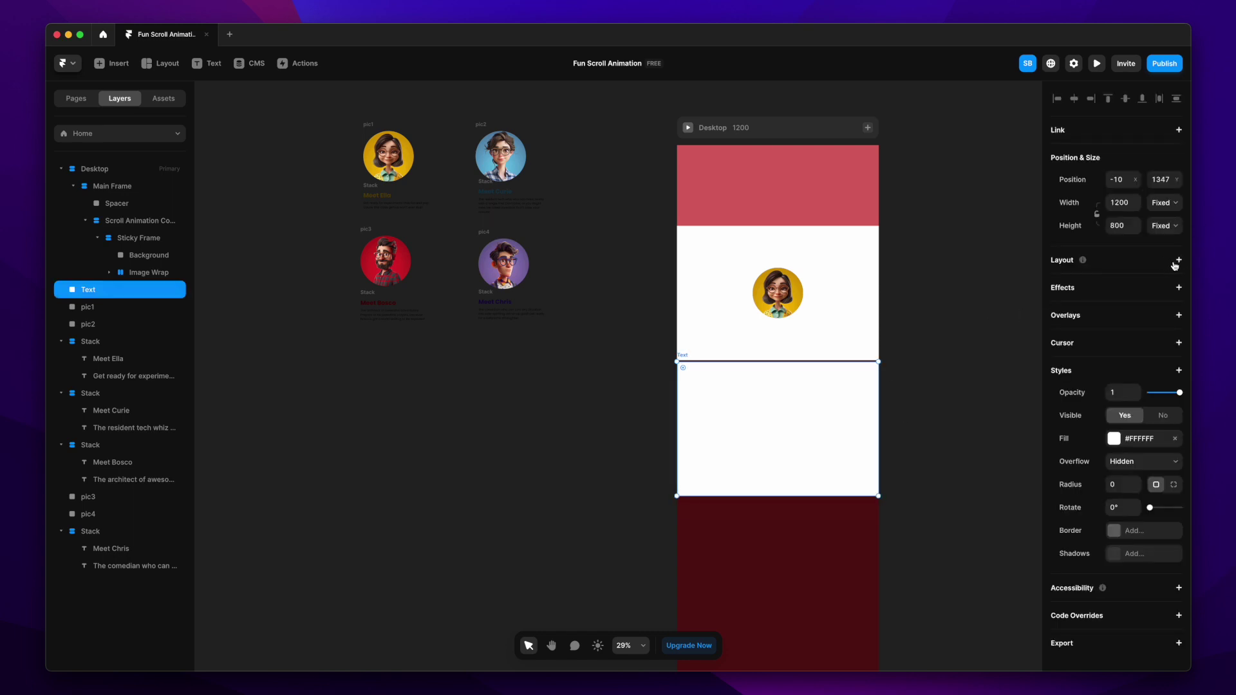
Add a stack layout to the Text frame and place the heading and description stack of the yellow portrait inside it.
click(1176, 261)
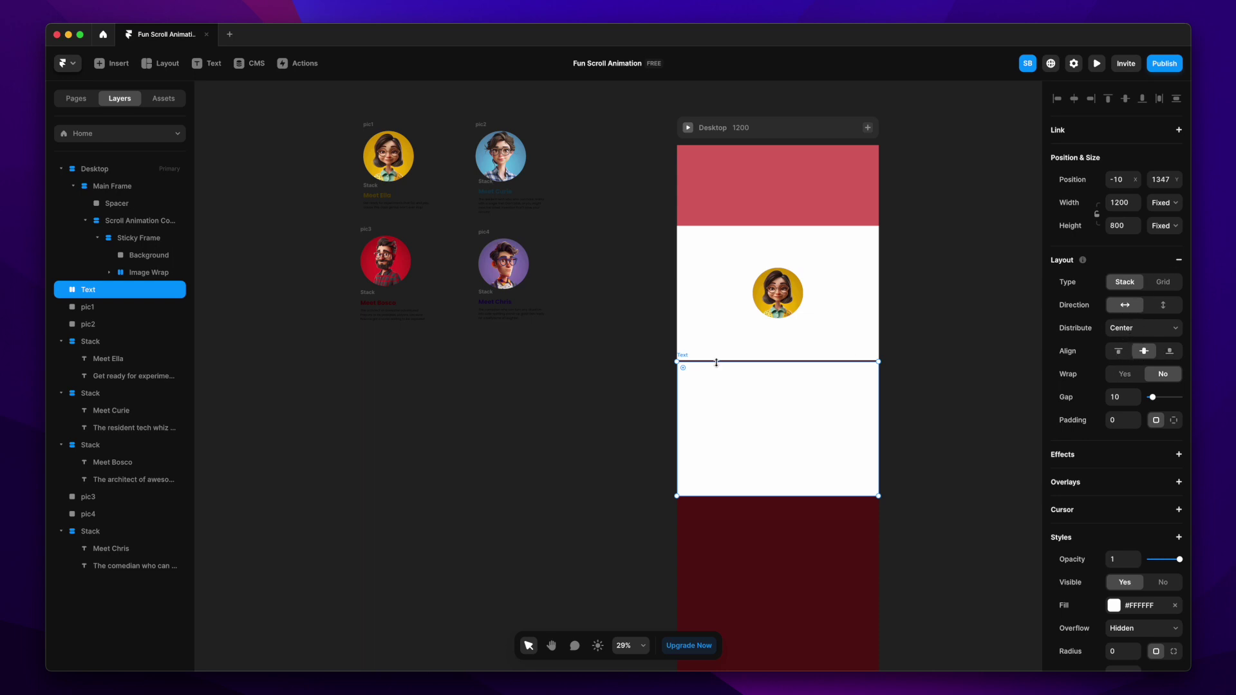
drag(370, 191, 746, 430)
click(703, 384)
scroll(781, 419, up, 3)
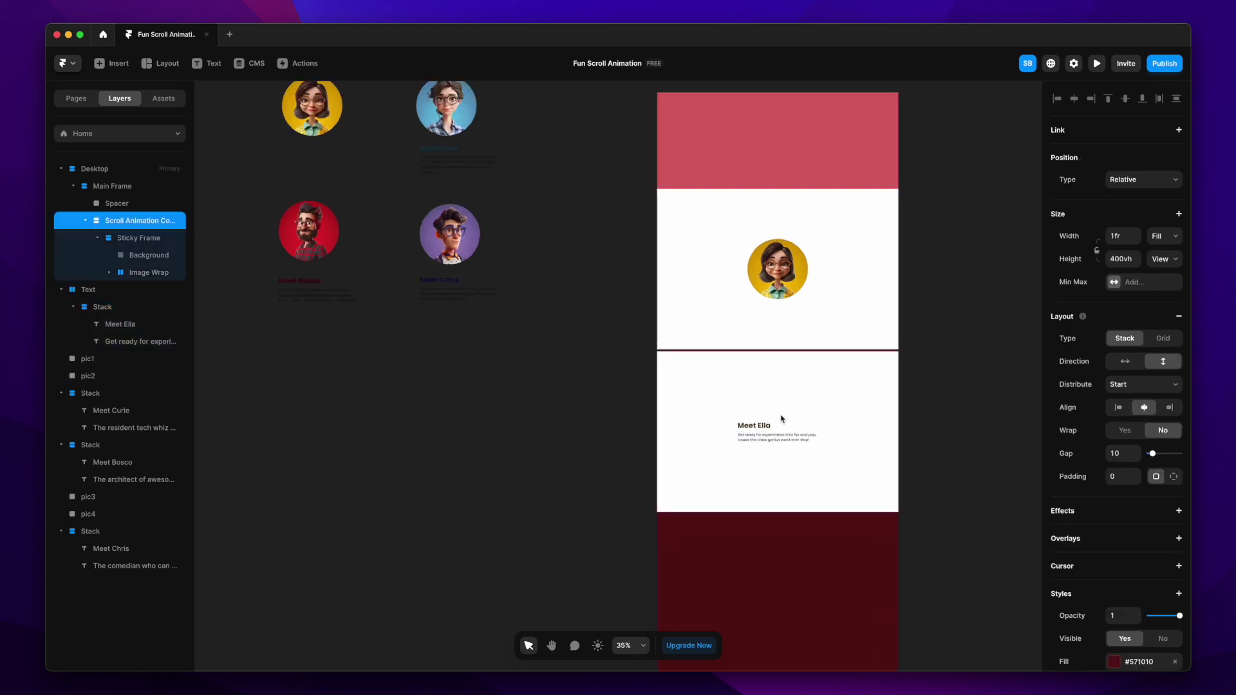
Rename the stack inside the Text frame with the first name of the woman it introduces.
click(109, 290)
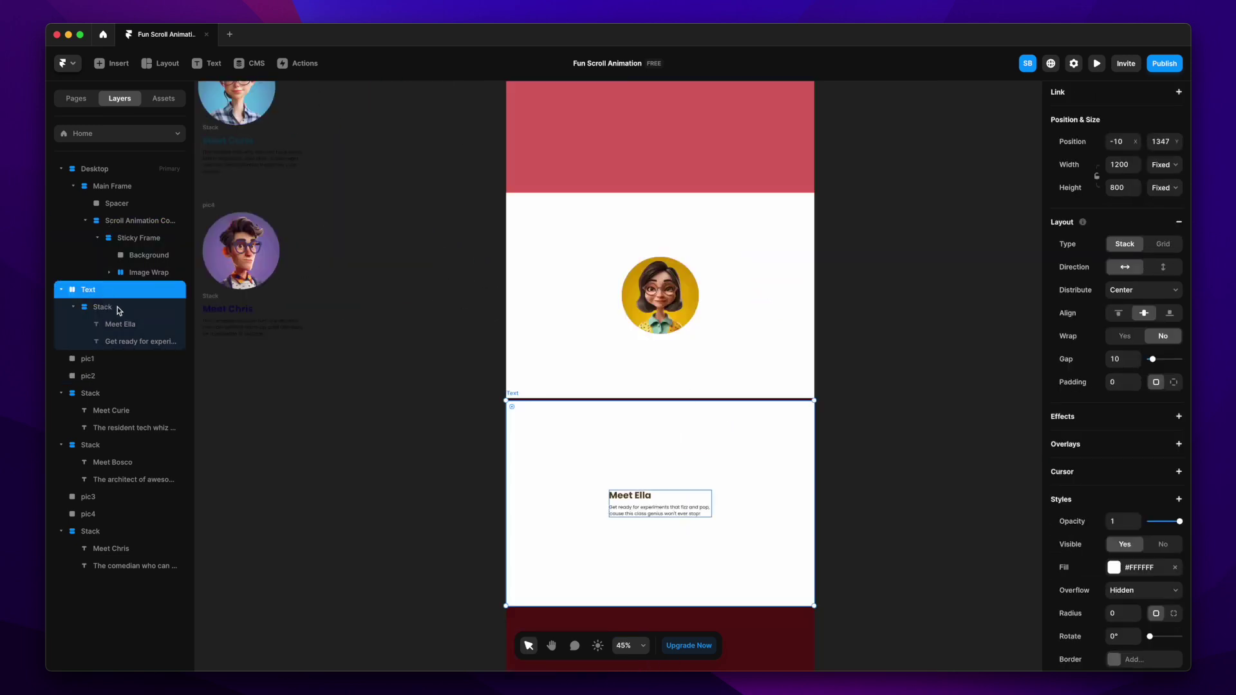
click(74, 307)
double_click(104, 306)
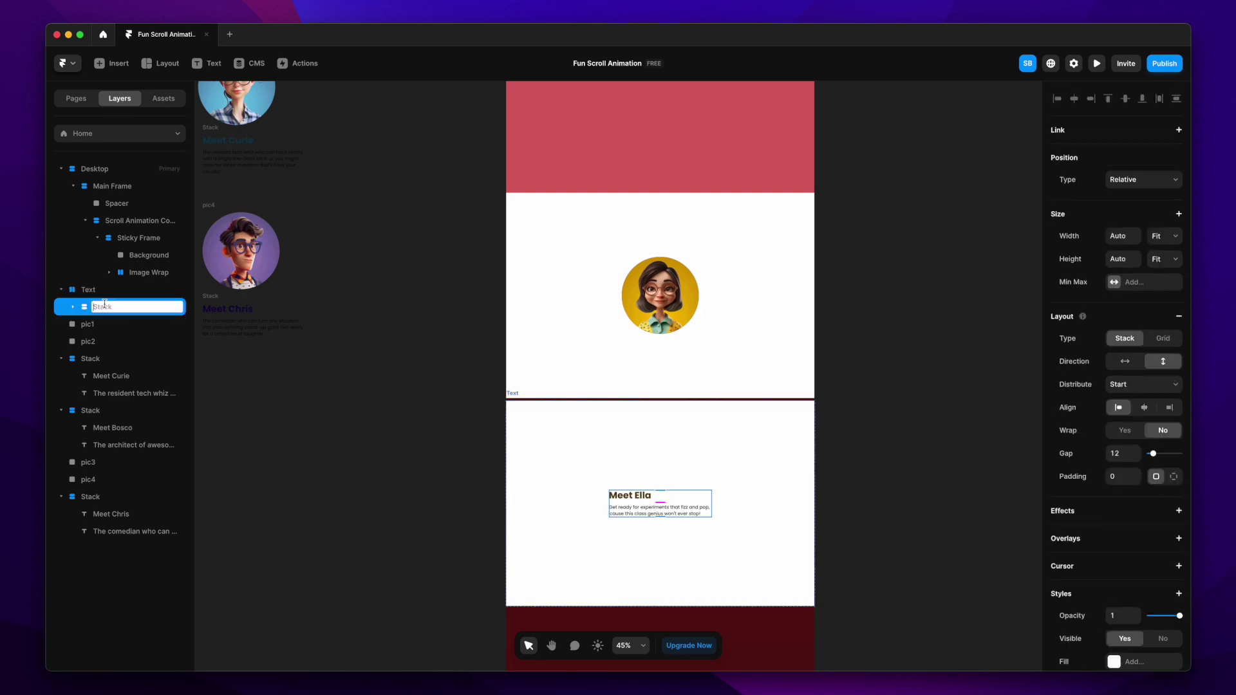
text(Ella)
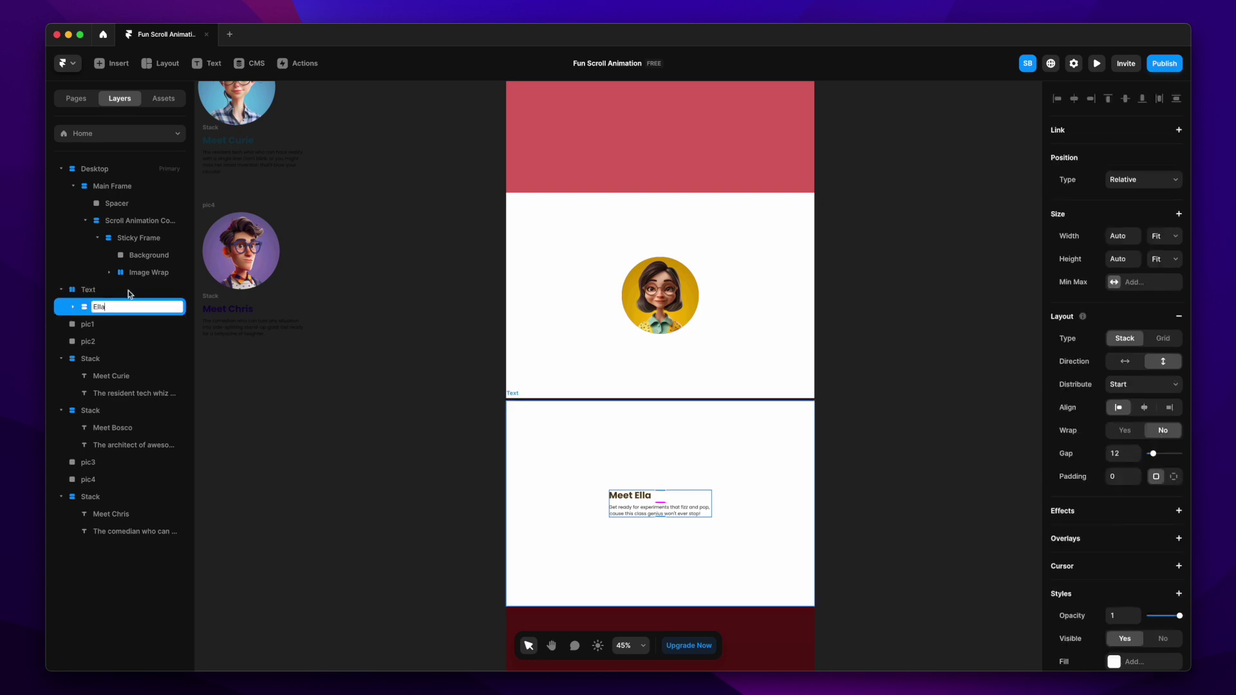
Set the Text frame's stack distribution to Start.
click(121, 286)
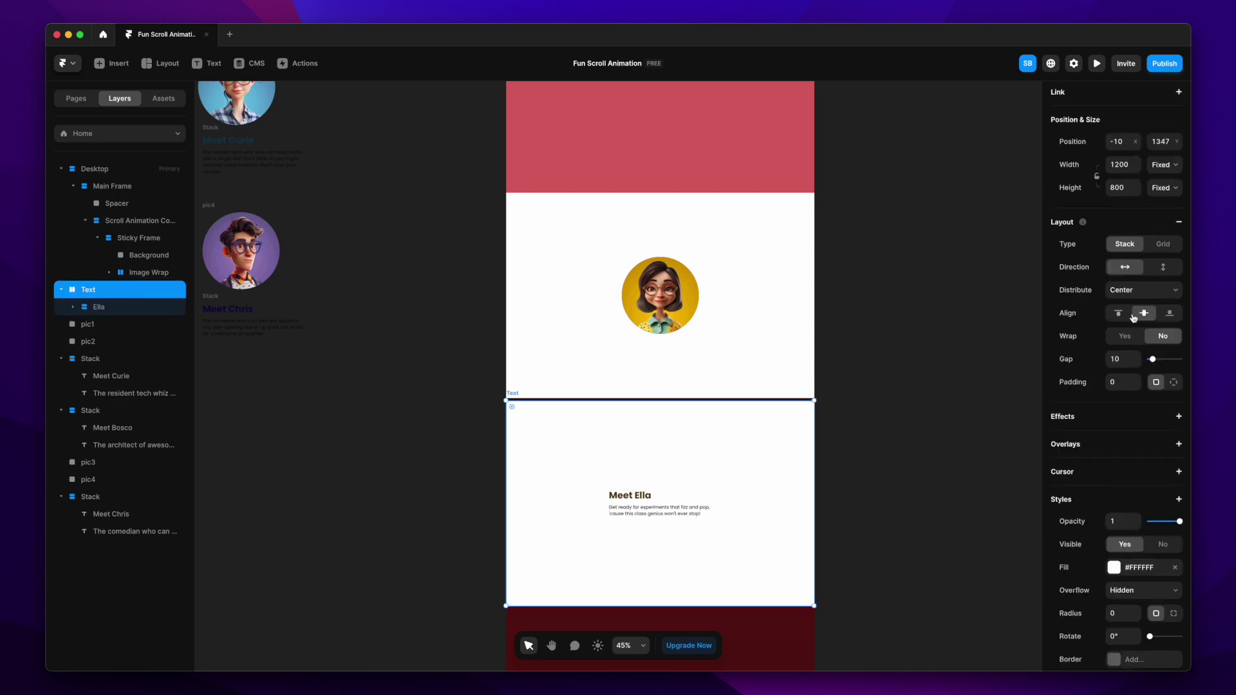
click(1142, 295)
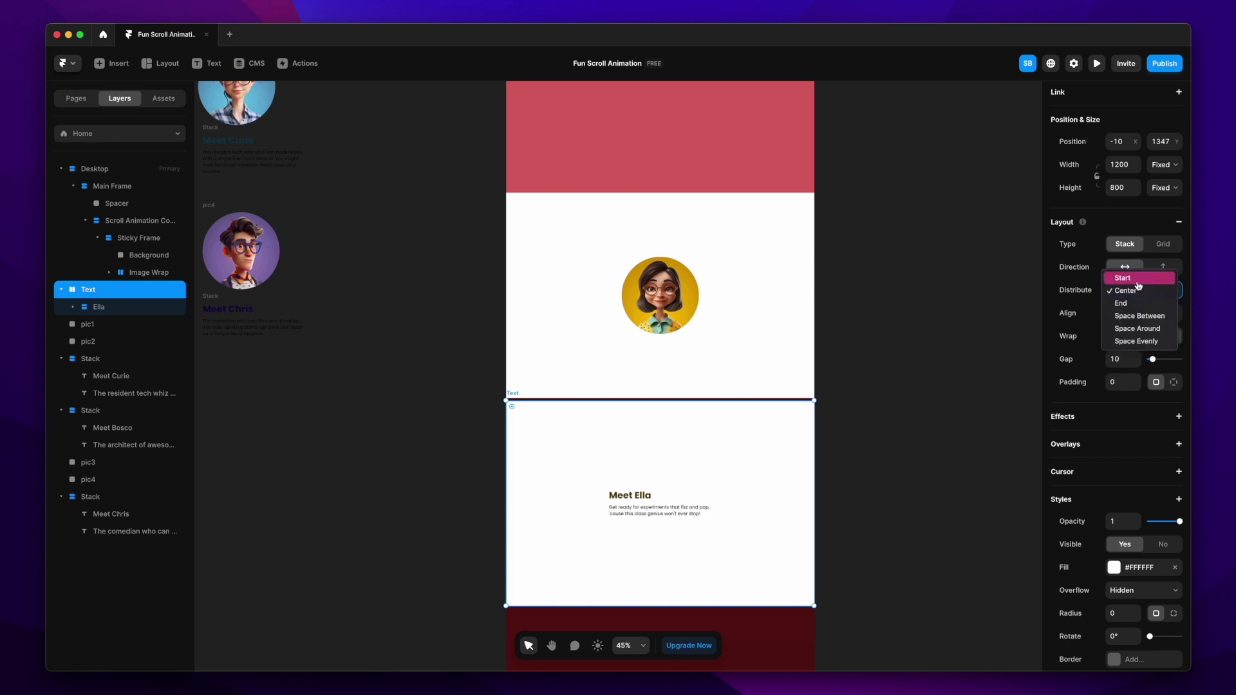
click(1138, 280)
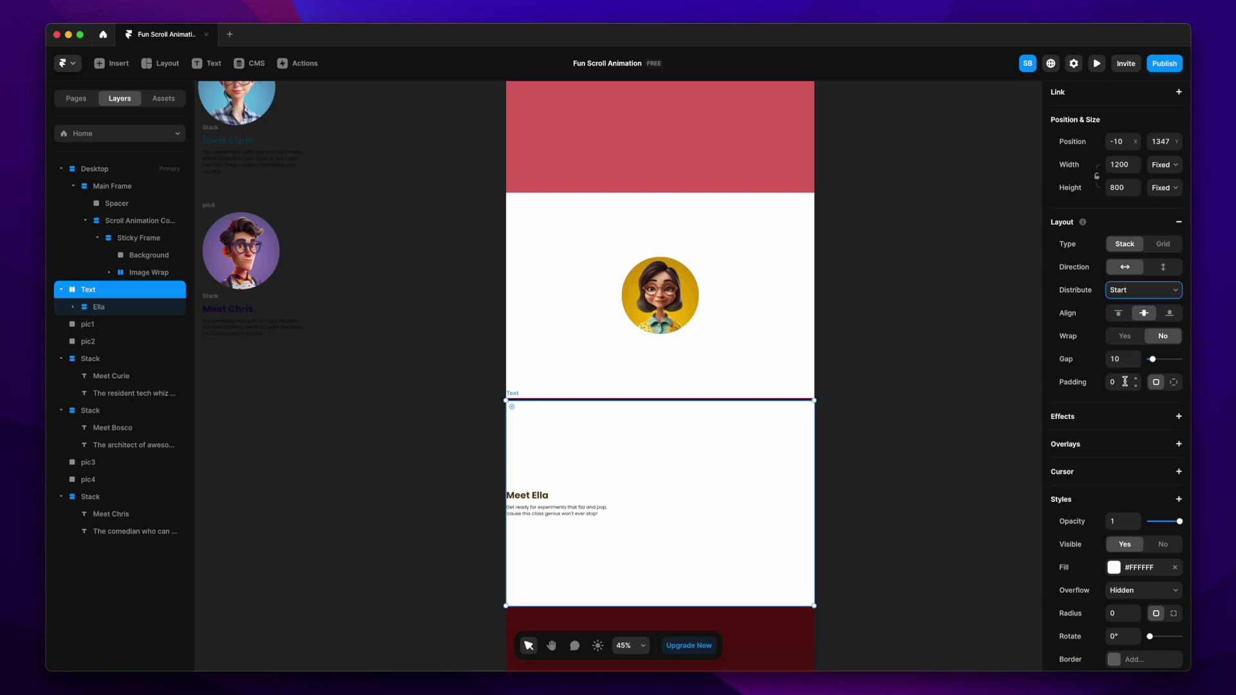
Give the Text frame individual padding of 60 on the right and 60 on the left.
click(1173, 382)
click(1136, 405)
text(60)
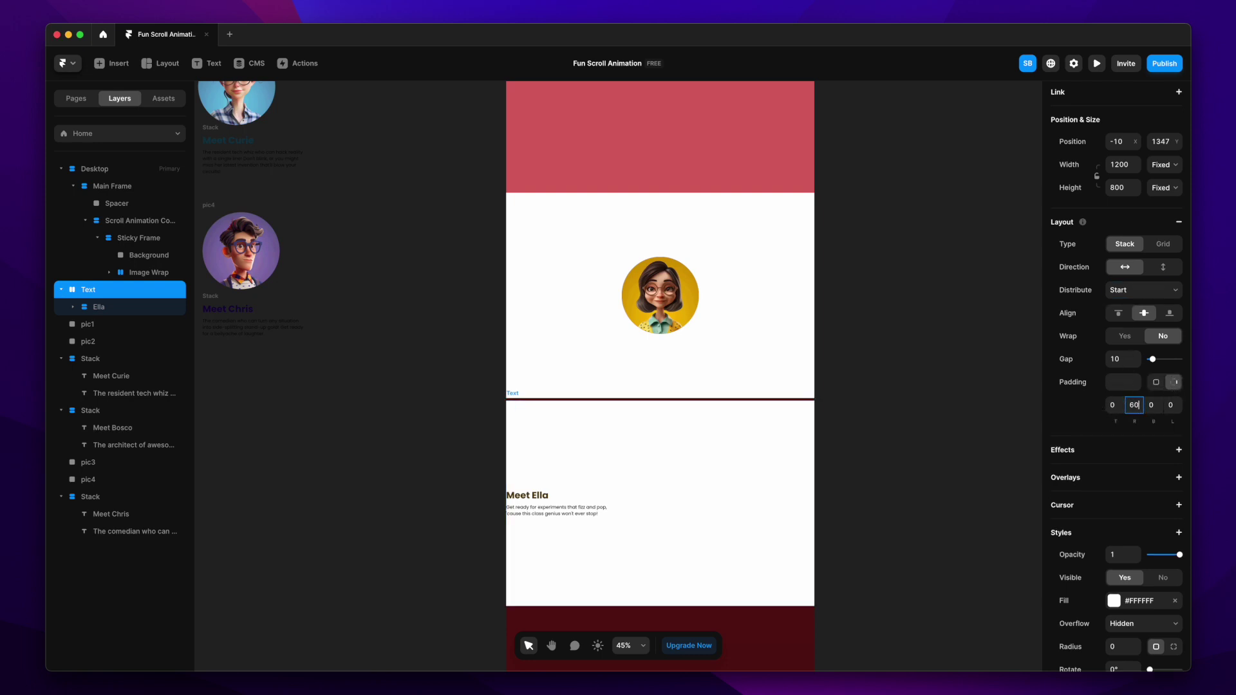
click(1171, 407)
text(60)
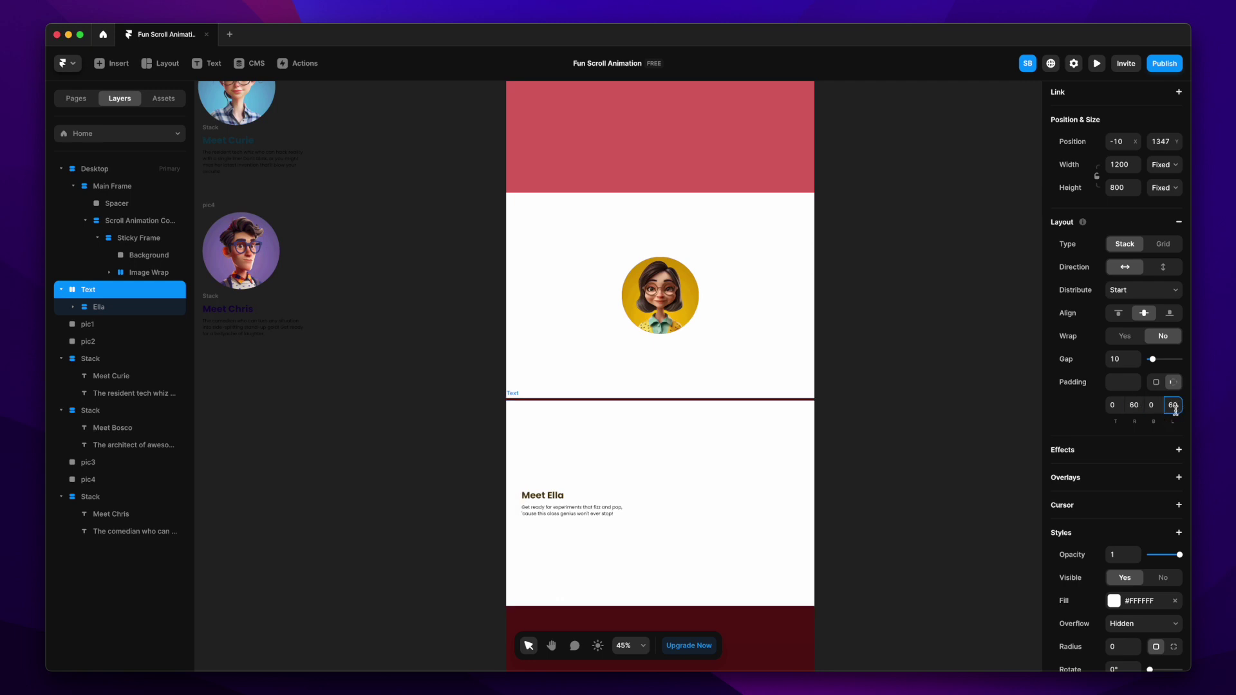
click(1169, 407)
key(Return)
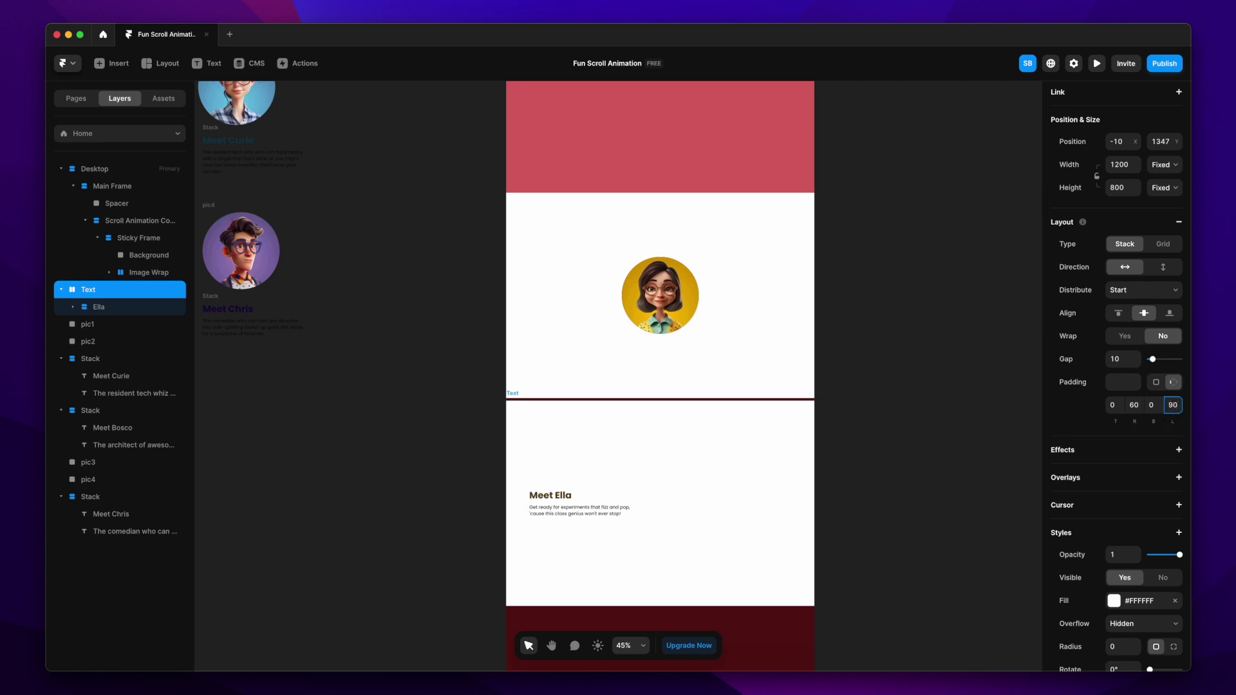
click(1173, 405)
text(60)
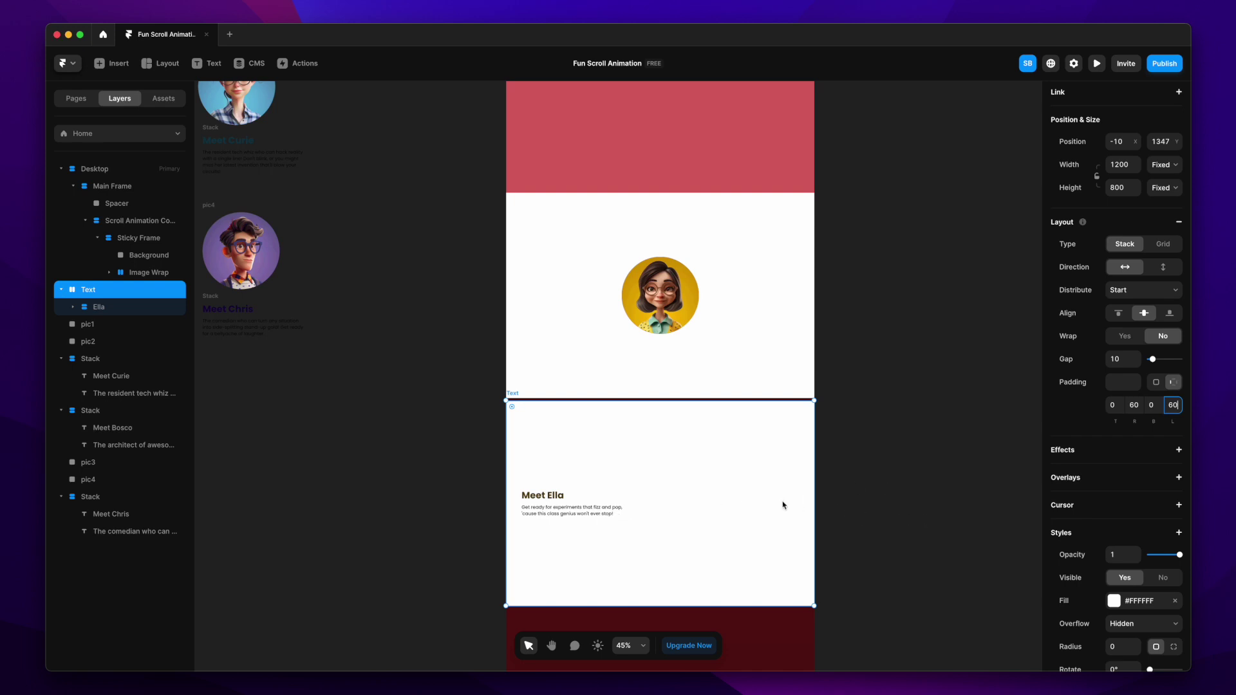
Narrow the description text inside the Text frame to a fixed width of 270.
click(659, 309)
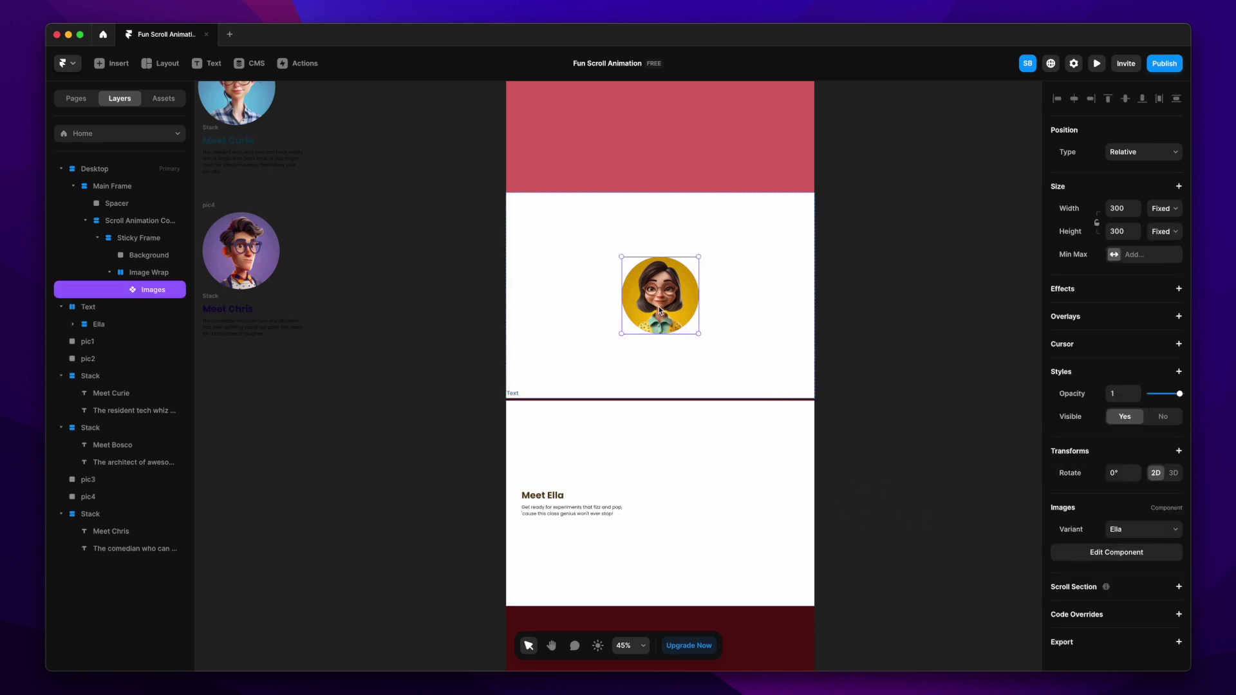
click(595, 515)
drag(624, 512, 593, 512)
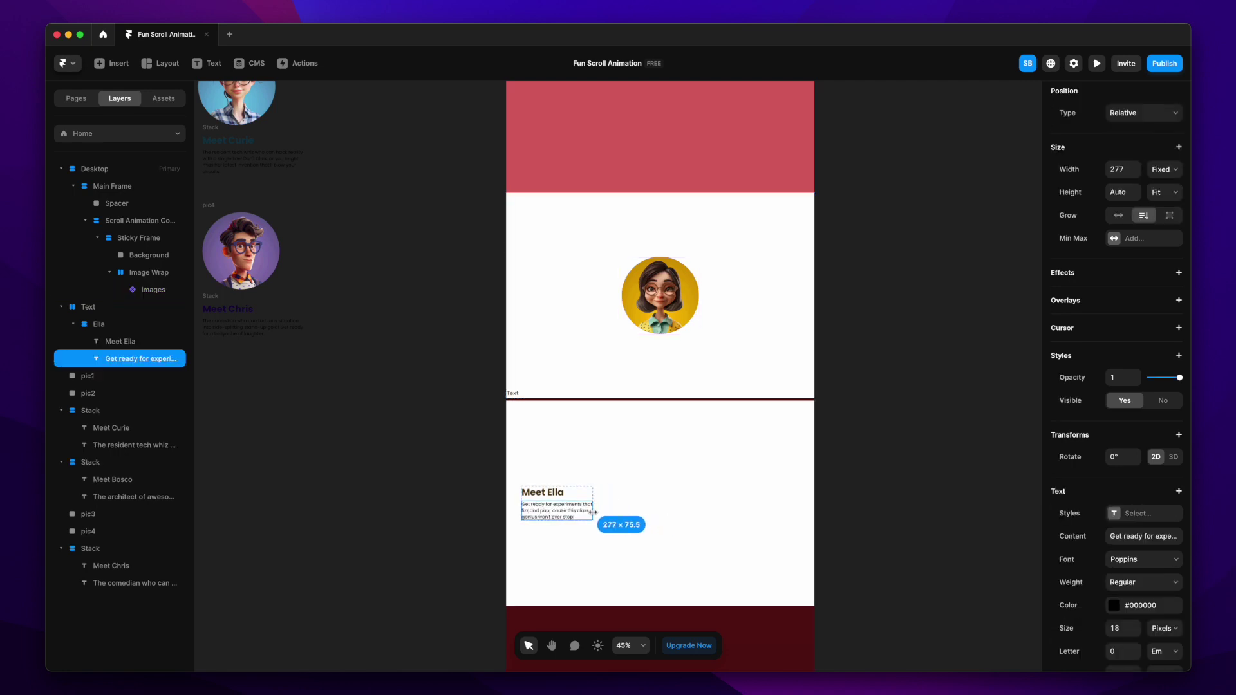
drag(592, 512, 593, 512)
click(1124, 169)
text(25)
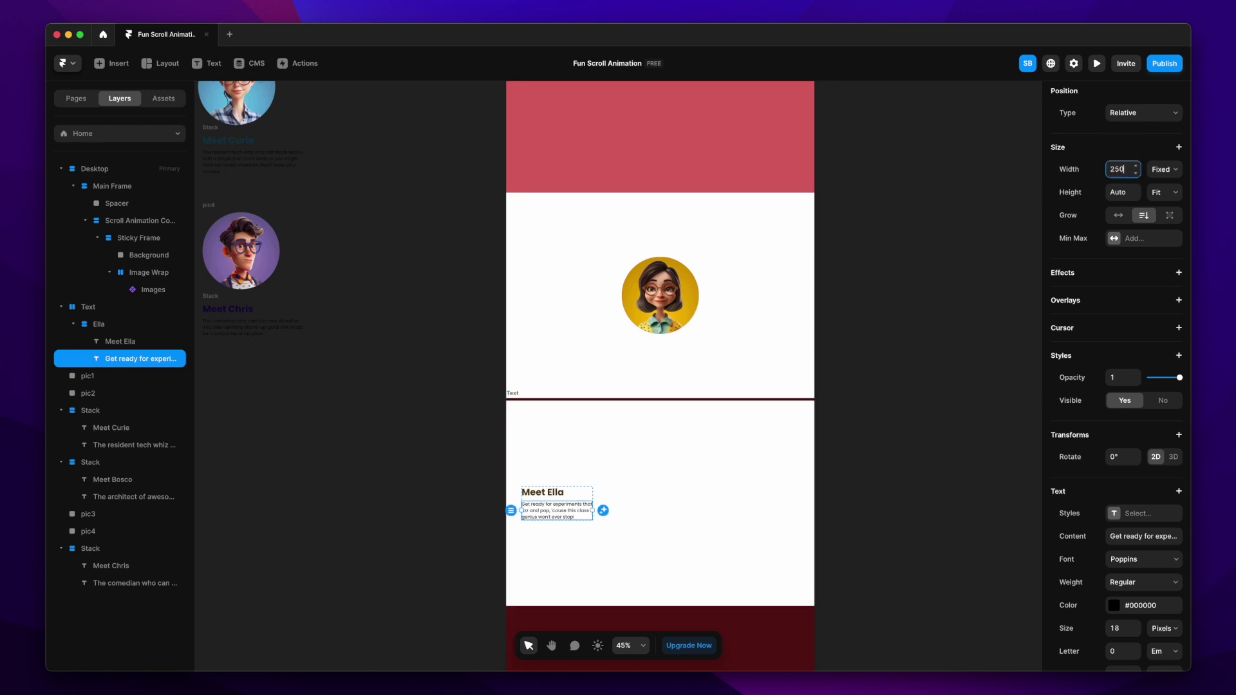
text(0)
key(Return)
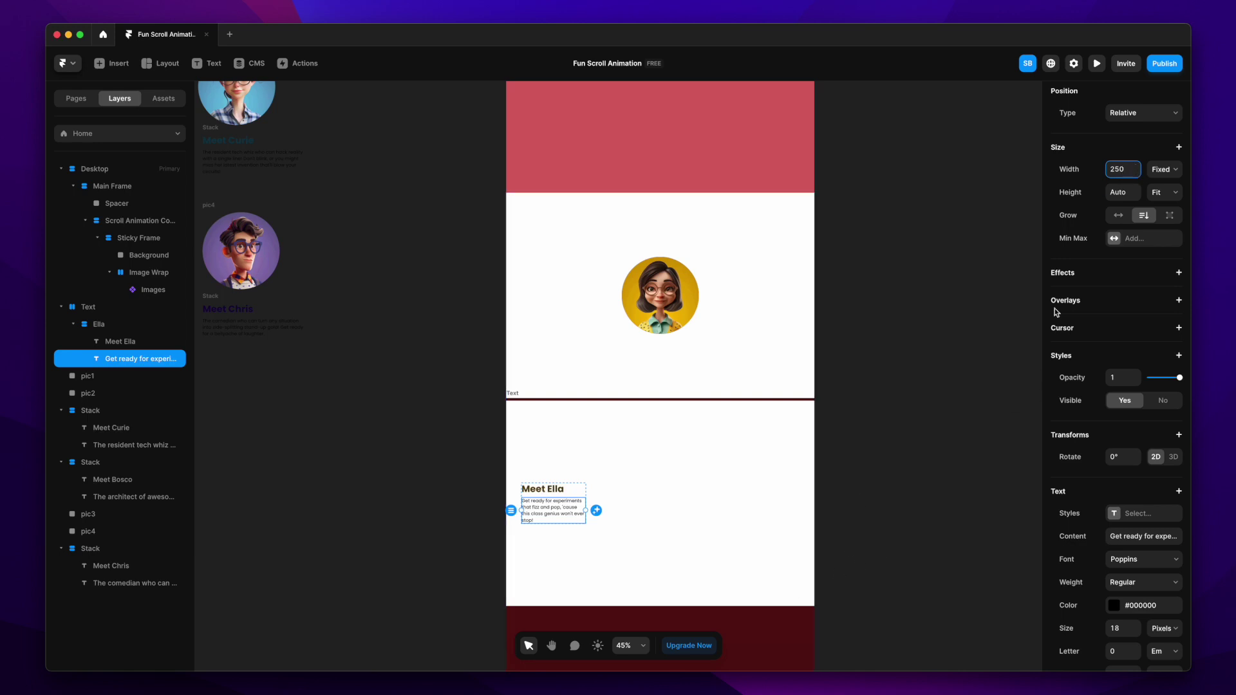
double_click(1124, 169)
text(2)
key(Return)
click(940, 437)
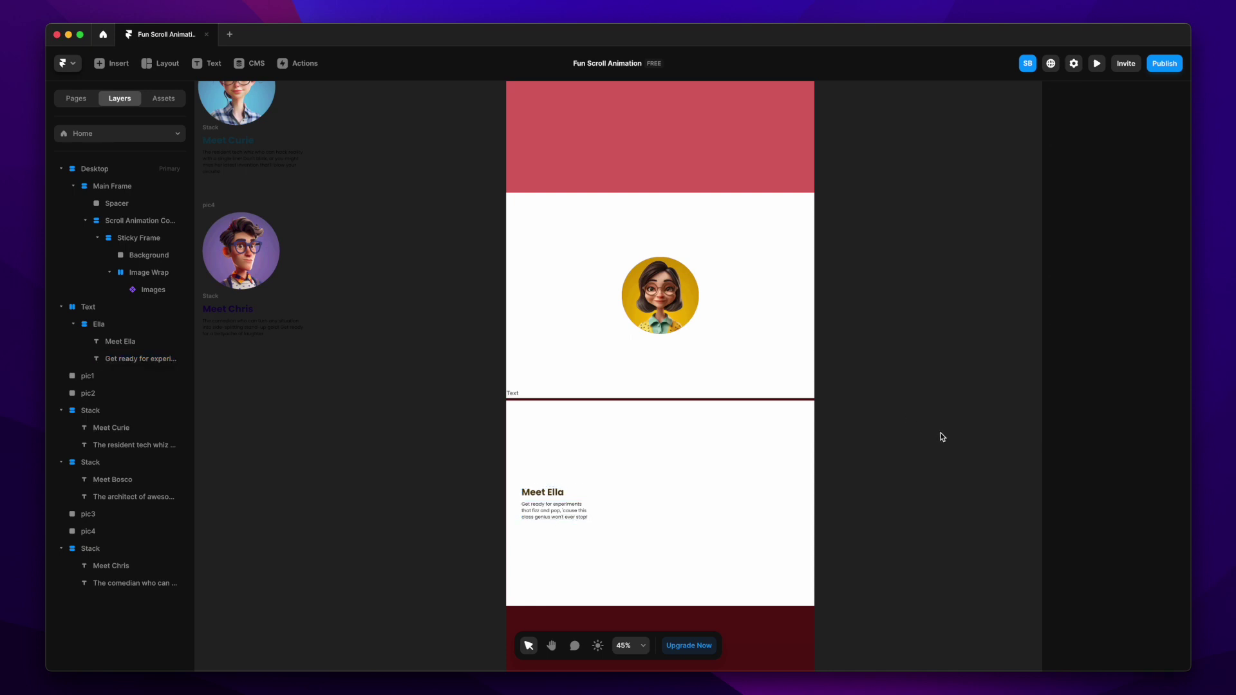
Move the Text frame from the canvas into Main Frame, below the scroll animation container.
click(64, 262)
click(62, 255)
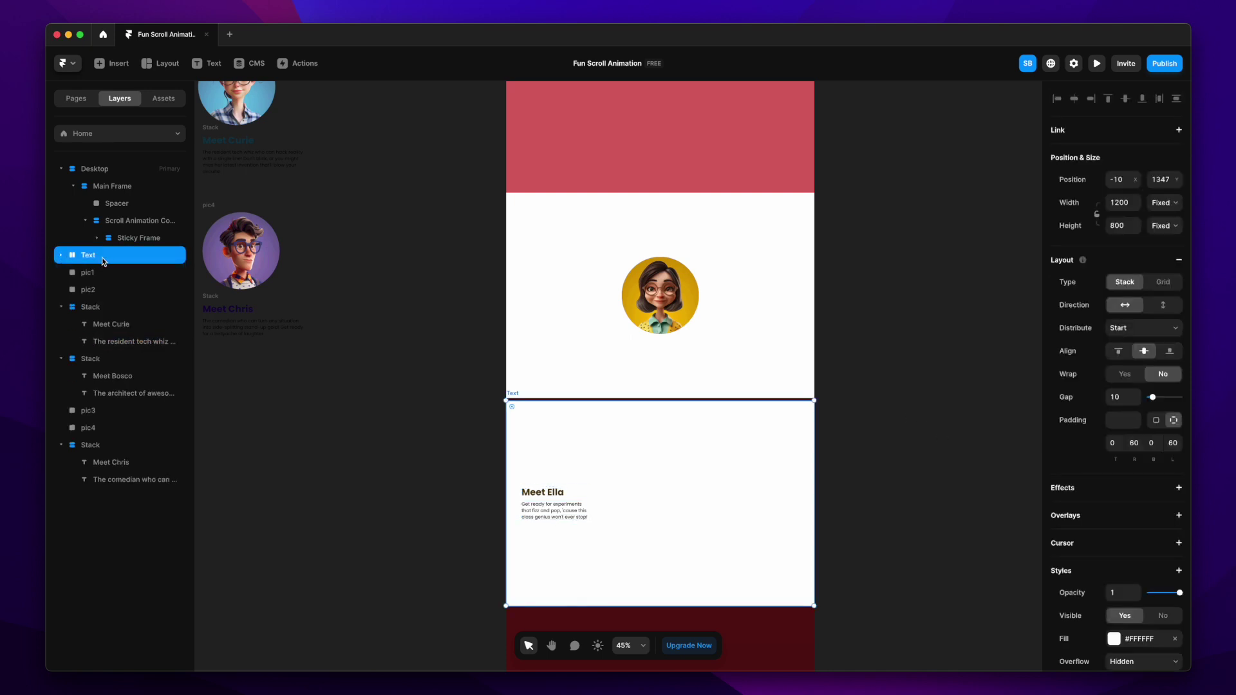
key(Delete)
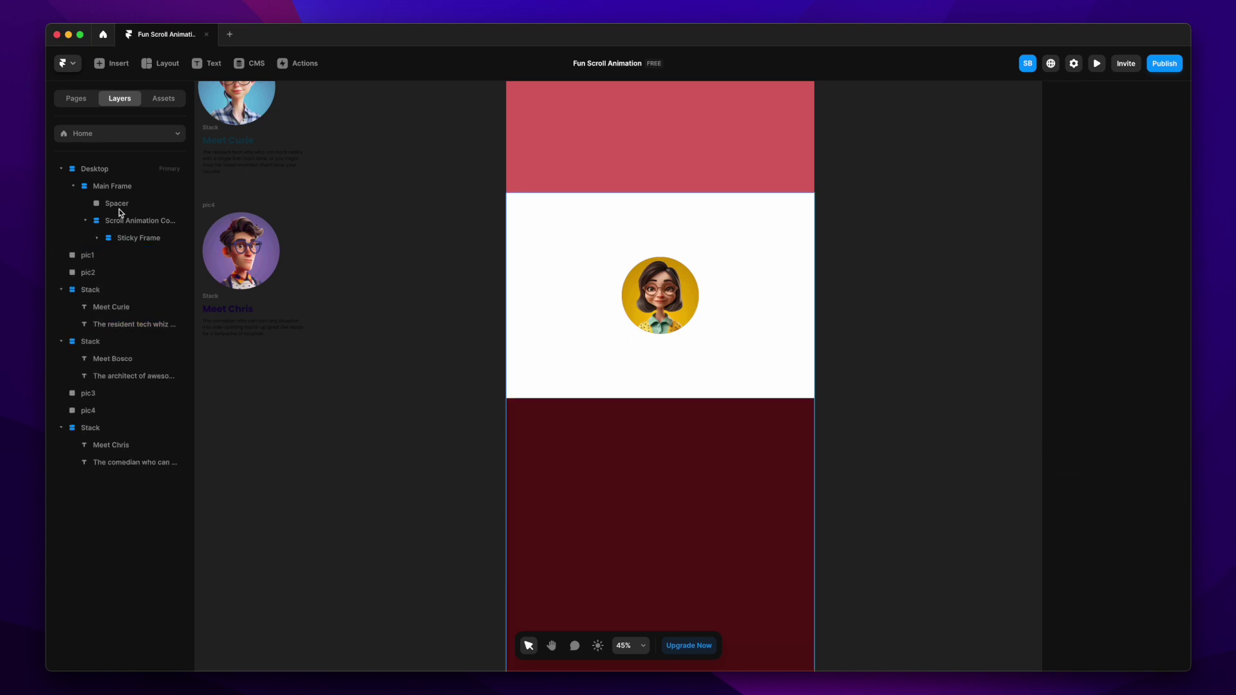
click(131, 187)
key(ctrl+z)
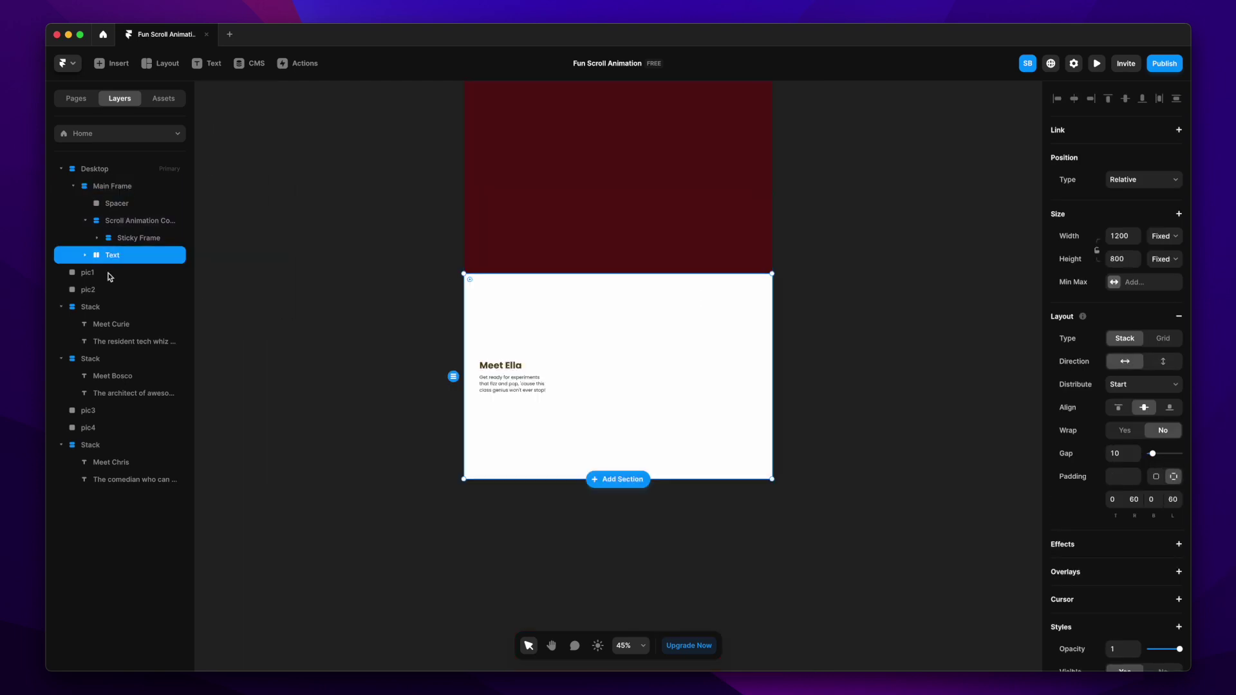
Make the Text frame absolutely positioned and place it over the Sticky Frame at top 480, left 0 and right 0.
scroll(641, 402, up, 1)
scroll(640, 401, up, 5)
ctrl+scroll(640, 403, down, 5)
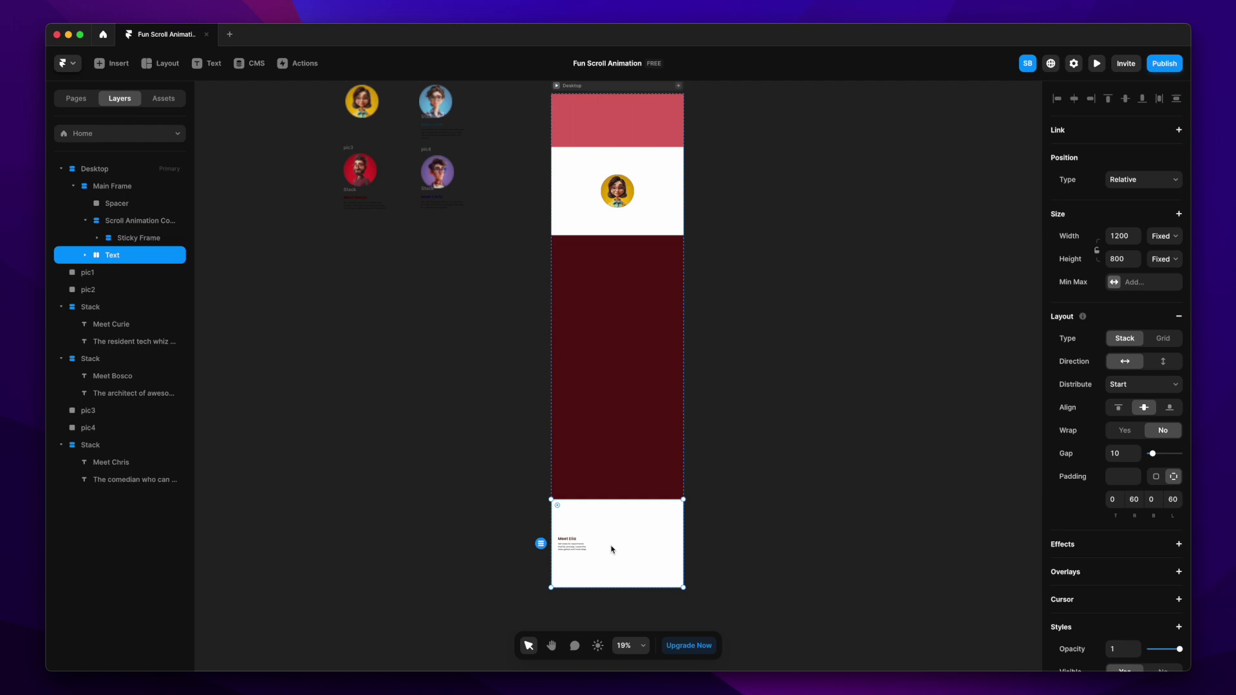
click(1158, 178)
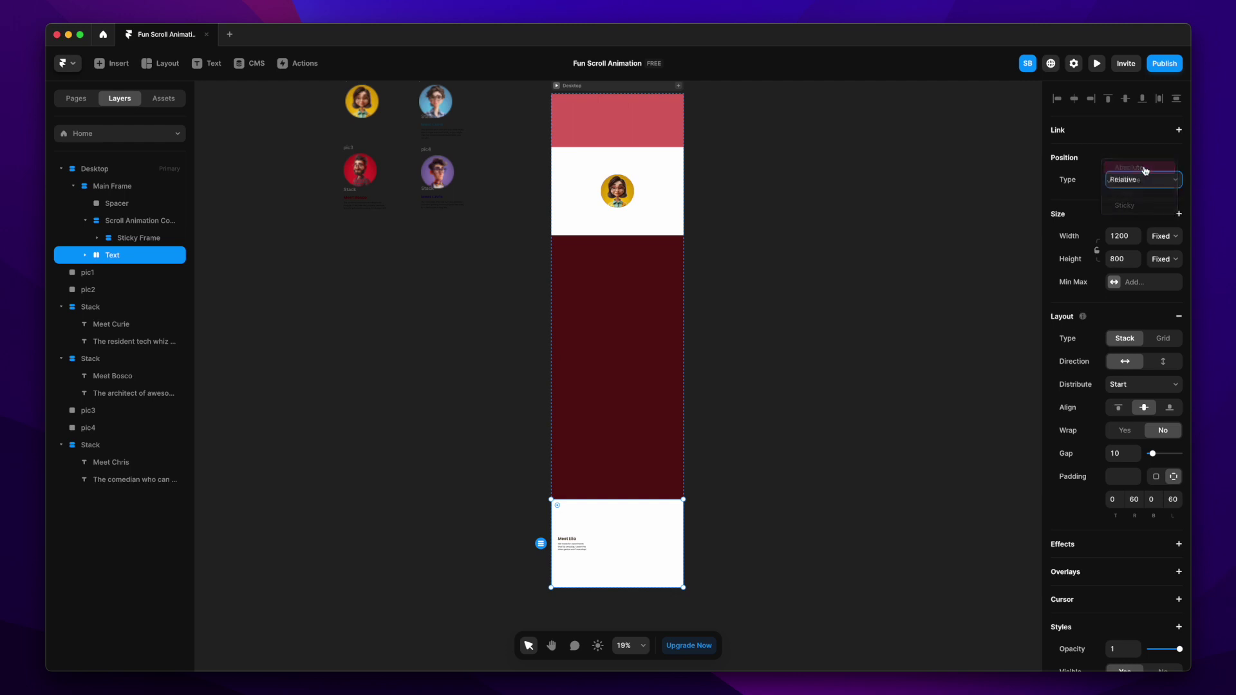
click(1152, 186)
drag(595, 459, 593, 197)
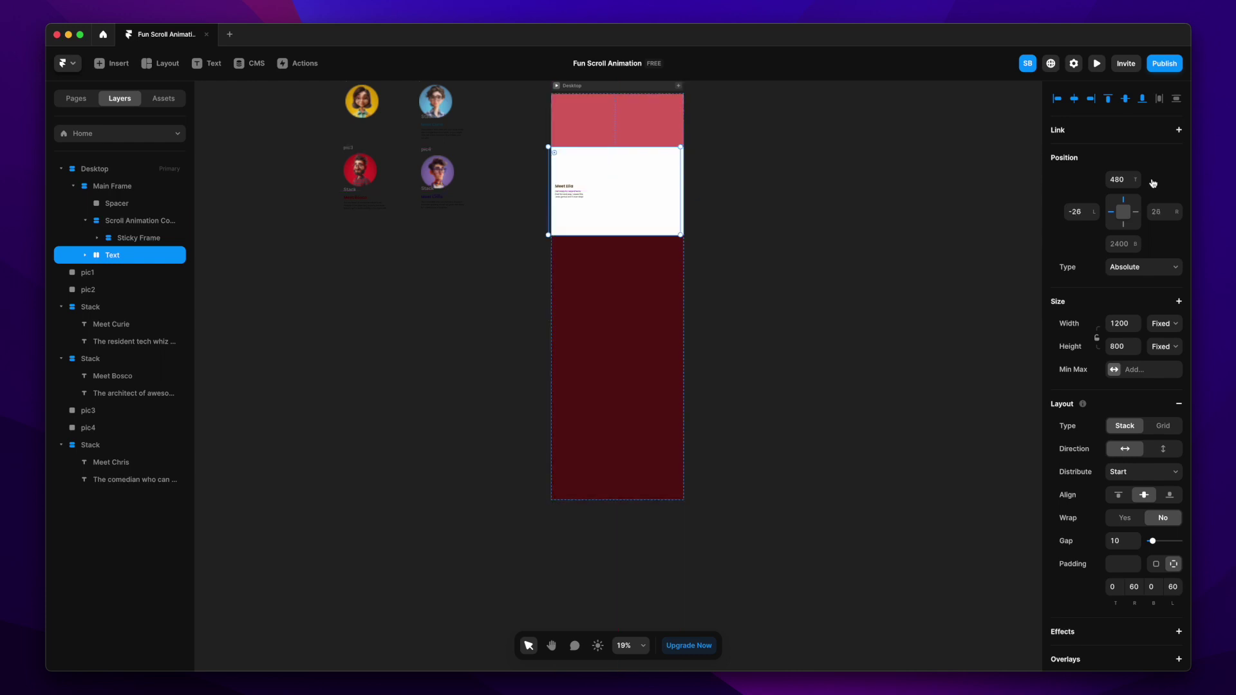
scroll(690, 192, up, 3)
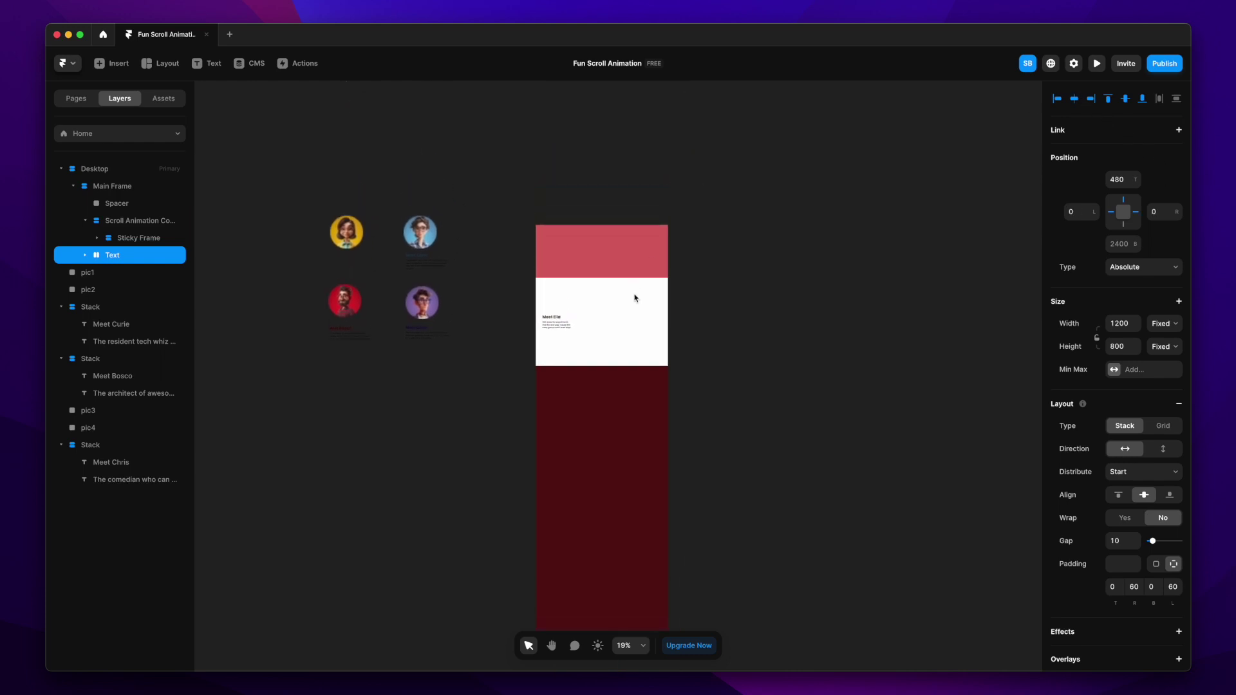
scroll(637, 298, up, 5)
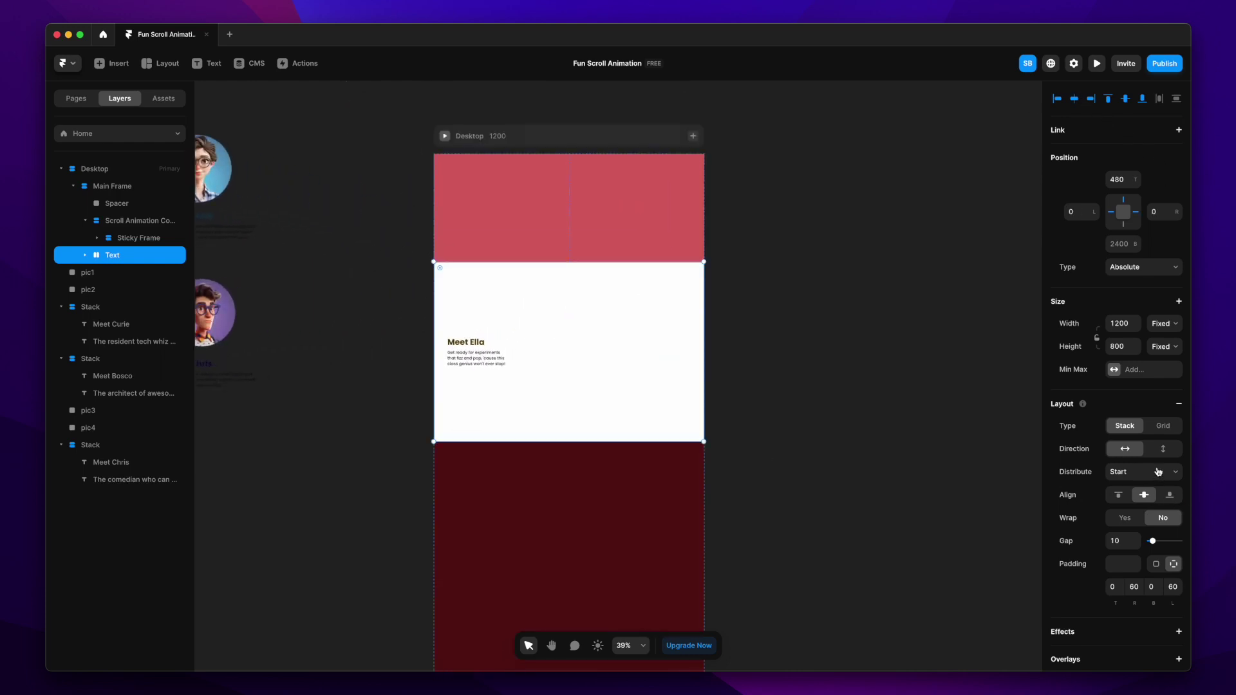
Remove the white fill from the Text frame.
scroll(1156, 470, down, 5)
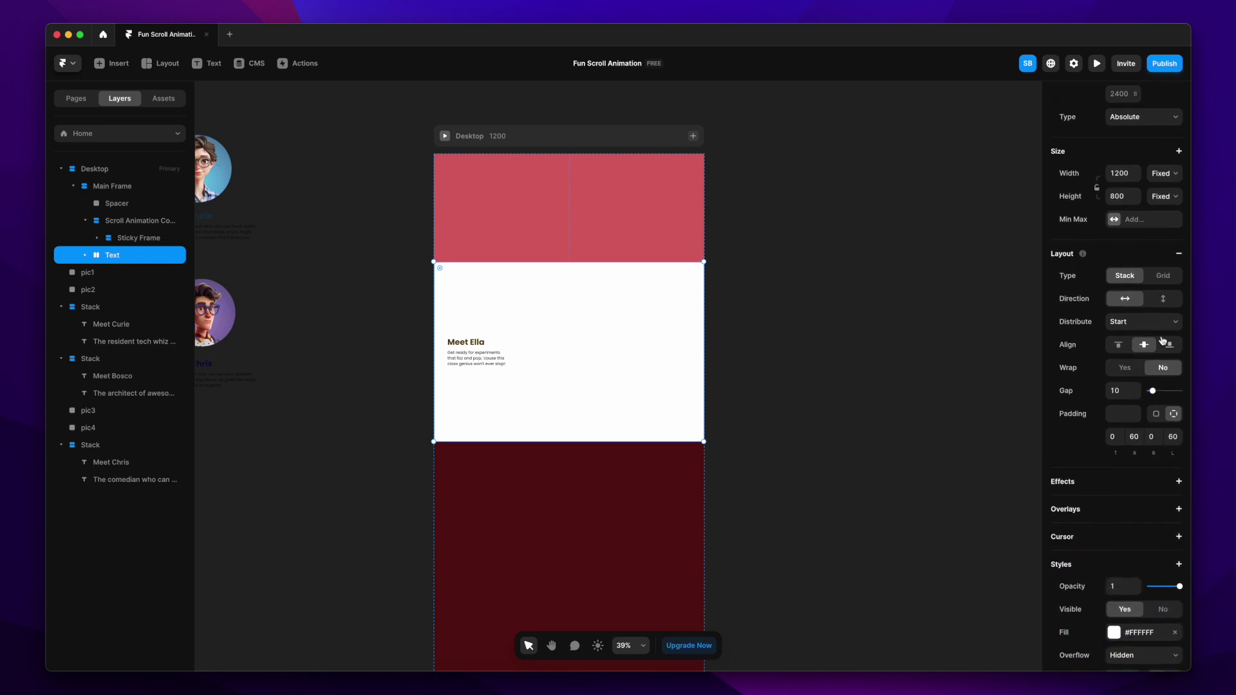
click(1175, 632)
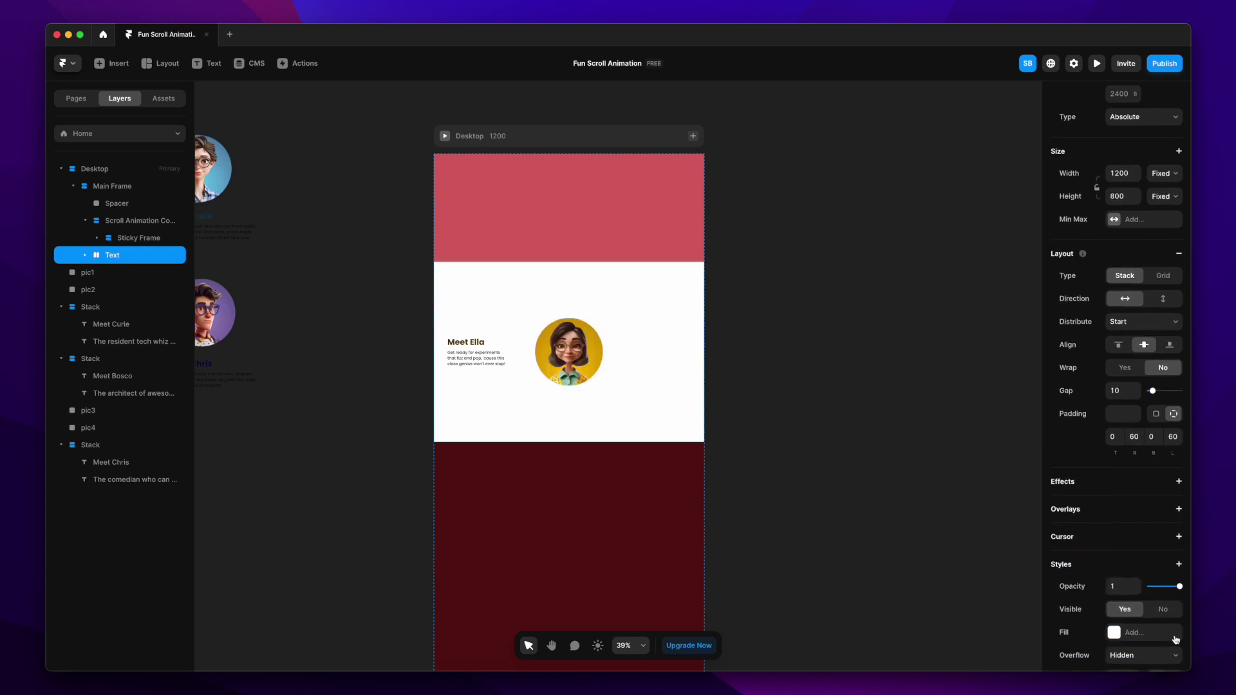
scroll(475, 366, up, 3)
Duplicate the Text frame and place the copy directly below the original, 1280 from the top of Main Frame.
click(85, 255)
click(128, 272)
click(137, 254)
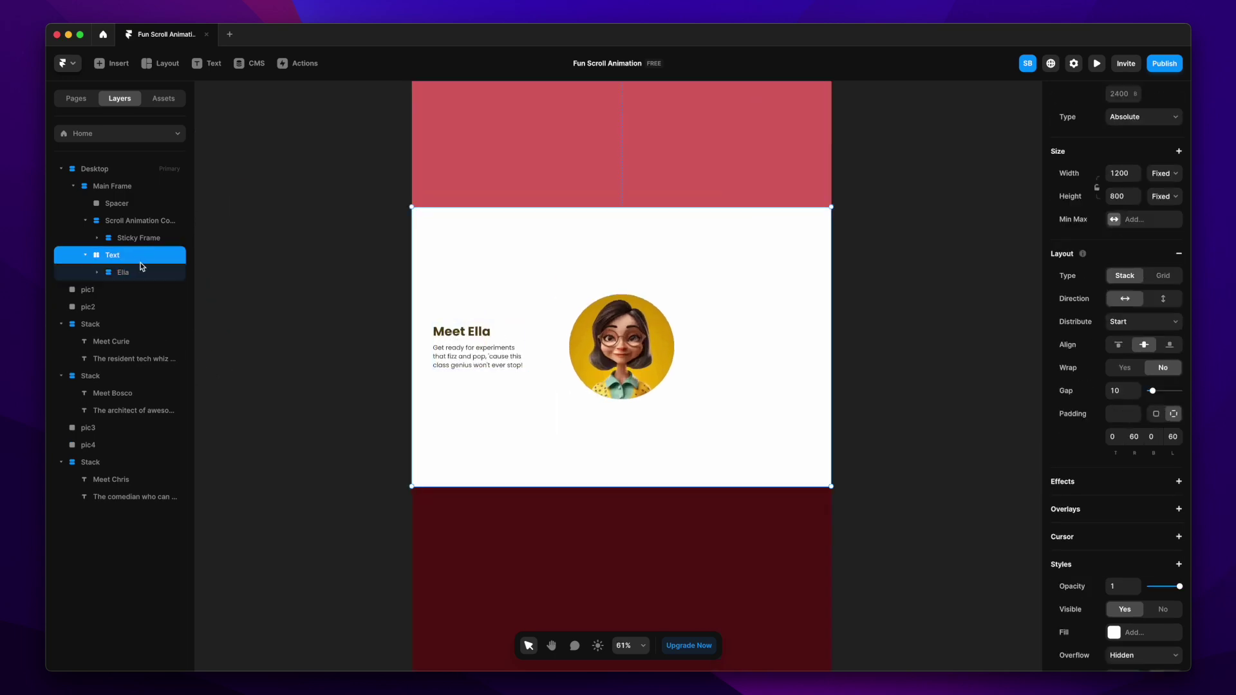
click(84, 255)
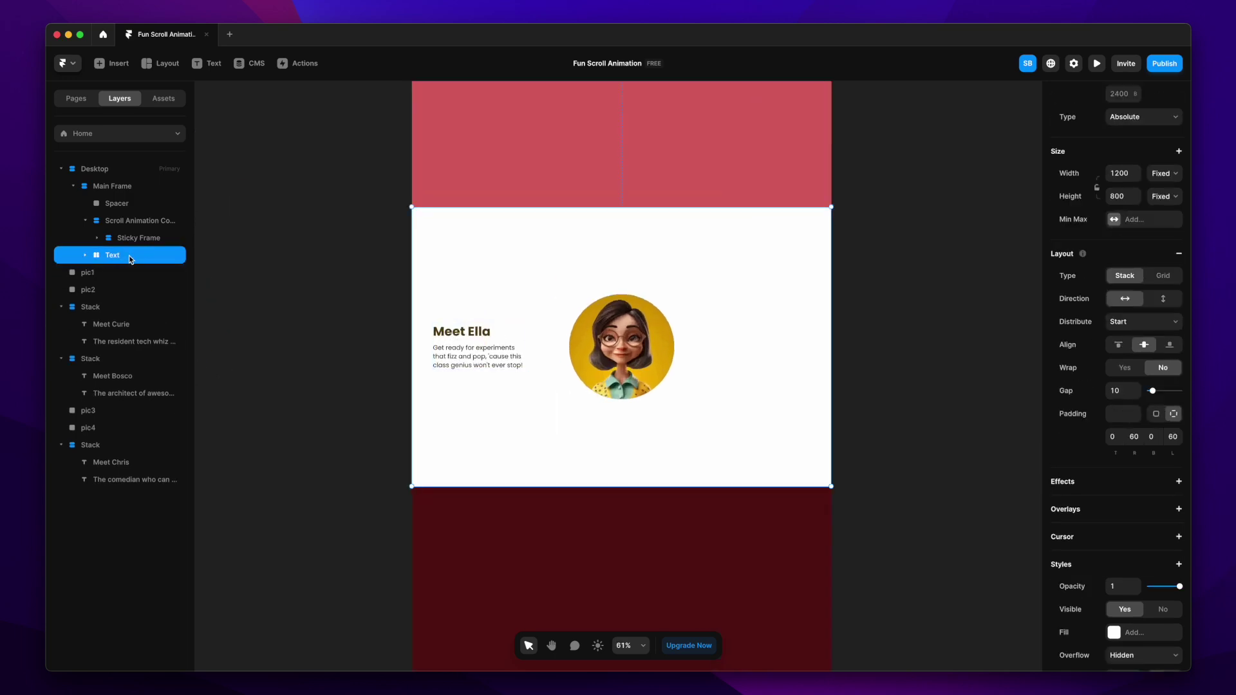
key(super+d)
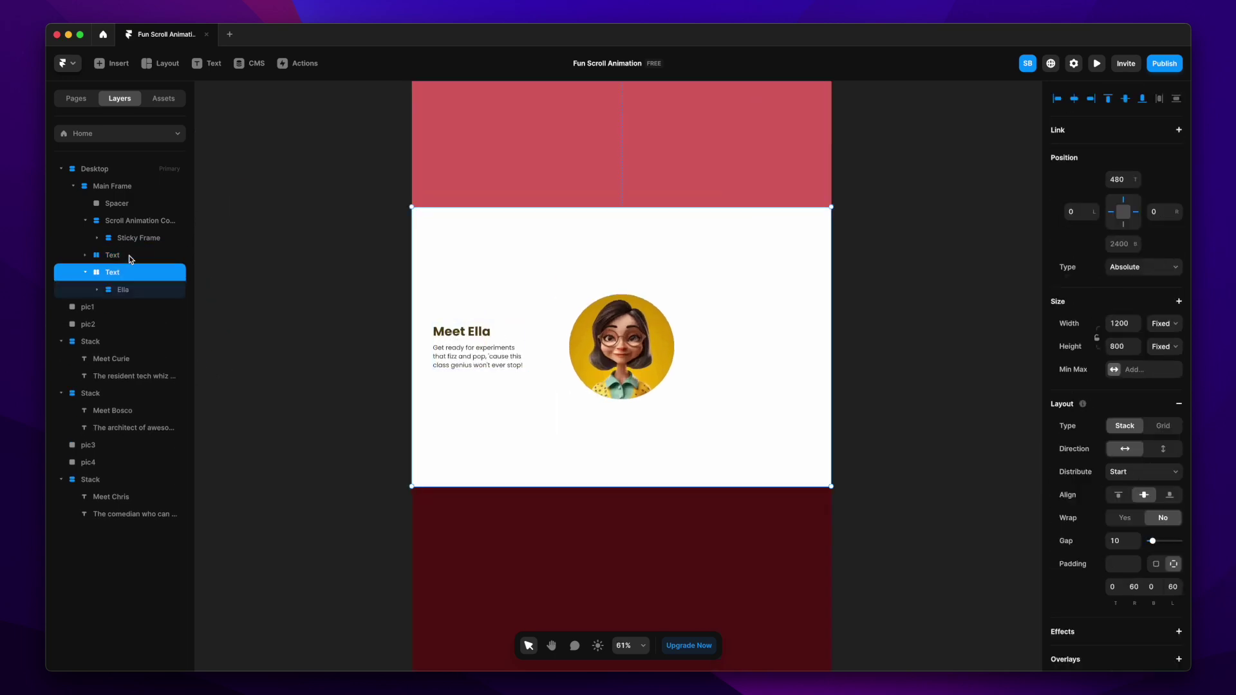
click(84, 275)
scroll(476, 335, down, 5)
drag(554, 336, 539, 429)
scroll(540, 428, up, 2)
scroll(496, 450, up, 3)
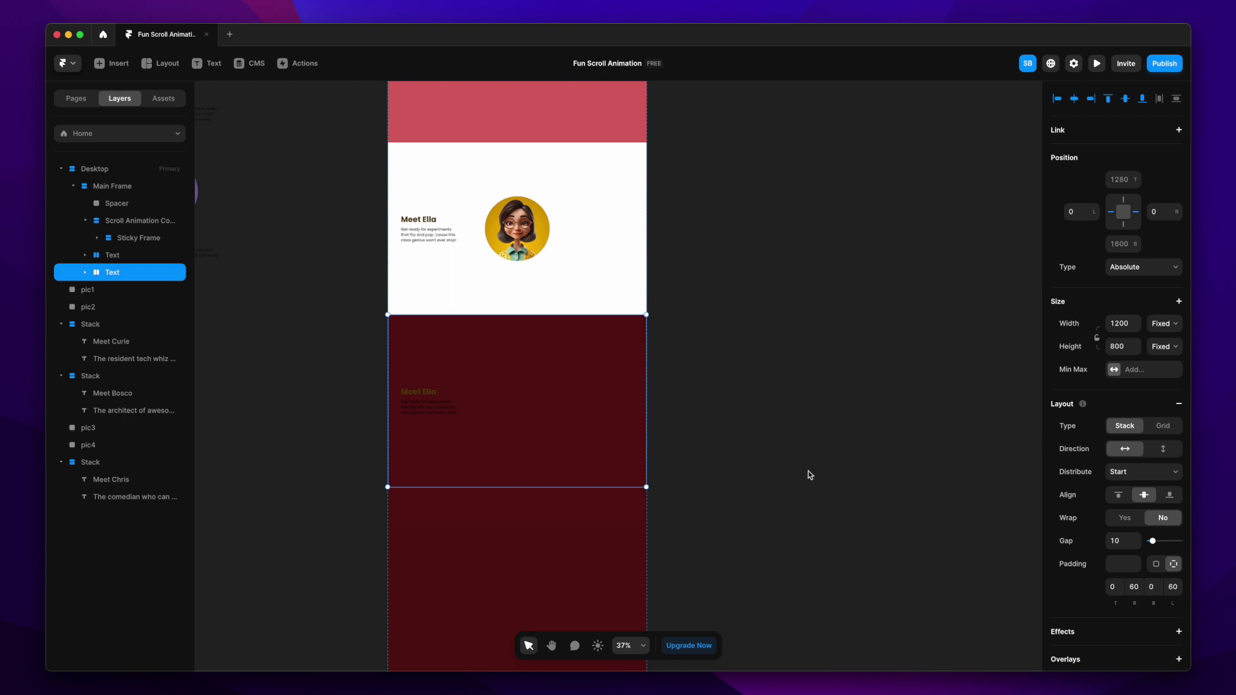
Set the lower Text frame's distribution to End and align the contents of its inner stack to the right.
click(1158, 478)
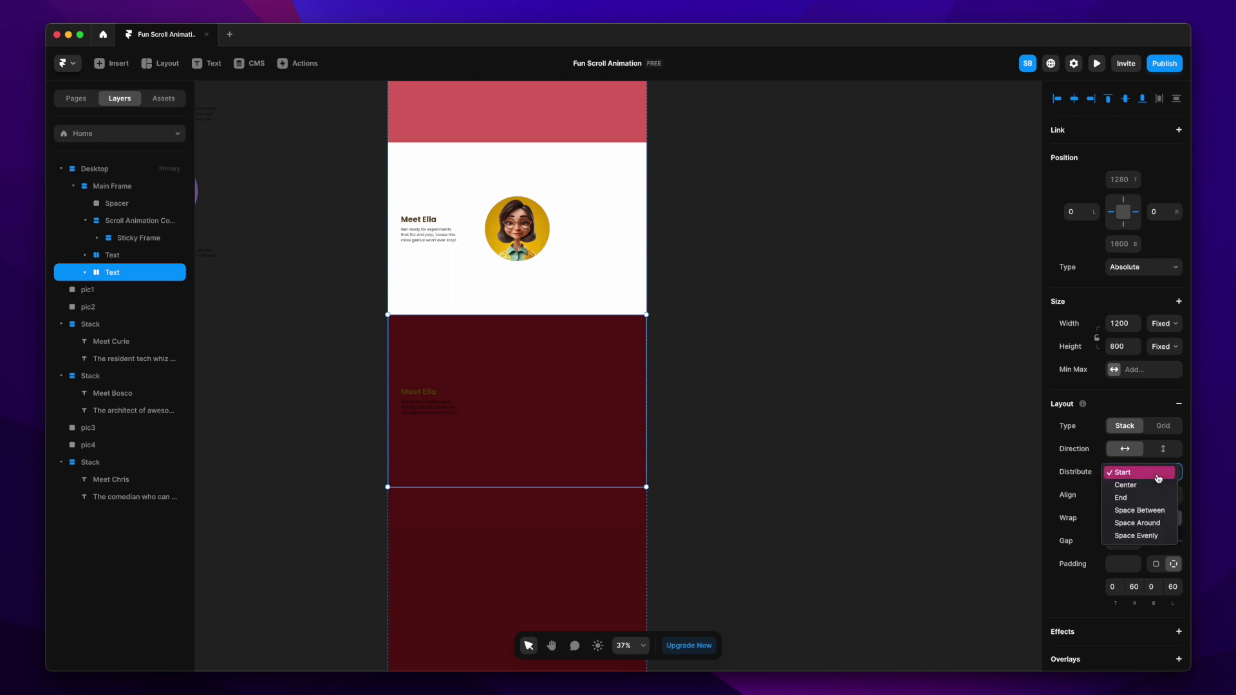
click(1146, 502)
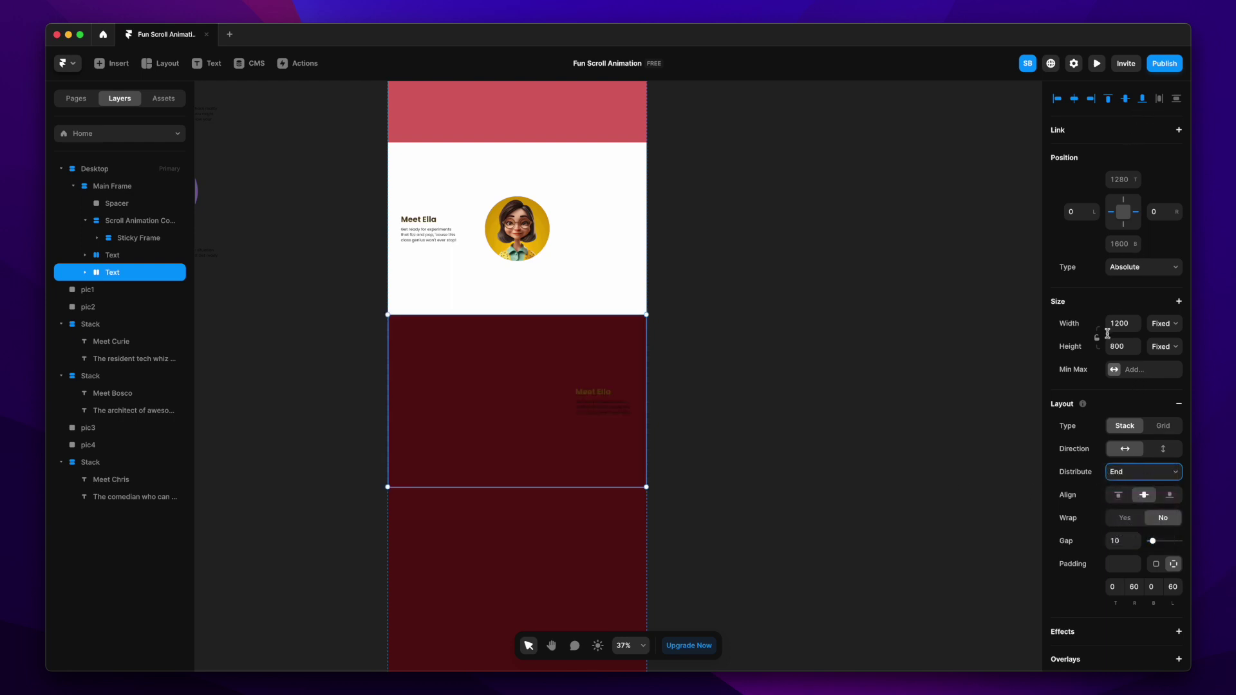
click(595, 408)
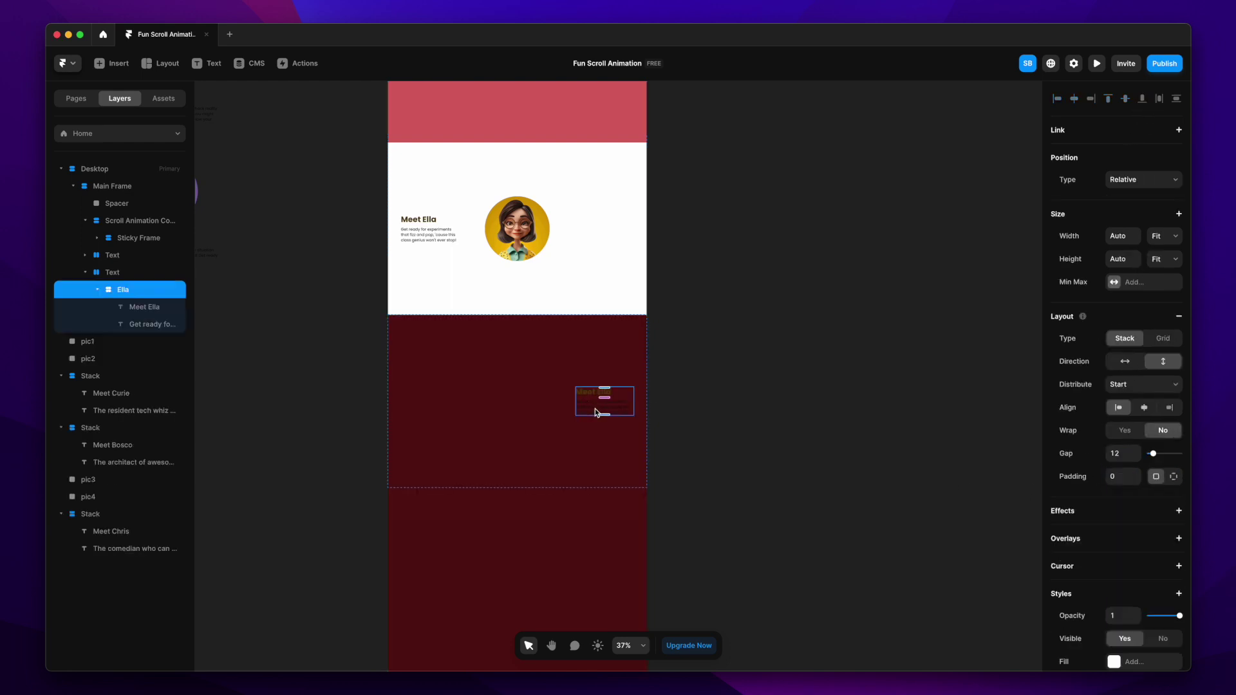
click(1168, 412)
Right-align the description text in the lower Text frame.
scroll(615, 400, up, 5)
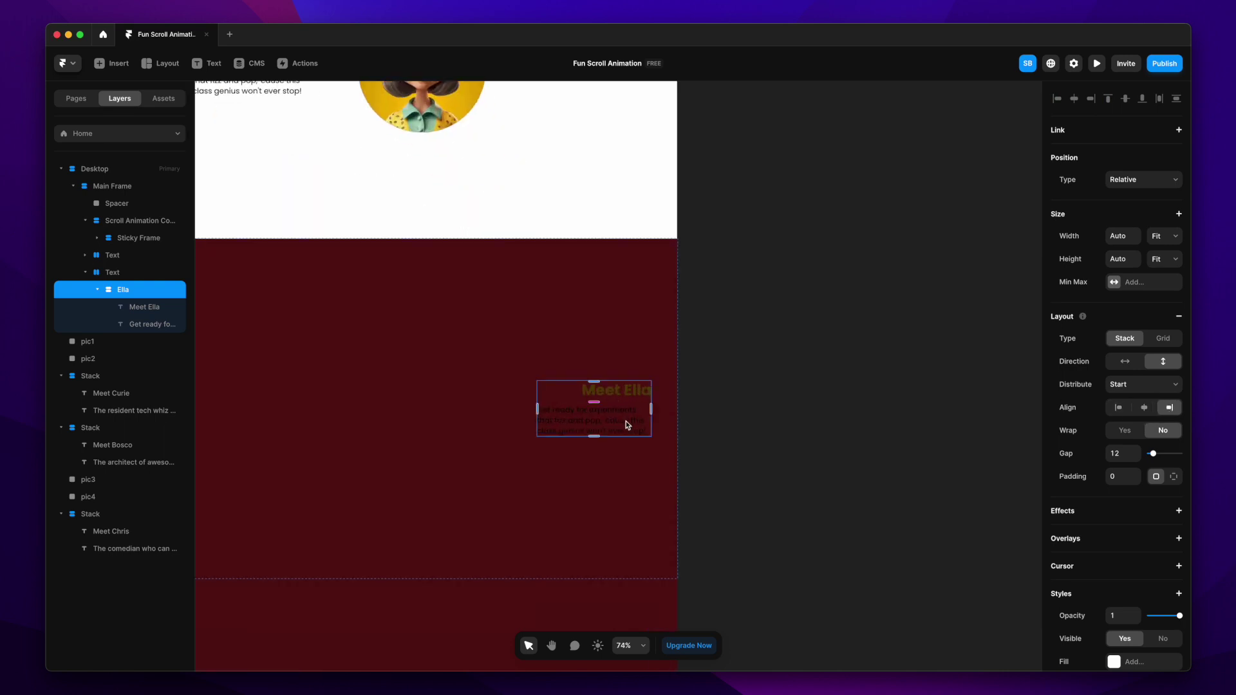
click(628, 424)
scroll(1133, 429, down, 5)
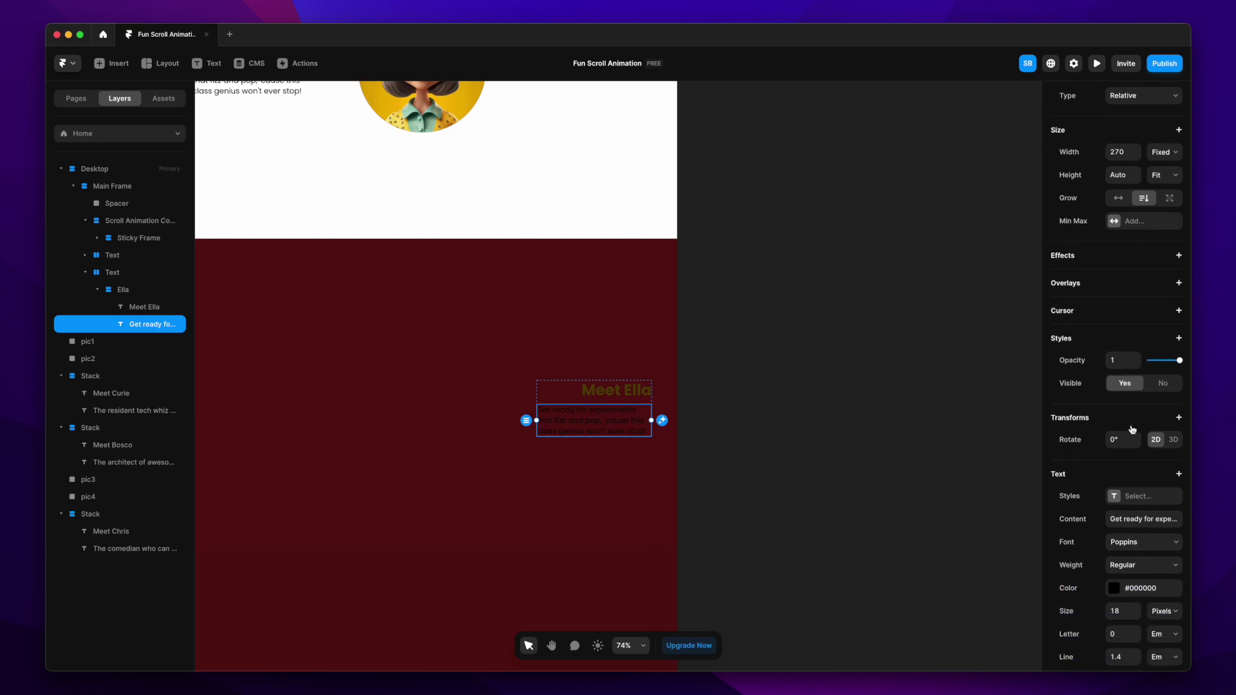
click(1169, 528)
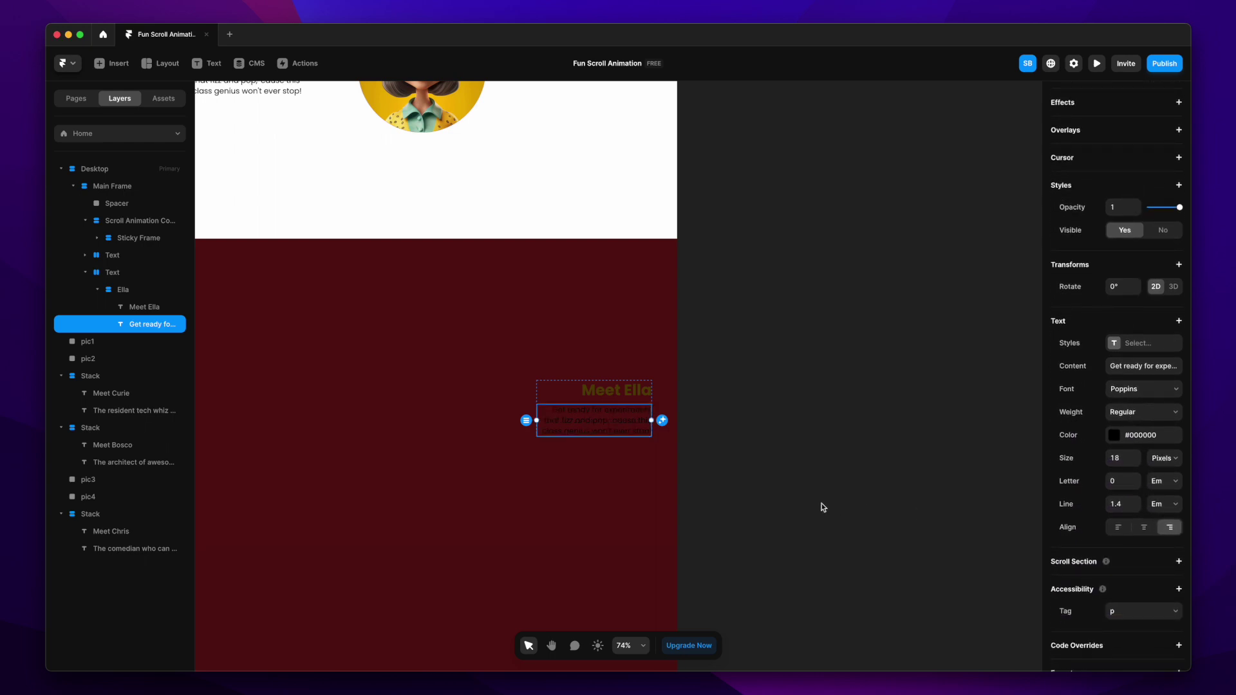
click(820, 505)
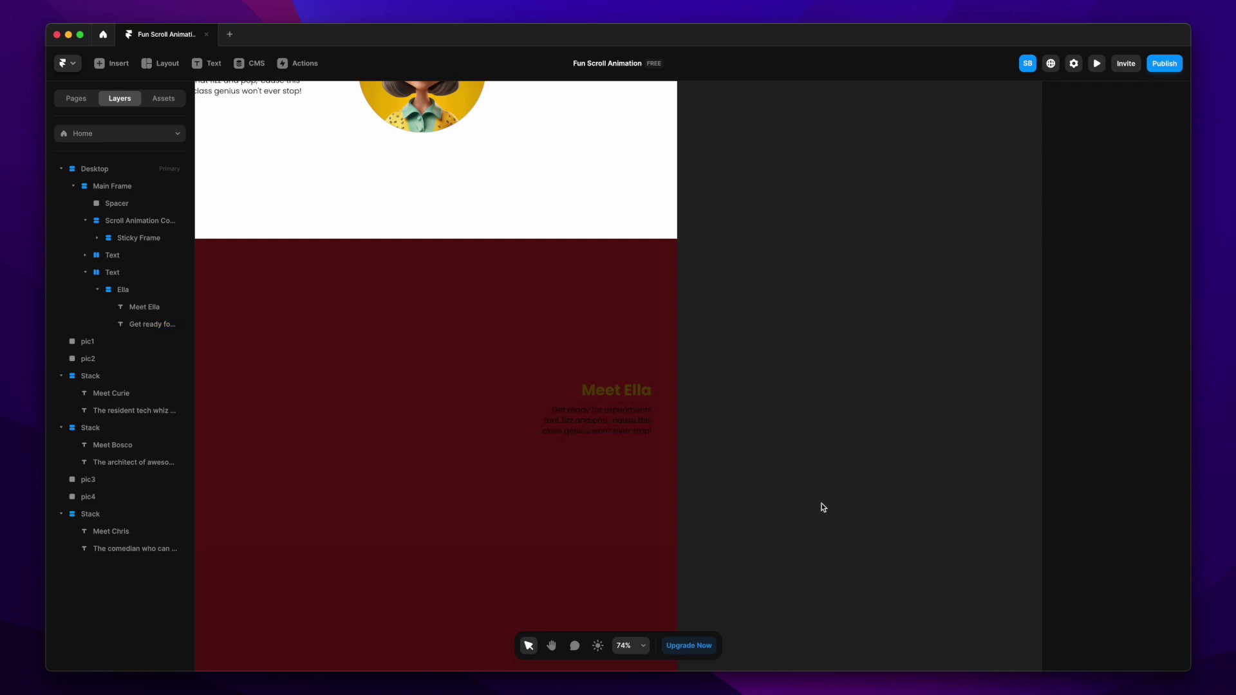
Move the blue portrait's heading and description stack from the canvas into the lower Text frame.
scroll(820, 504, down, 2)
scroll(837, 421, down, 5)
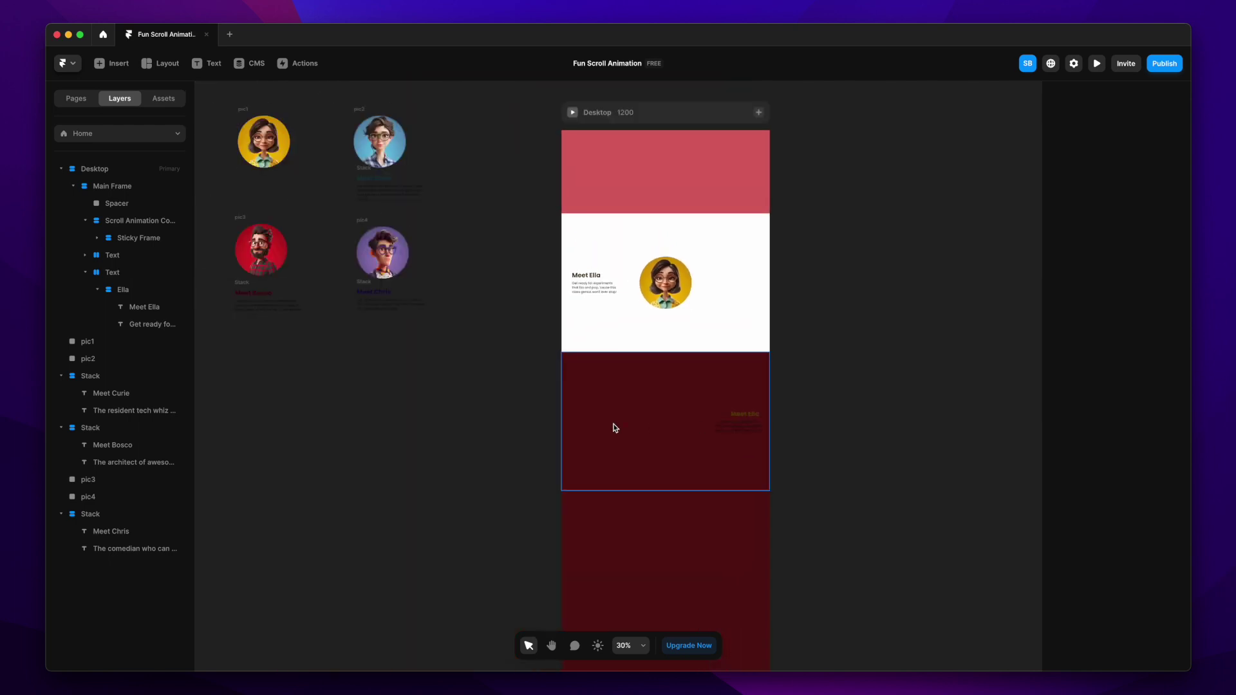
drag(378, 179, 670, 444)
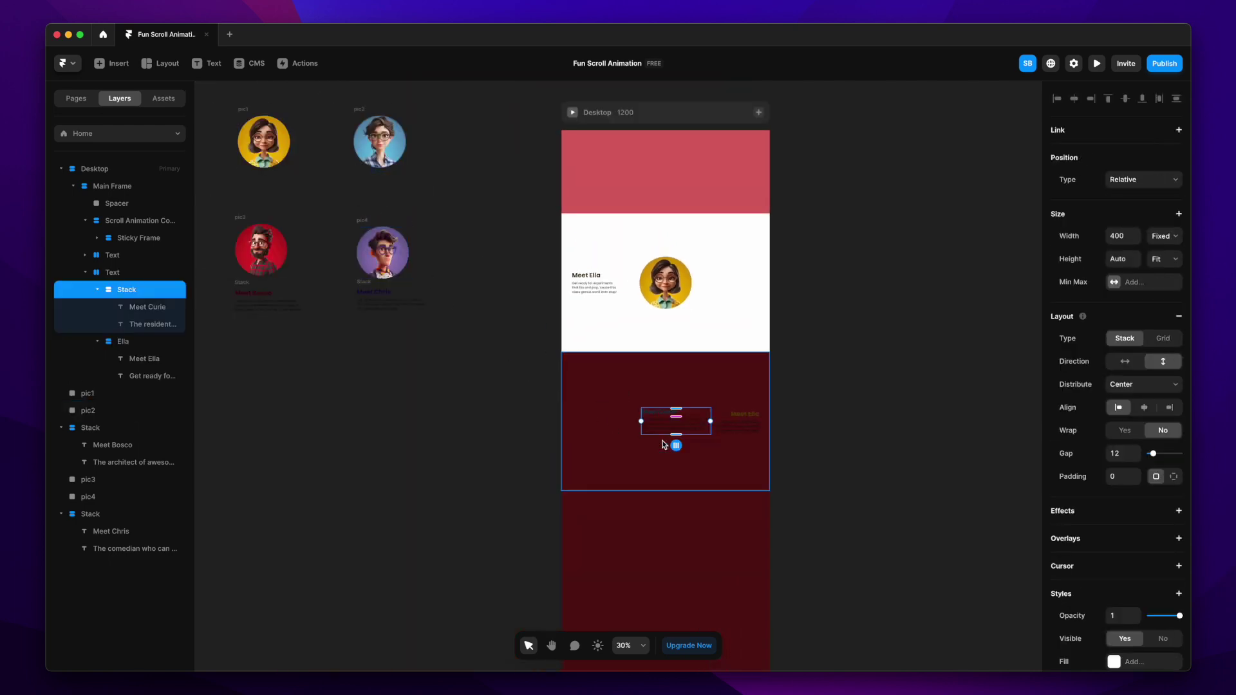
Set the width of the blue portrait's description in the lower Text frame to 270.
scroll(740, 442, up, 4)
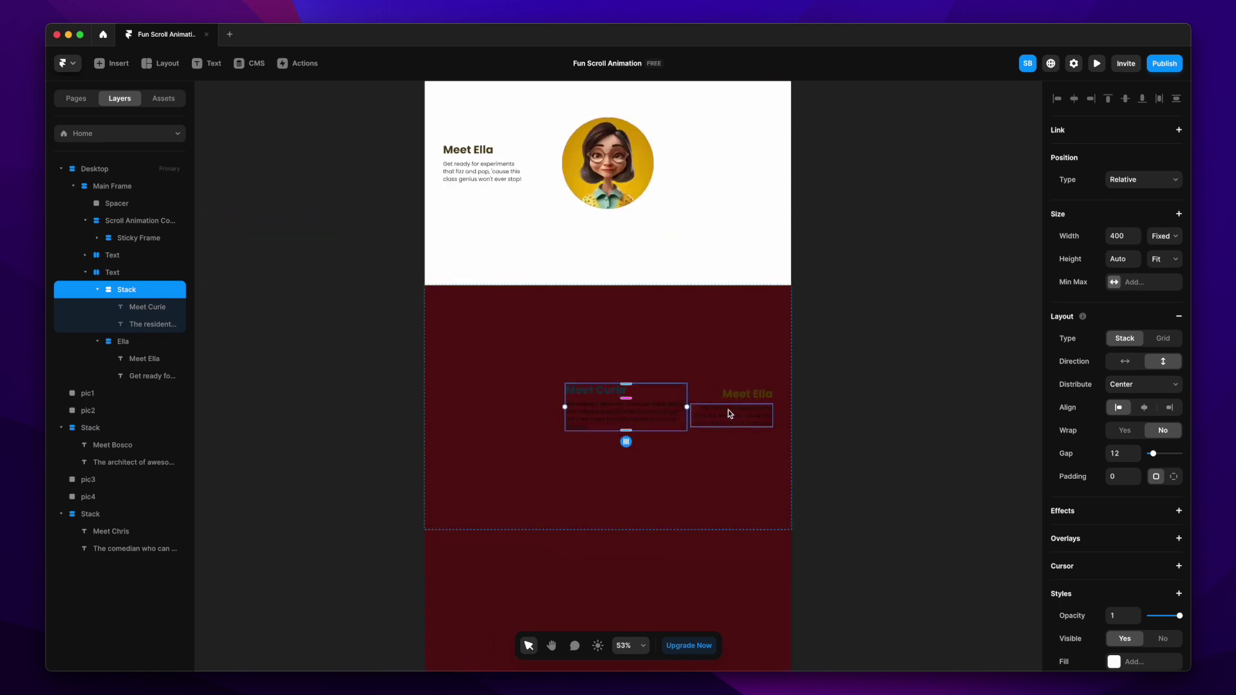
click(681, 422)
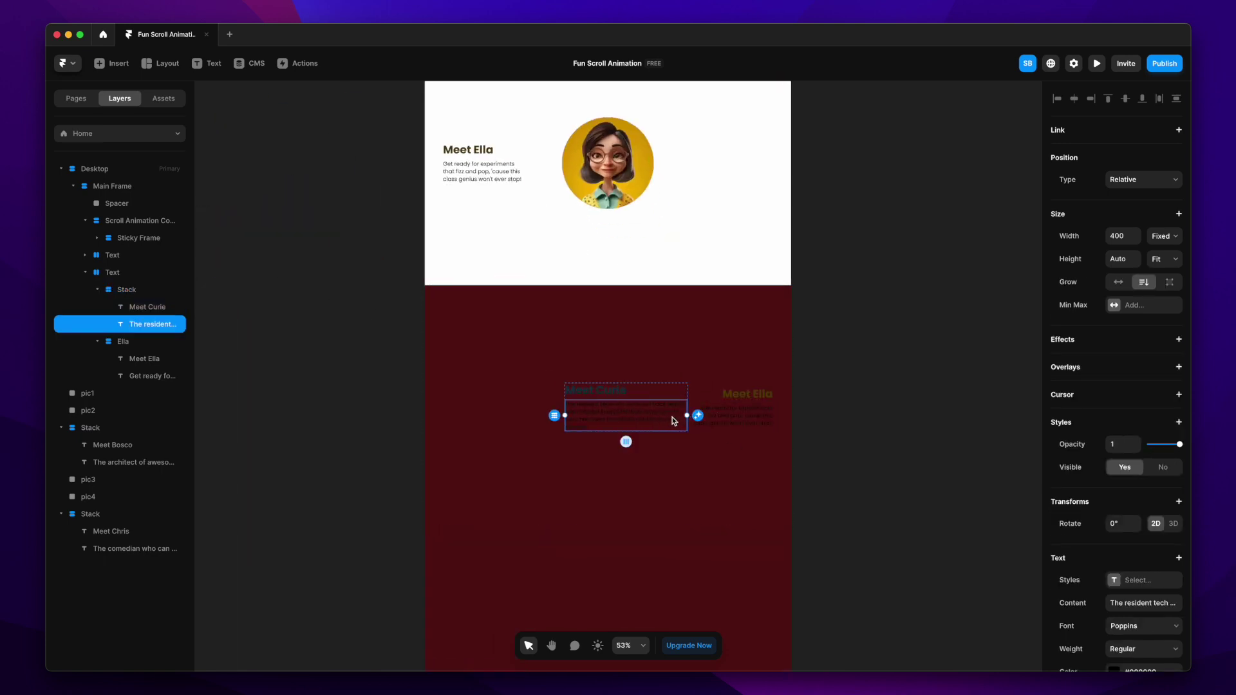
click(732, 415)
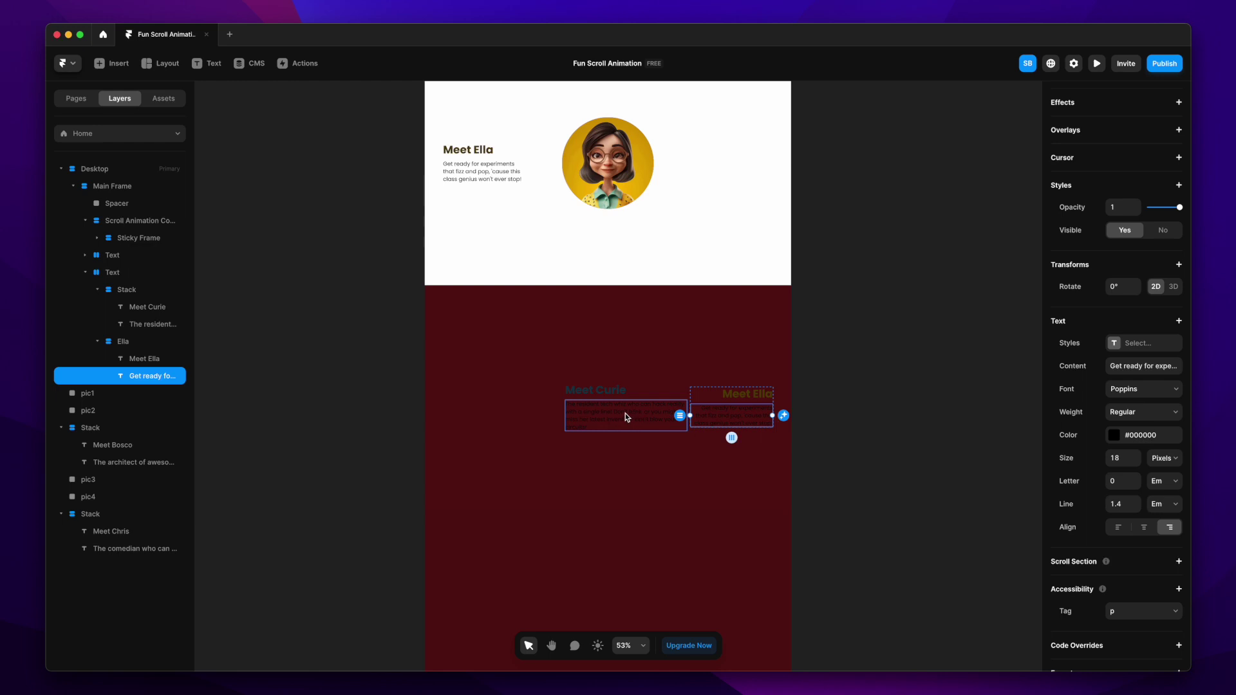
scroll(1051, 326, up, 5)
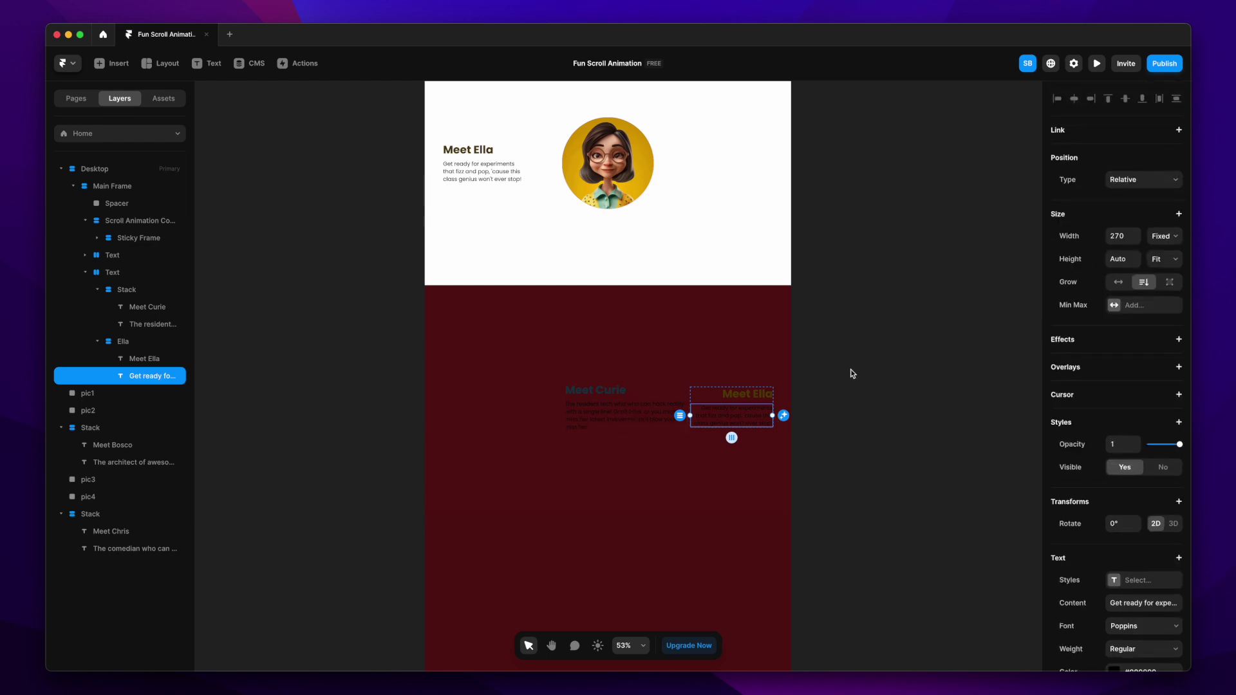
click(647, 423)
drag(685, 416, 647, 418)
click(1116, 235)
click(856, 501)
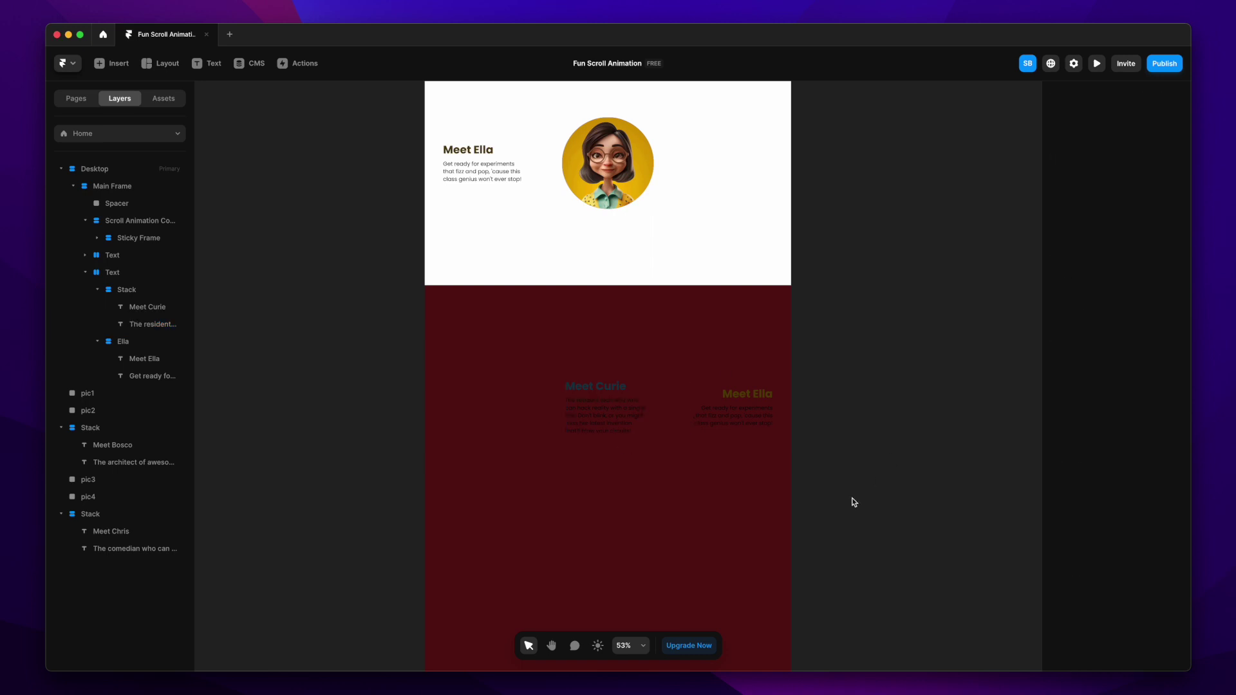
Delete the yellow portrait's heading and description stack from the lower Text frame.
click(743, 419)
shift+click(748, 397)
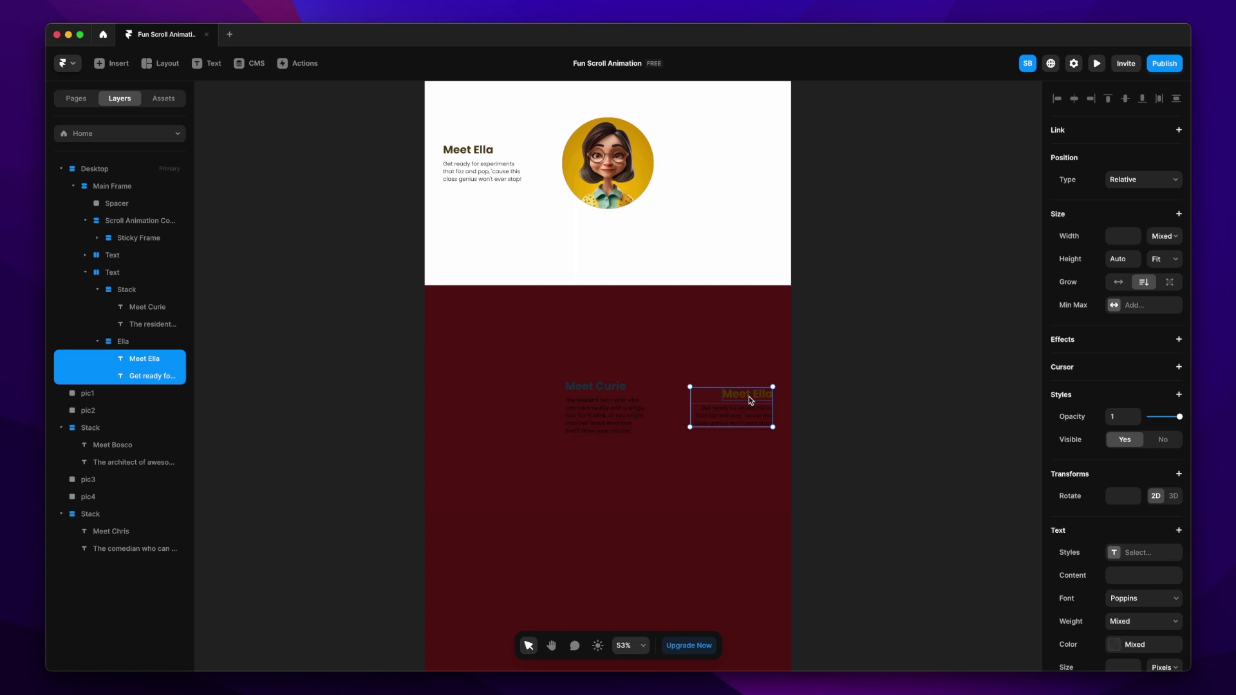
key(Delete)
click(732, 401)
key(Delete)
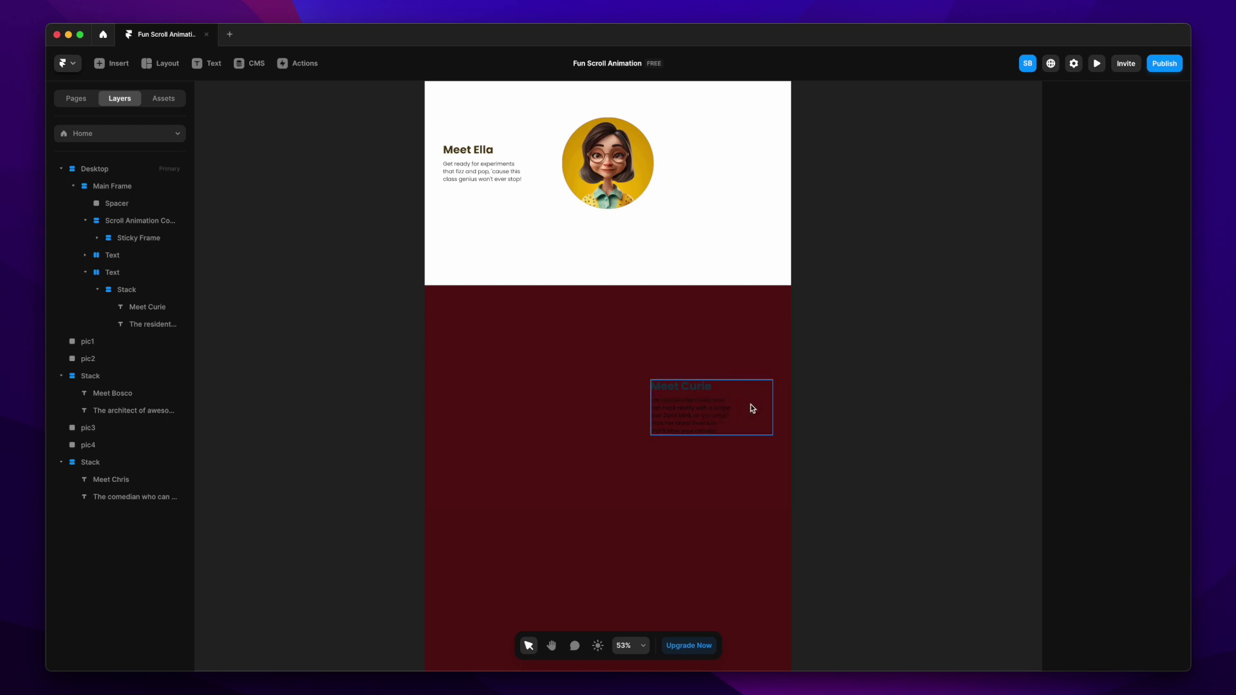
Set the width of the remaining stack in the lower Text frame to Fit.
click(746, 408)
click(1163, 245)
click(1168, 273)
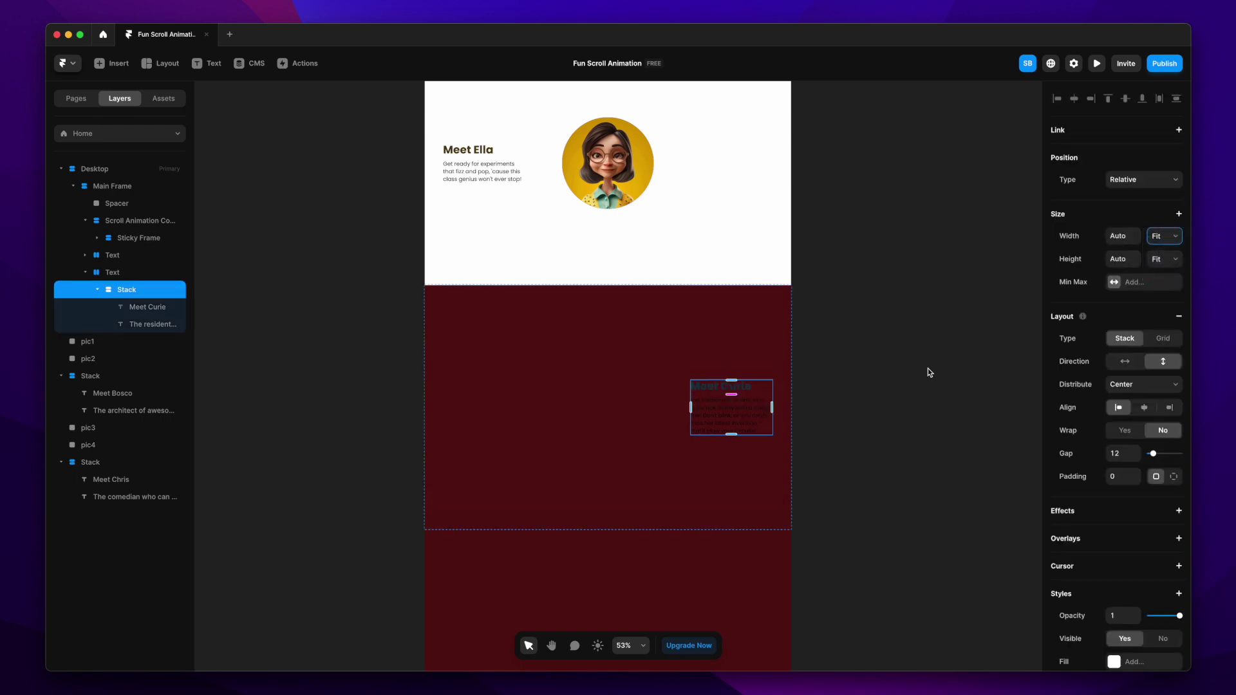
Right-align the blue portrait's description text and align the contents of its stack to the right.
click(746, 412)
scroll(1162, 582, down, 5)
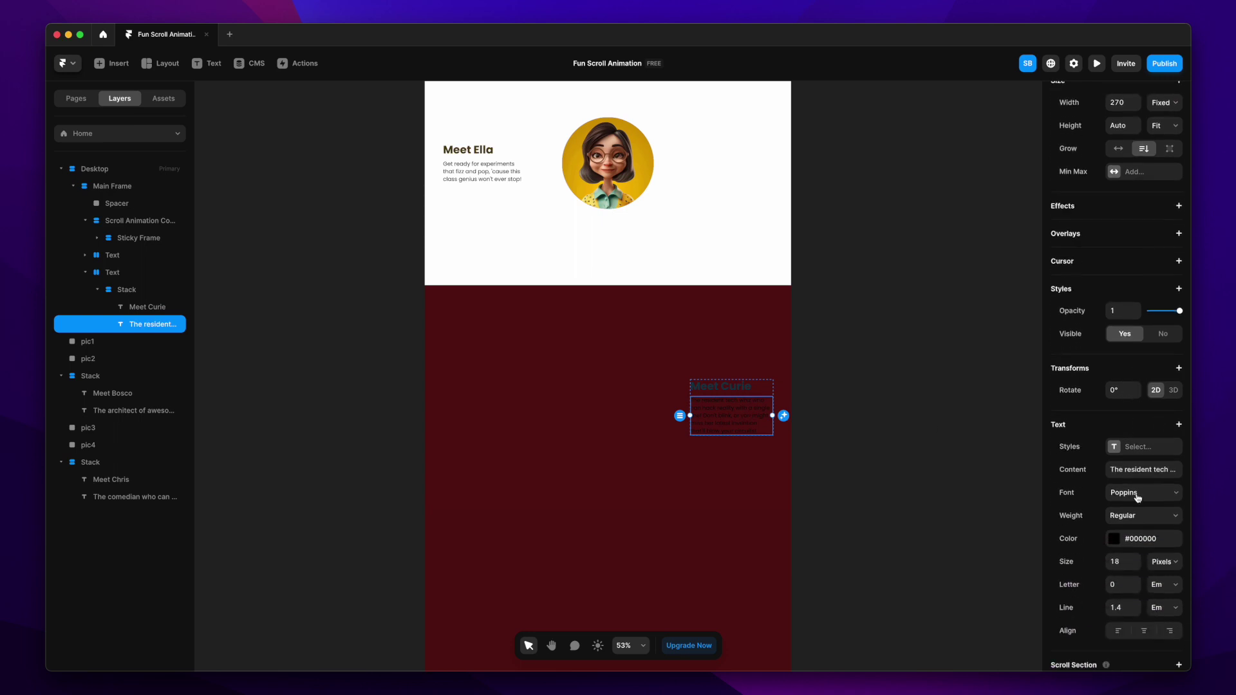
click(1175, 588)
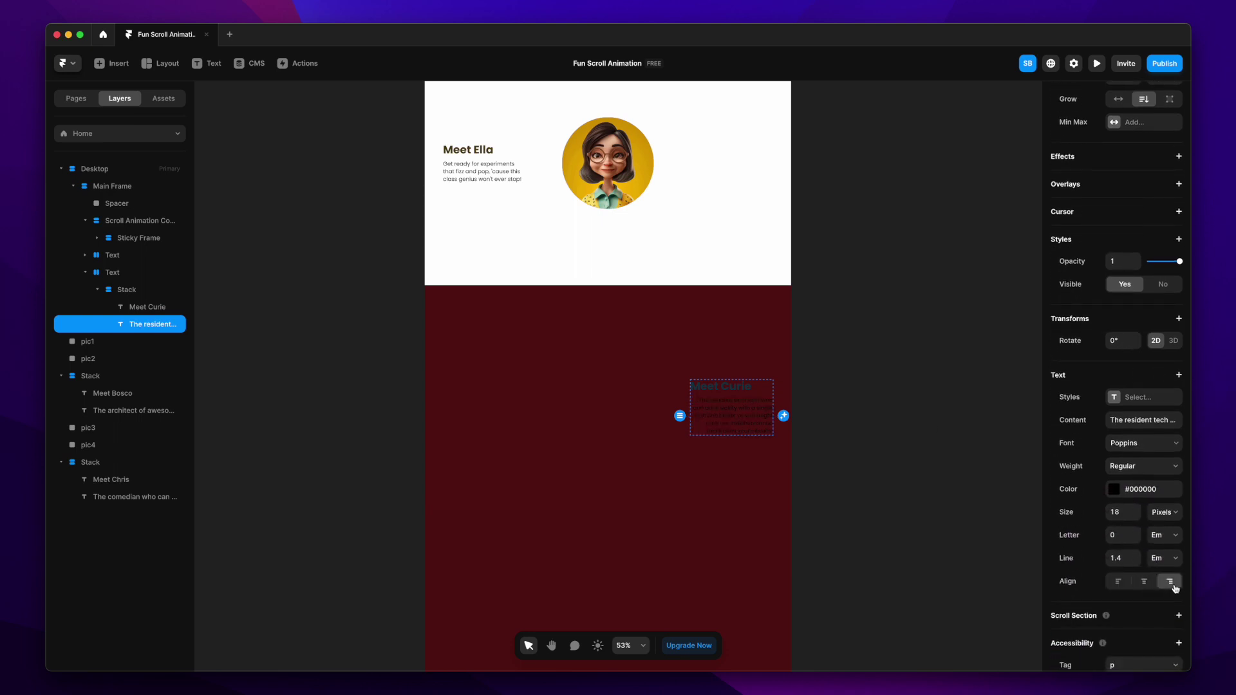
click(732, 387)
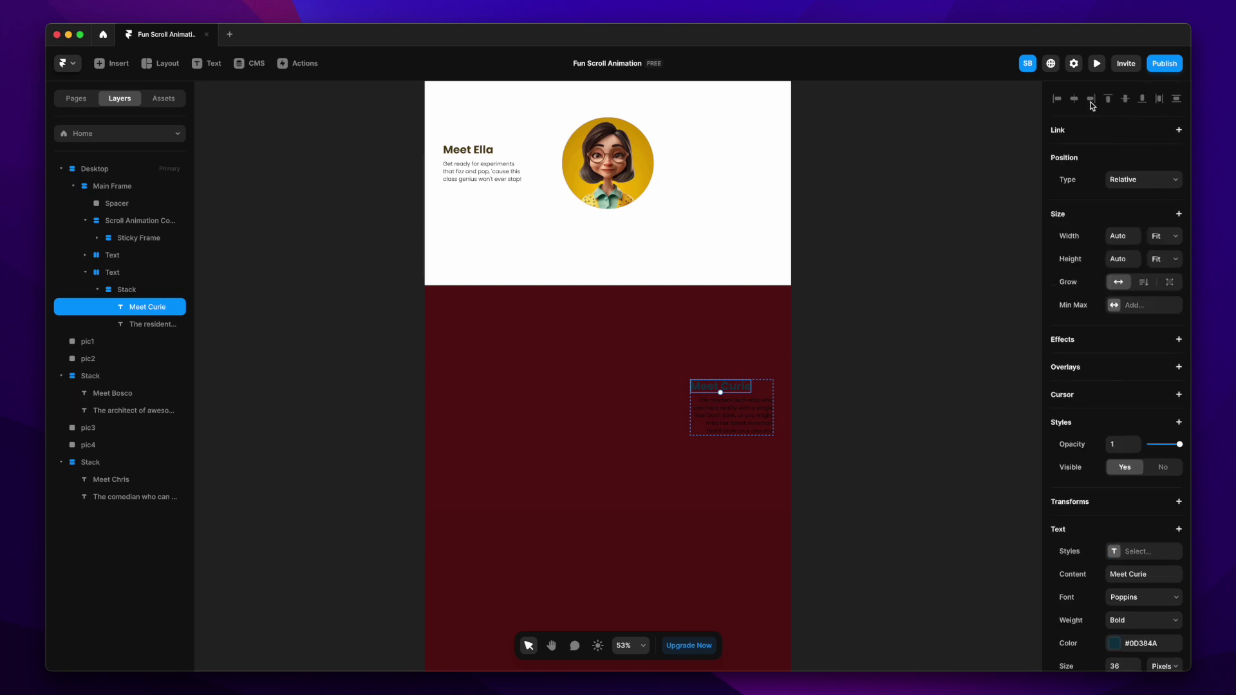
key(Escape)
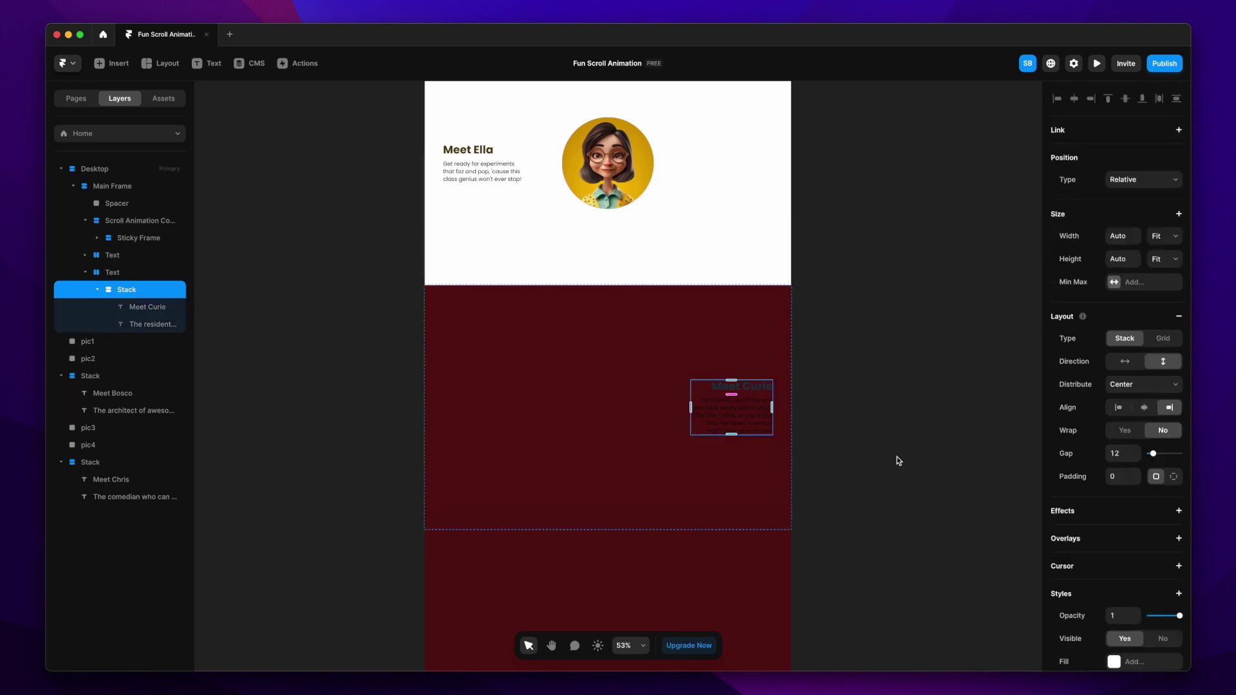
click(898, 457)
Wrap the two Text frames together in a new stack.
scroll(648, 403, down, 3)
click(87, 273)
click(118, 273)
shift+click(126, 256)
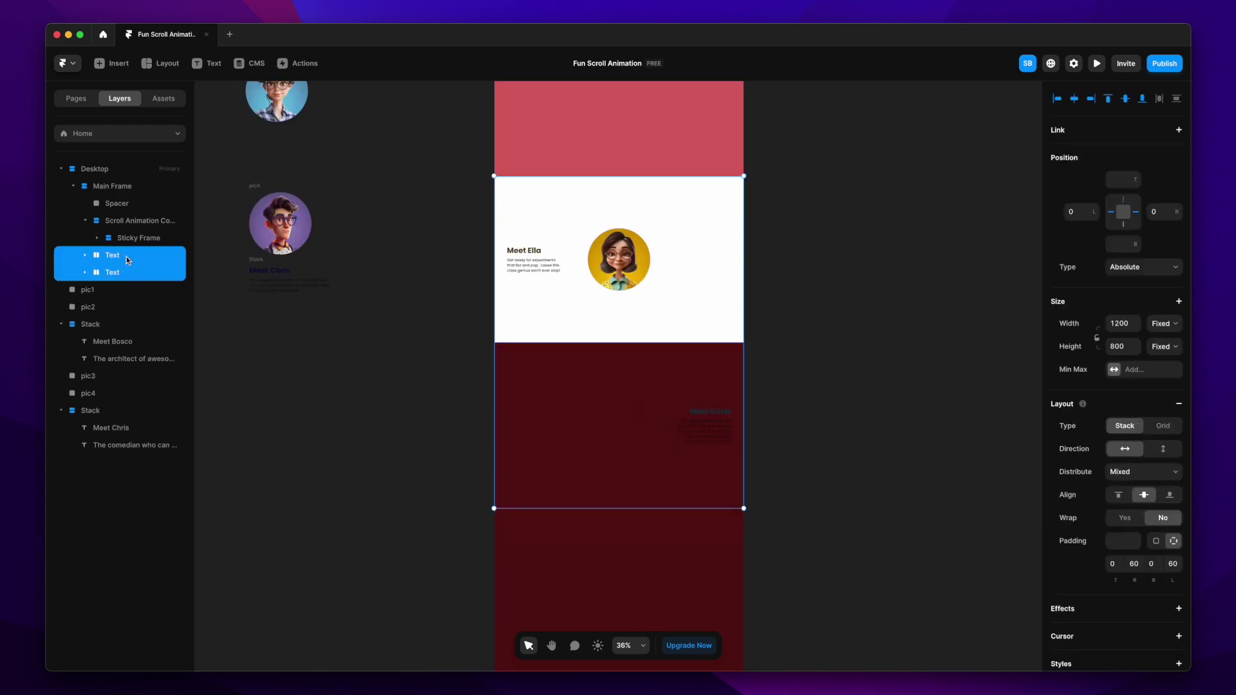
right_click(126, 256)
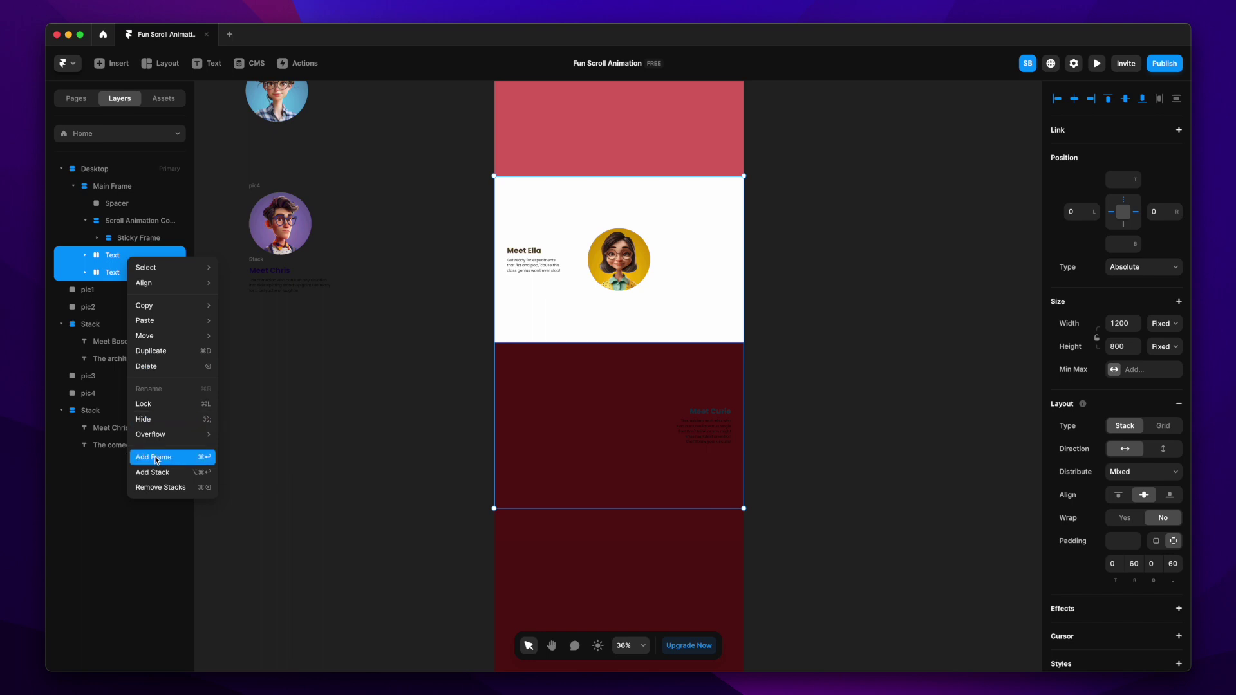
key(Escape)
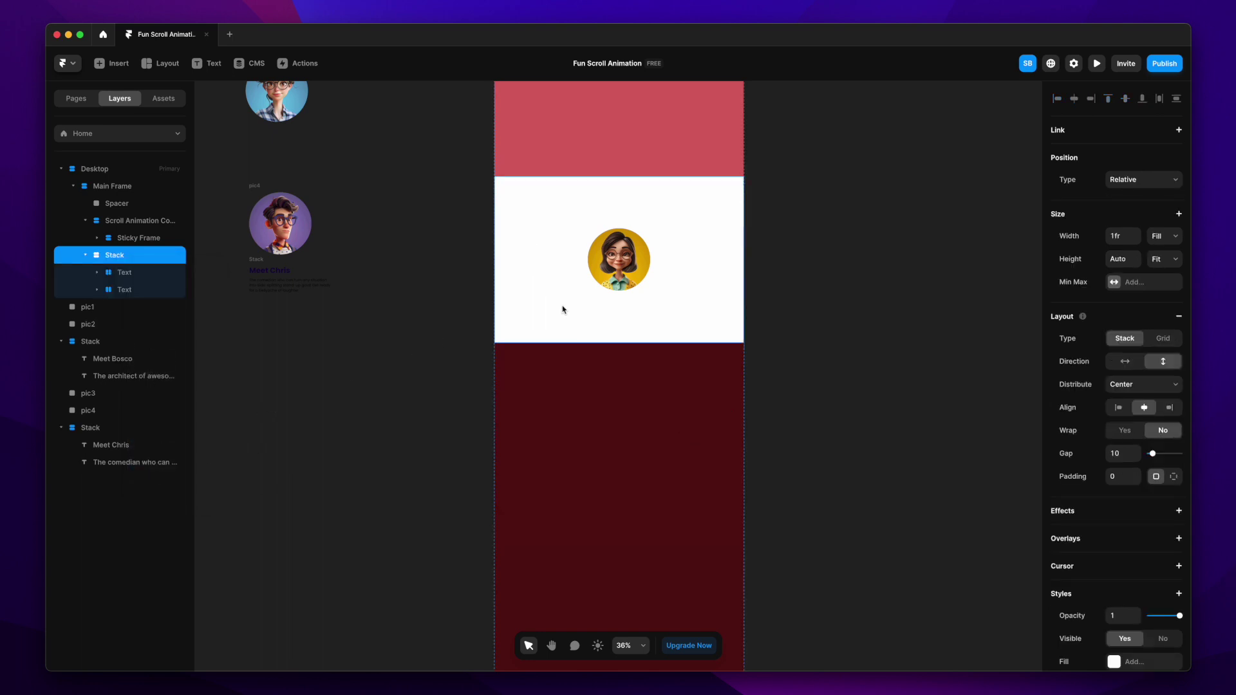
Rename the new stack around the two Text frames as Text and collapse it in the layer tree.
scroll(563, 309, down, 5)
click(122, 271)
double_click(124, 256)
text(Text)
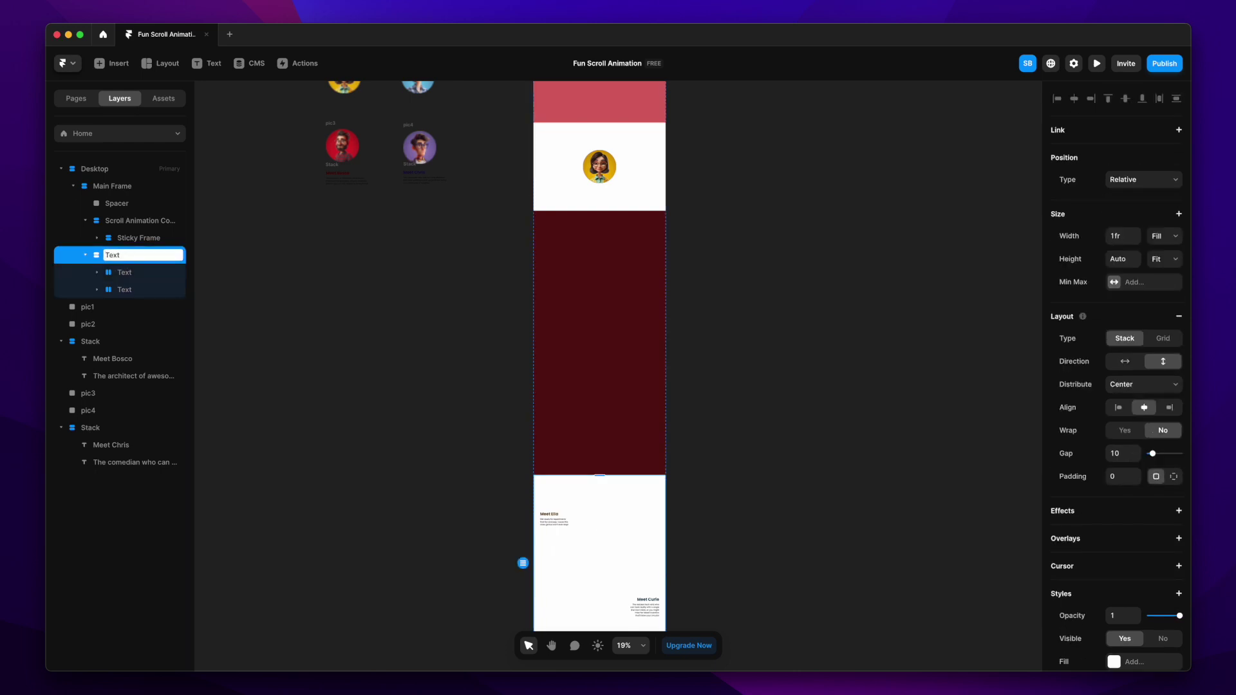
key(Return)
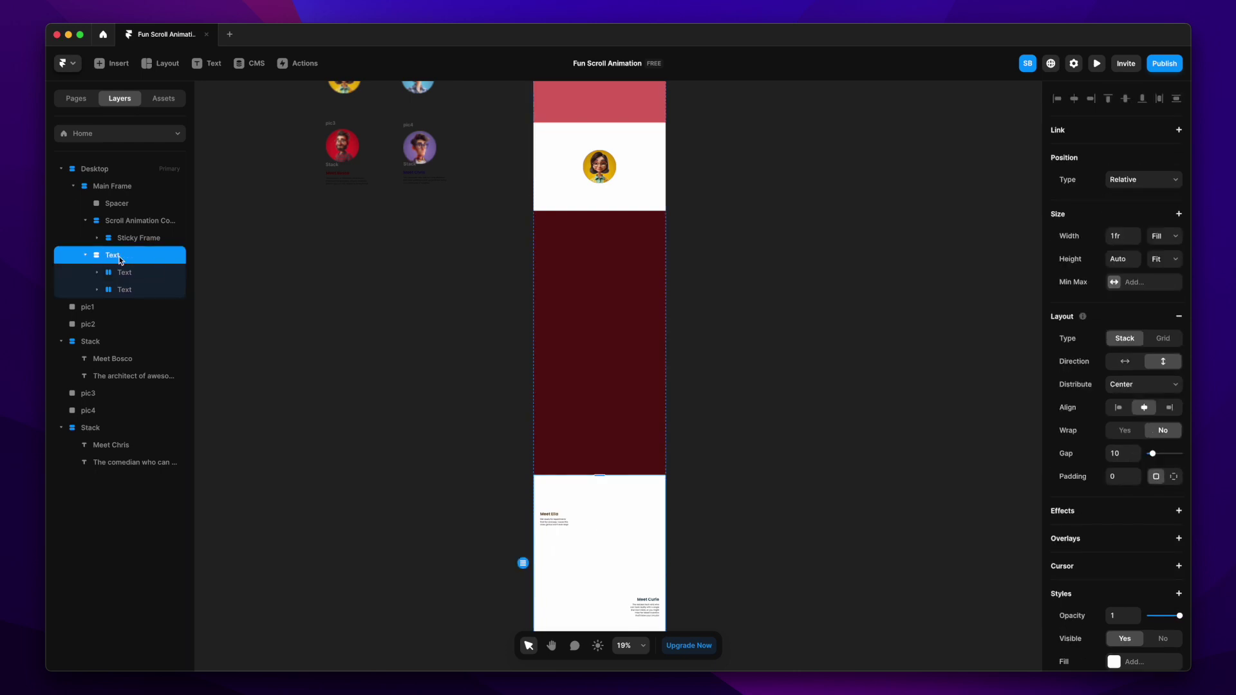
click(85, 255)
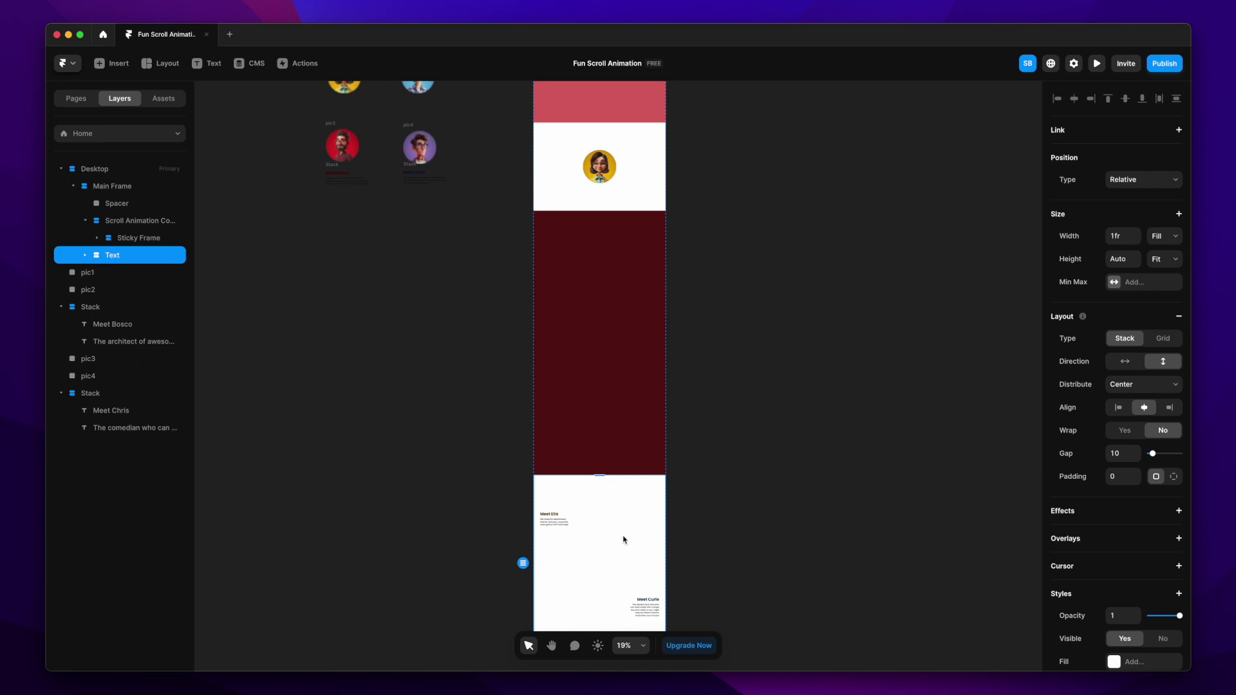
Make the outer Text stack absolutely positioned and place it 480 from the top of Main Frame.
drag(609, 495, 609, 406)
drag(608, 406, 612, 404)
click(1127, 175)
click(1127, 168)
drag(621, 326, 620, 153)
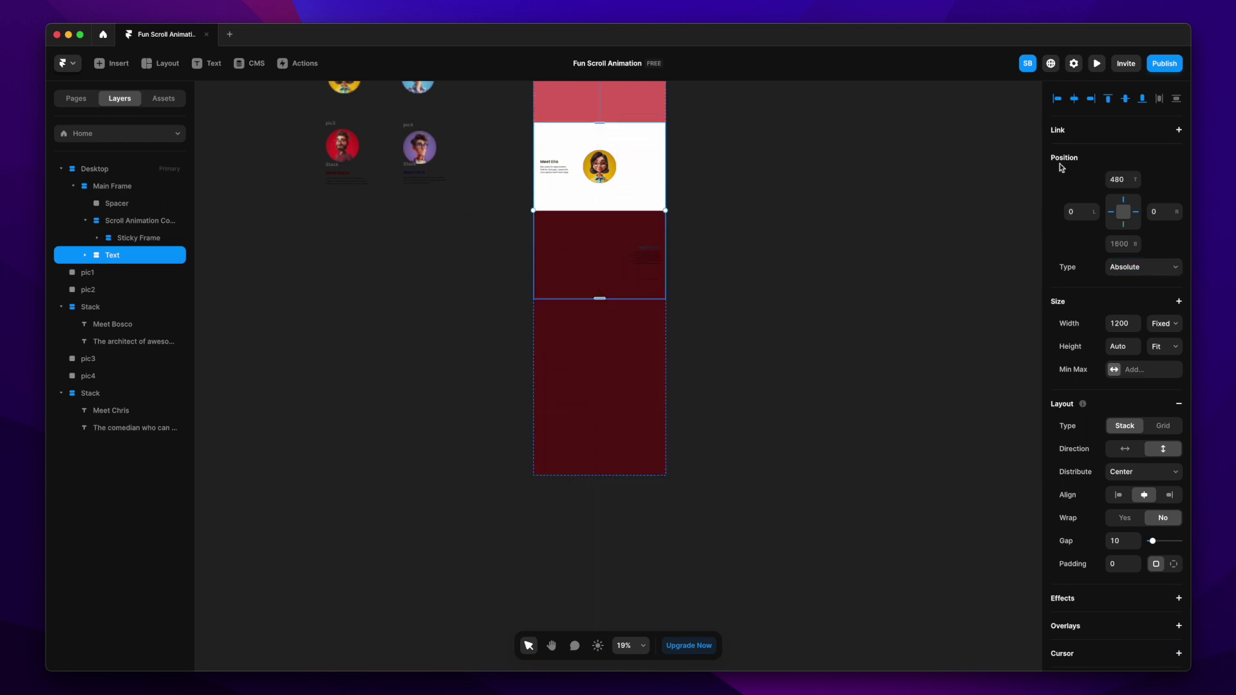
click(844, 226)
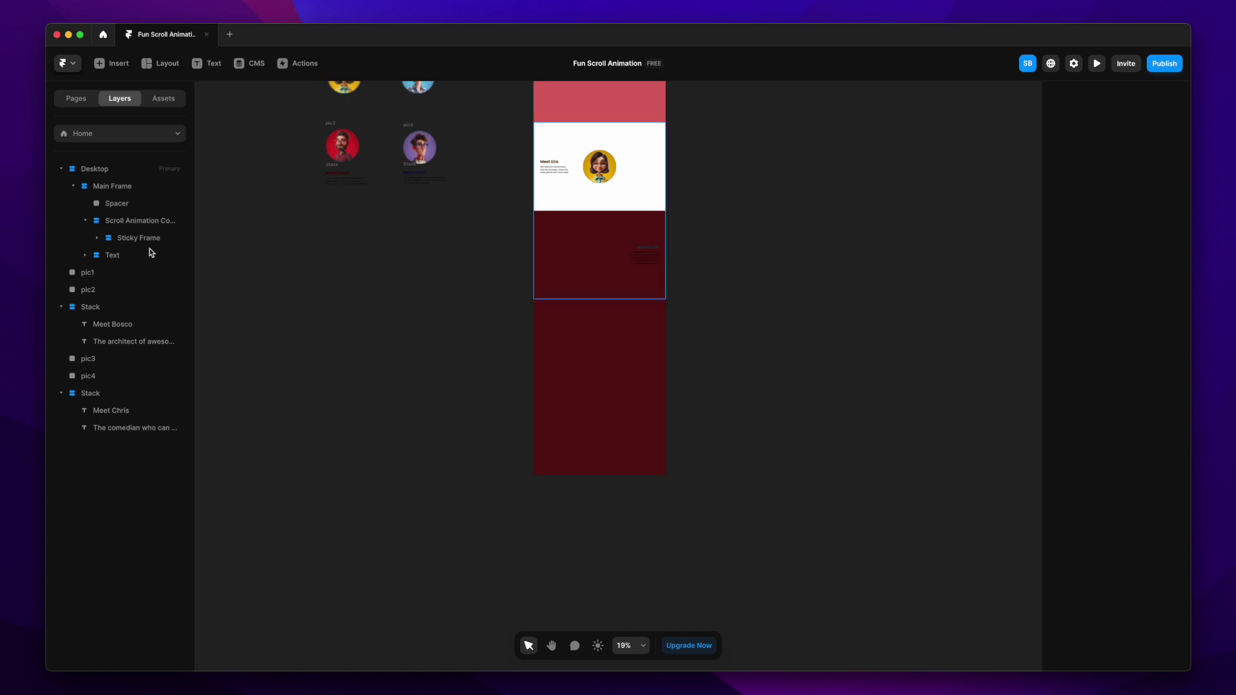
Duplicate the blue portrait's Text frame twice inside the outer Text stack.
scroll(580, 349, up, 2)
click(580, 350)
key(super+d)
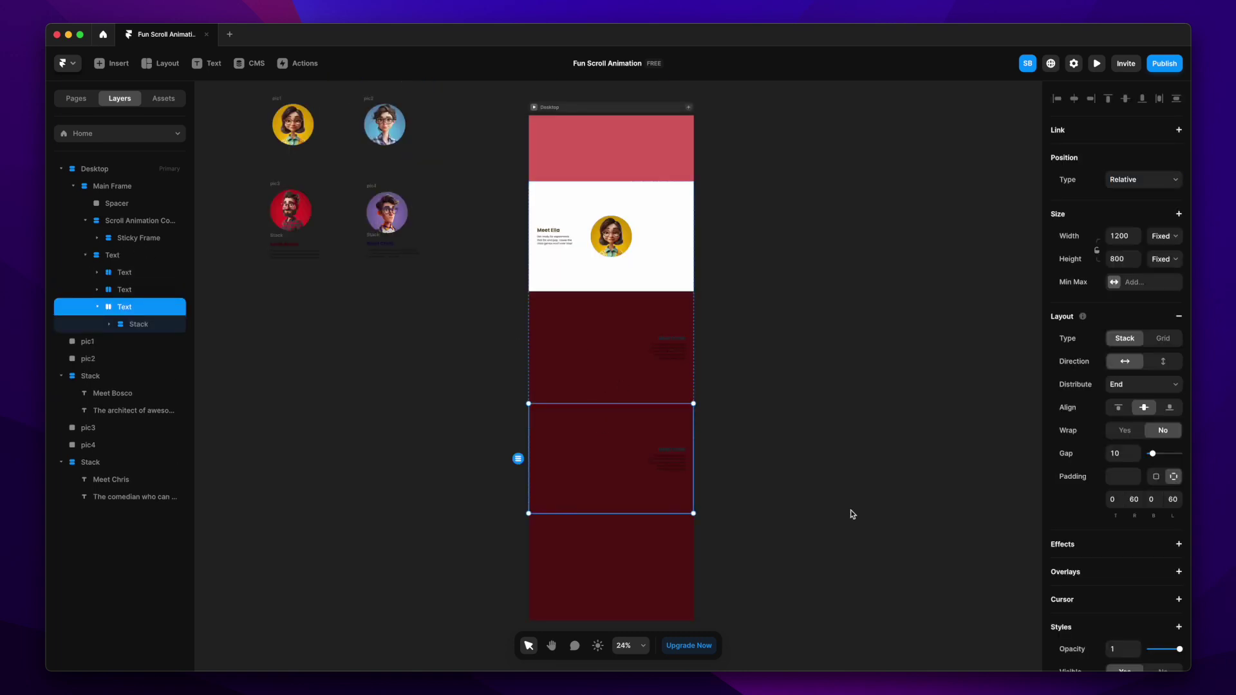
key(super+d)
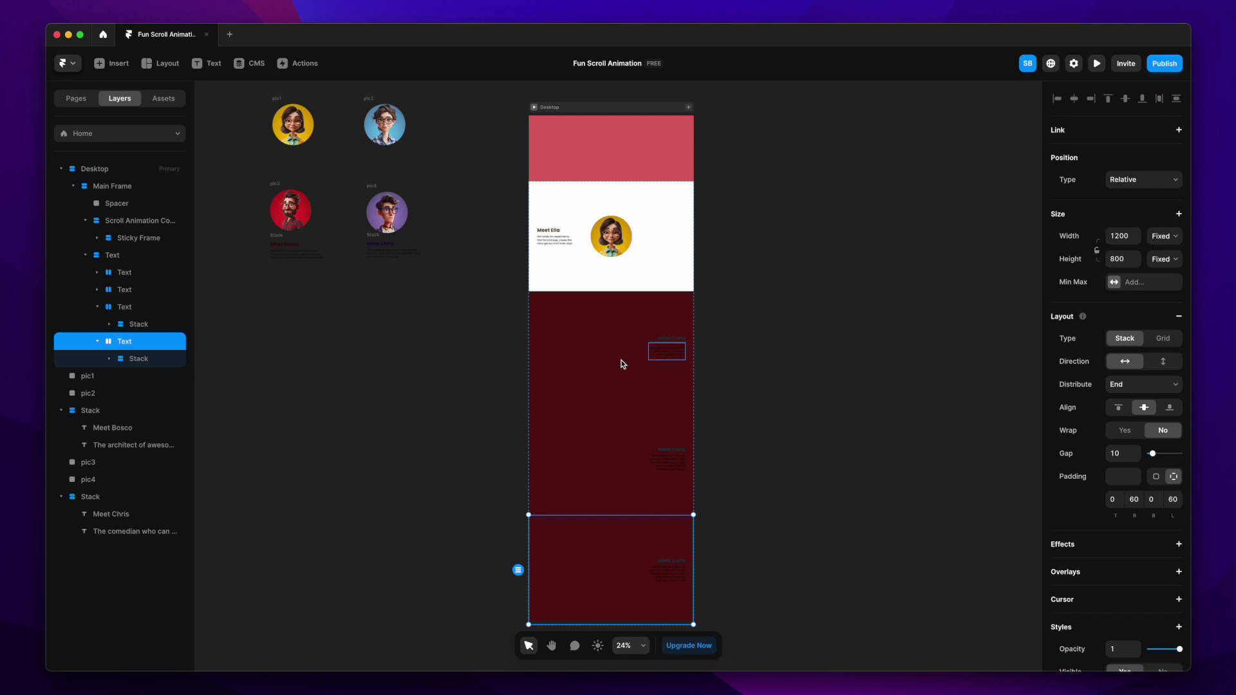
Set the gap of the outer Text stack to 0.
click(153, 257)
click(1123, 541)
text(0)
key(Return)
click(715, 378)
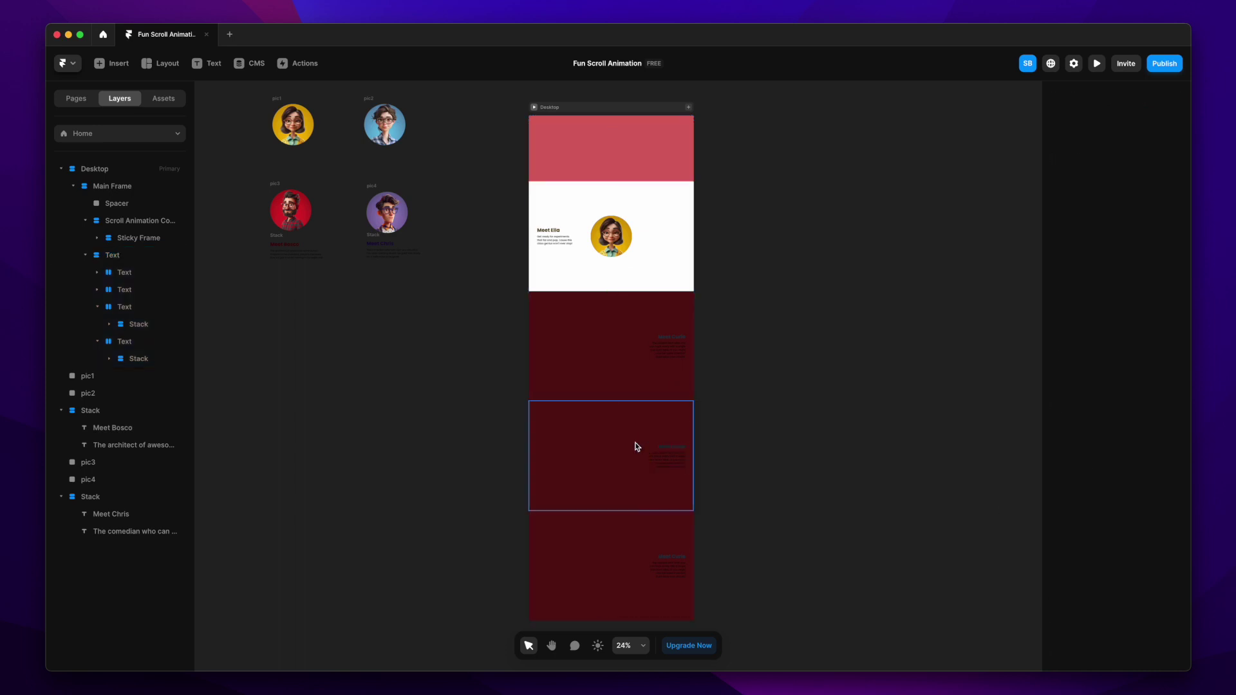
Set the third Text frame's distribution to Start.
click(637, 447)
scroll(629, 477, up, 5)
click(1134, 384)
click(1128, 366)
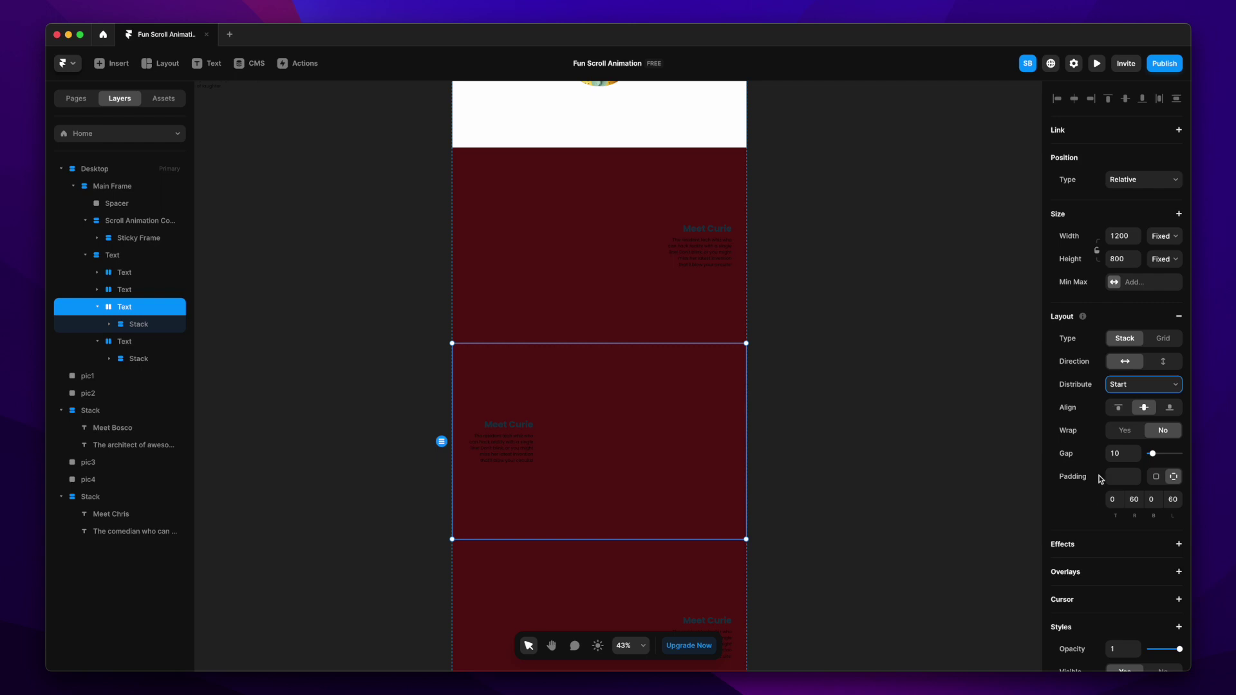
Align the contents of the third Text frame's inner stack to the left.
scroll(1101, 480, down, 5)
double_click(518, 451)
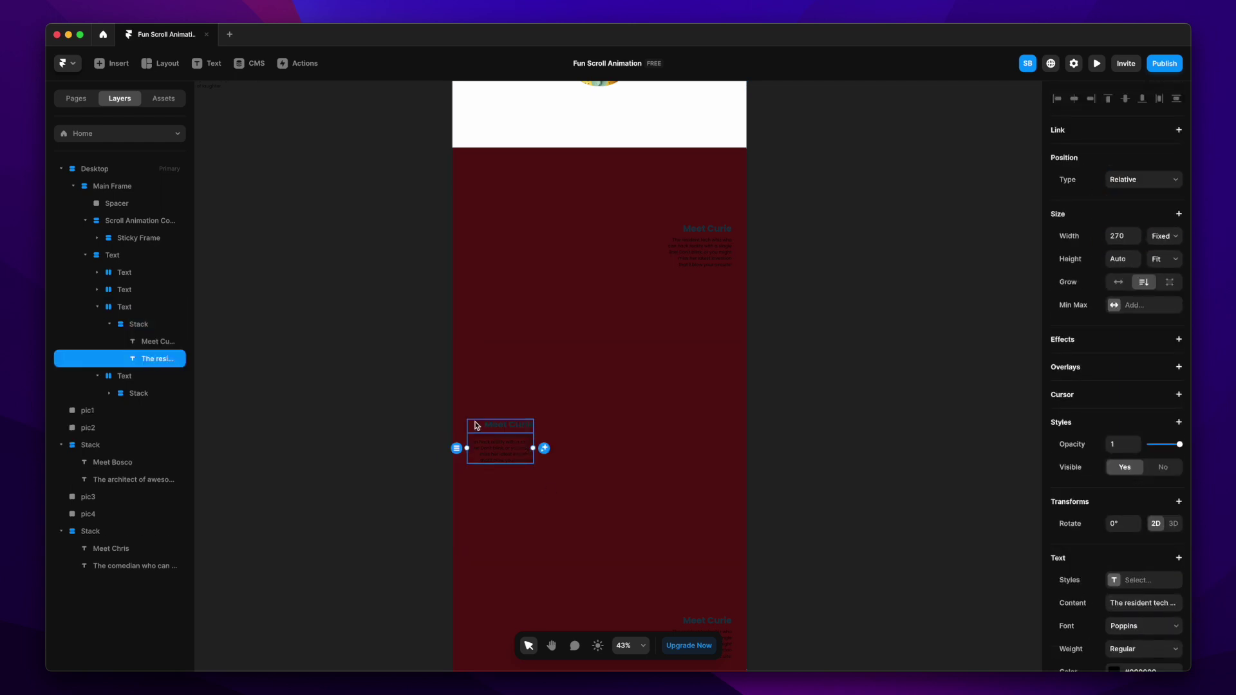
key(Escape)
click(1143, 418)
click(1119, 411)
click(994, 497)
scroll(994, 497, down, 3)
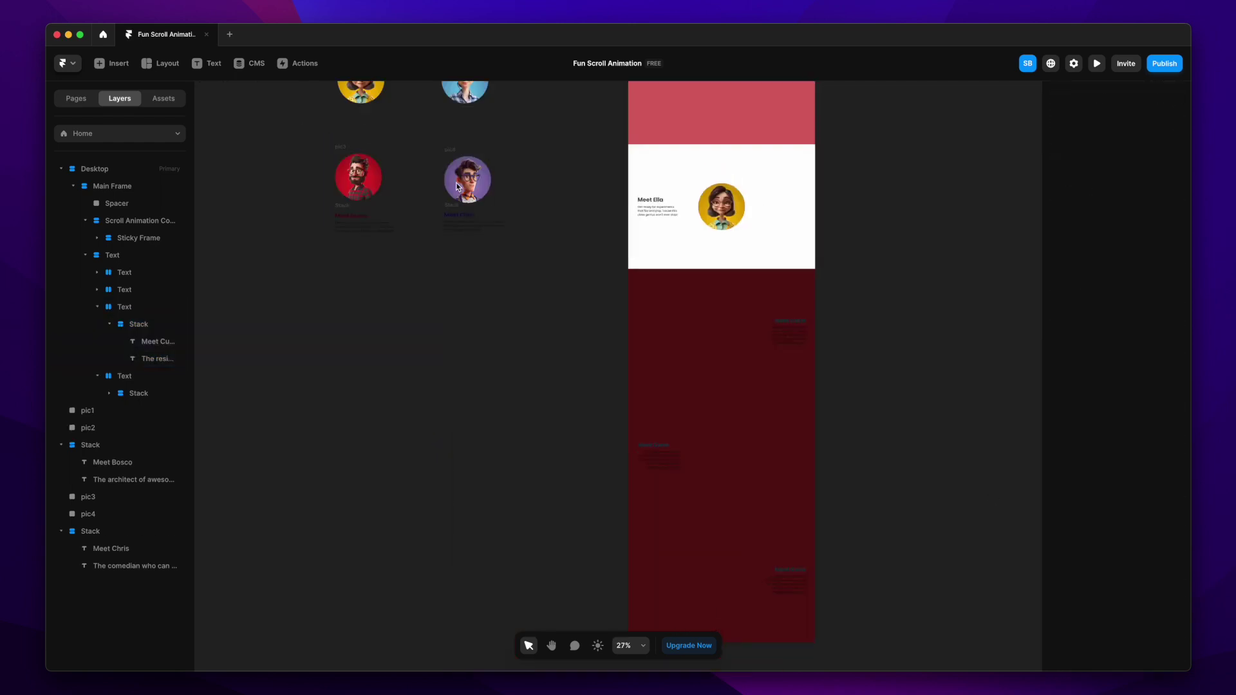
Move the purple portrait's heading and description stack into the second Text frame and set its description width to 270.
scroll(457, 187, down, 2)
scroll(372, 205, up, 3)
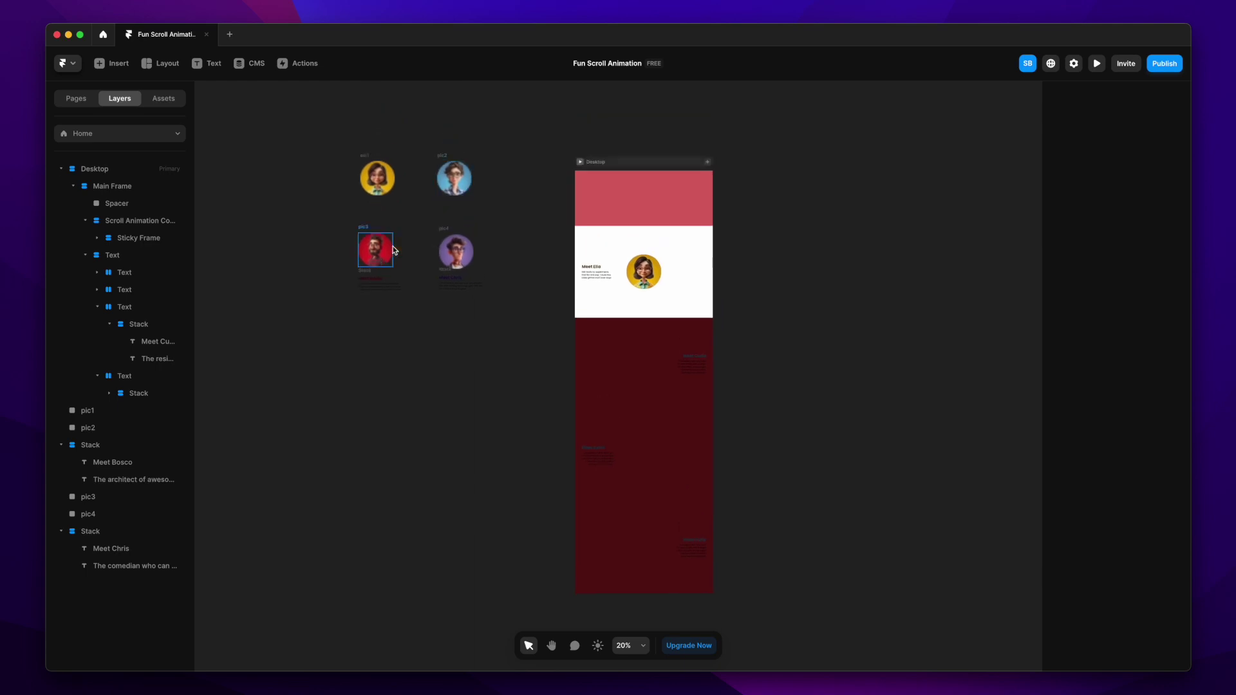
scroll(678, 375, up, 1)
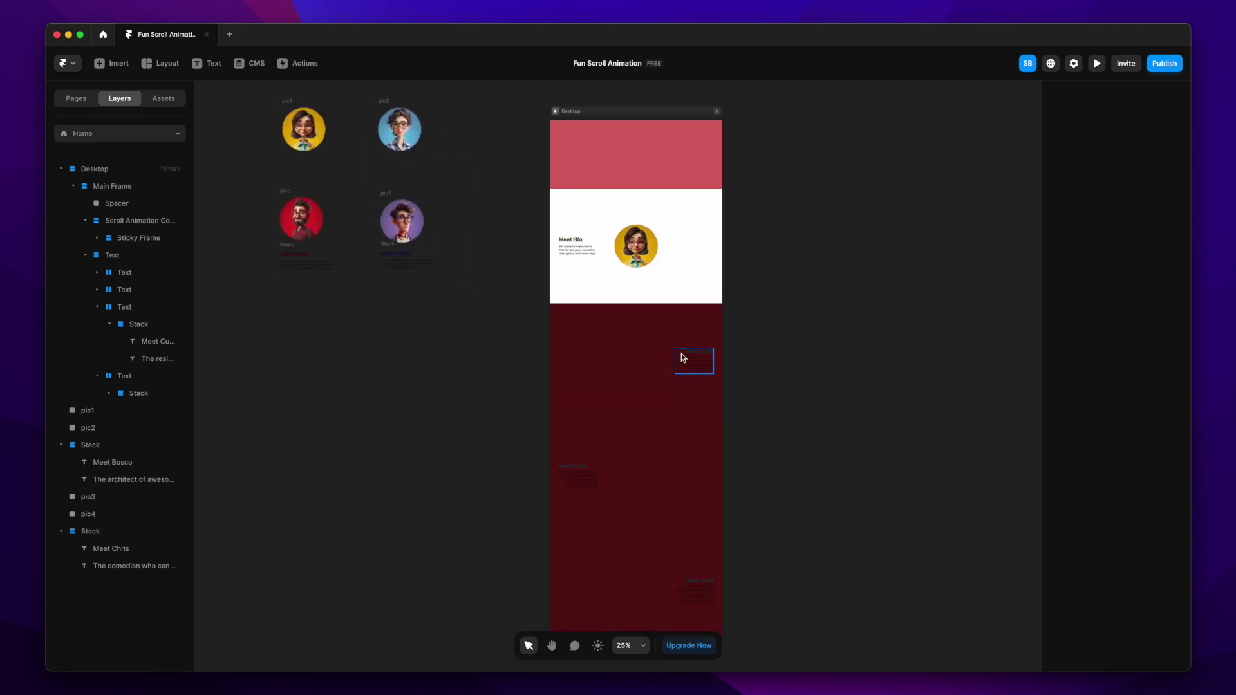
click(687, 359)
click(163, 98)
click(1118, 504)
scroll(579, 386, down, 5)
scroll(629, 364, up, 5)
scroll(629, 364, up, 2)
click(754, 372)
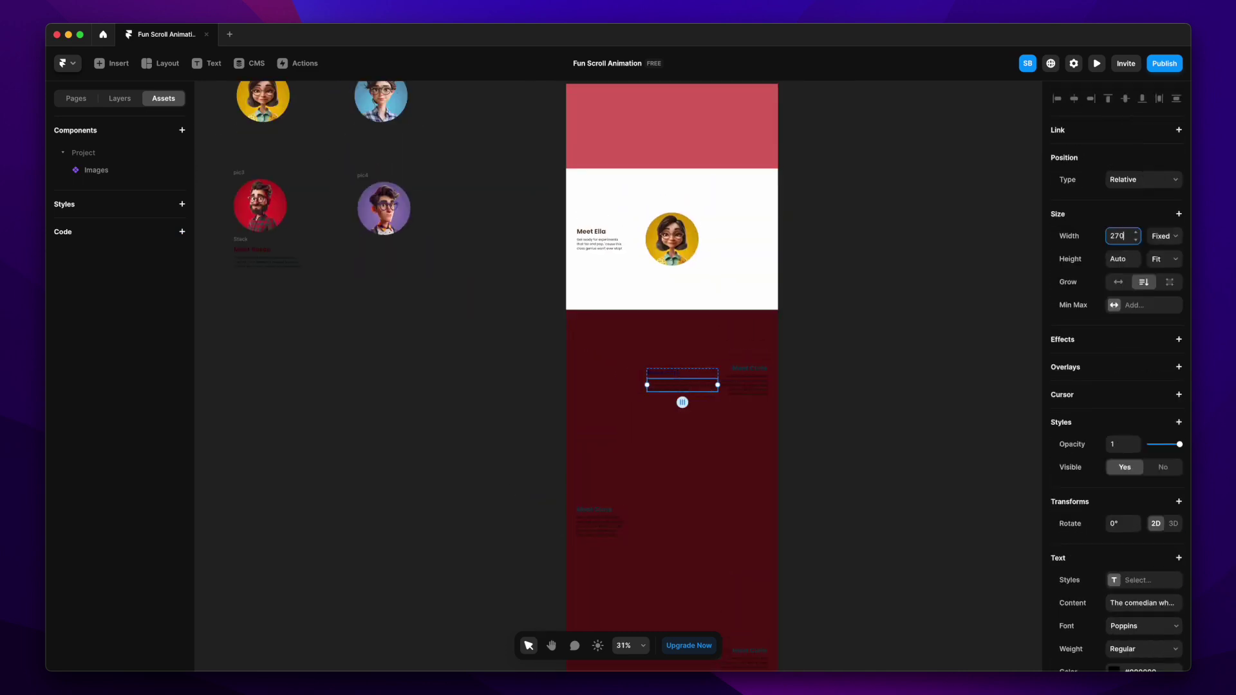
Delete the blue portrait's stack from the second Text frame and right-align the purple portrait's description.
key(Escape)
click(727, 376)
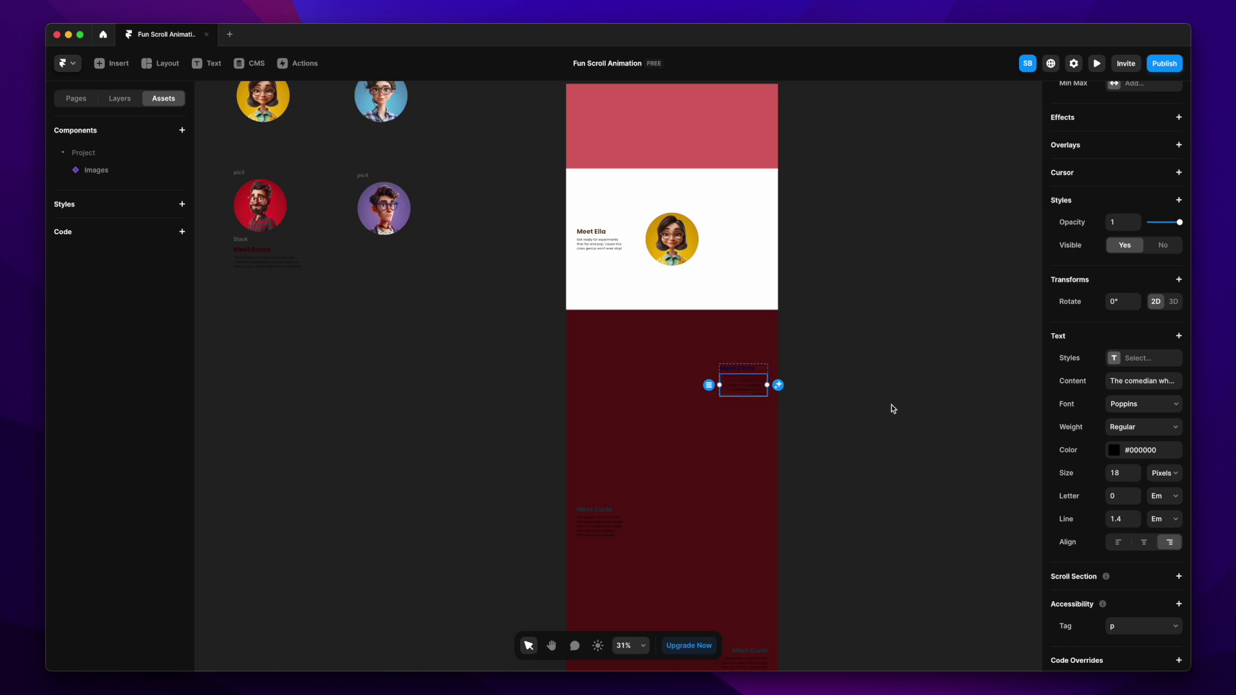
key(Escape)
key(Escape)
Move the red portrait's heading and description stack into the last Text frame, narrow its description and right-align its contents.
scroll(759, 470, down, 2)
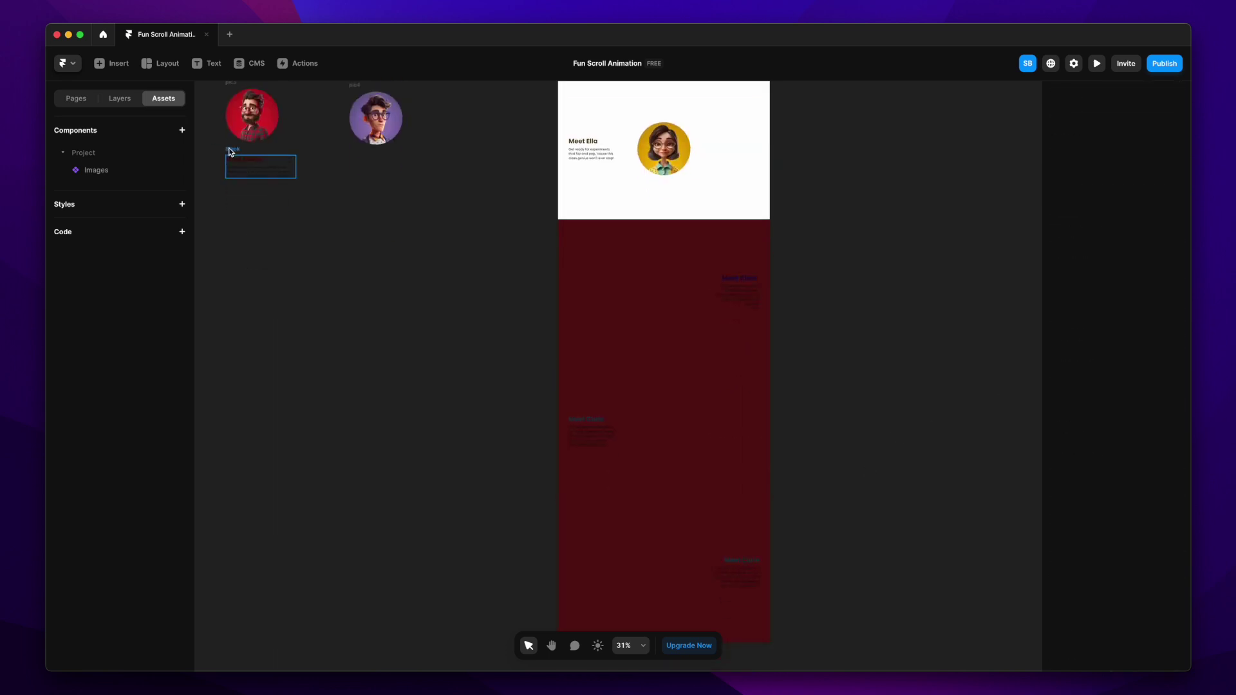
click(678, 534)
scroll(703, 593, down, 1)
scroll(704, 593, up, 3)
click(663, 505)
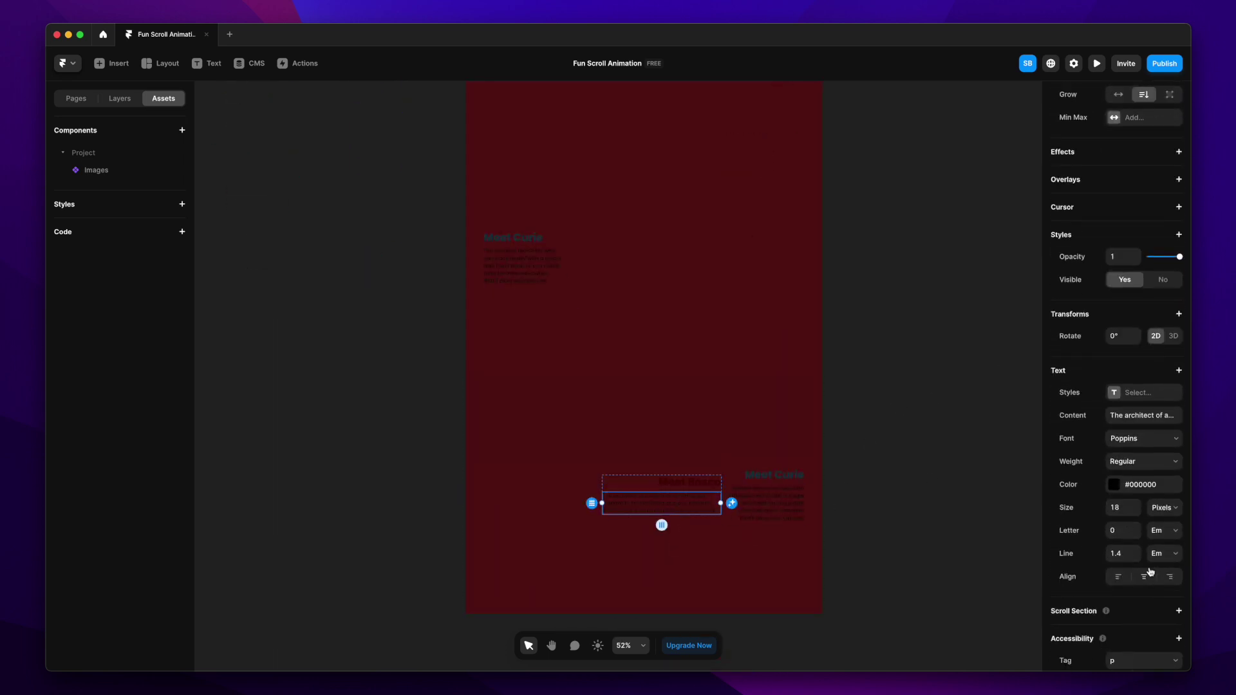
scroll(1118, 210, up, 3)
click(1122, 237)
click(877, 295)
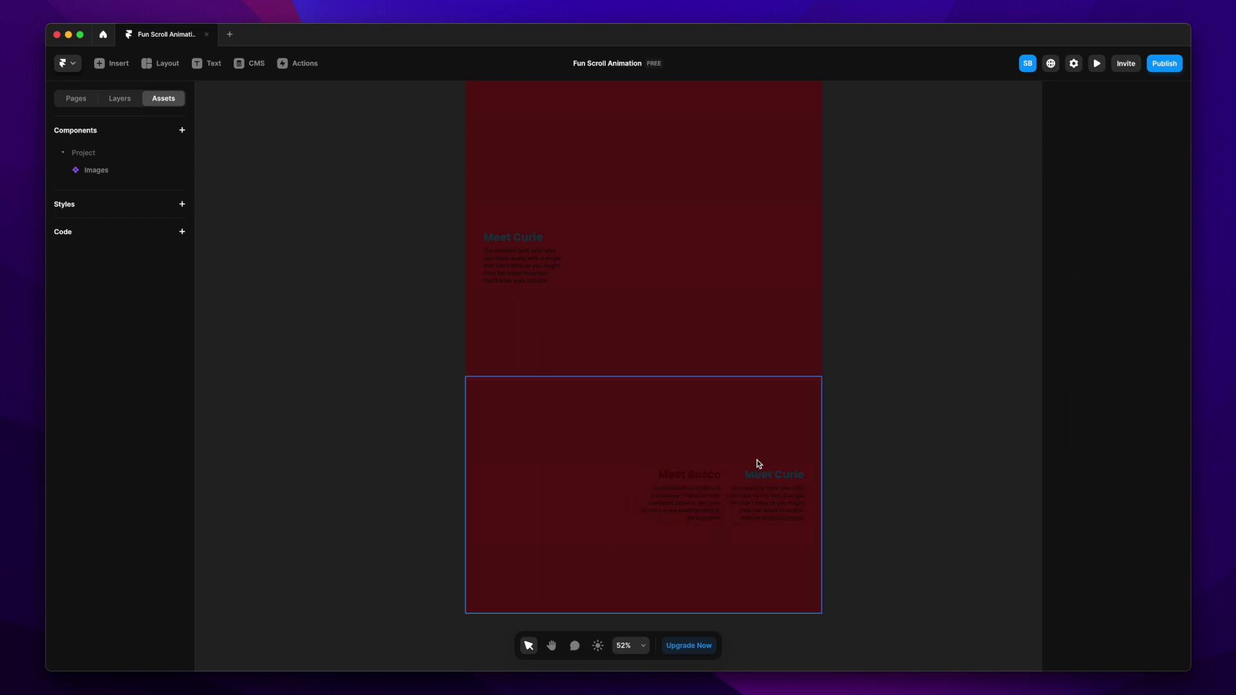
Delete the leftover blue portrait's stack from the last Text frame and bring up the page's layer tree.
click(745, 473)
click(889, 472)
scroll(889, 472, down, 5)
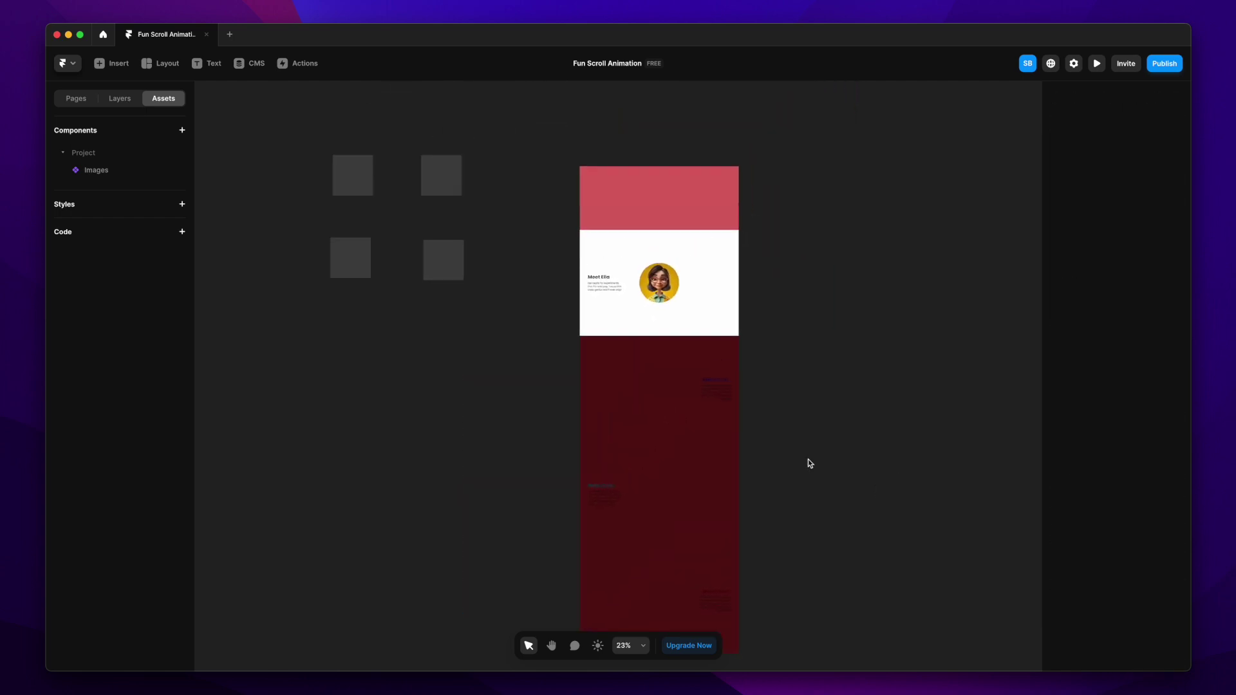
click(120, 99)
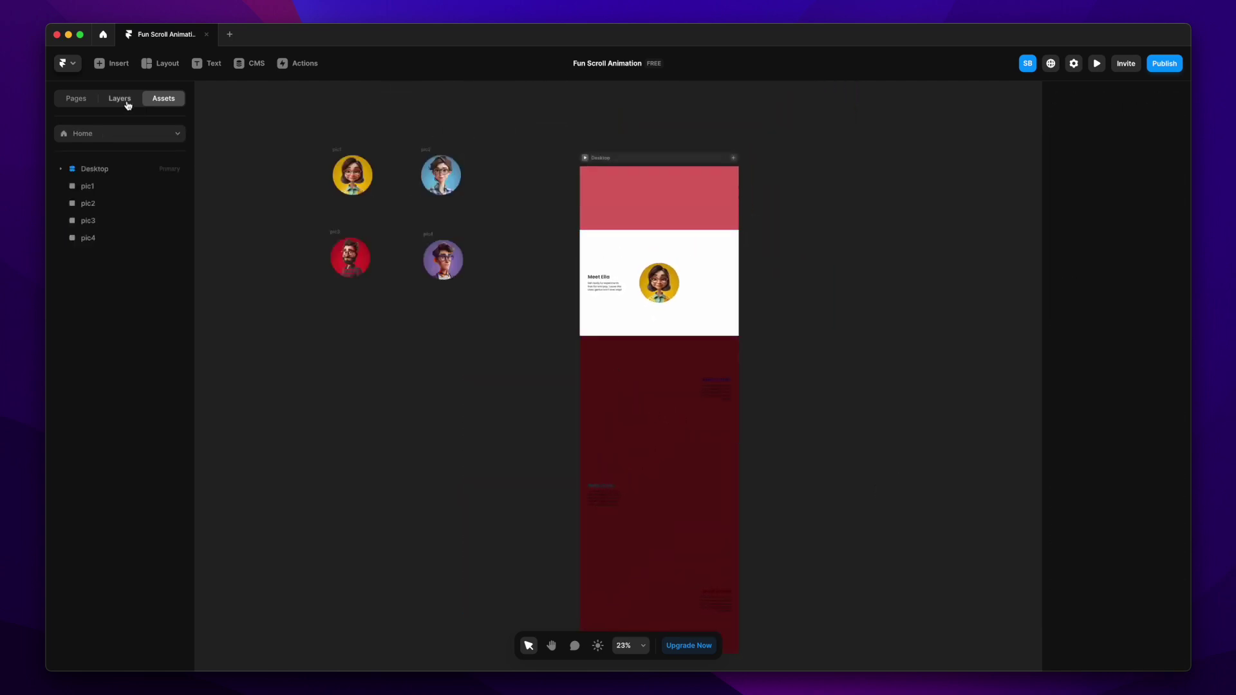
Remove the fill colours from the Spacer and the scroll animation container inside the Main Frame.
click(62, 169)
click(74, 186)
click(122, 203)
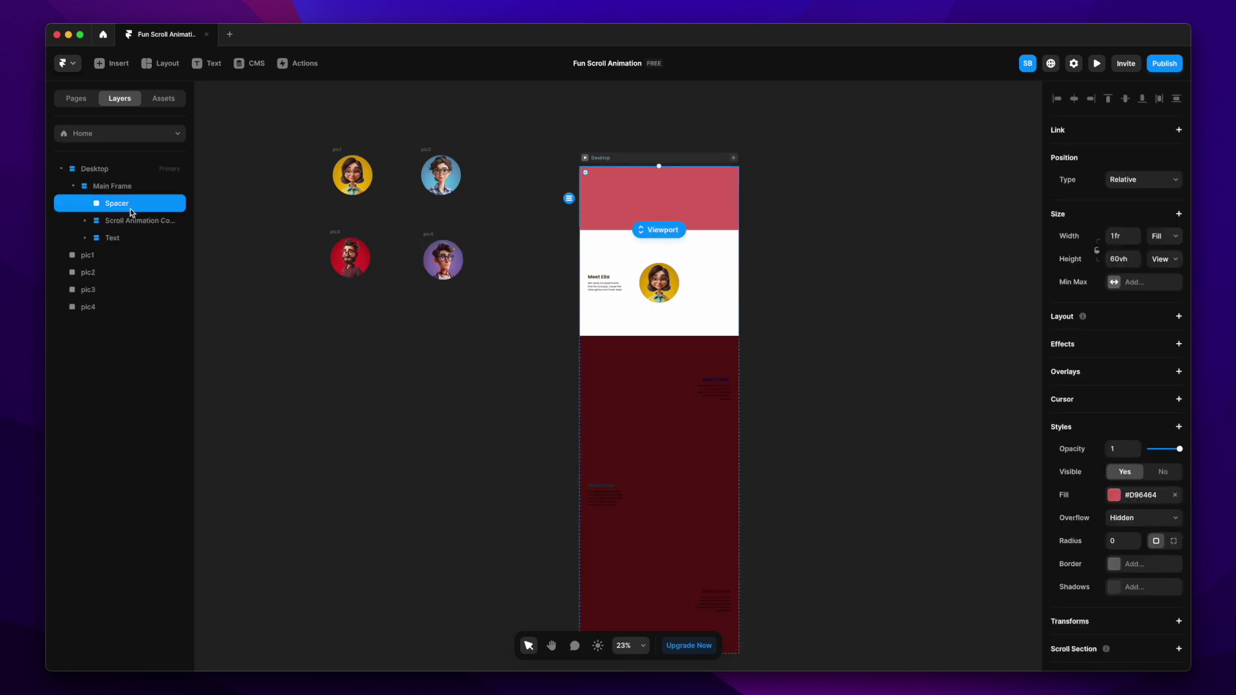
click(1175, 495)
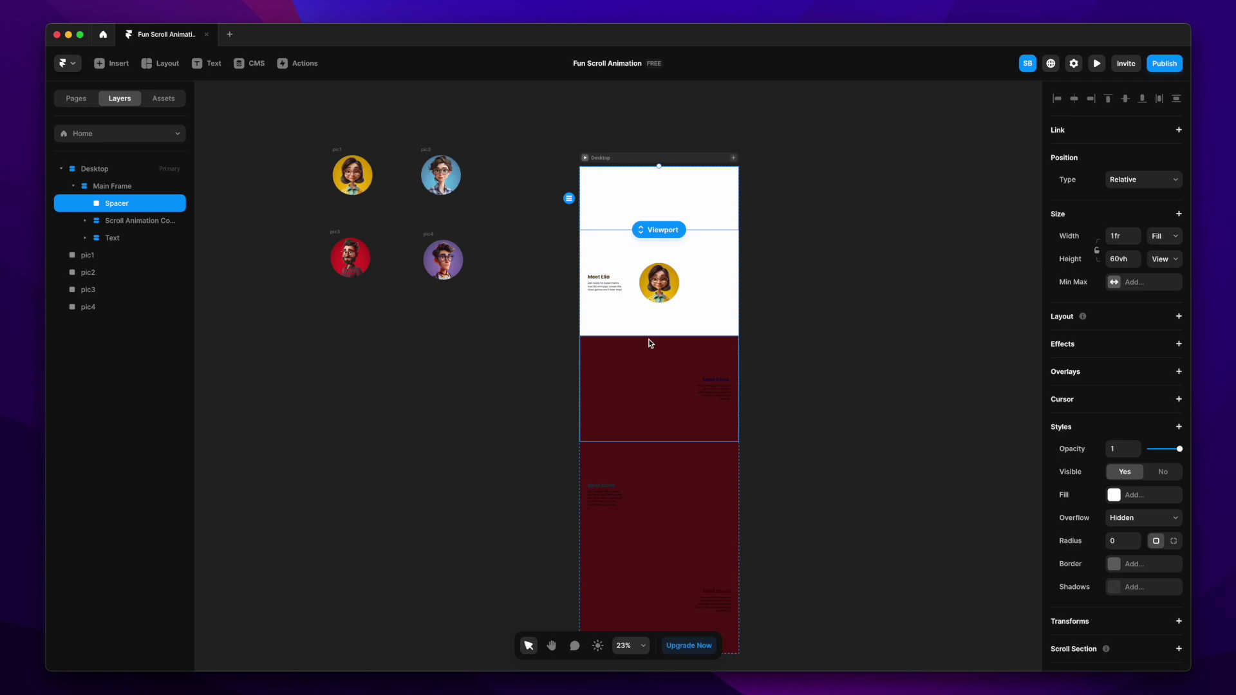
click(155, 221)
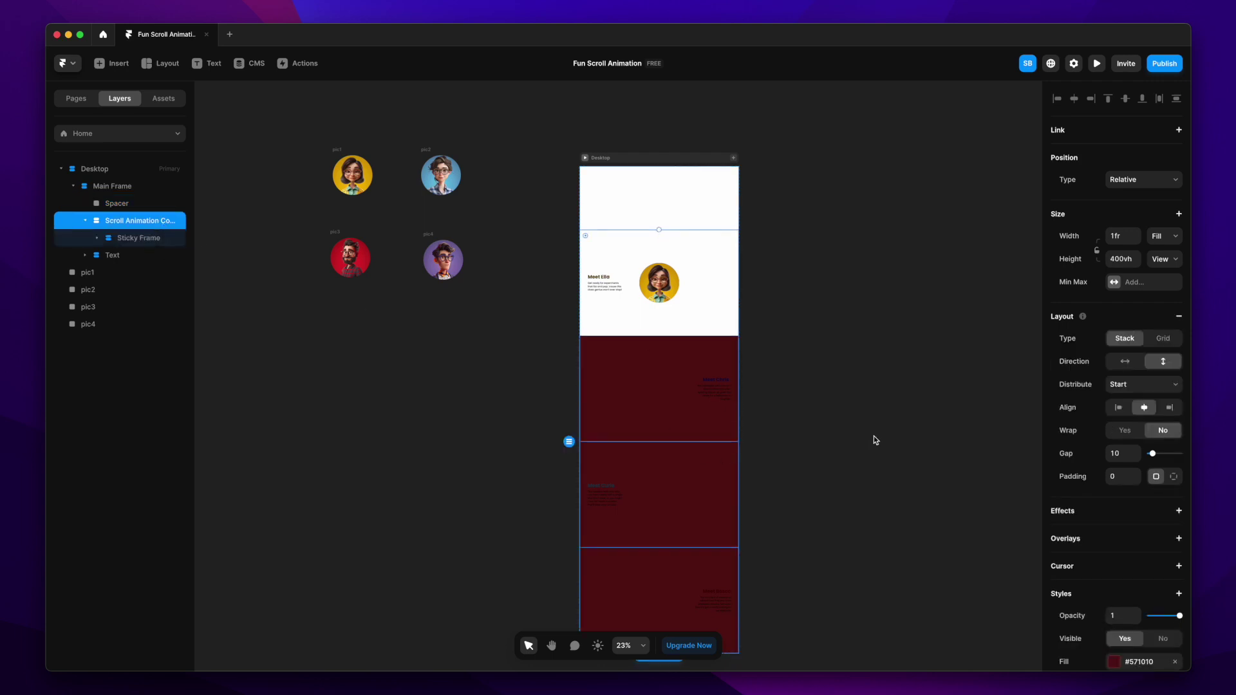
scroll(1152, 567, down, 3)
click(1175, 576)
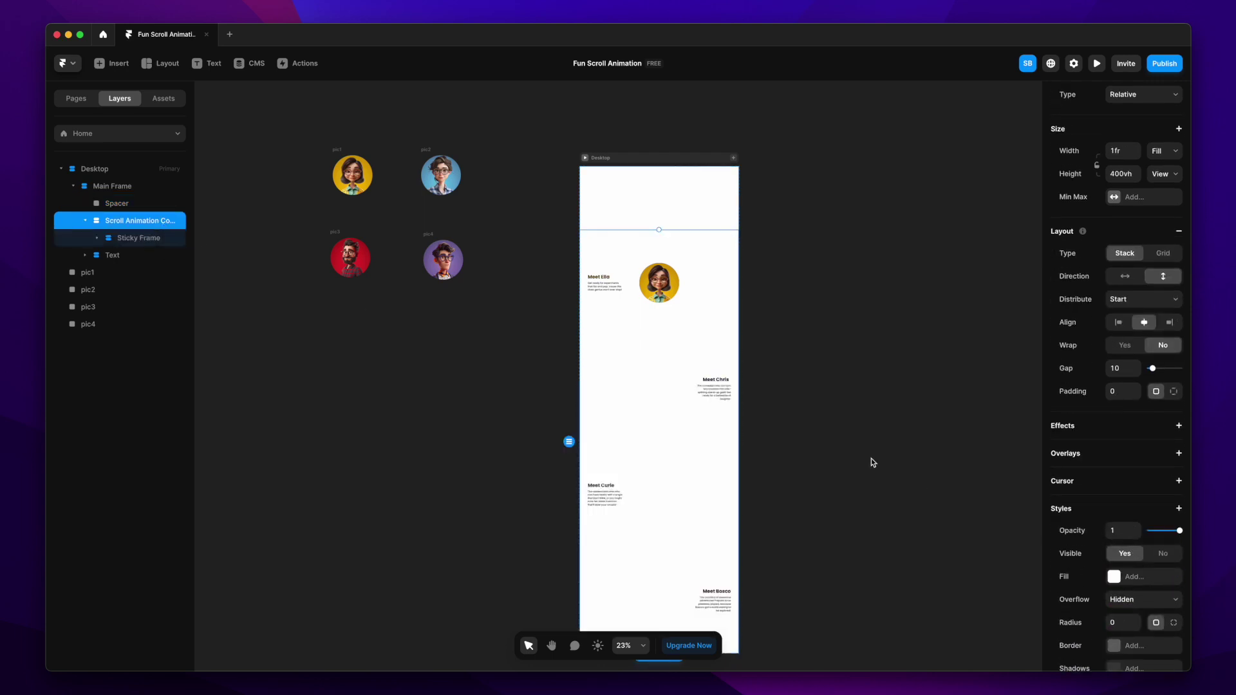
Draw a frame about 1218 by 126 over the upper part of the page and line it up with the page's width.
scroll(816, 520, down, 3)
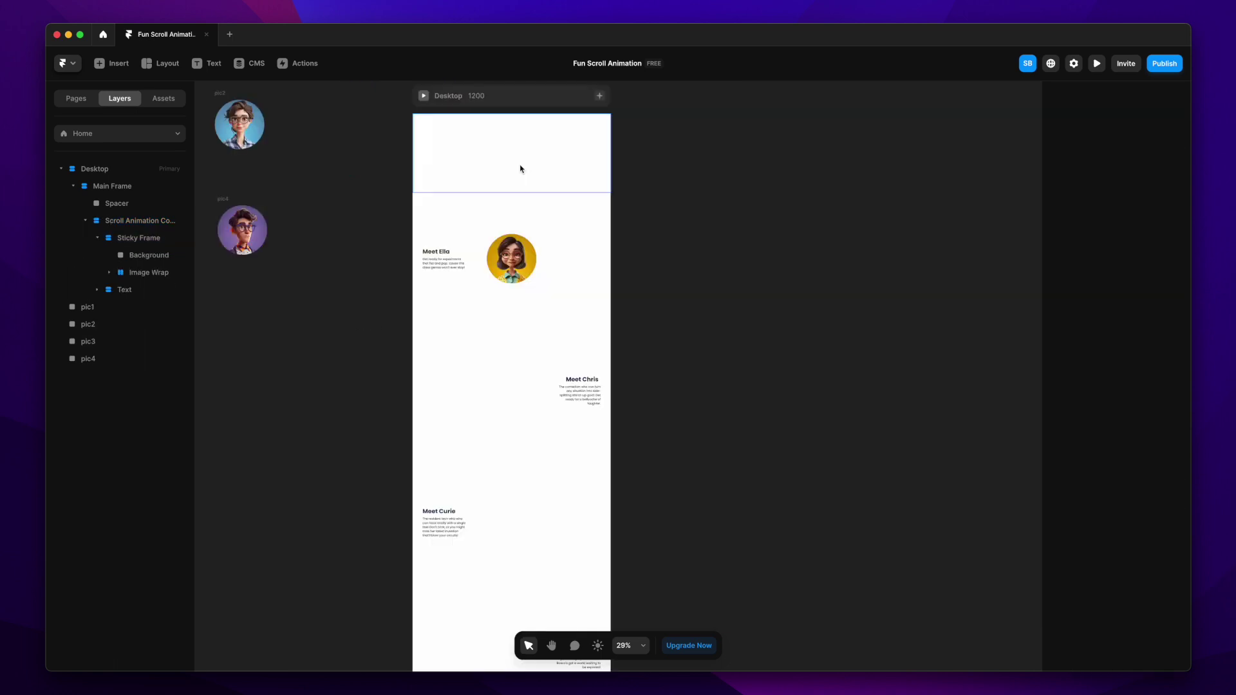
key(f)
mouse_move(431, 143)
mouse_down()
mouse_move(477, 160)
mouse_move(632, 164)
mouse_up()
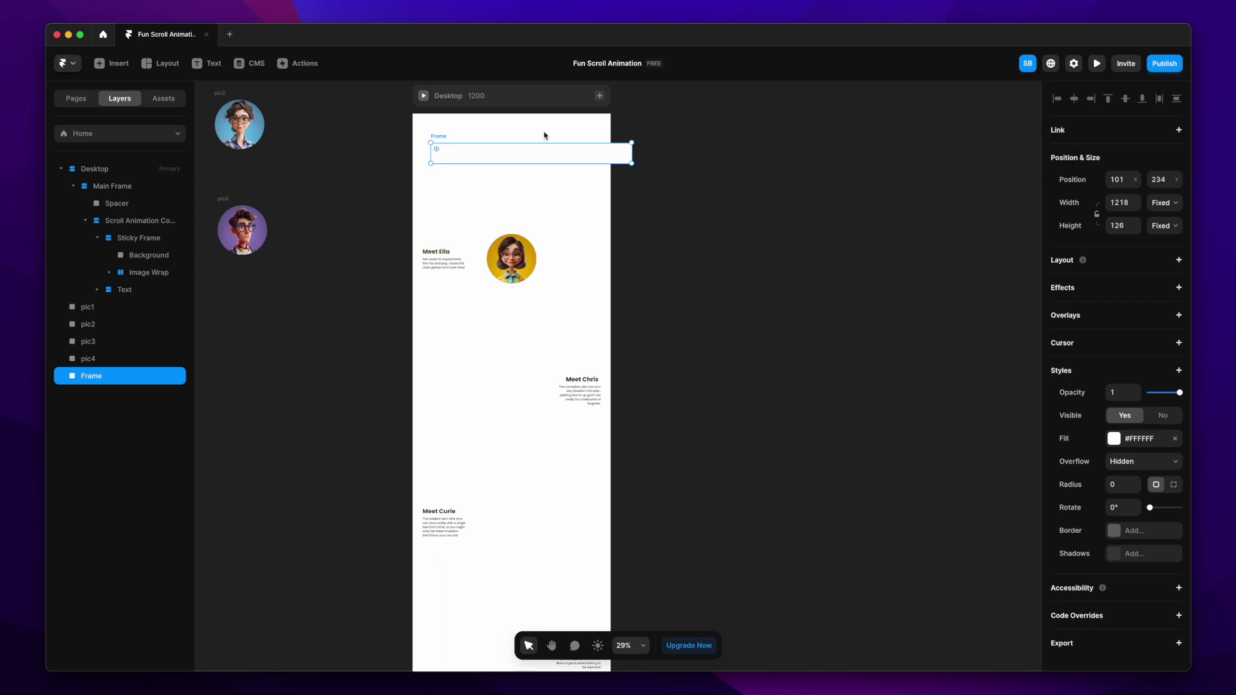
drag(505, 155, 487, 156)
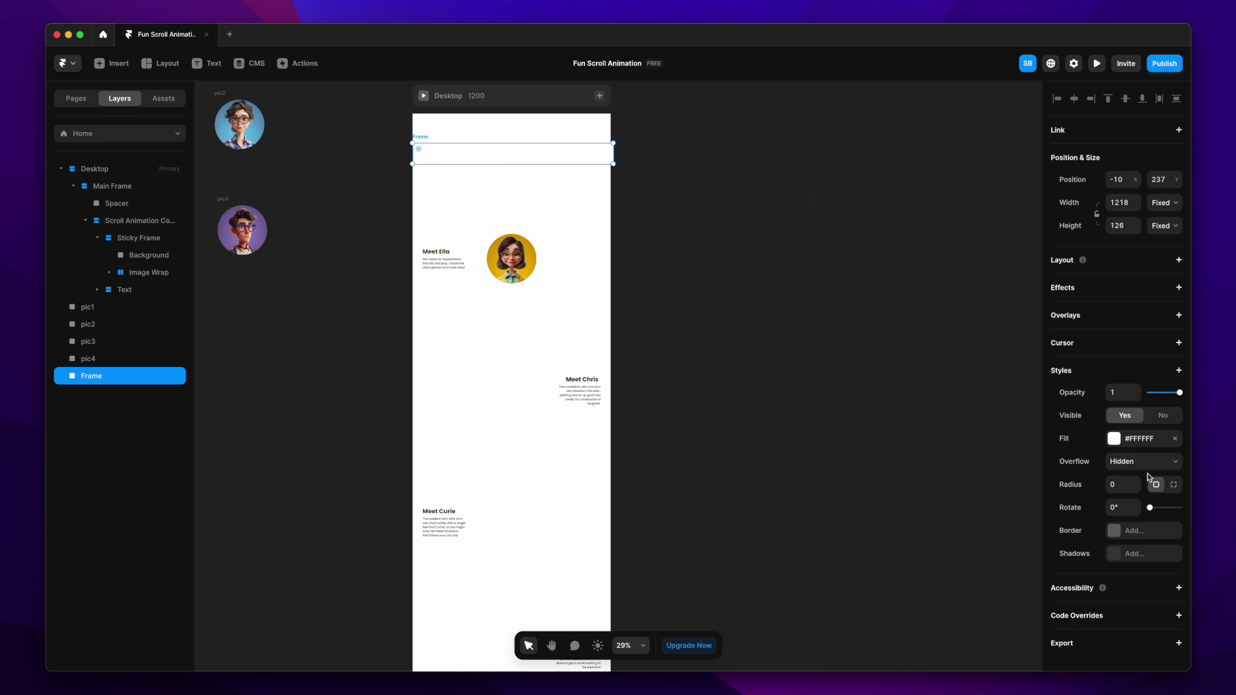
Fill the new frame with green #39BF45.
click(1113, 439)
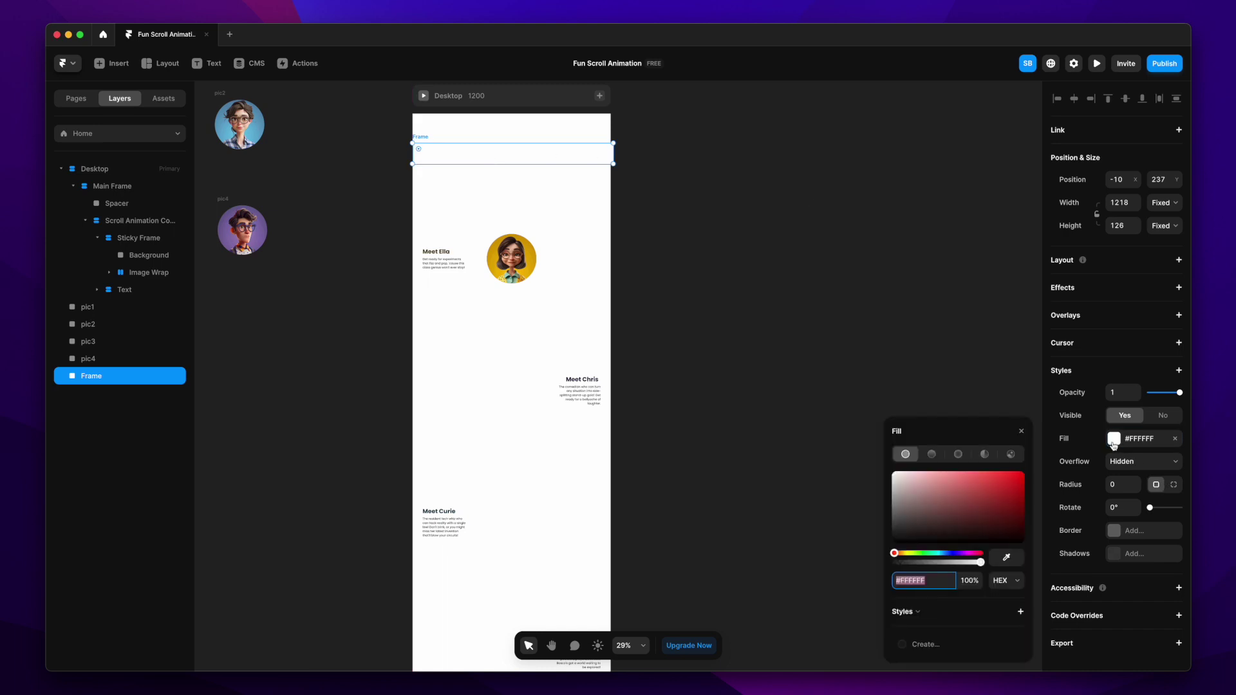
click(926, 555)
click(986, 495)
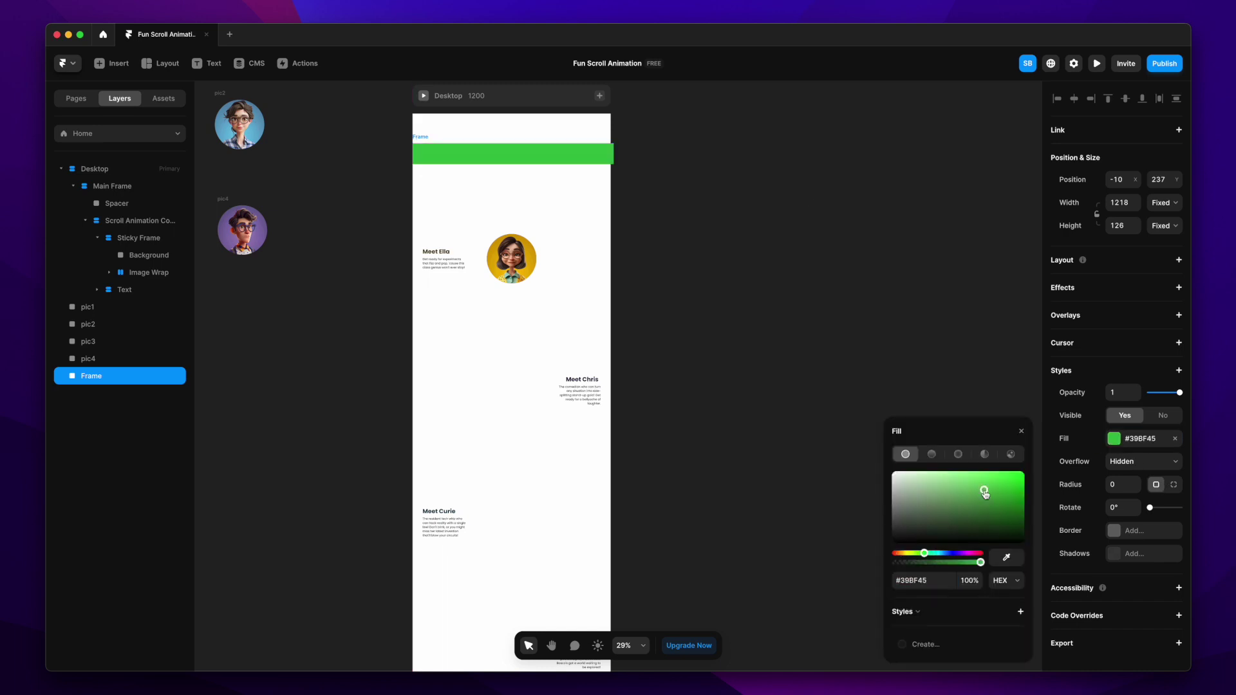
click(804, 311)
click(466, 149)
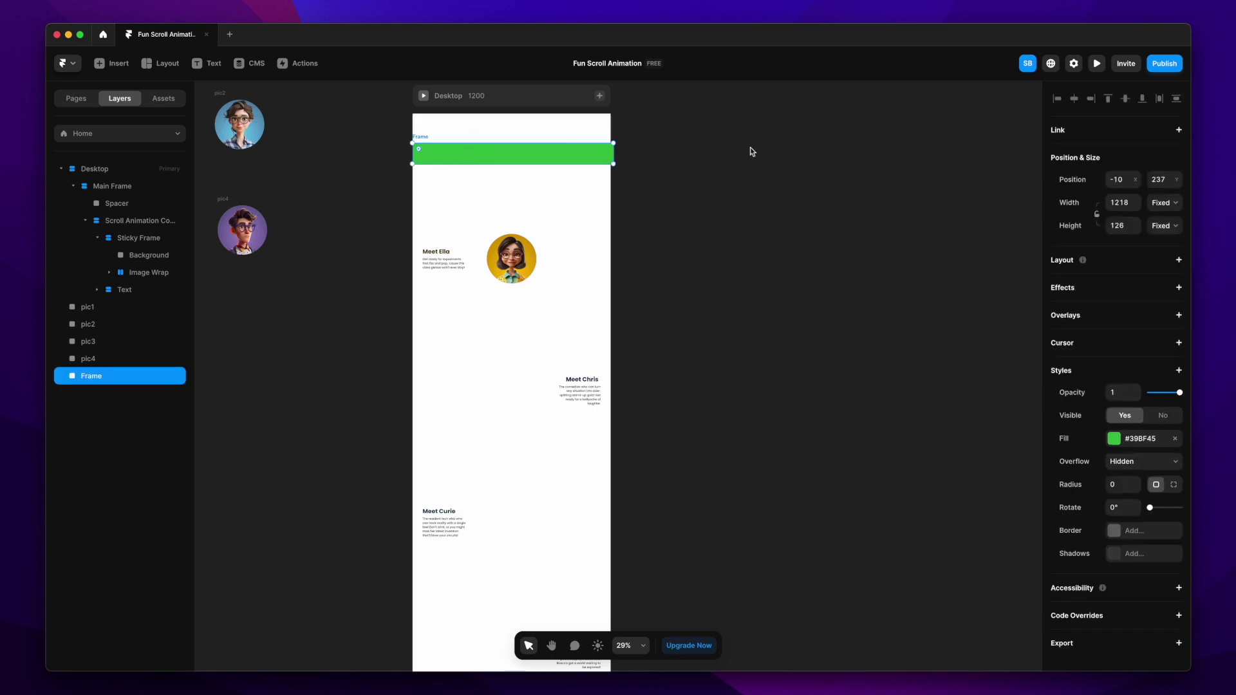
Move the green frame into the Main Frame as its last layer and rename it Halfturn 1.
drag(120, 381, 130, 184)
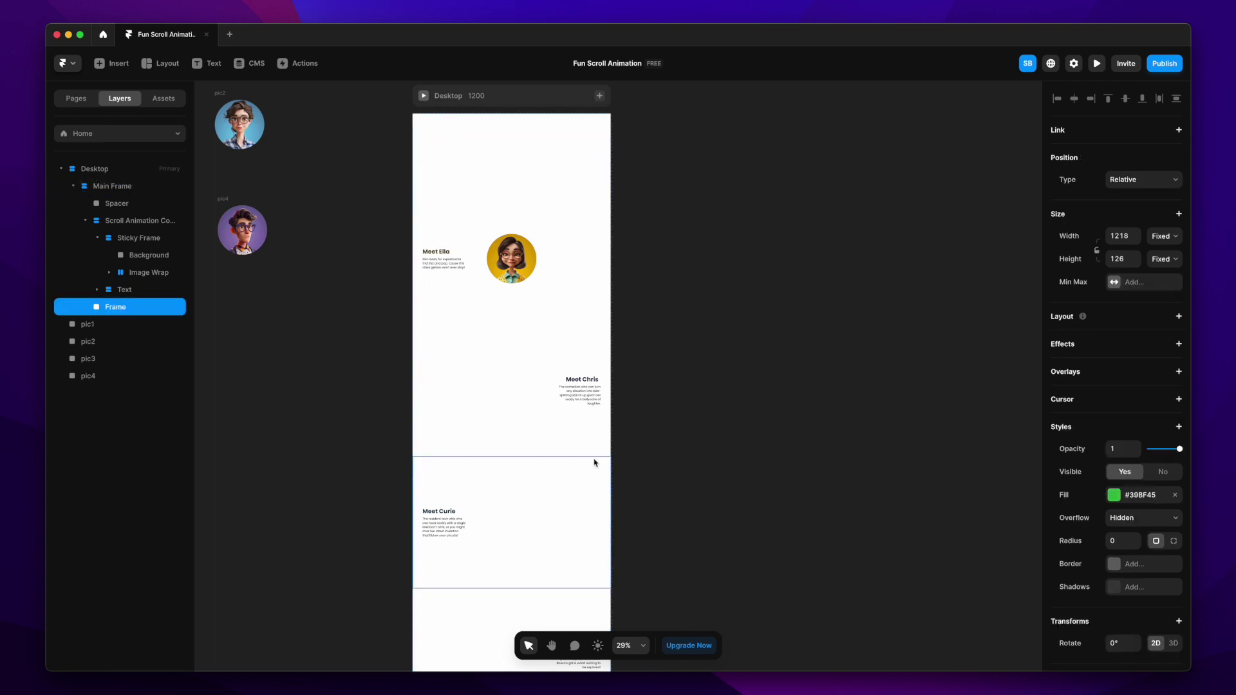
scroll(594, 462, down, 5)
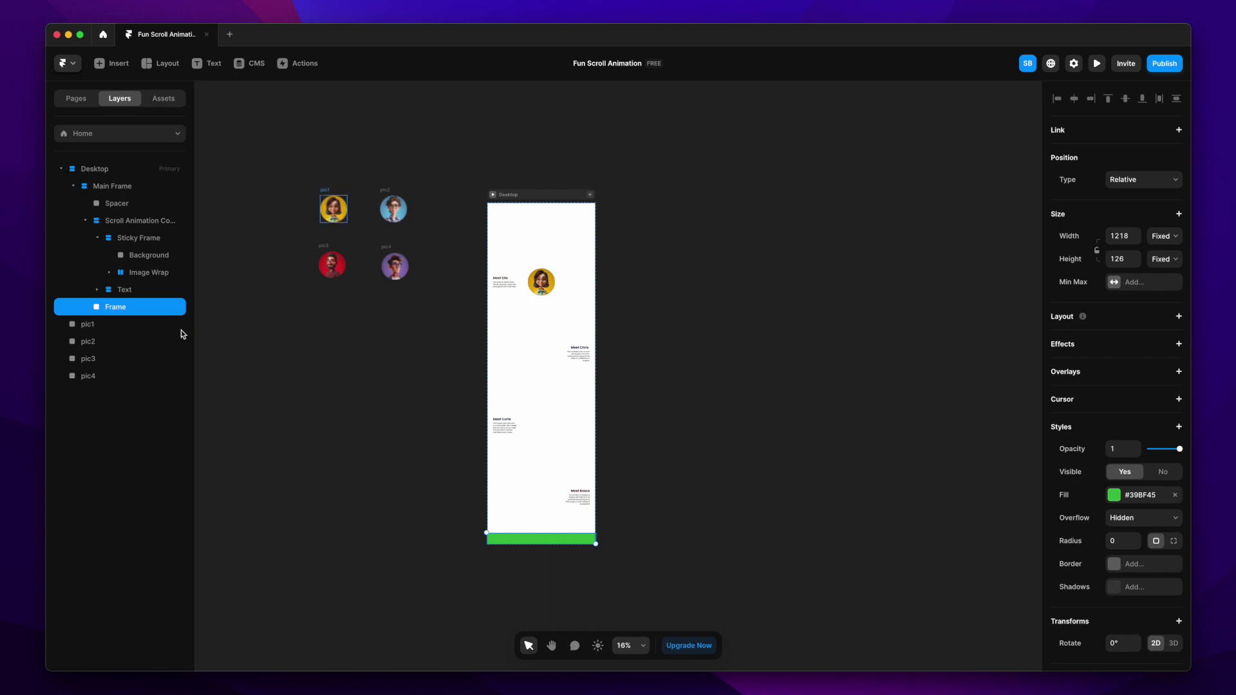
double_click(125, 308)
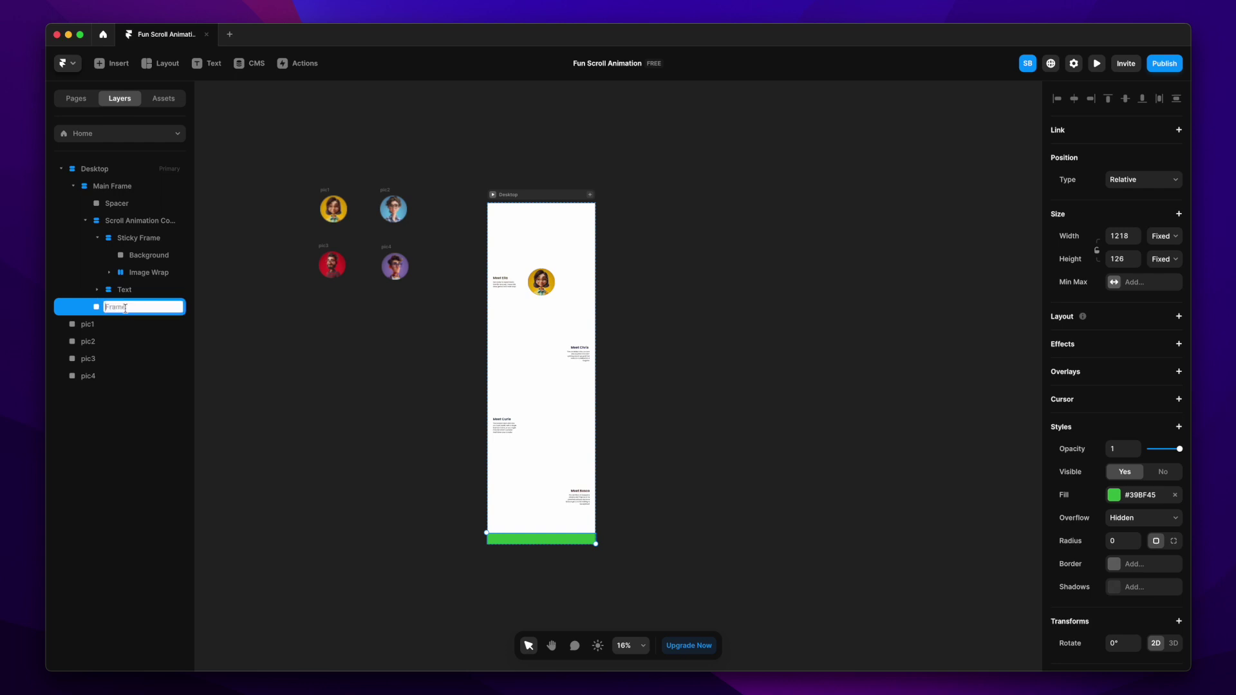
text(Halfturn 1)
Set Halfturn 1's width to Fill and its height to 45vh of the viewport.
click(1163, 237)
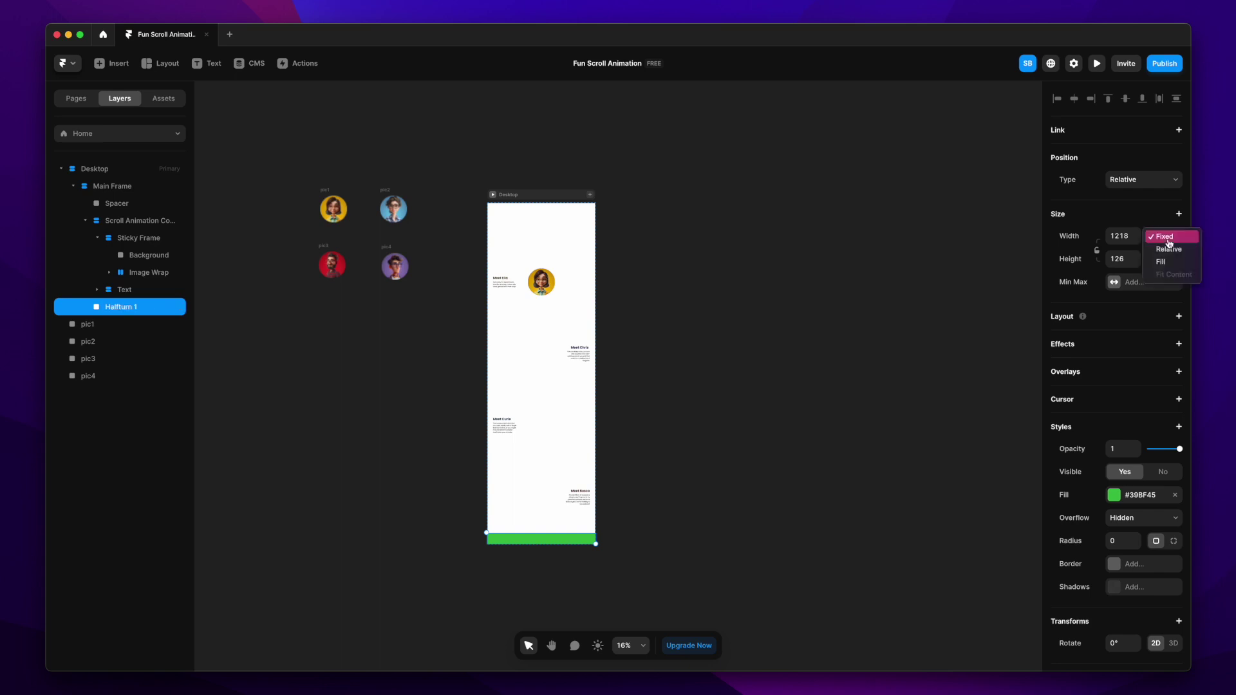
click(1160, 262)
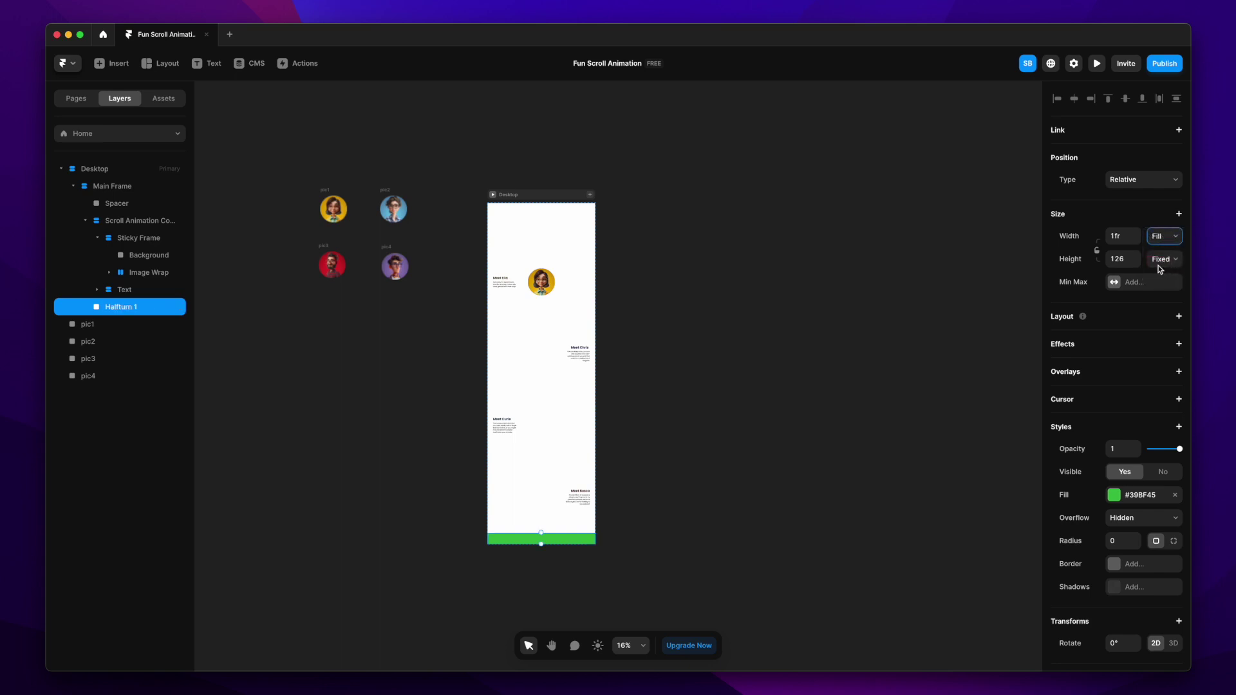
click(1163, 259)
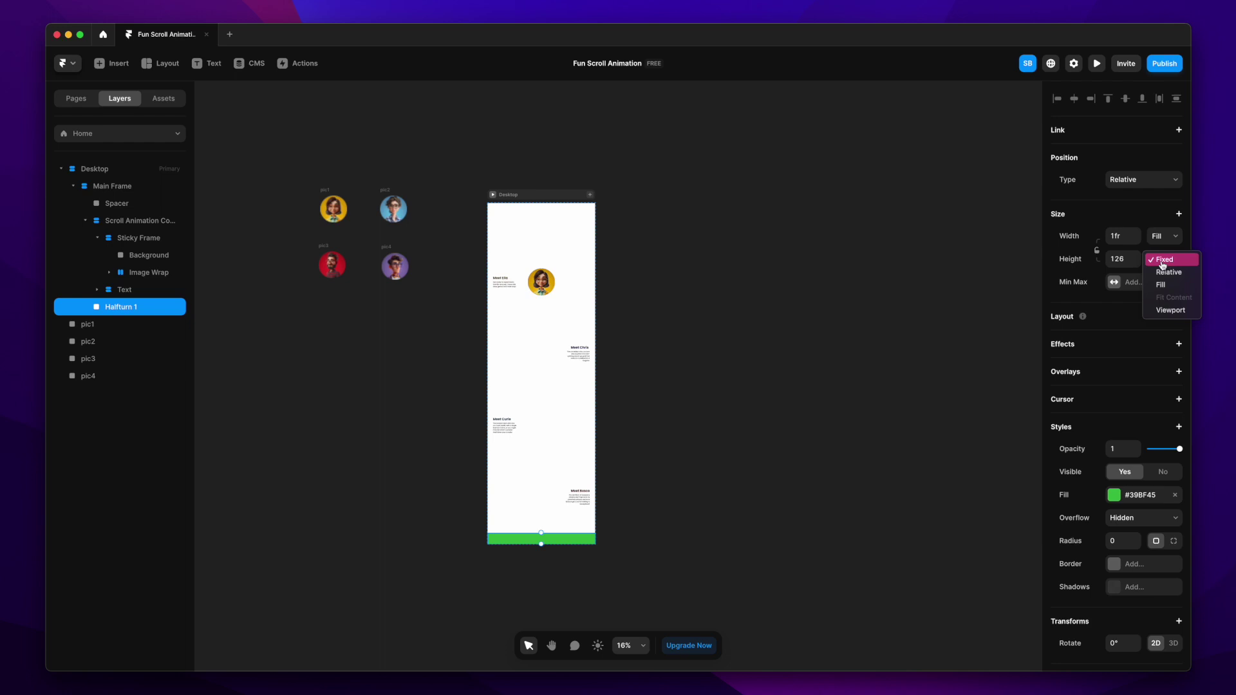
click(1171, 309)
click(1123, 260)
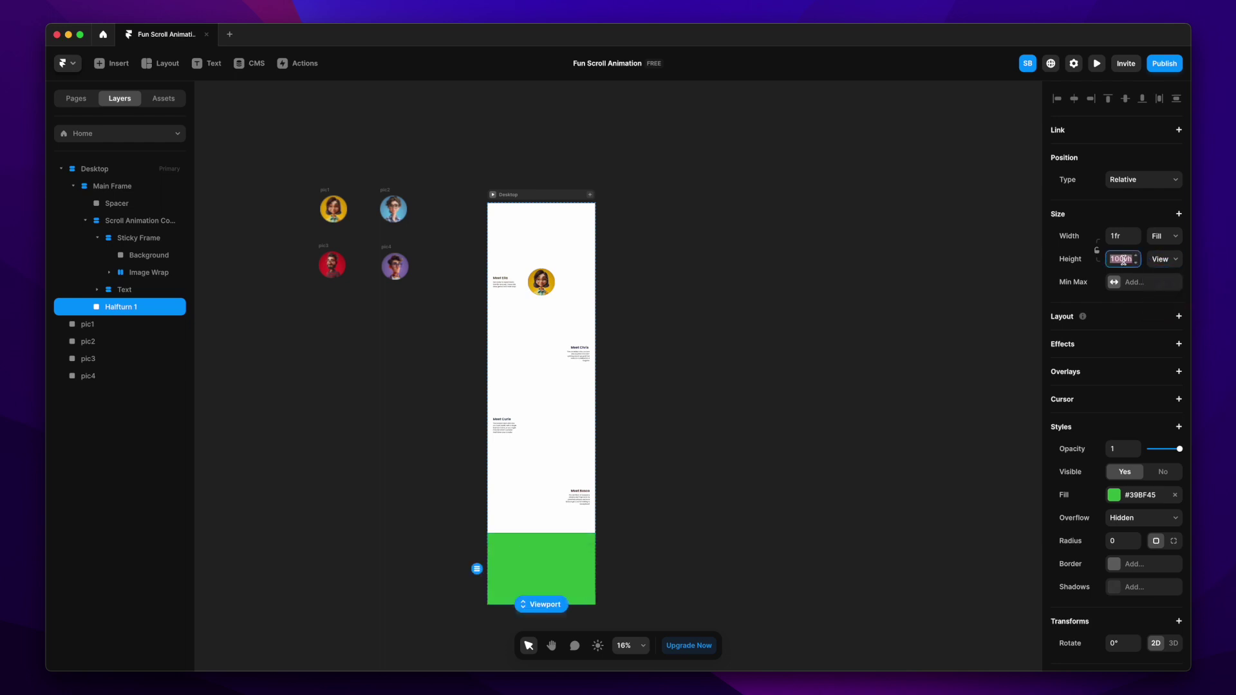
text(45)
key(Return)
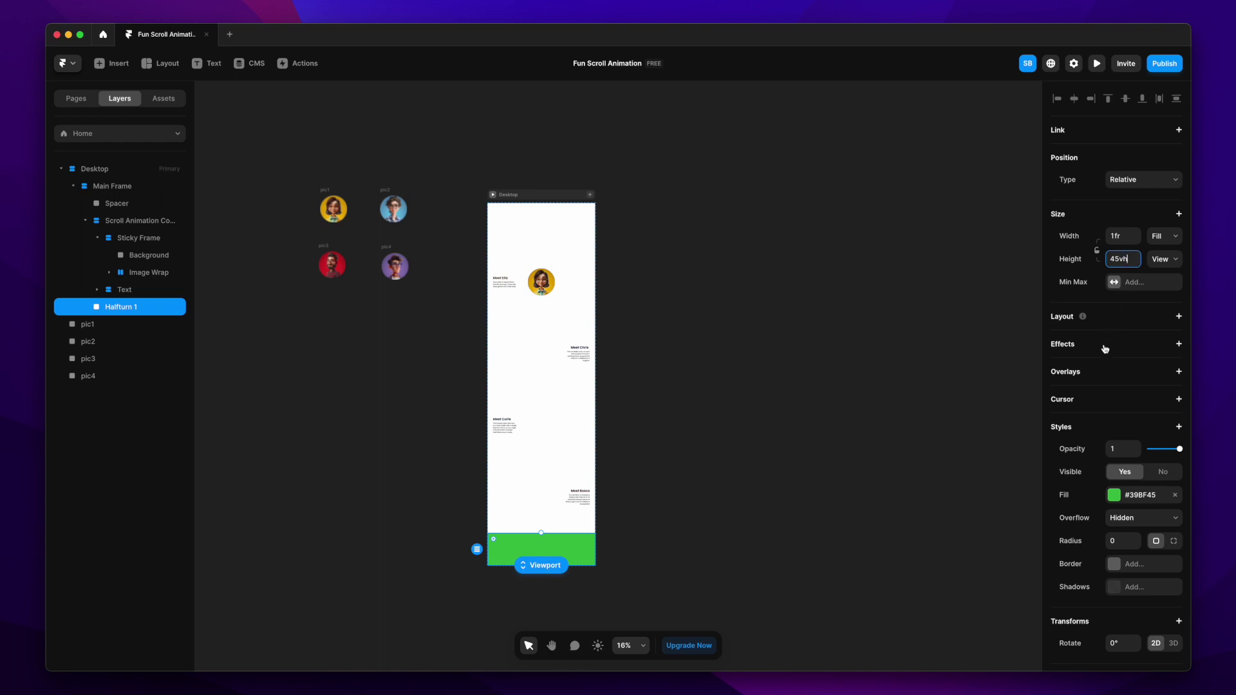
scroll(1104, 444, down, 2)
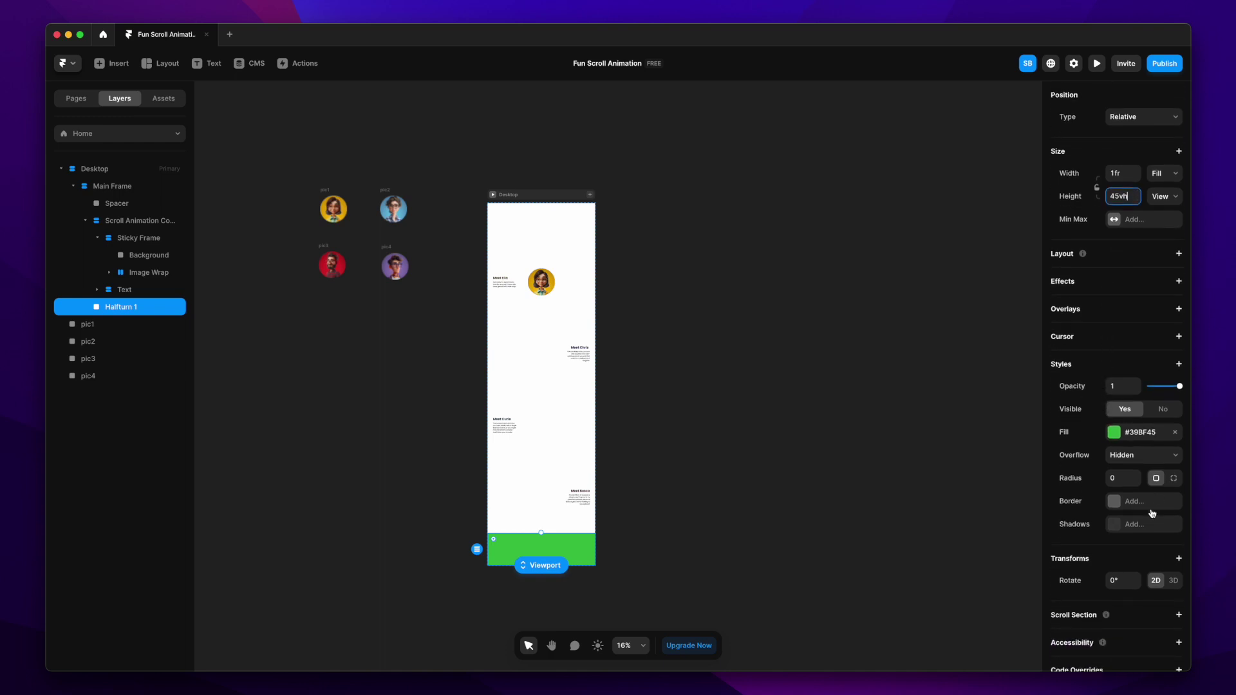
click(880, 466)
Duplicate Halfturn 1 and fill the copy with purple #9339BF.
click(539, 543)
key(super+d)
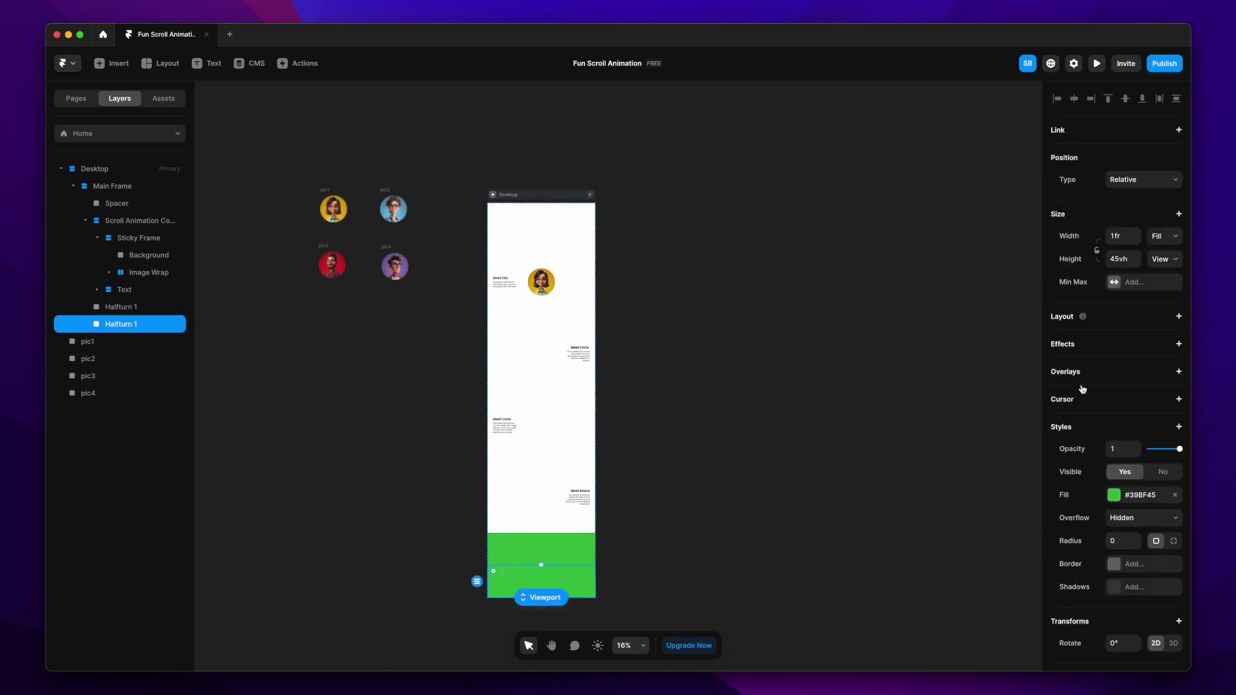
click(1111, 499)
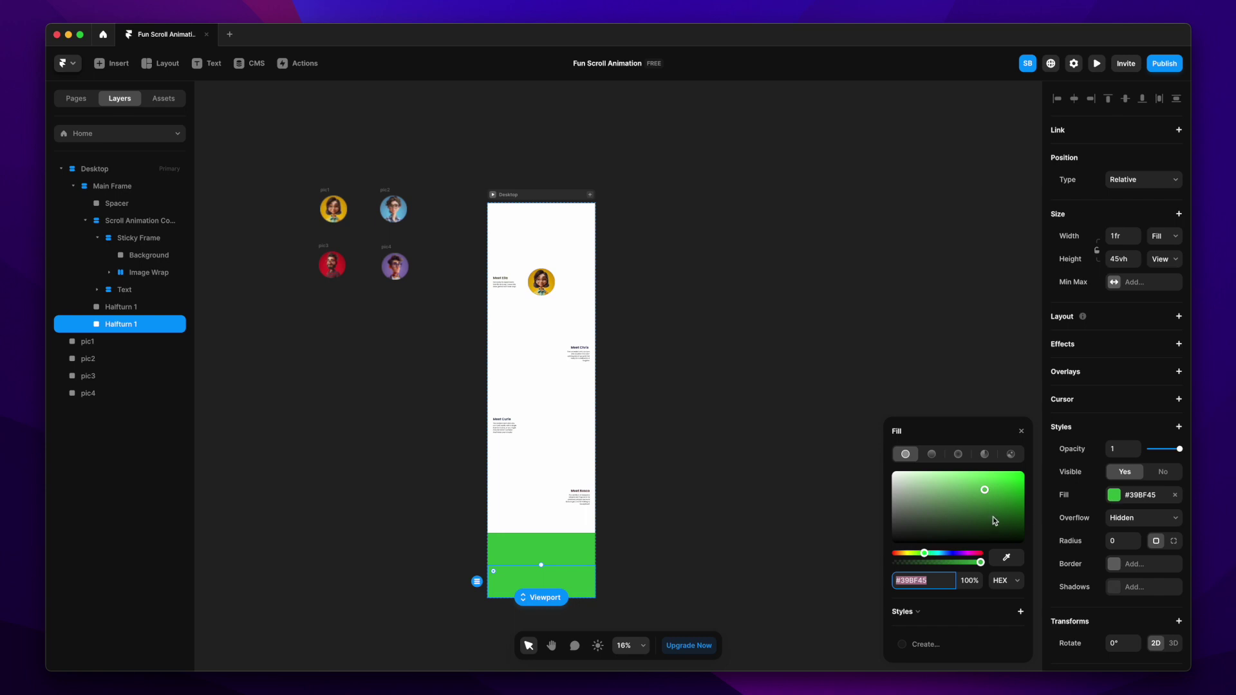
click(952, 554)
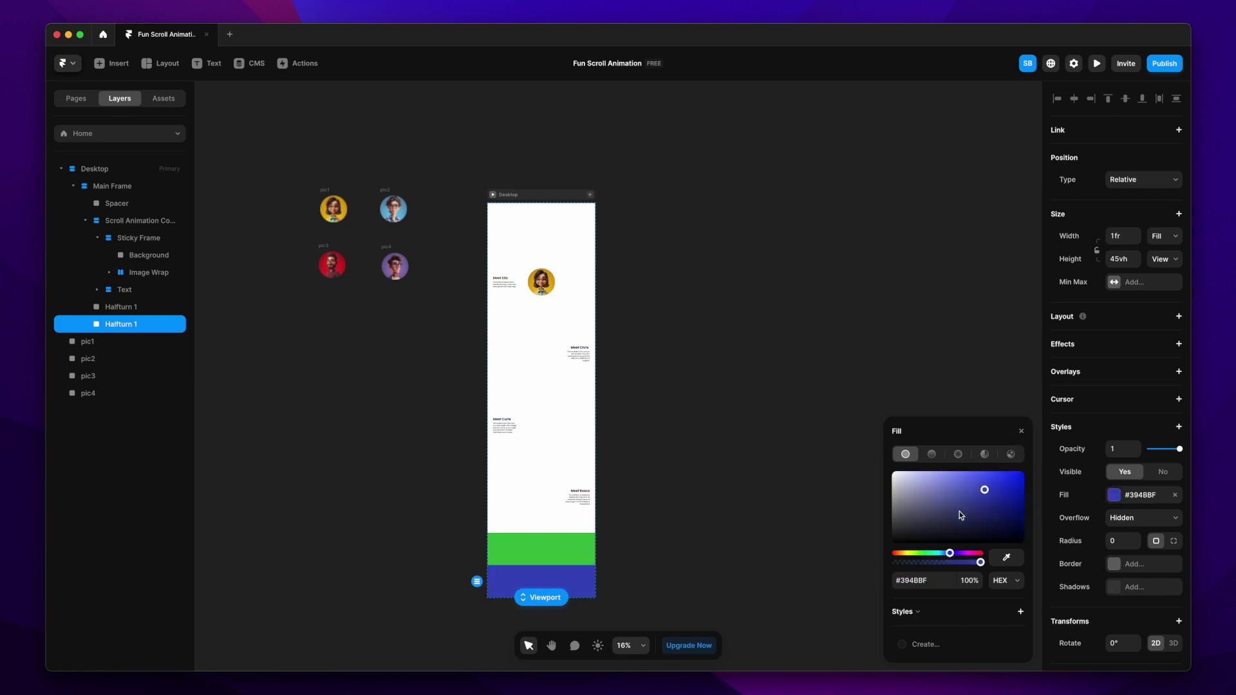
drag(946, 558, 962, 558)
click(1021, 432)
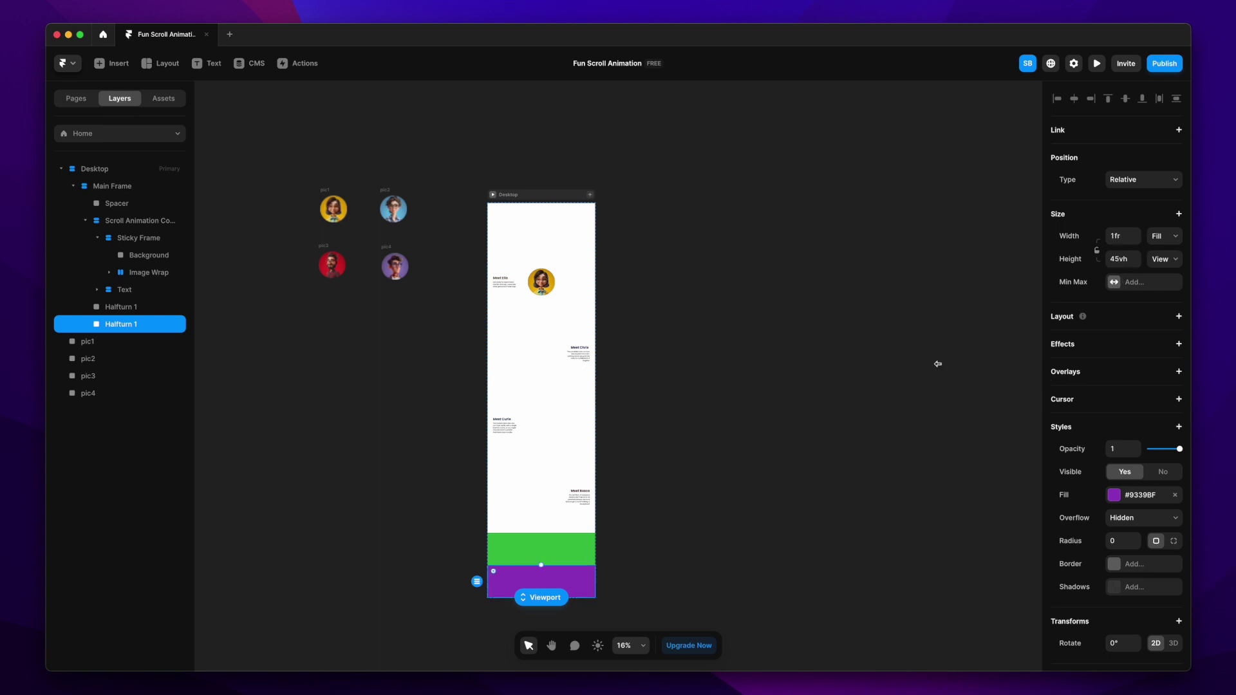
Rename the purple frame as Halfturn 2.
double_click(130, 330)
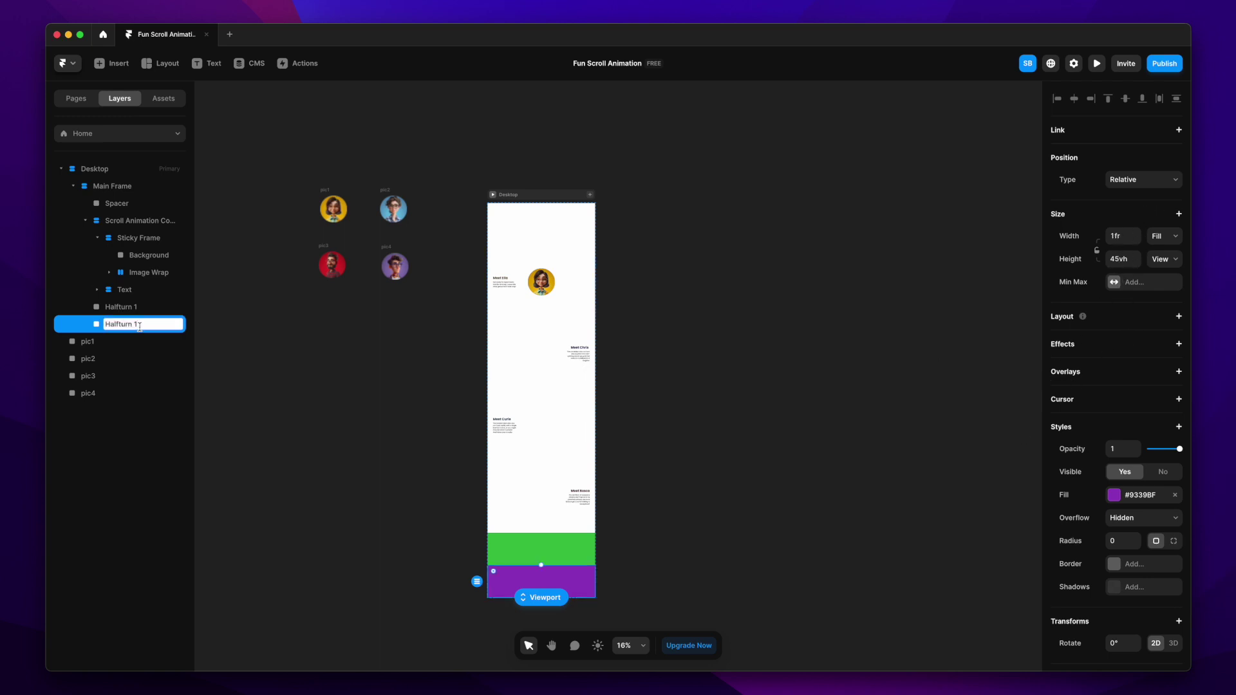
text(2)
click(133, 360)
Duplicate Halfturn 2 and name the copy Spacer.
click(142, 327)
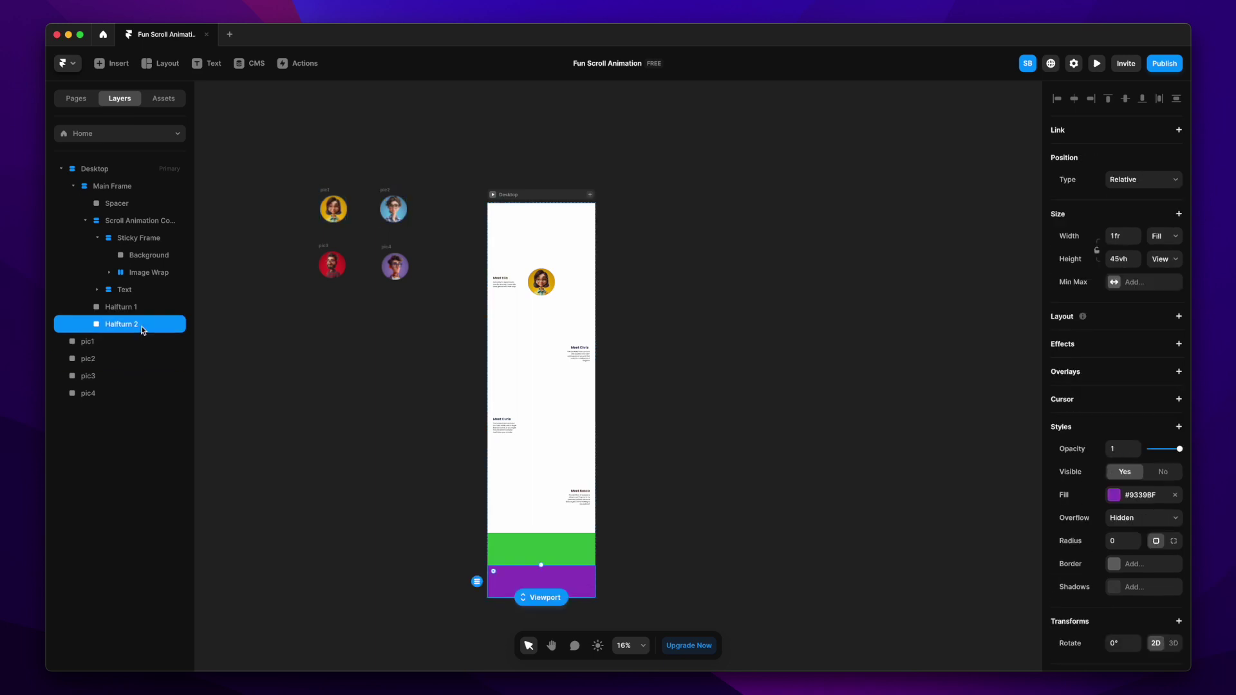
key(super+d)
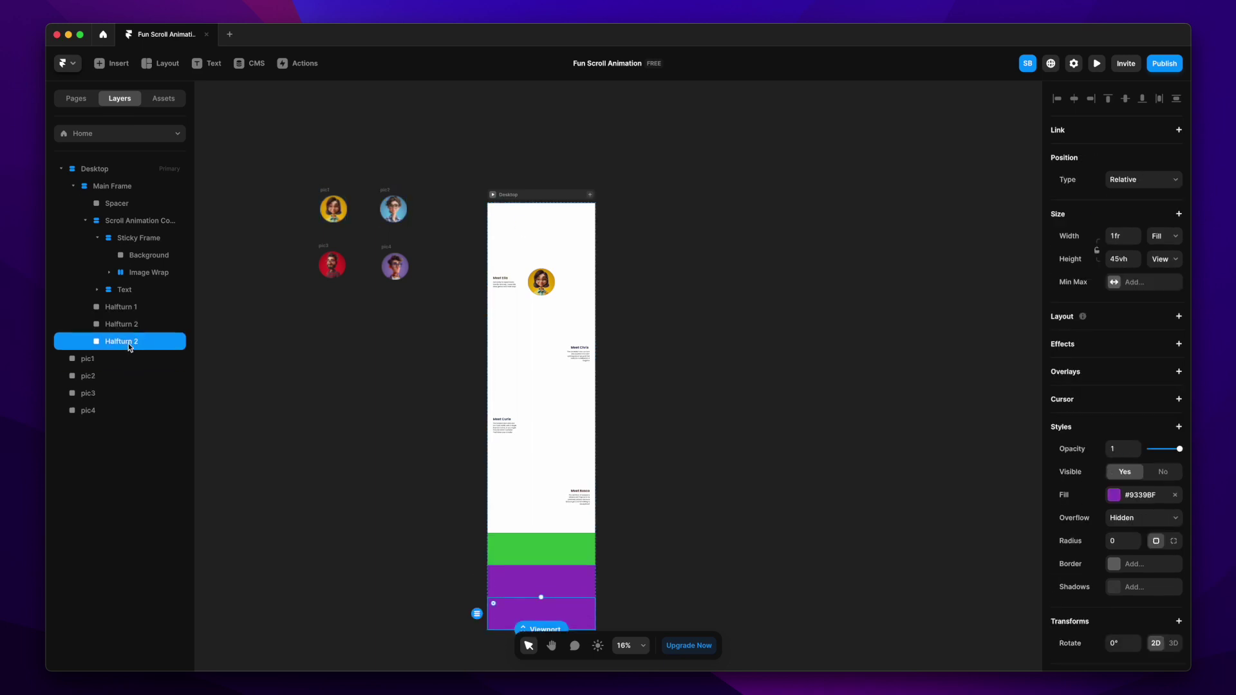
double_click(130, 345)
text(Spacer)
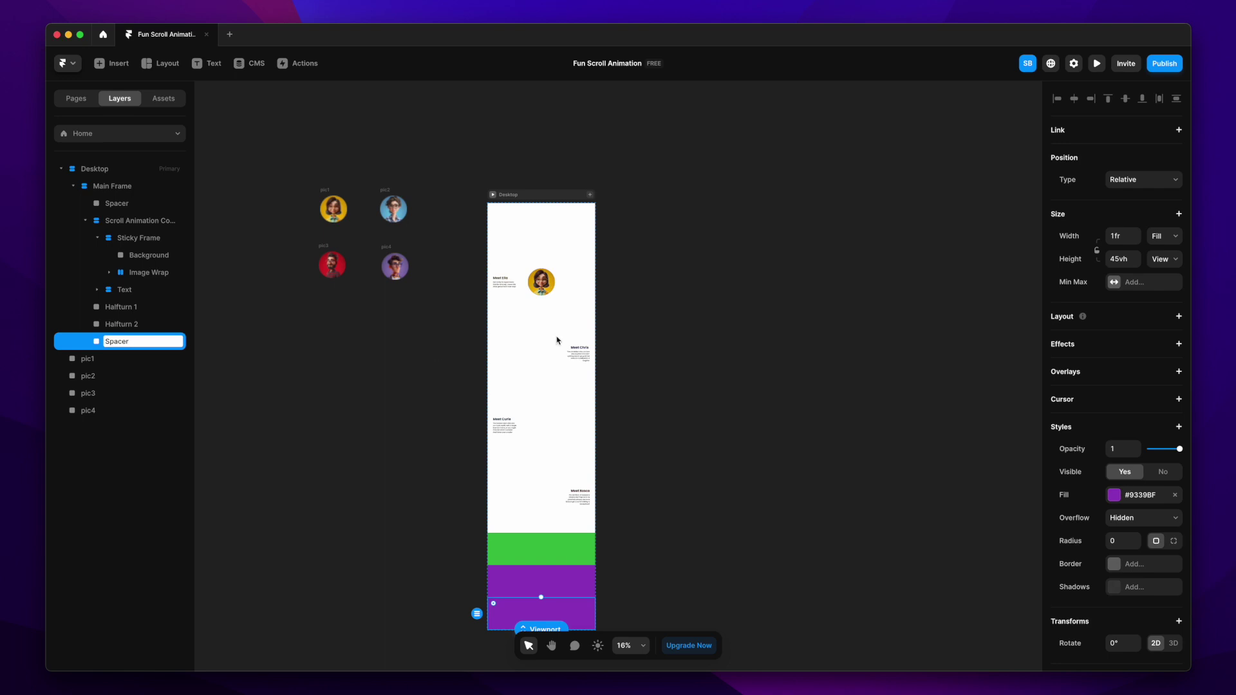
Wrap Halfturn 1, Halfturn 2 and the lower Spacer in a stack named Trigger Frames.
key(super+Return)
double_click(114, 307)
text(Trigger Frames)
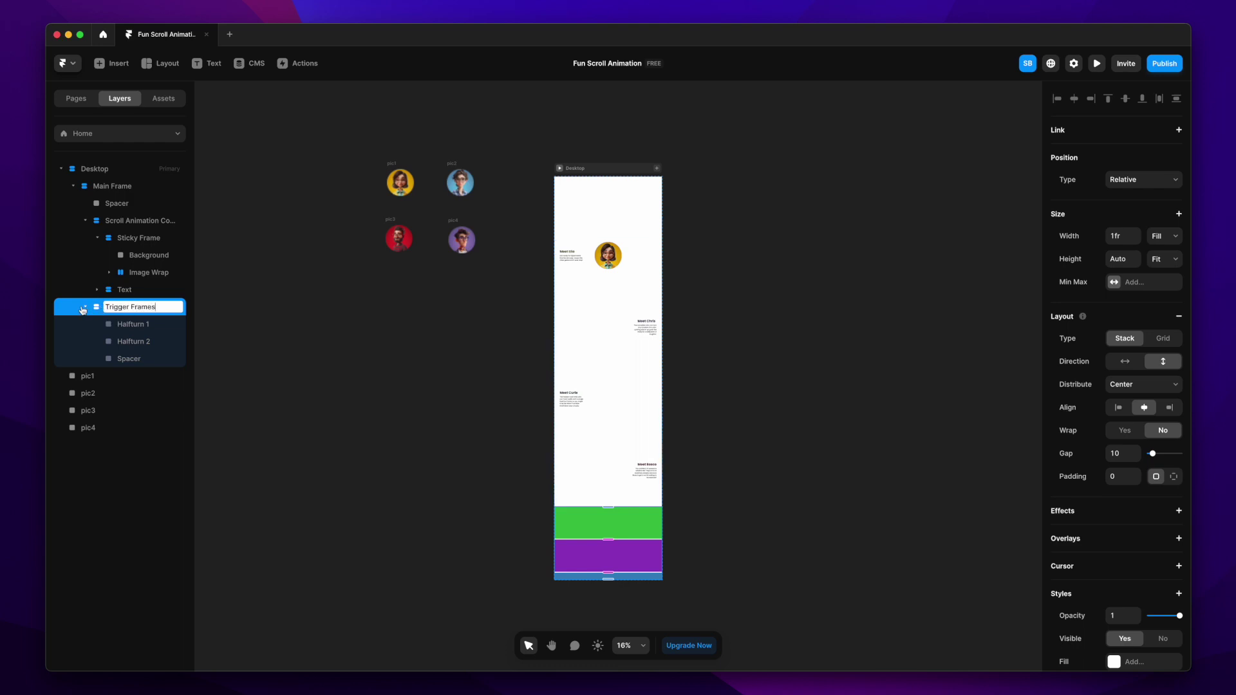
click(83, 308)
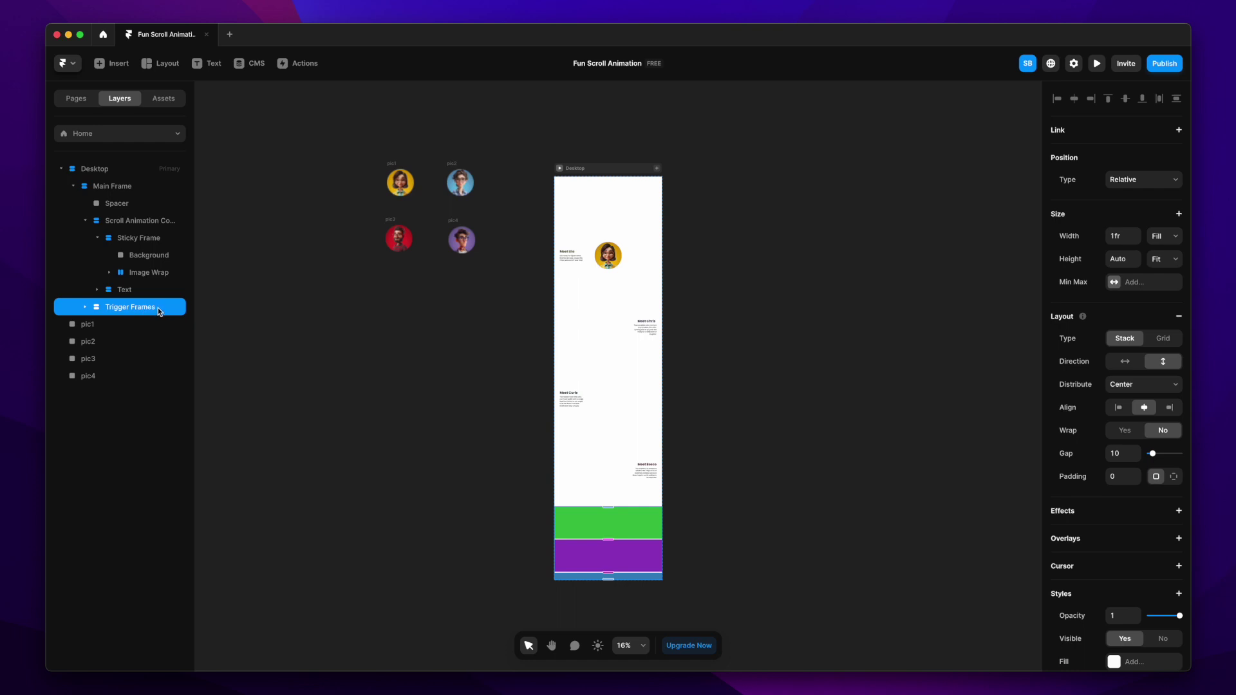
Set the gap of the Trigger Frames stack to 0.
click(1124, 453)
text(0)
key(Return)
Duplicate the nested Trigger Frames stack twice within the outer Trigger Frames stack.
click(85, 307)
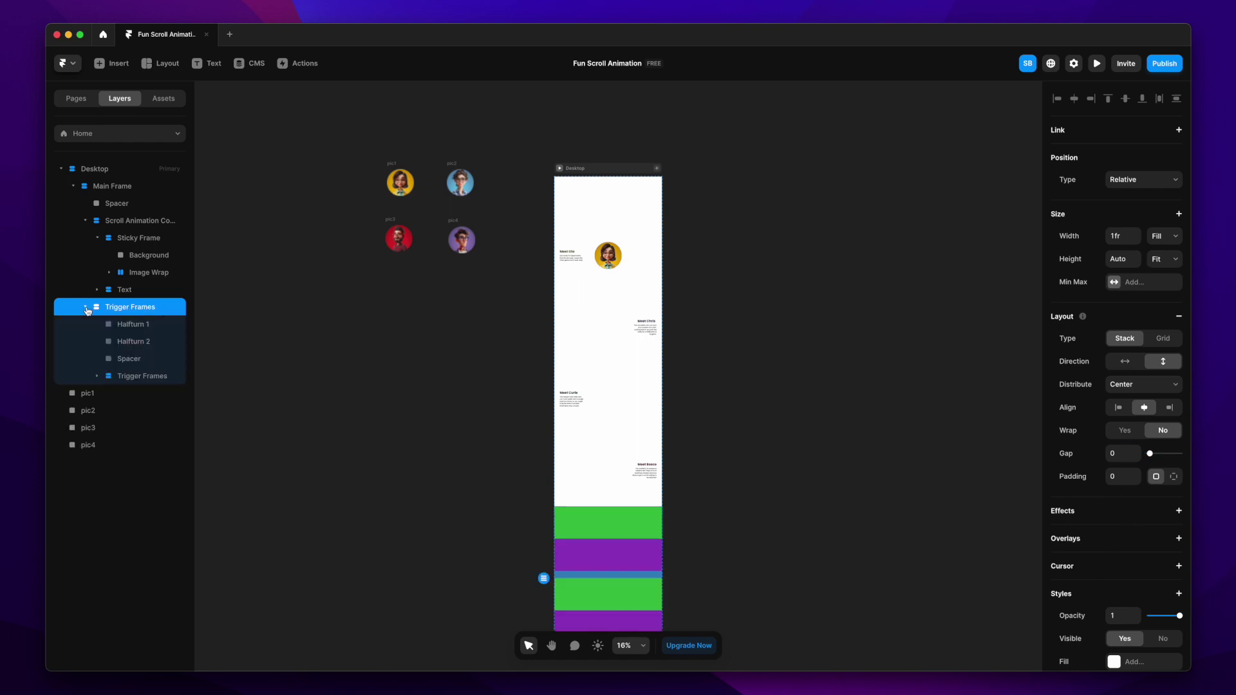
right_click(138, 376)
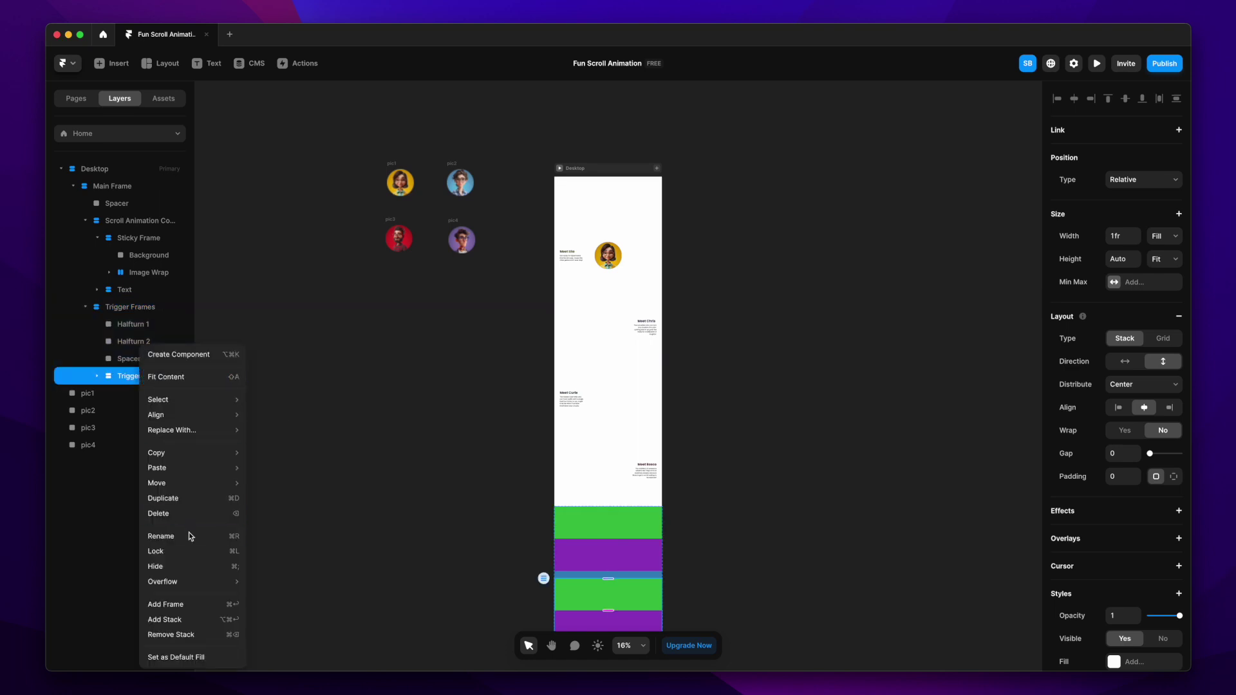
click(110, 377)
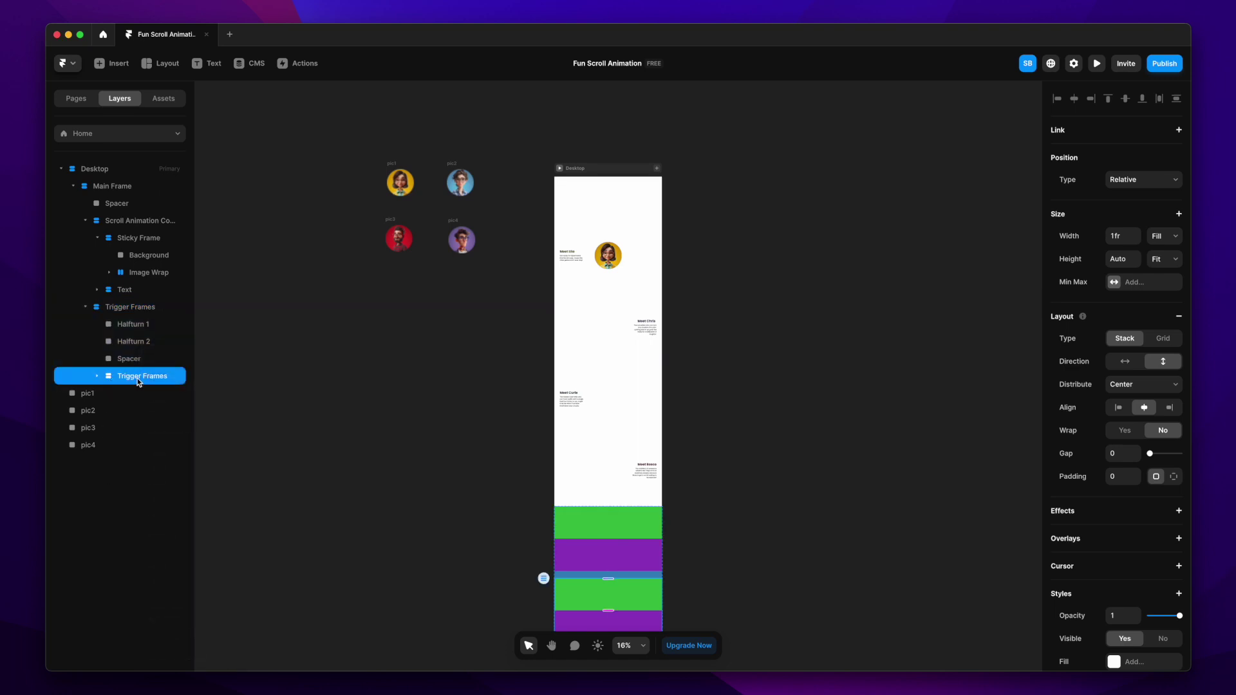
key(super+d)
key(super+d)
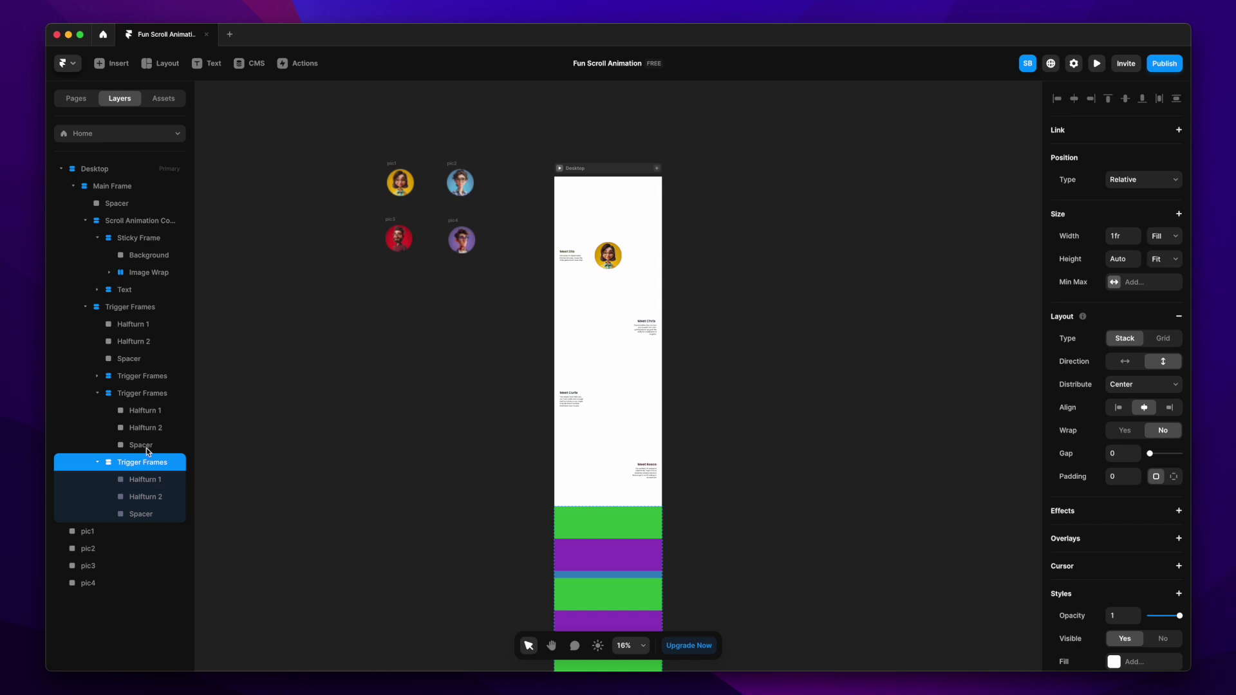
Remove the stack wrappers from the nested Trigger Frames copies so their Halfturn and Spacer frames sit directly in the outer stack.
click(140, 380)
right_click(140, 379)
click(166, 636)
right_click(145, 432)
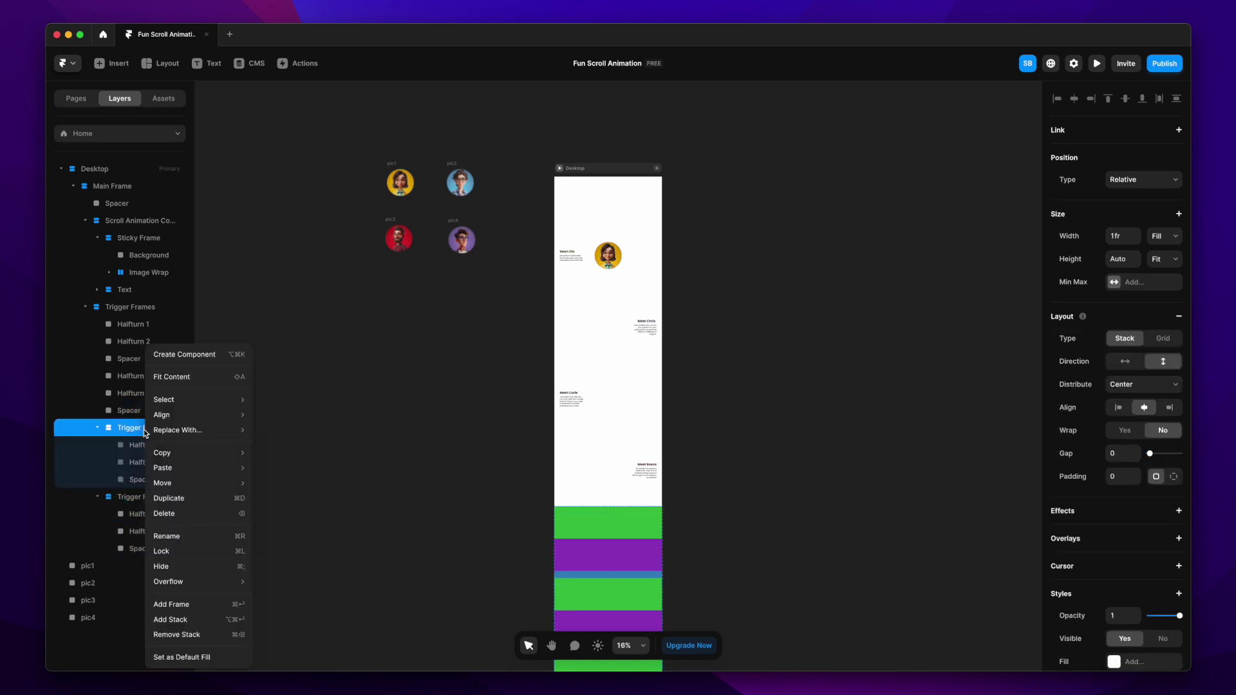
Remove the stacks of the two nested Trigger Frames so their frames sit directly inside the parent Trigger Frames.
click(166, 635)
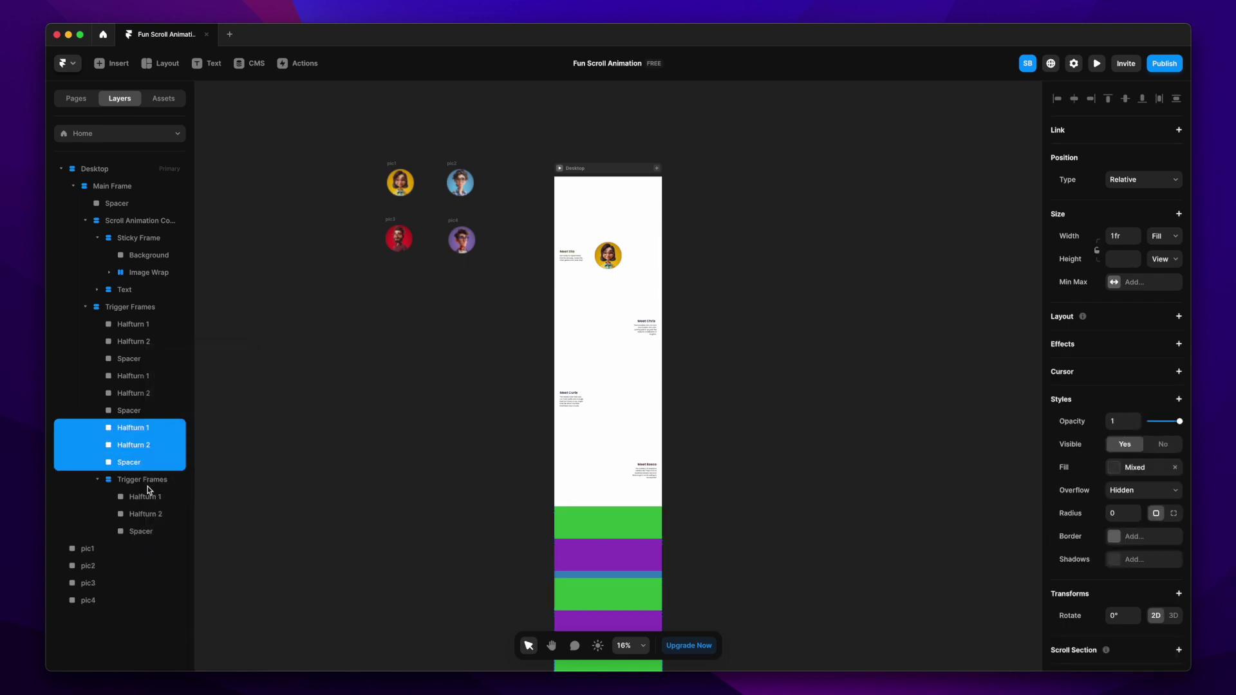
right_click(148, 483)
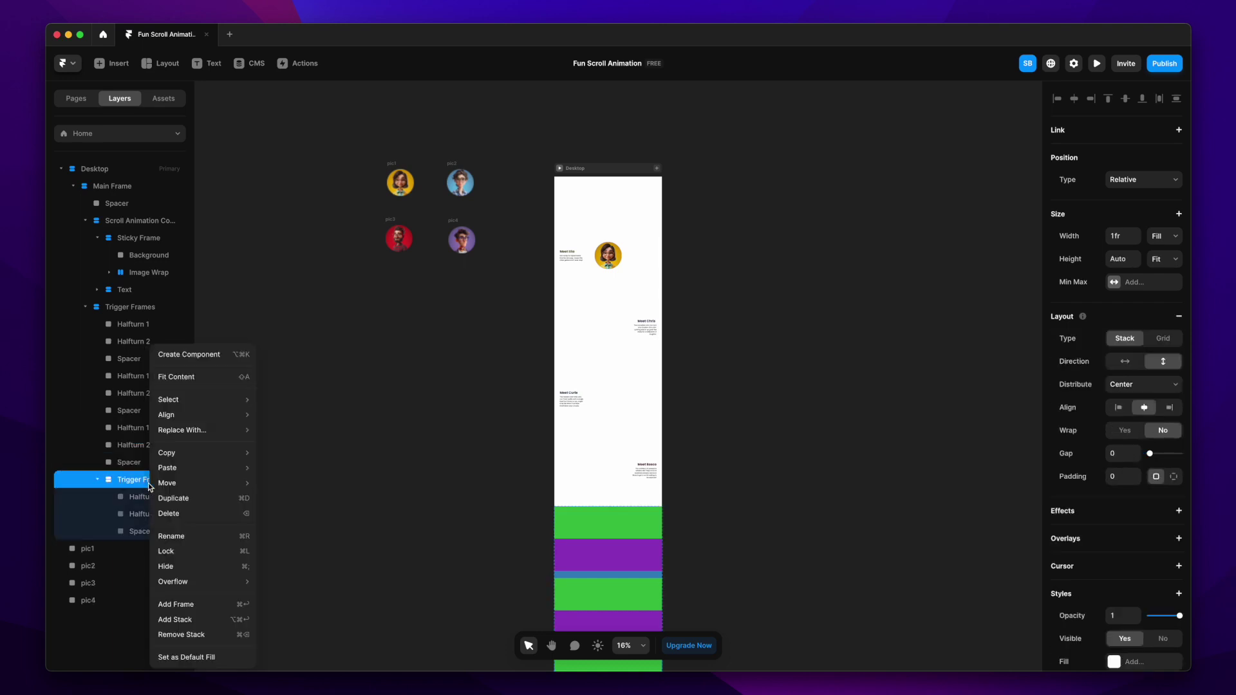
click(187, 637)
Rename the second set of half-turn frames in Trigger Frames to Halfturn 3 and Halfturn 4.
click(143, 329)
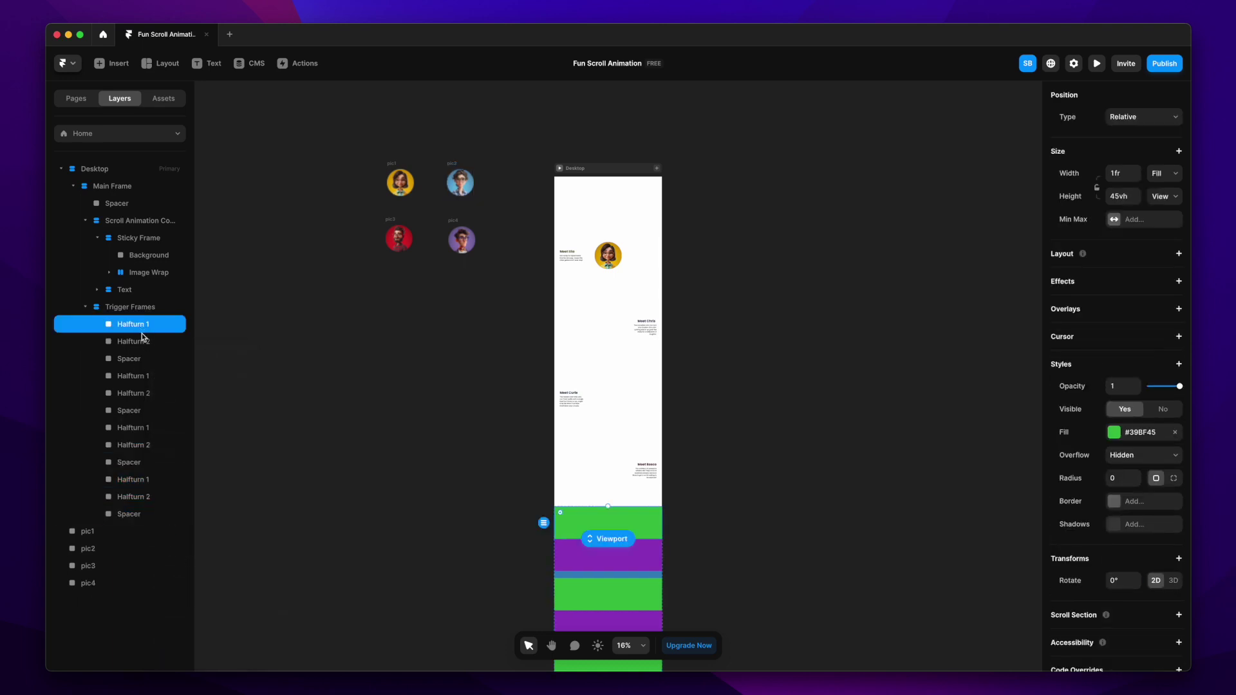
double_click(152, 376)
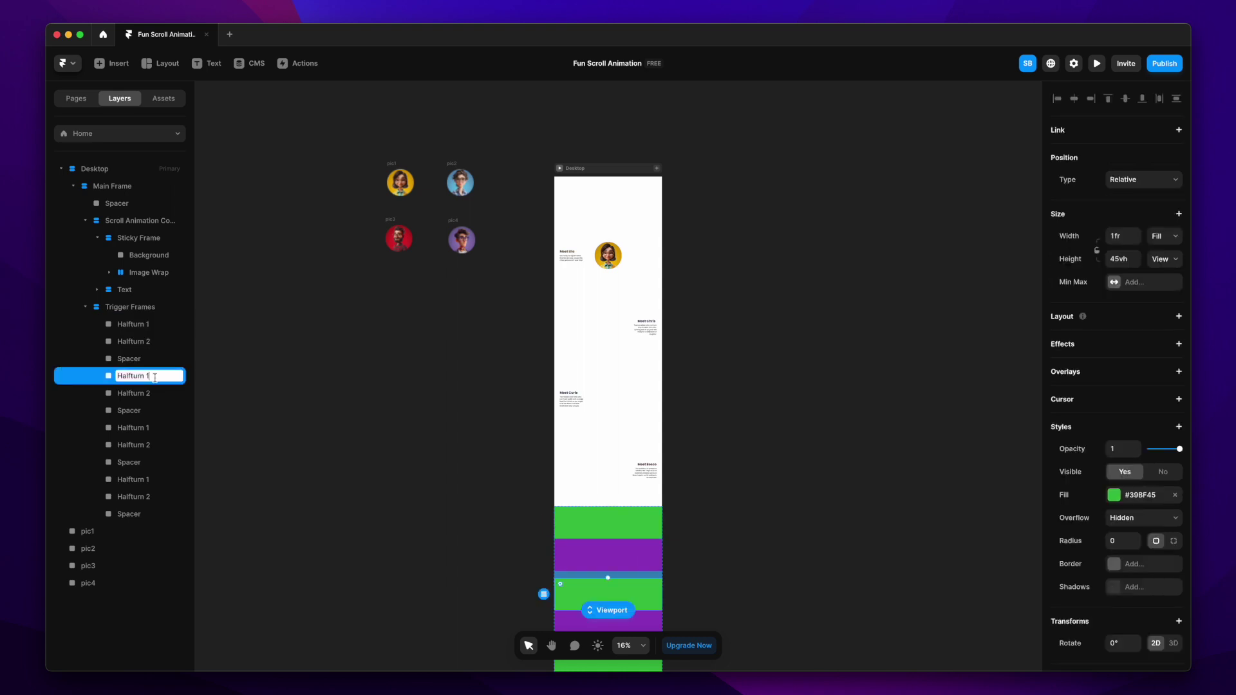
click(159, 395)
double_click(154, 394)
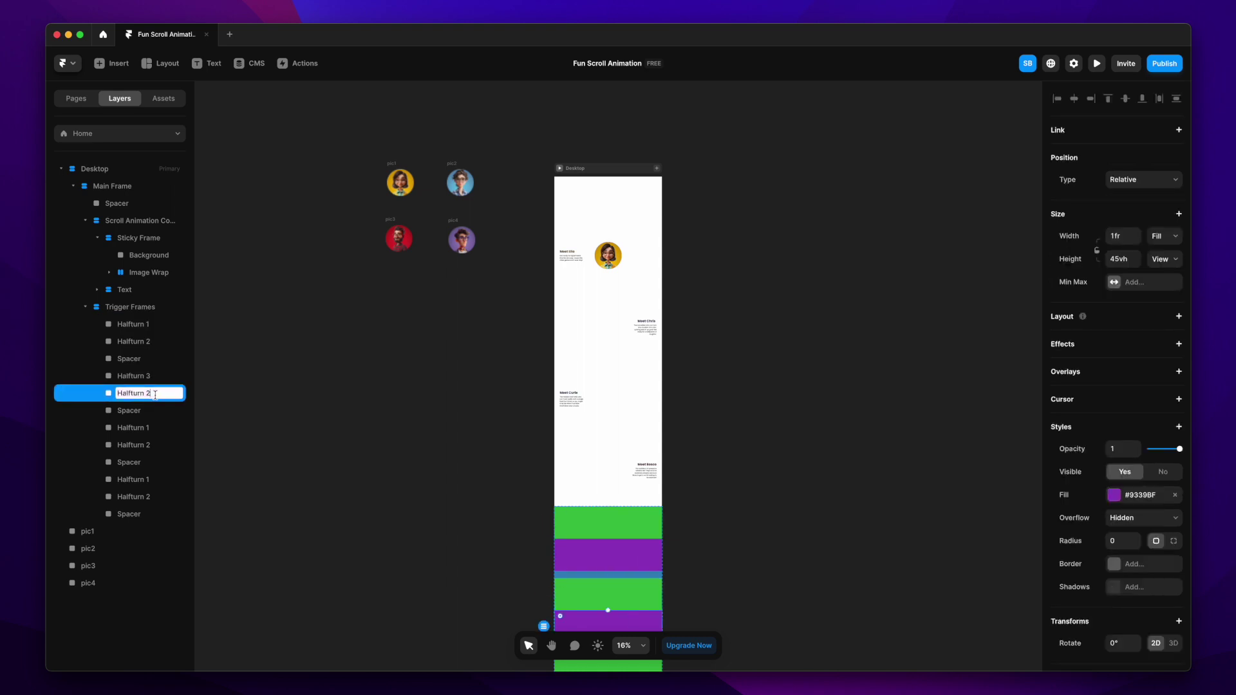
Rename the third set of half-turn frames to Halfturn 5 and Halfturn 6.
double_click(155, 426)
click(155, 429)
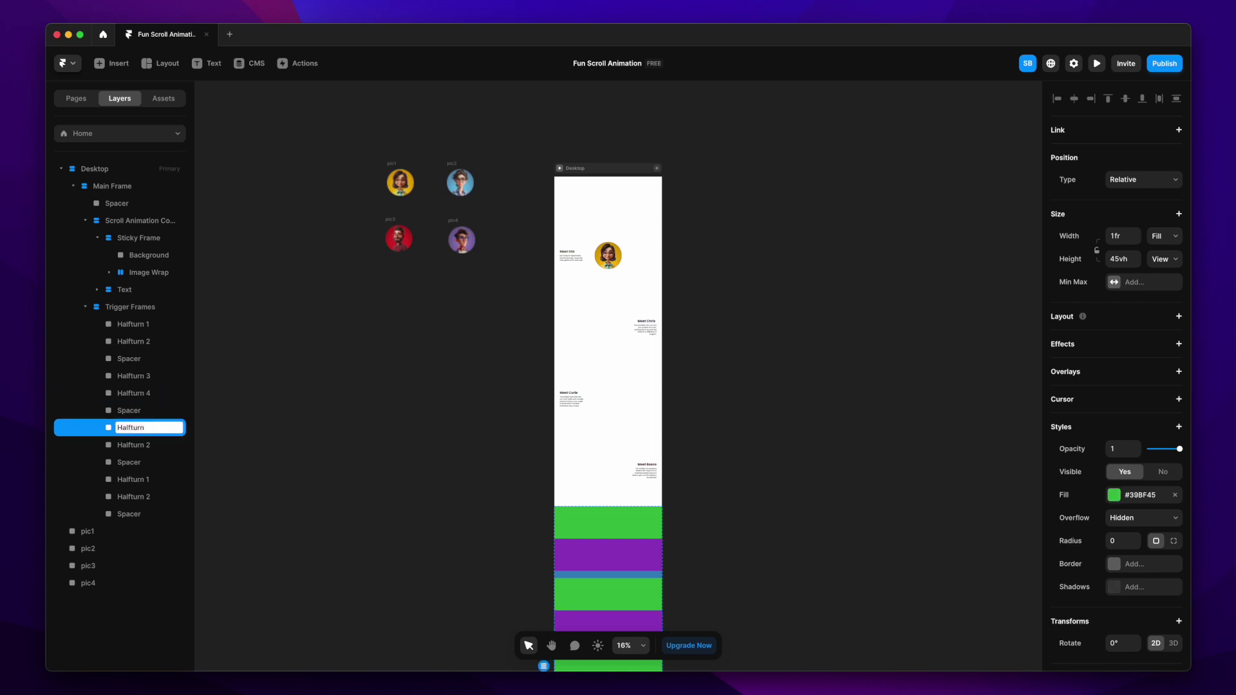
text(5)
double_click(154, 445)
click(154, 445)
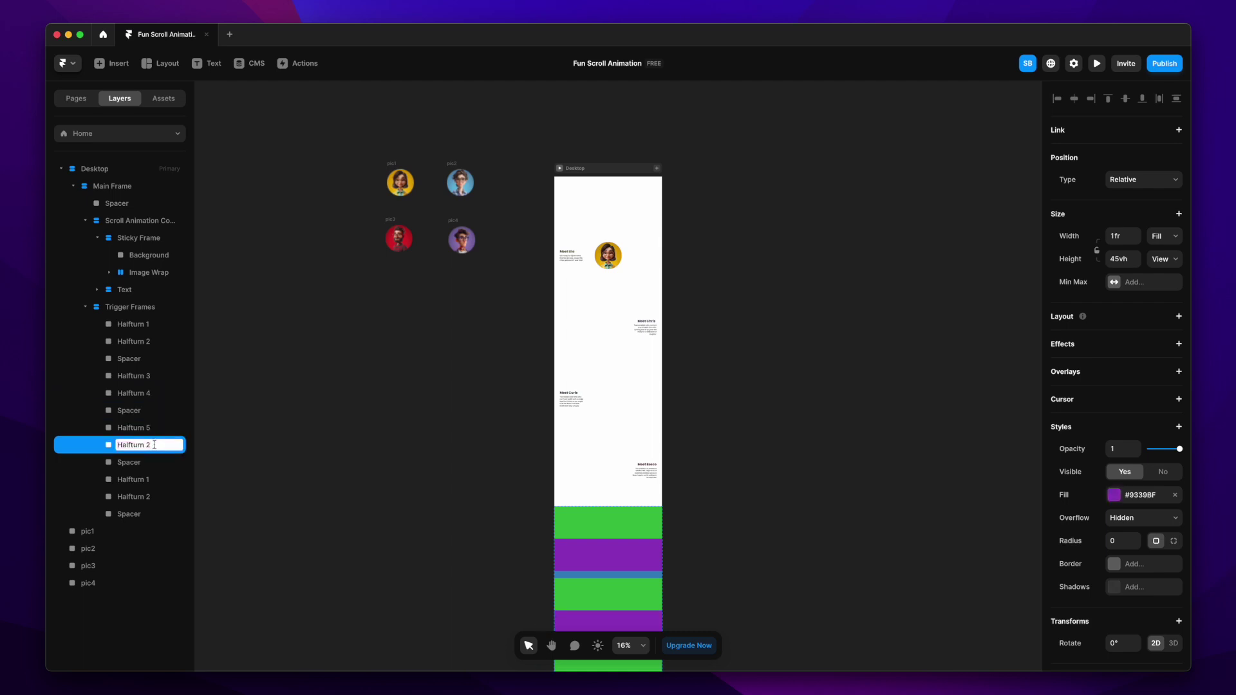
text(6)
Delete the fourth set of trigger frames: the last Halfturn 1, Halfturn 2 and Spacer.
click(154, 482)
double_click(163, 481)
click(165, 529)
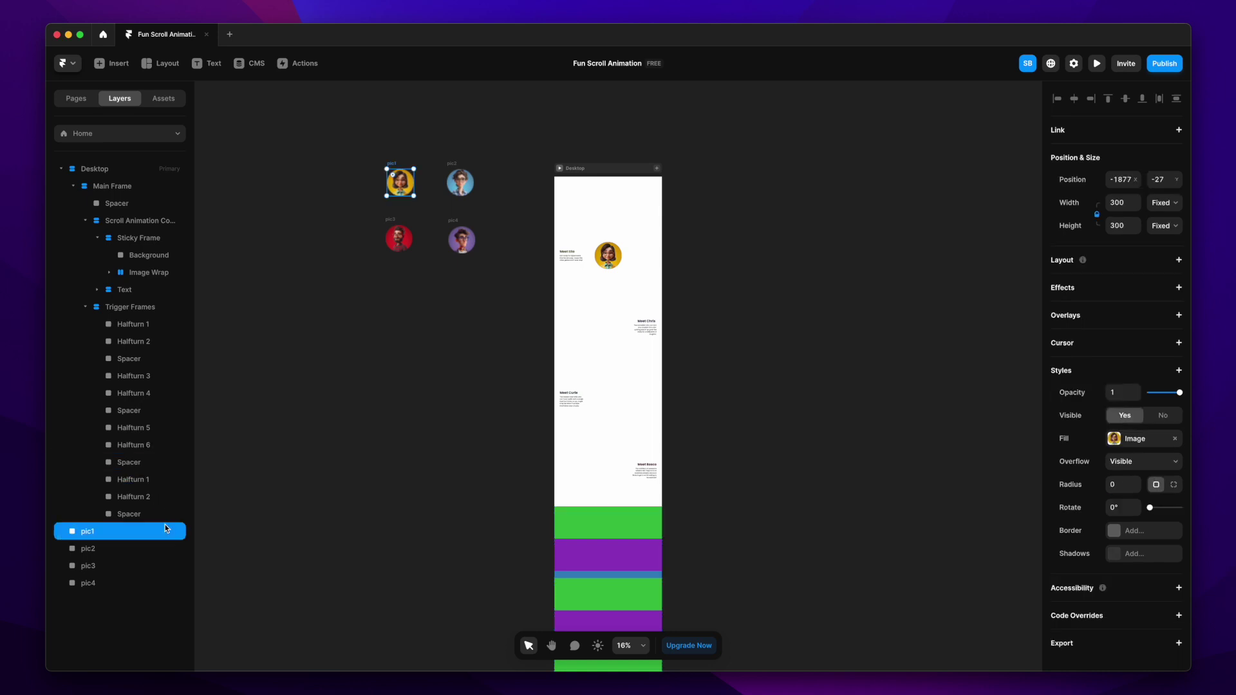
click(168, 513)
shift+click(171, 478)
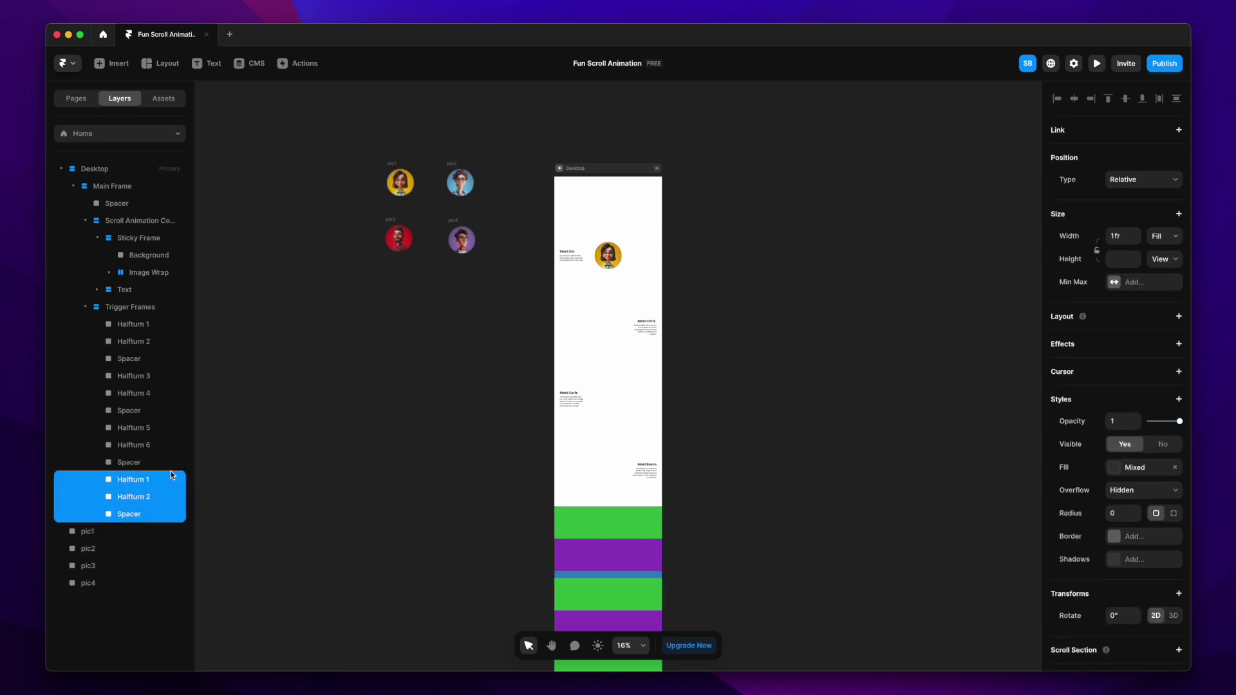
key(Delete)
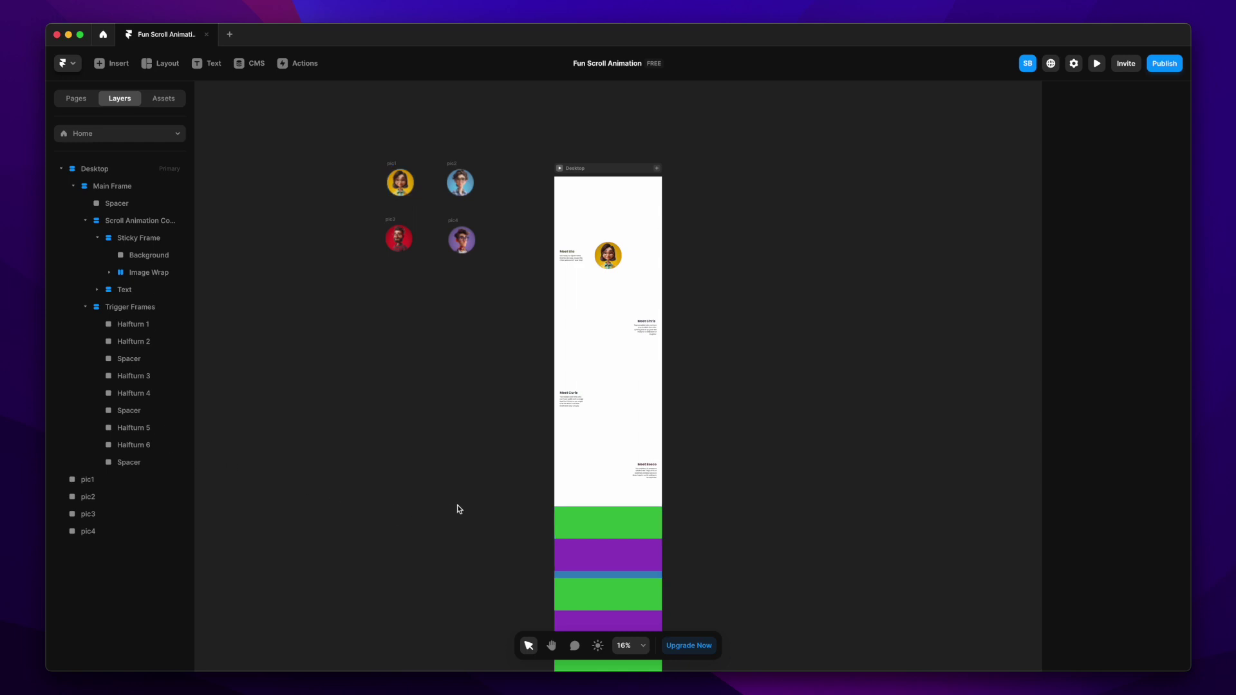
Collapse the Trigger Frames stack and move it into the scroll animation frame, between Sticky Frame and Text.
scroll(457, 509, down, 3)
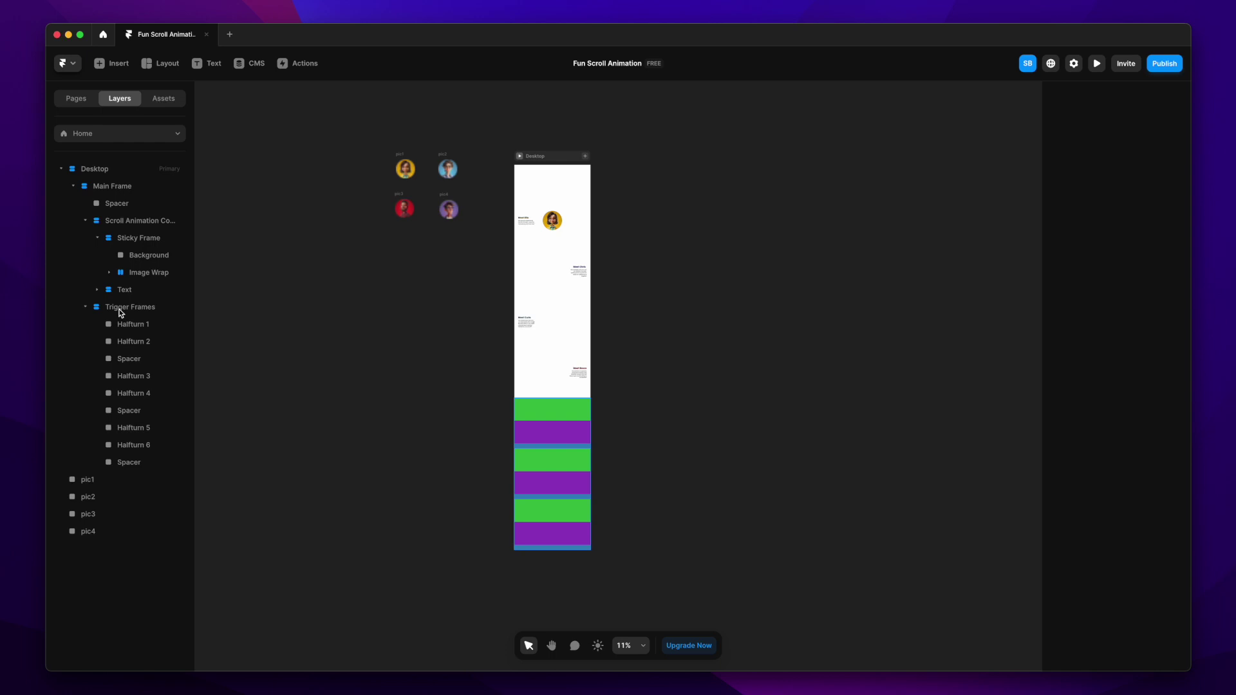
click(89, 309)
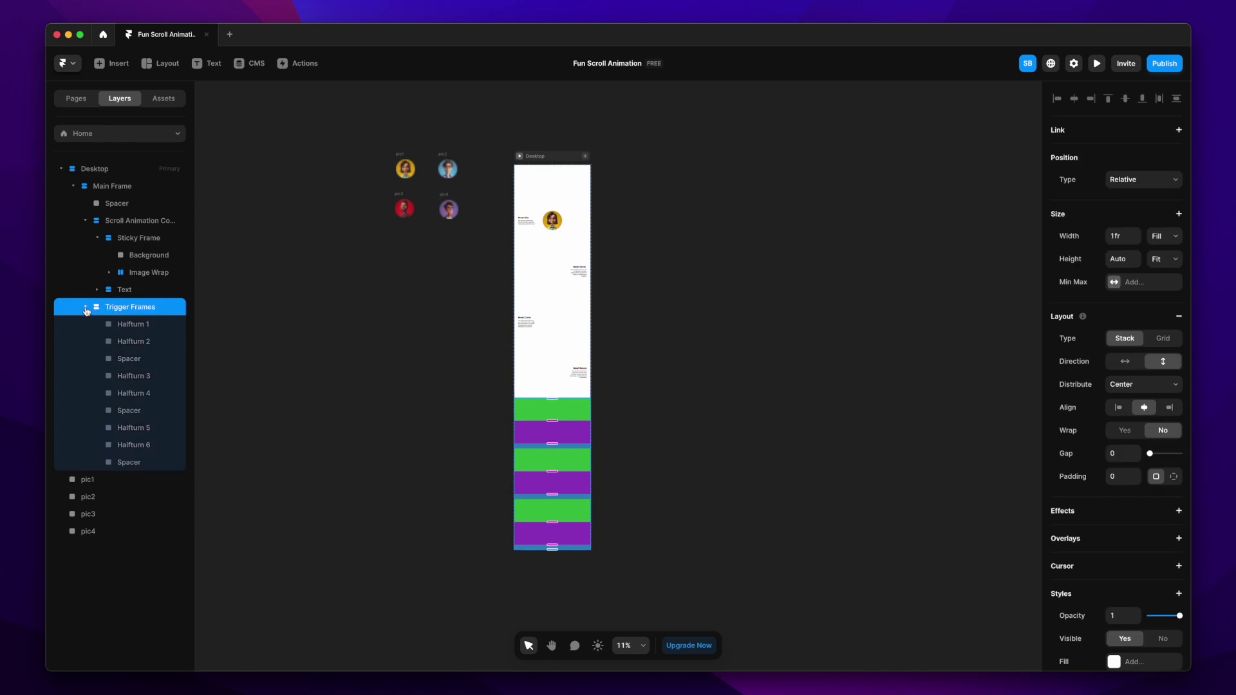
click(86, 309)
drag(141, 307, 142, 281)
scroll(612, 211, up, 3)
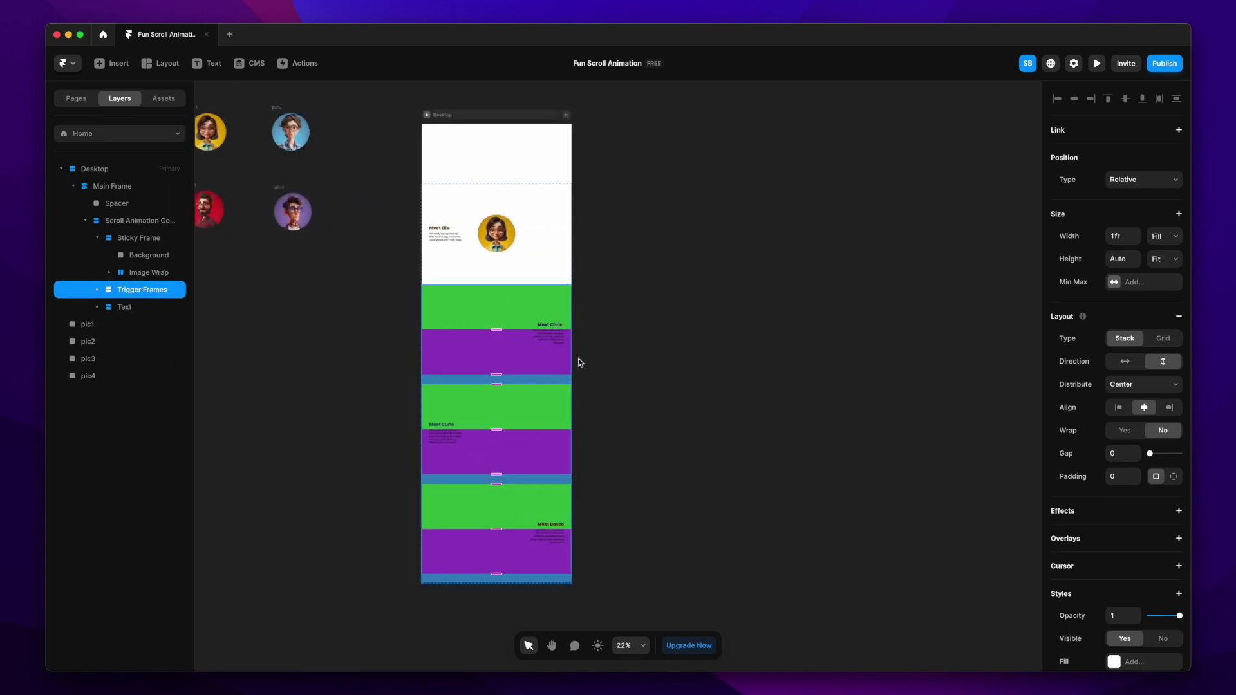
Set the Sticky Frame's gap to 0.
click(133, 239)
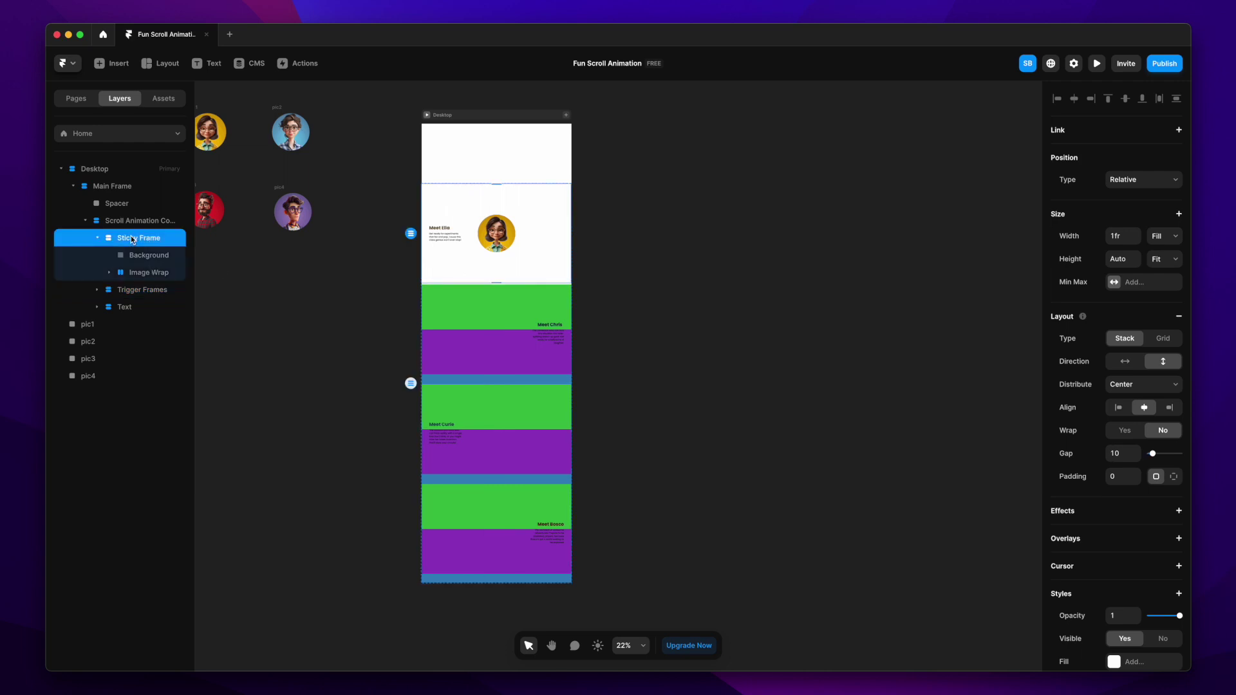
click(1121, 455)
text(0)
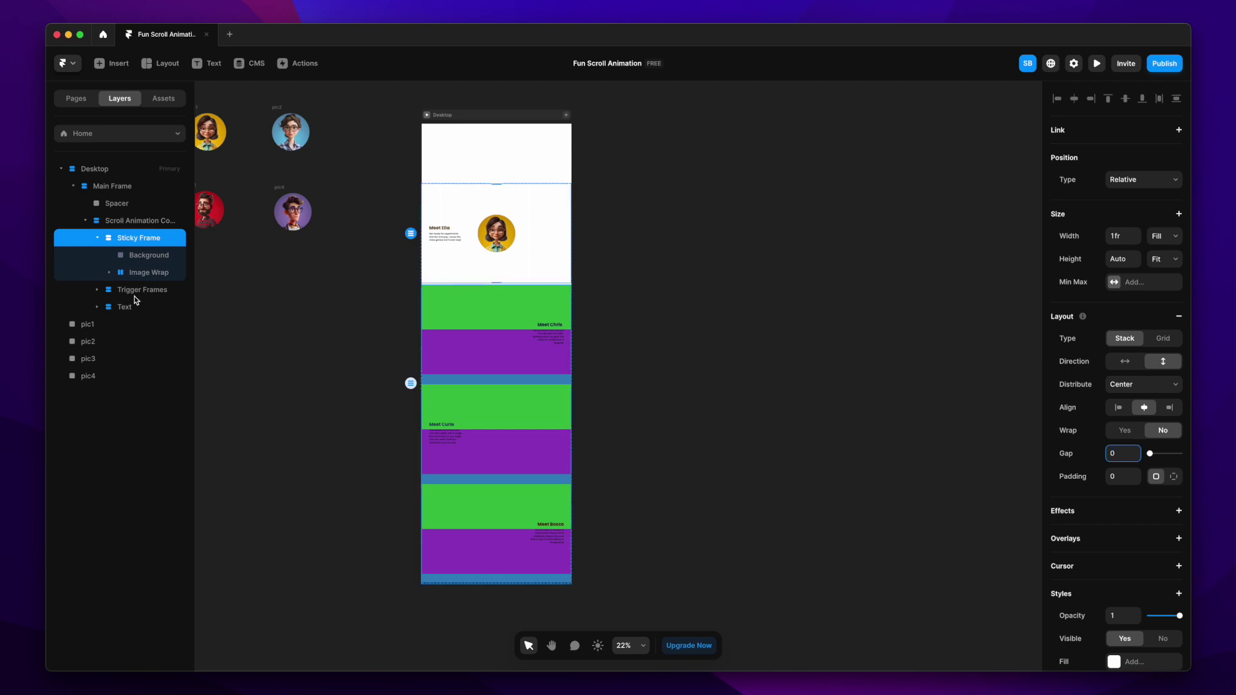
Preview the page and scroll through it to check how the portrait and trigger frames behave, then return to the canvas.
key(super+p)
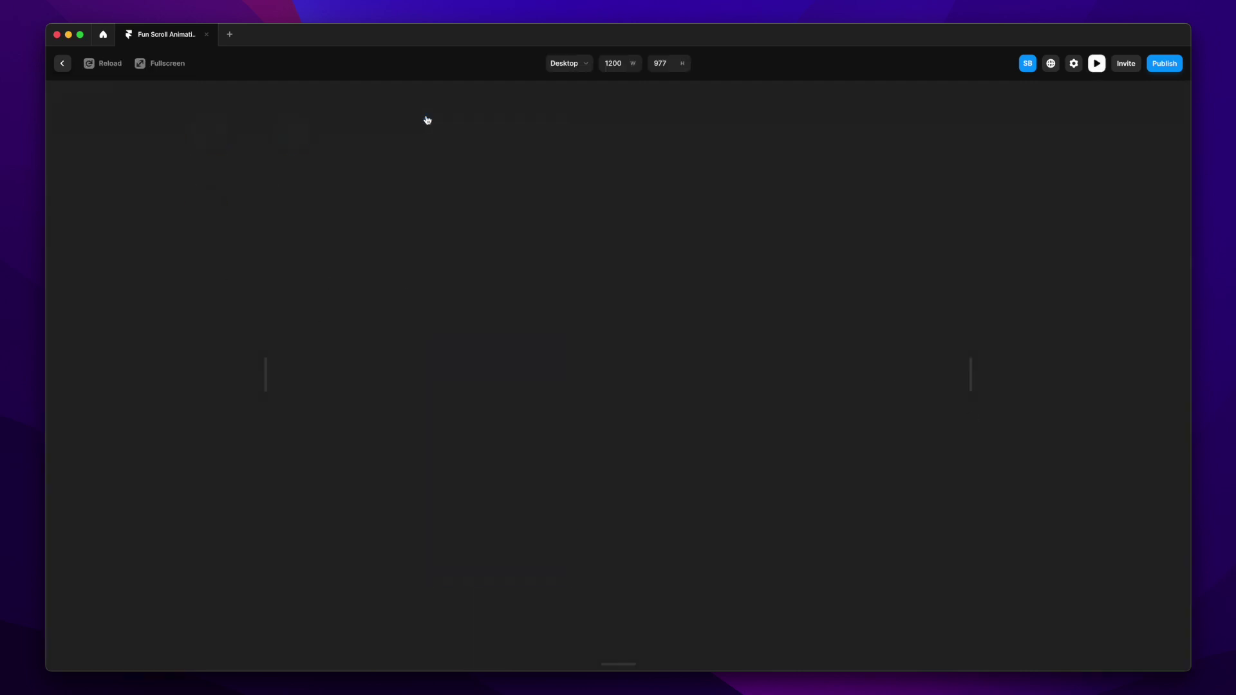
scroll(706, 506, down, 10)
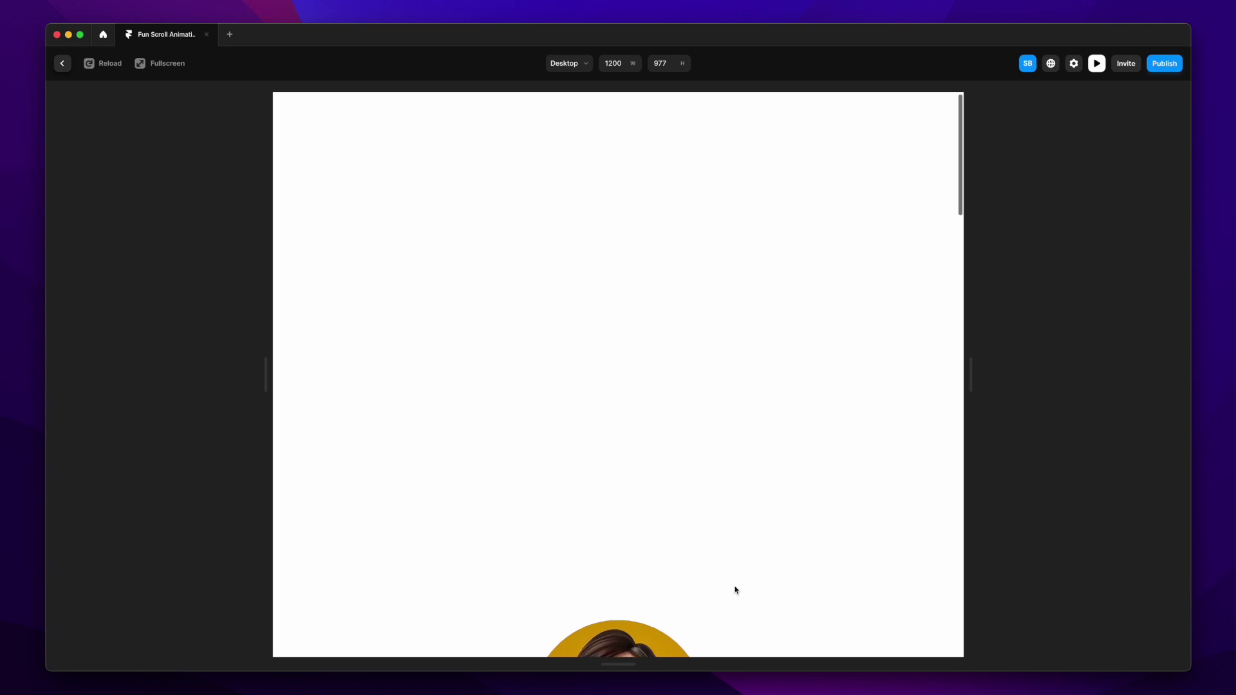
scroll(735, 590, down, 10)
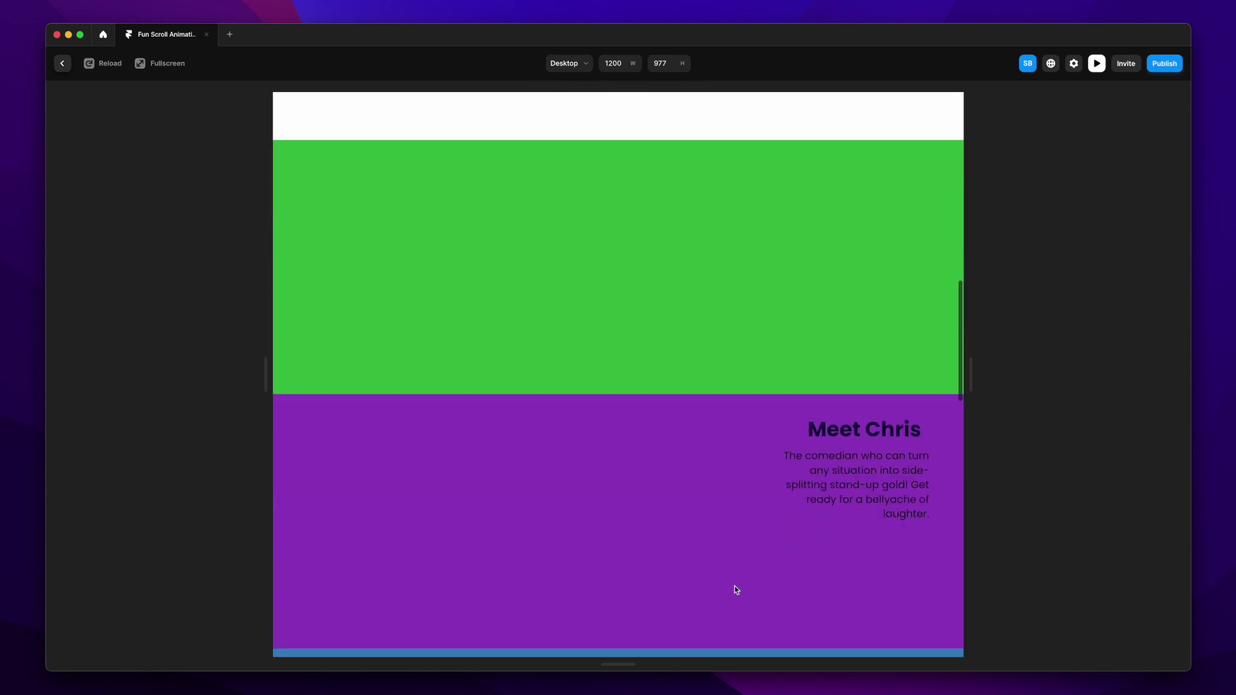
scroll(735, 590, down, 10)
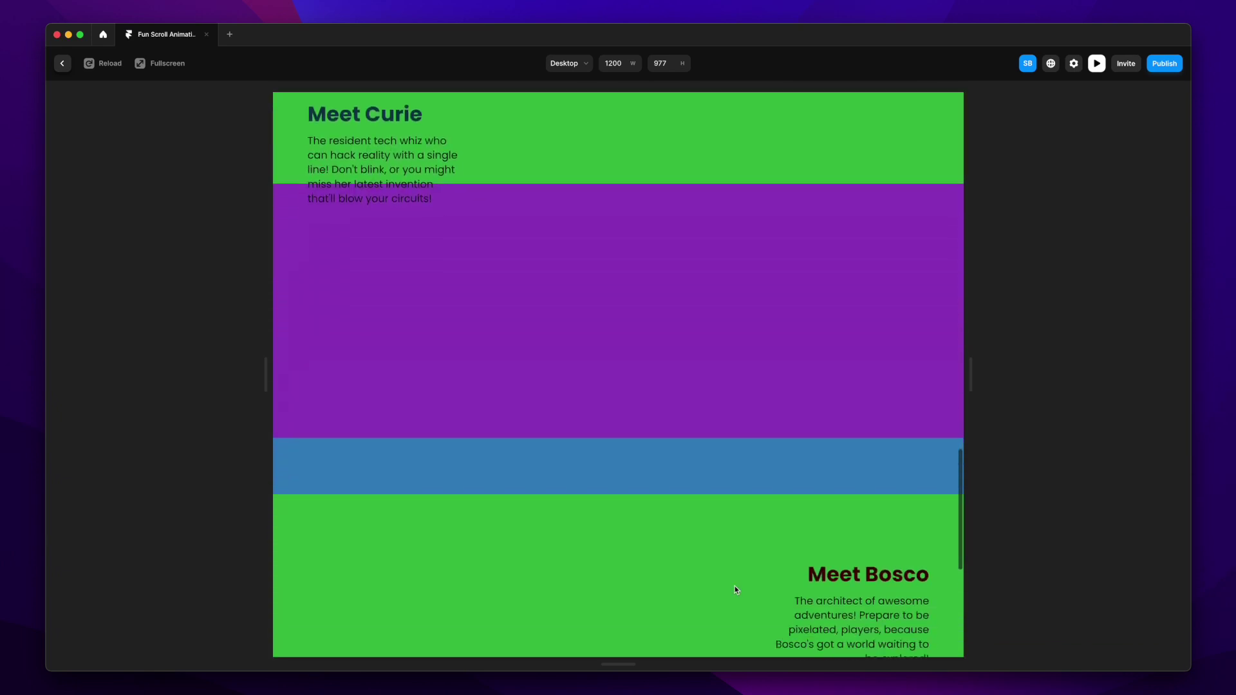
scroll(753, 409, up, 2)
scroll(752, 407, up, 15)
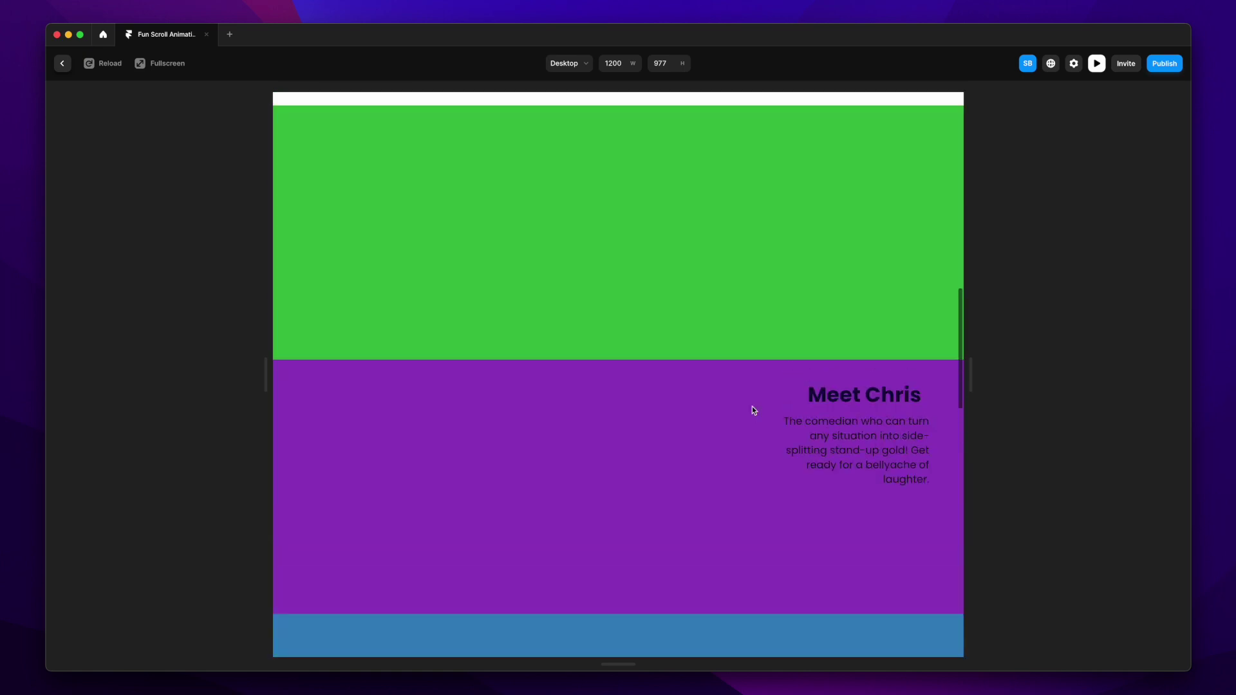
click(61, 63)
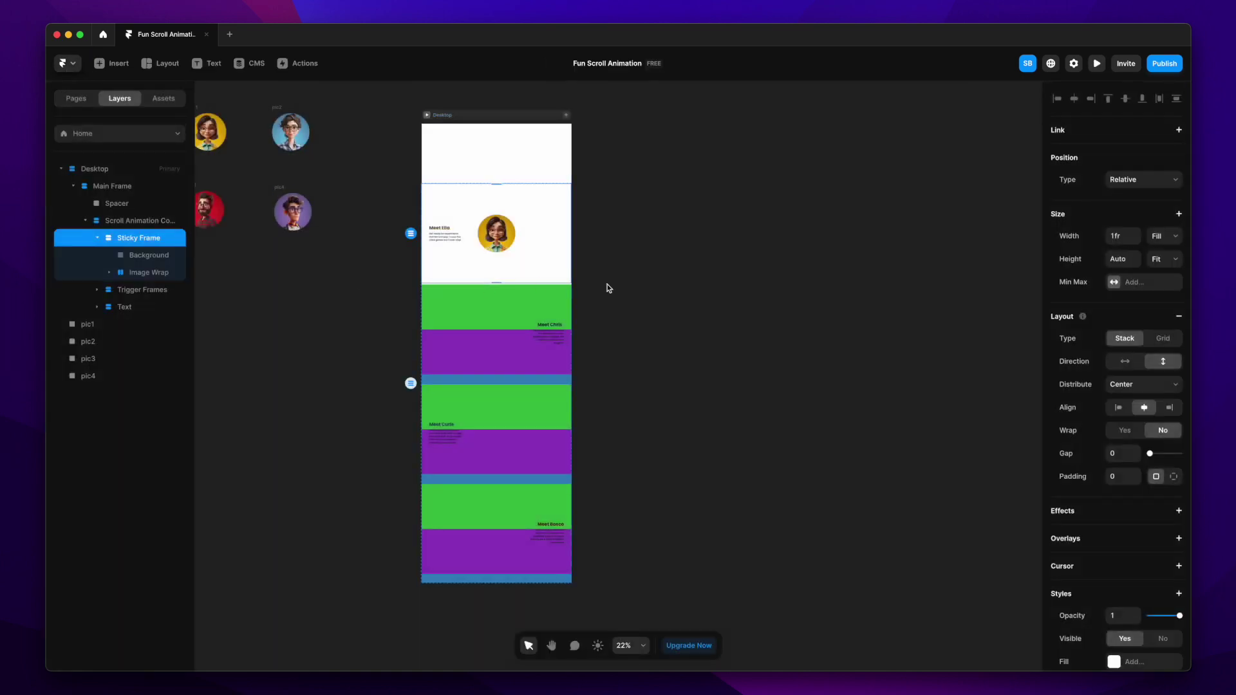
Collapse the Sticky Frame layer and set its position type to Sticky.
click(635, 280)
scroll(635, 279, left, 3)
scroll(635, 279, up, 1)
scroll(571, 217, up, 5)
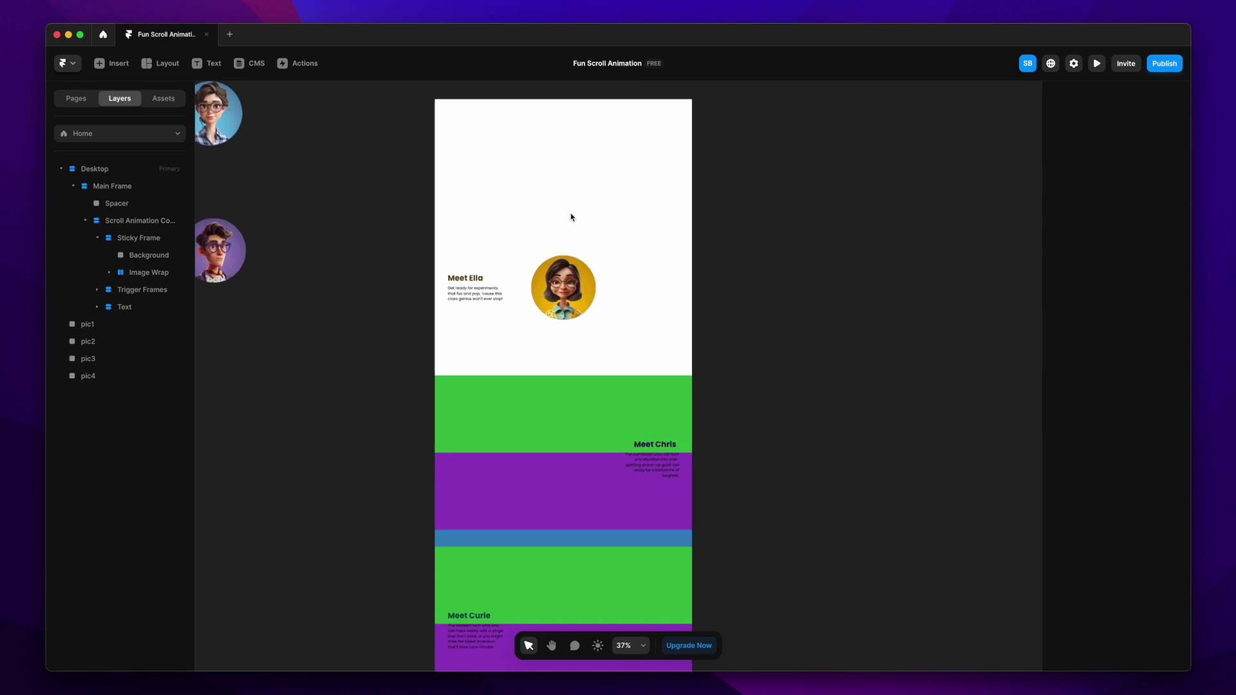
click(101, 239)
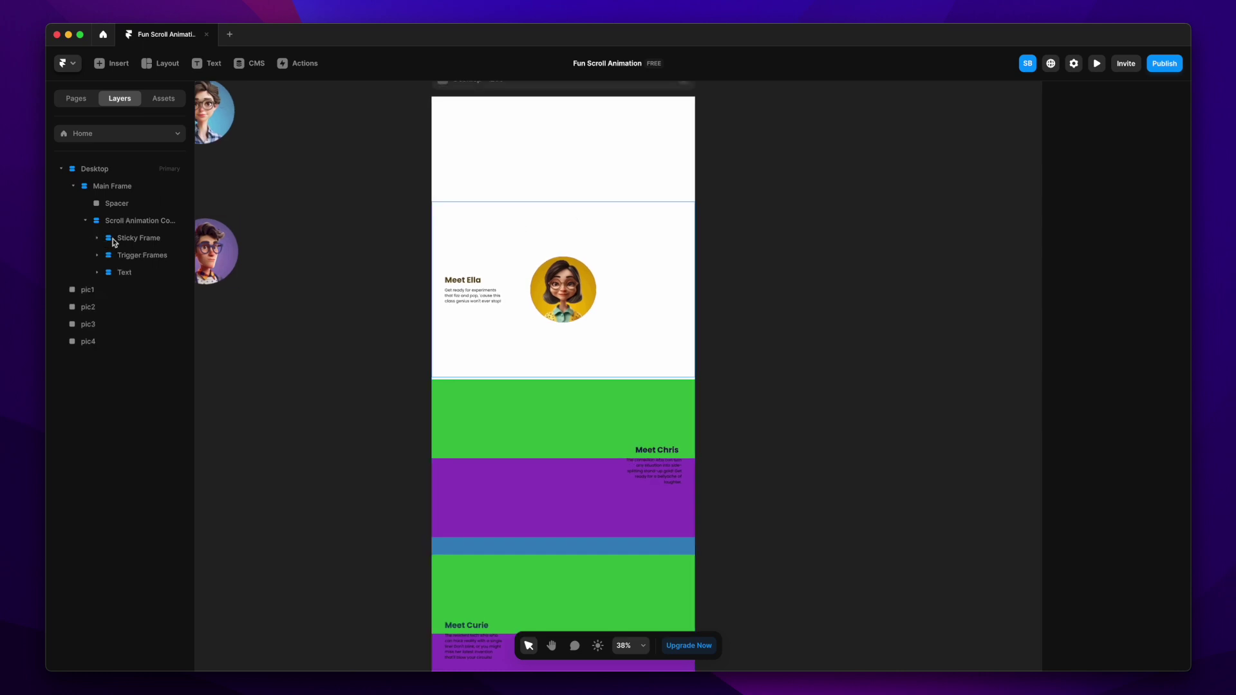
click(130, 240)
click(1175, 180)
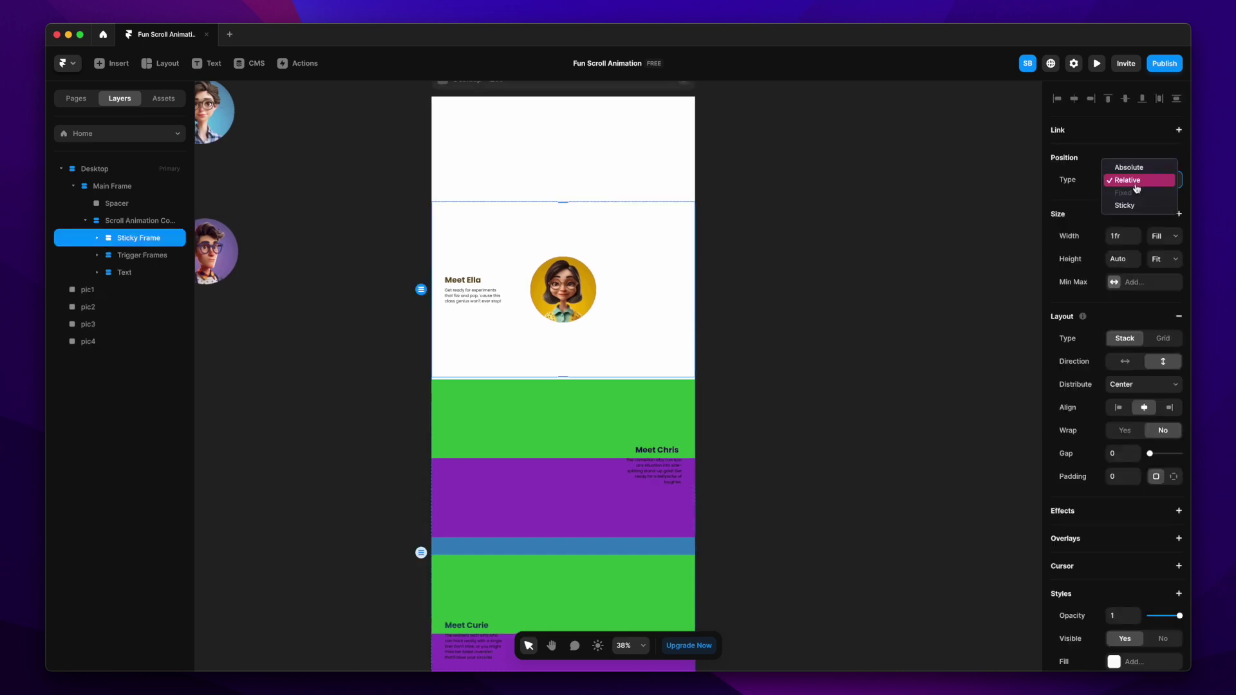
click(1137, 211)
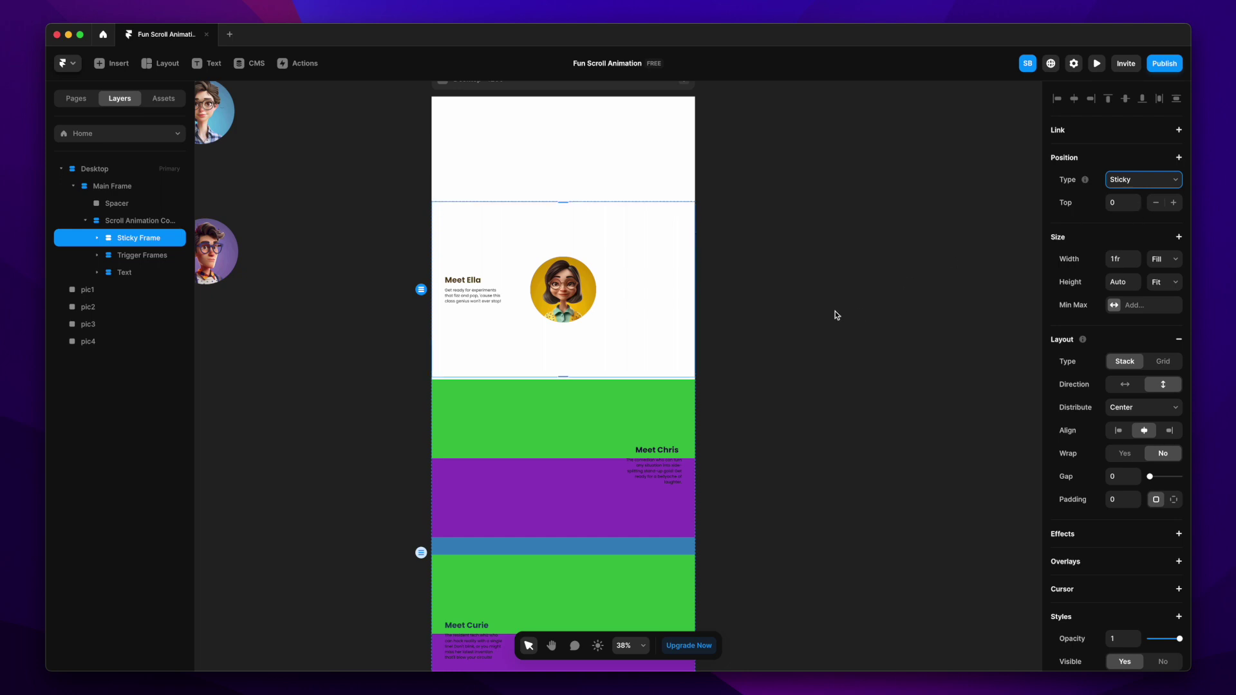
Preview the Desktop page again and scroll down to check whether the Sticky Frame stays in place.
scroll(466, 121, up, 3)
click(439, 139)
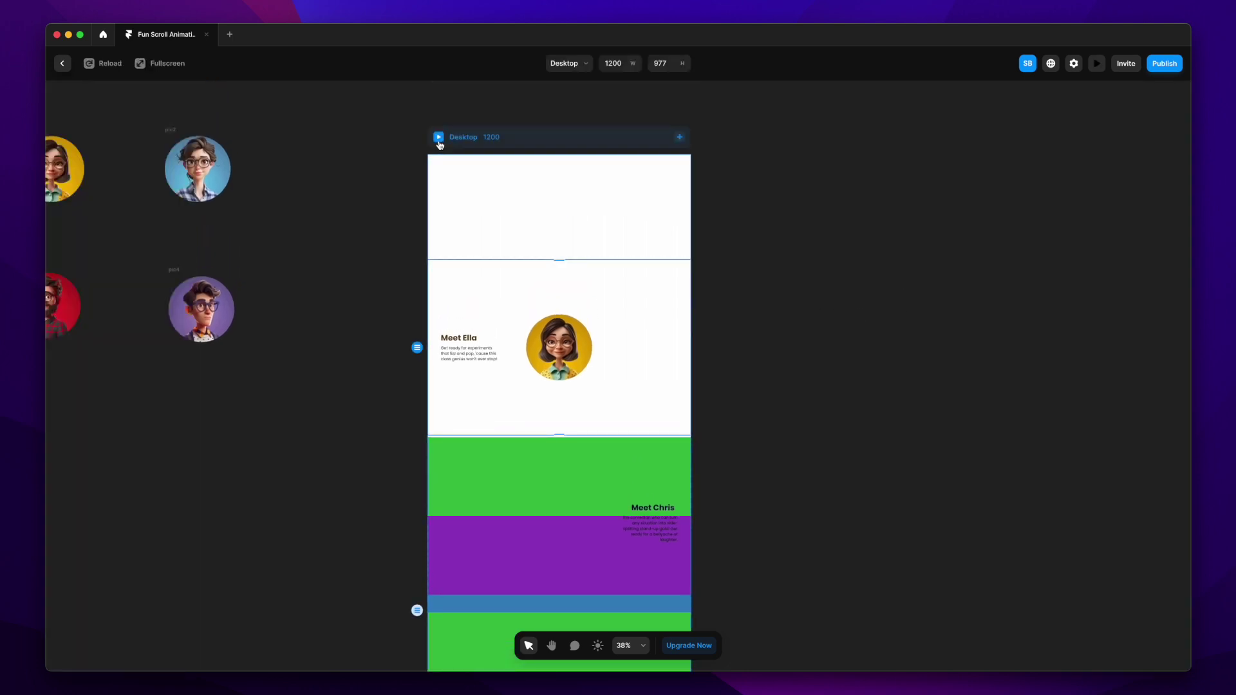
scroll(646, 414, down, 15)
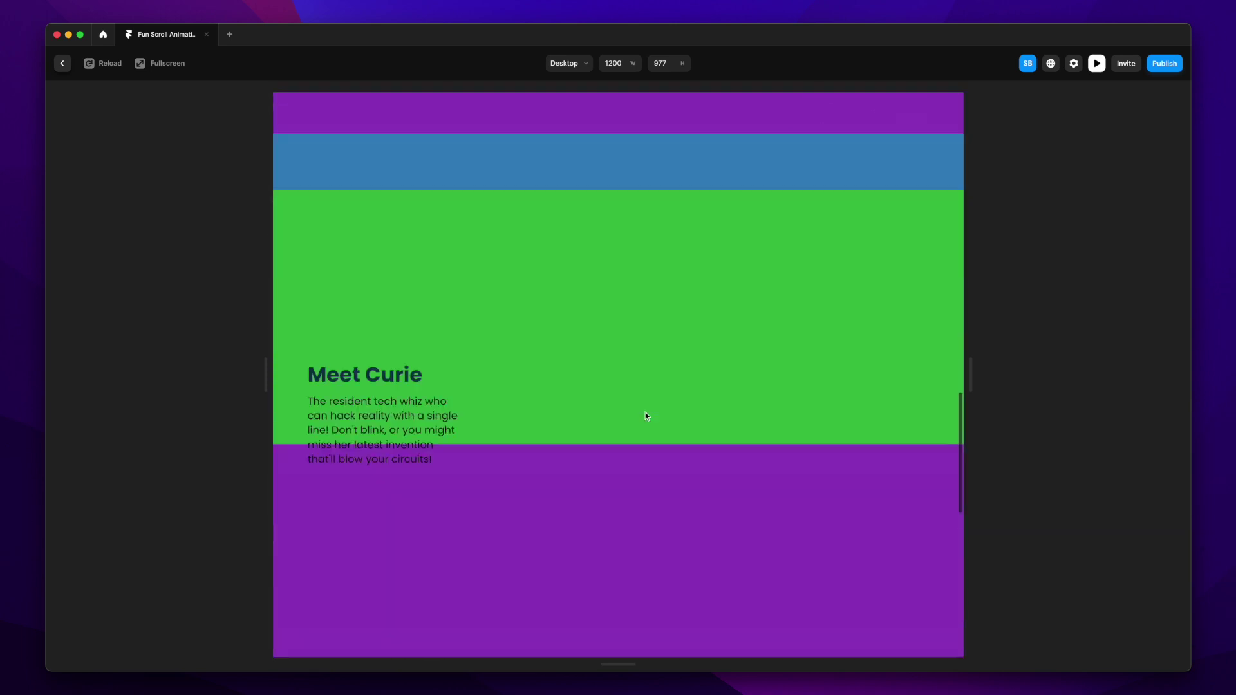
scroll(645, 415, down, 4)
click(61, 64)
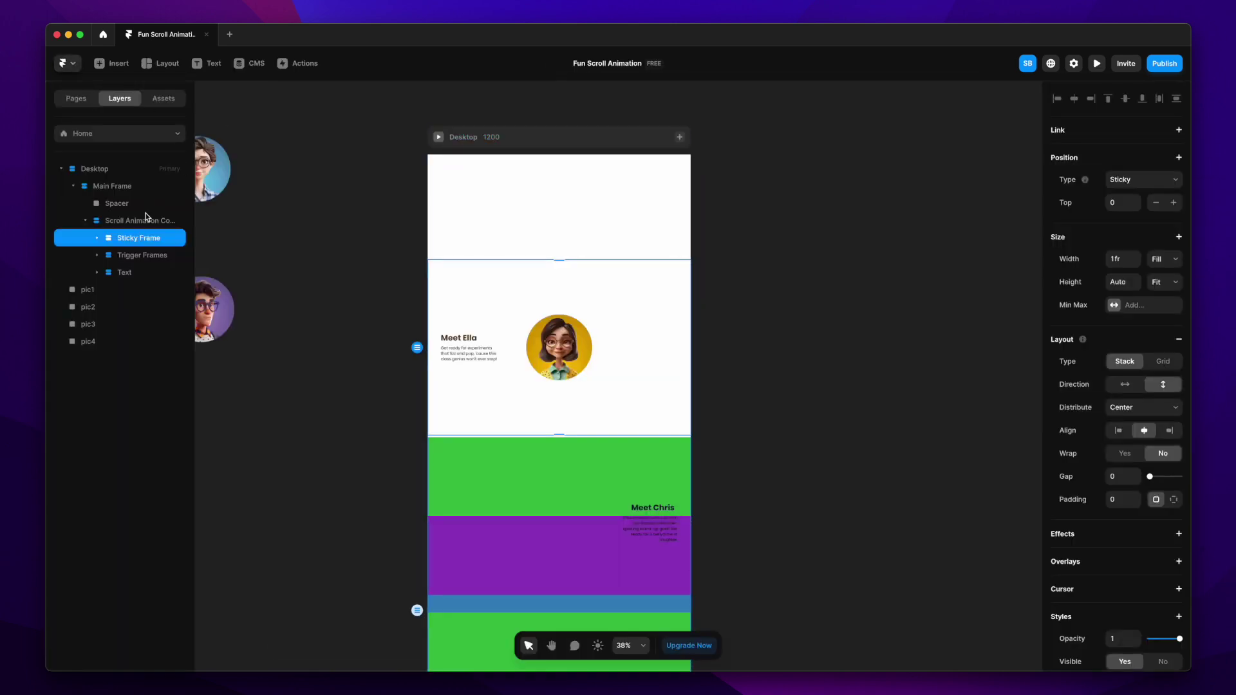
Set the overflow of the scroll animation frame that holds Sticky Frame, Trigger Frames and Text to Visible.
click(126, 223)
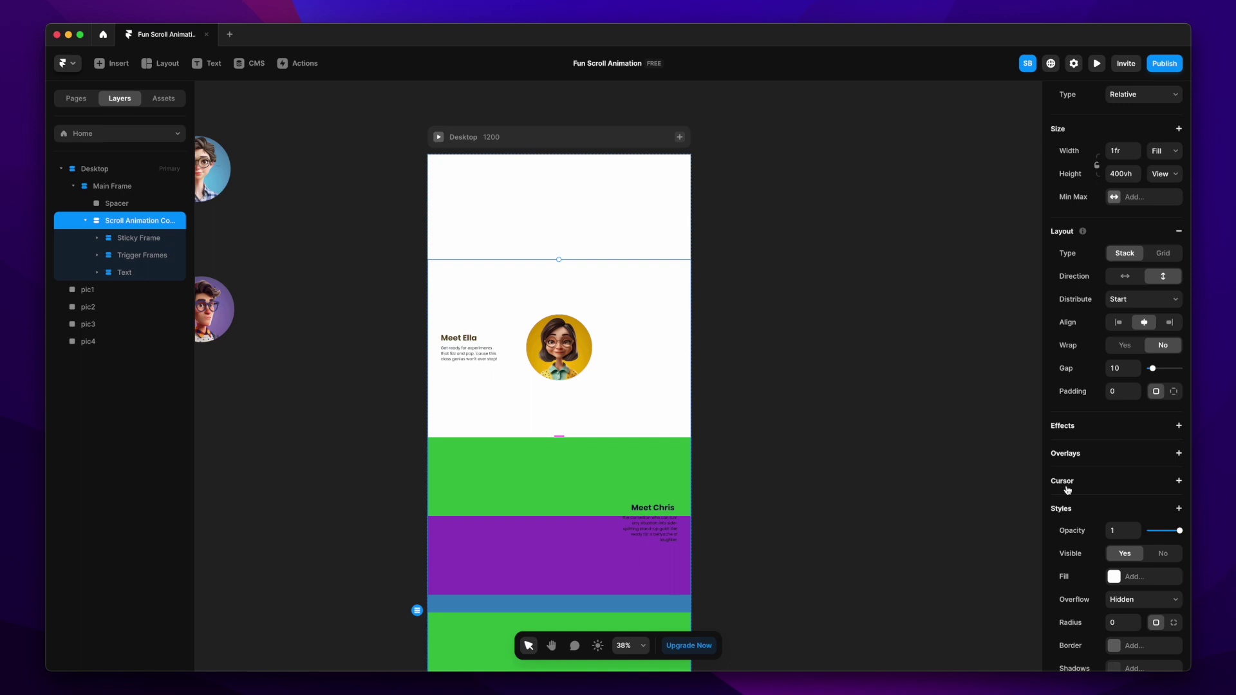
scroll(1069, 491, down, 5)
click(1136, 440)
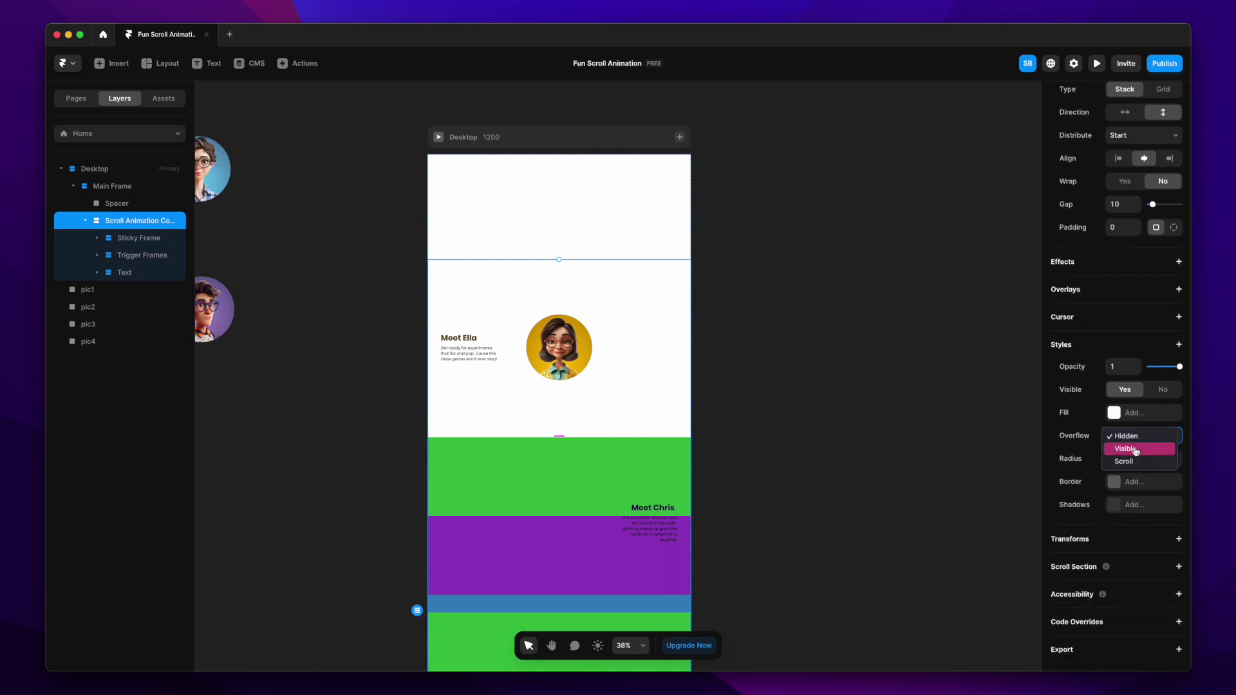
click(1137, 449)
Set the overflow of both the Main Frame and the Desktop breakpoint to Visible.
click(146, 187)
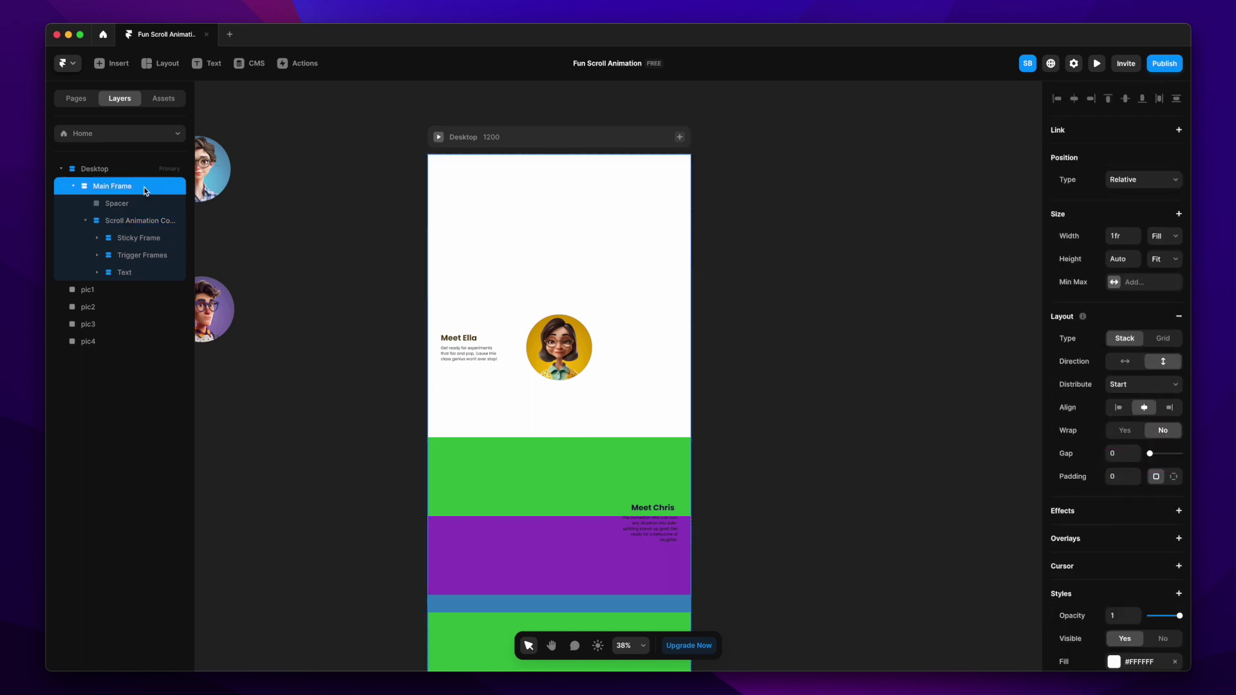
scroll(1116, 557, down, 4)
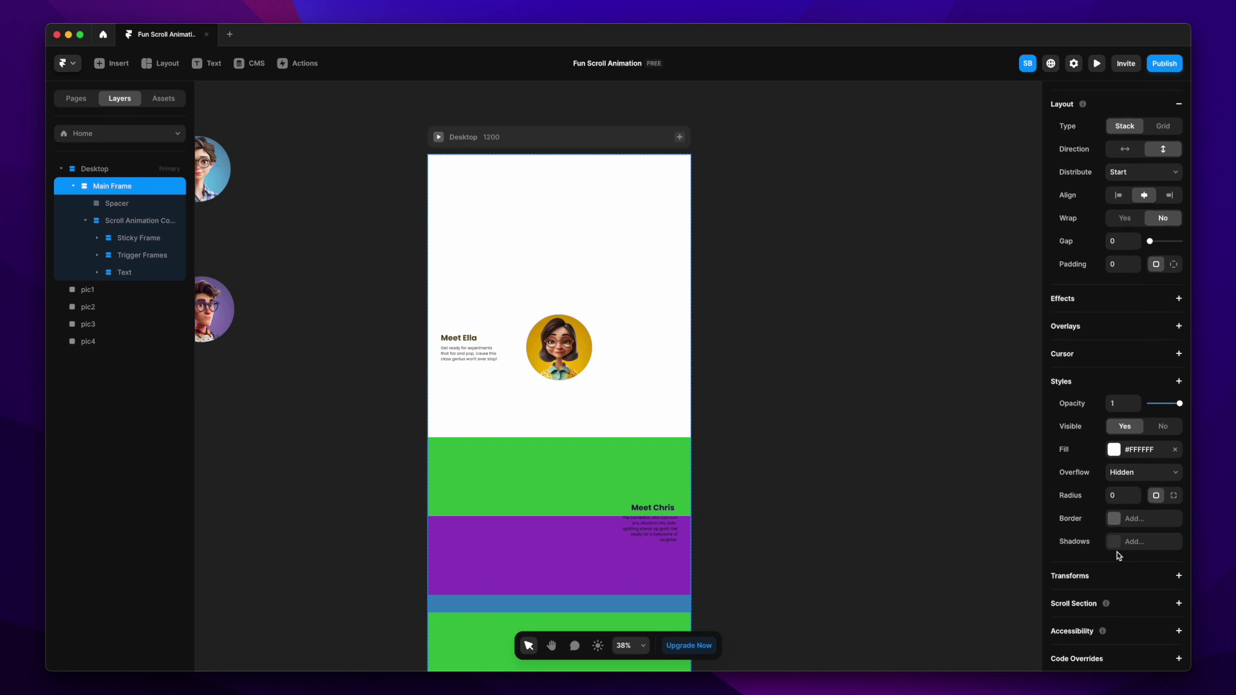
click(1140, 482)
click(1140, 486)
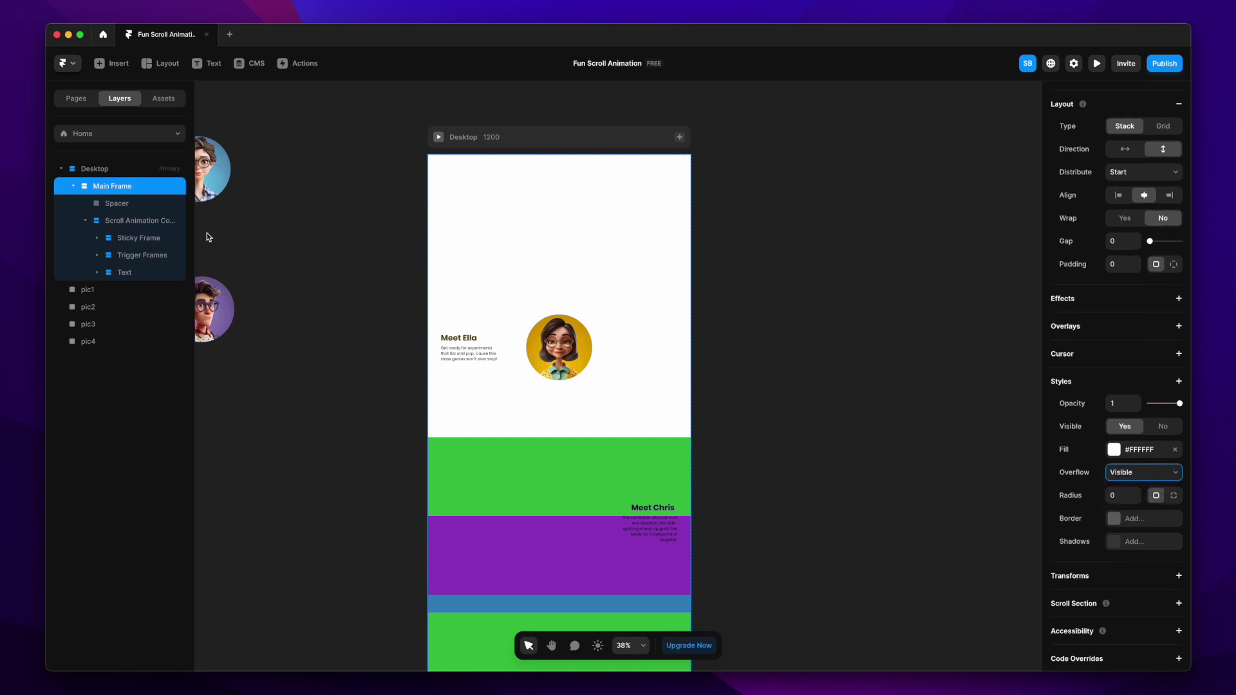
click(105, 169)
click(1142, 536)
click(1143, 522)
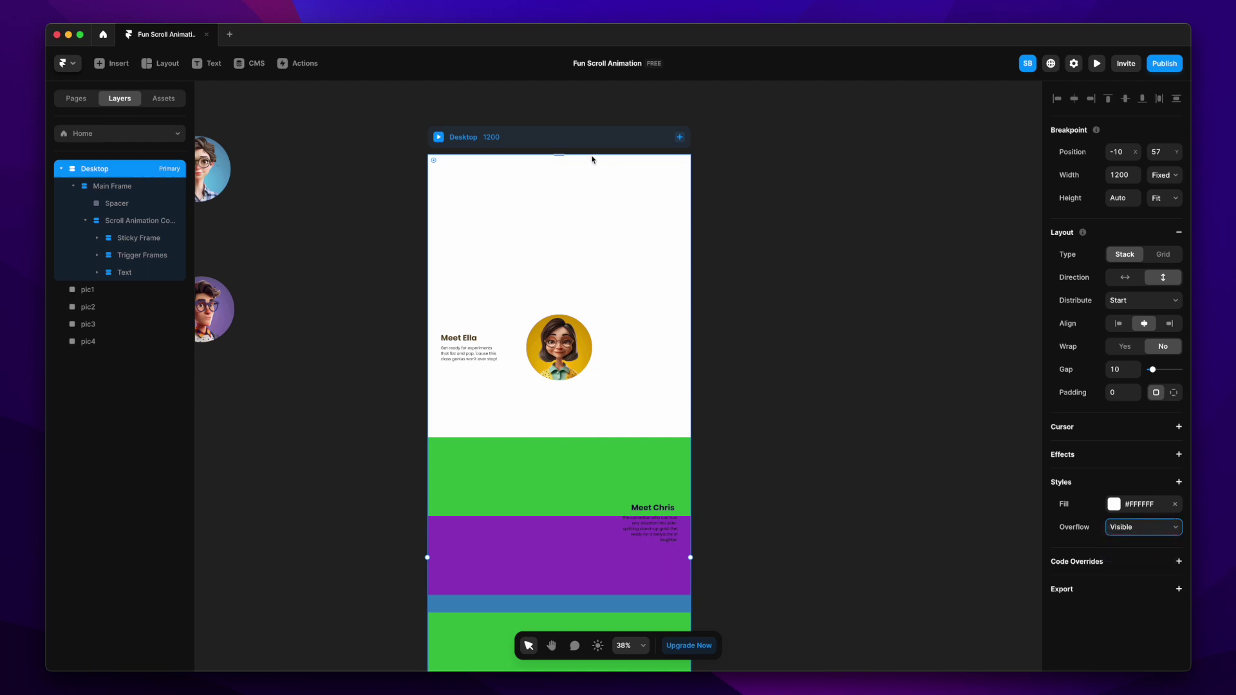
Preview the Desktop page and scroll through it to check whether the portrait stays fixed, and return to the canvas.
click(440, 137)
scroll(612, 434, down, 5)
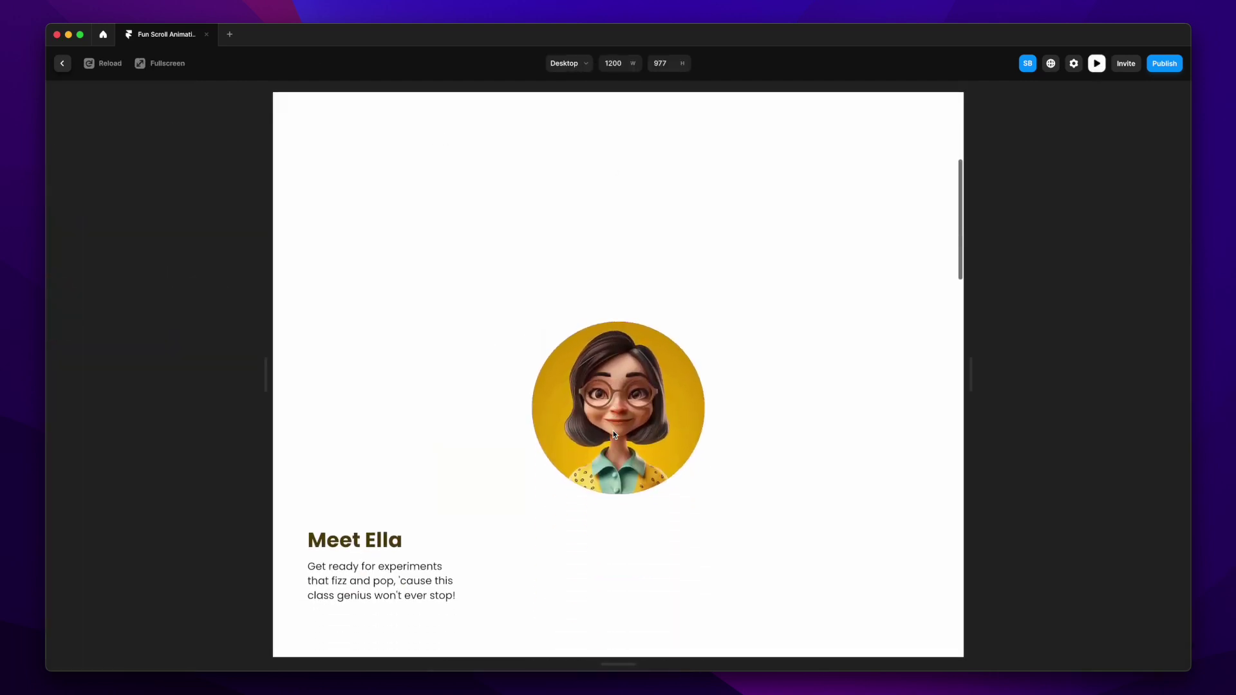
scroll(613, 435, down, 10)
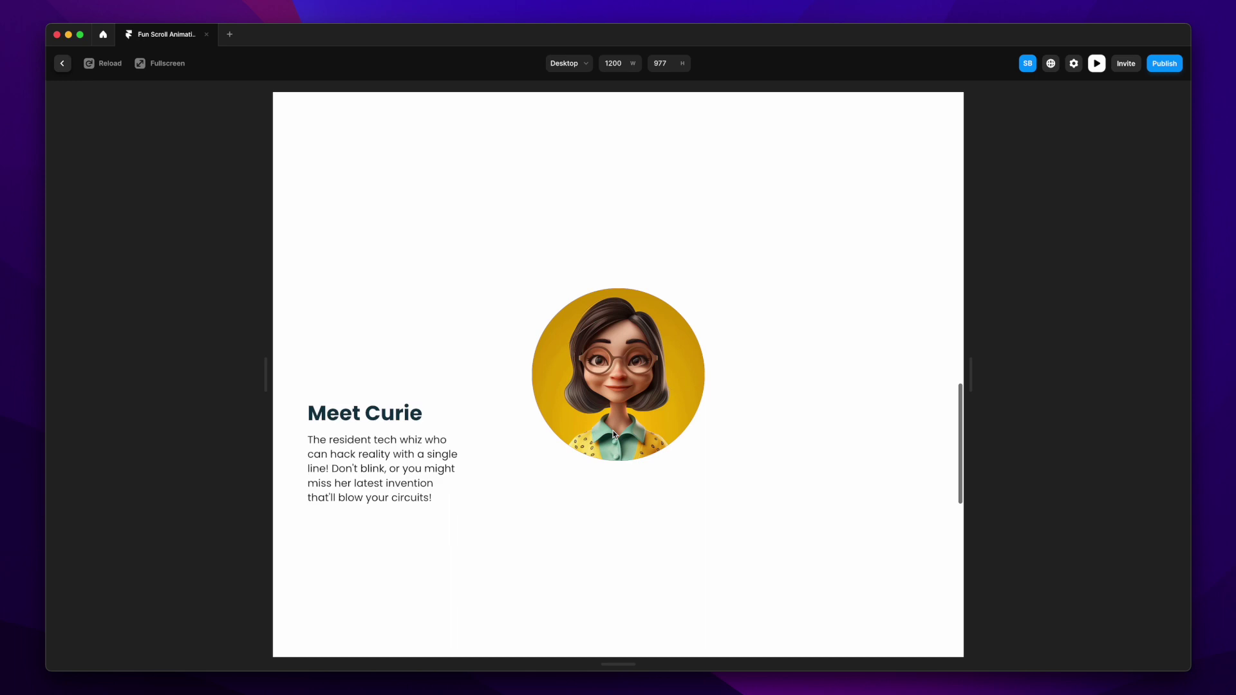
scroll(613, 434, down, 10)
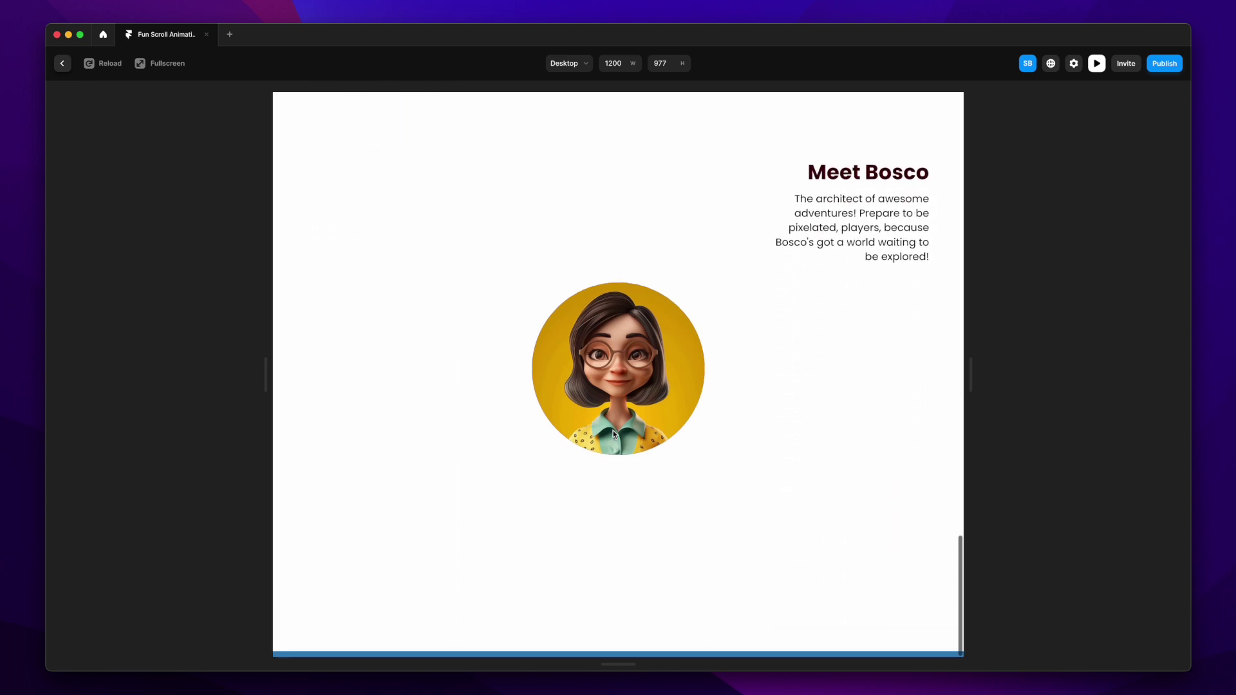
scroll(613, 435, up, 20)
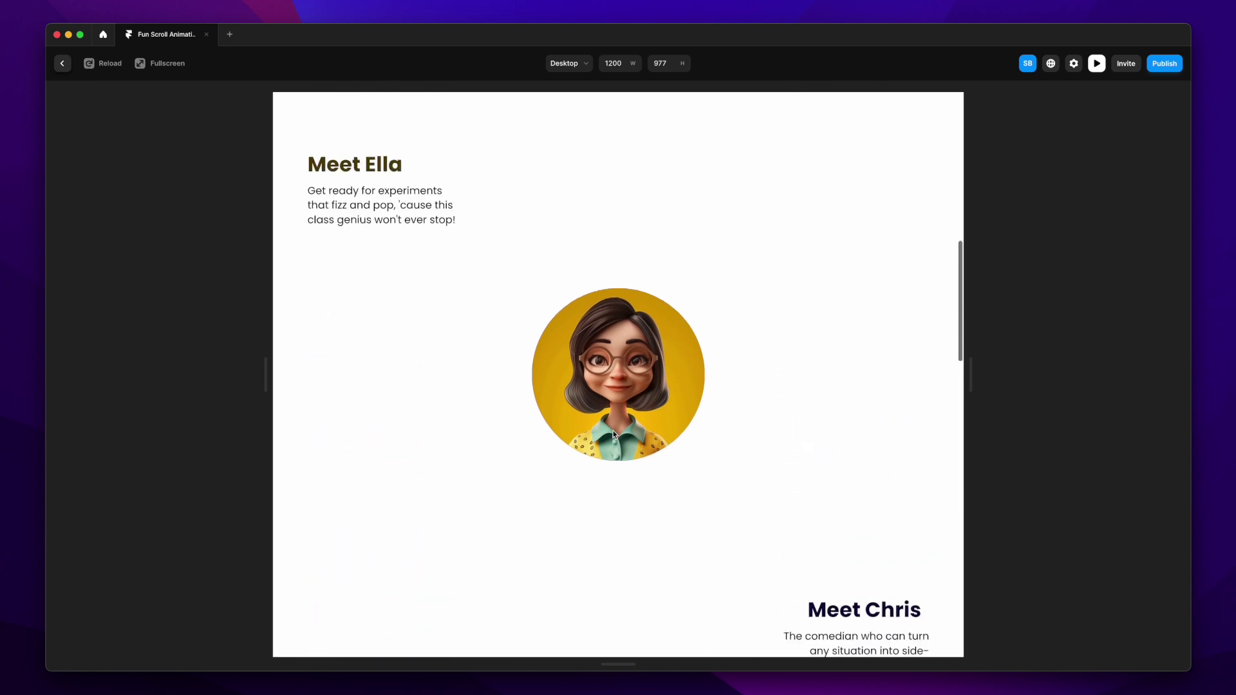
click(62, 63)
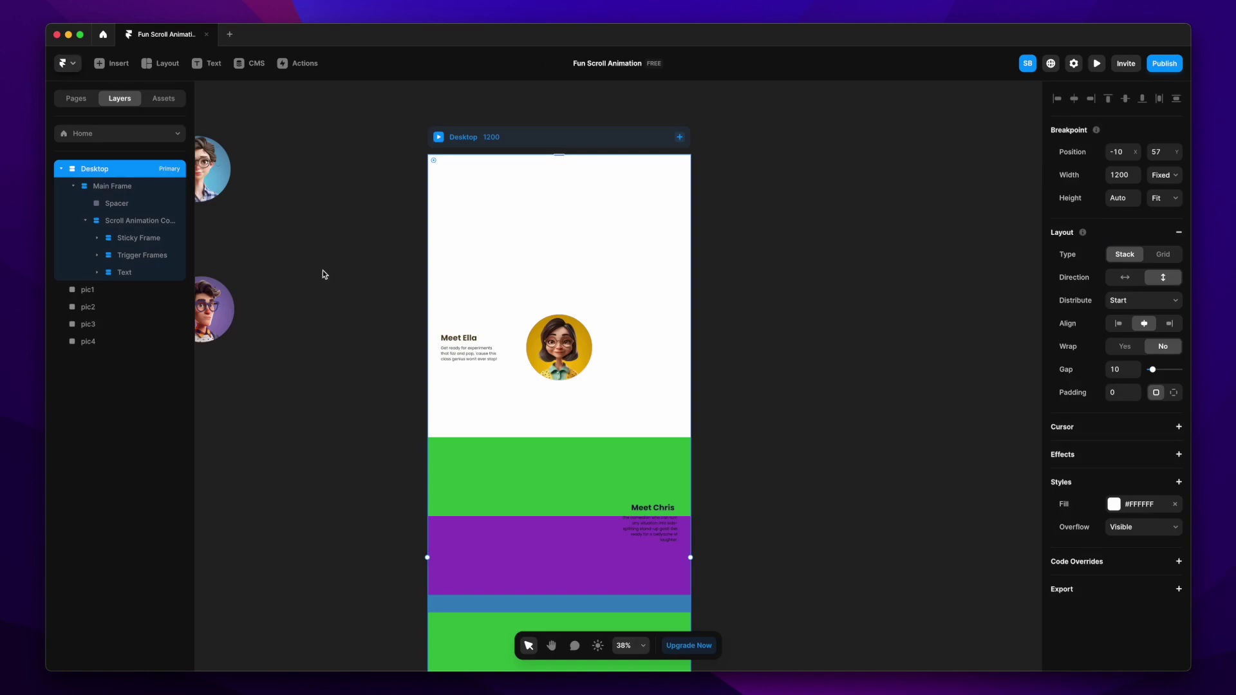
Set the opacity of the Trigger Frames stack to 0.
click(140, 255)
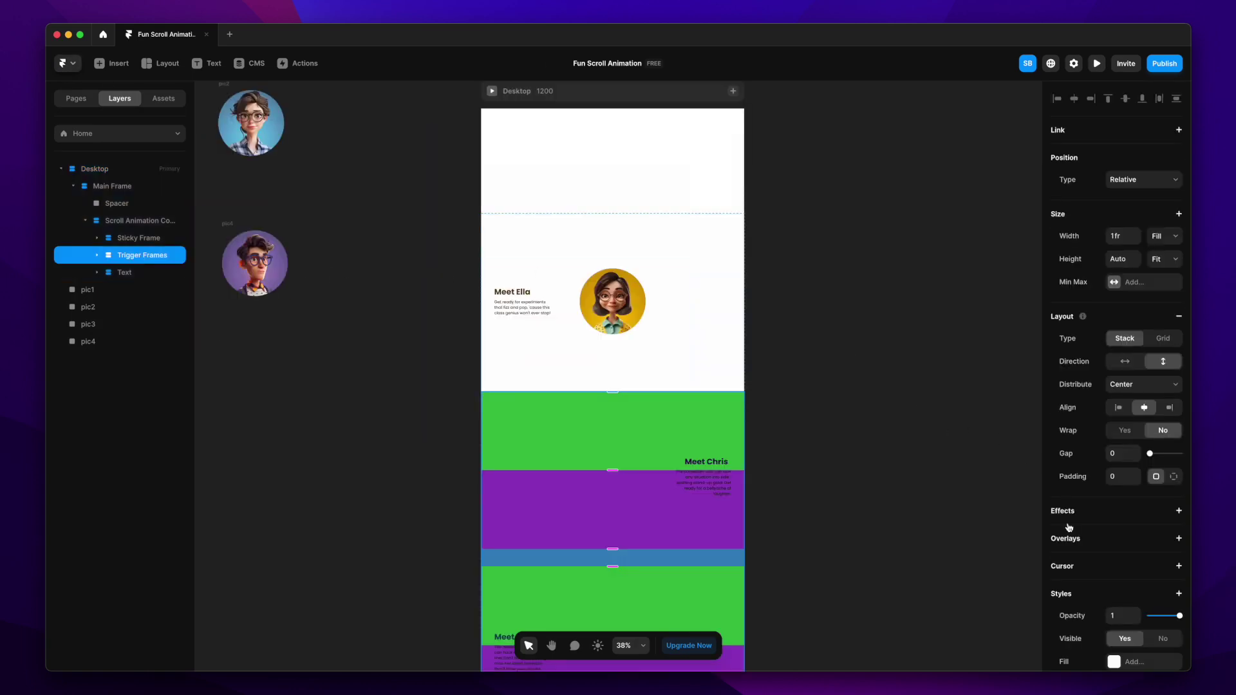
scroll(1069, 525, down, 5)
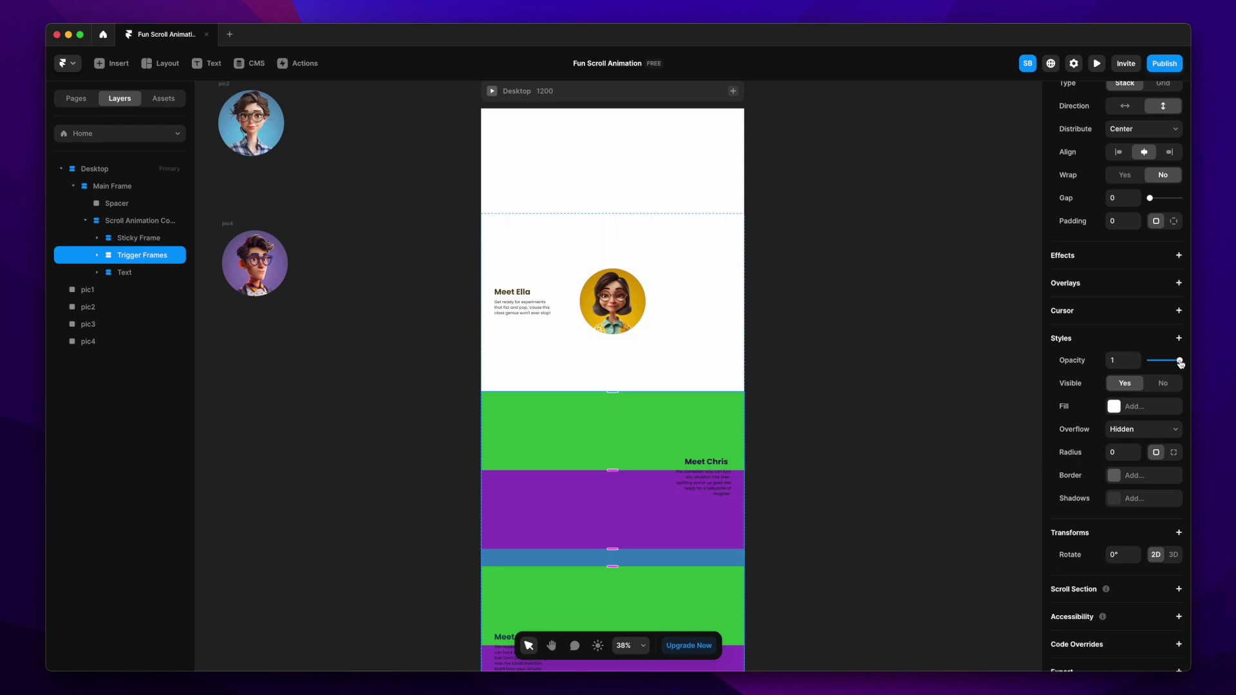
drag(1180, 363, 1149, 360)
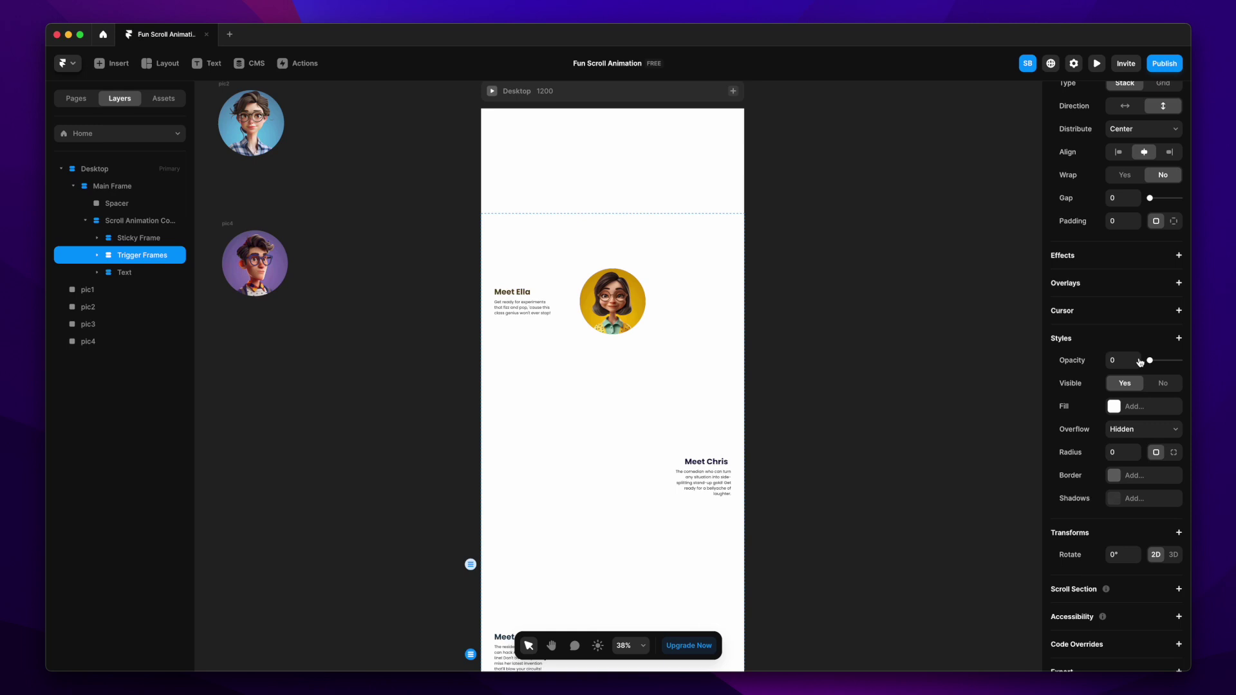
scroll(899, 425, down, 5)
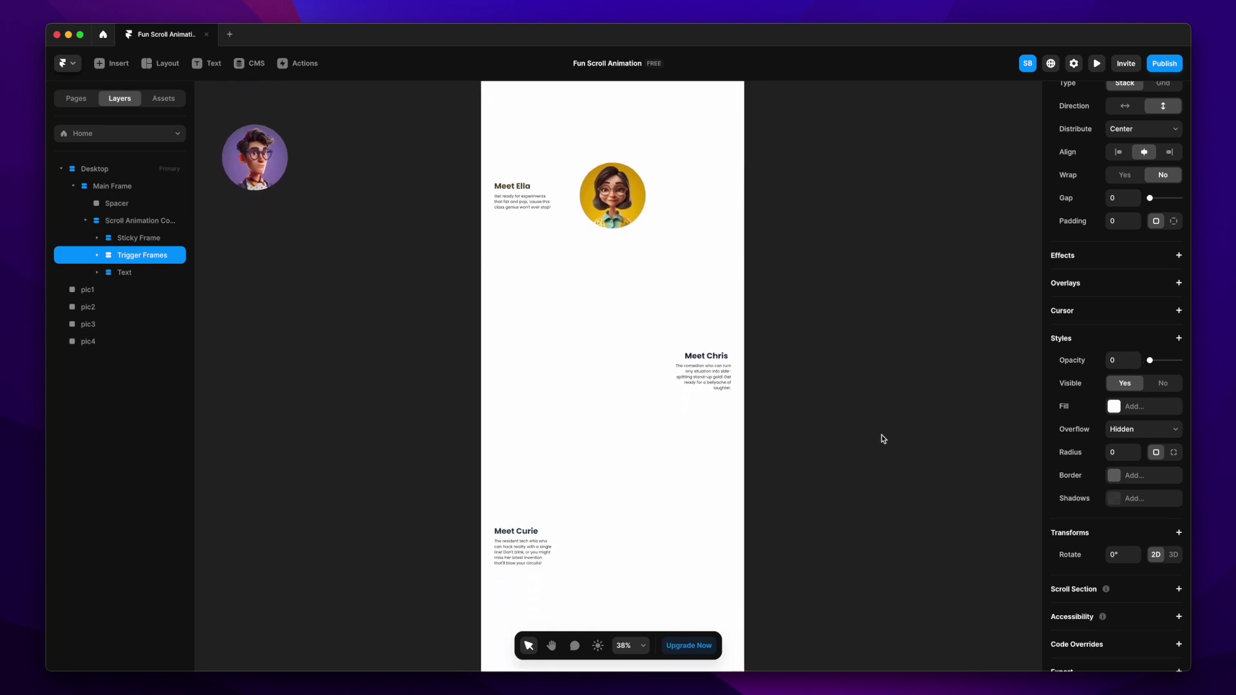
scroll(843, 558, down, 2)
scroll(843, 557, up, 6)
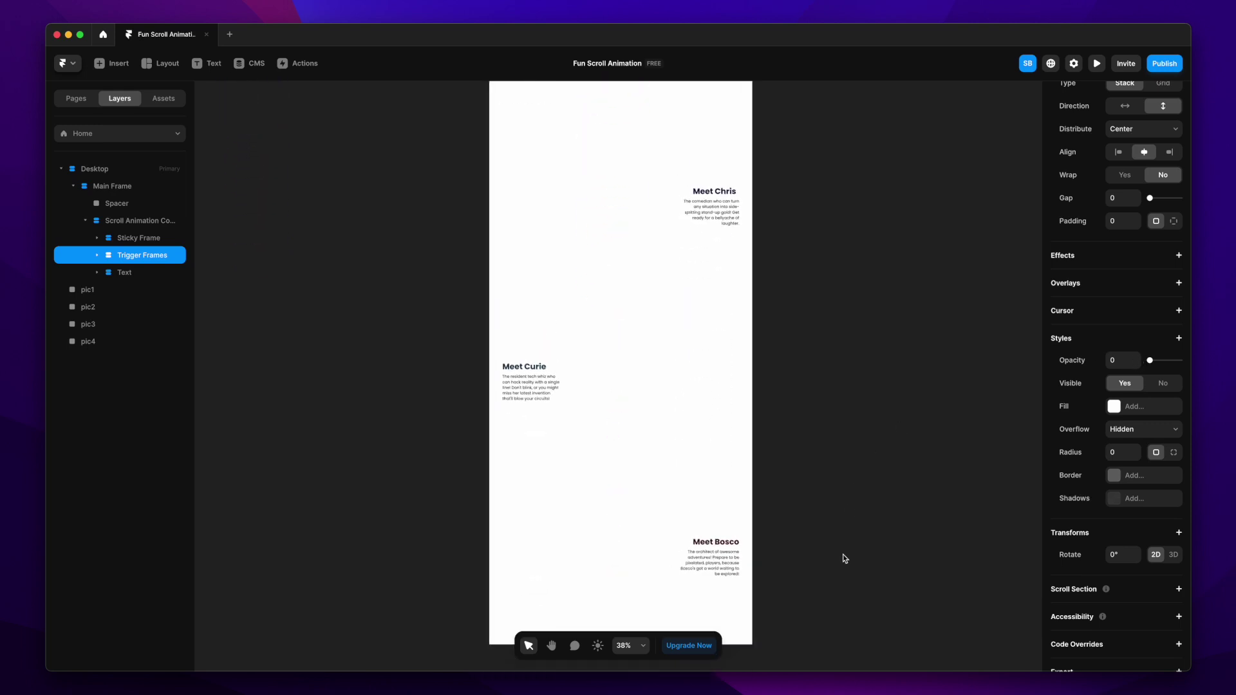
scroll(843, 554, up, 2)
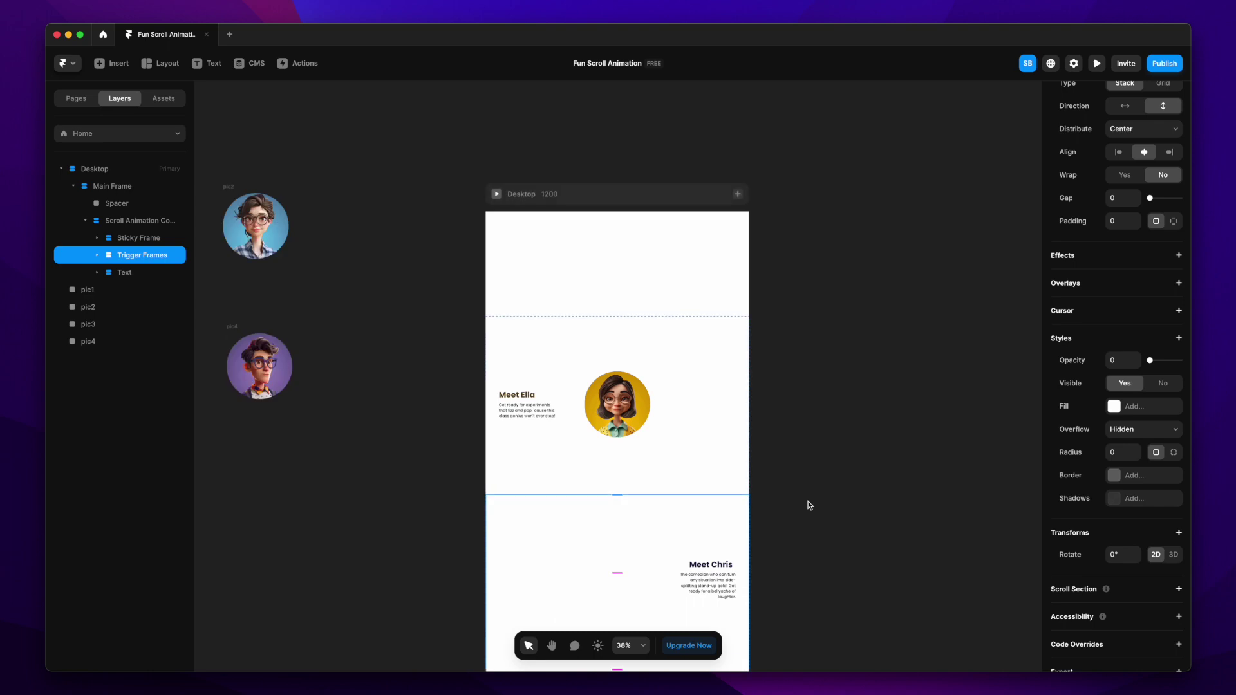
Expand the Trigger Frames layer and add a scroll section named halfturn-1 to its Halfturn 1 frame.
click(670, 213)
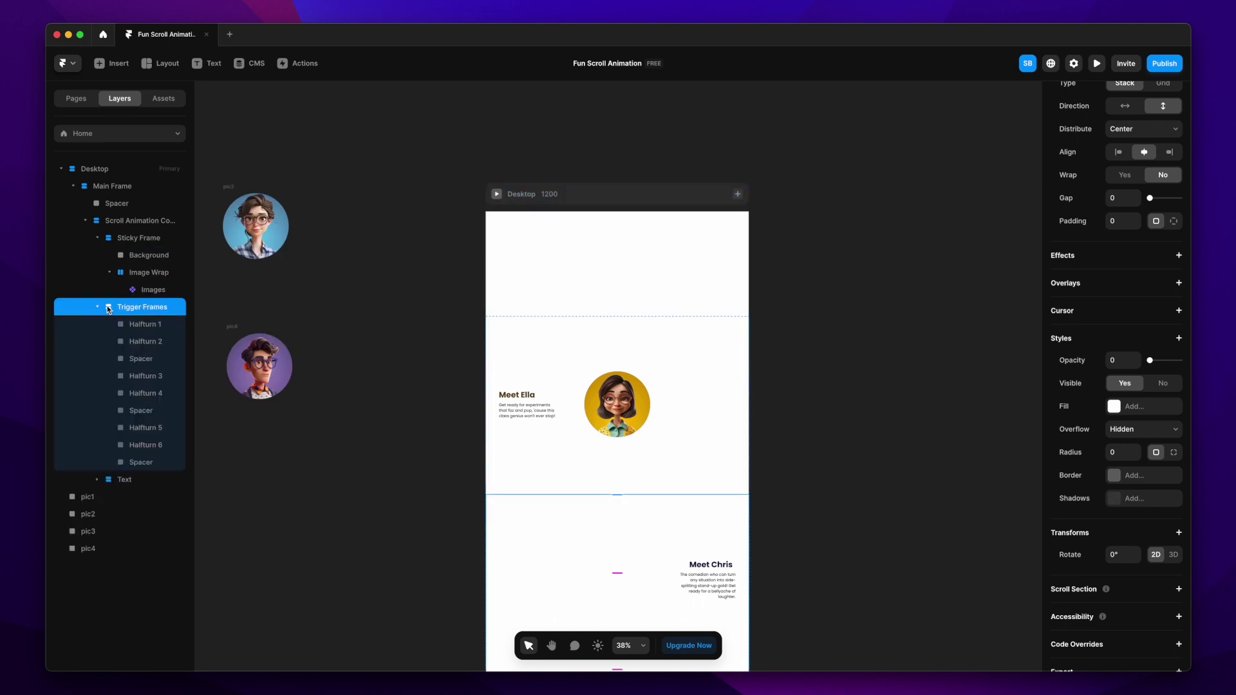
click(156, 326)
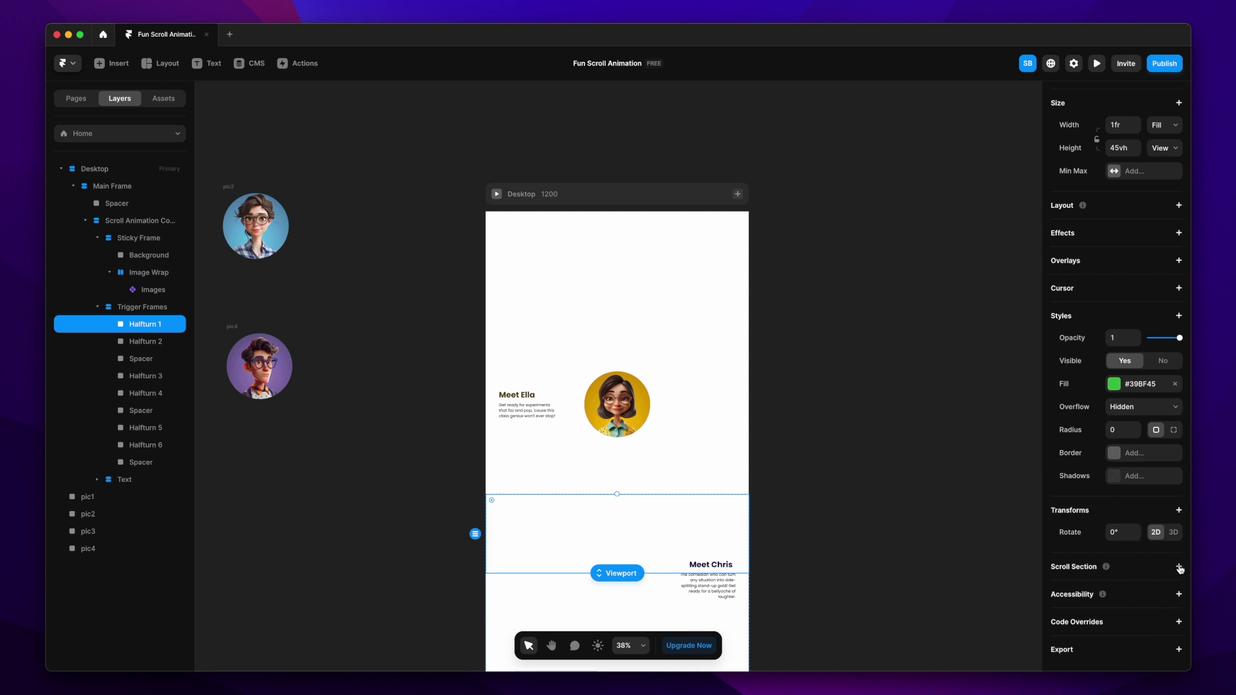
click(1179, 568)
scroll(1121, 581, down, 1)
click(1133, 536)
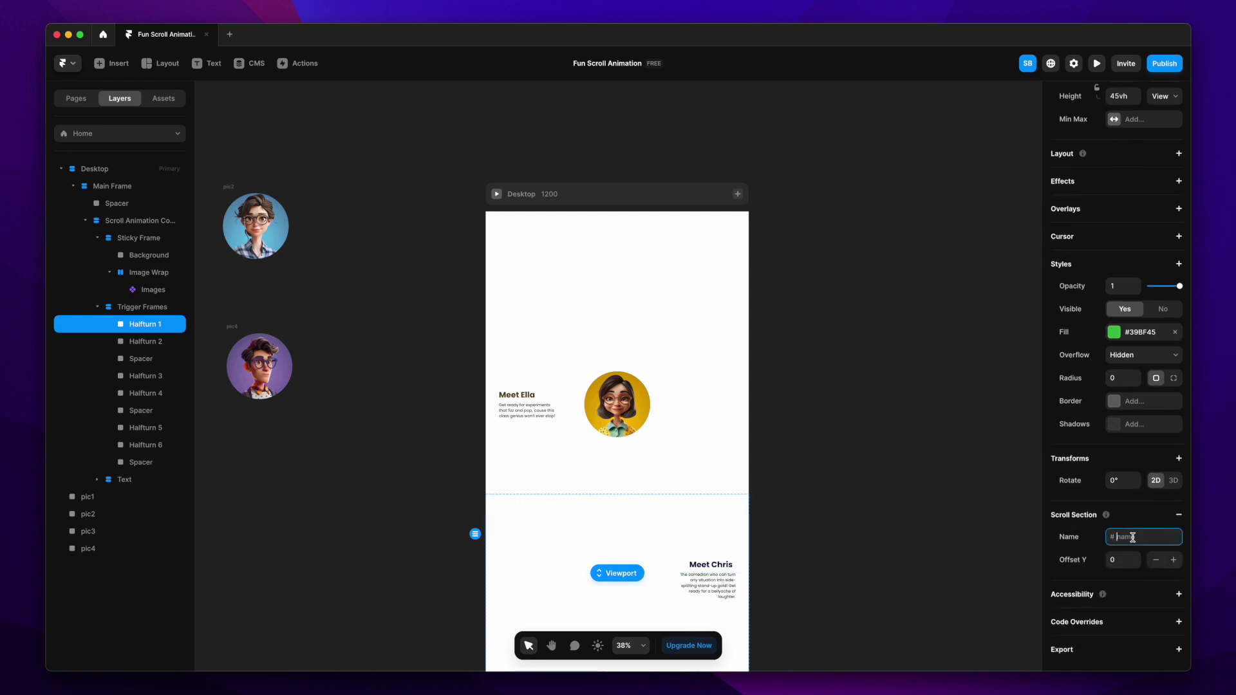
text(halfturn-1)
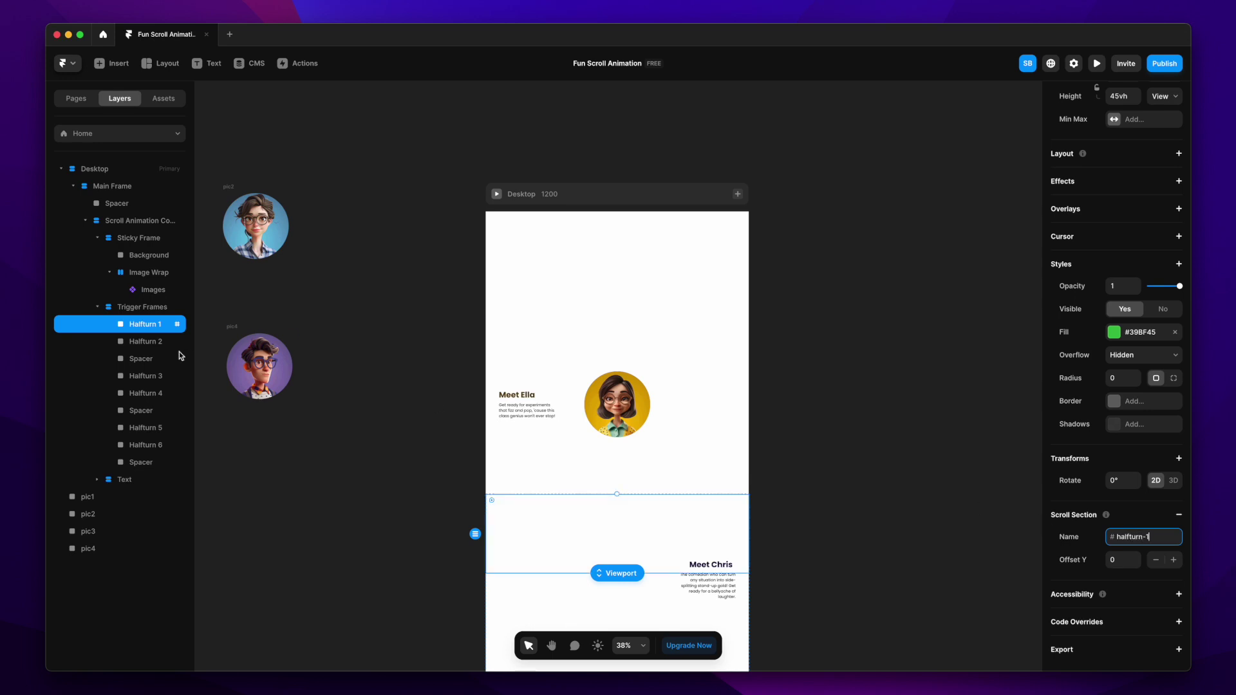
Add a scroll section named halfturn-2 to the Halfturn 2 frame and copy the section name.
click(154, 343)
scroll(1166, 605, down, 3)
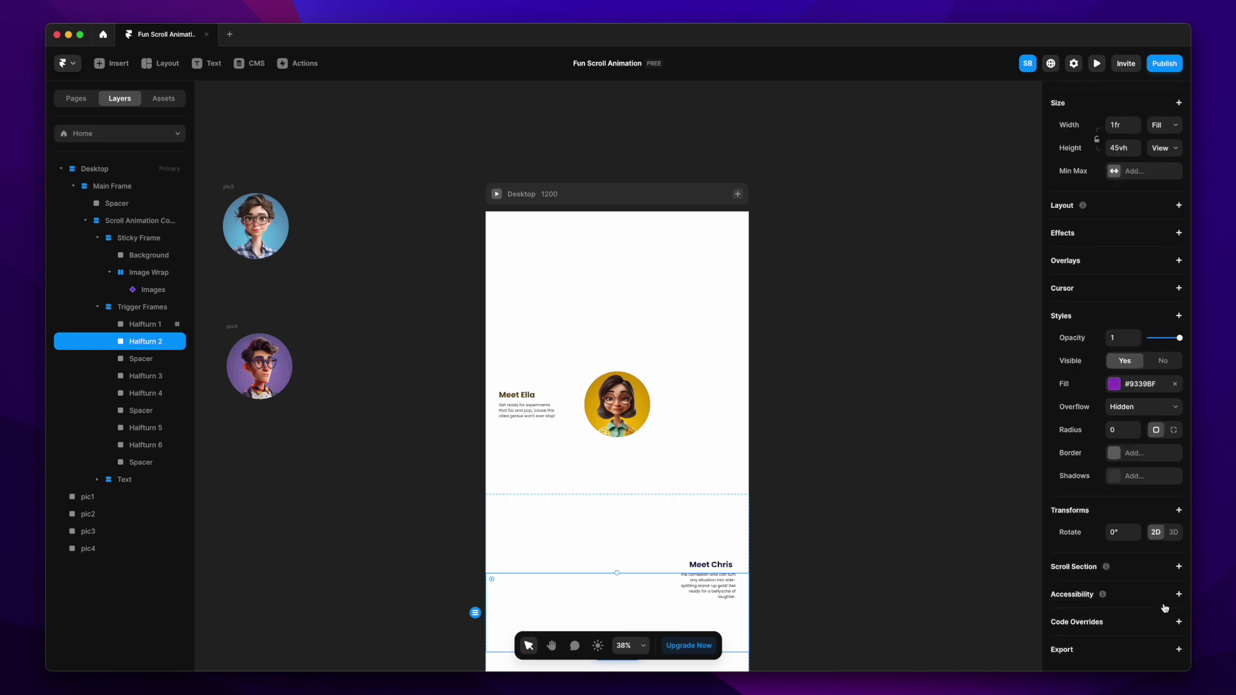
click(1179, 567)
text(halfturn-2)
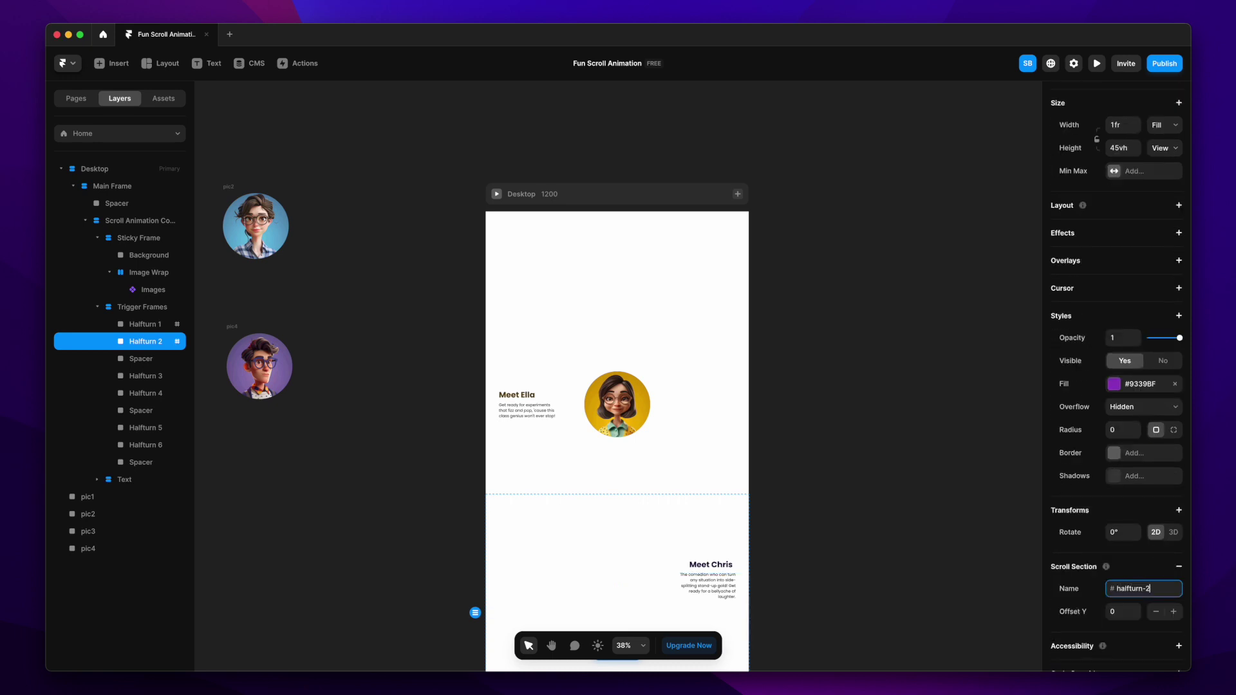
drag(1155, 588, 1112, 586)
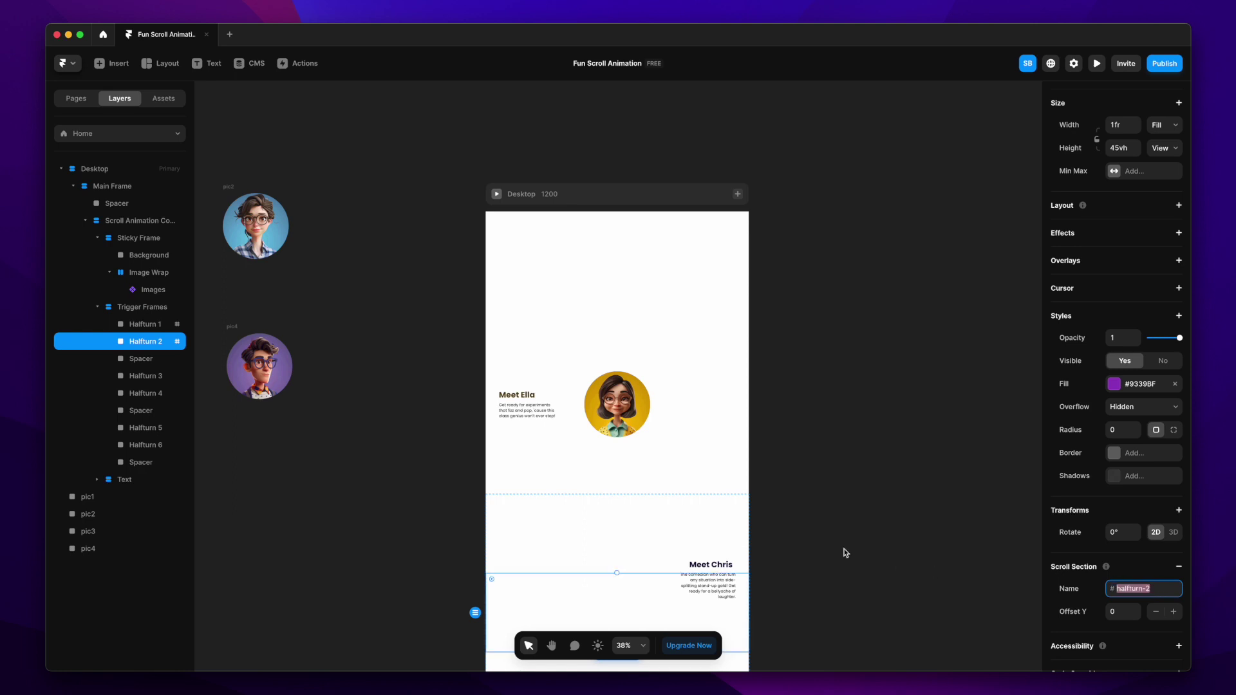
Add a scroll section to the Halfturn 3 frame and name it halfturn3.
click(152, 378)
scroll(1148, 591, down, 3)
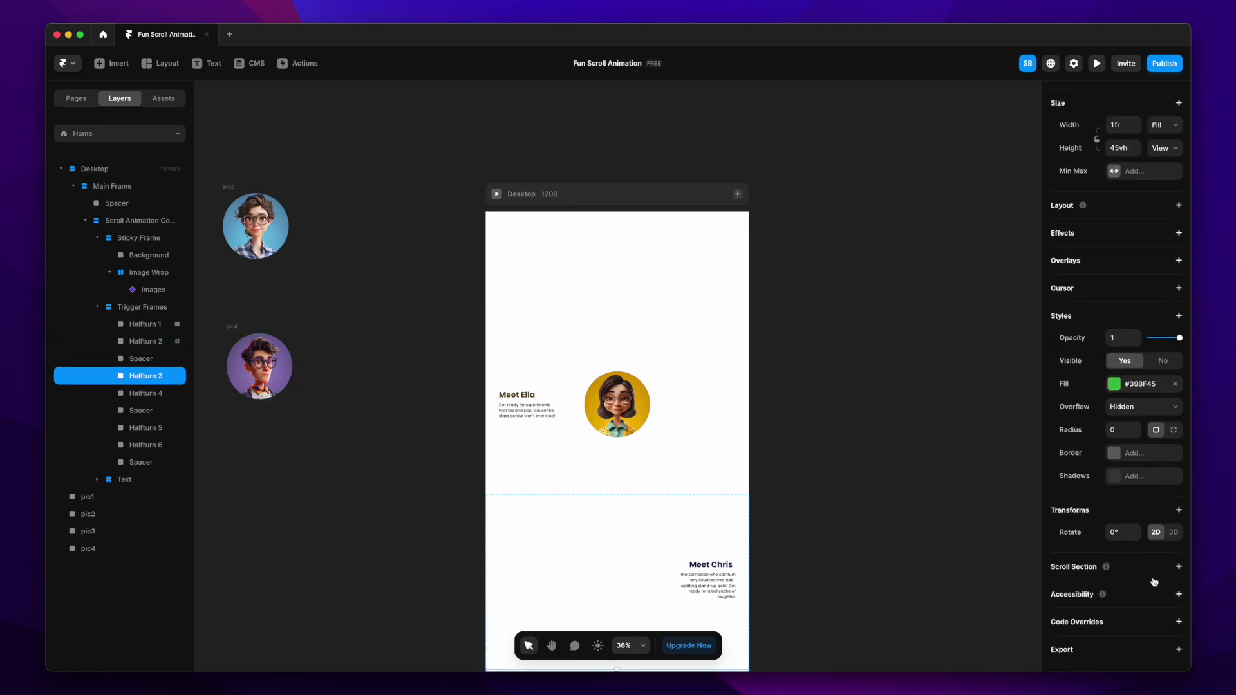
click(1170, 573)
click(1128, 585)
text(halfturn-2)
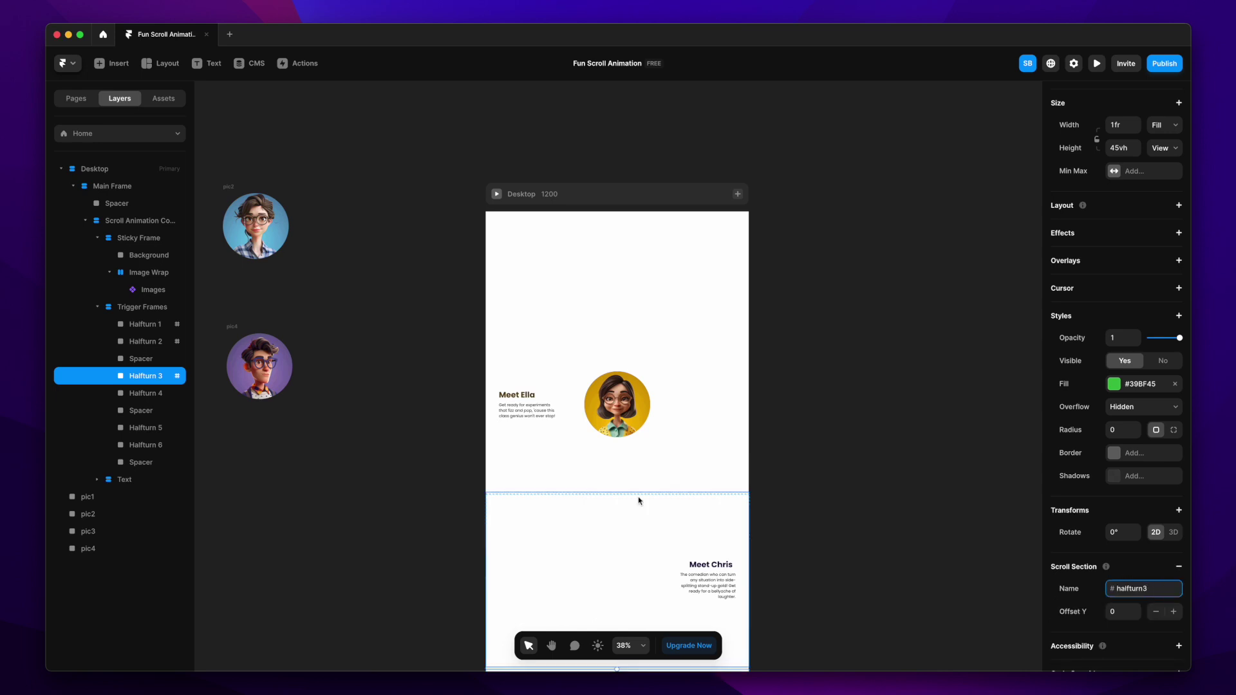
Add a scroll section to the Halfturn 4 frame and name it halfturn4.
click(153, 404)
scroll(1087, 580, down, 3)
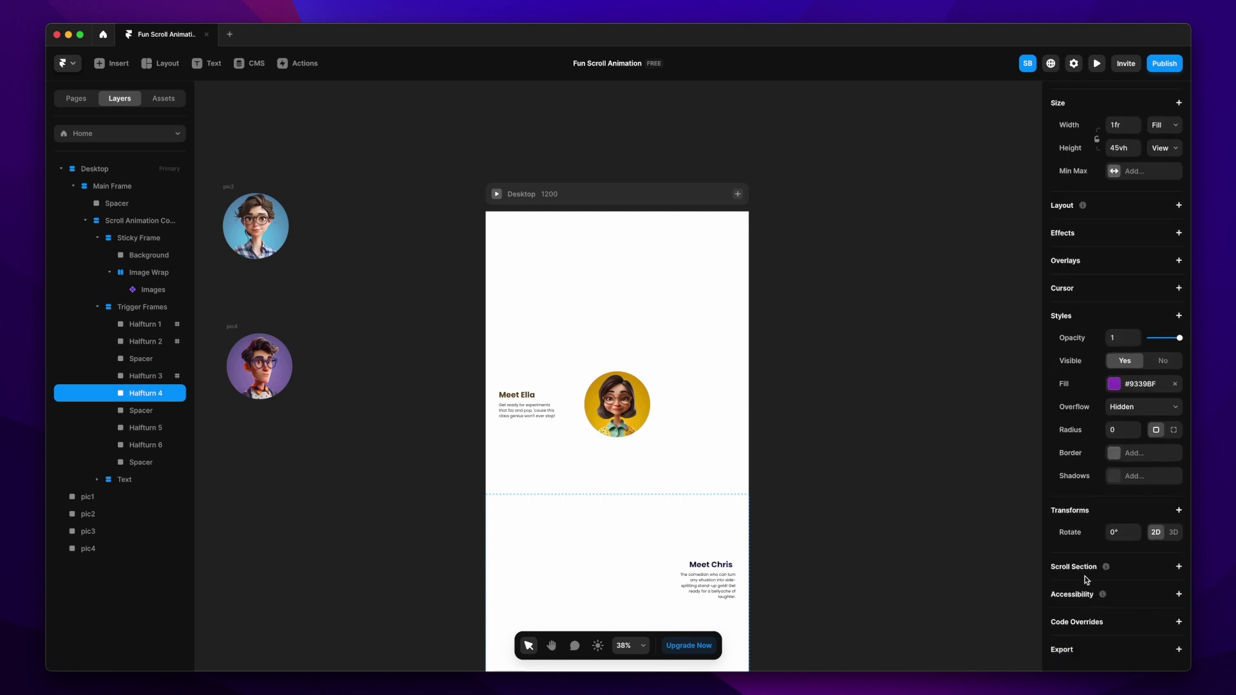
click(1179, 566)
click(1129, 589)
text(halfturn-2)
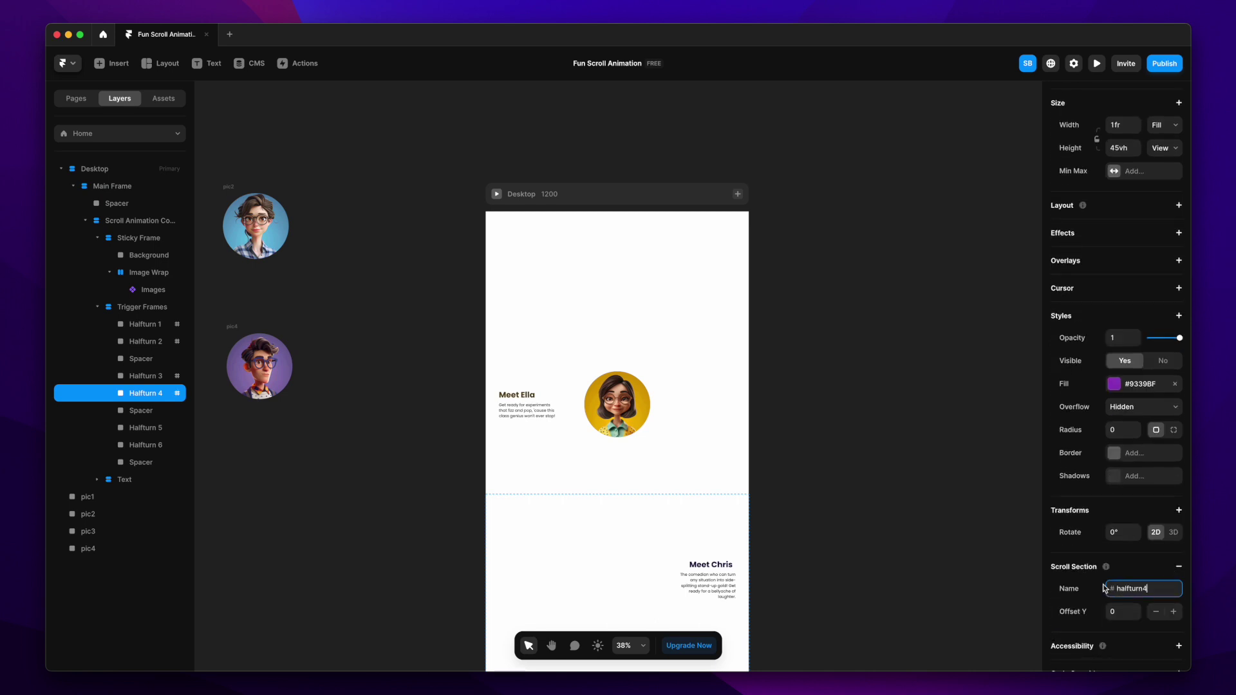
Add a scroll section to the Halfturn 5 frame and name it after the frame, reusing the copied section name.
click(149, 428)
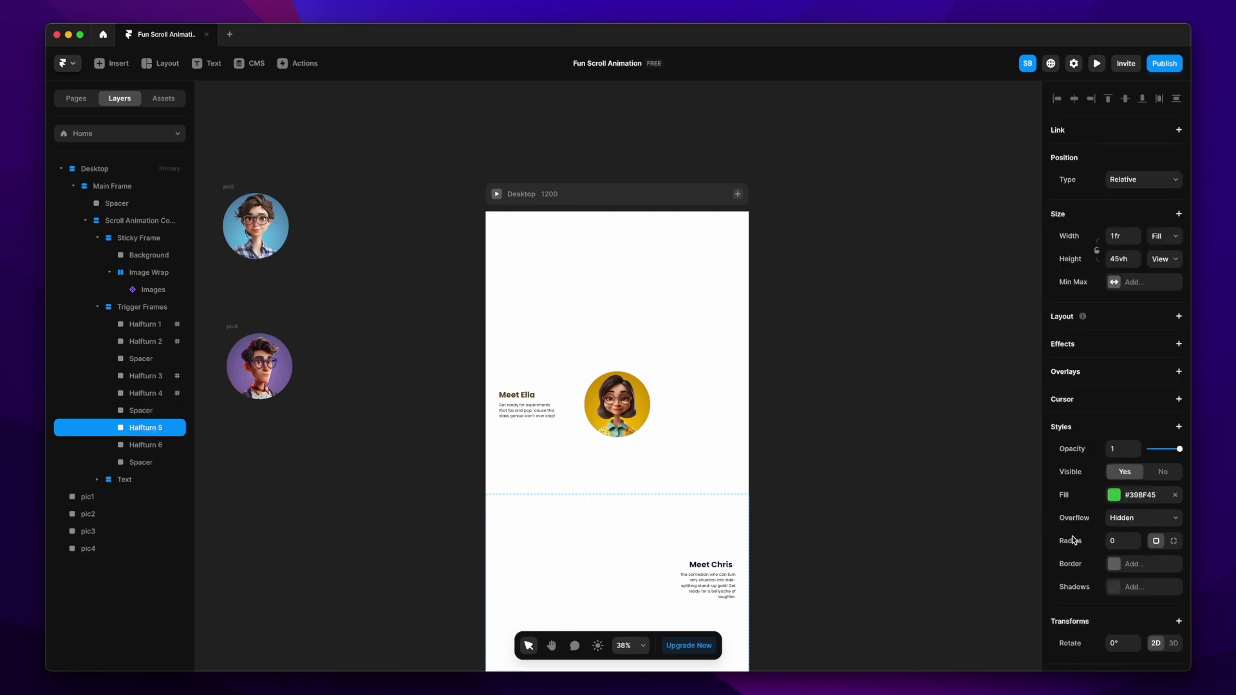
scroll(1073, 540, down, 3)
click(1178, 567)
click(1127, 589)
text(halfturn-2)
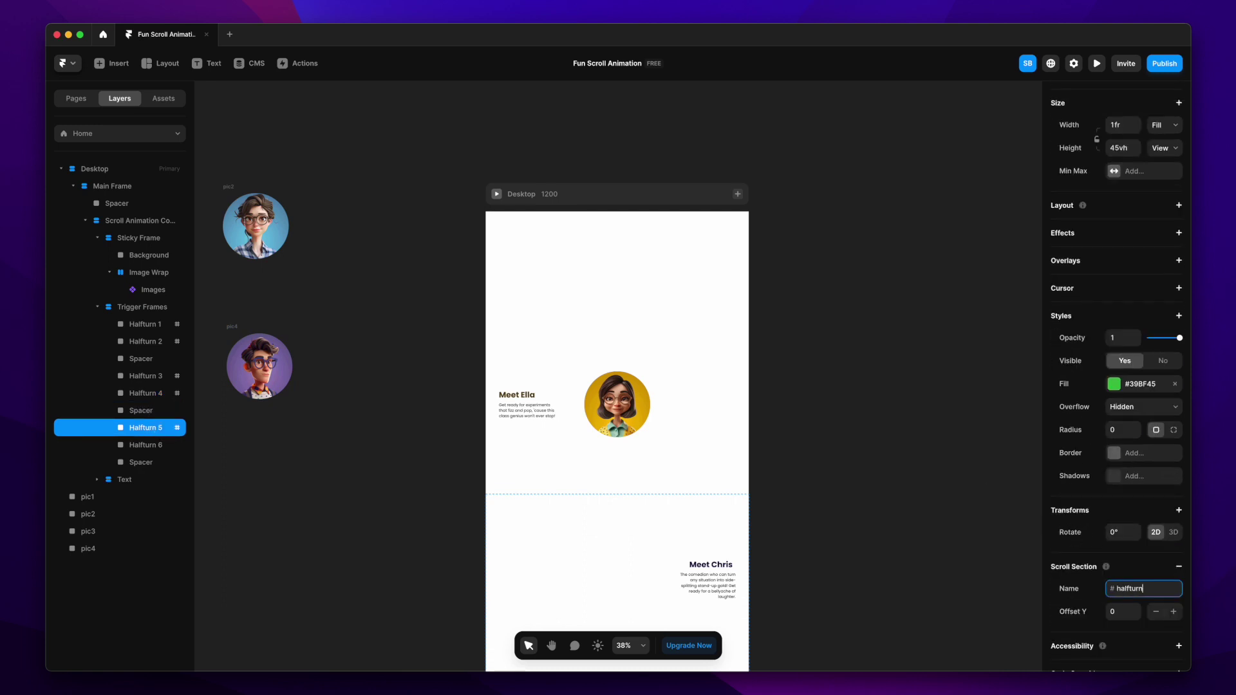
Add a scroll section to the Halfturn 6 frame, name it halfturn6, and deselect the frame.
click(130, 447)
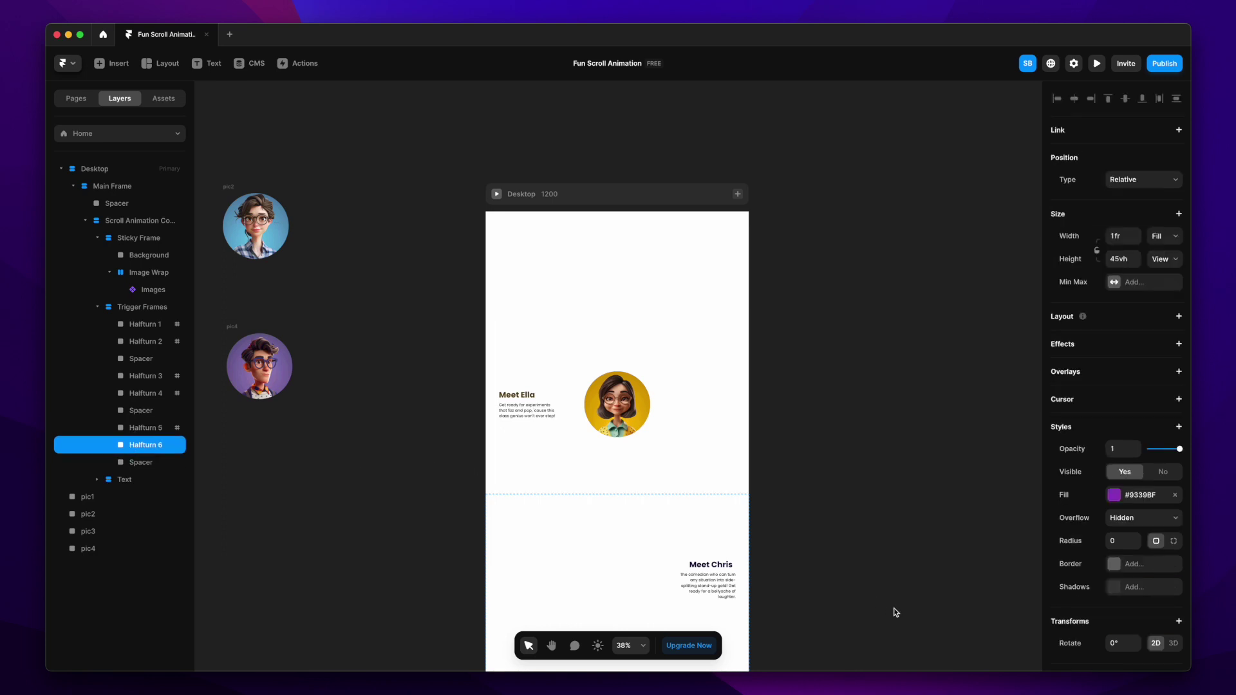
scroll(1048, 630, down, 3)
click(1179, 566)
click(1127, 590)
text(halfturn-2)
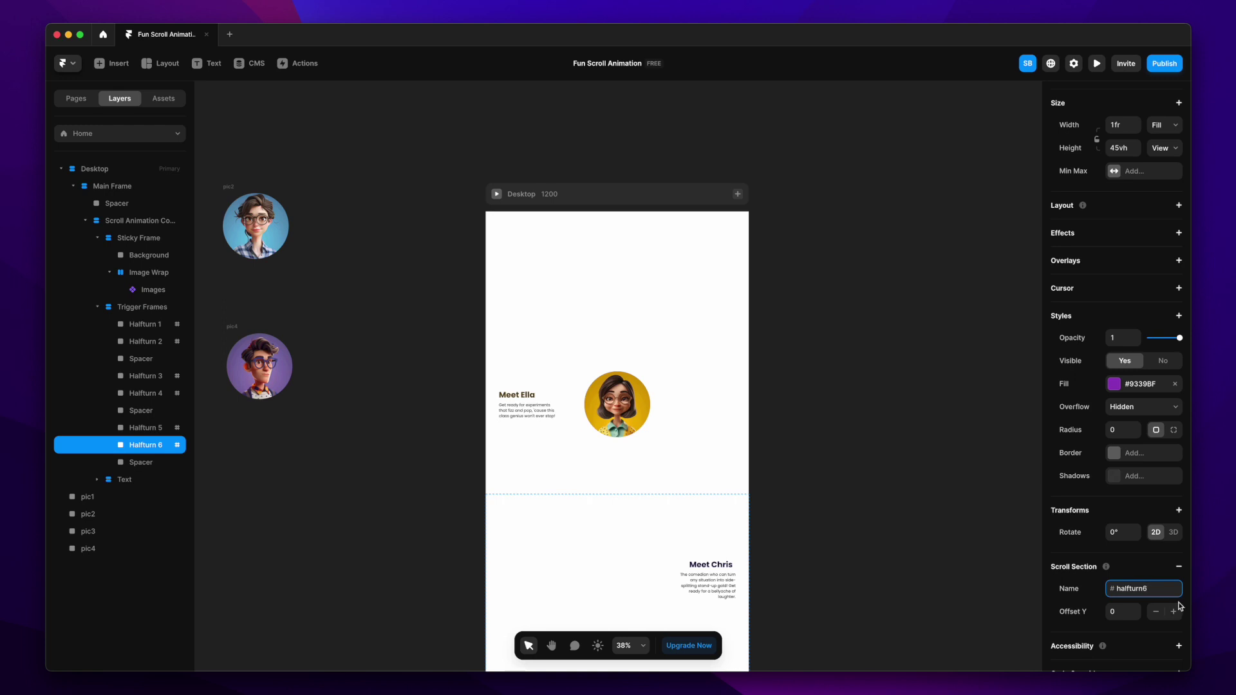
click(909, 499)
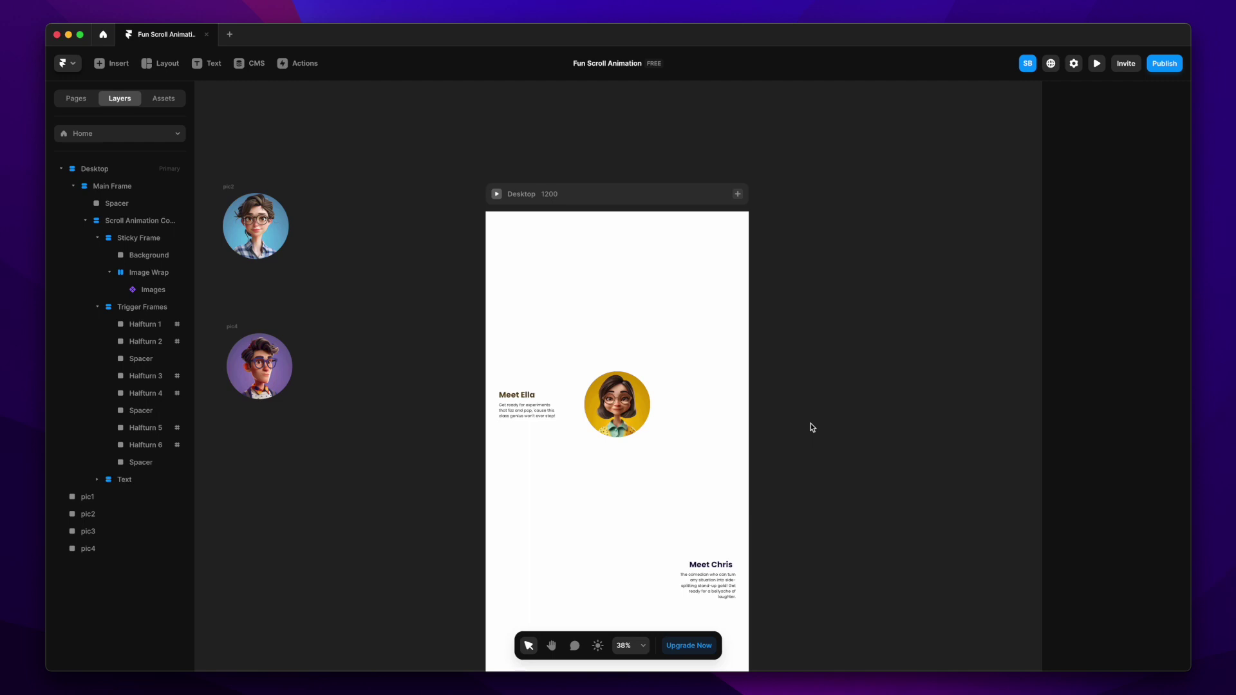
Collapse the Trigger Frames layer and add a Scroll Transform effect to the Images component inside Image Wrap.
click(97, 307)
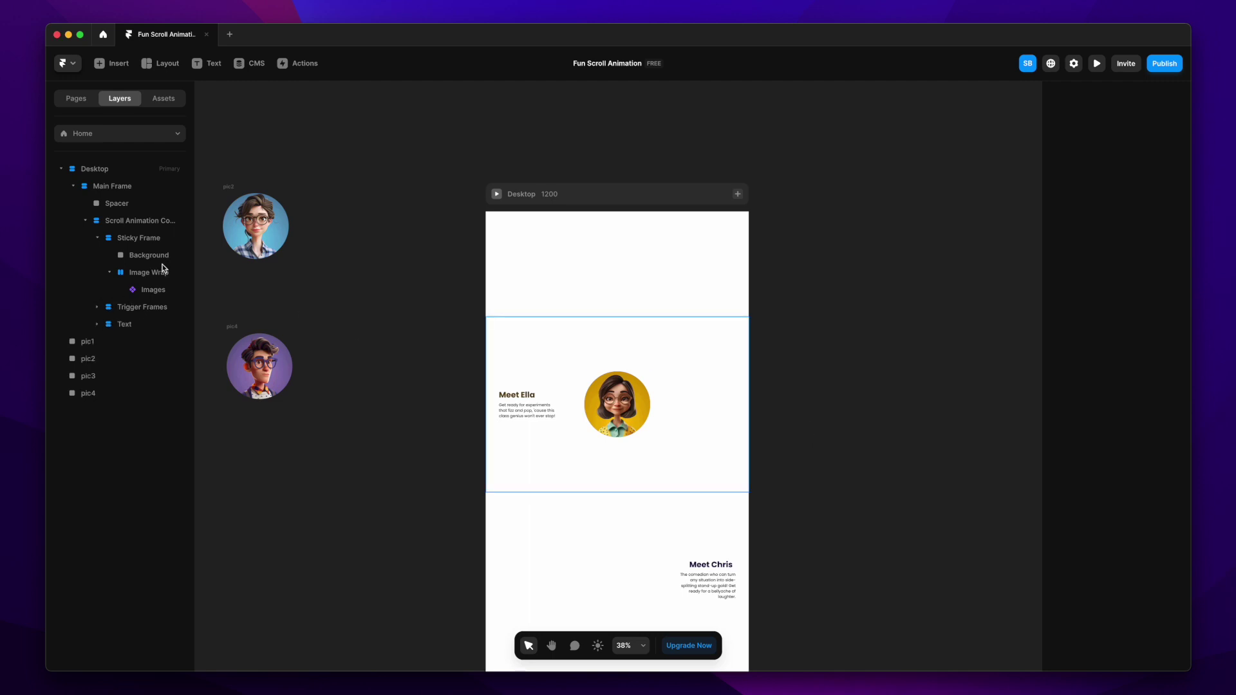
click(155, 290)
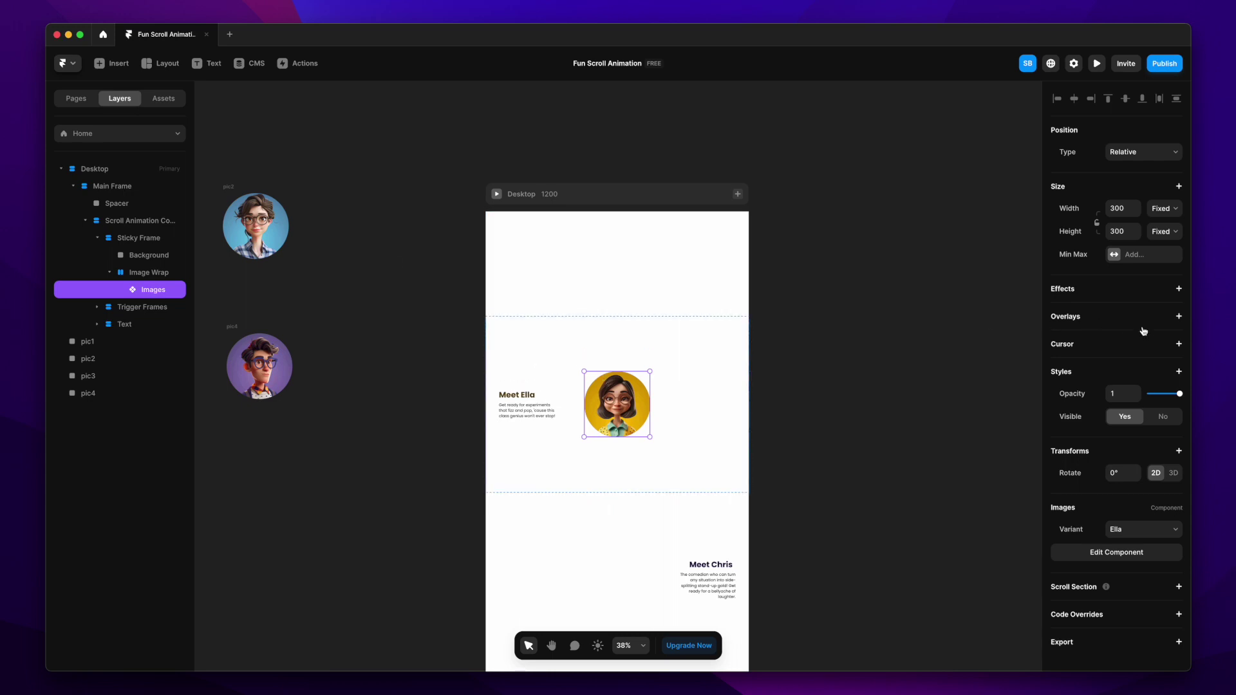
click(1179, 288)
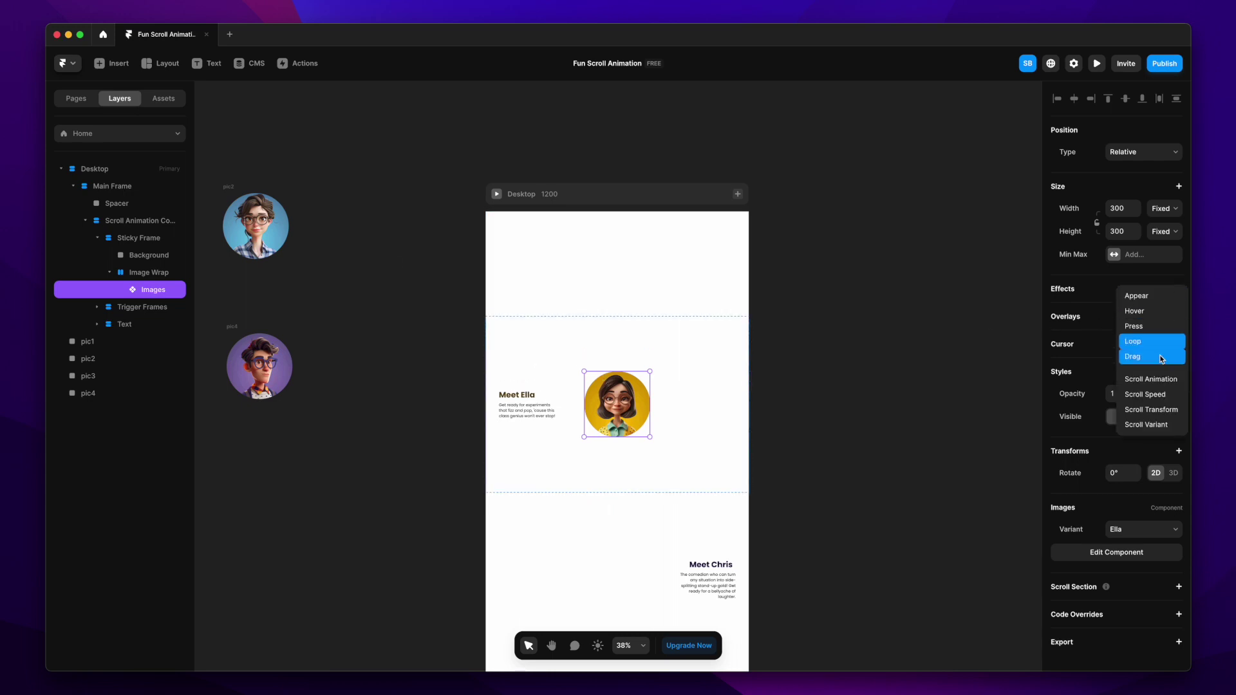
click(1152, 410)
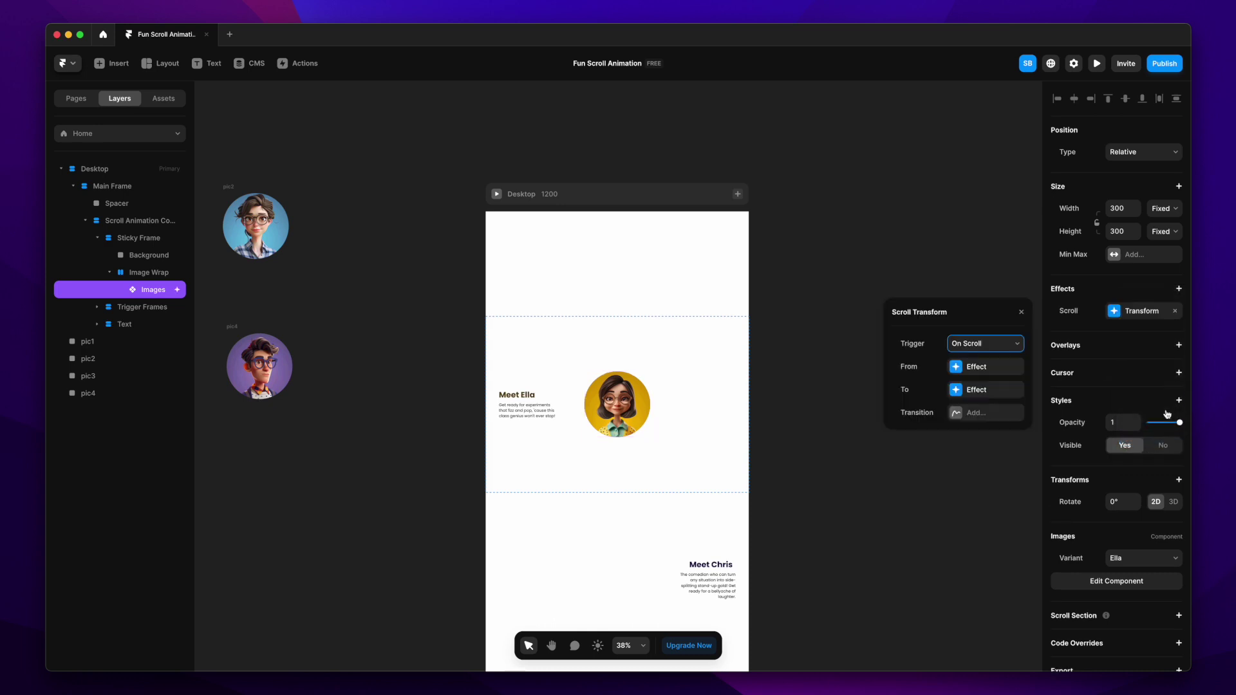
Set the Scroll Transform trigger to Section in View with #halfturn-1 as its section.
click(1003, 345)
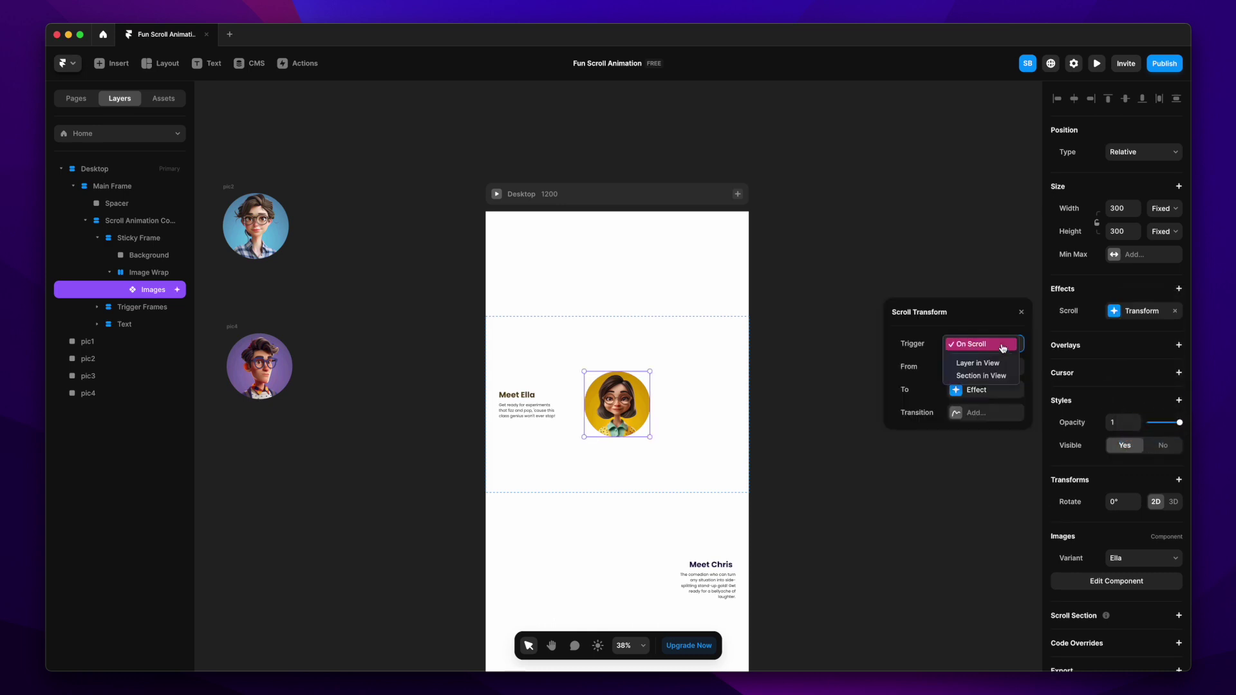
click(993, 379)
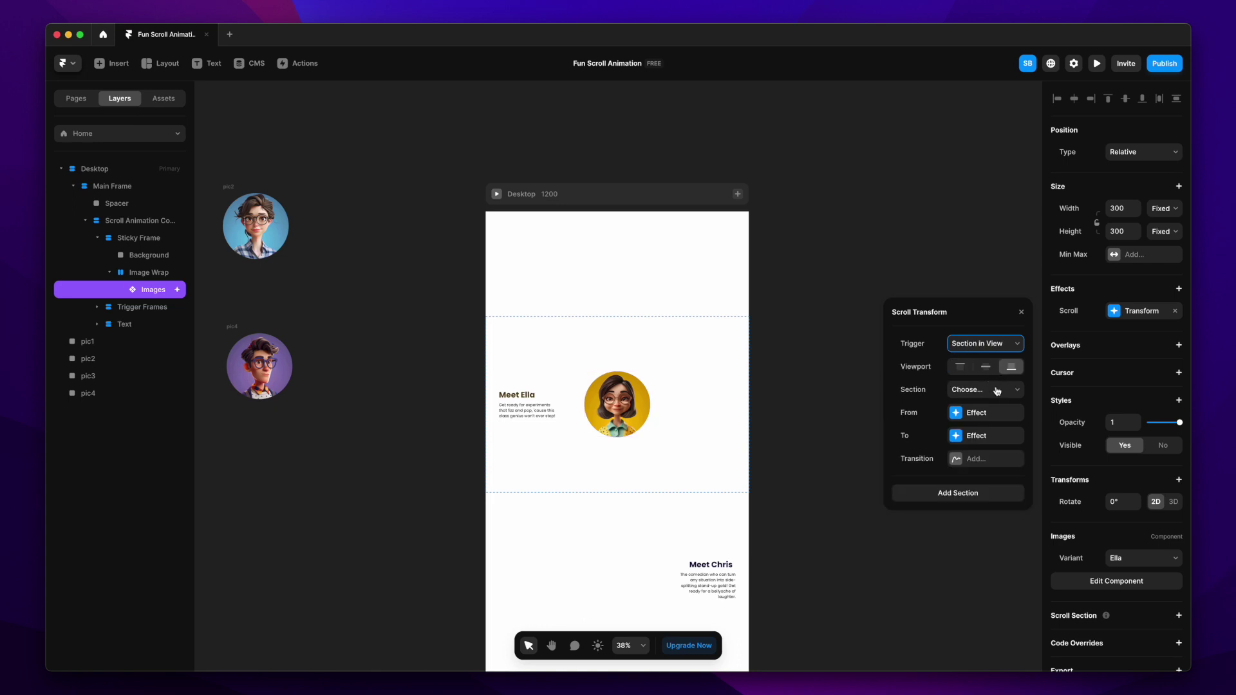
click(1001, 387)
click(992, 405)
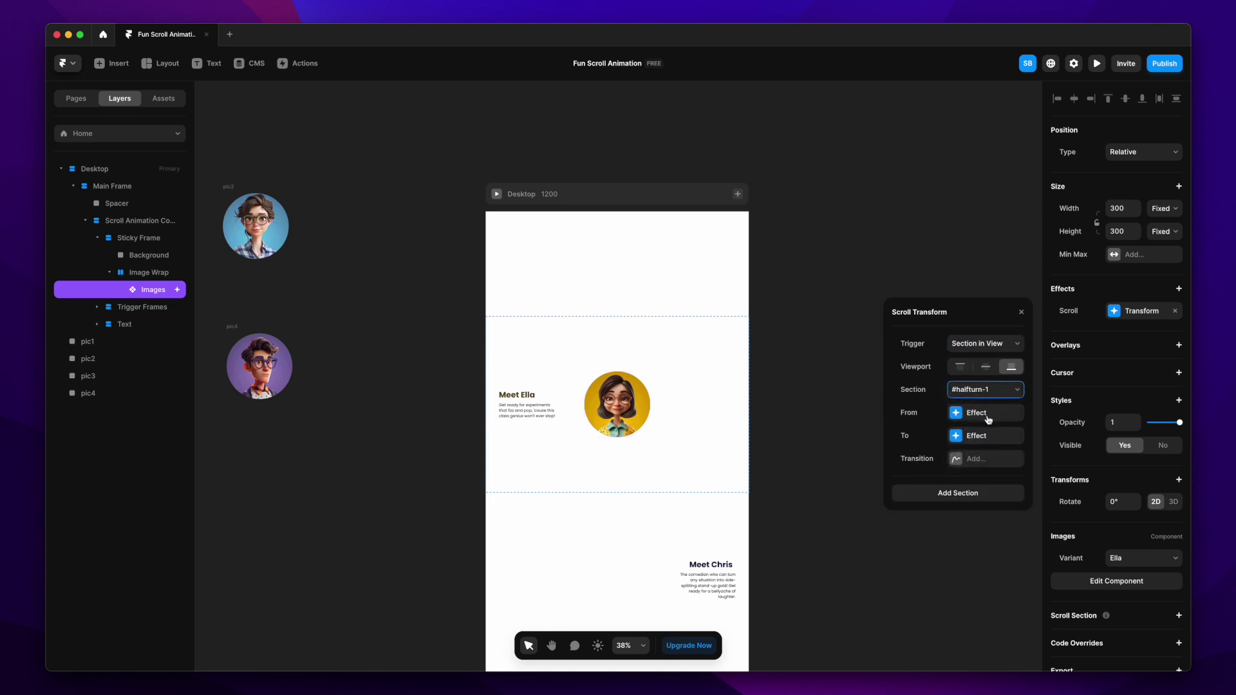
Set the opacity and scale of the Scroll Transform's From effect to 1.
click(988, 415)
click(969, 345)
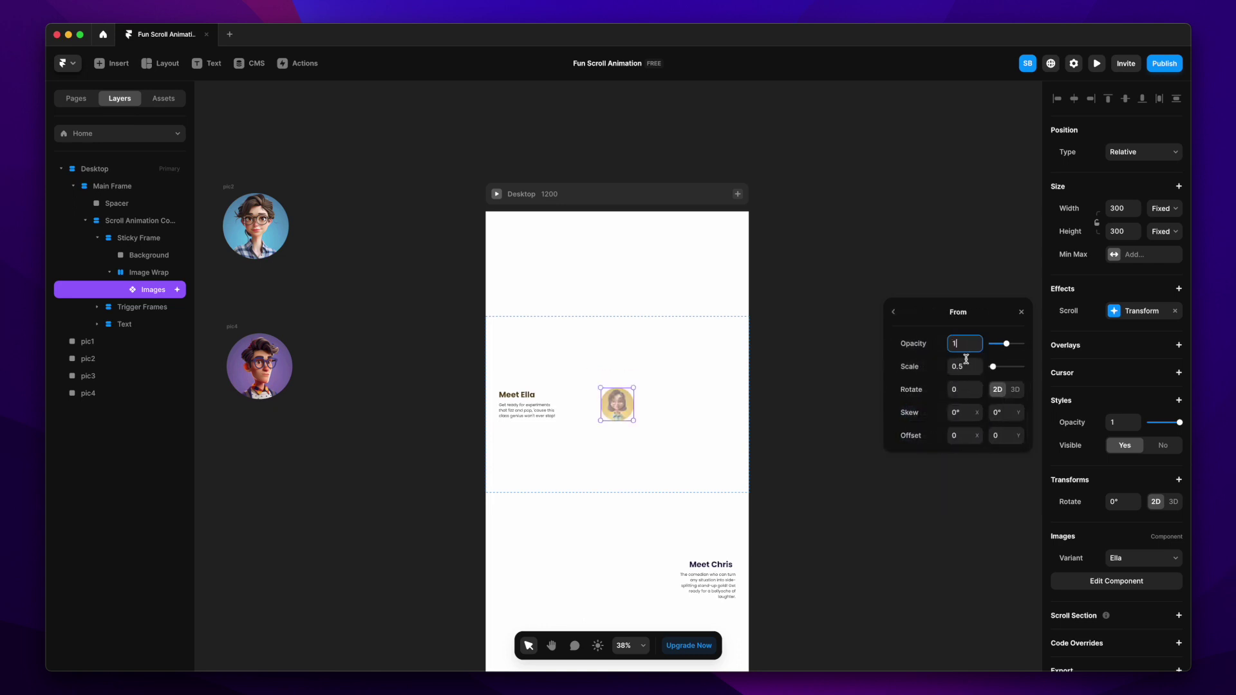
text(1)
key(Tab)
key(Return)
click(894, 313)
Give the To effect a 3D rotation of 90 on the Y axis and add a Spring transition to the Scroll Transform.
click(997, 444)
click(1015, 390)
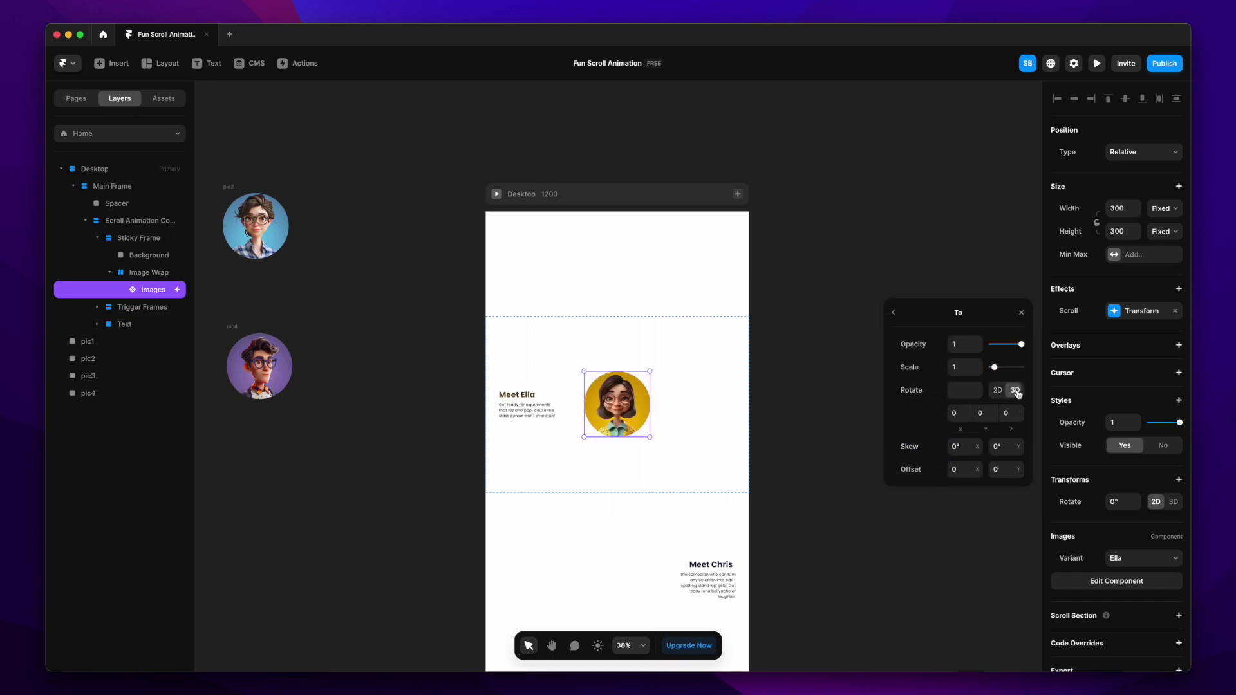
click(986, 414)
key(Return)
click(893, 313)
click(956, 461)
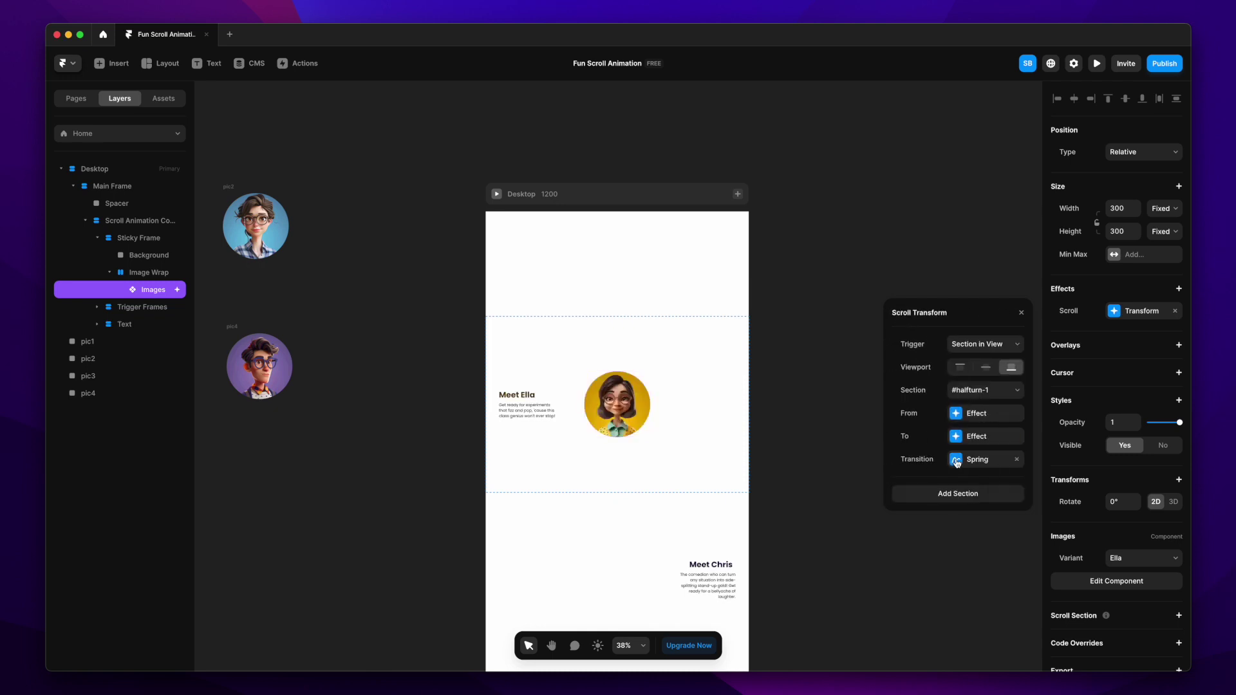
click(1021, 315)
Preview the Desktop page and check how the portrait turns while scrolling back and forth past the Meet Ella text.
click(497, 194)
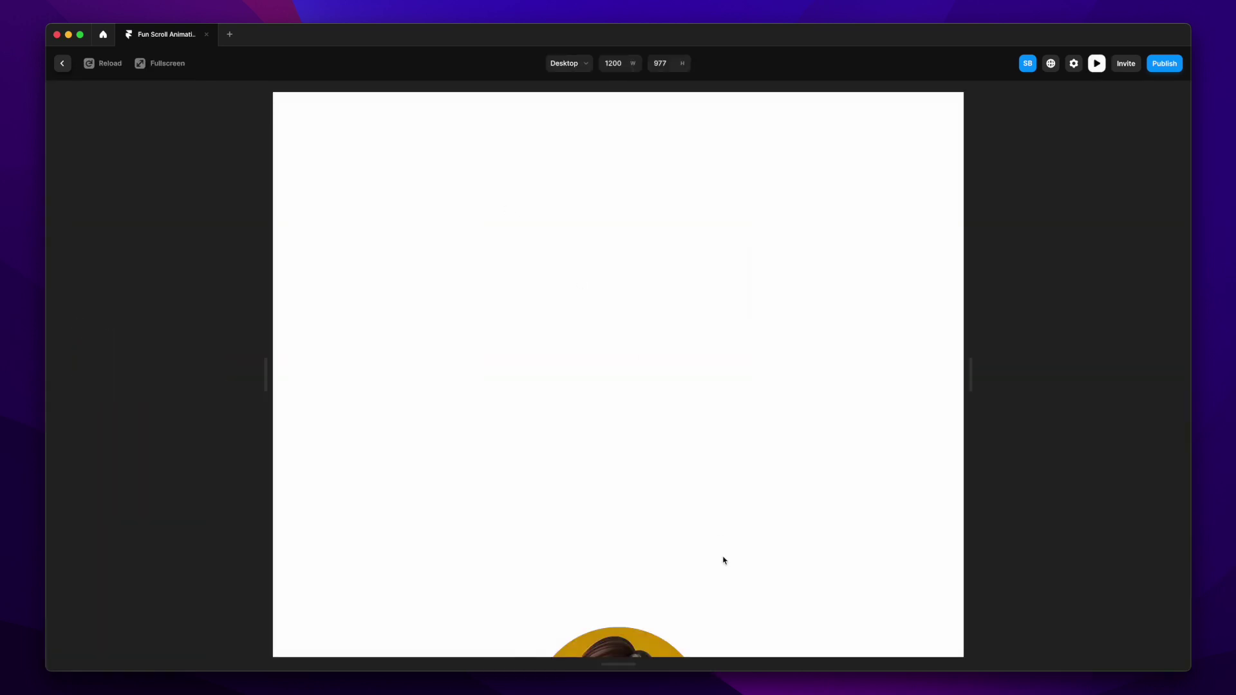
scroll(723, 560, down, 10)
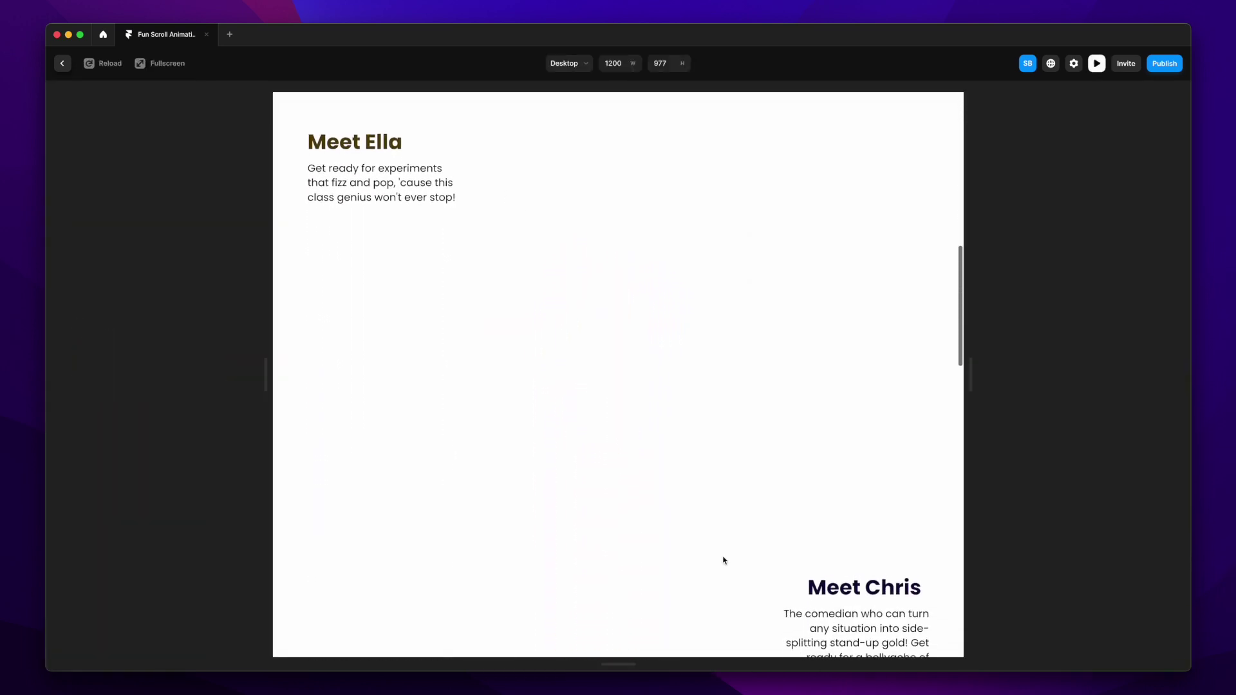
scroll(723, 560, up, 5)
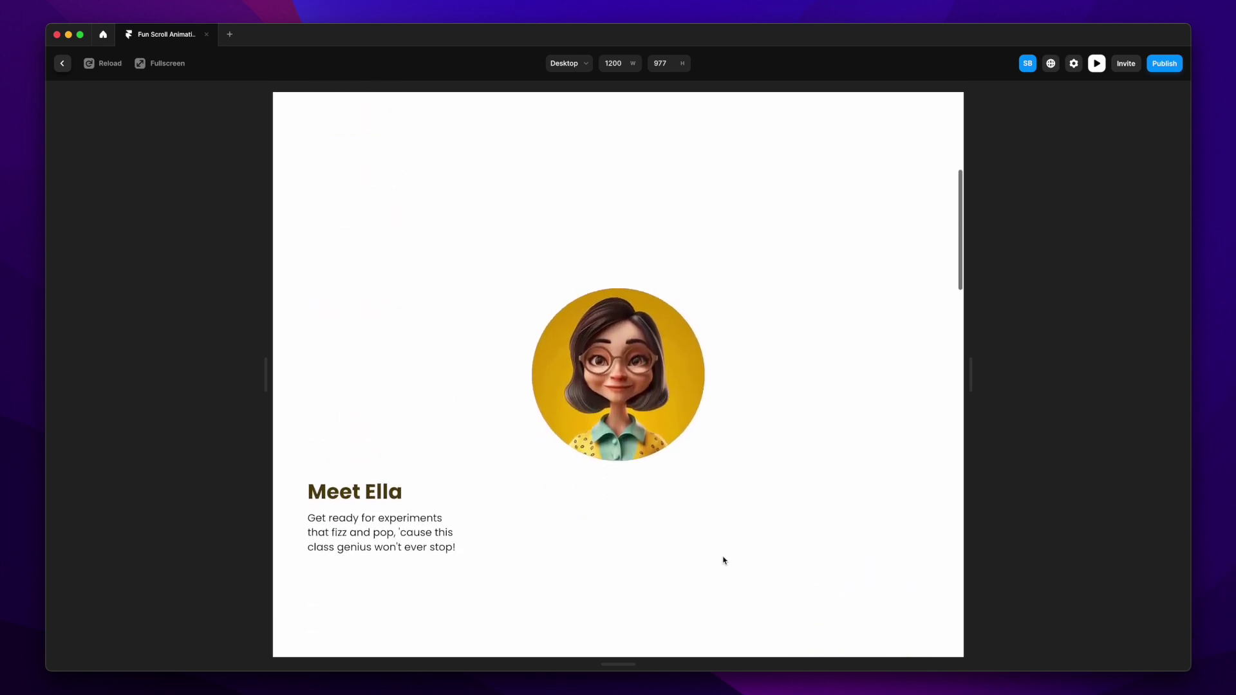
scroll(724, 560, down, 8)
scroll(724, 560, up, 8)
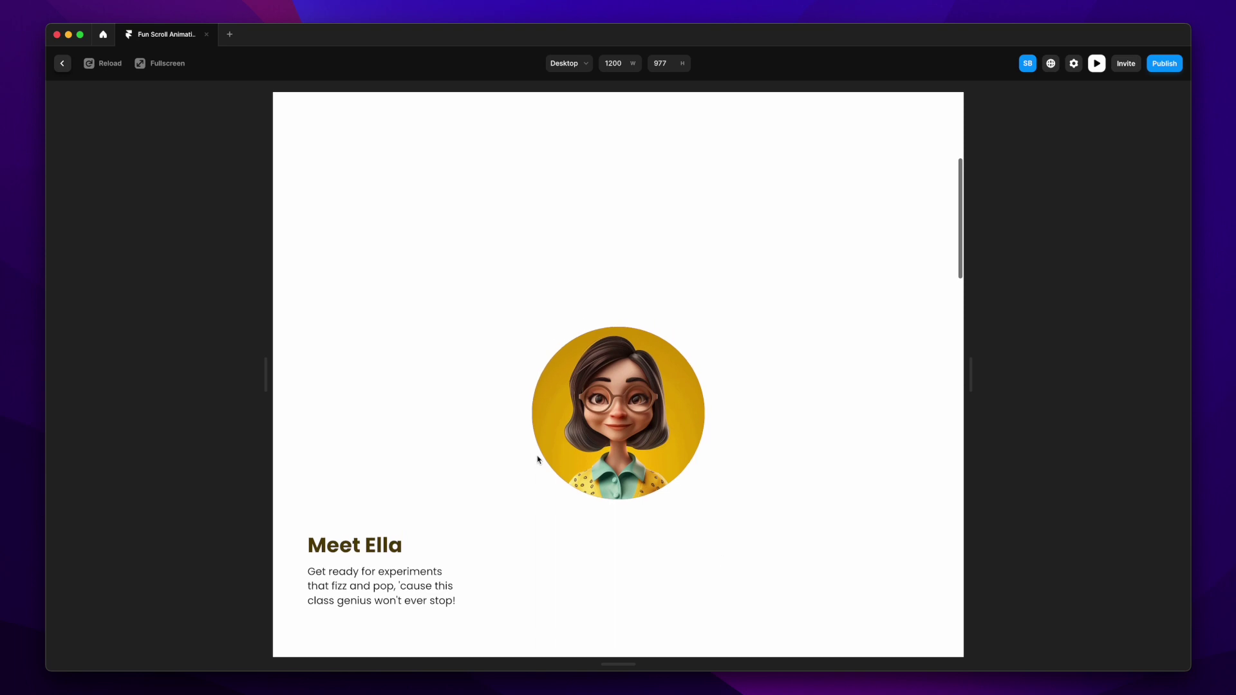
scroll(538, 459, up, 3)
scroll(538, 459, down, 5)
scroll(538, 459, down, 10)
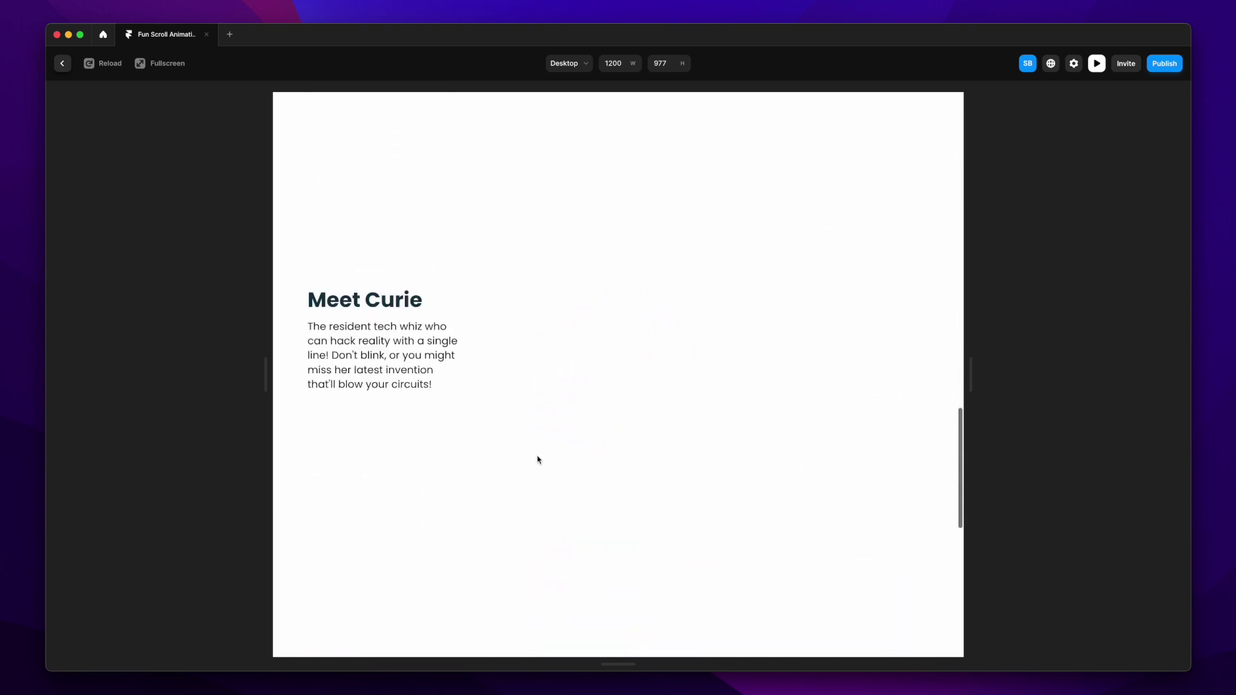
scroll(538, 460, up, 15)
scroll(538, 459, up, 5)
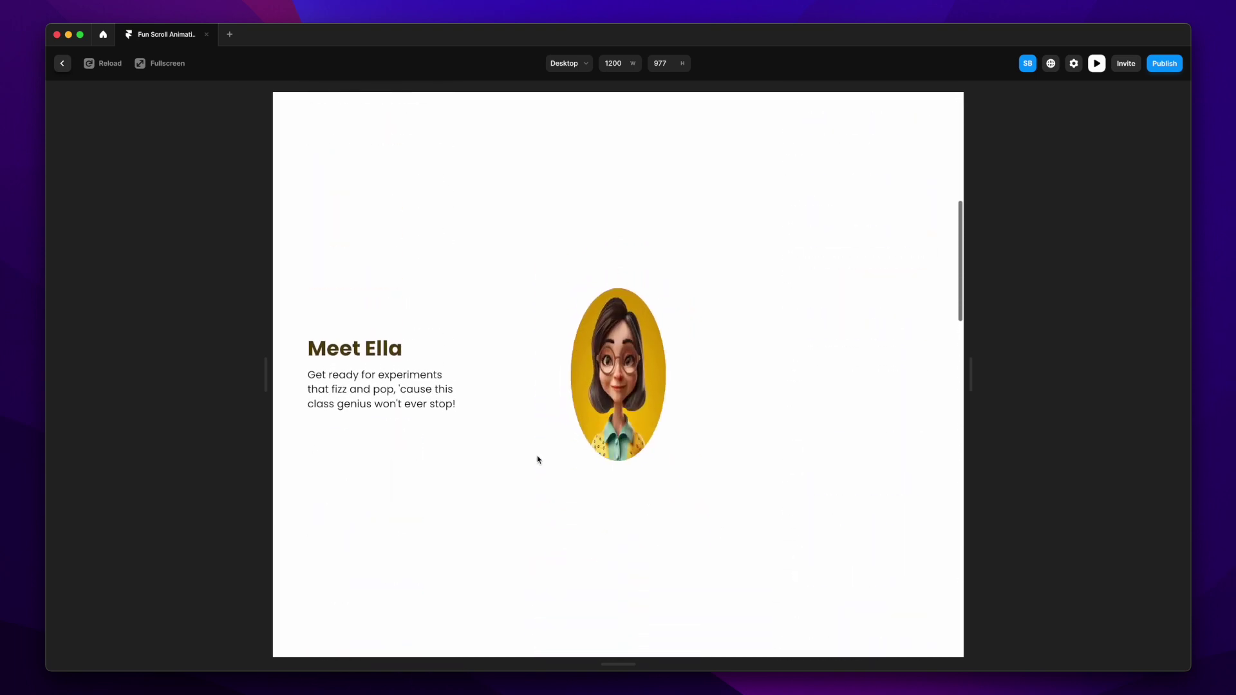
scroll(538, 460, up, 5)
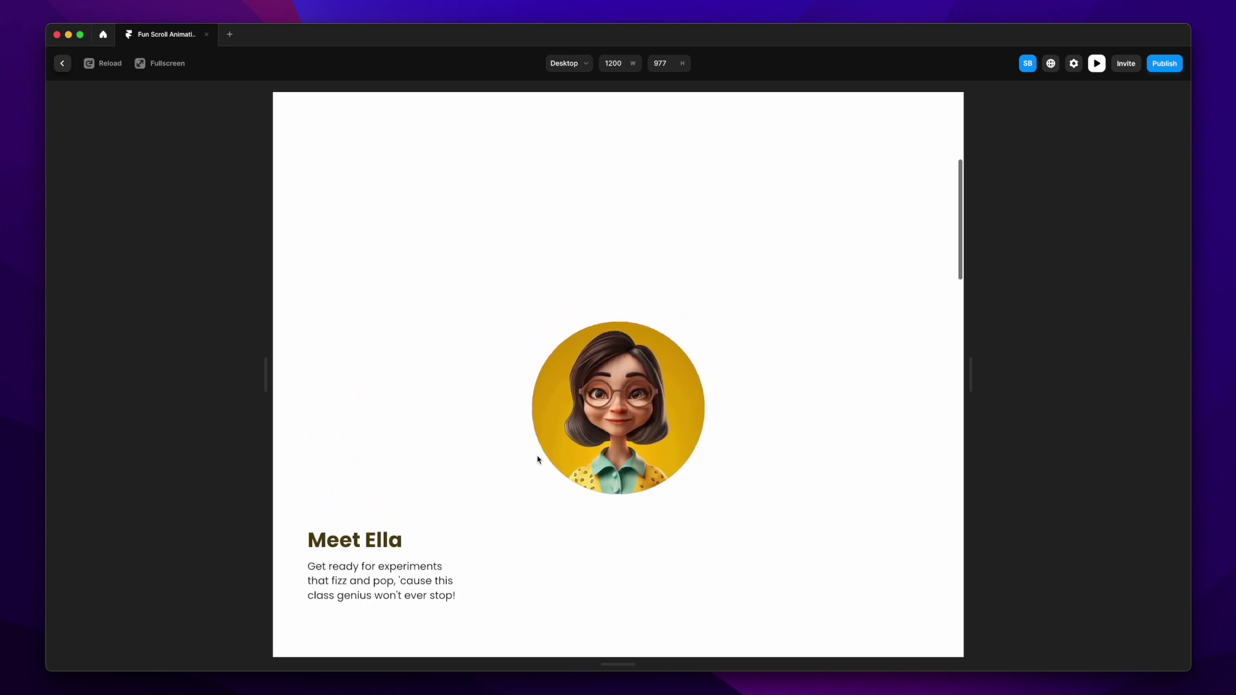
click(62, 63)
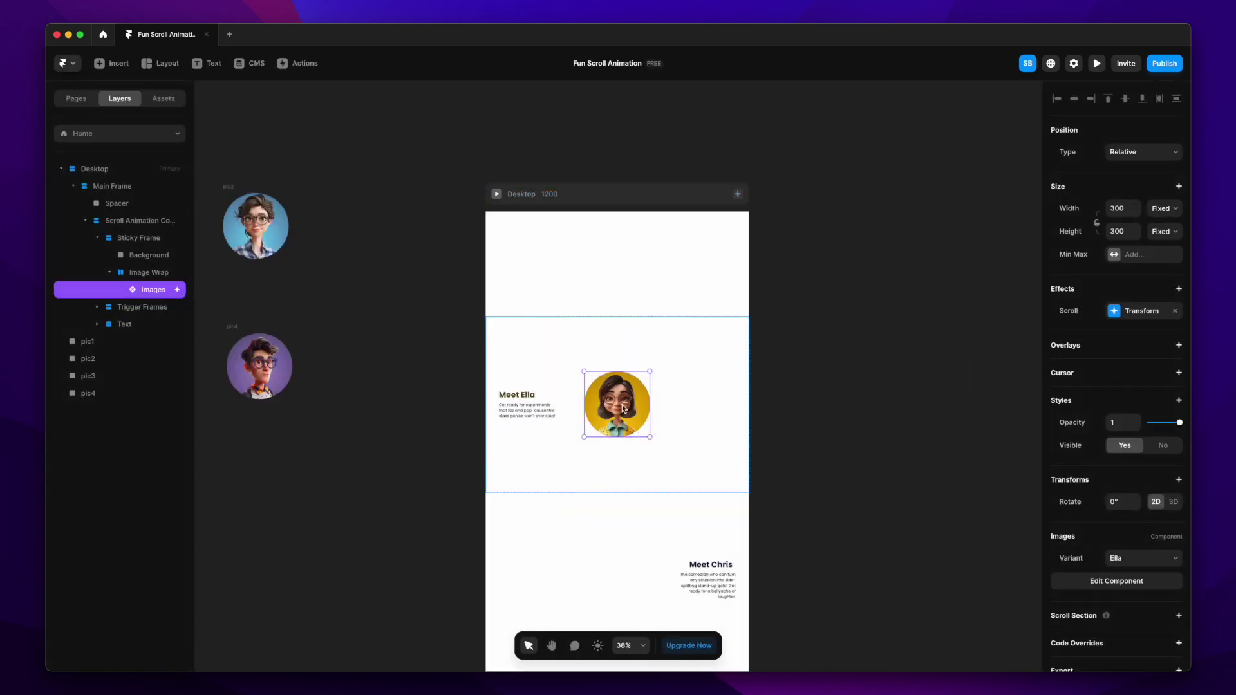
Add the #halfturn-2 section to the portrait's Scroll Transform and set its To effect's 3D rotation to 180 on the Y axis.
scroll(630, 410, up, 3)
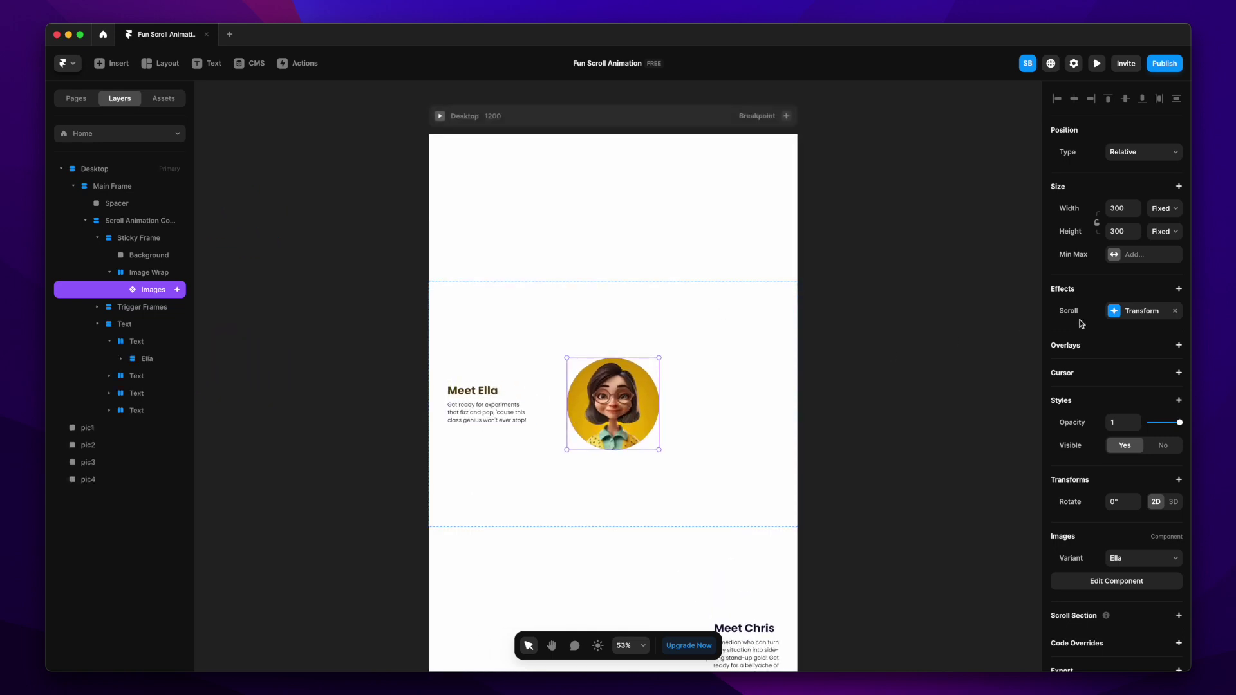
scroll(815, 381, right, 2)
scroll(814, 381, down, 1)
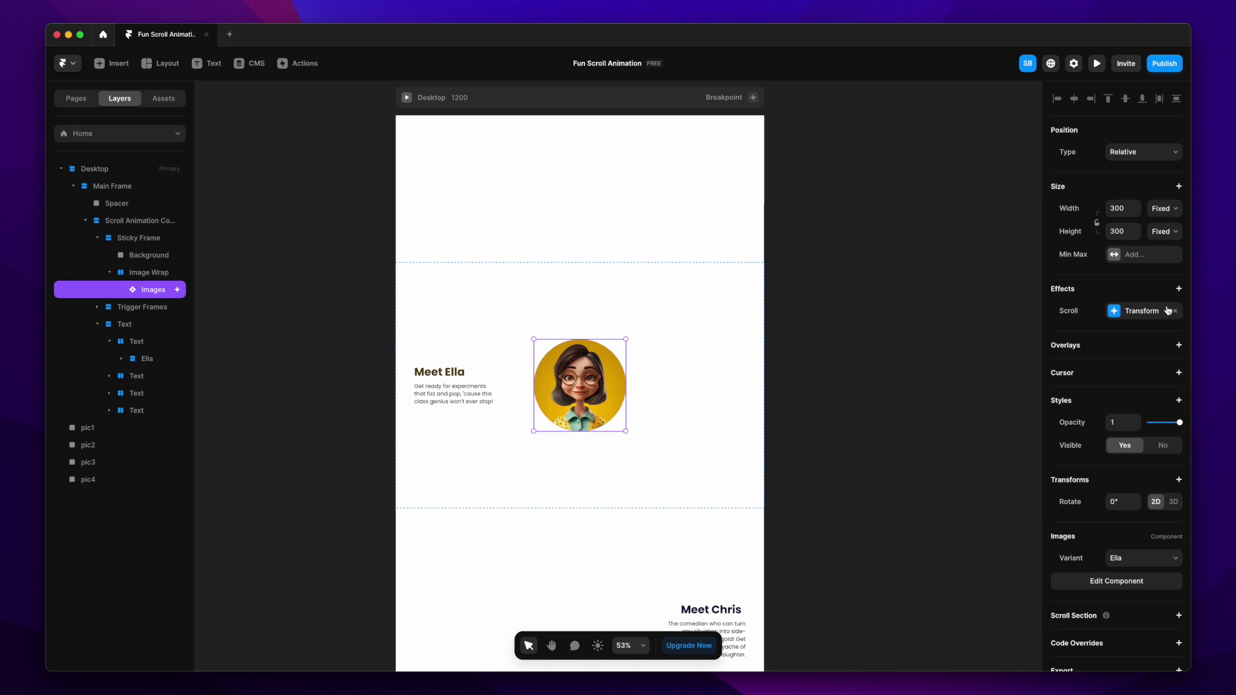
click(1139, 311)
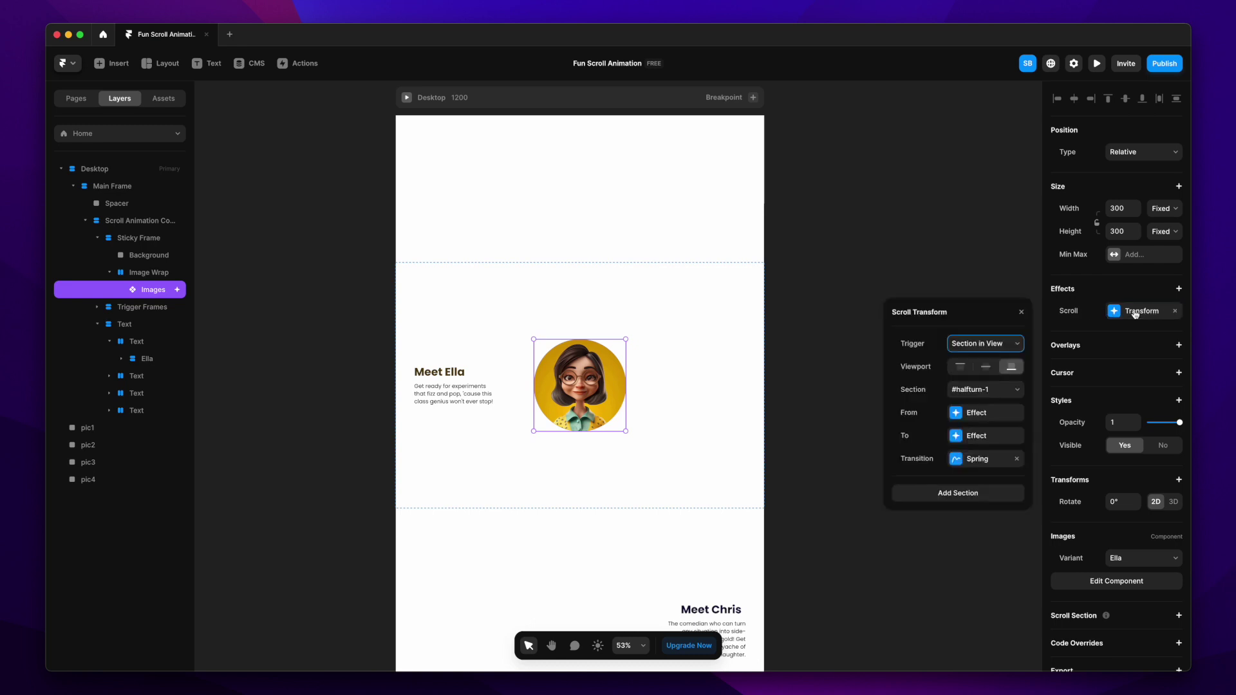
click(965, 497)
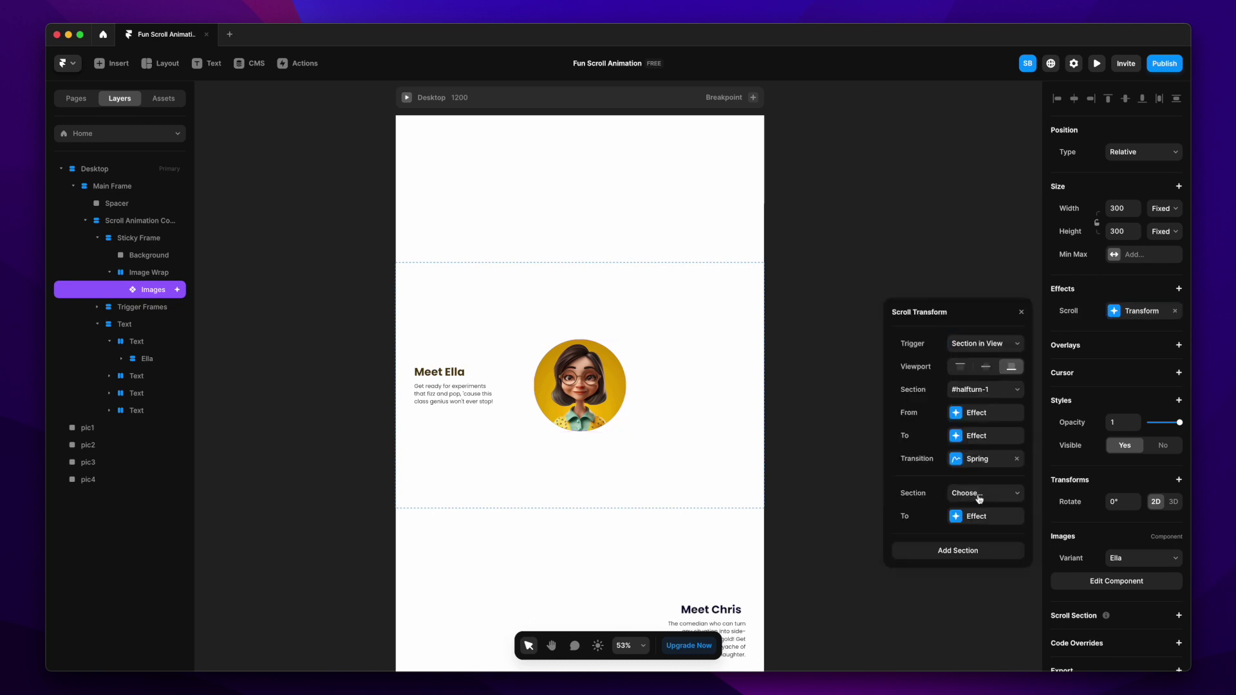
click(996, 494)
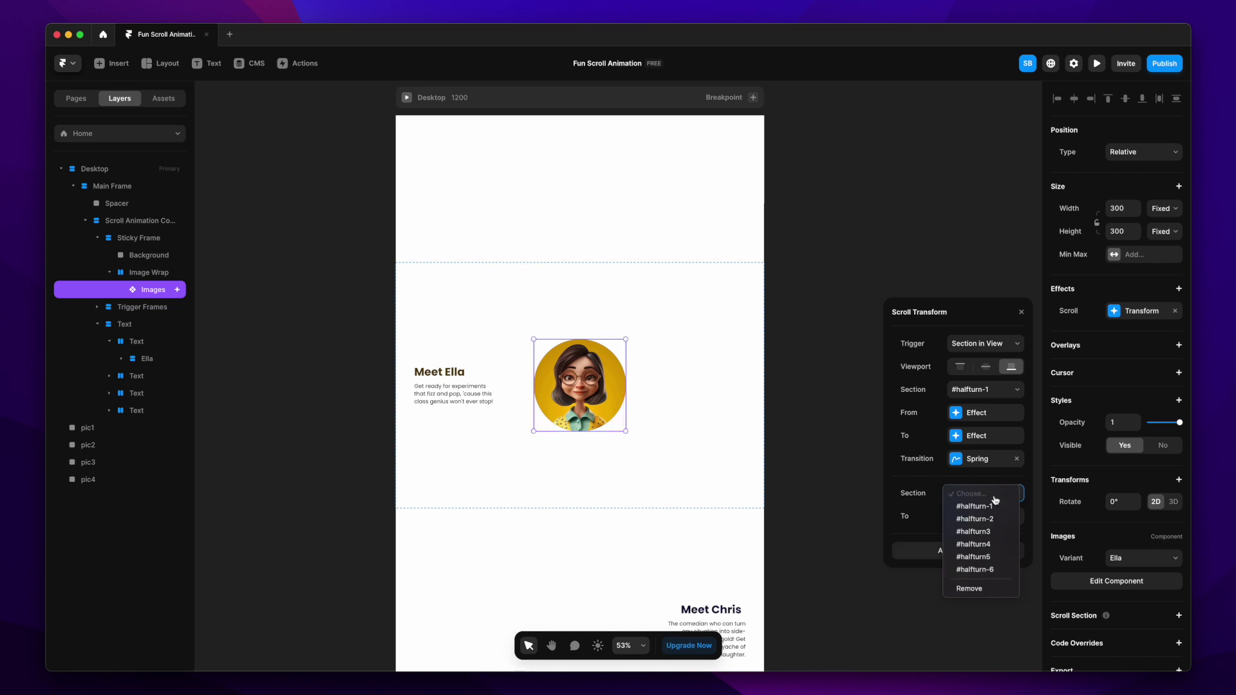
click(995, 518)
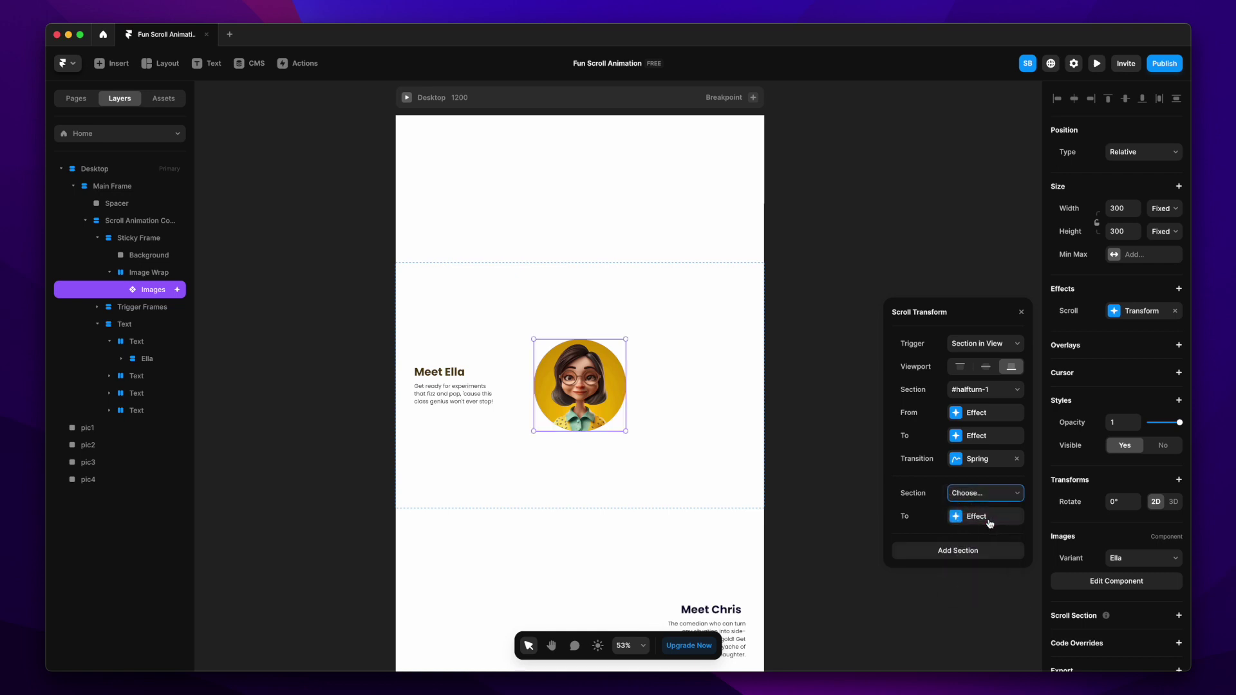
click(994, 517)
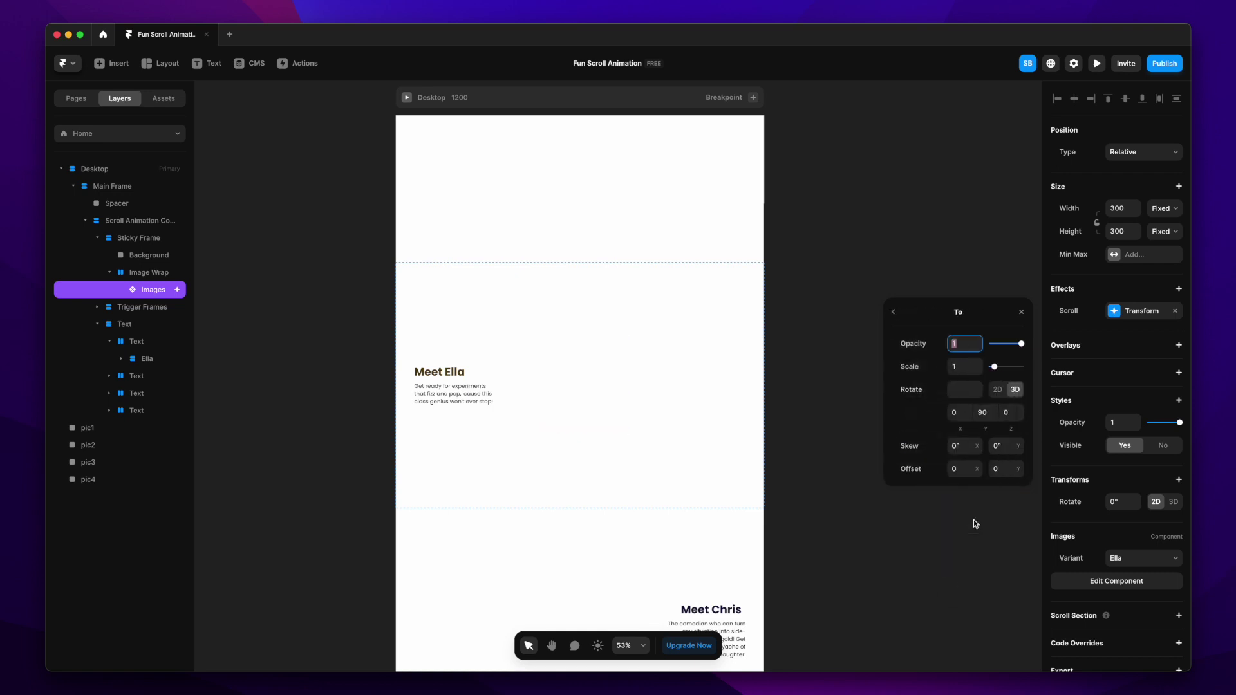
click(961, 416)
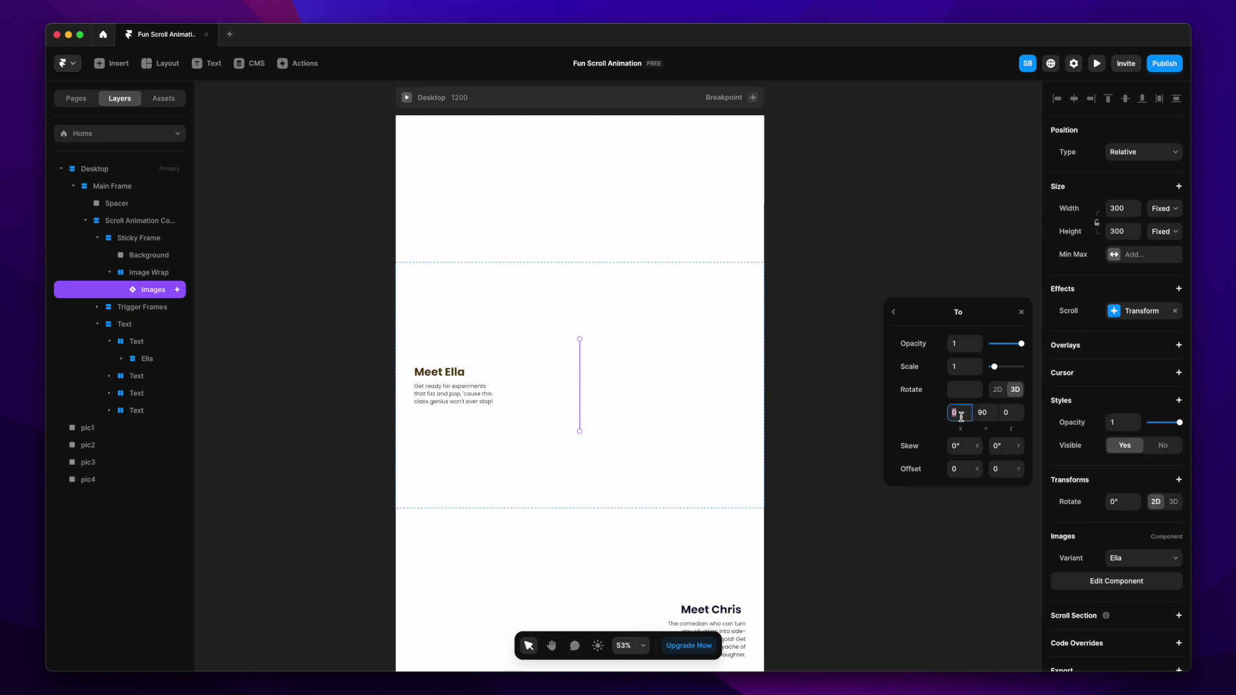
click(991, 411)
click(894, 313)
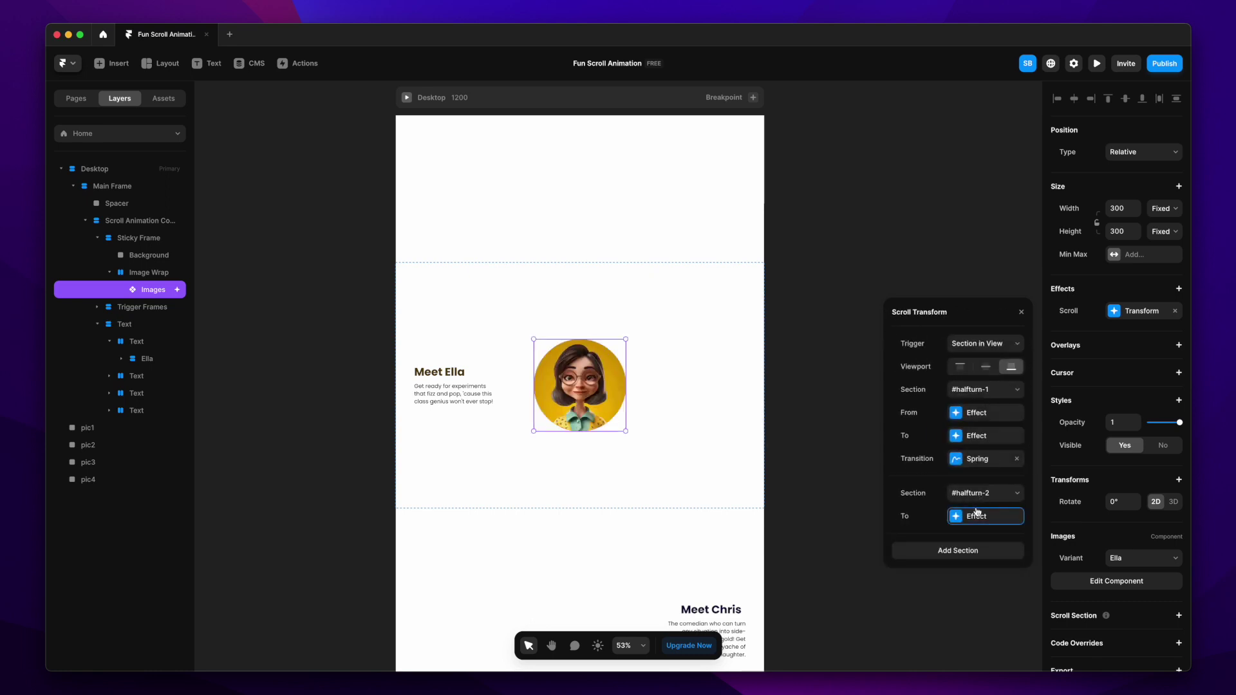
Add the #halfturn3 section to the Scroll Transform and set its To effect's 3D rotation to 90 on the X axis.
click(972, 552)
click(988, 554)
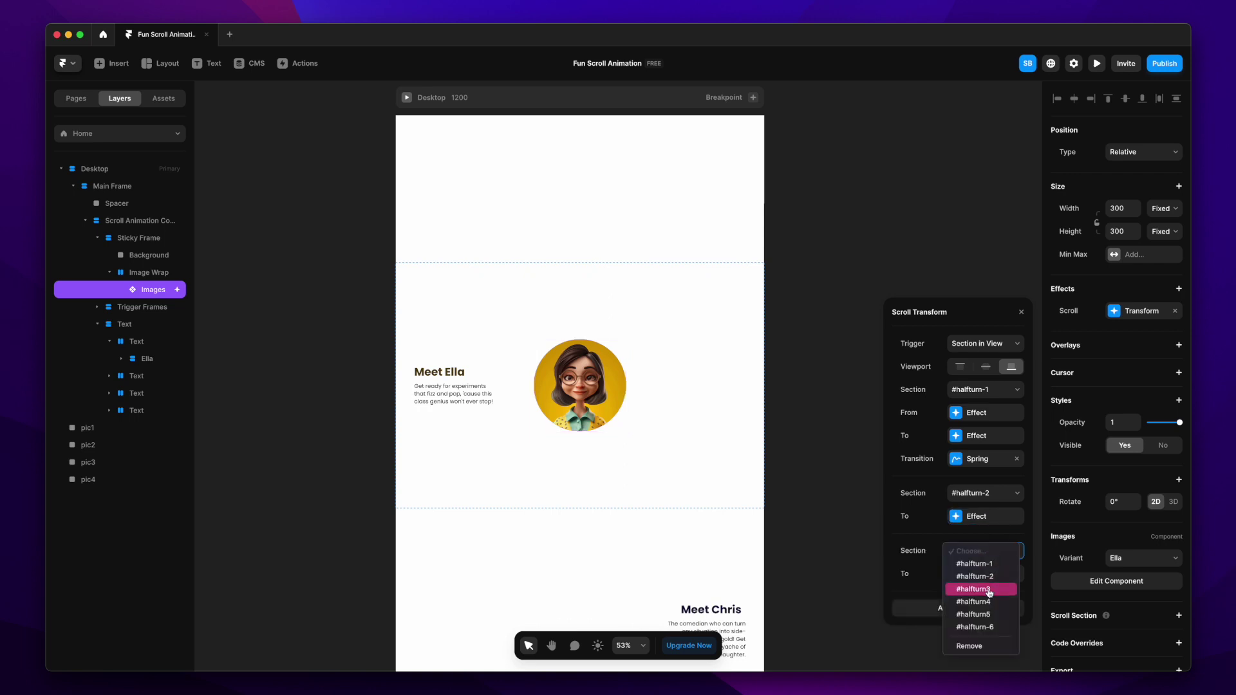
click(987, 587)
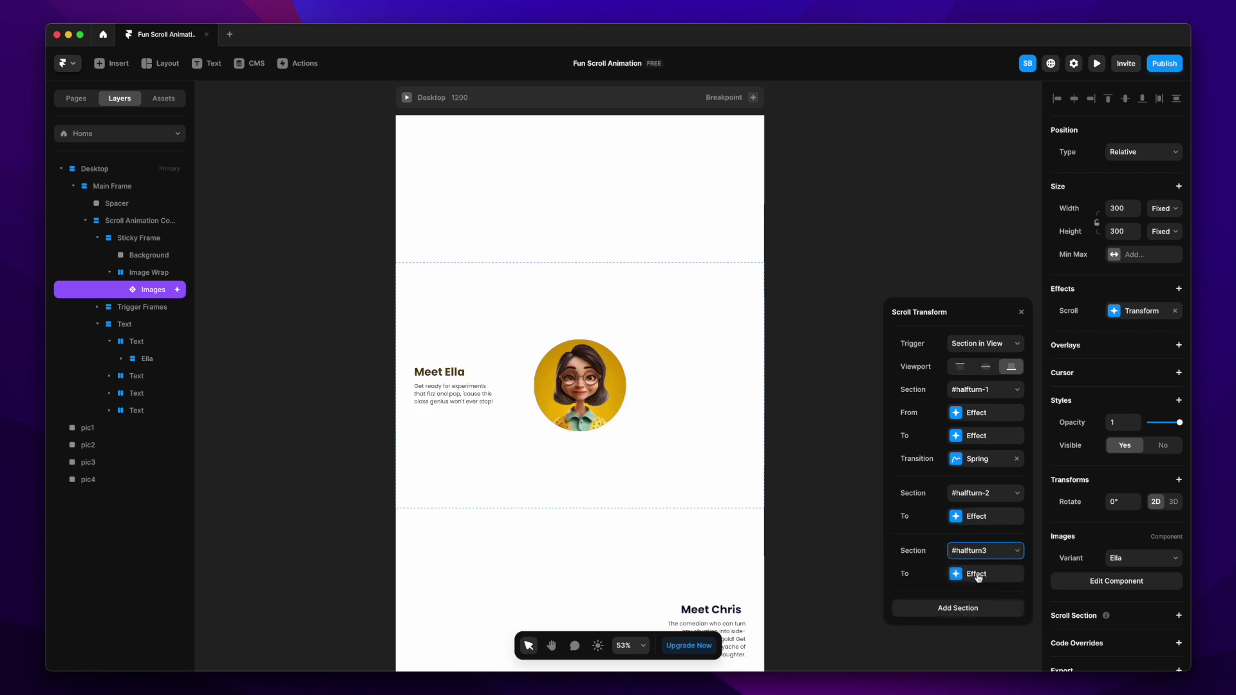
click(976, 574)
click(958, 414)
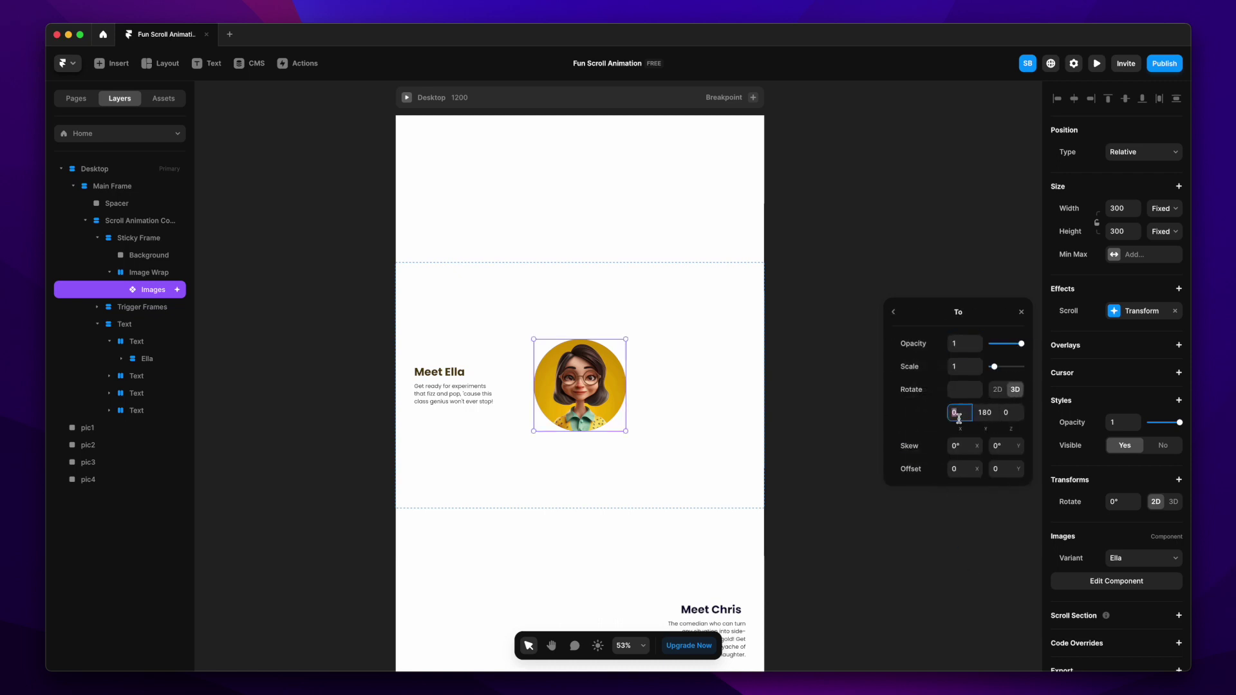
click(894, 314)
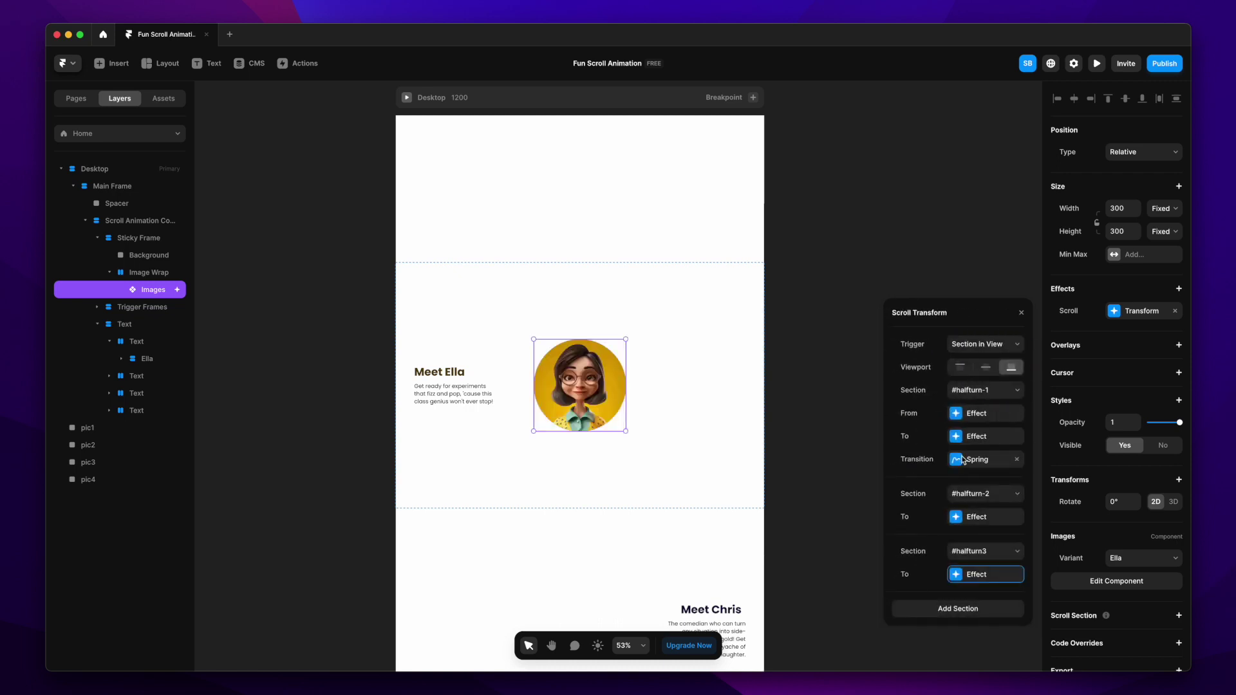
Add the #halfturn4 section to the Scroll Transform and set its To effect's 3D rotation to 0 on the X axis.
click(961, 608)
click(977, 589)
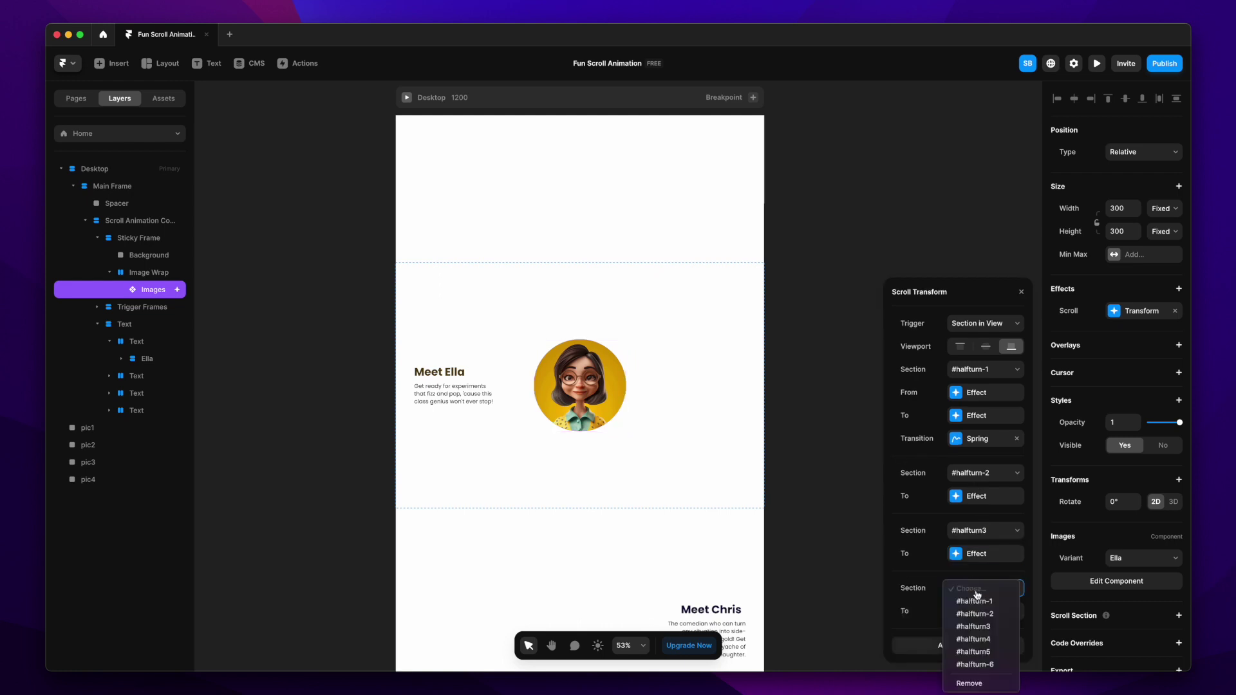
click(989, 639)
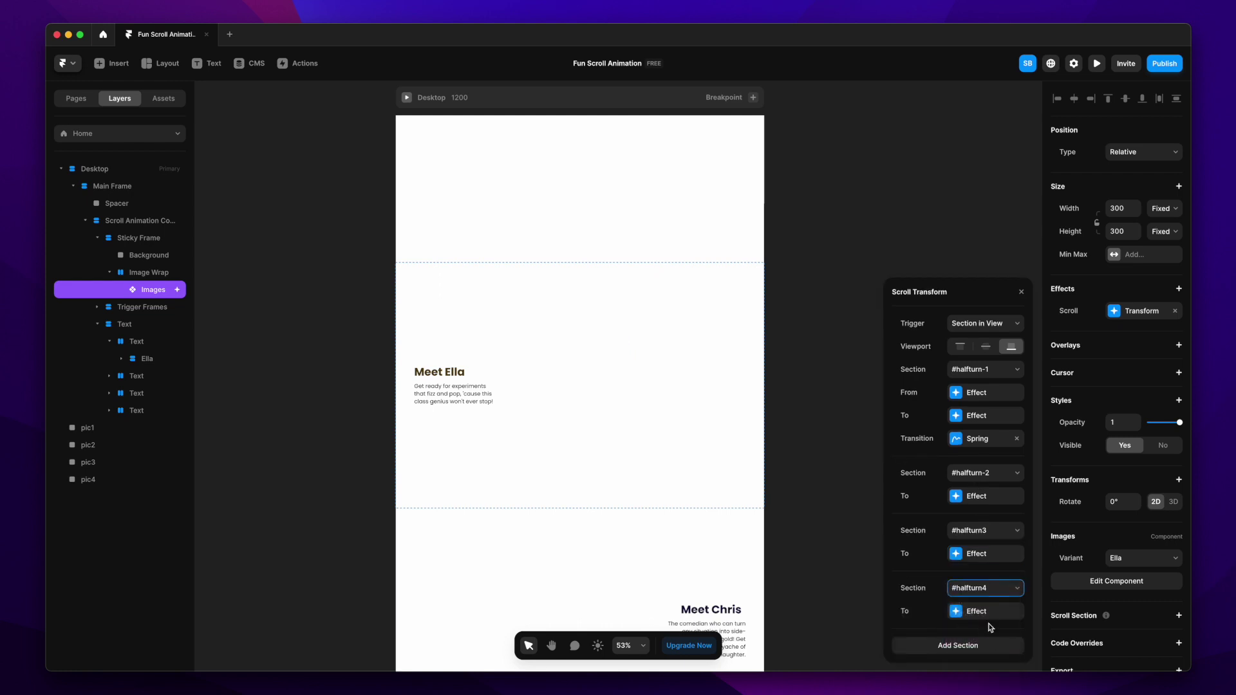
click(989, 617)
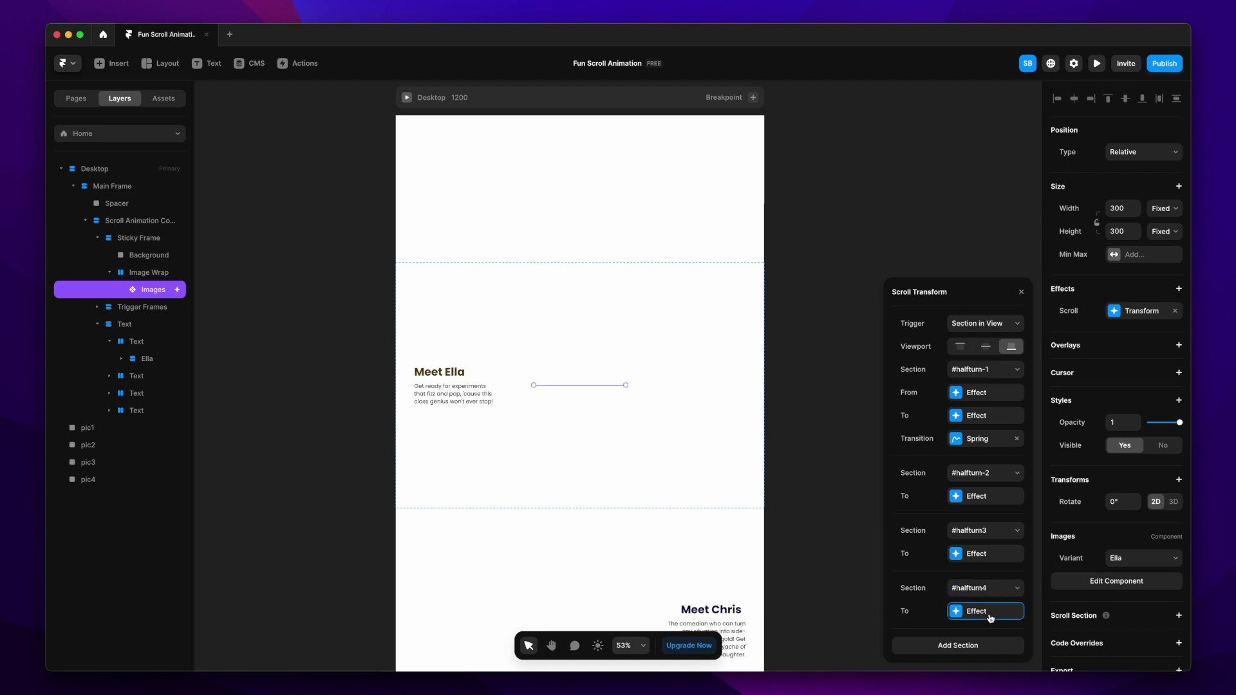
click(961, 414)
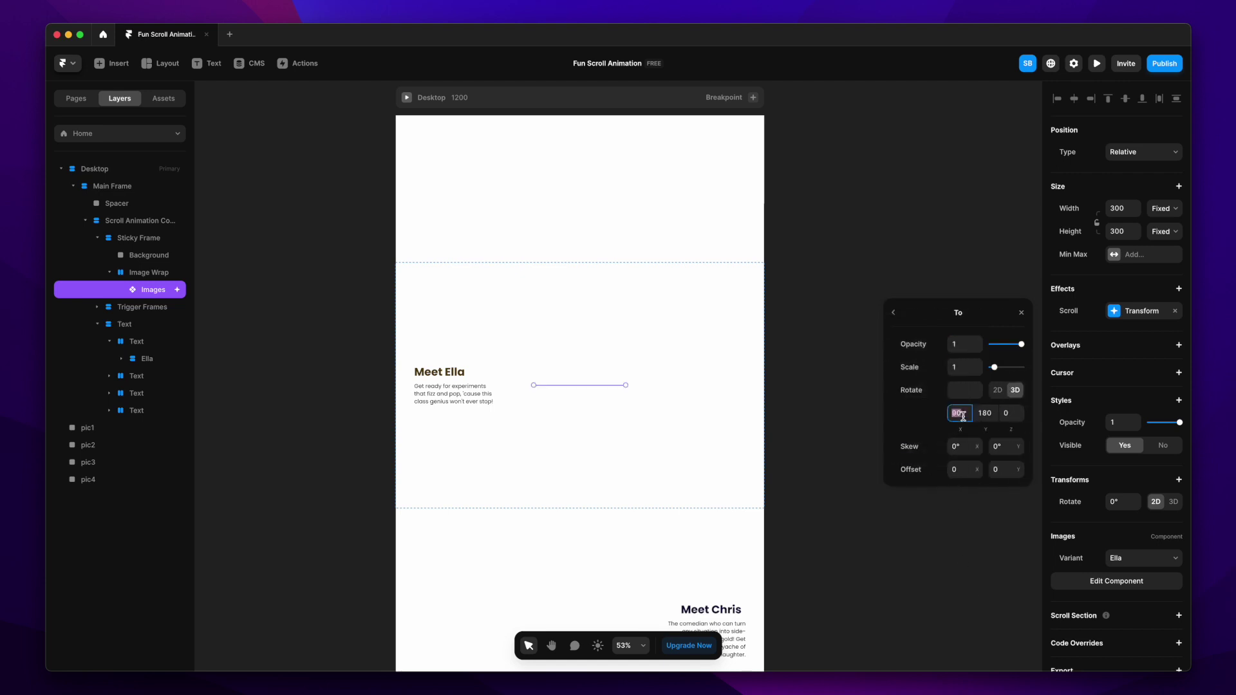
text(180)
key(Return)
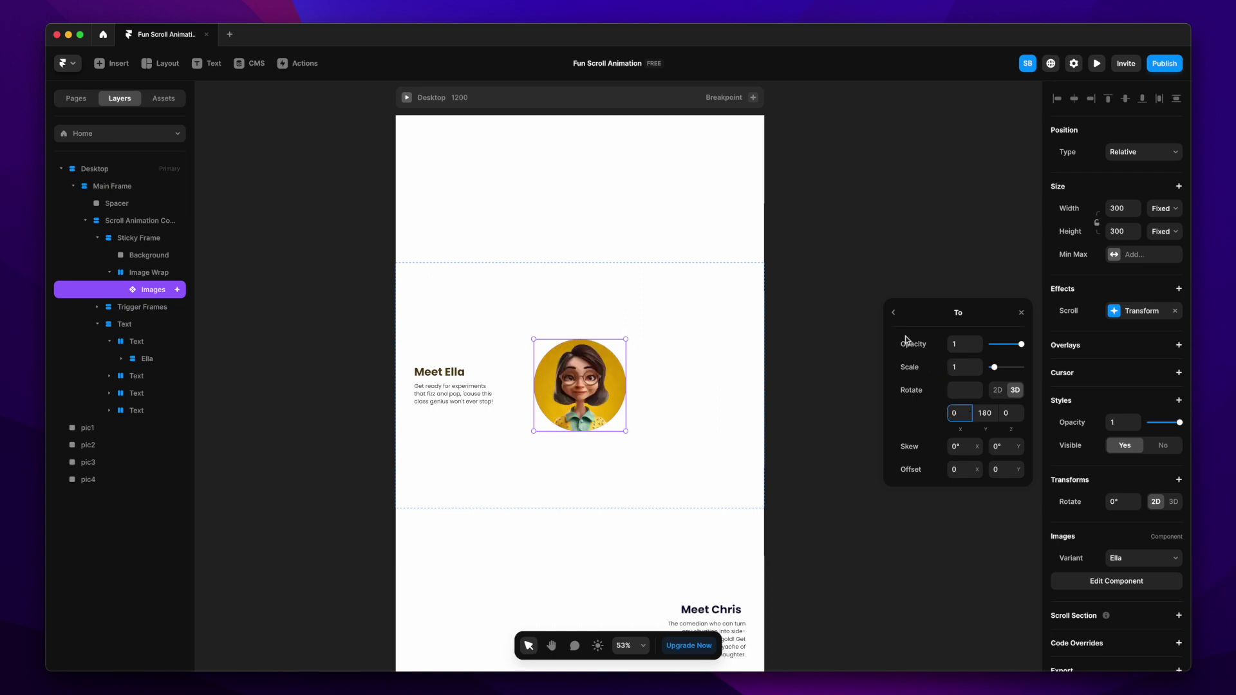
click(894, 315)
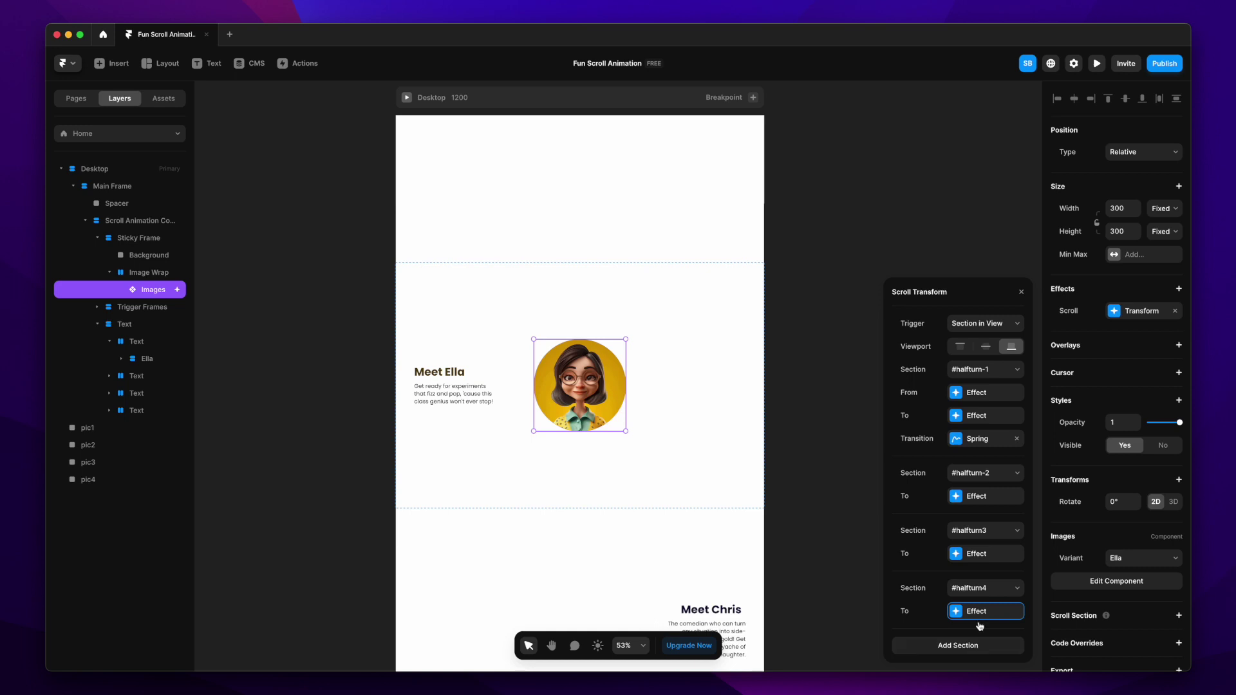
click(1023, 293)
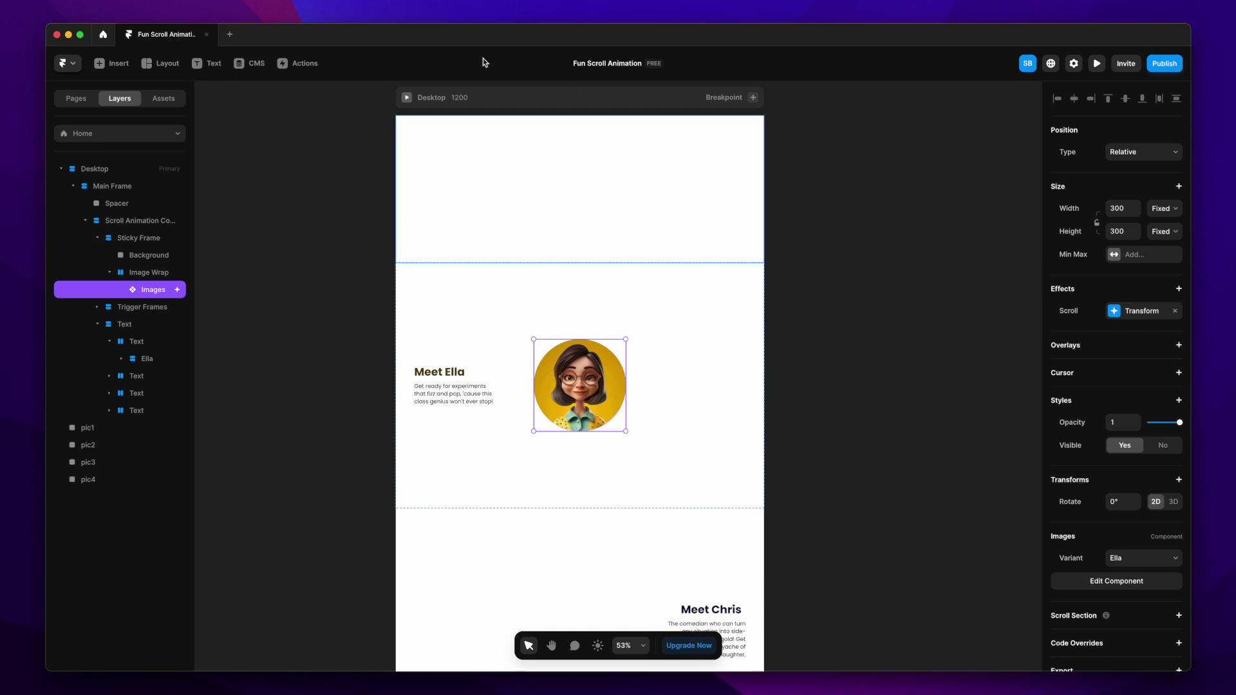
Preview the Desktop page and check the portrait's turns while scrolling between the Meet Ella, Meet Chris and Meet Curie texts.
click(406, 97)
scroll(699, 514, down, 10)
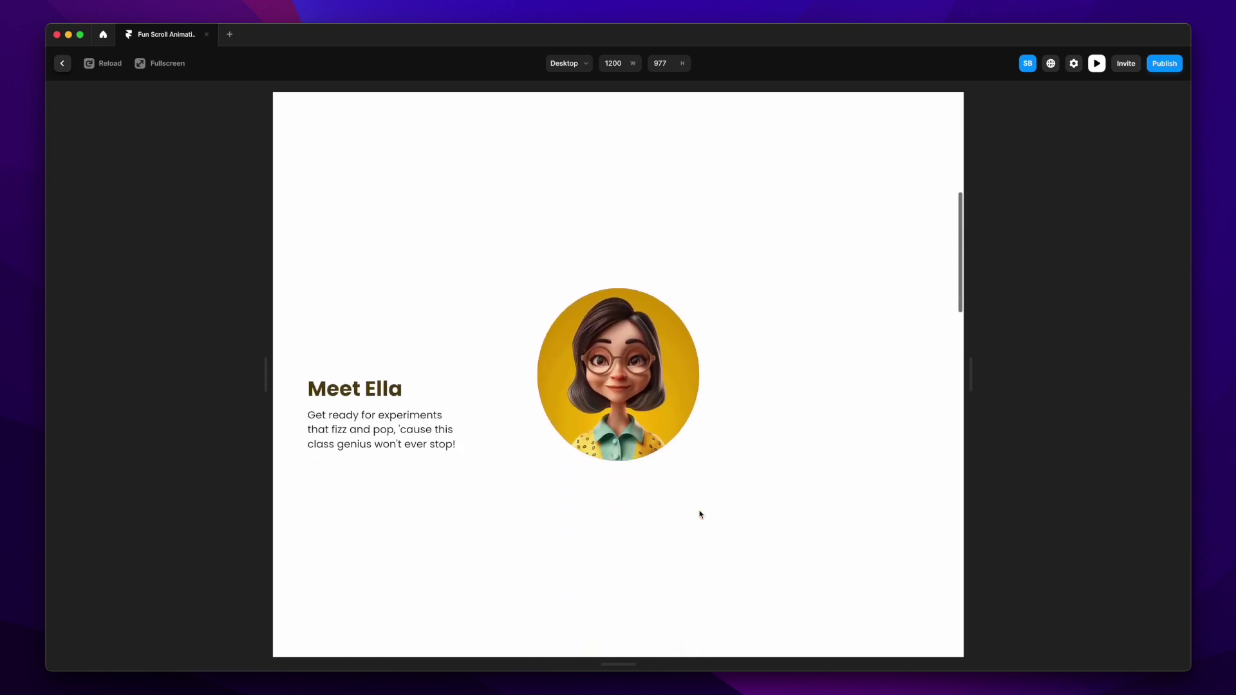
scroll(700, 515, down, 10)
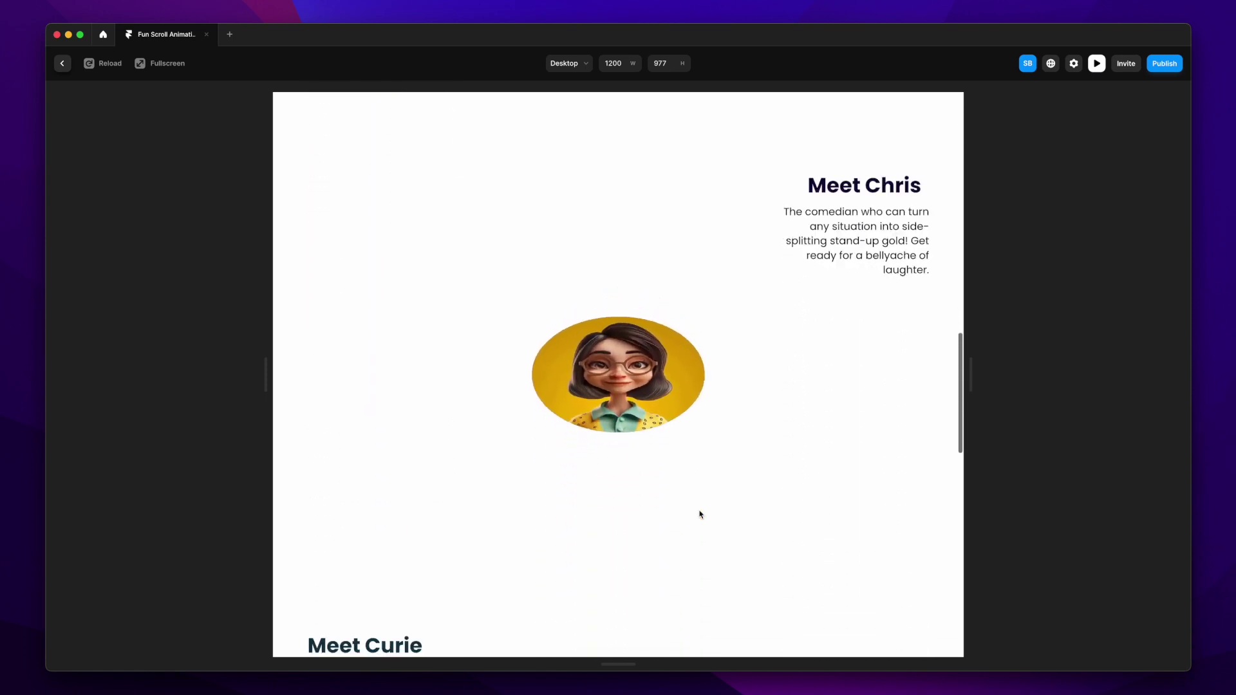
scroll(700, 514, up, 10)
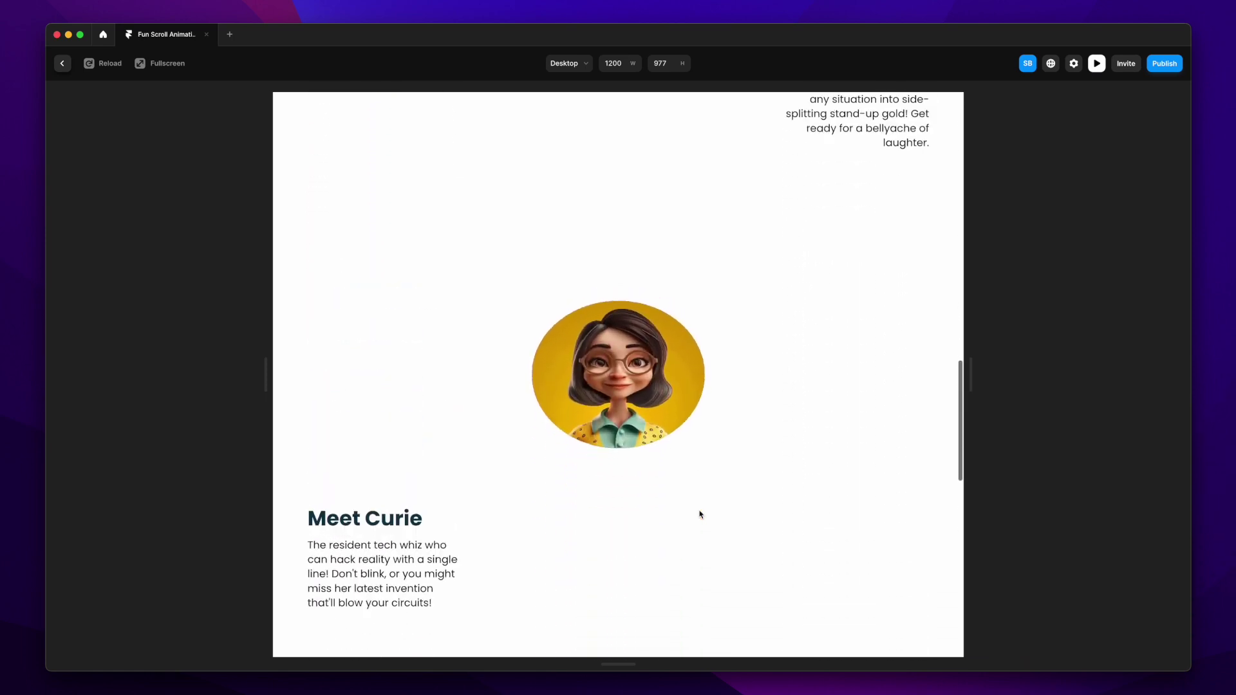
scroll(700, 514, down, 10)
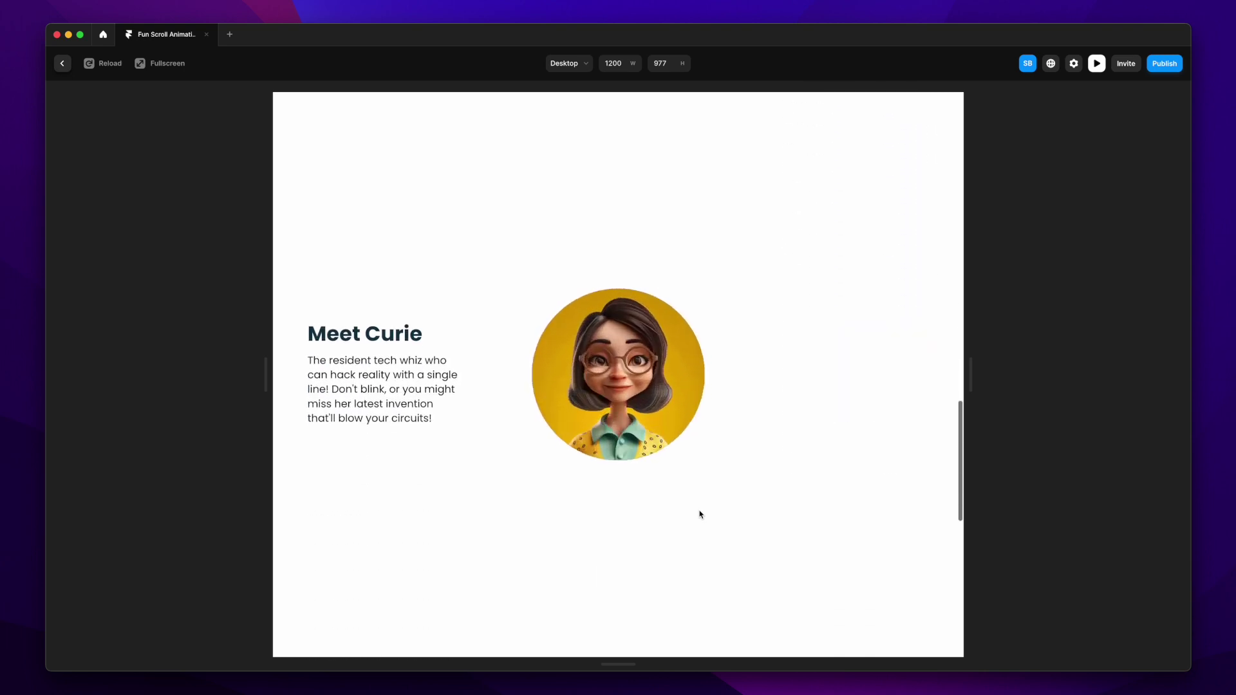
Recheck the portrait's flip around the Meet Curie text in the preview and return to the canvas.
scroll(699, 514, up, 10)
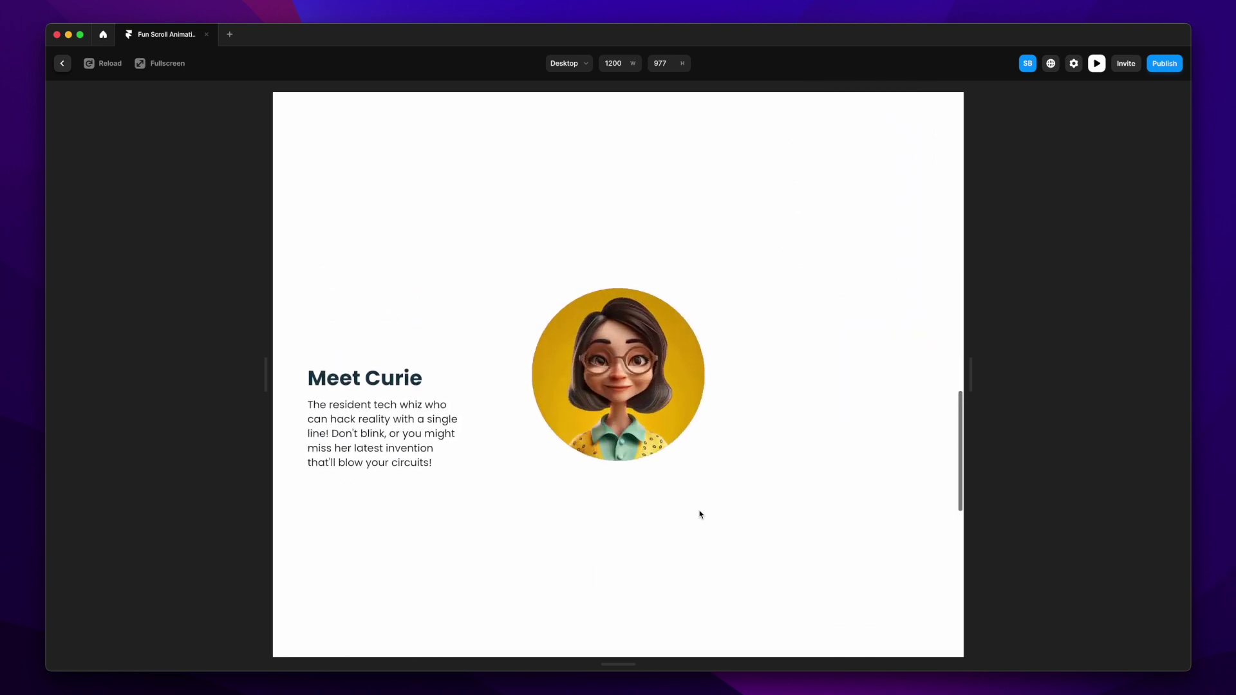
scroll(700, 515, down, 10)
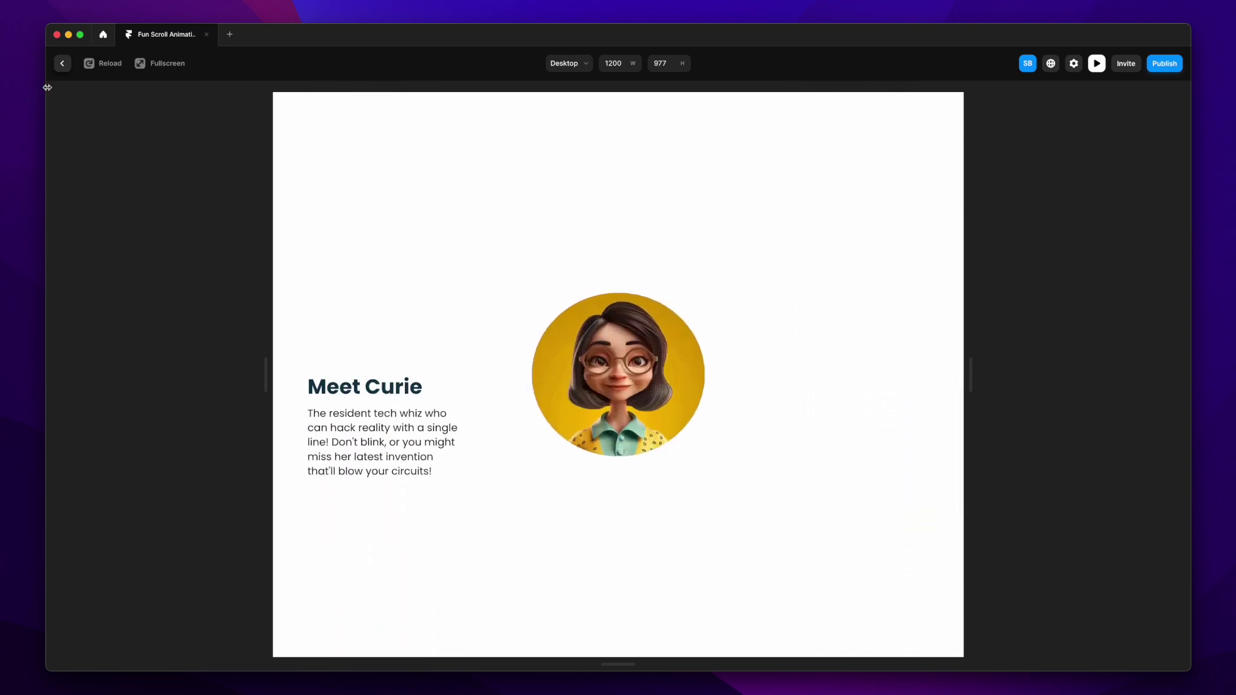
click(61, 63)
In the portrait's Scroll Transform, set the #halfturn4 To effect's 3D rotation to 360 on the X axis.
scroll(573, 408, down, 3)
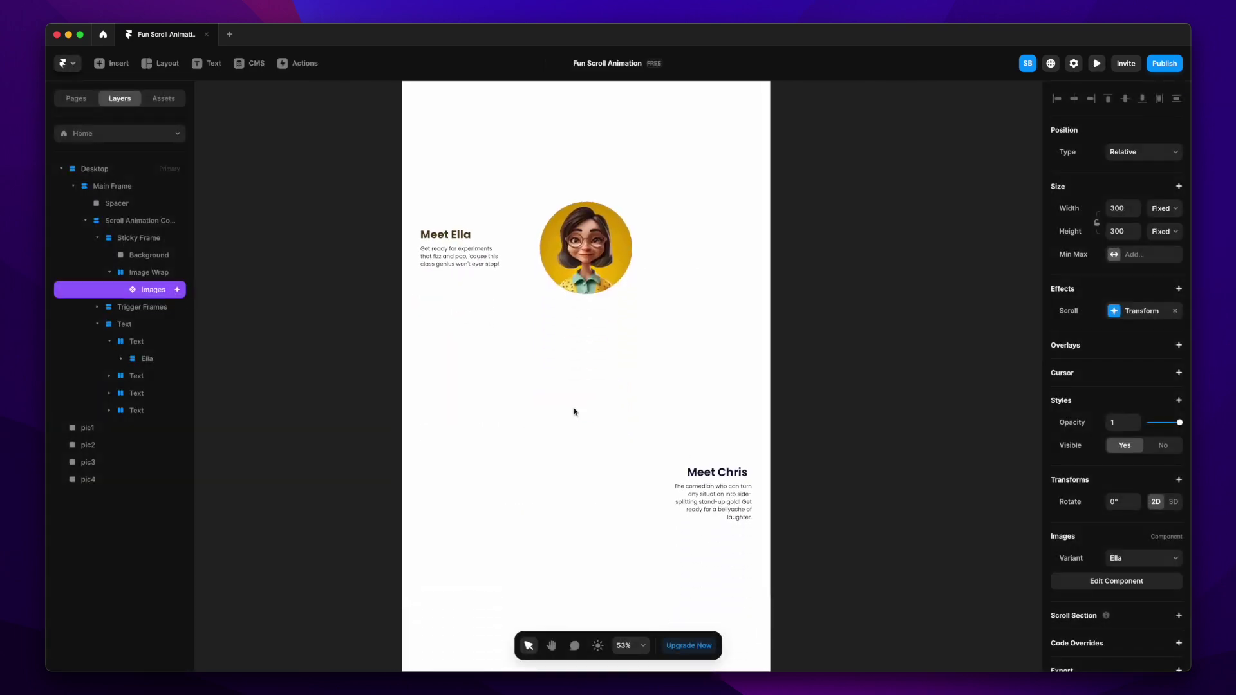
click(1136, 313)
click(955, 612)
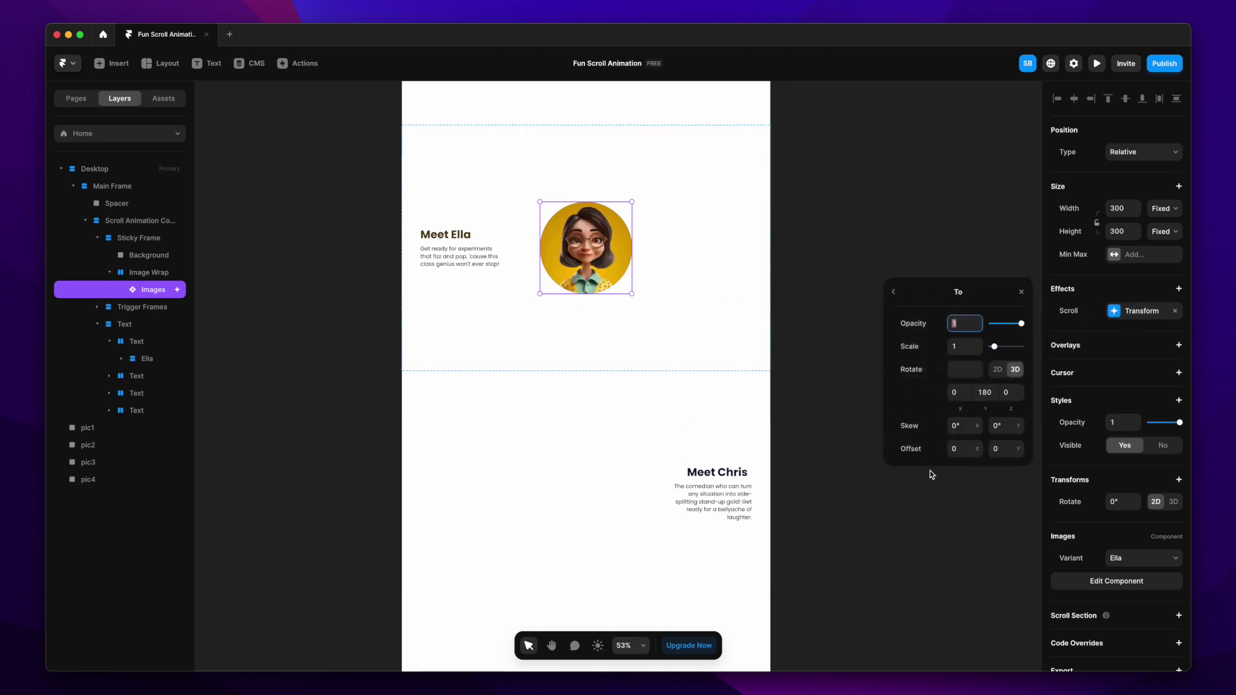
click(959, 391)
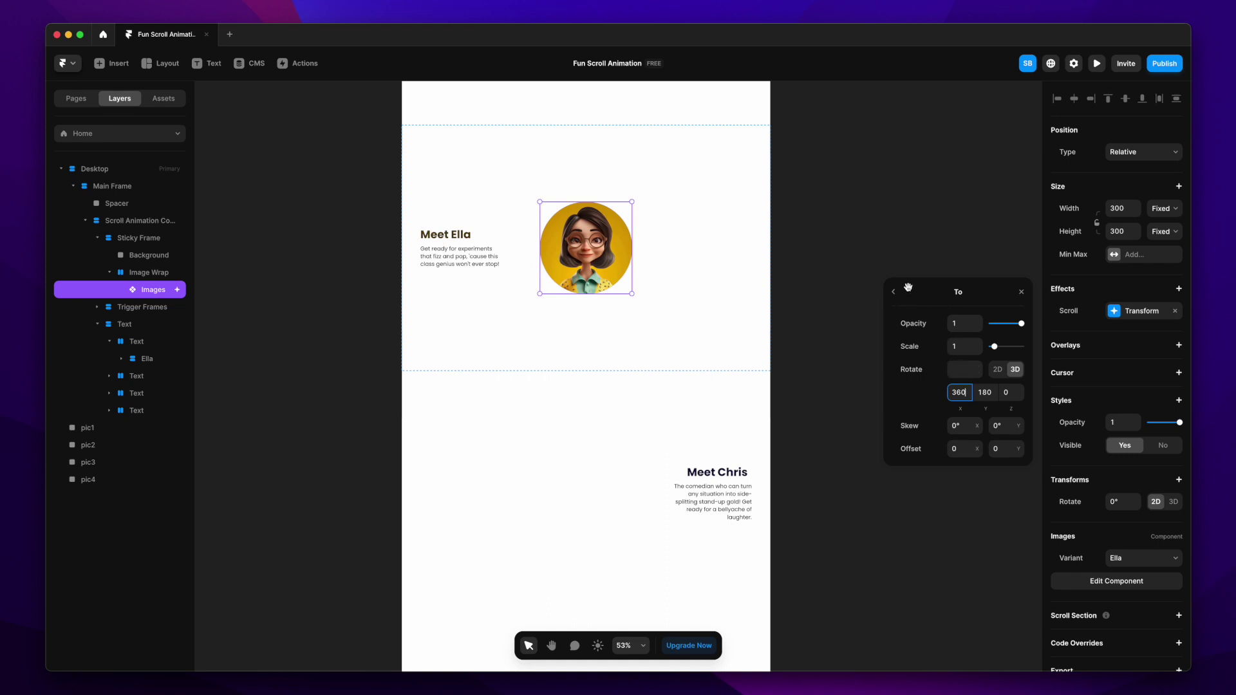
key(Escape)
Preview the Desktop page and examine how the portrait flips between the Meet Chris and Meet Curie texts.
scroll(411, 287, up, 5)
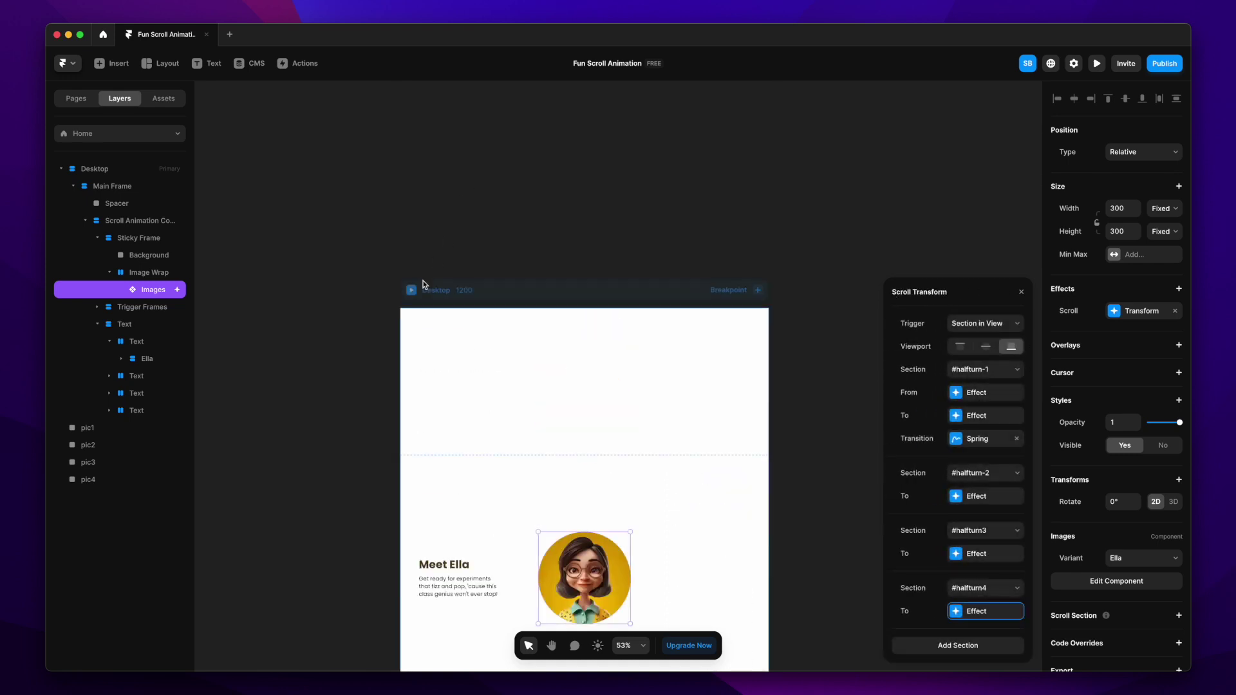
click(411, 290)
scroll(737, 586, down, 10)
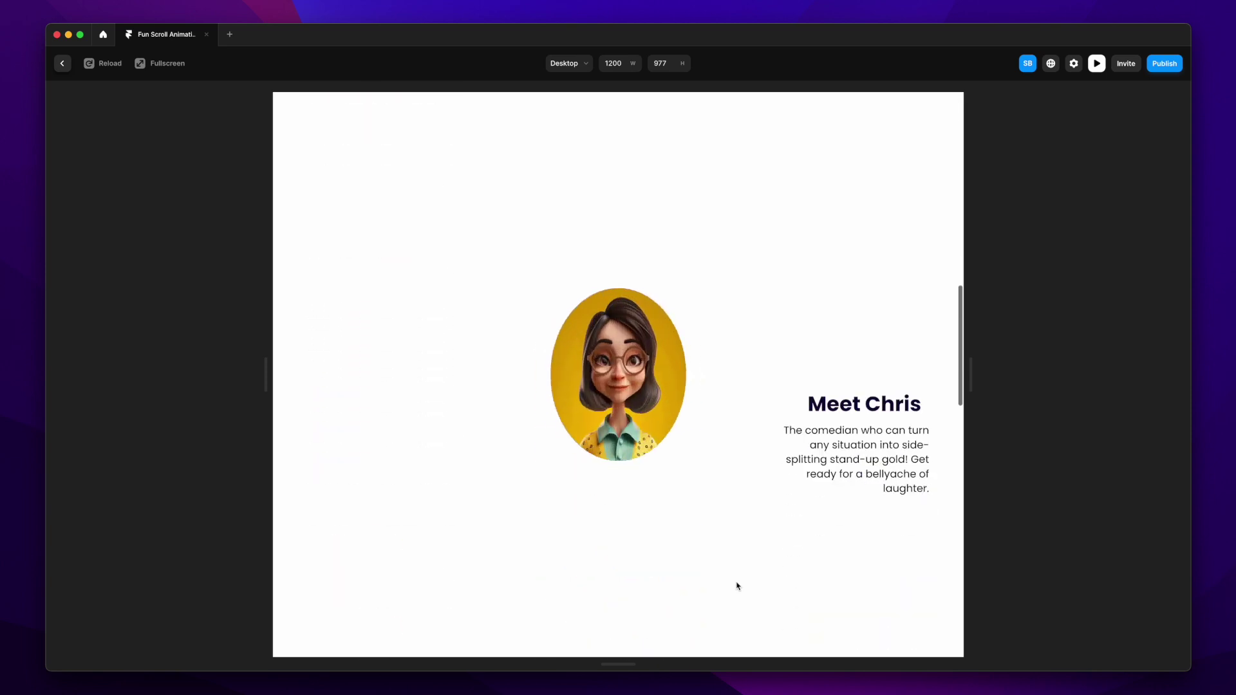
scroll(737, 585, down, 4)
scroll(737, 586, up, 6)
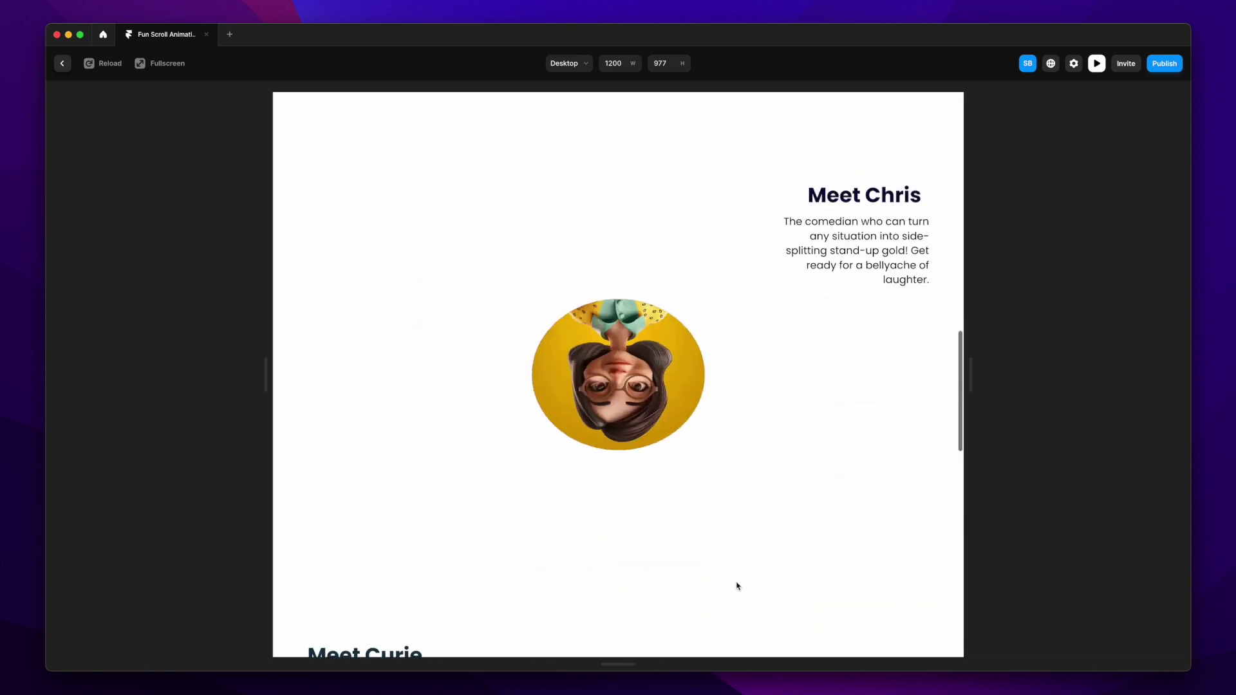
scroll(737, 586, down, 5)
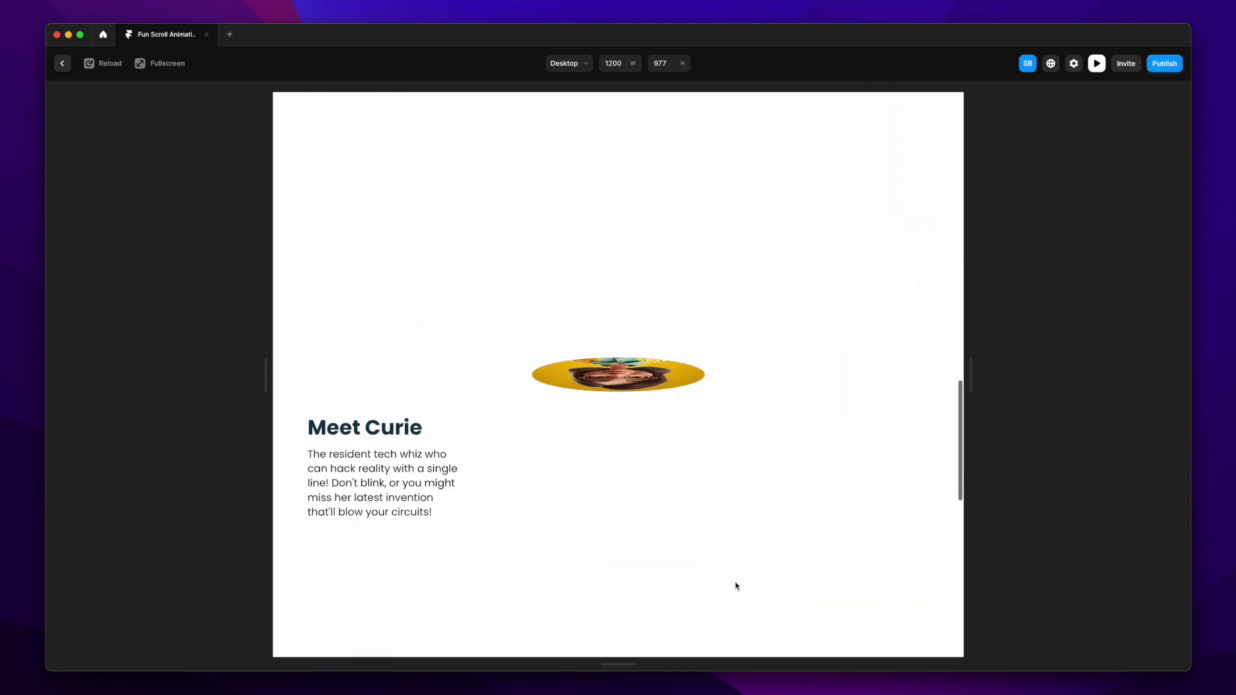
scroll(737, 585, down, 3)
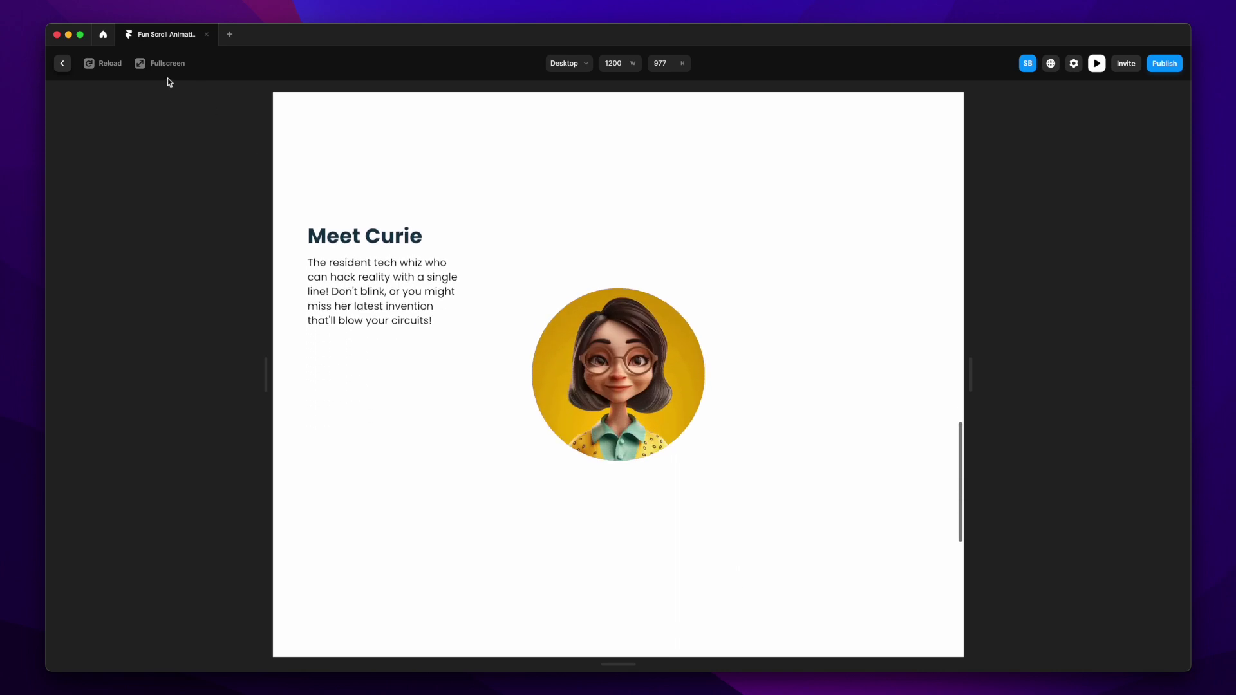
click(62, 63)
Change the #halfturn4 To effect's X-axis 3D rotation to 270 in the portrait's Scroll Transform.
click(1117, 313)
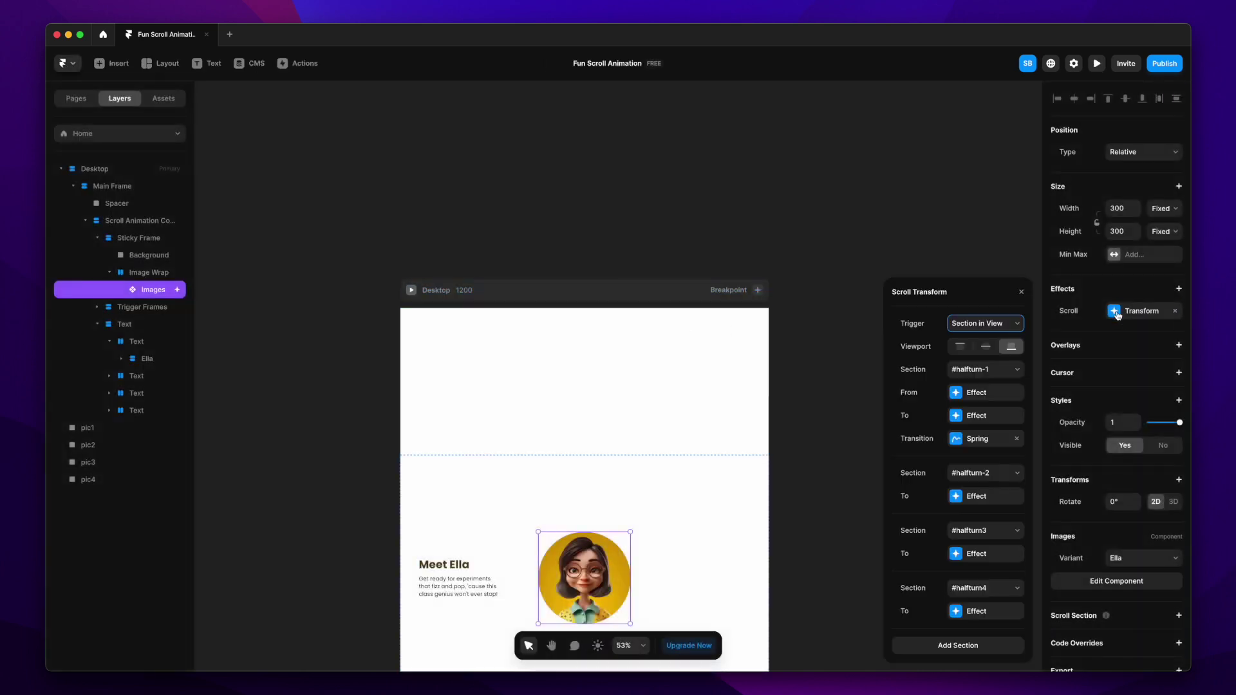
click(955, 612)
click(965, 392)
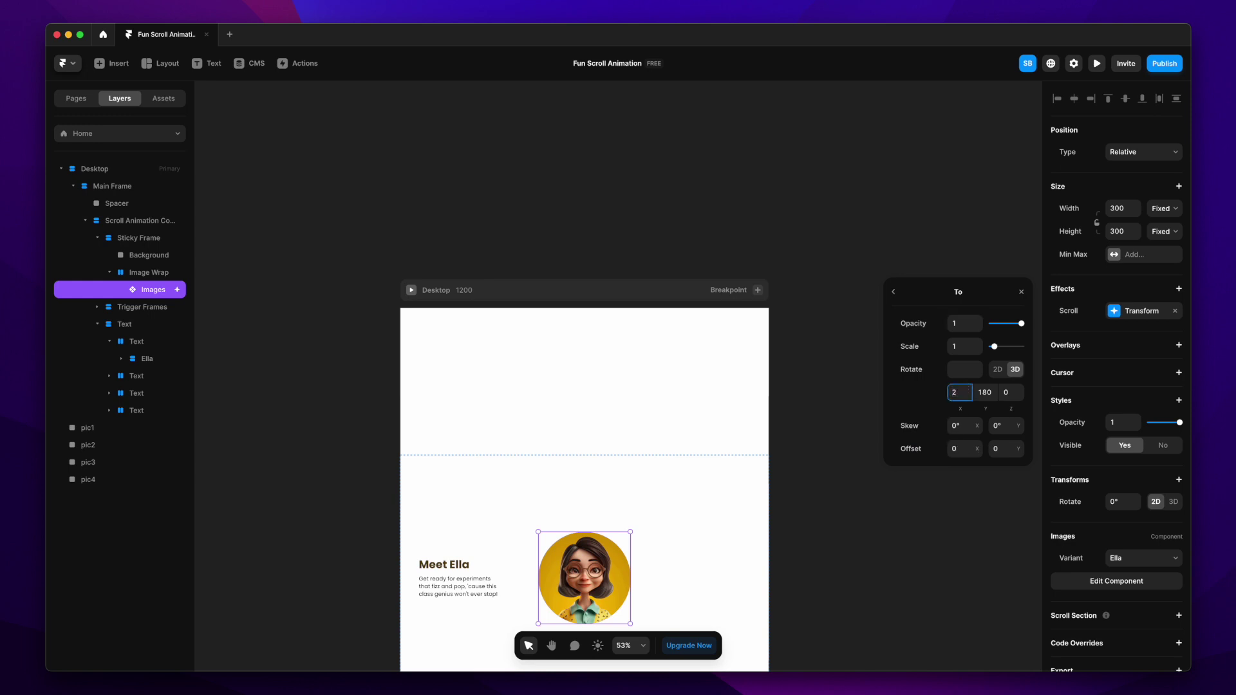
text(270)
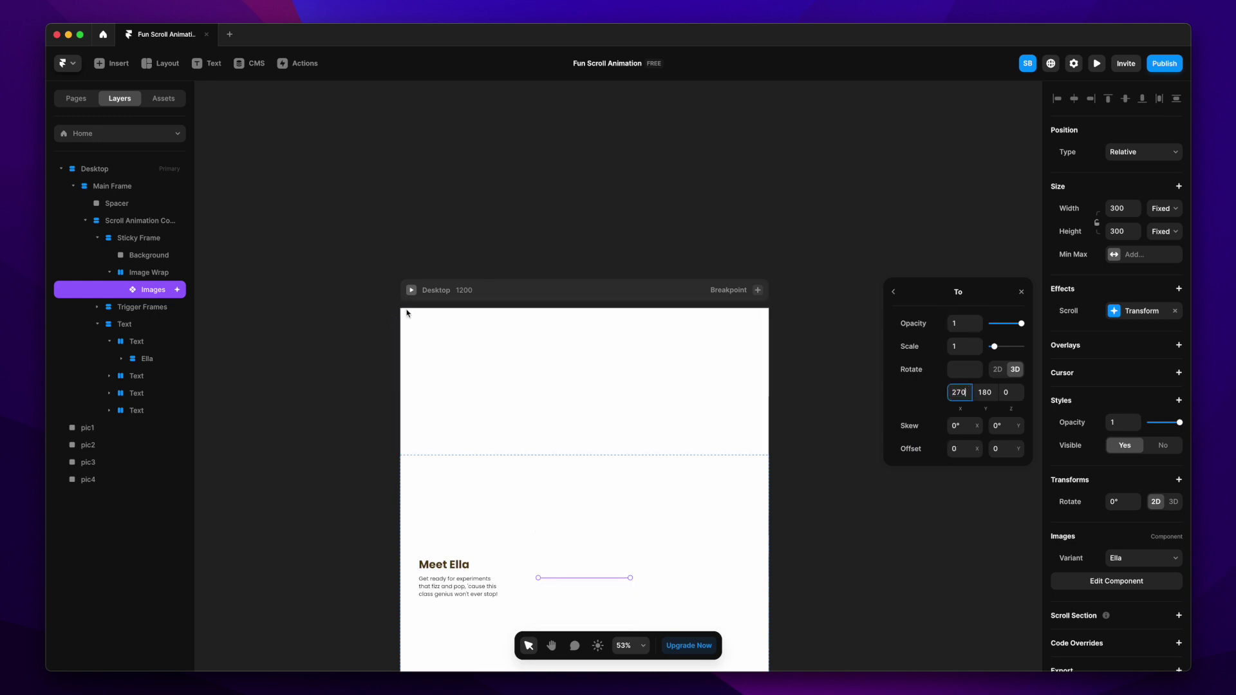
Preview the page and check the portrait's rotation from the Meet Ella text down to the Meet Curie text.
click(408, 290)
key(super+p)
scroll(739, 498, down, 10)
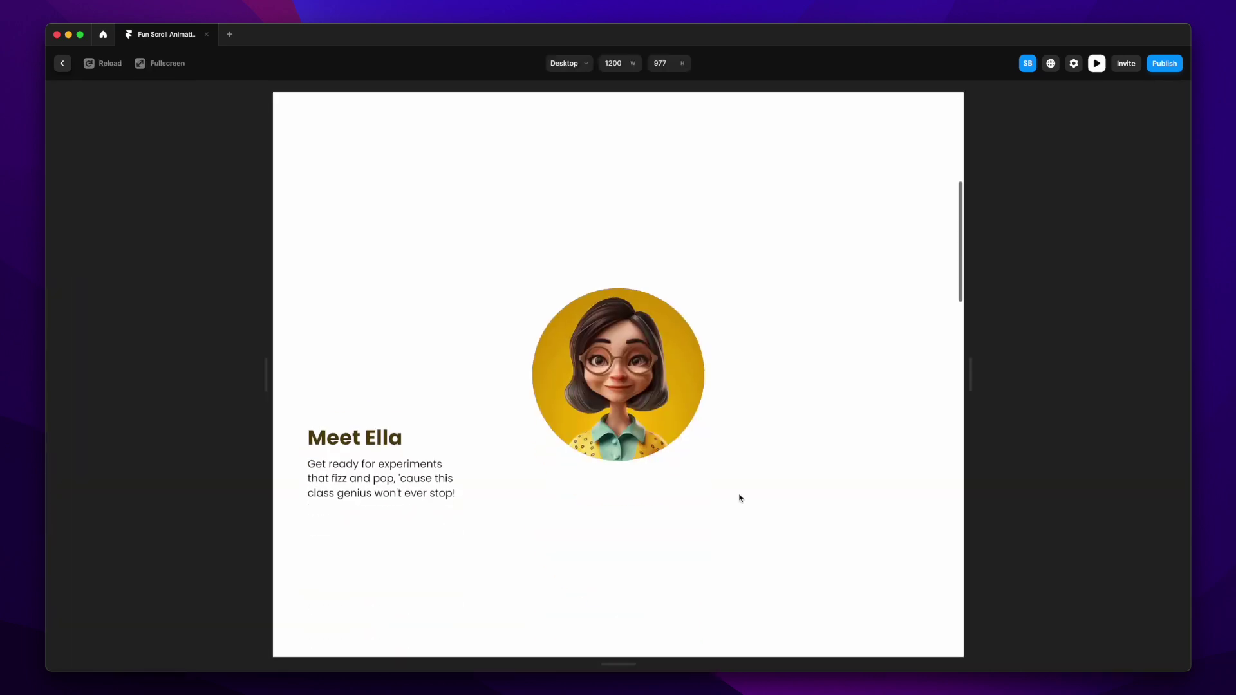
scroll(739, 497, down, 10)
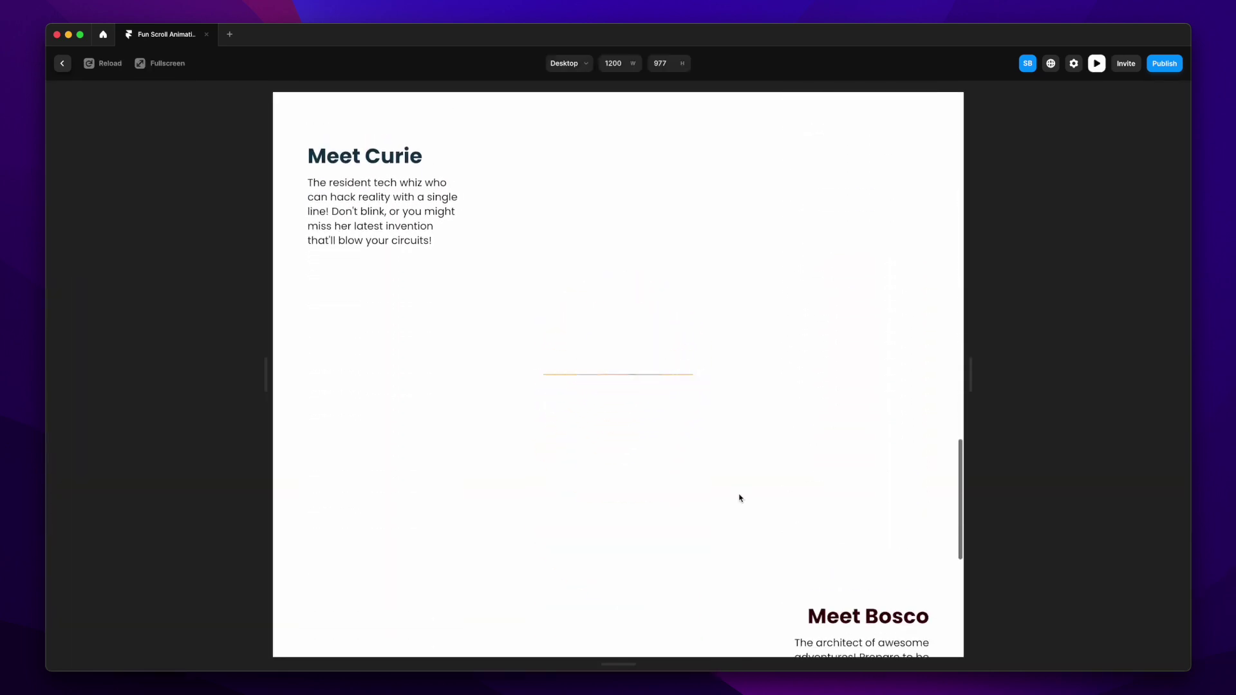
scroll(739, 498, up, 20)
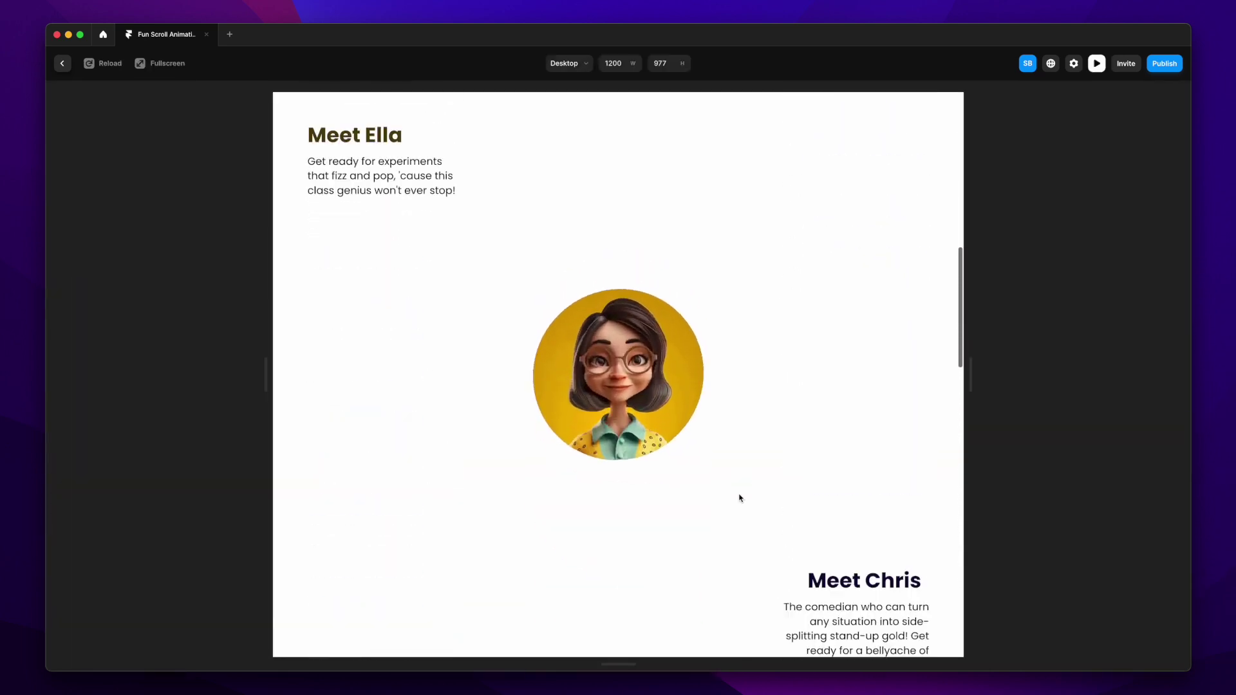
scroll(511, 386, down, 10)
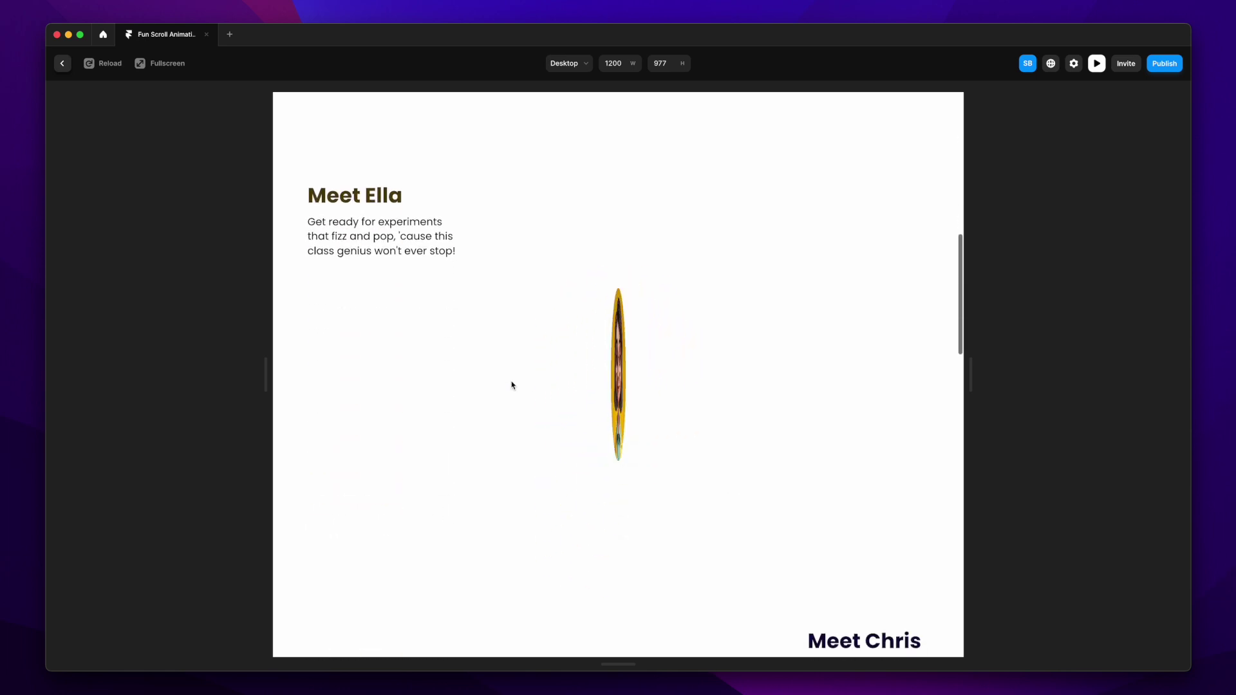
scroll(512, 385, down, 8)
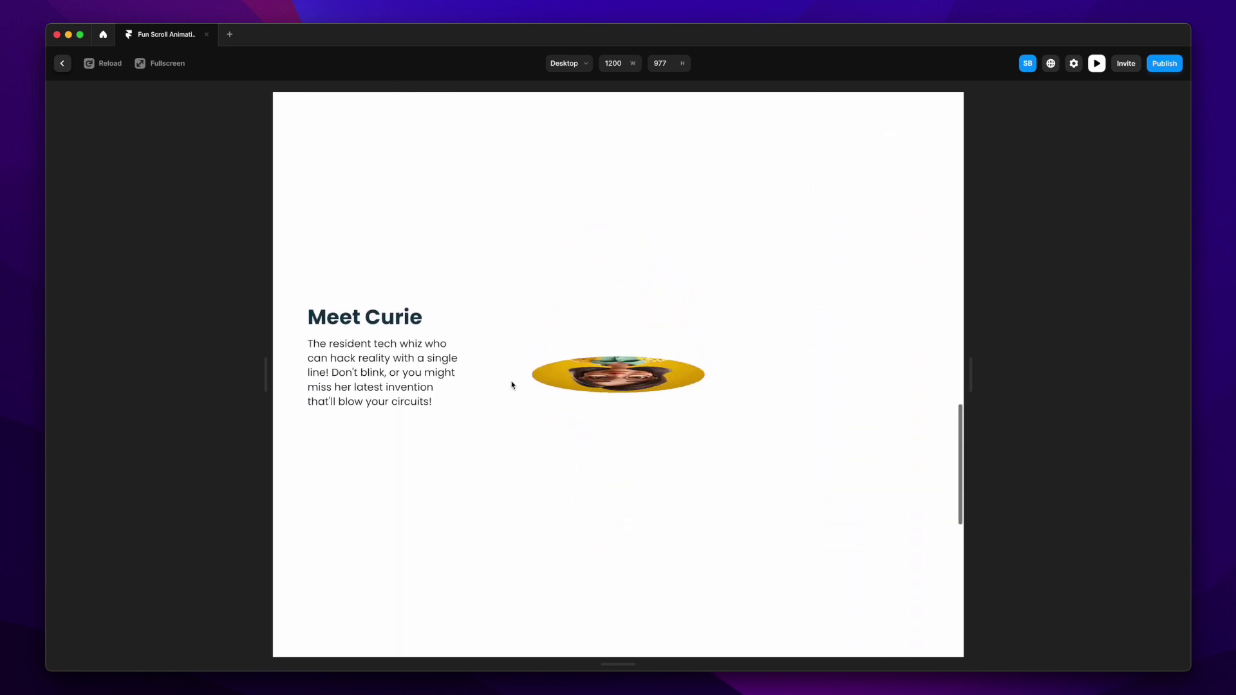
click(63, 65)
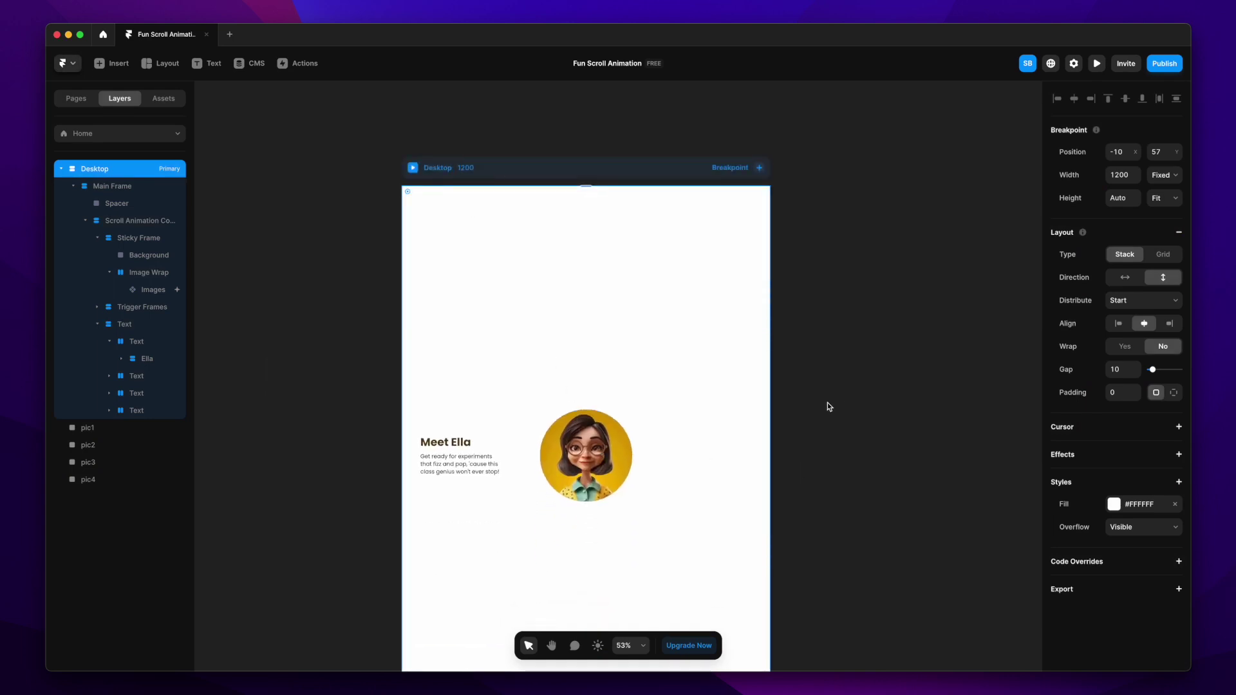
Preview the page again and check the portrait's turns down to the Meet Bosco text and back to Meet Ella.
key(super+p)
scroll(756, 445, down, 5)
scroll(757, 447, down, 8)
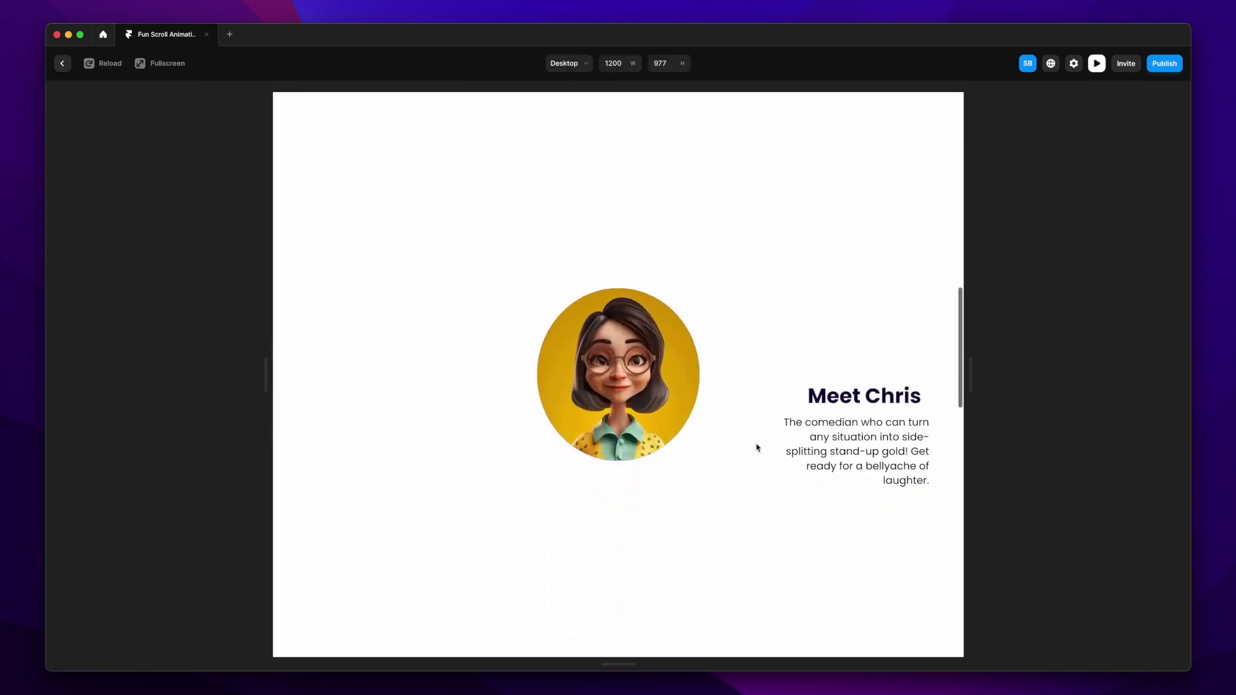
scroll(757, 448, down, 3)
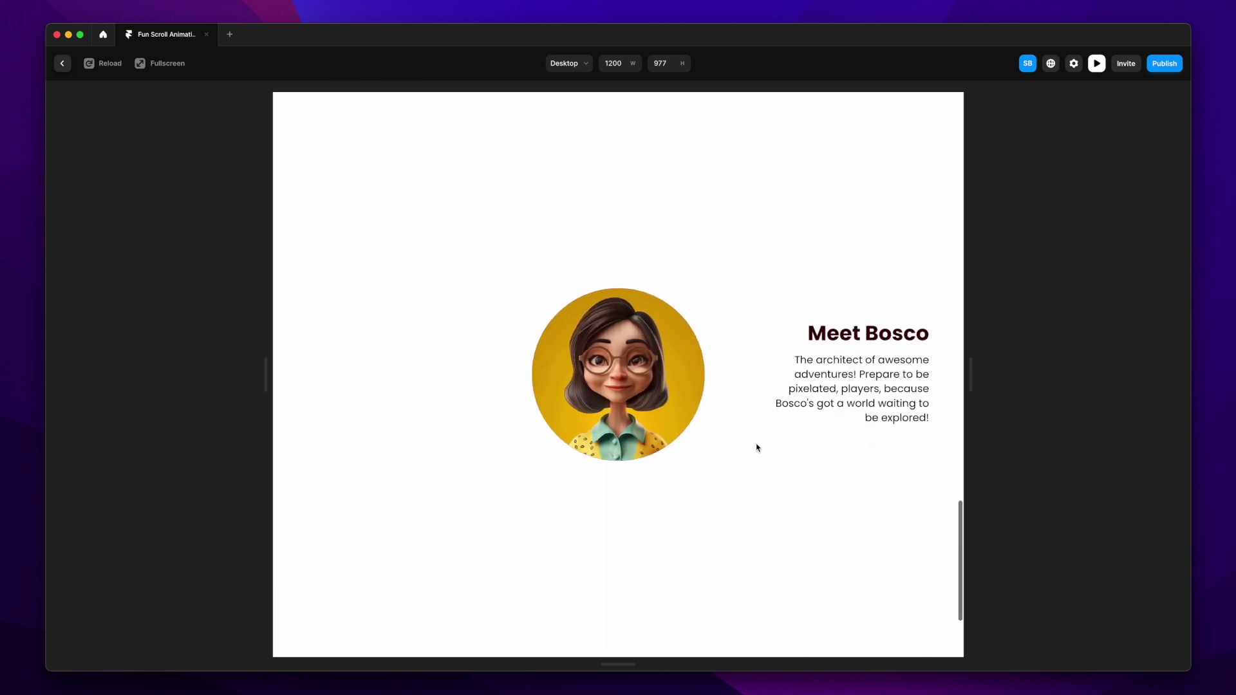
scroll(757, 447, up, 4)
scroll(757, 448, up, 10)
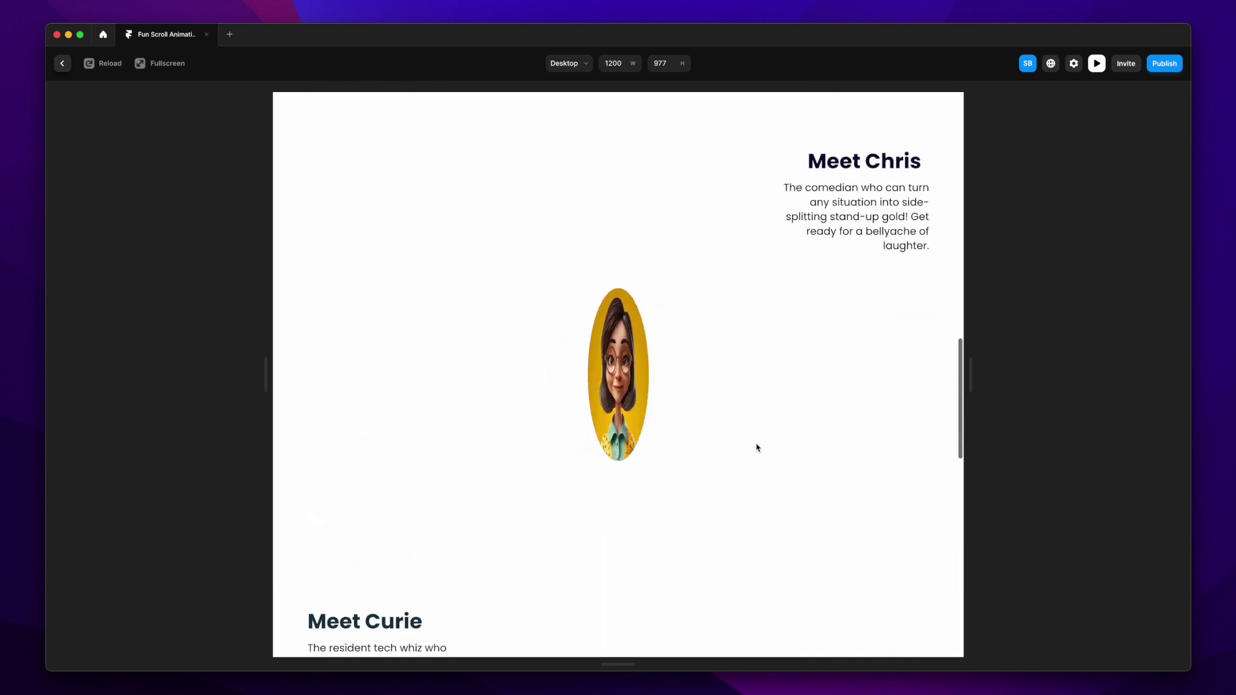
scroll(757, 447, up, 2)
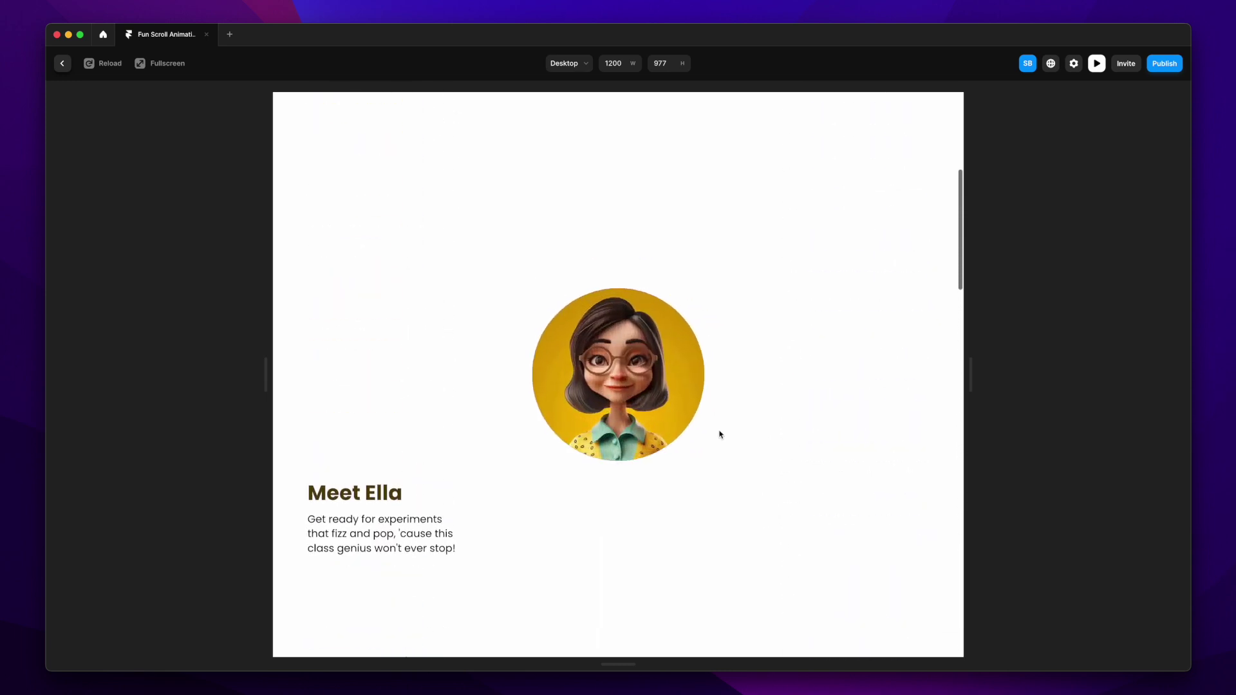
click(62, 64)
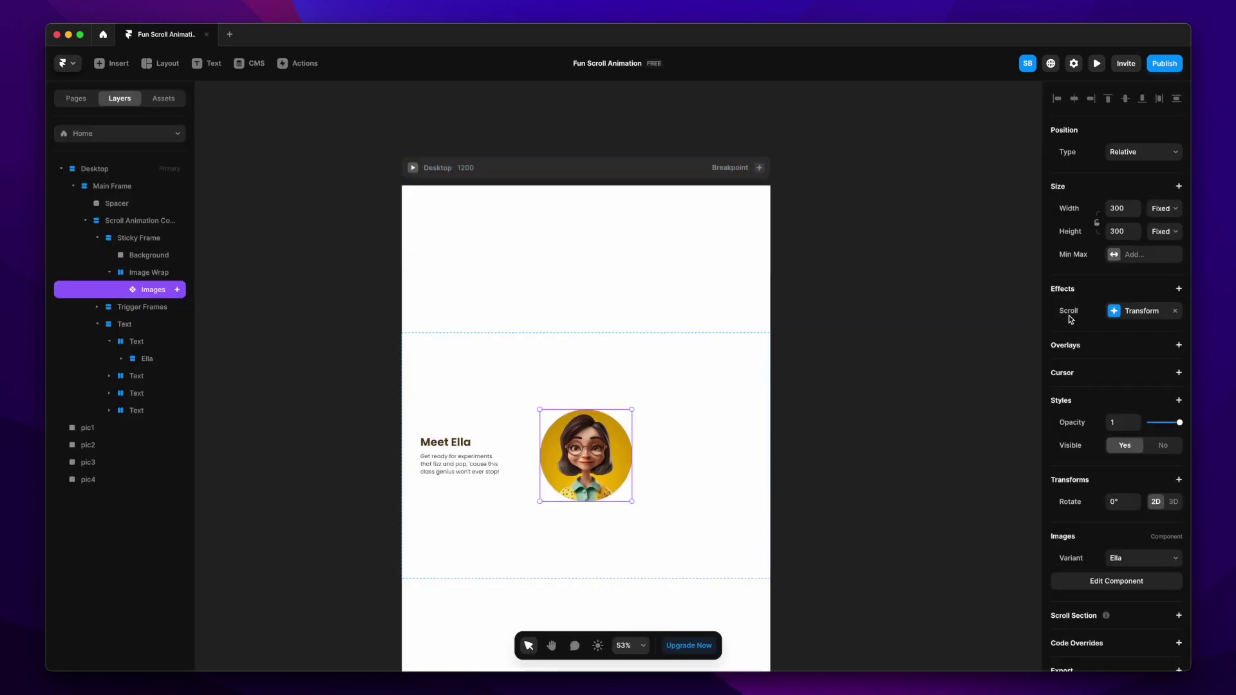
Add a Scroll Variant effect to the portrait with the Section in View trigger and the bottom viewport option.
click(1178, 289)
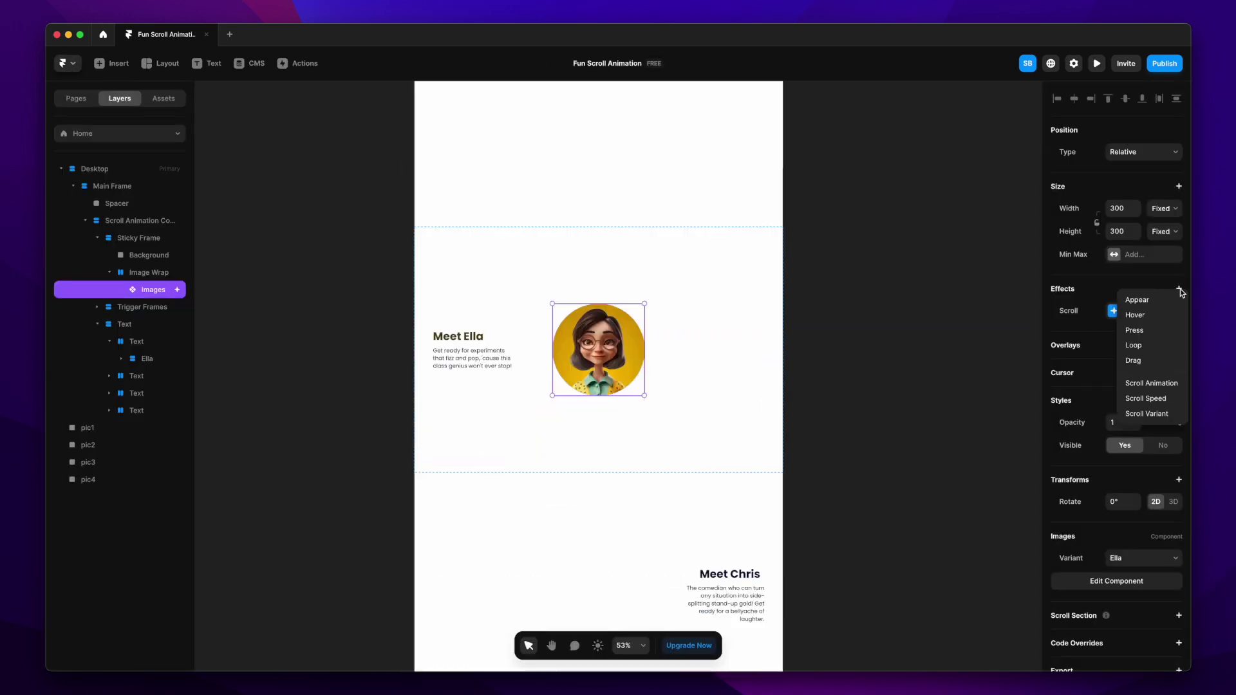
click(1157, 415)
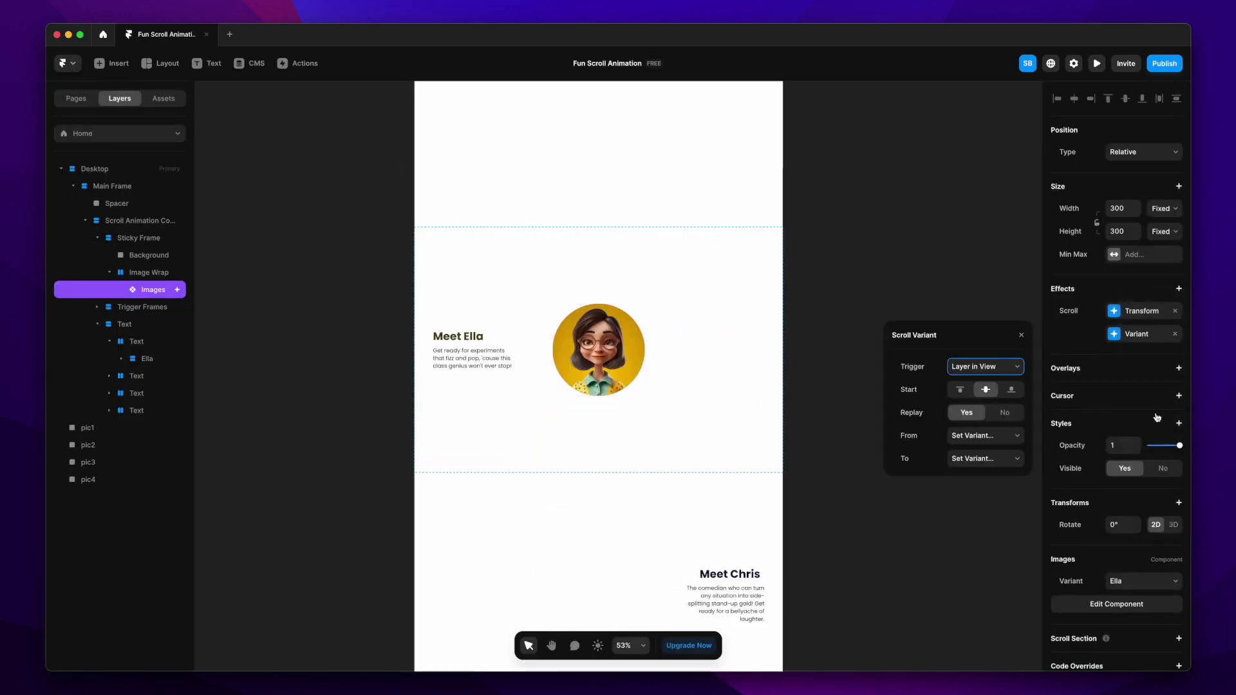
click(983, 367)
click(996, 381)
click(1010, 391)
Set the Scroll Variant's first section to #halfturn-1 and its To variant to Chris.
click(991, 436)
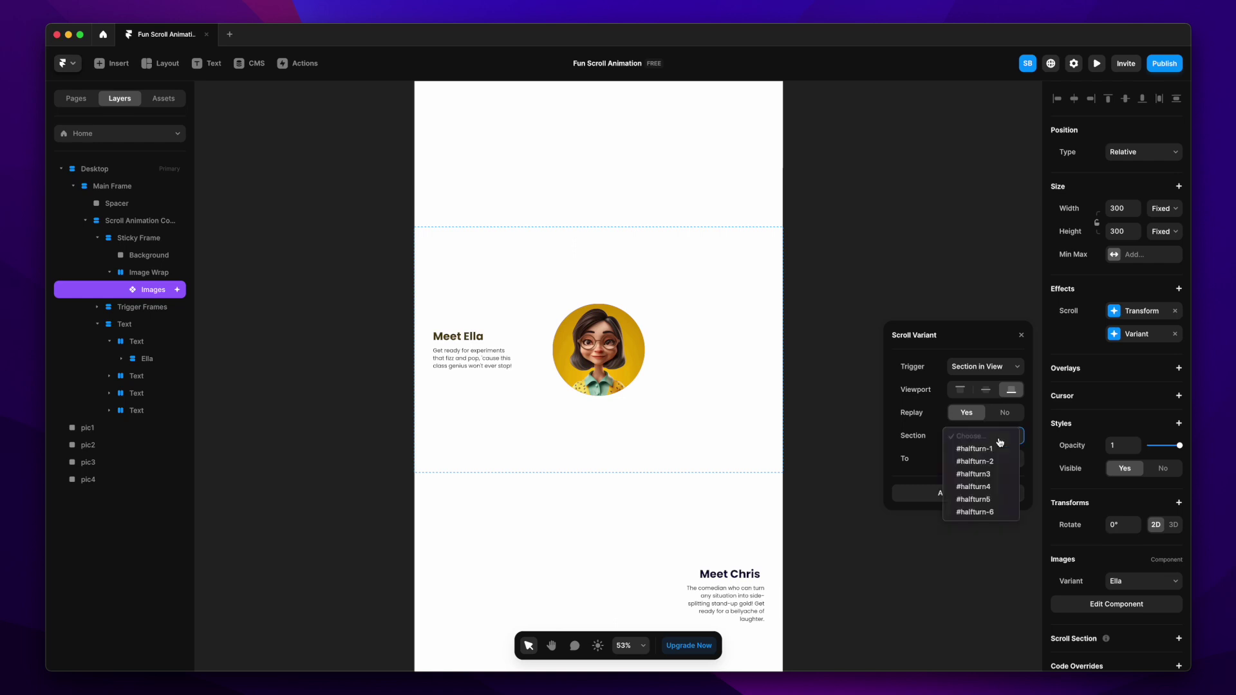
click(997, 445)
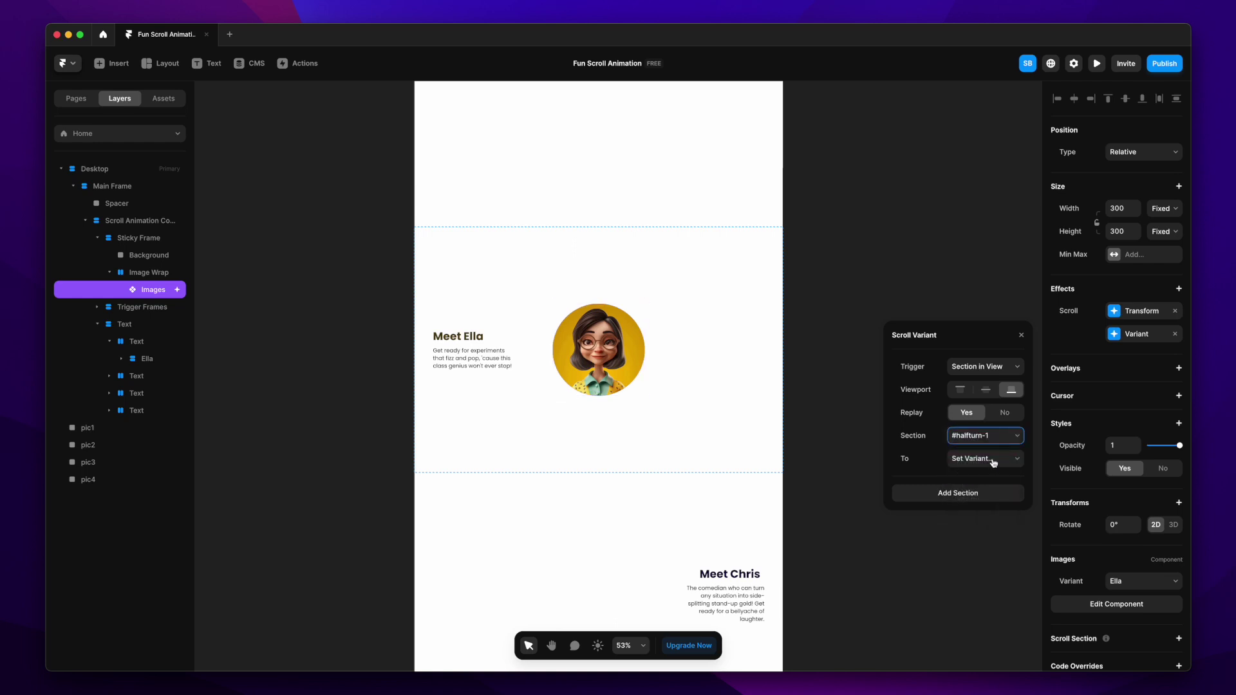
click(994, 460)
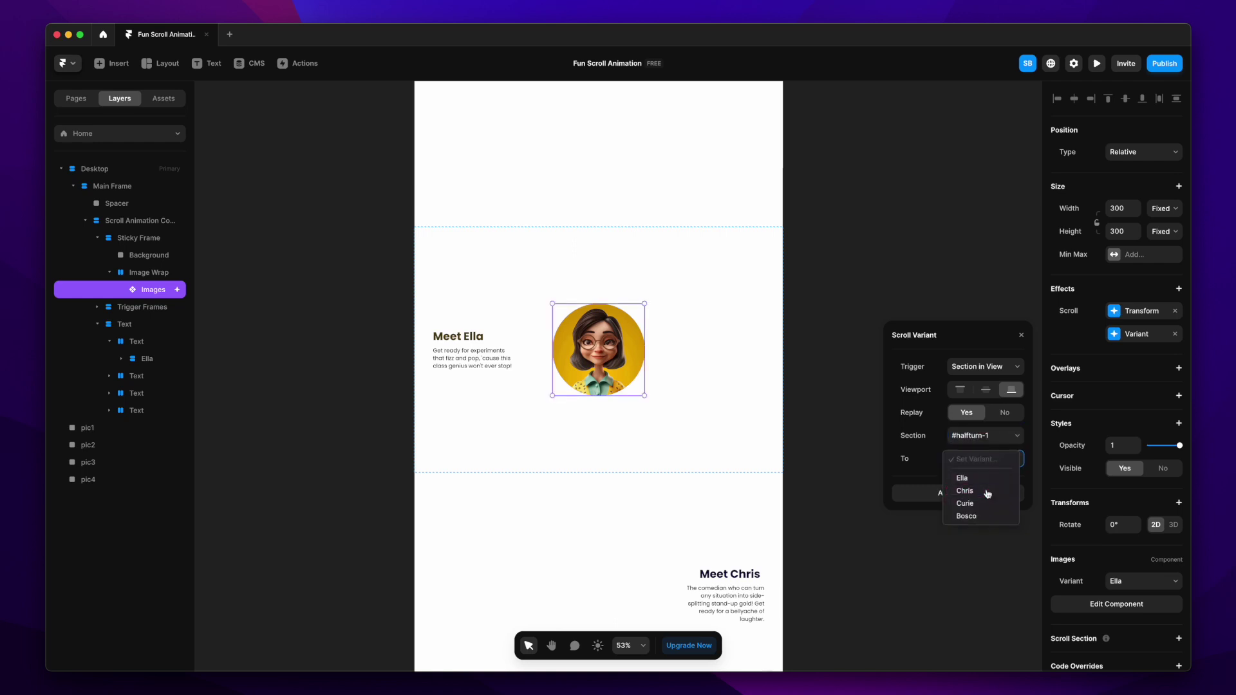
click(985, 491)
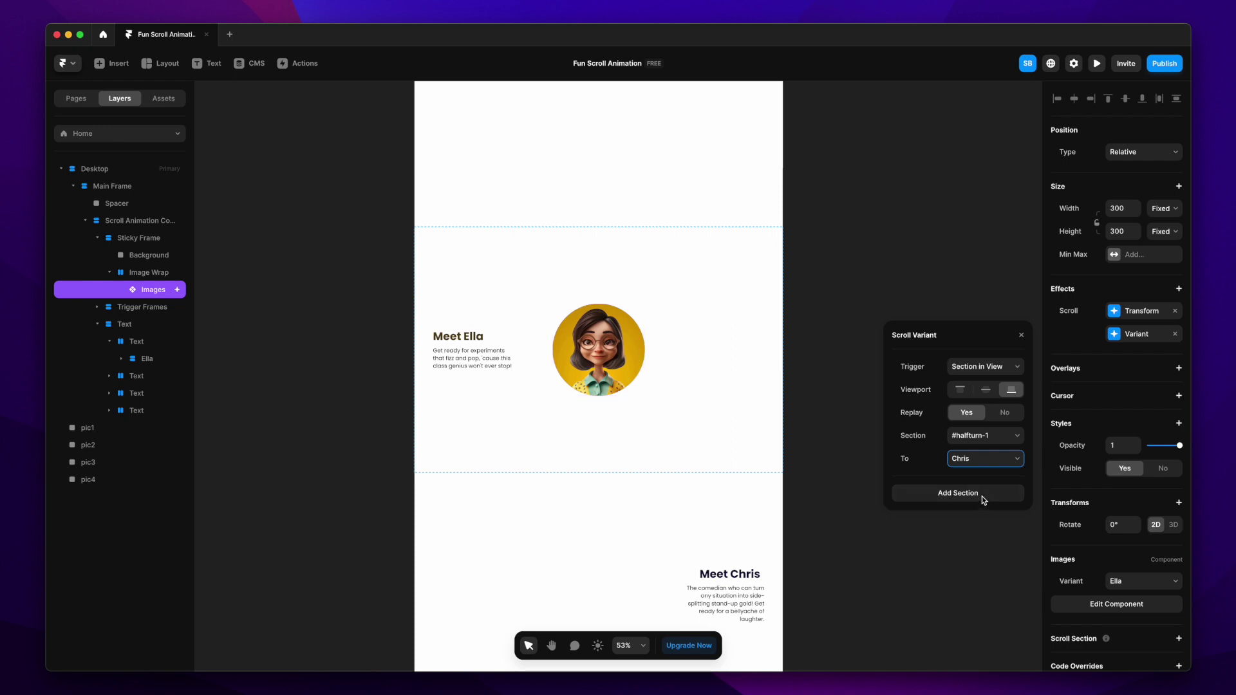
Add the #halfturn-2 section to the Scroll Variant and set its To variant to Curie.
scroll(639, 477, down, 10)
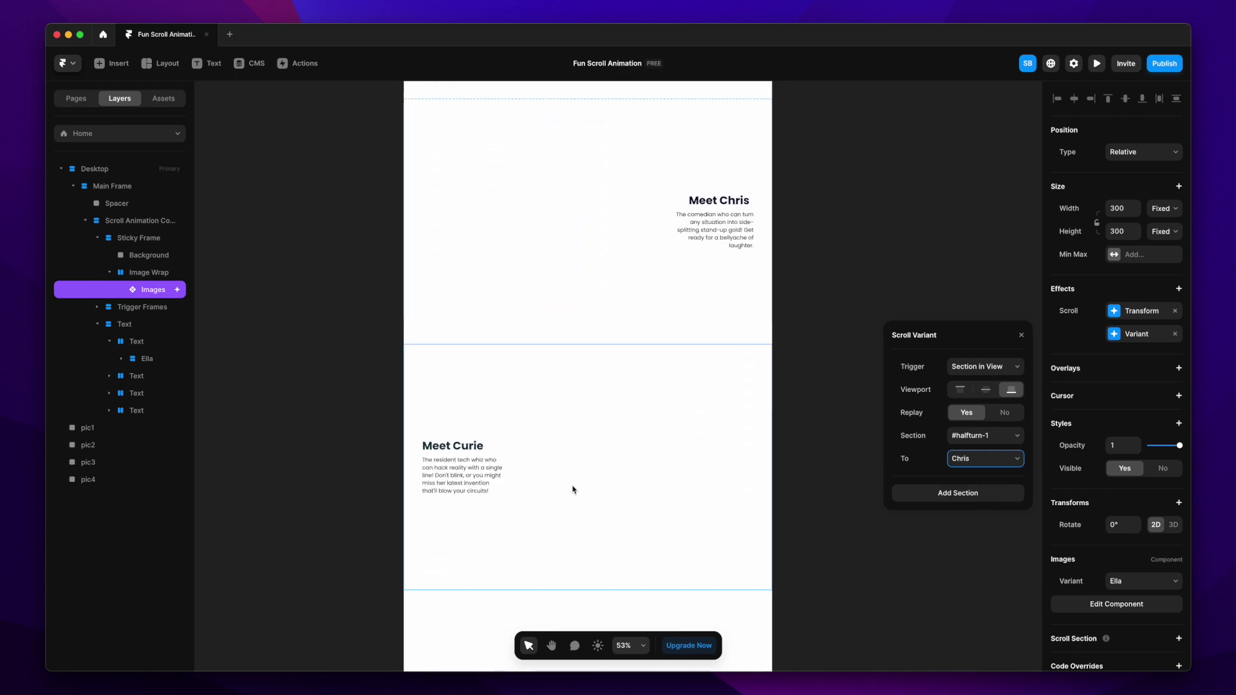
click(999, 500)
click(995, 497)
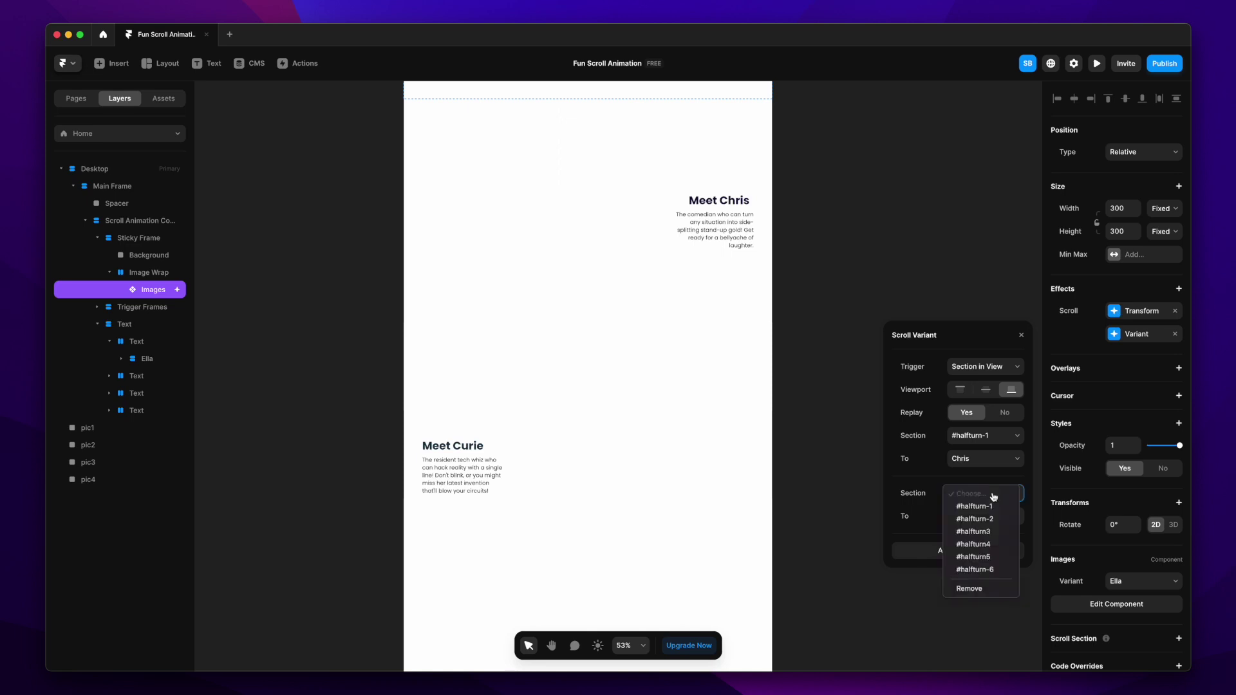
click(996, 520)
click(992, 518)
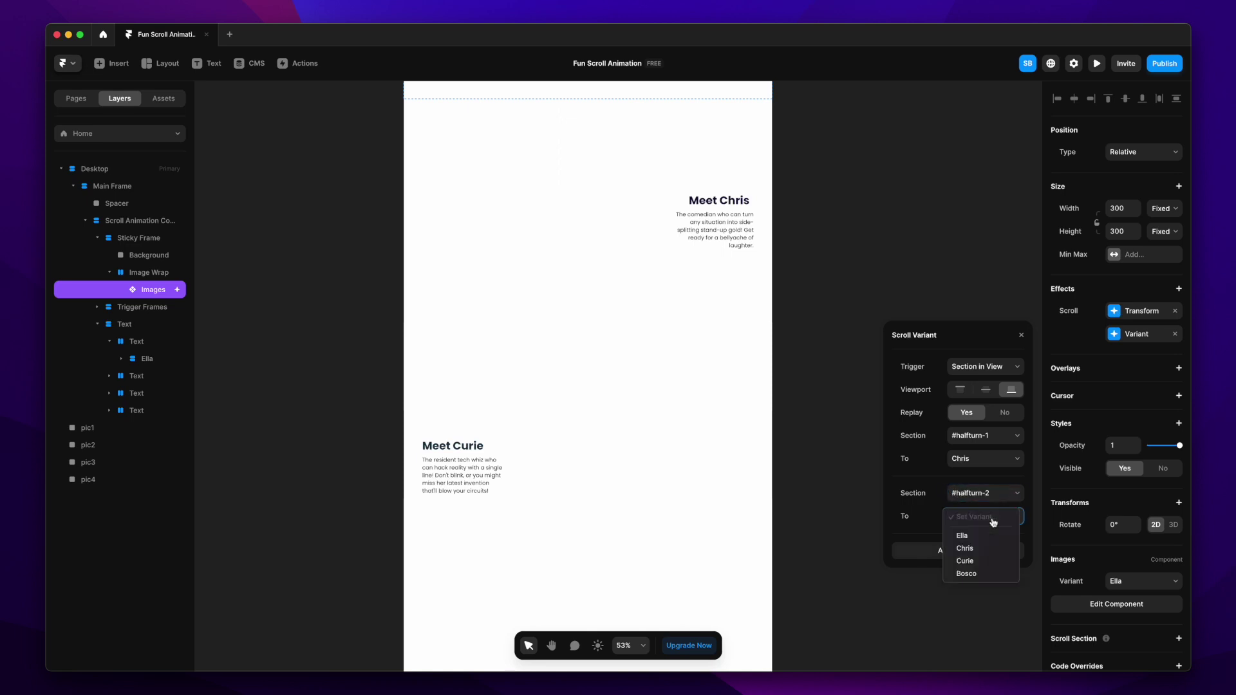
click(986, 564)
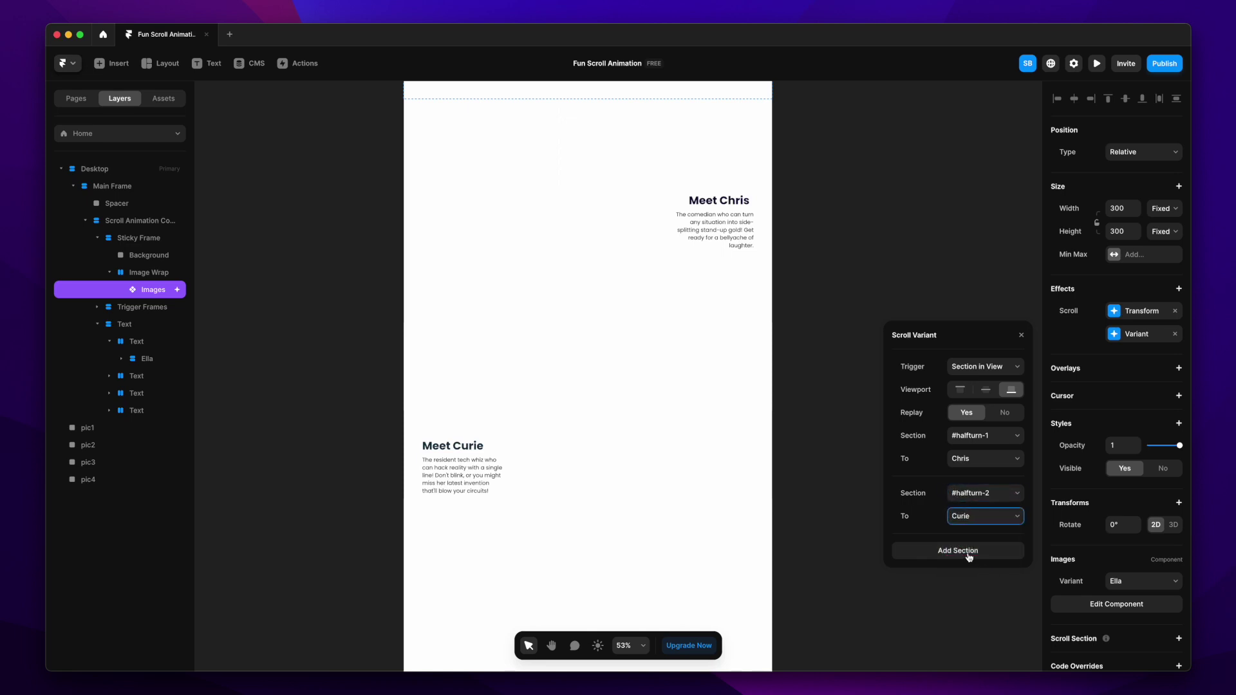
Add the #halfturn3 section to the Scroll Variant effect and set its To variant to Bosco.
click(970, 554)
click(998, 552)
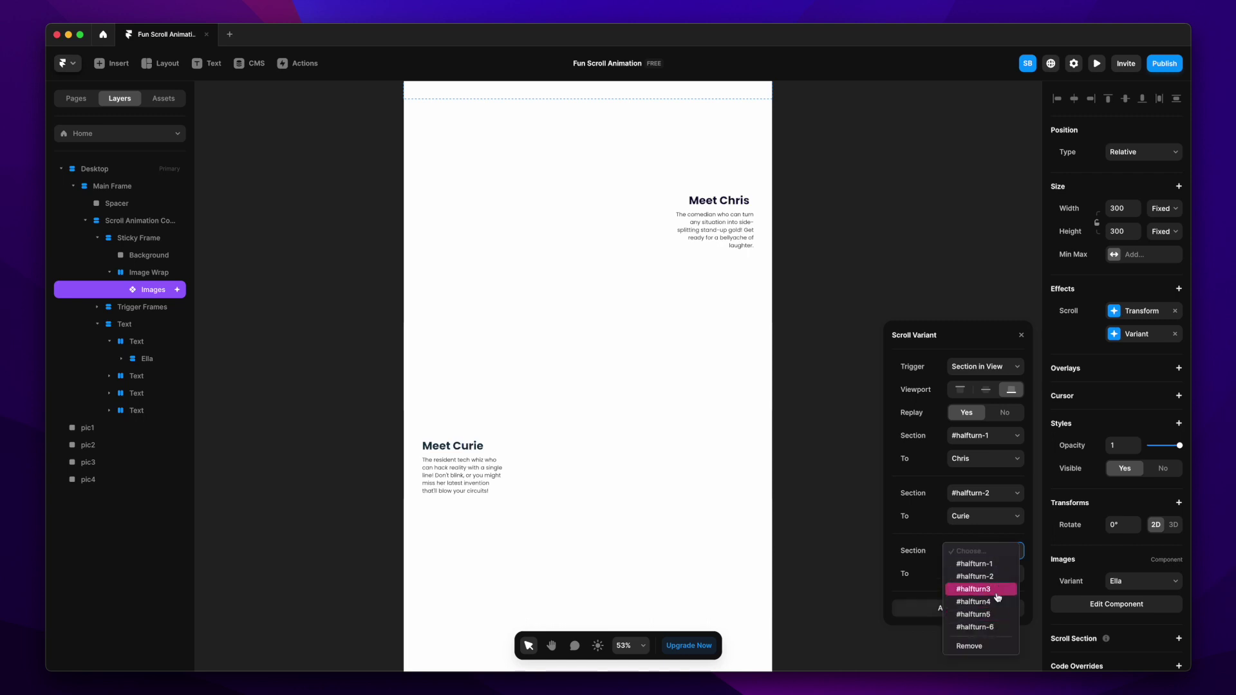
click(997, 596)
click(992, 583)
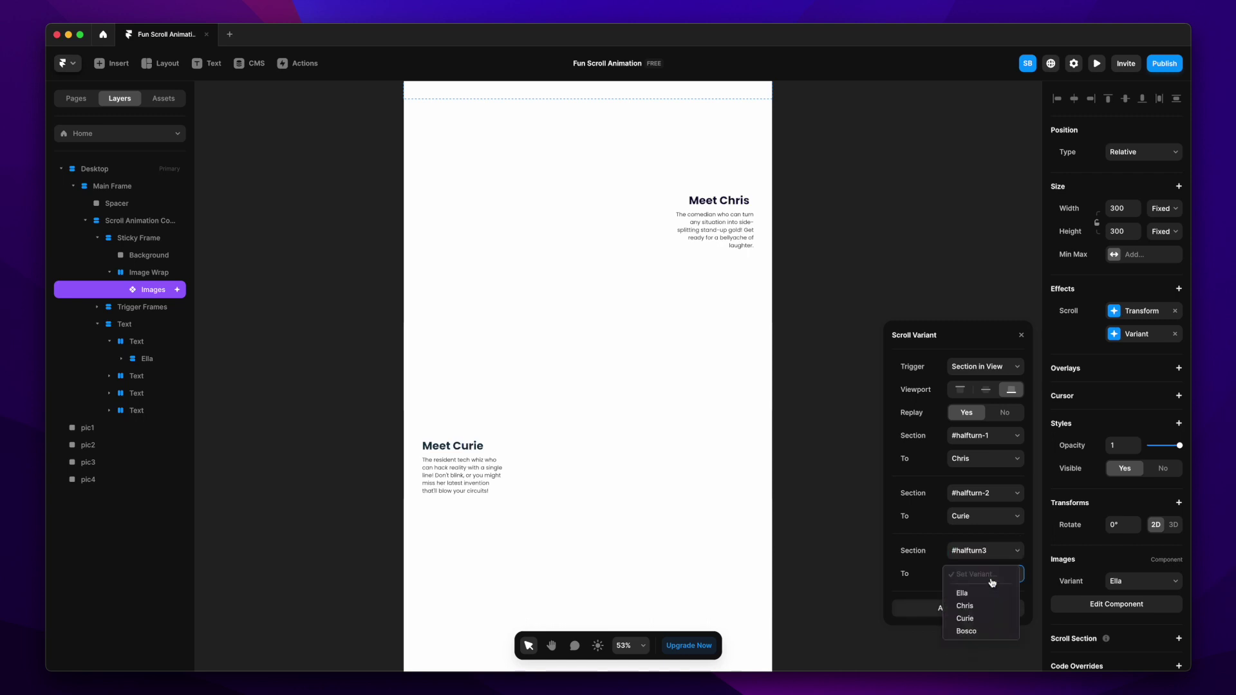
click(985, 631)
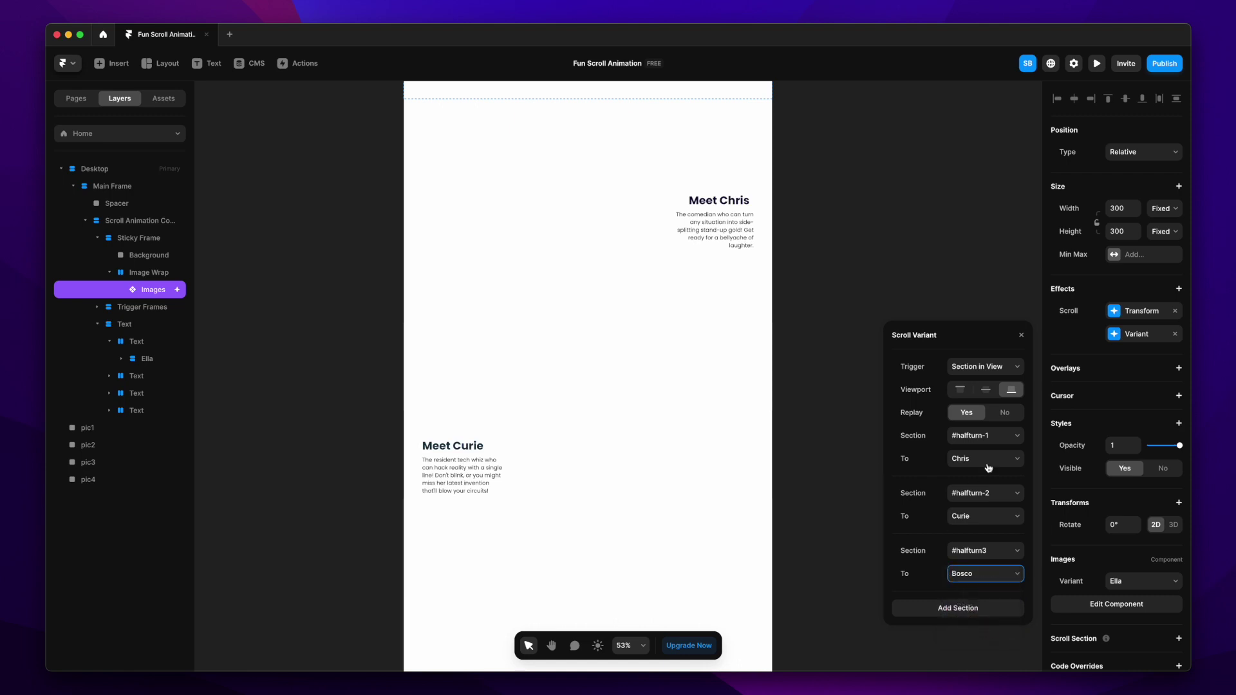
click(1022, 335)
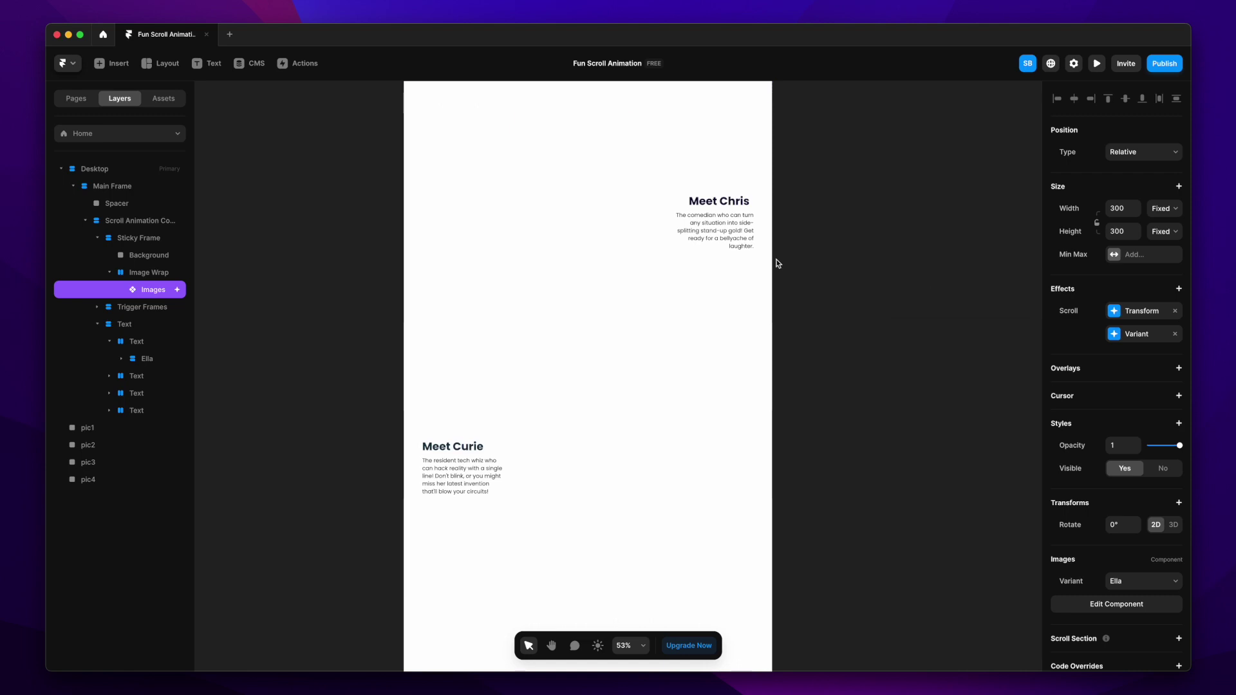
Preview the page and check which portrait variant appears beside each text down to Meet Bosco, and return to the editor.
scroll(775, 264, up, 10)
key(super+p)
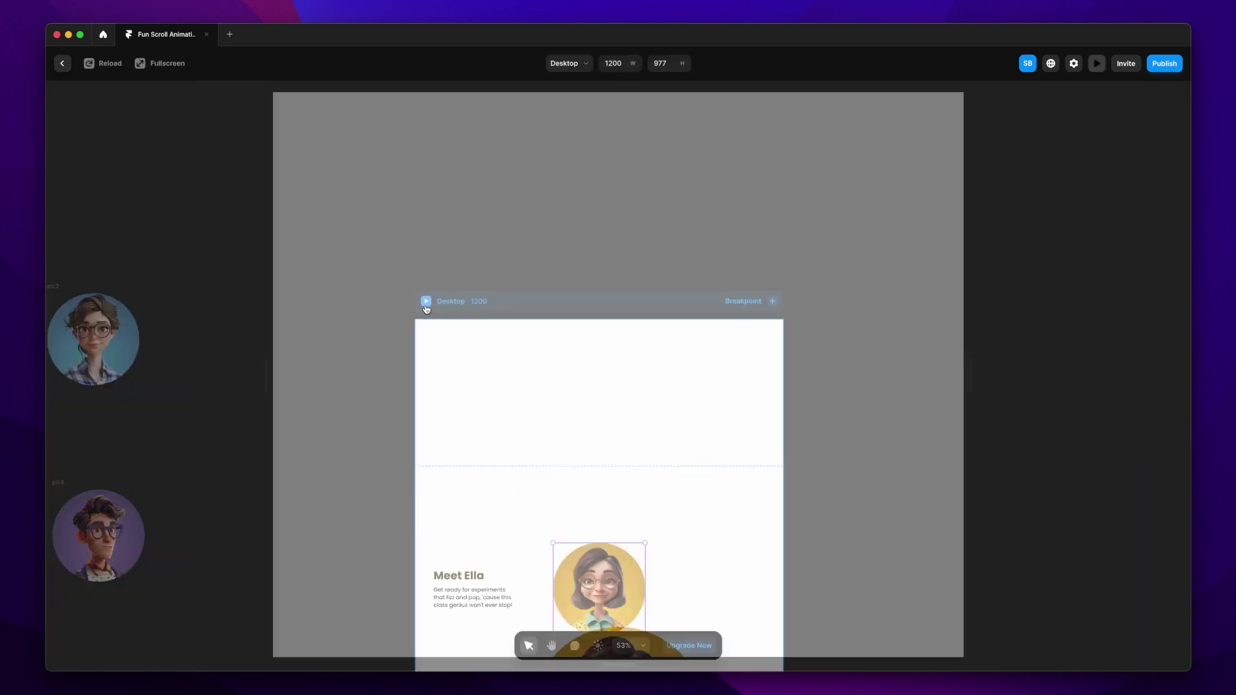
scroll(865, 506, down, 5)
scroll(864, 507, down, 1)
scroll(864, 507, up, 3)
scroll(865, 507, down, 6)
scroll(864, 507, down, 10)
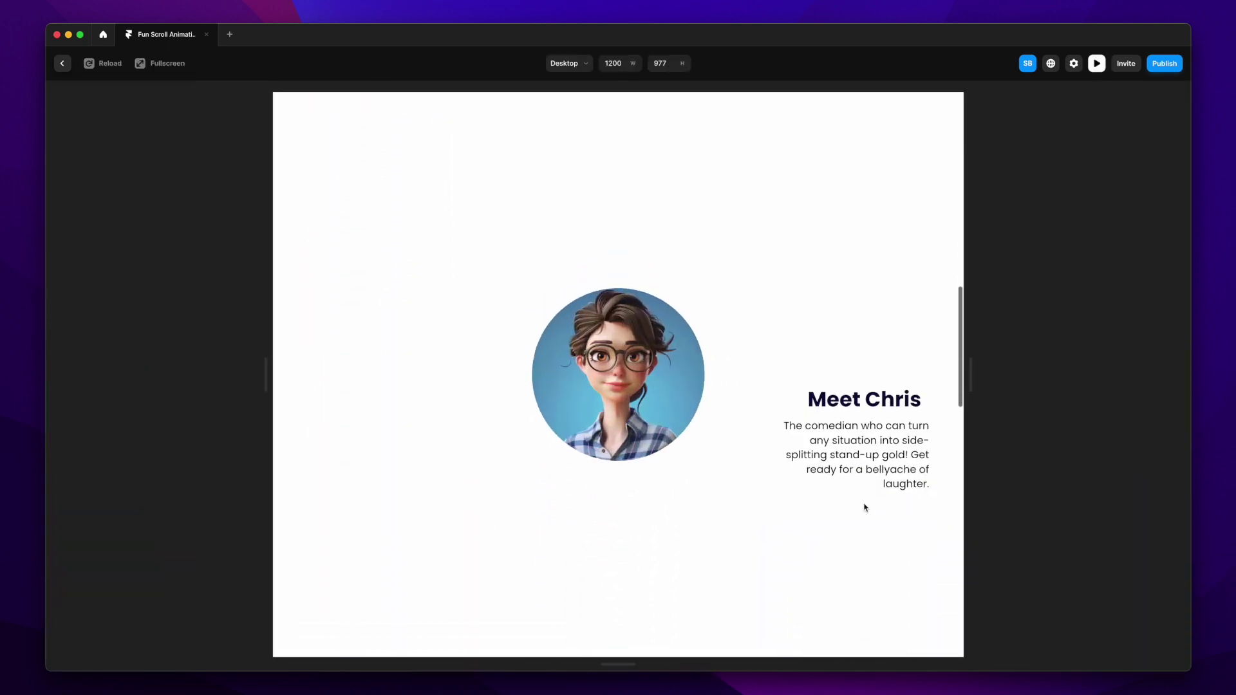
scroll(865, 507, down, 8)
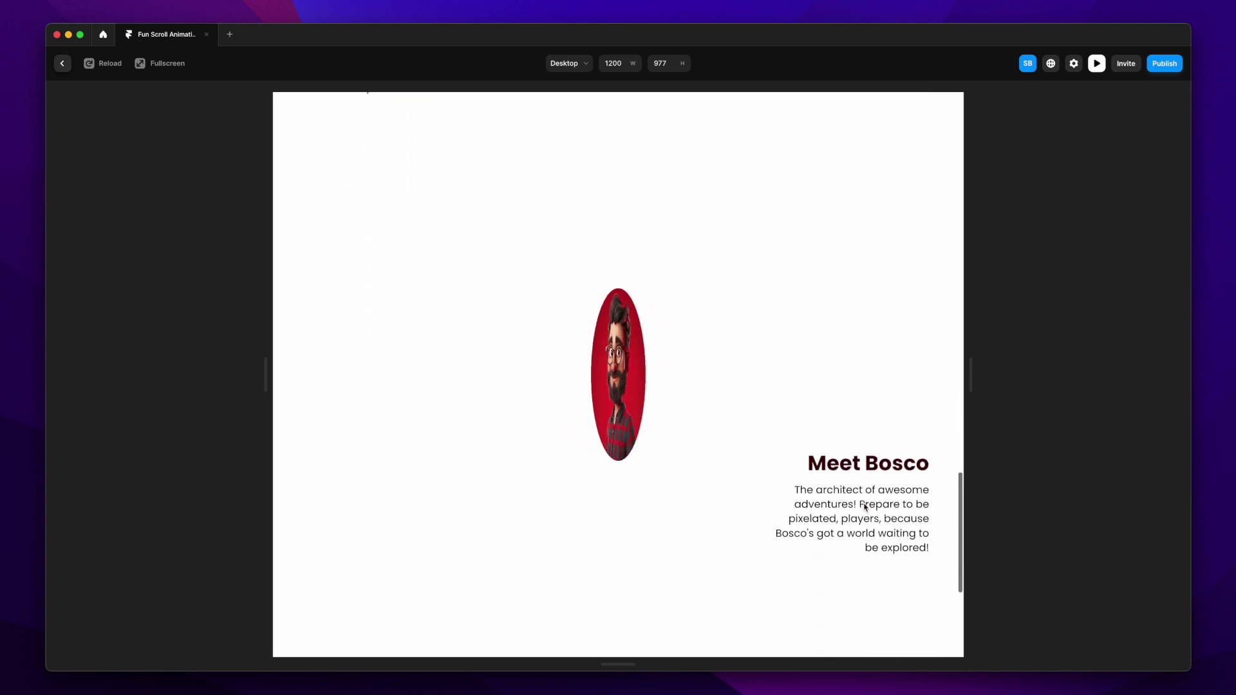
click(58, 68)
Reassign the Scroll Variant's sections to #halfturn-2 for Chris, #halfturn4 for Curie and #halfturn-6 for Bosco.
scroll(643, 412, down, 3)
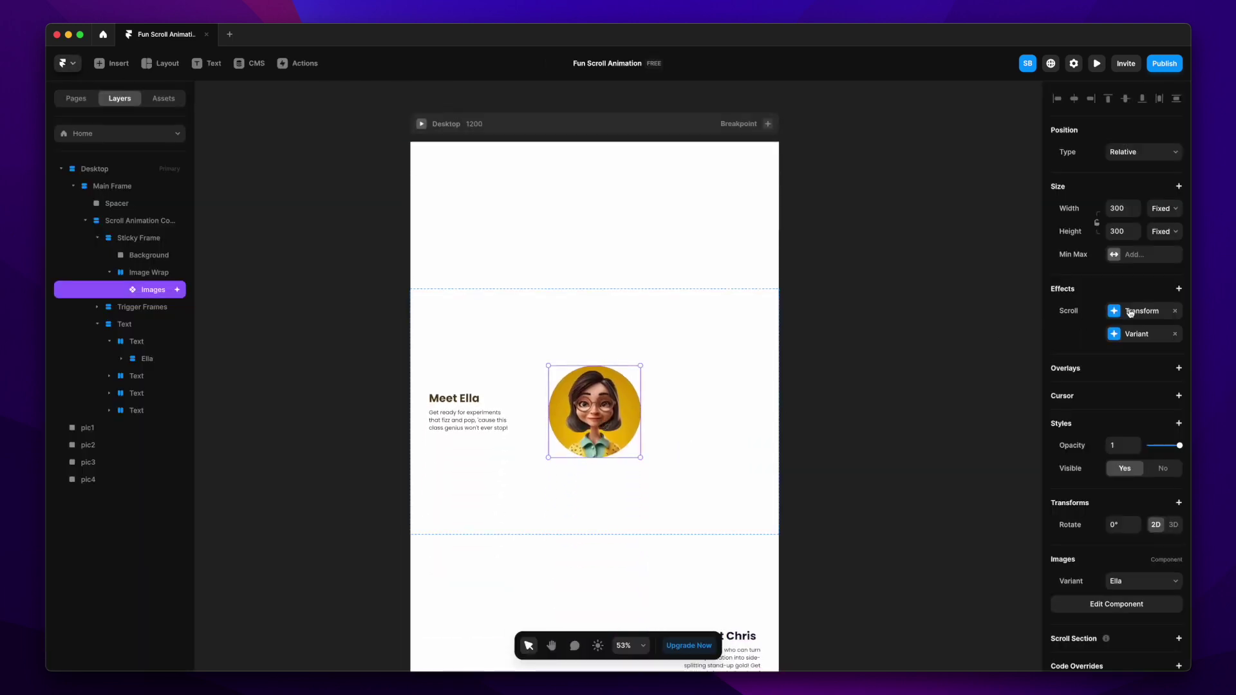
click(1114, 335)
click(1003, 441)
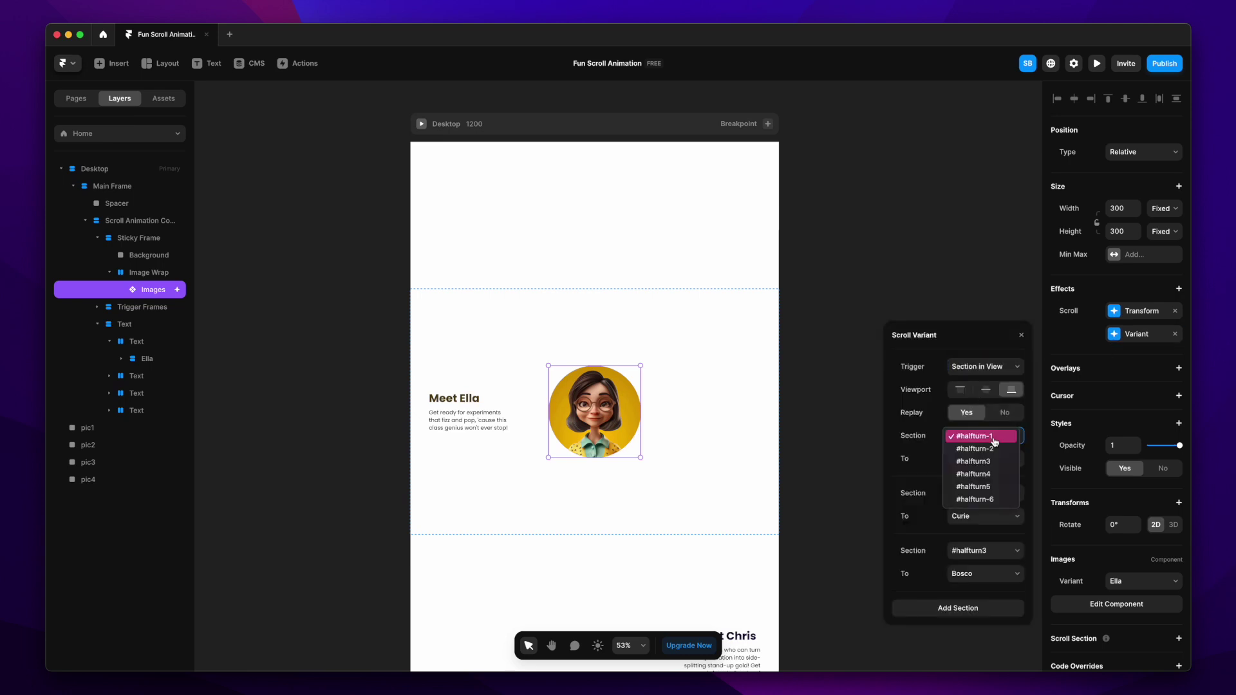
click(992, 456)
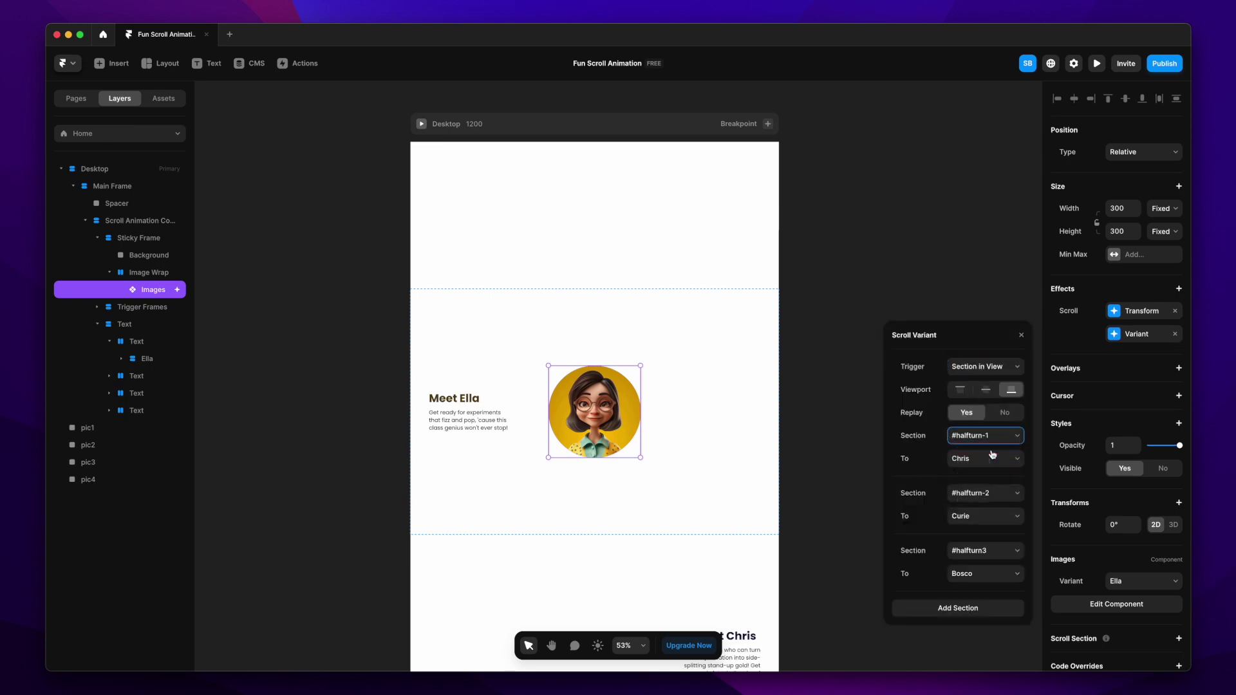
click(991, 497)
click(994, 520)
click(995, 575)
click(993, 574)
click(995, 551)
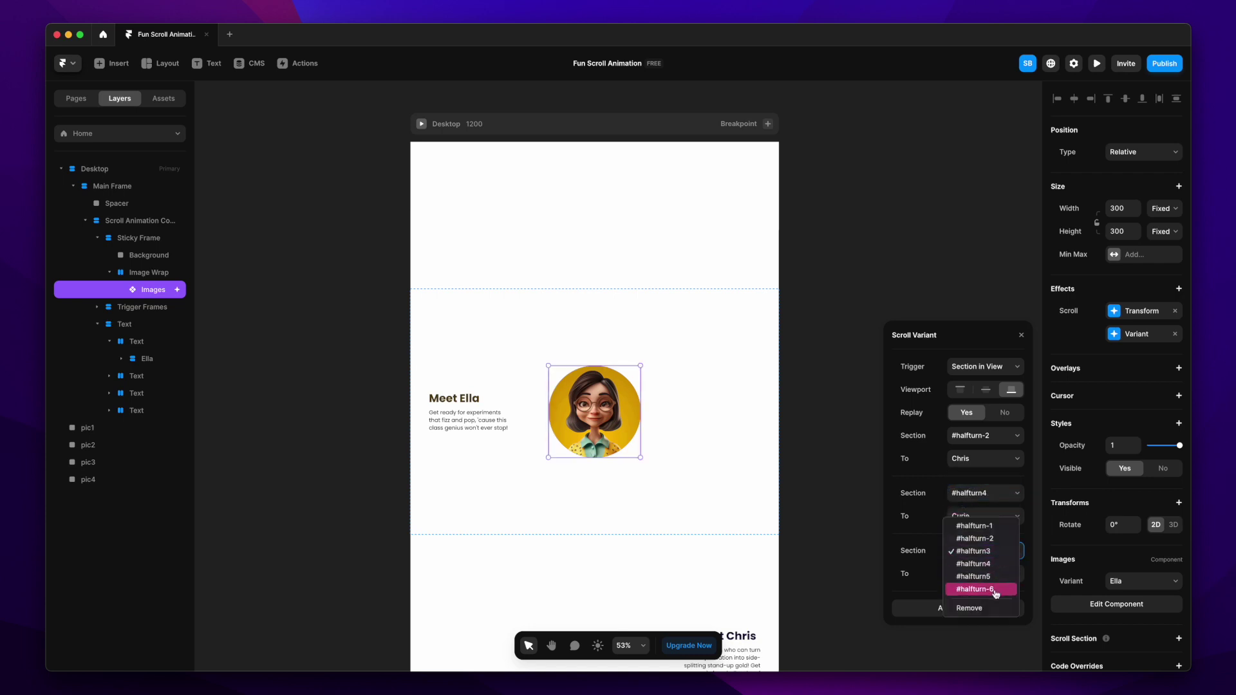
click(996, 590)
click(1021, 335)
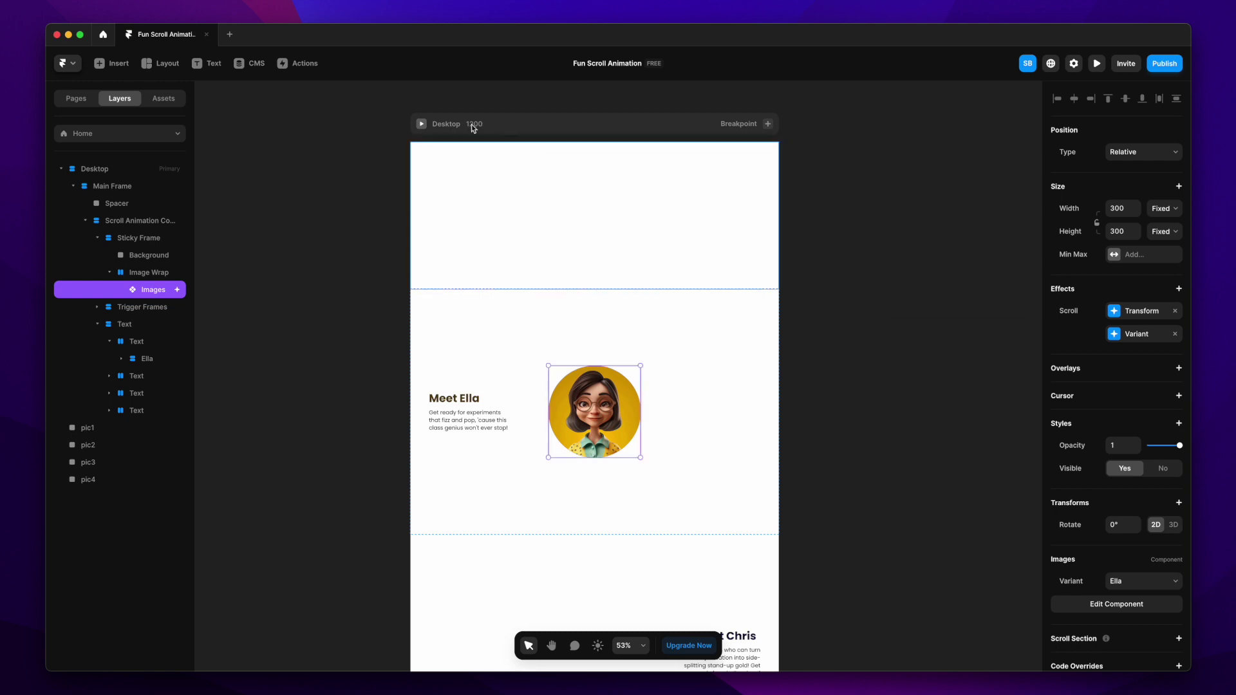
Preview the page again and check the variant switches while scrolling past Meet Curie and back up to Meet Ella.
click(421, 124)
scroll(806, 549, down, 10)
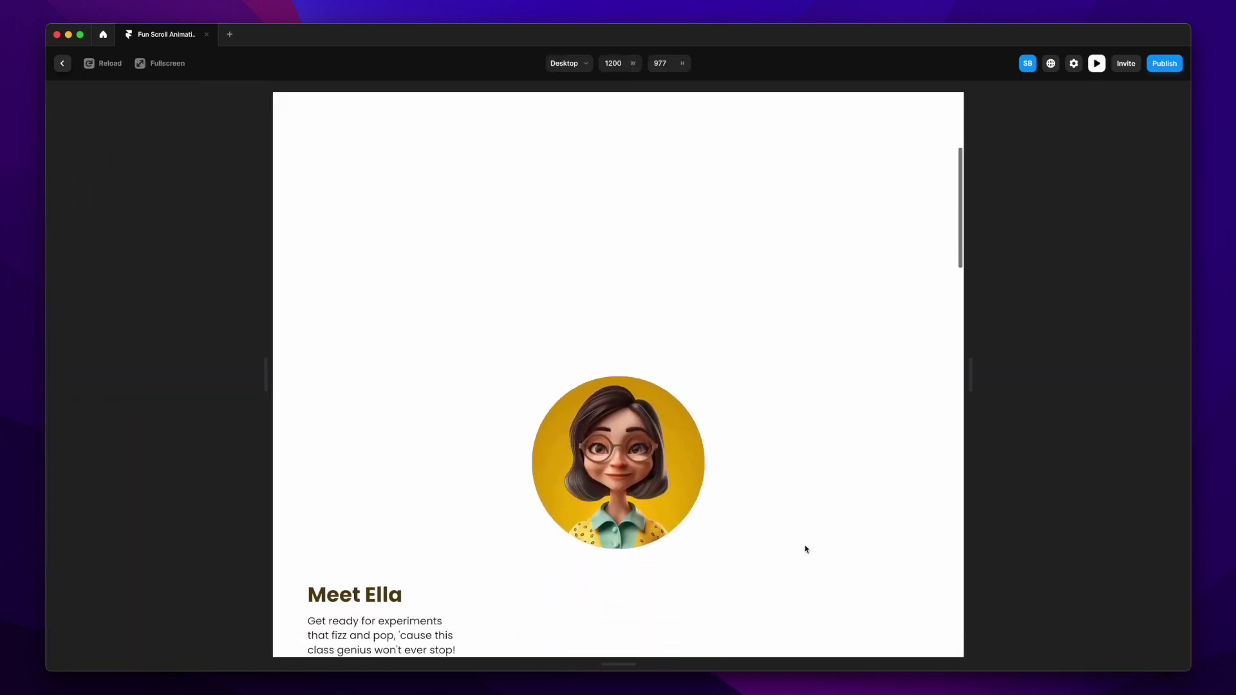
scroll(806, 548, down, 10)
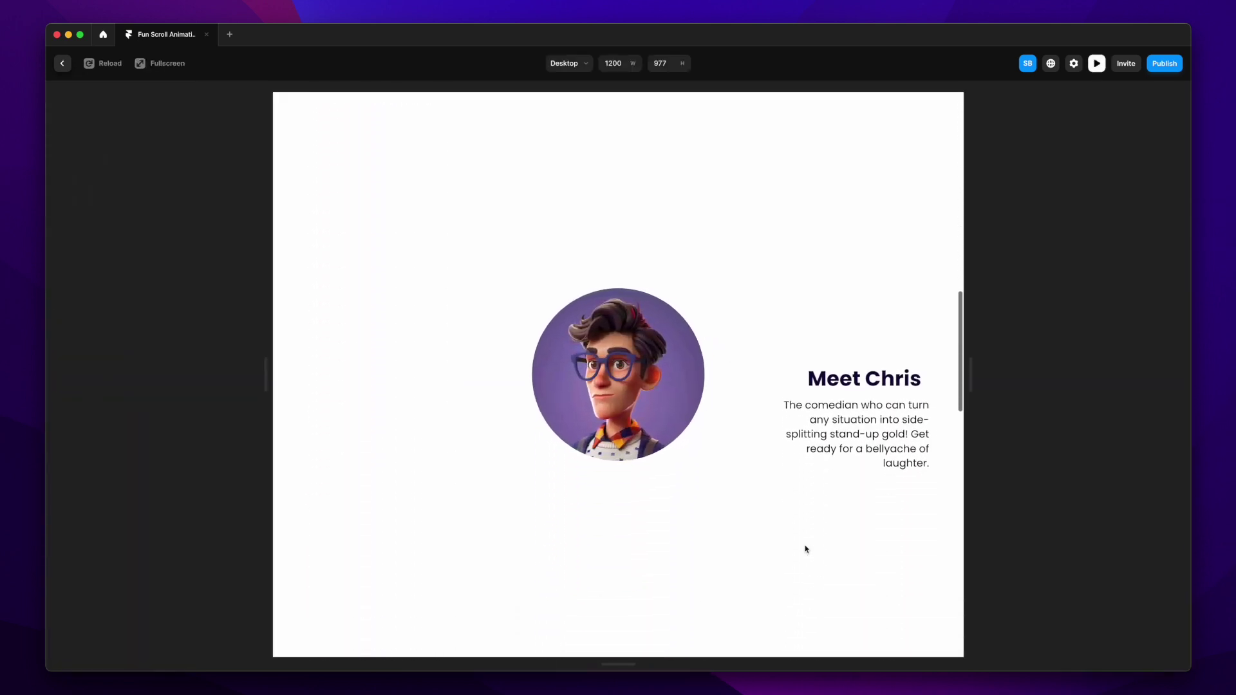
scroll(806, 549, down, 10)
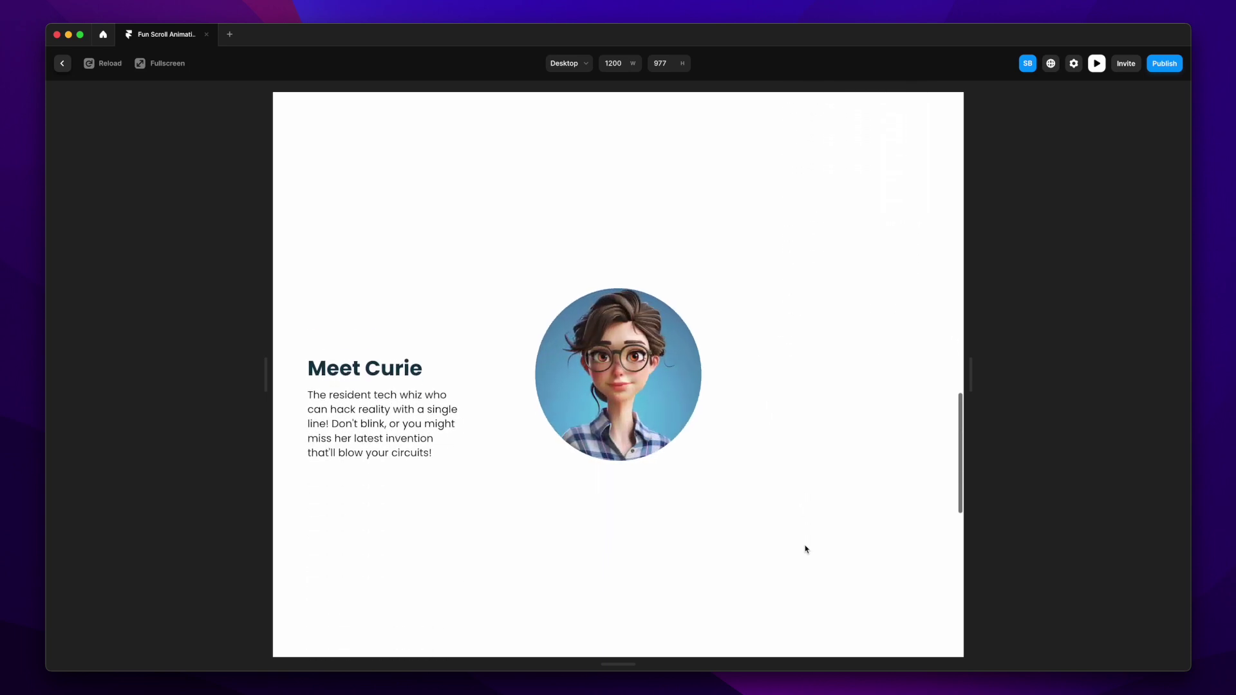
scroll(806, 549, down, 3)
scroll(805, 547, up, 10)
scroll(804, 547, up, 10)
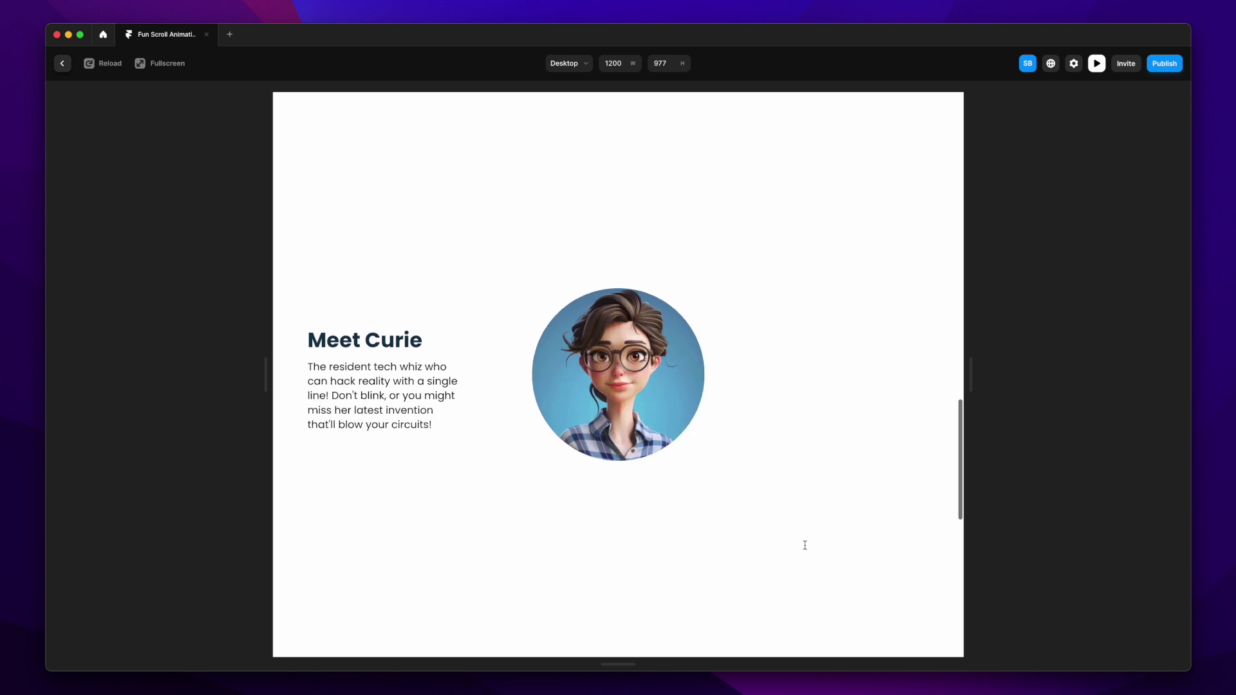
scroll(806, 549, up, 10)
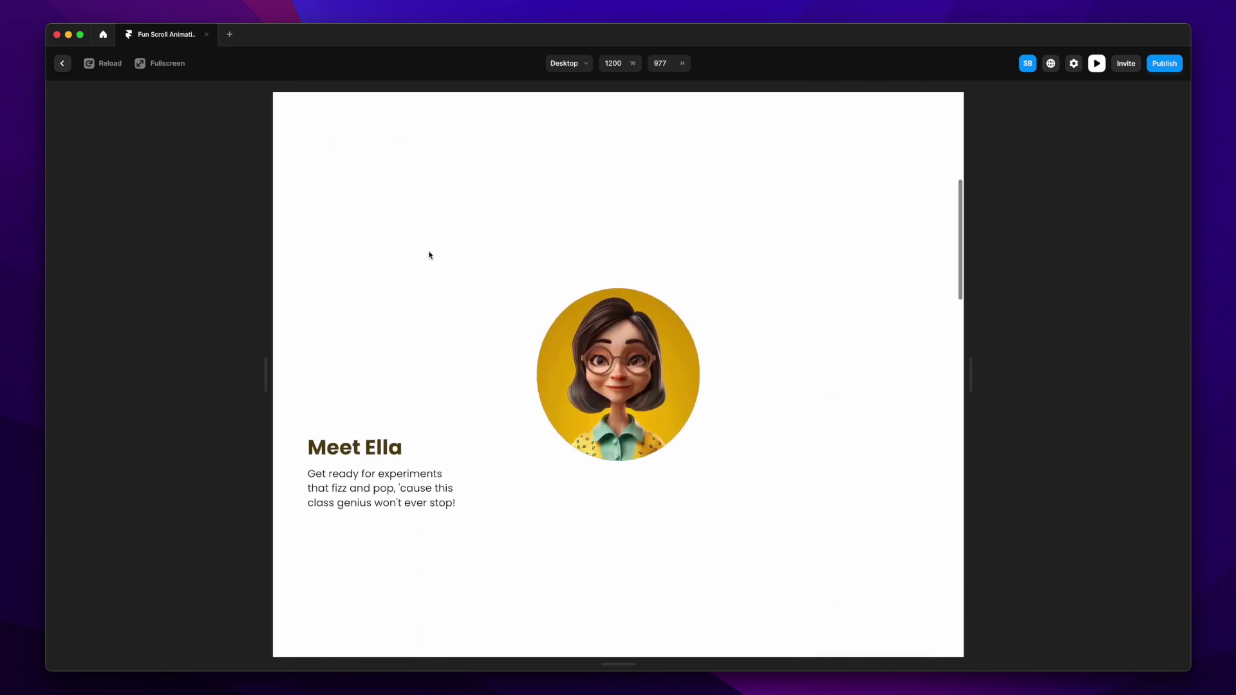
click(61, 66)
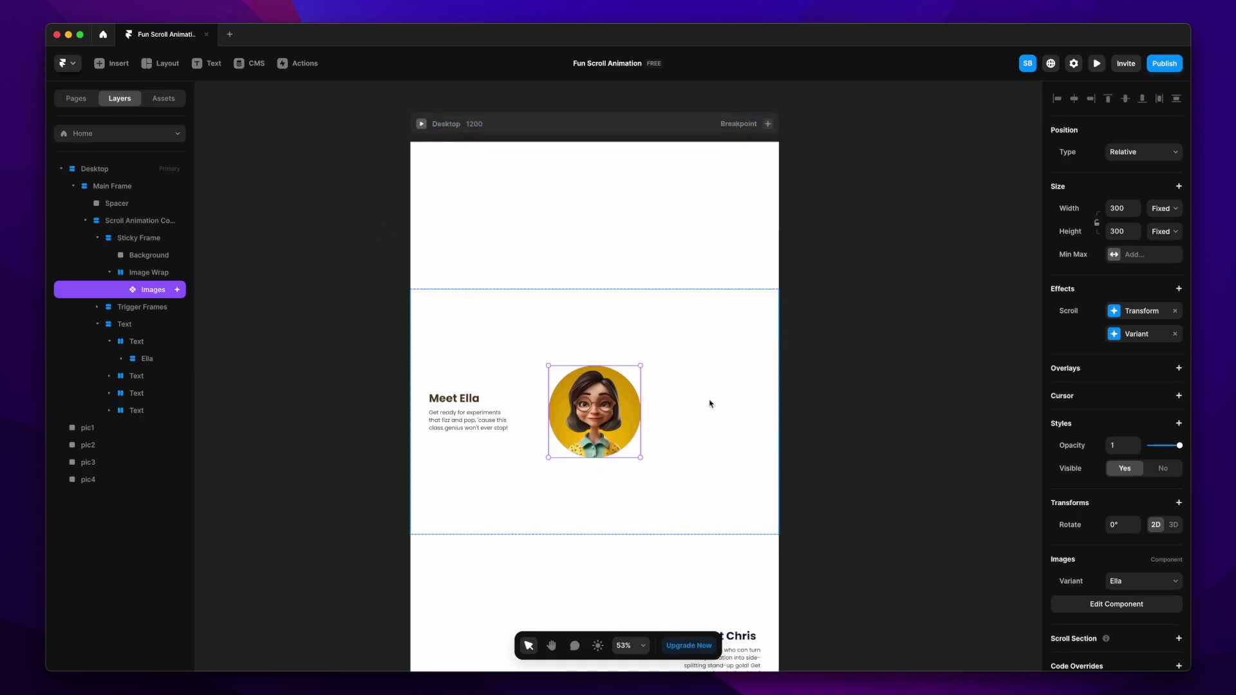
Turn the Background layer in the Sticky Frame into a component named Background.
click(145, 255)
right_click(146, 258)
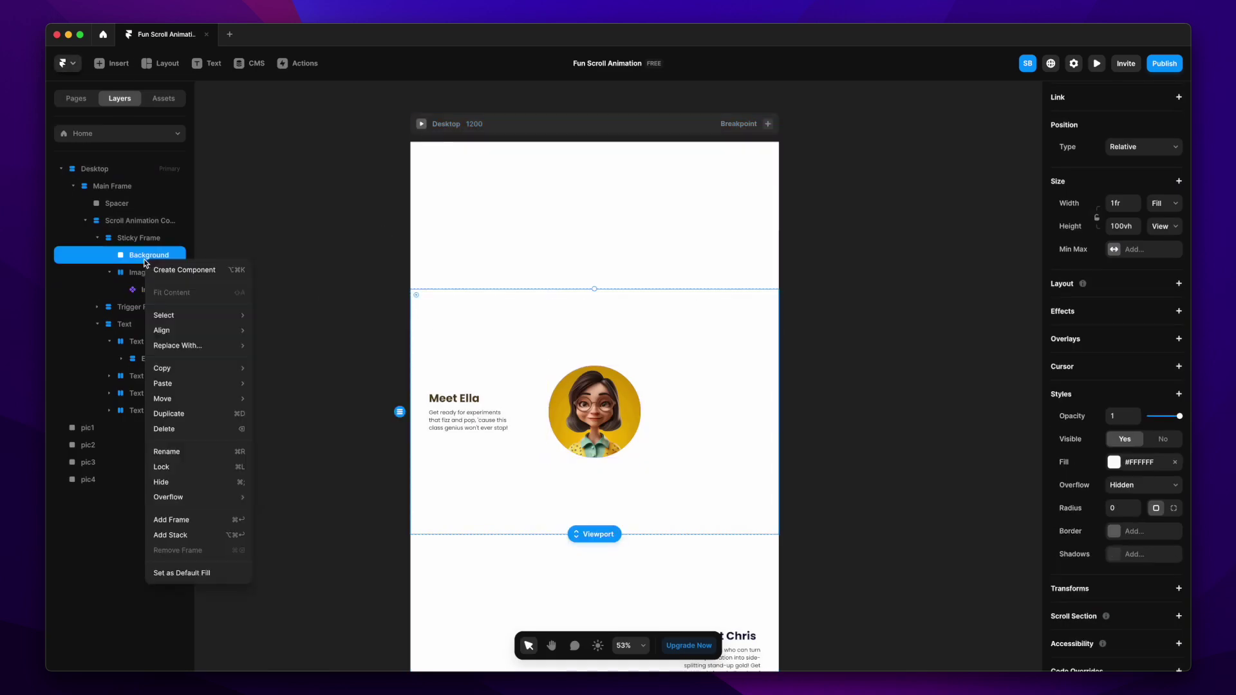
click(181, 270)
click(652, 400)
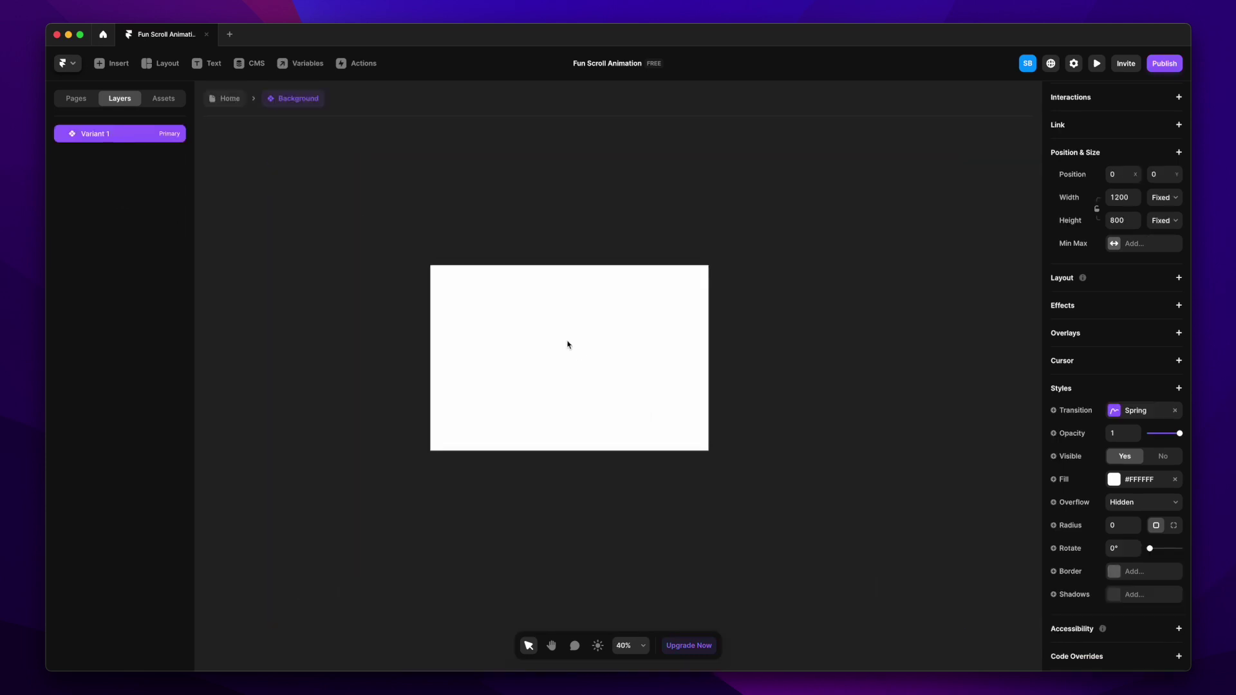
Add three more variants to the Background component so that it has Variant 1 to Variant 4.
click(897, 349)
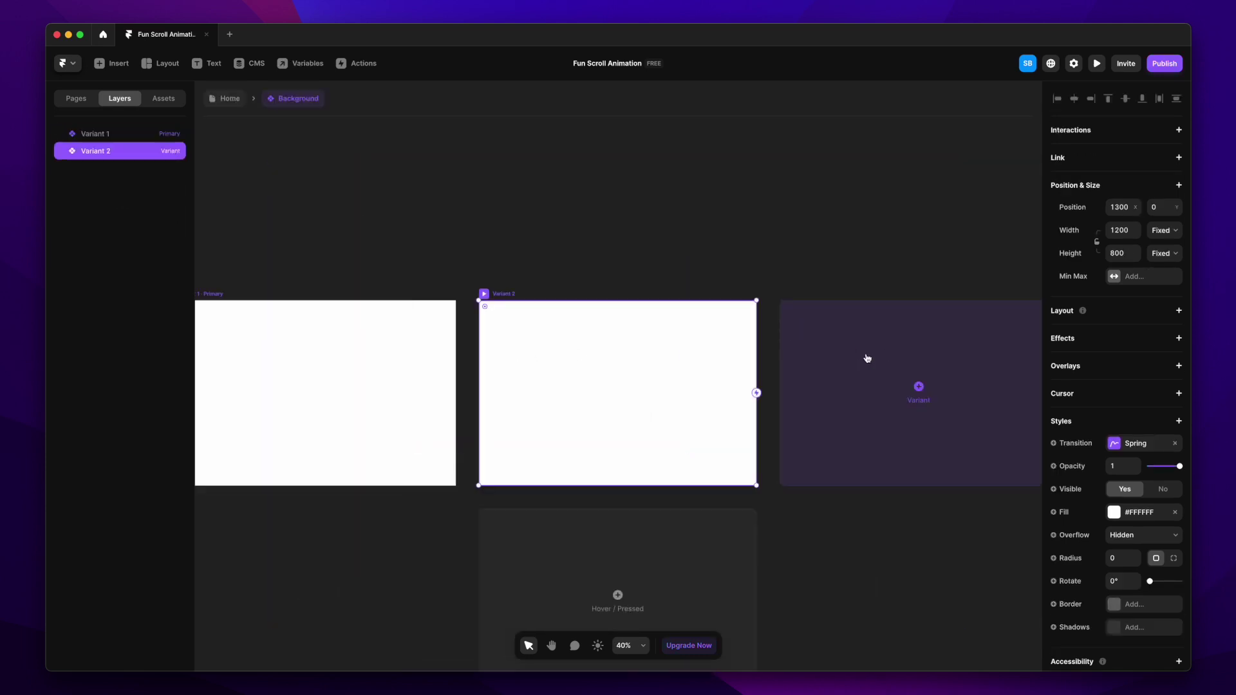
click(866, 358)
scroll(866, 359, down, 5)
click(853, 395)
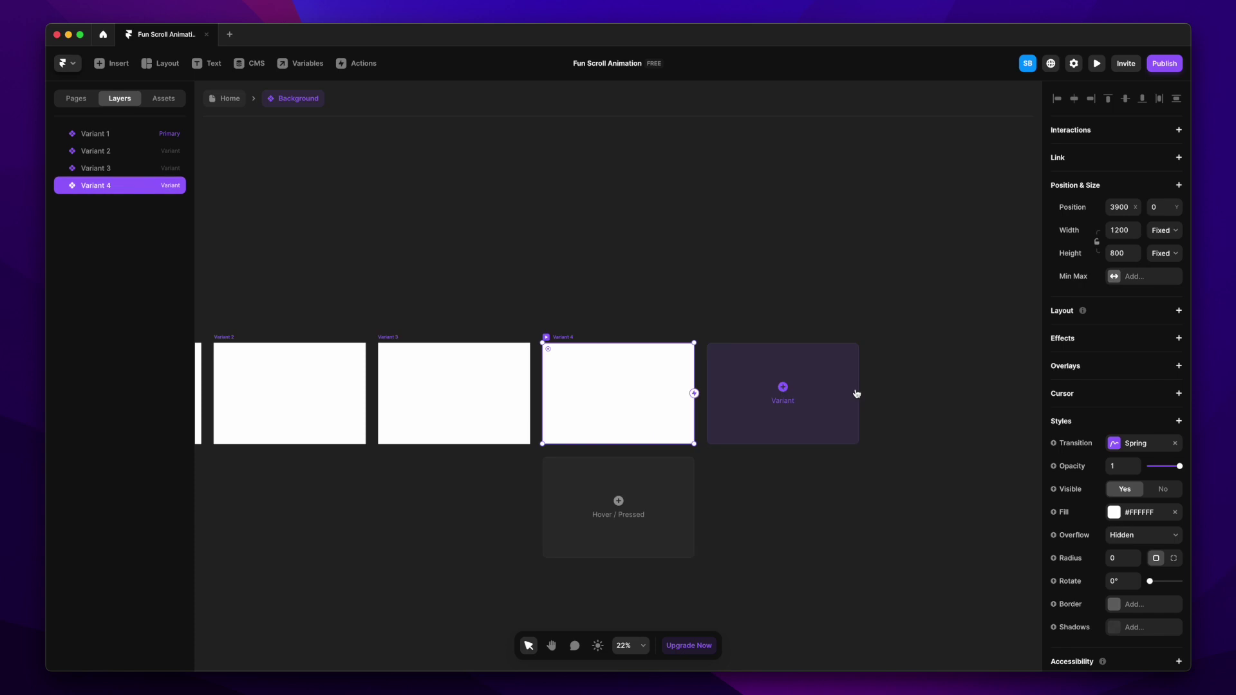
Copy the pic1 to pic4 portraits from the Home page into the Background component and place them beside Variant 1.
click(230, 99)
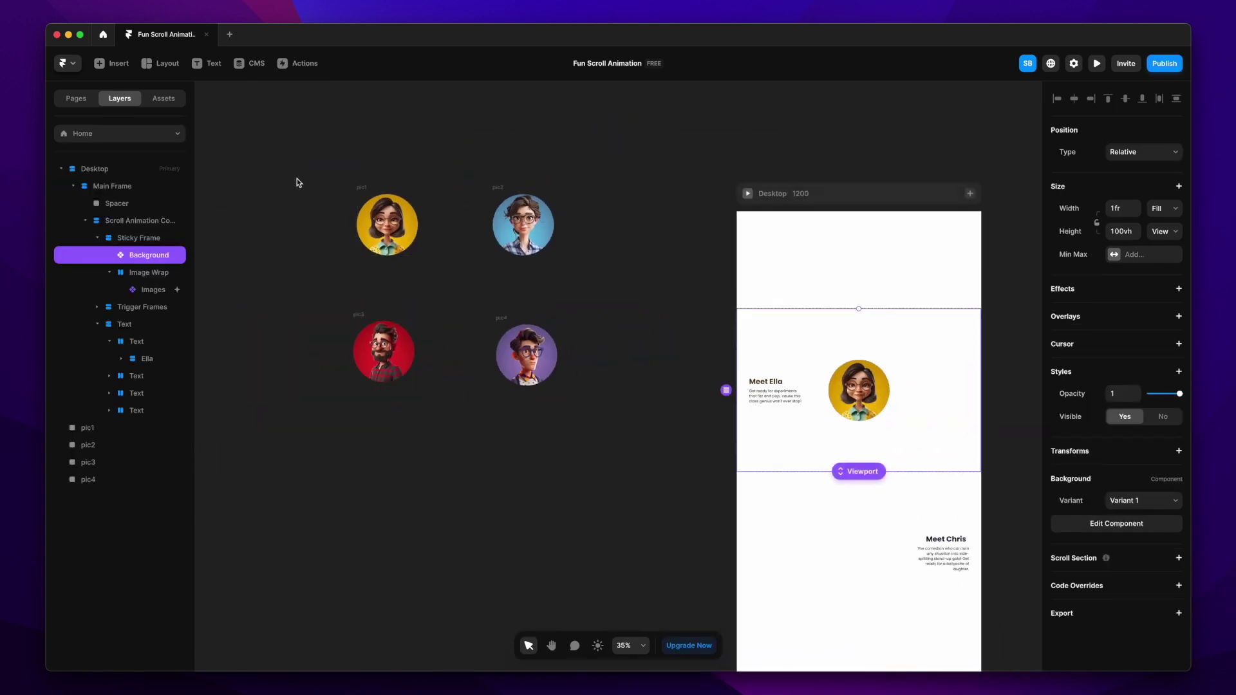
drag(287, 157, 626, 513)
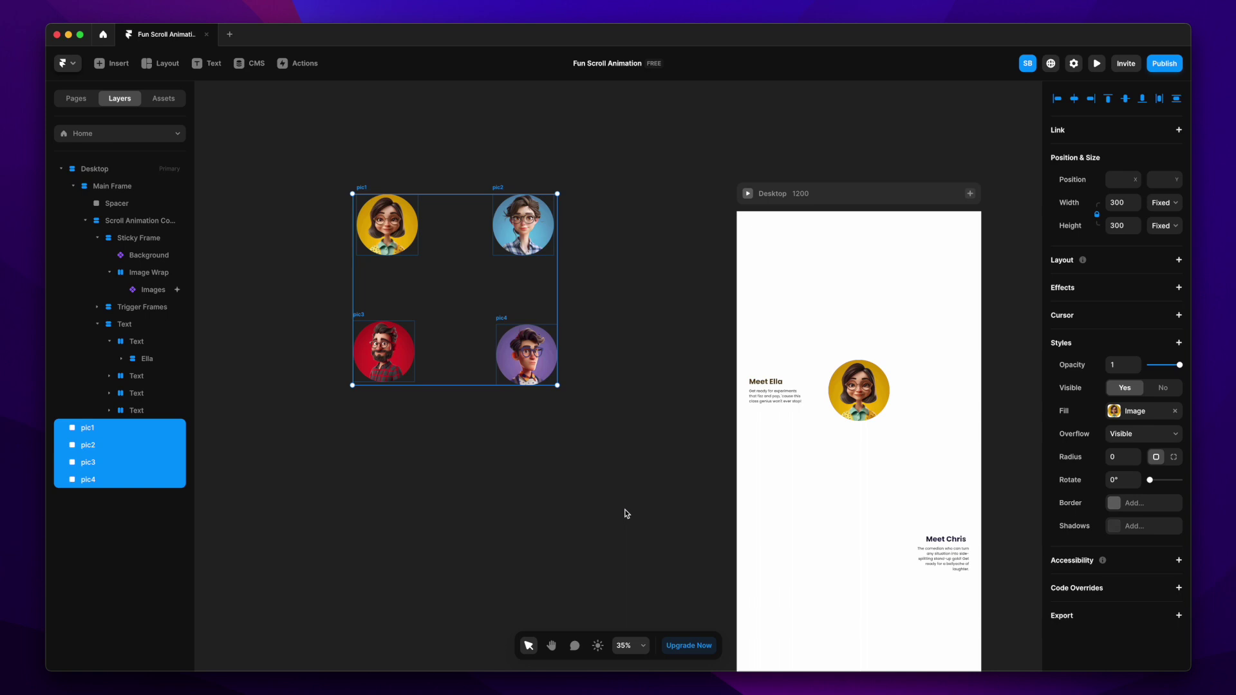
click(163, 98)
double_click(134, 171)
click(340, 240)
scroll(341, 241, left, 5)
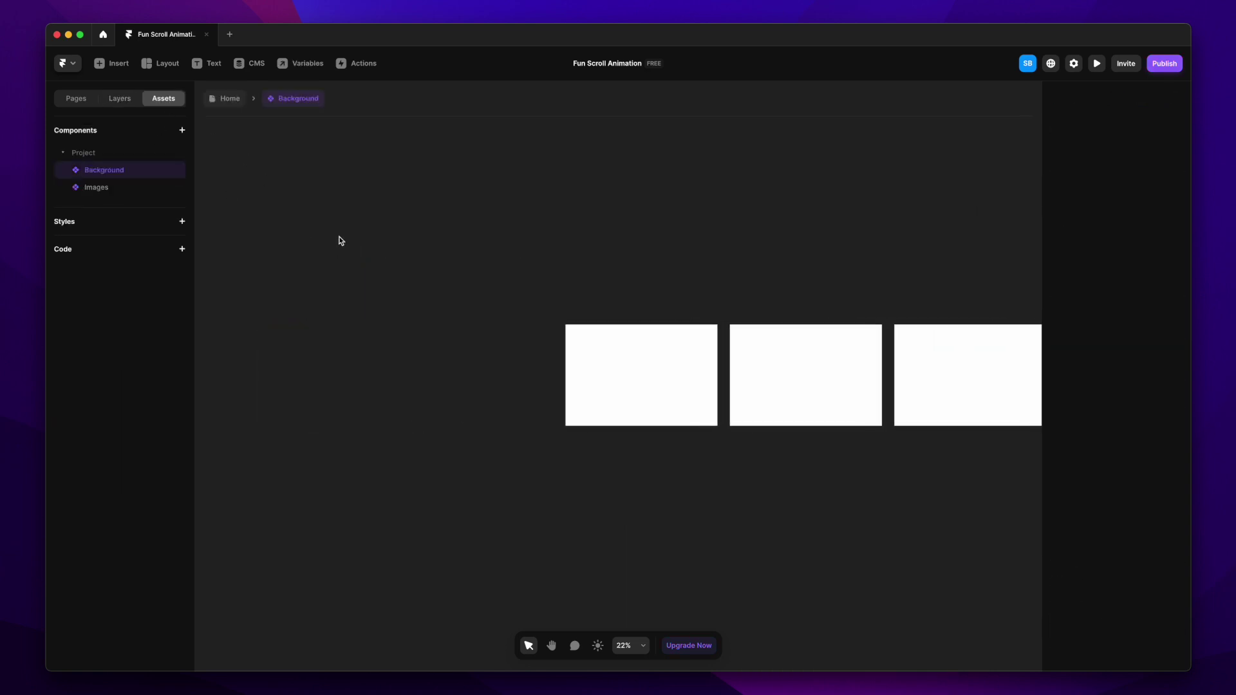
key(super+v)
drag(668, 361, 501, 368)
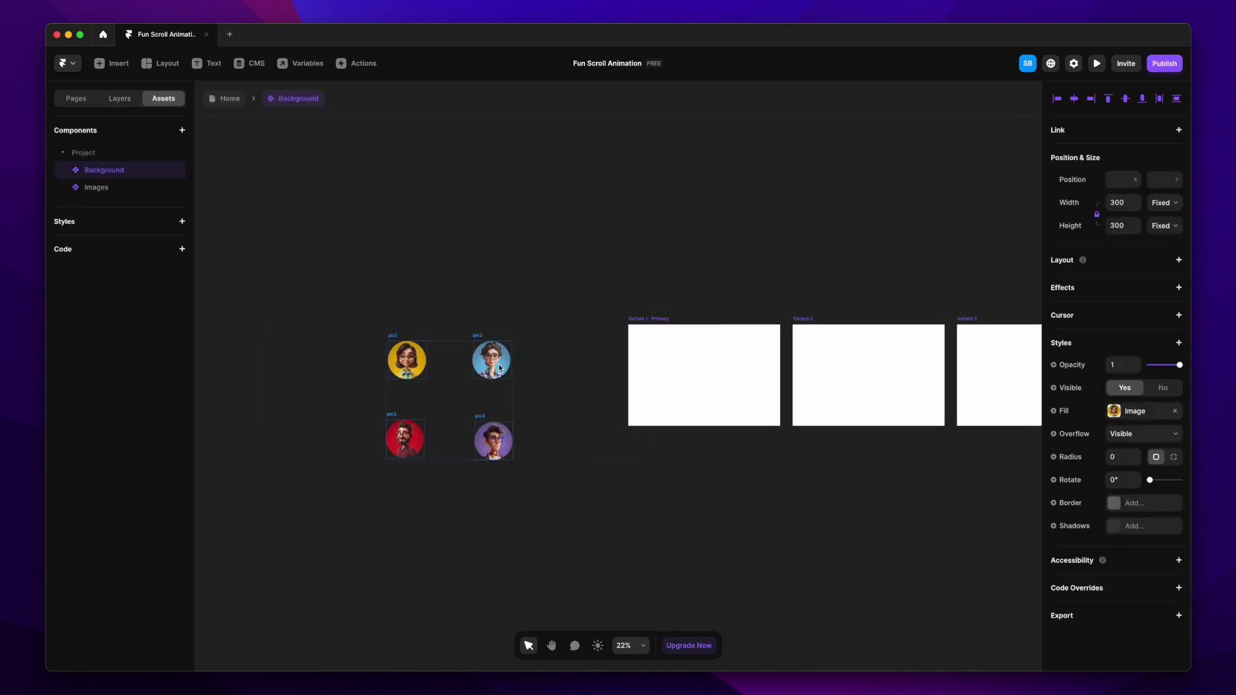
Set Variant 1's fill to the yellow #E1A903 sampled from the pic1 portrait's background.
click(667, 321)
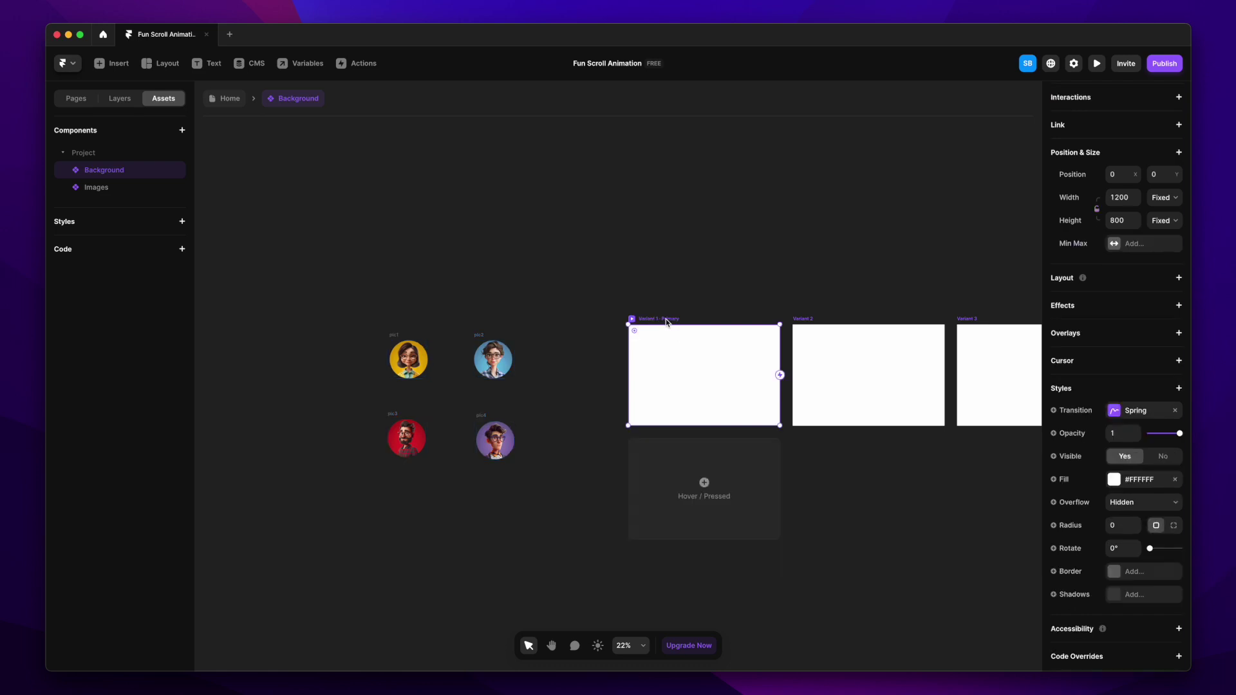
click(1114, 480)
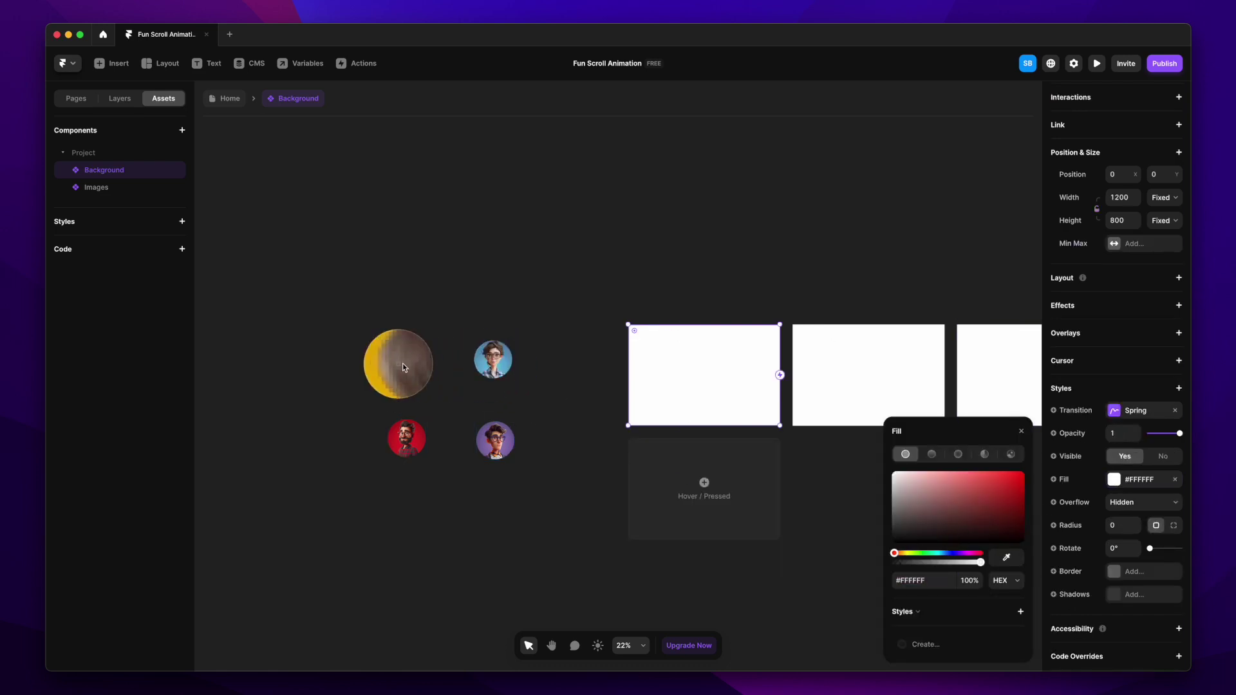
click(425, 363)
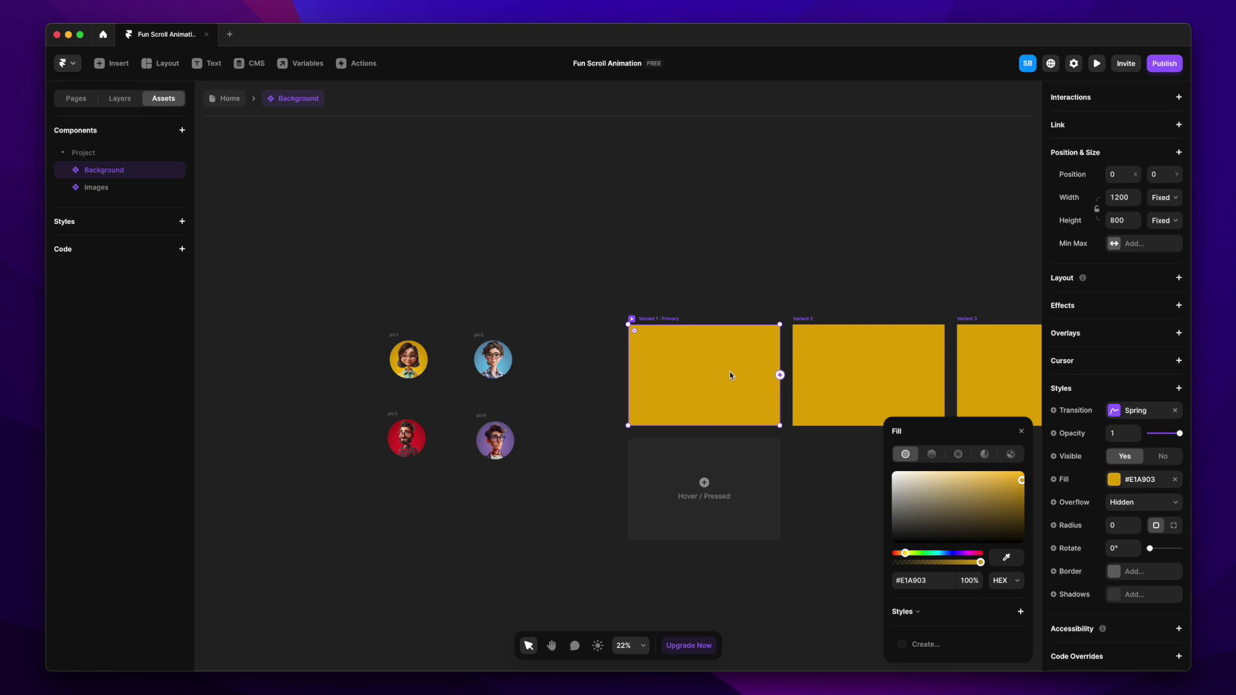
Set Variant 2's fill to the light blue sampled from the pic2 portrait's background.
scroll(729, 372, right, 2)
click(772, 316)
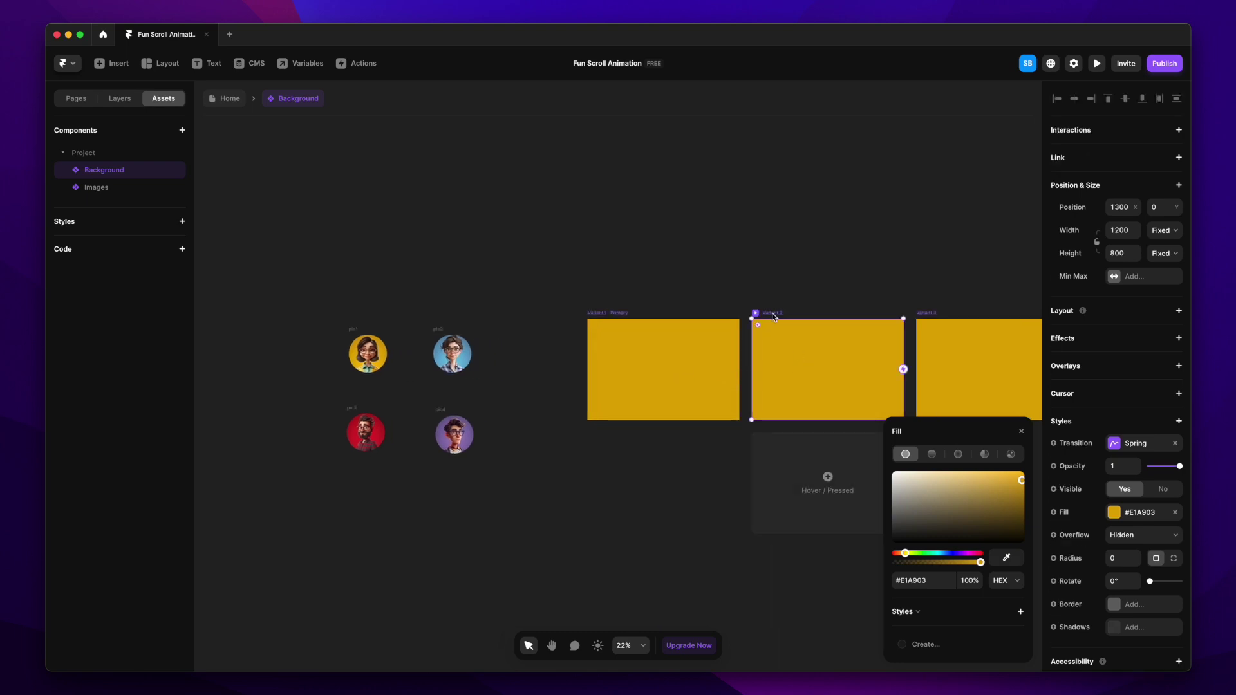
click(1086, 520)
click(1094, 520)
click(997, 557)
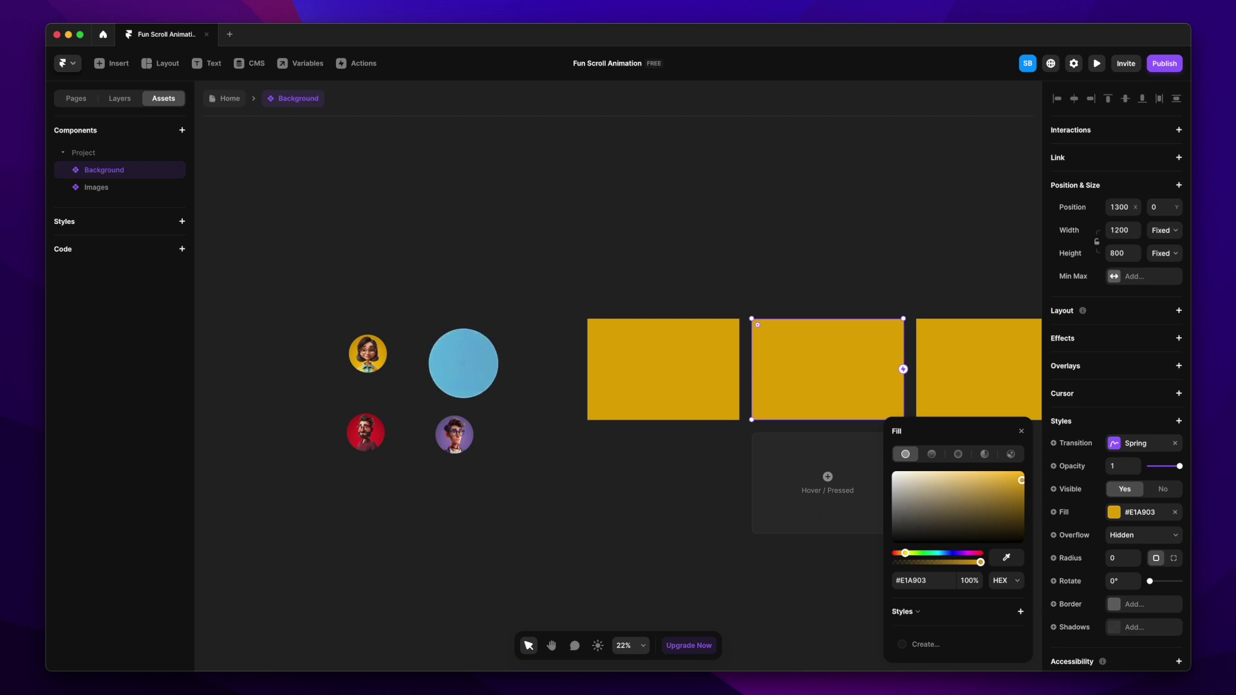
click(463, 363)
Set Variant 3's fill to the red sampled from the pic3 portrait's background.
click(921, 320)
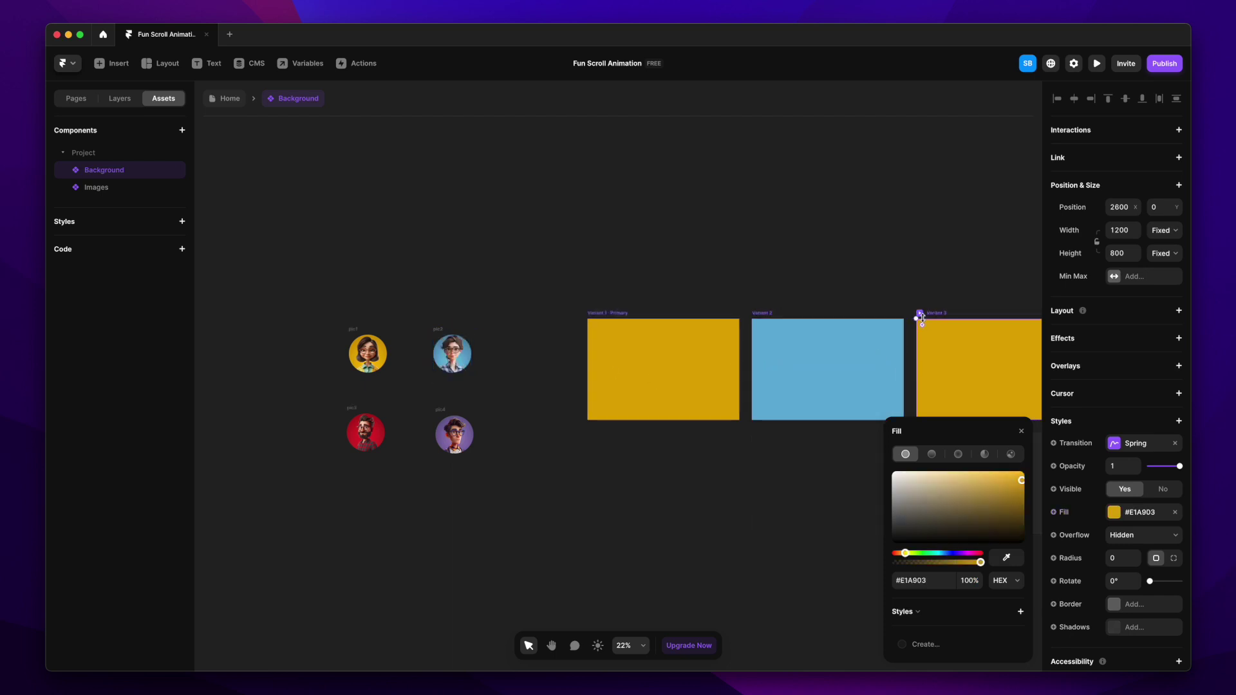
click(1110, 512)
click(1114, 513)
click(1007, 557)
click(370, 435)
Set Variant 4's fill to the purple #806CA8 sampled from the pic4 portrait's background.
scroll(508, 486, down, 3)
click(917, 334)
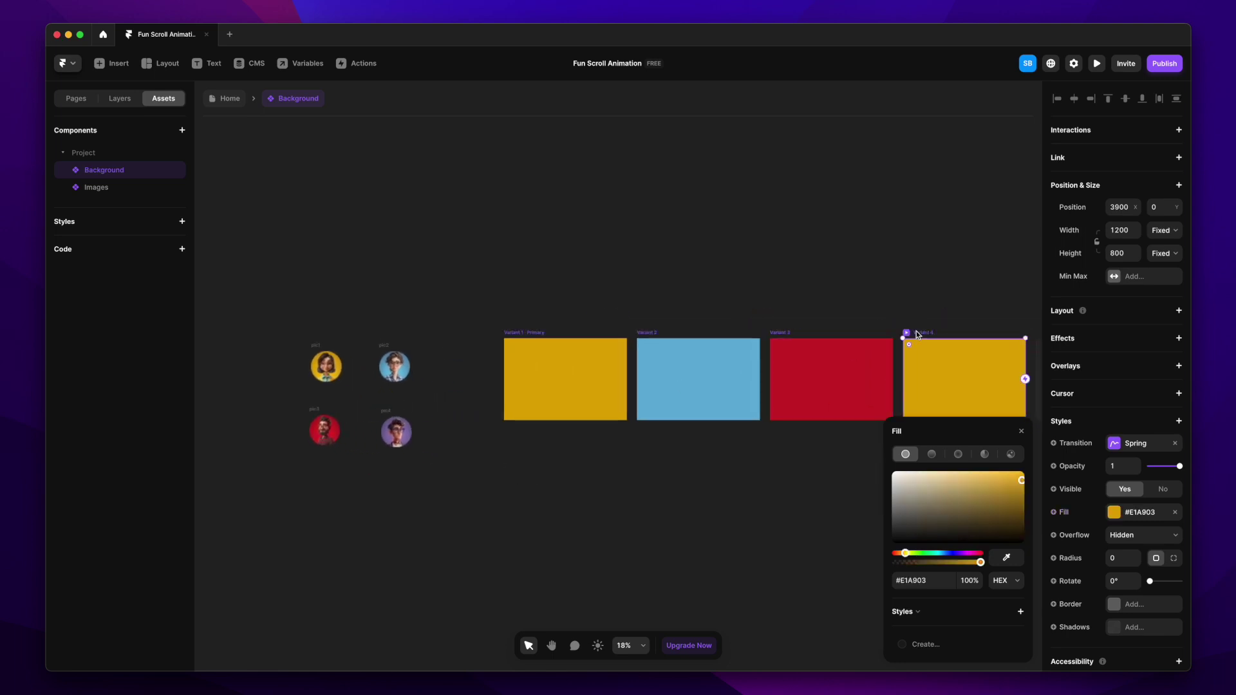
click(1111, 515)
click(1110, 514)
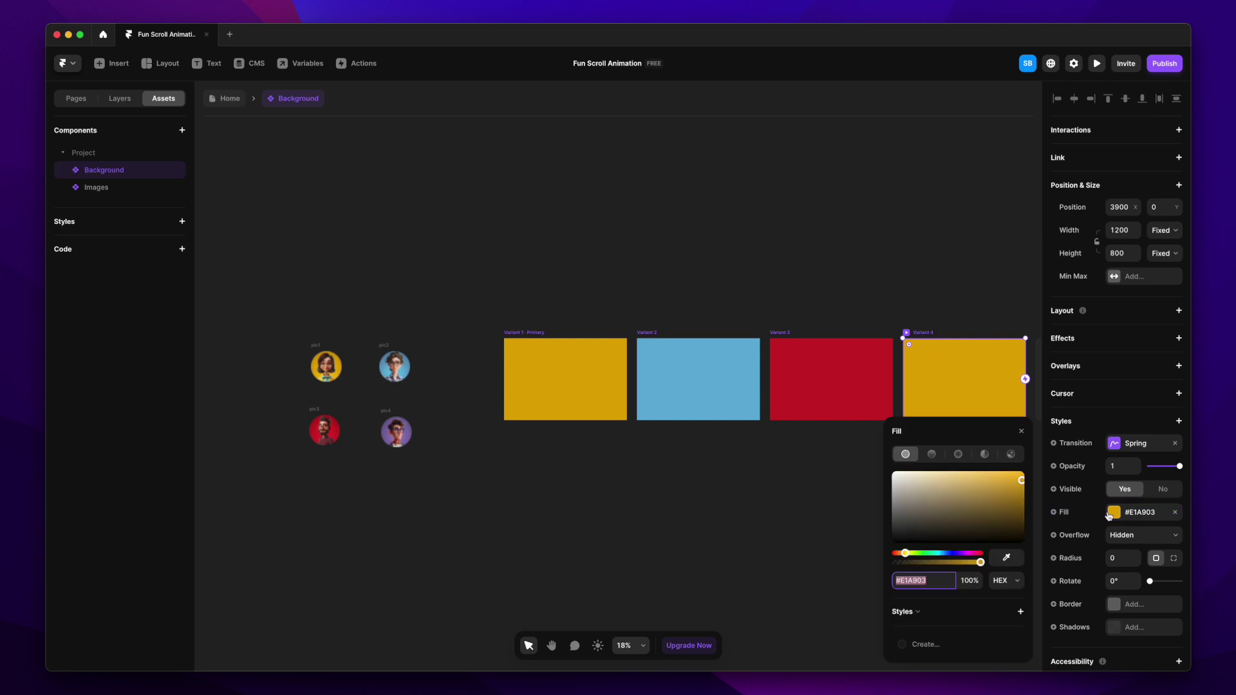
click(1006, 557)
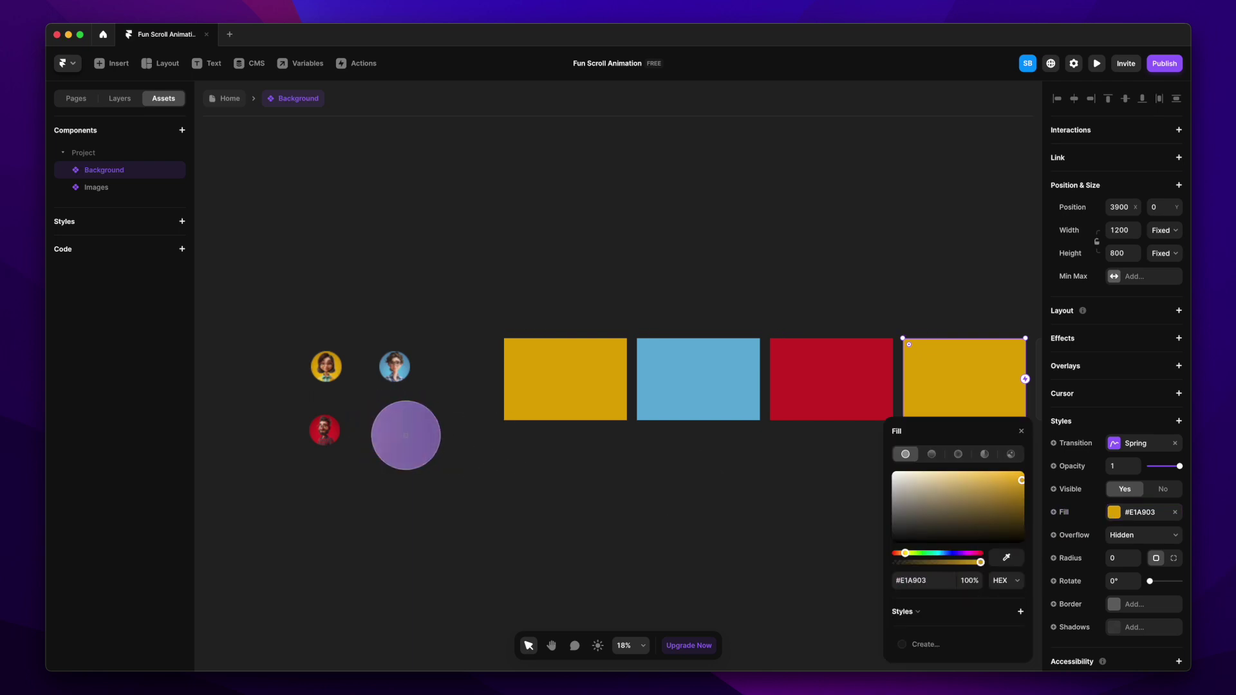
click(409, 435)
click(512, 489)
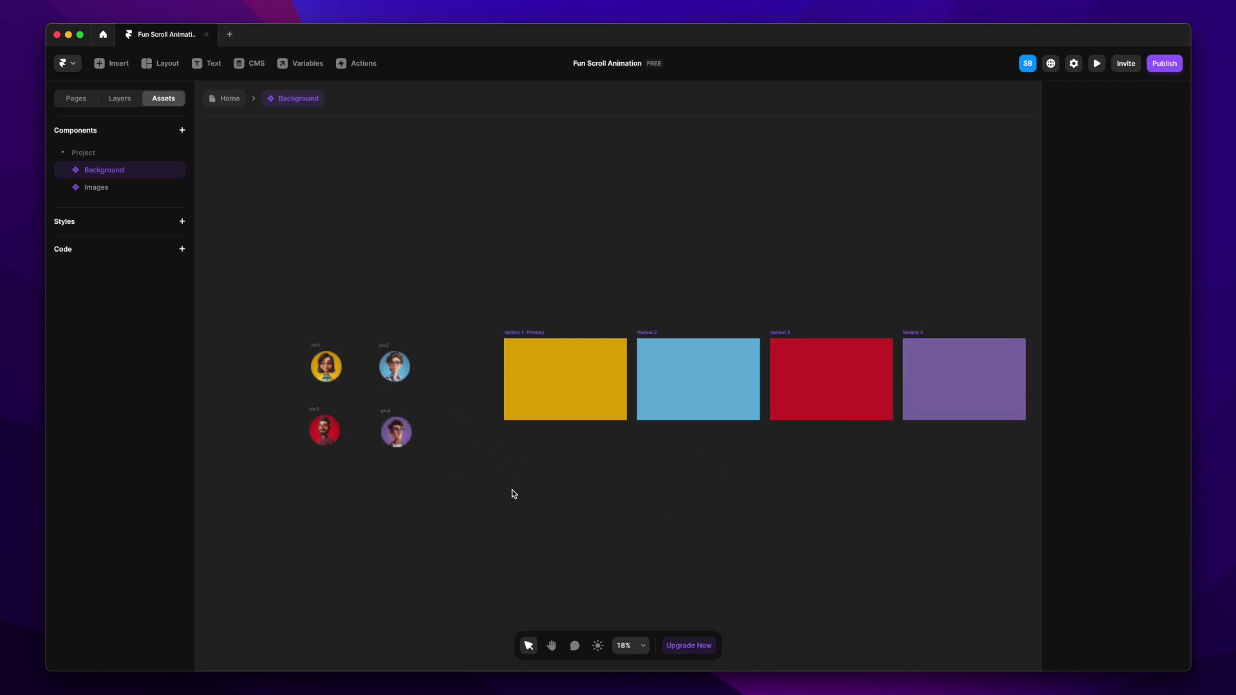
Rename the four Background variants in order as Ella, Curie, Bosco and Chris.
click(540, 337)
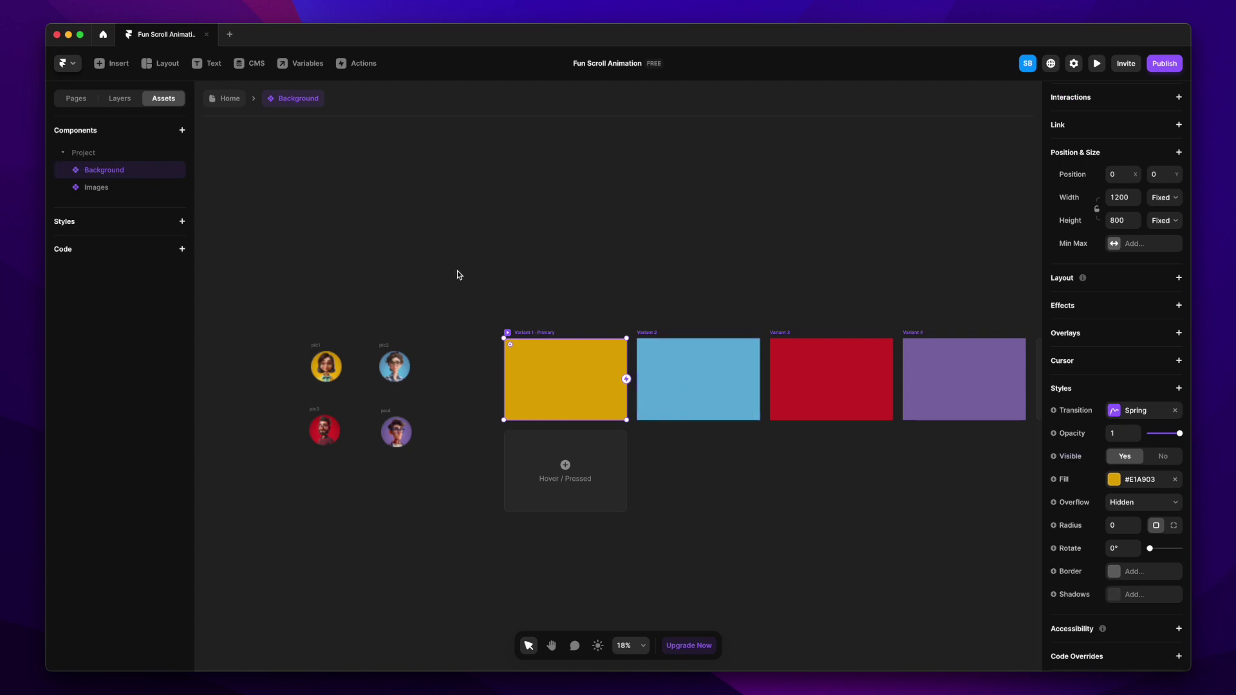
click(125, 107)
double_click(105, 134)
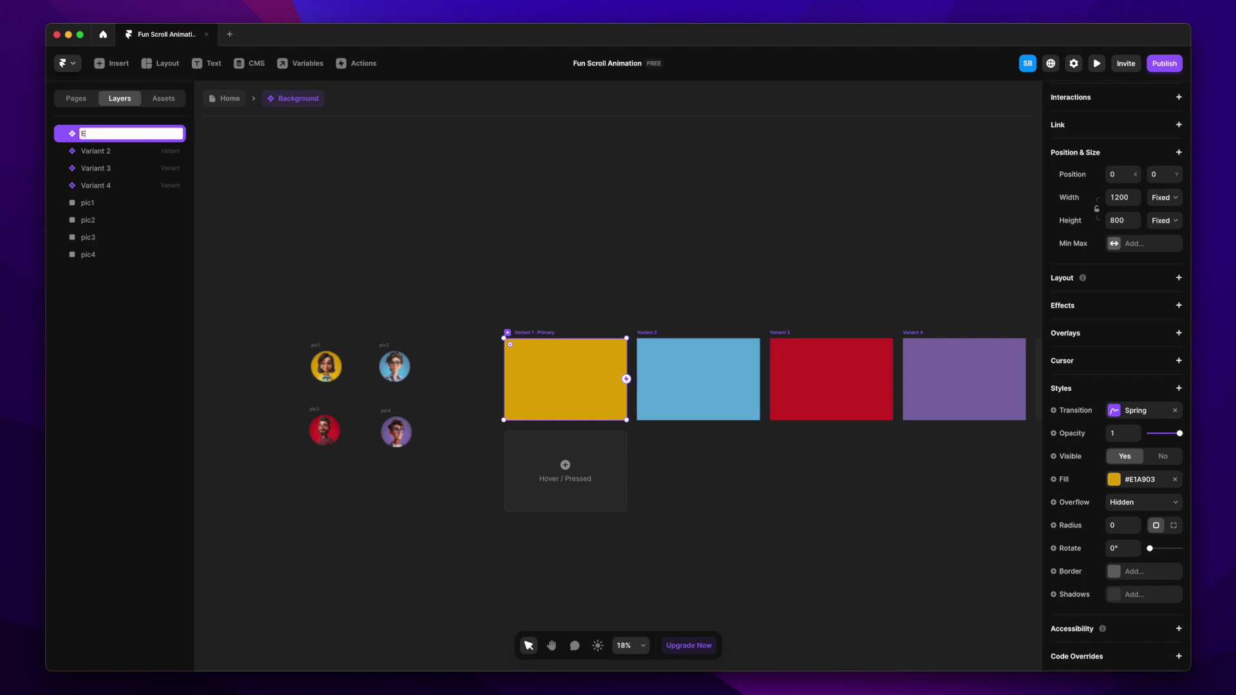
click(652, 332)
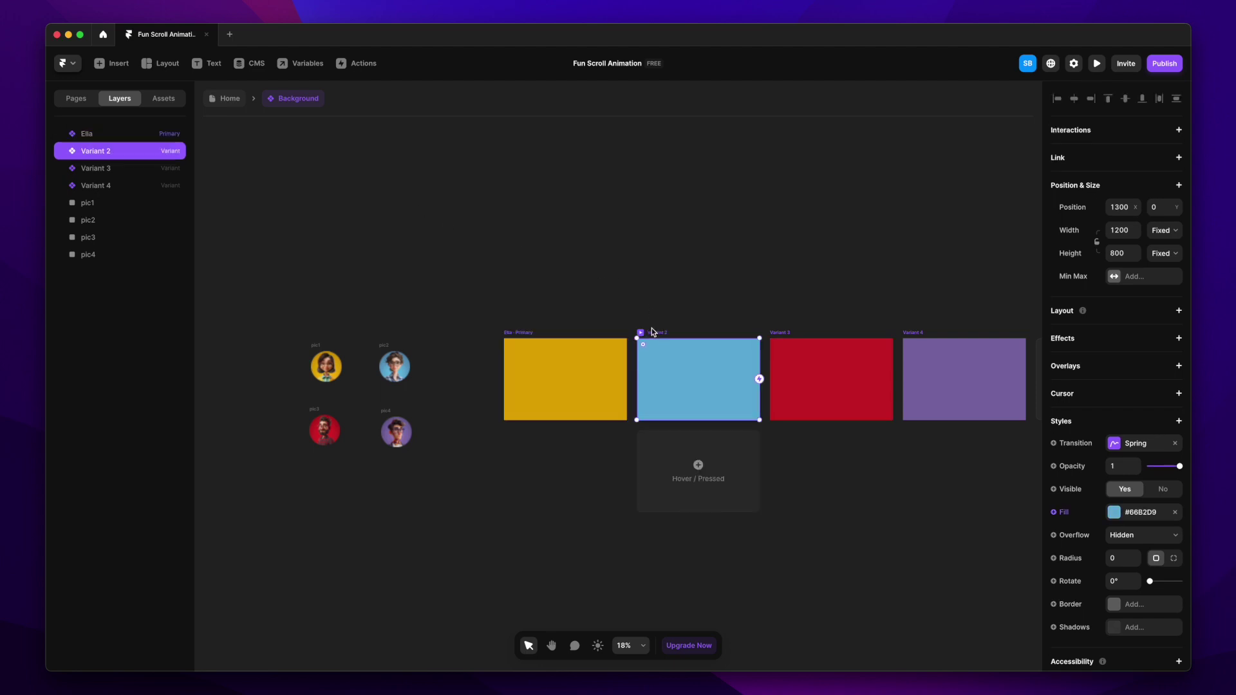
double_click(111, 151)
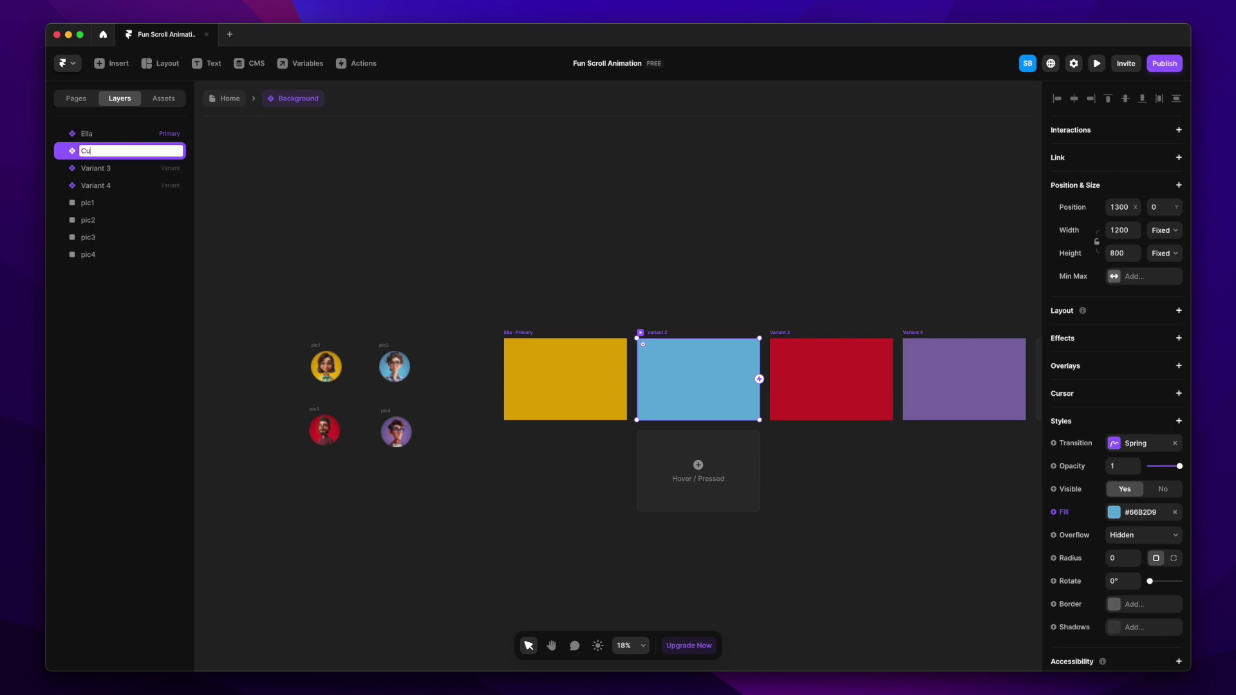
double_click(110, 169)
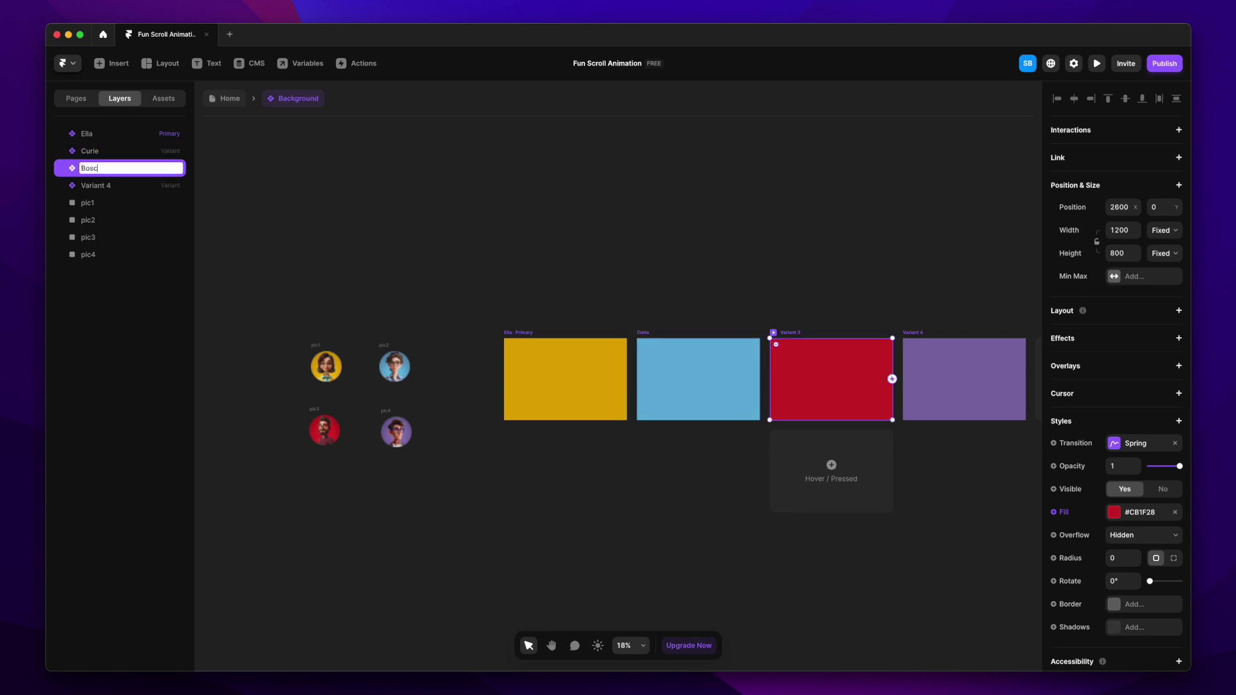
double_click(100, 186)
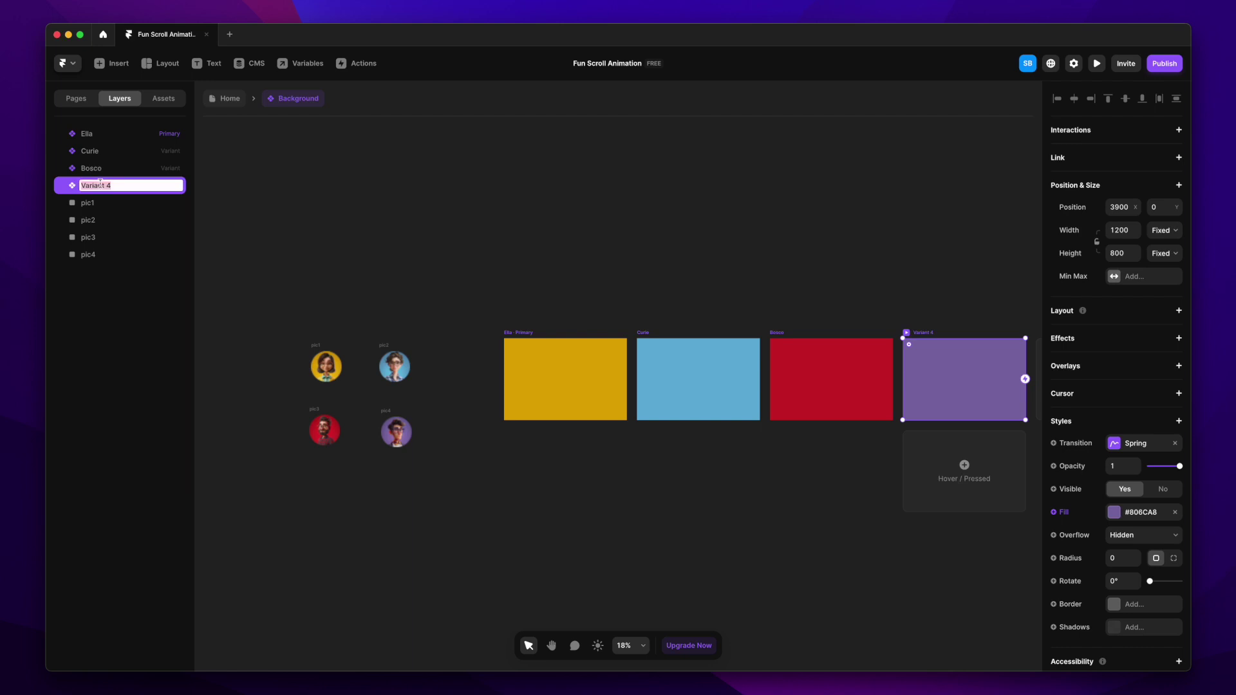
click(446, 202)
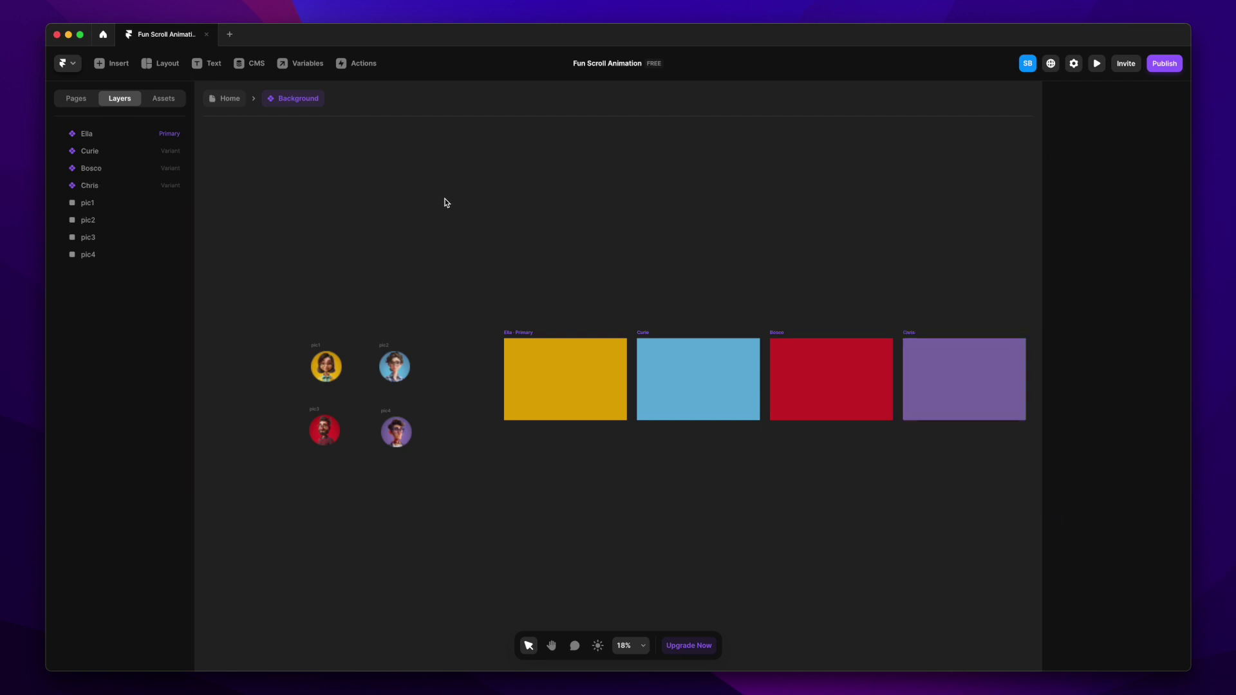
Return to the Home page and select the Background component nested in the Sticky Frame of the scroll animation container.
click(232, 99)
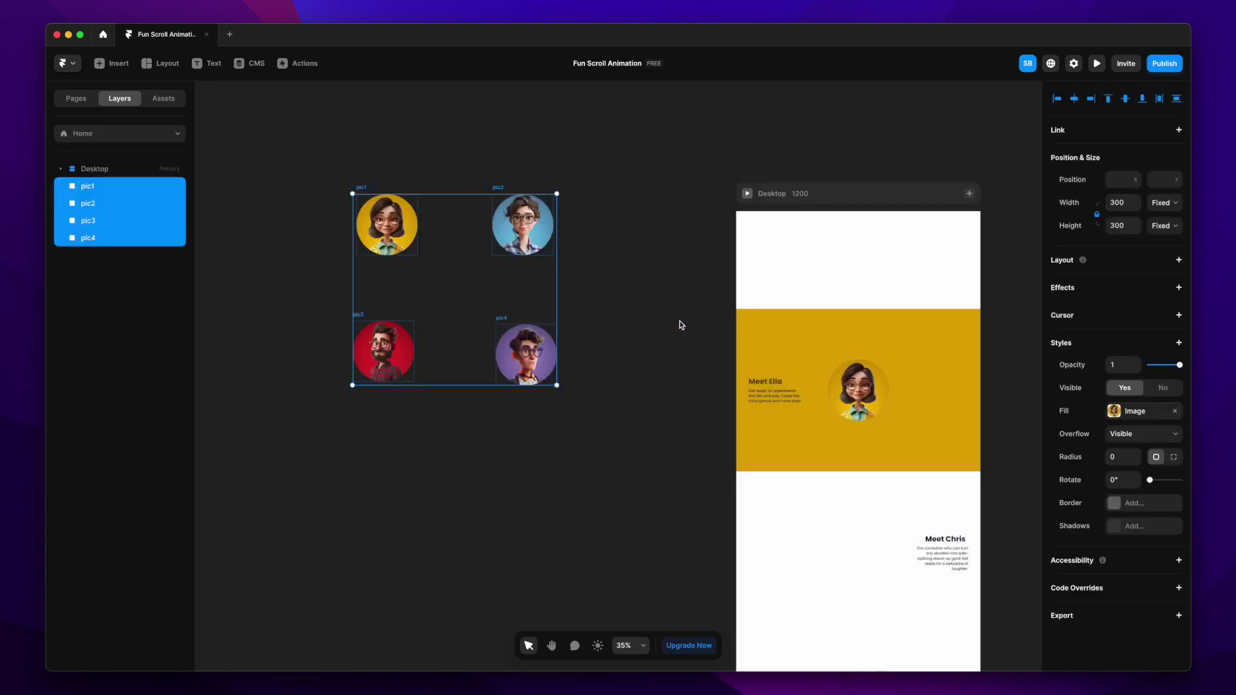
scroll(678, 321, right, 5)
scroll(712, 404, up, 3)
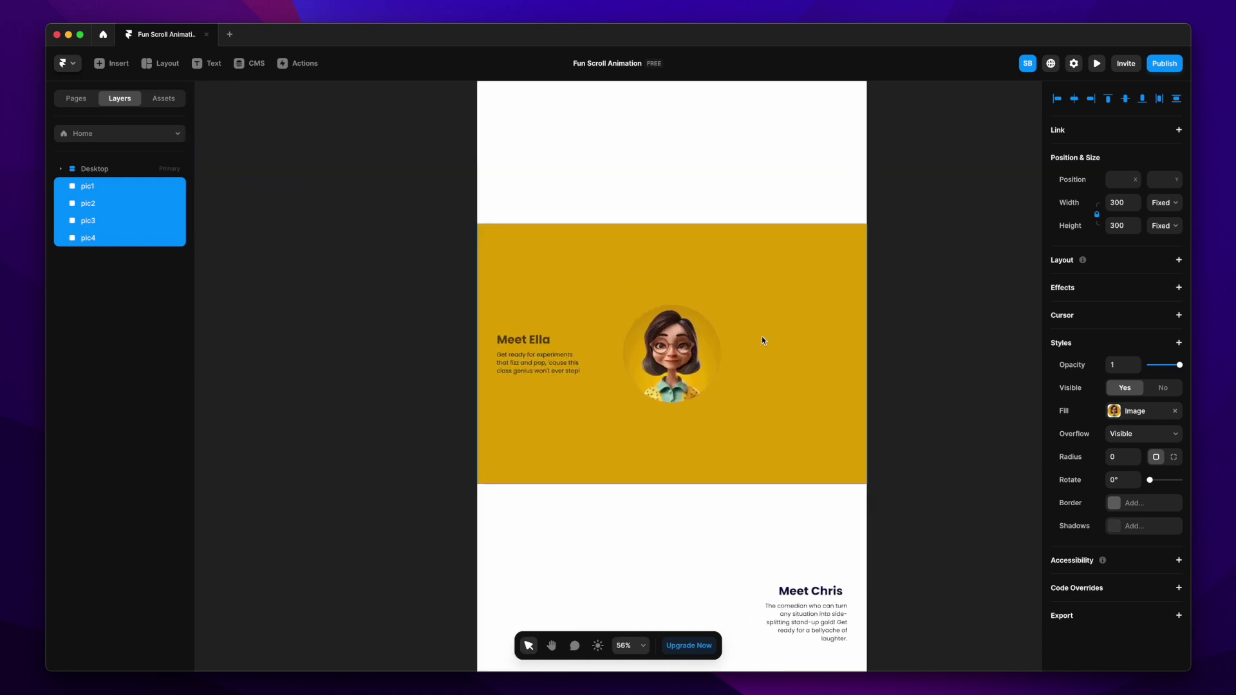
scroll(659, 391, right, 3)
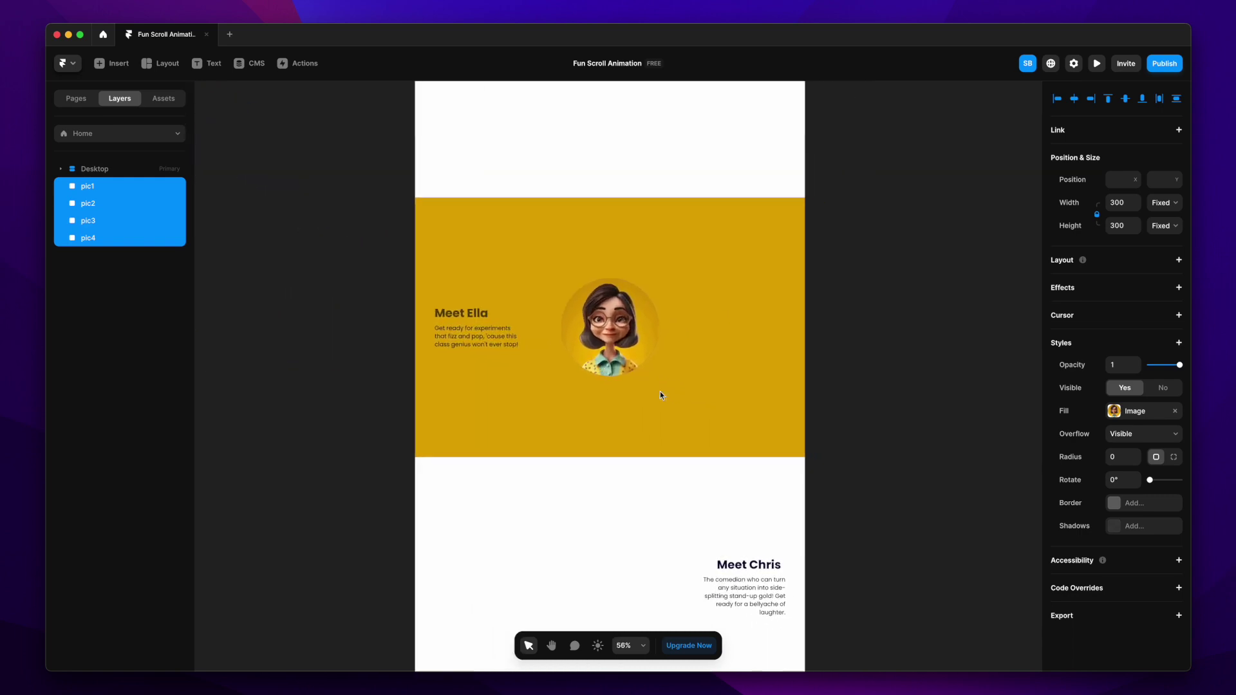
click(94, 103)
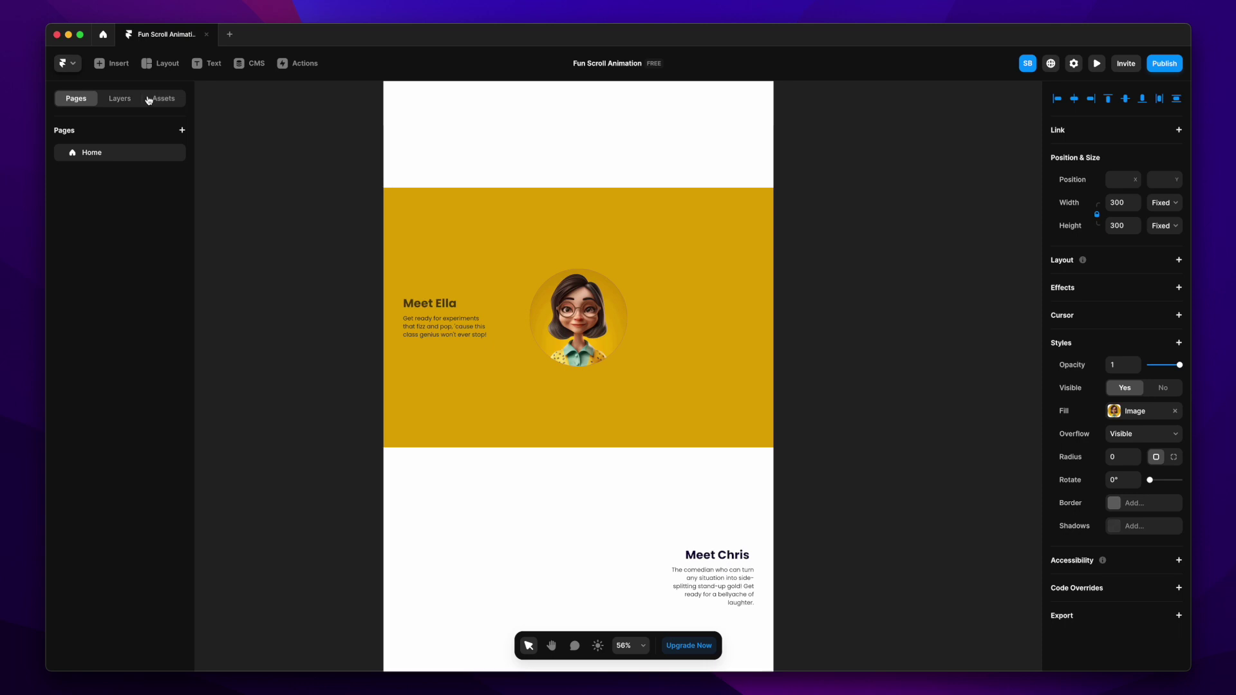
click(120, 99)
click(63, 170)
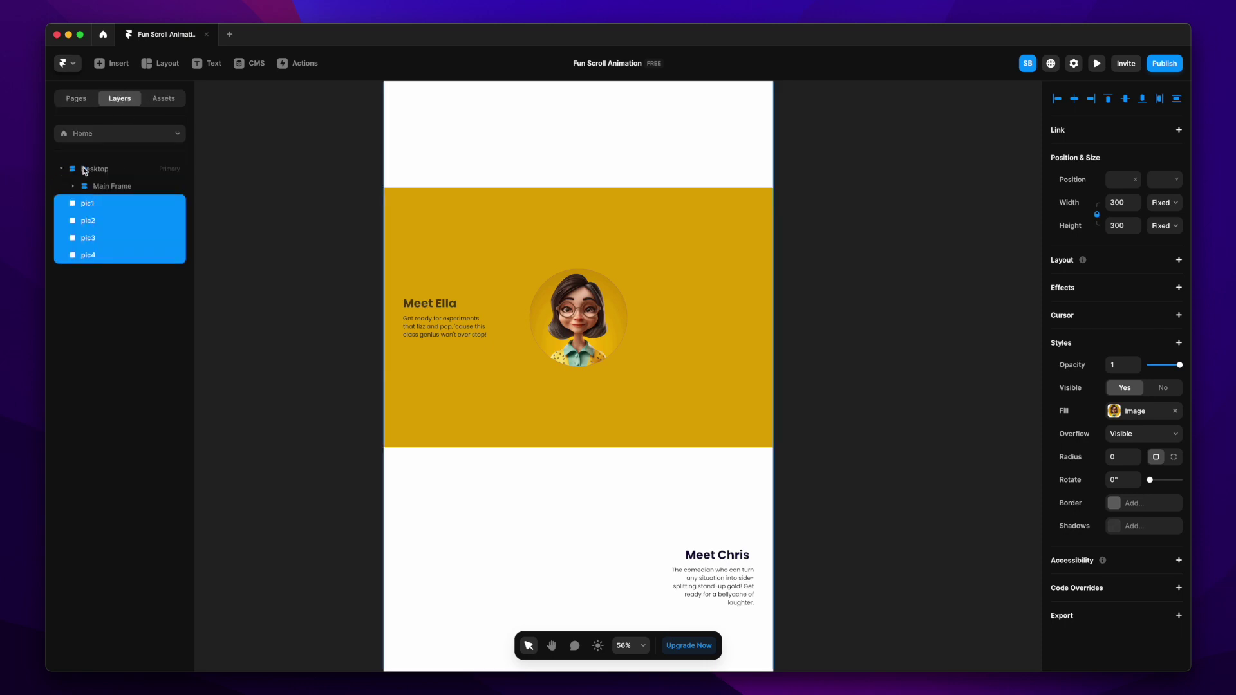
click(71, 188)
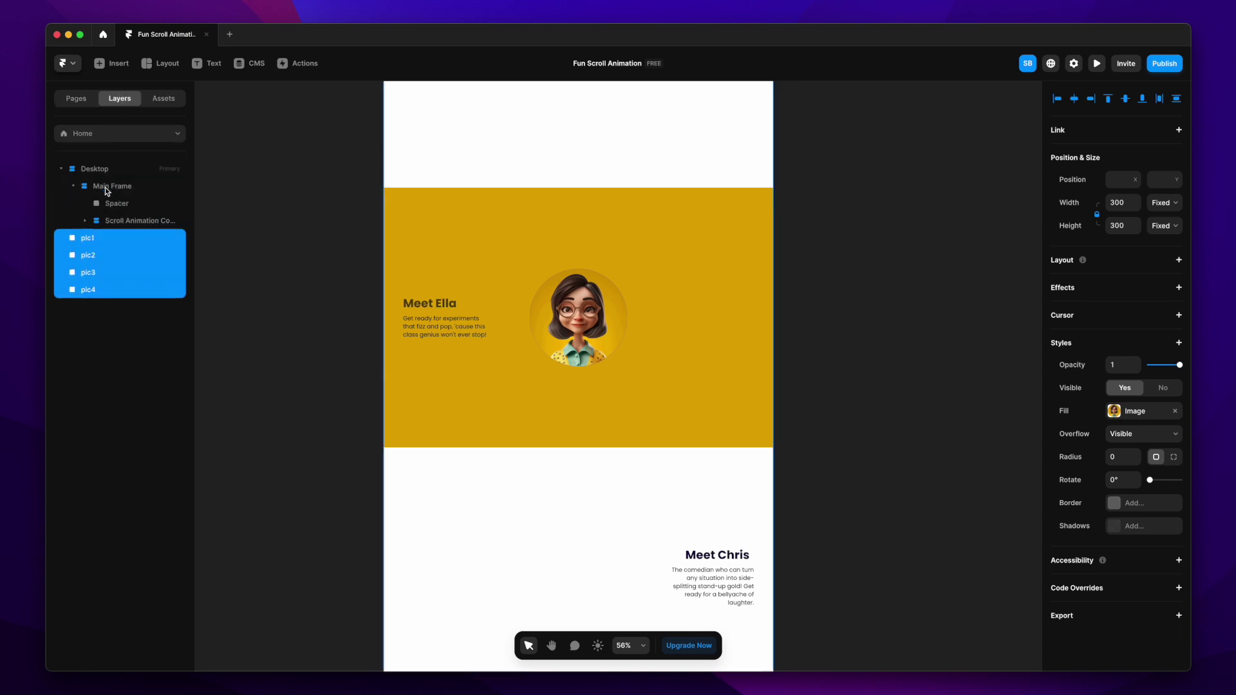
click(108, 220)
click(85, 220)
click(85, 220)
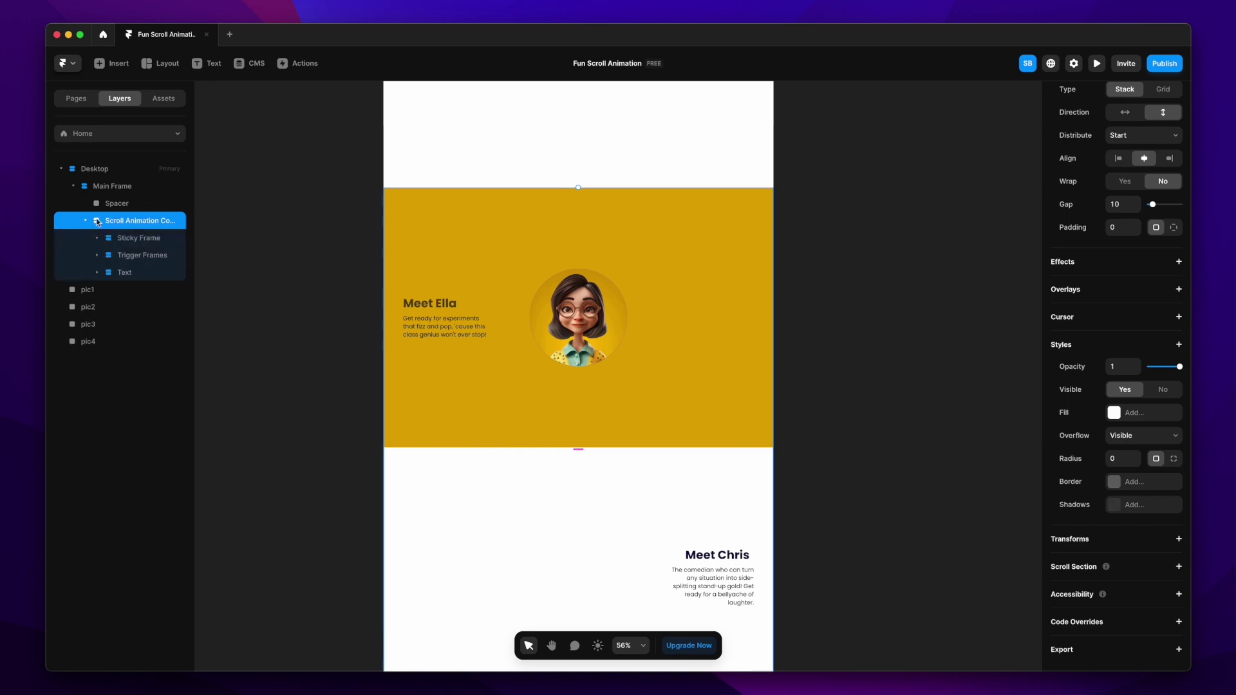
click(97, 238)
click(150, 260)
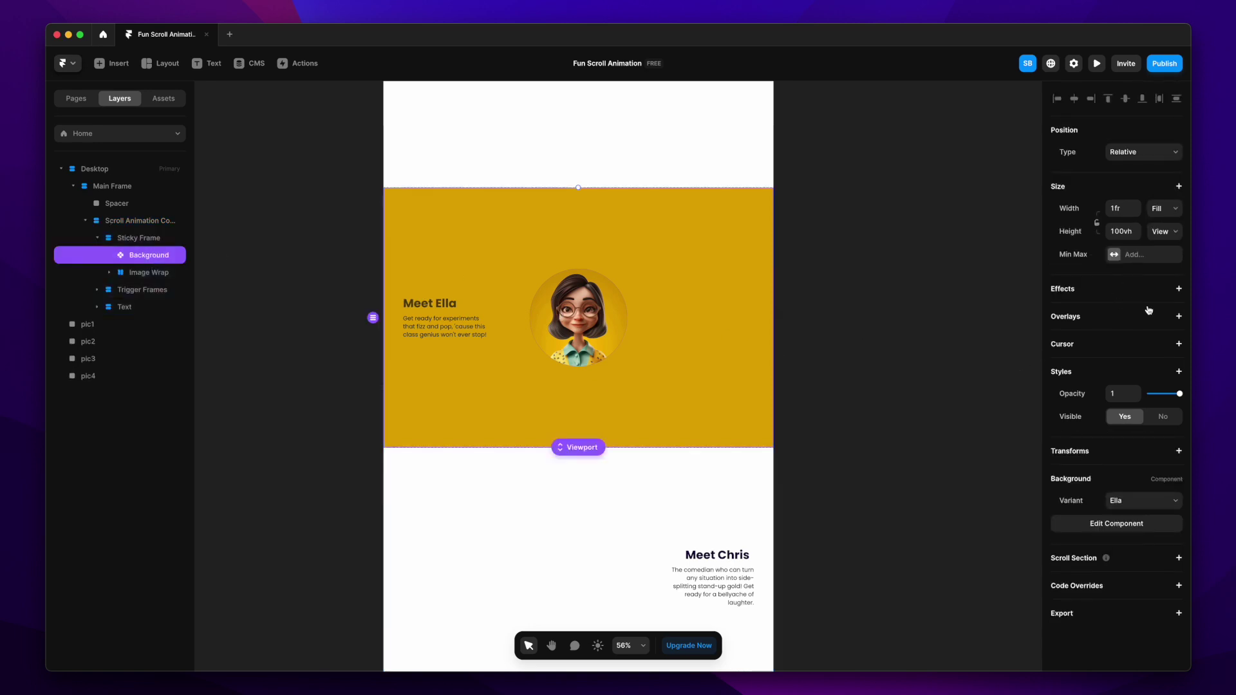
Add a Scroll Variant effect to the Background, triggered by Section in View at the bottom of the viewport.
click(1179, 289)
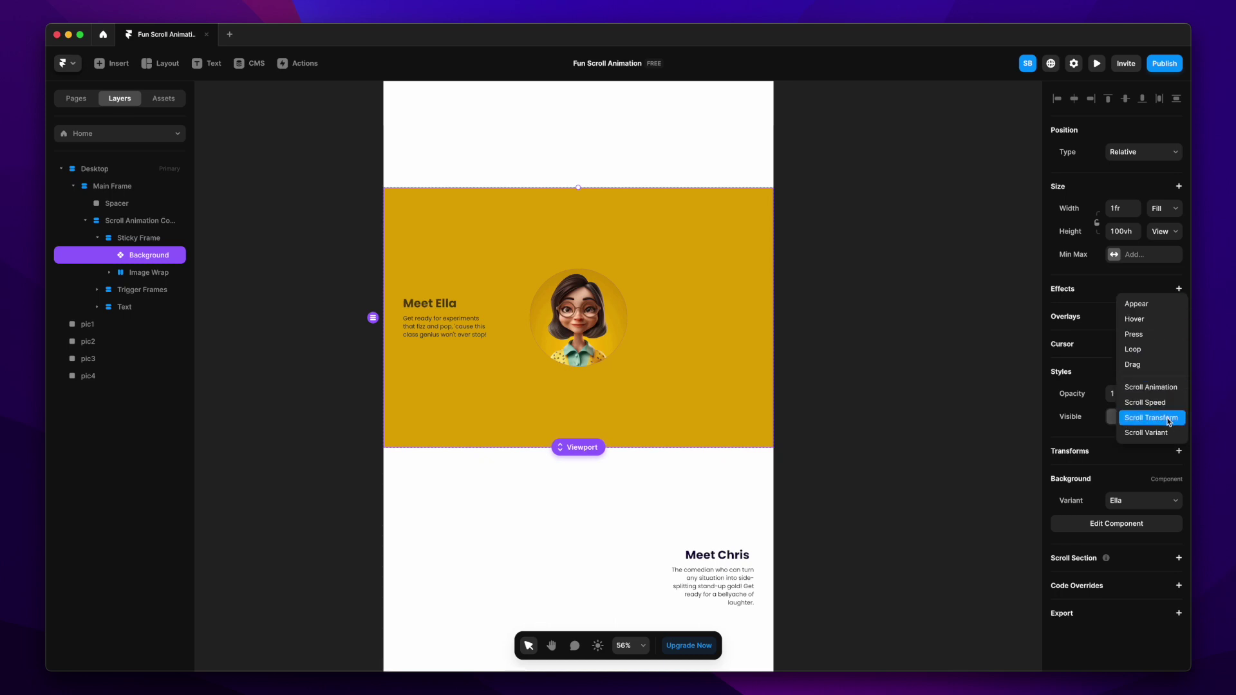
click(1152, 432)
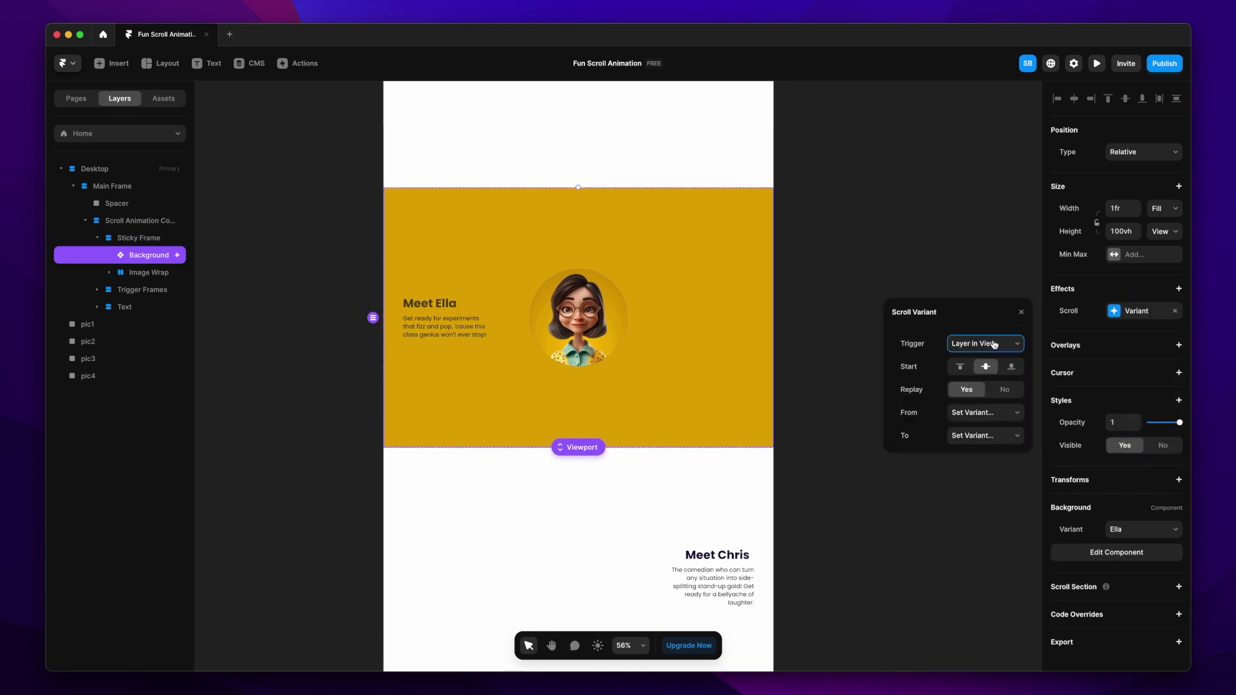
click(994, 345)
click(1000, 361)
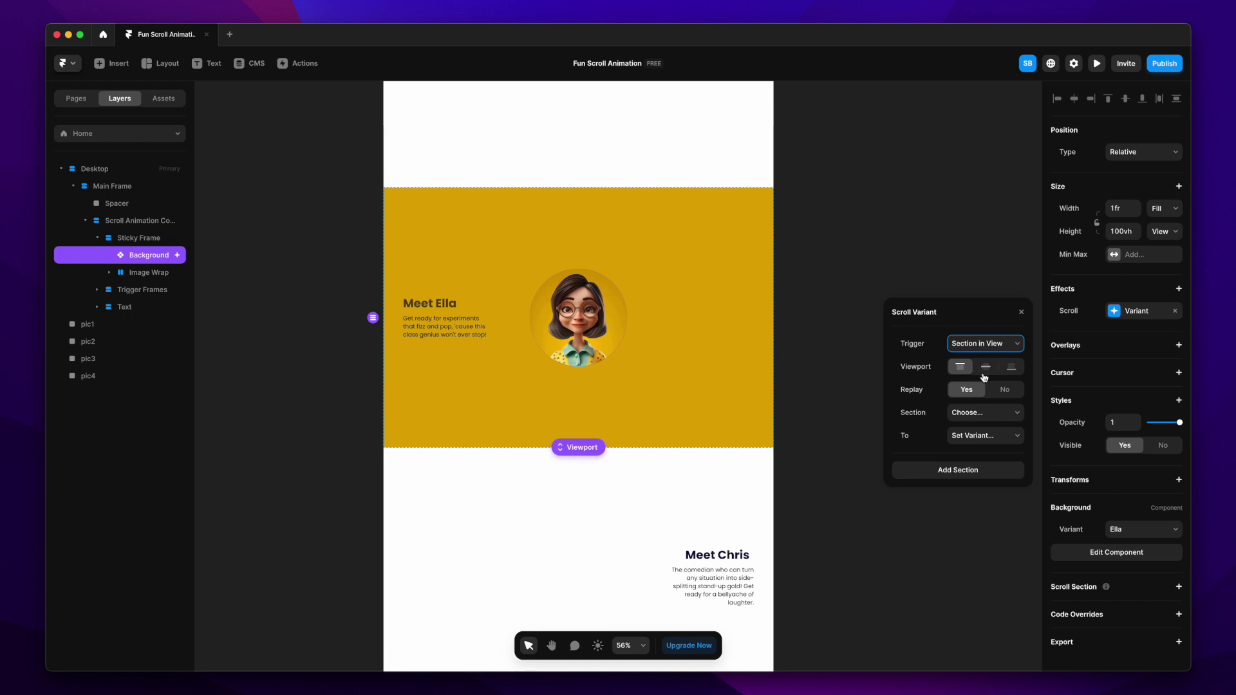
click(1012, 371)
Make the Background's scroll effect switch to the Chris variant at section #halfturn-2.
click(992, 416)
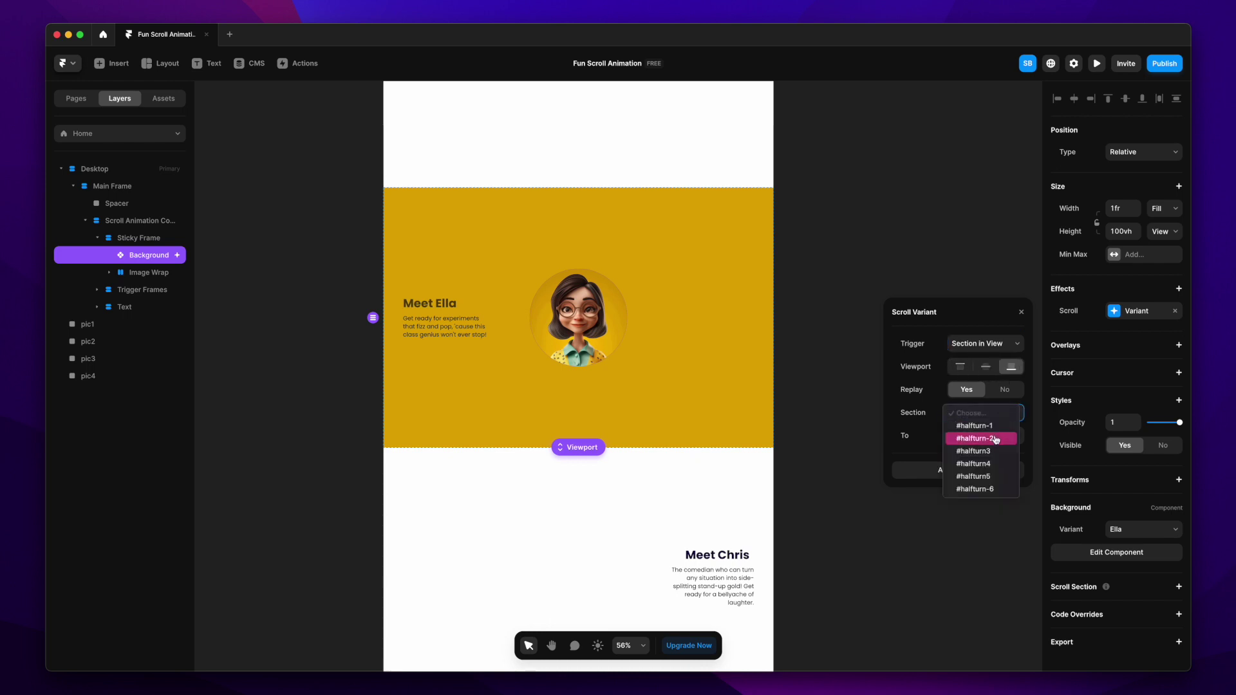
click(994, 438)
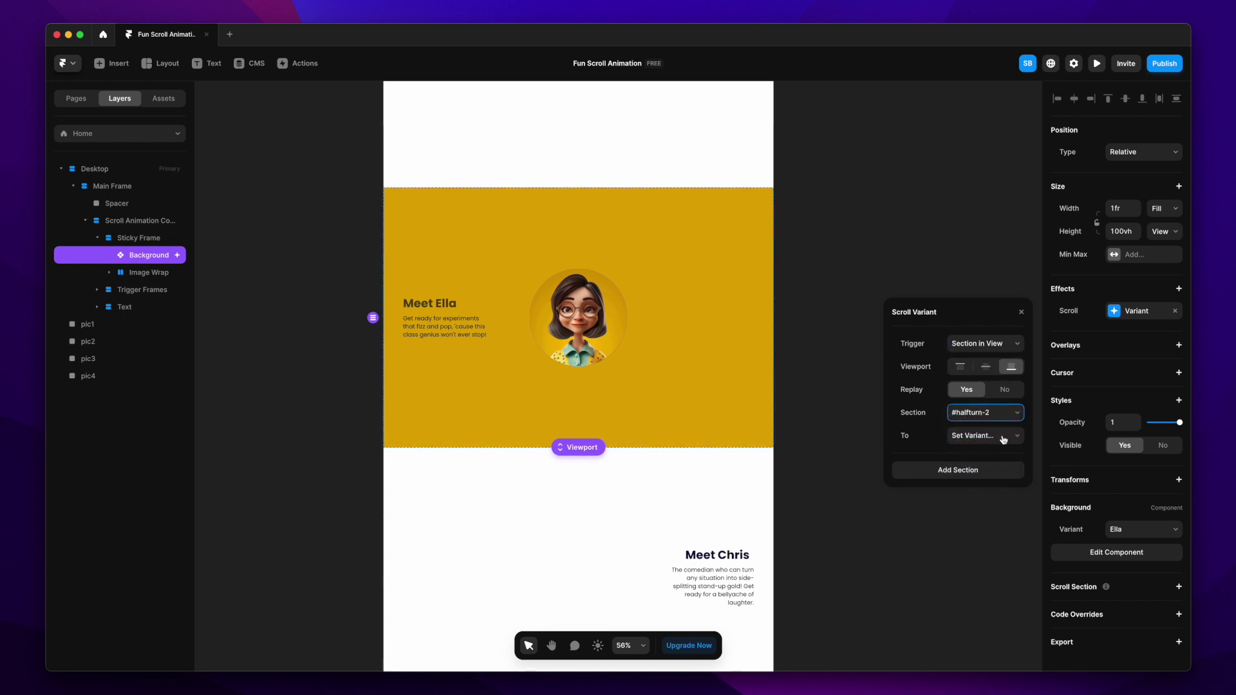
click(1003, 438)
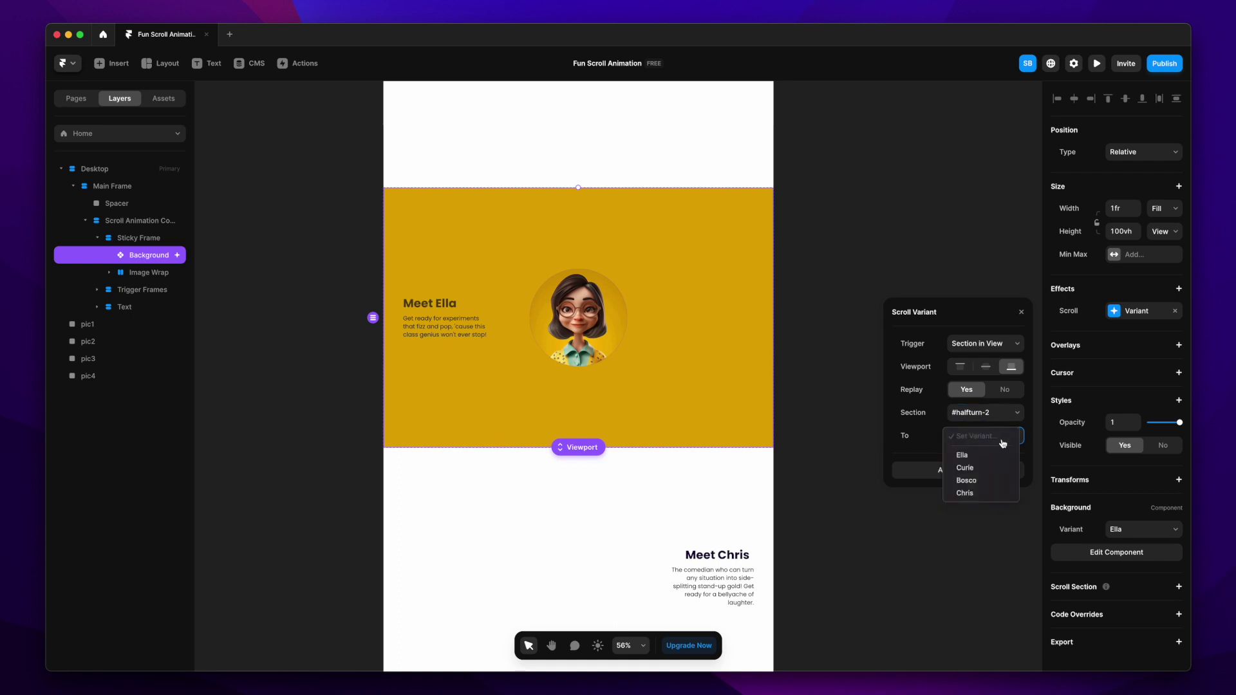
click(990, 494)
Add a second section, #halfturn4, to the Background's scroll effect that switches to the Curie variant.
click(971, 472)
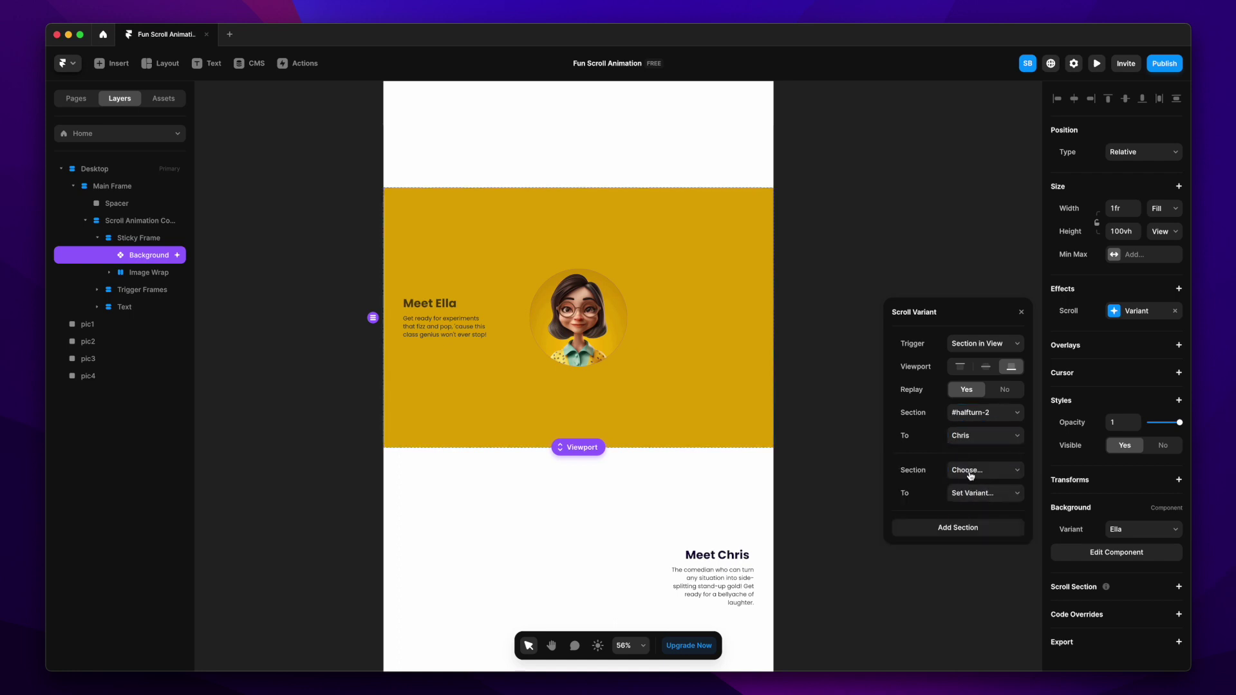
click(1007, 475)
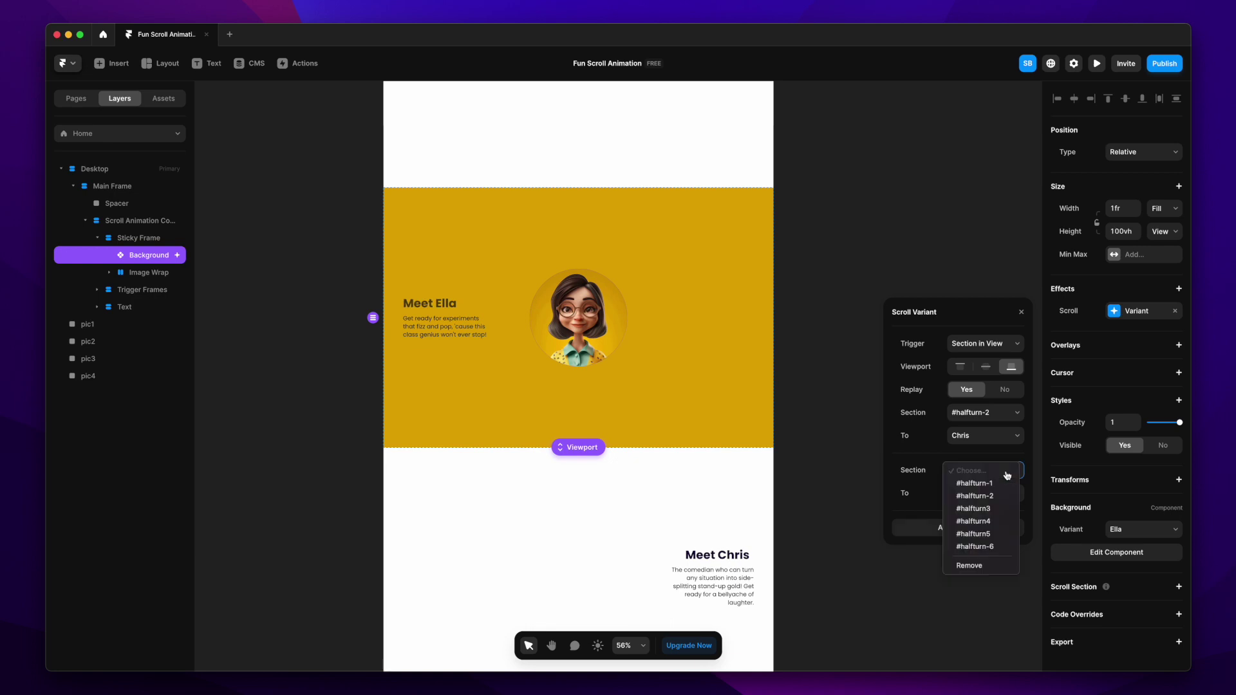
click(997, 527)
click(997, 497)
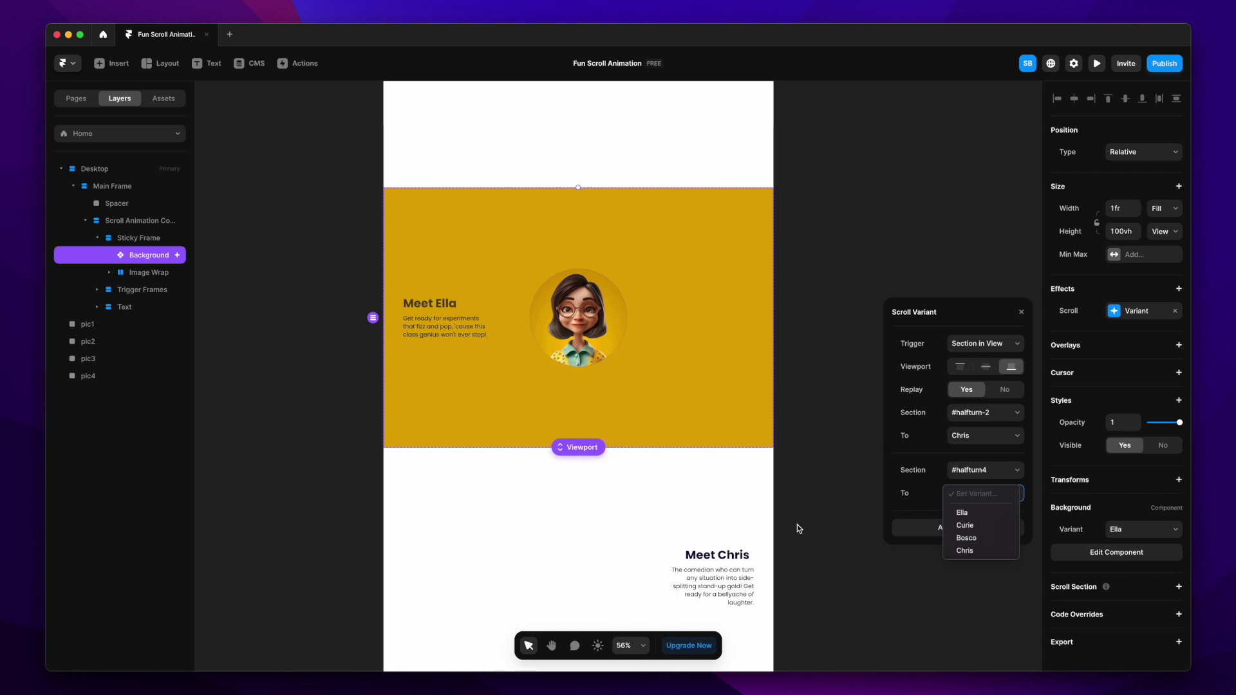
click(991, 526)
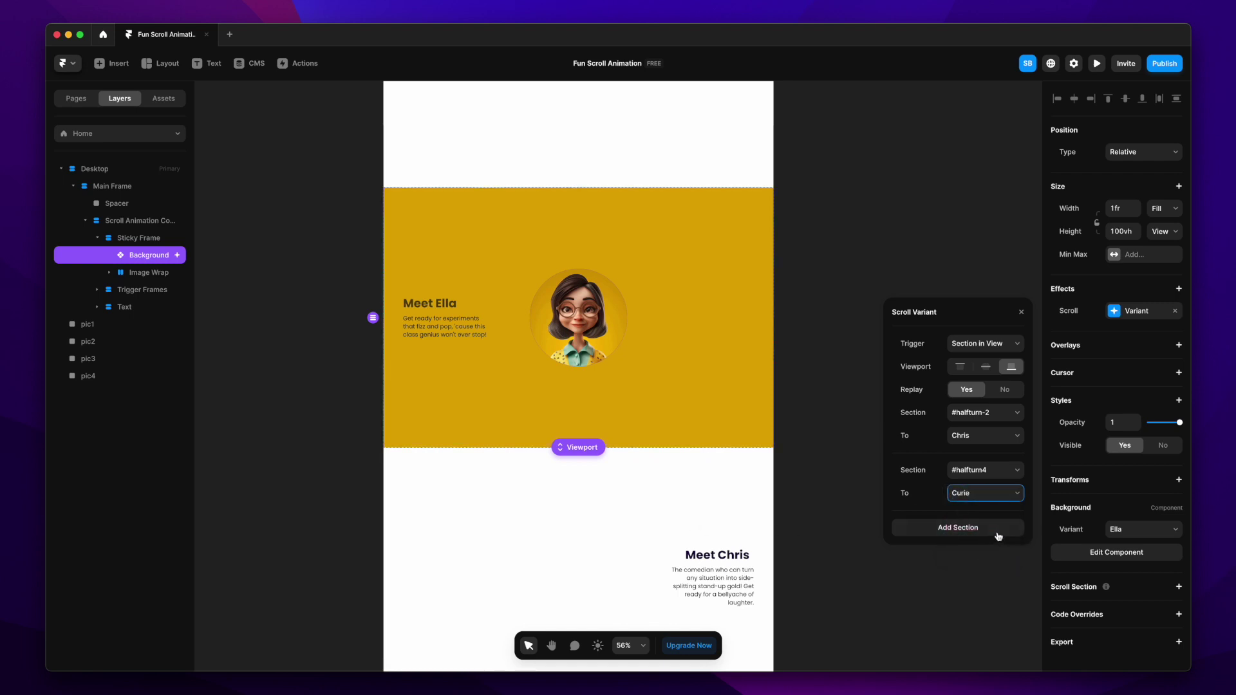
Add a third section, #halfturn-6, to the Background's scroll effect that switches to the Bosco variant, and close its settings.
click(997, 532)
click(999, 535)
click(1000, 609)
click(1007, 550)
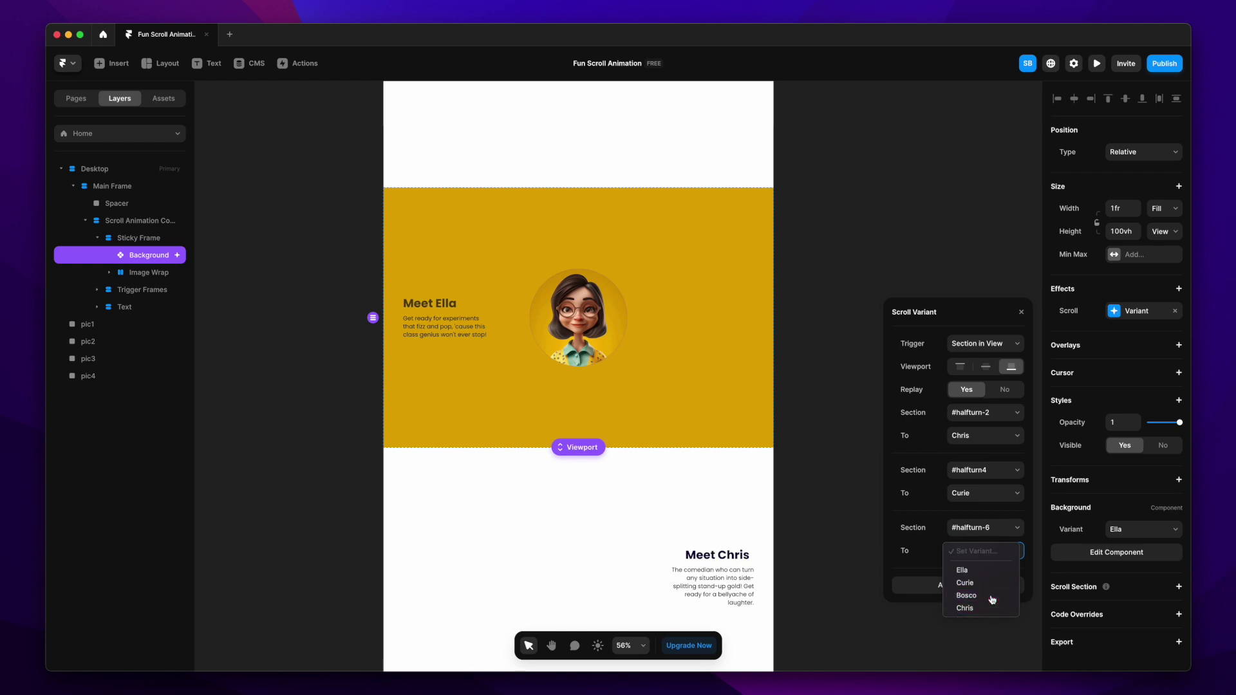
click(972, 596)
click(960, 616)
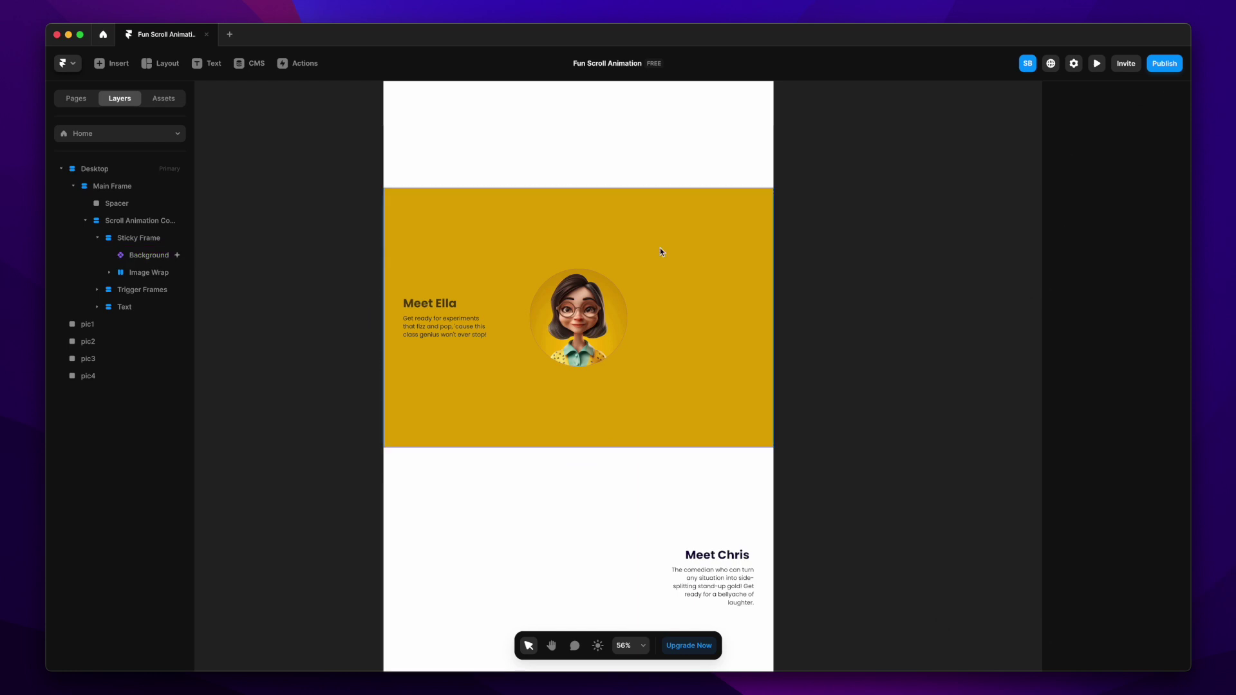
Preview the page and examine the portrait flips and background colour changes through all four characters in both scroll directions.
scroll(659, 248, down, 3)
key(super+p)
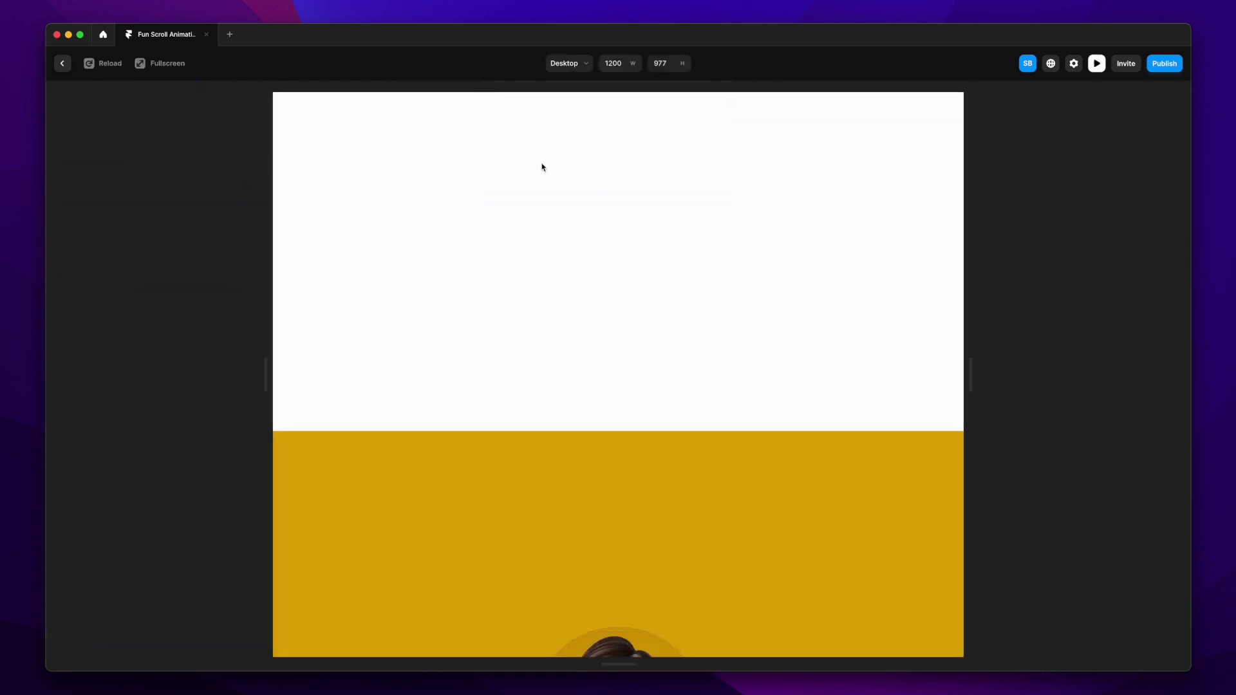
scroll(862, 582, down, 5)
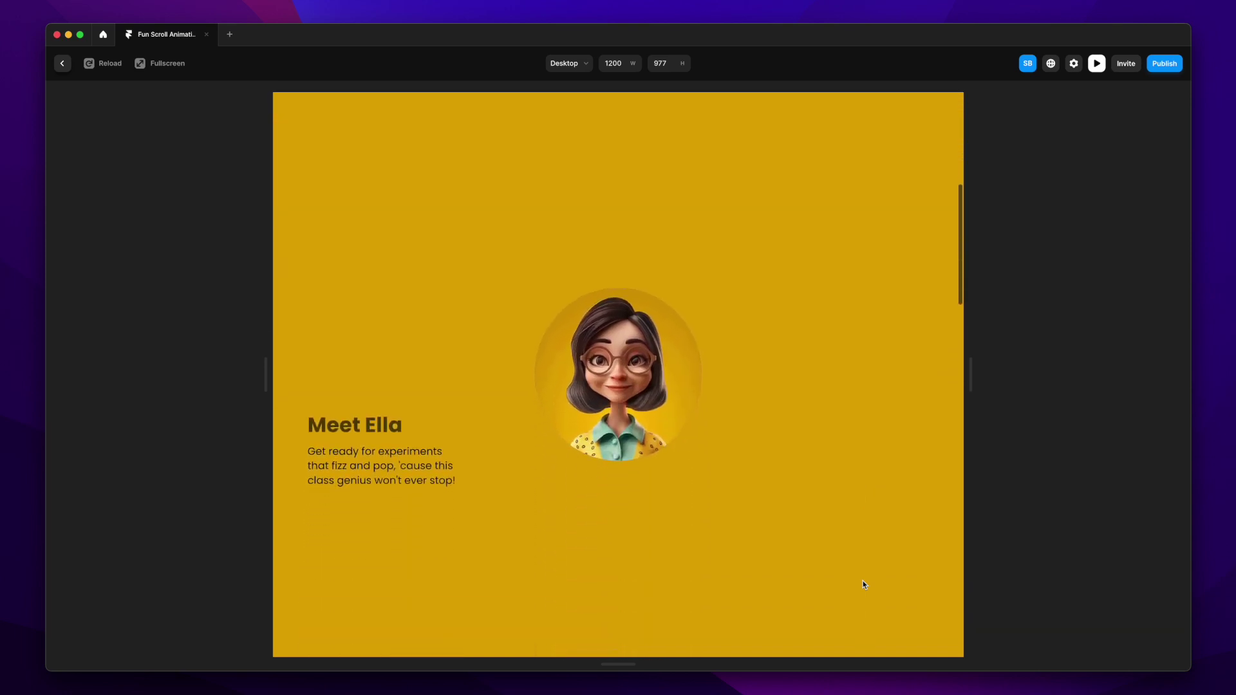
scroll(863, 583, down, 5)
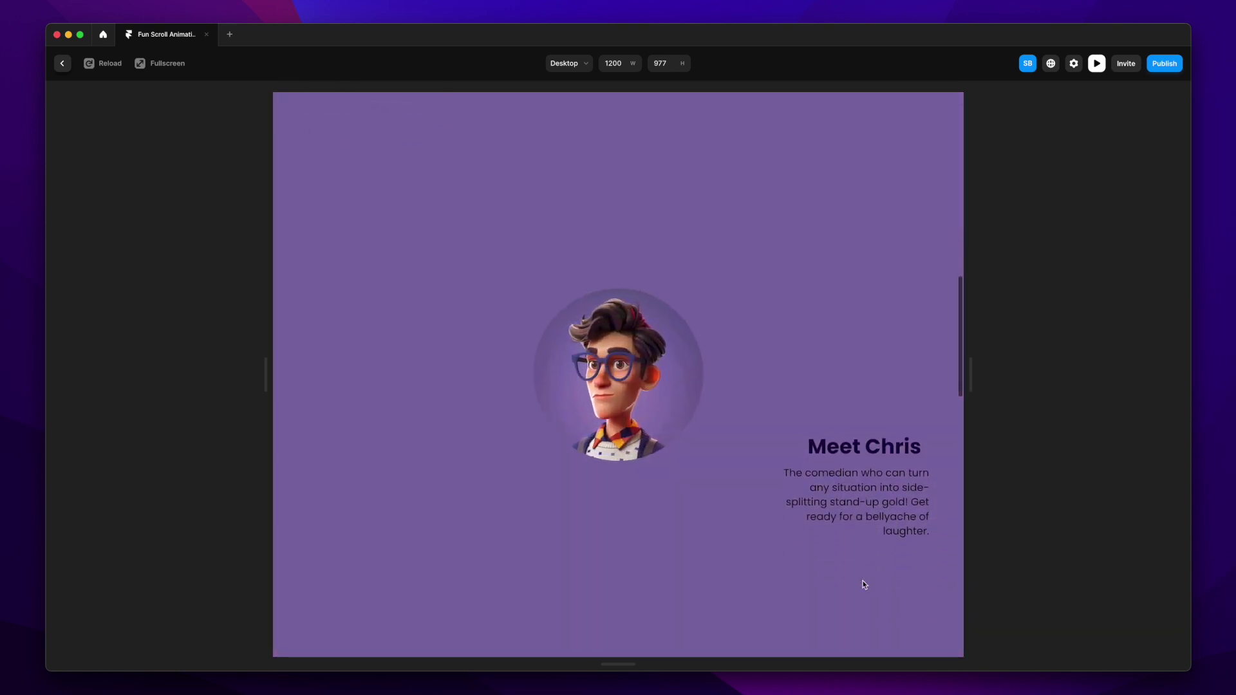
scroll(863, 584, down, 5)
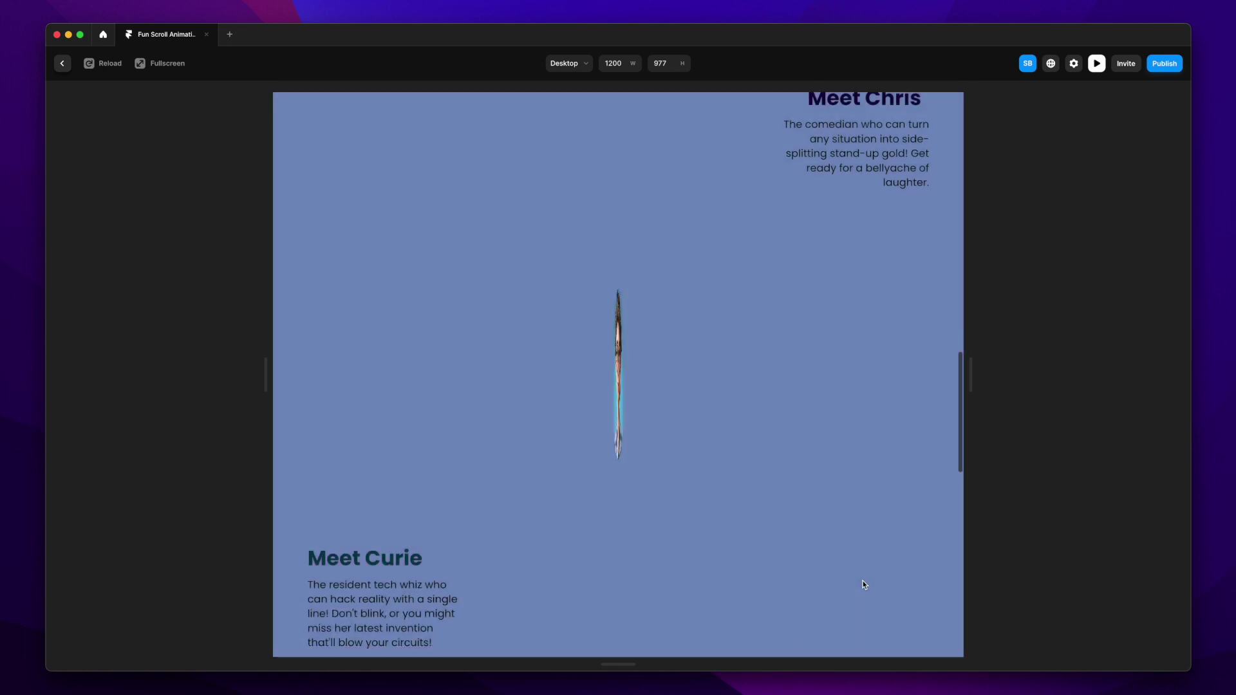
scroll(863, 583, down, 5)
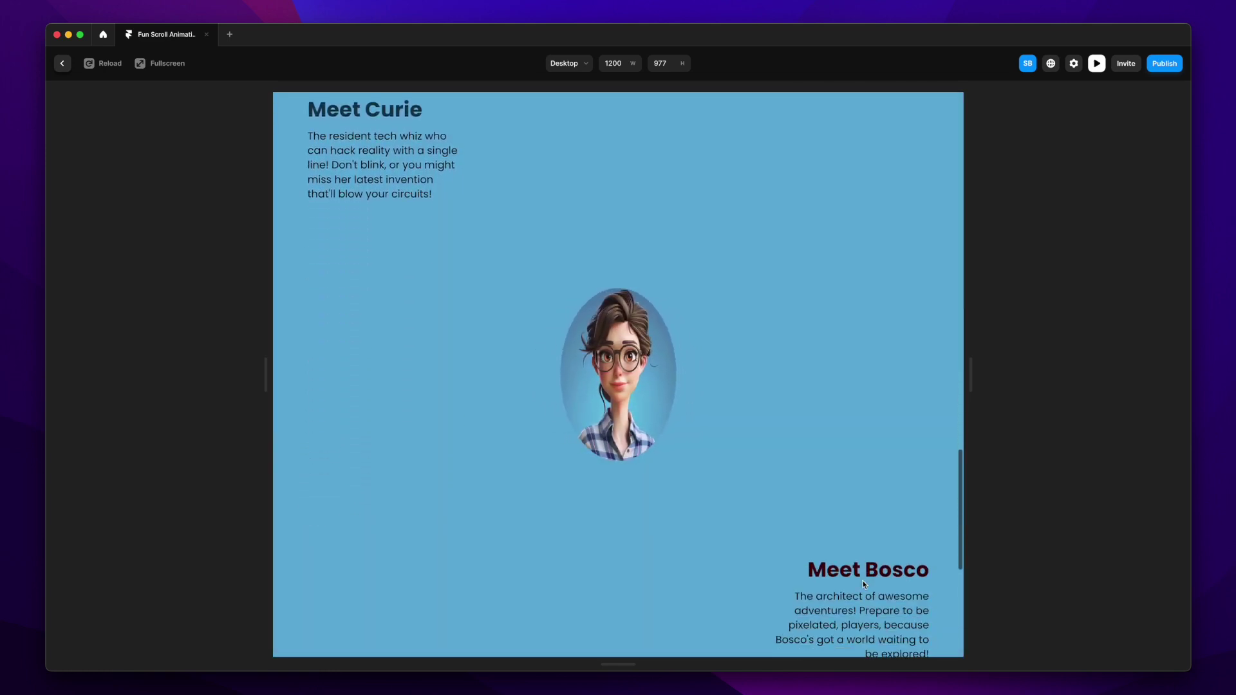
scroll(863, 583, down, 5)
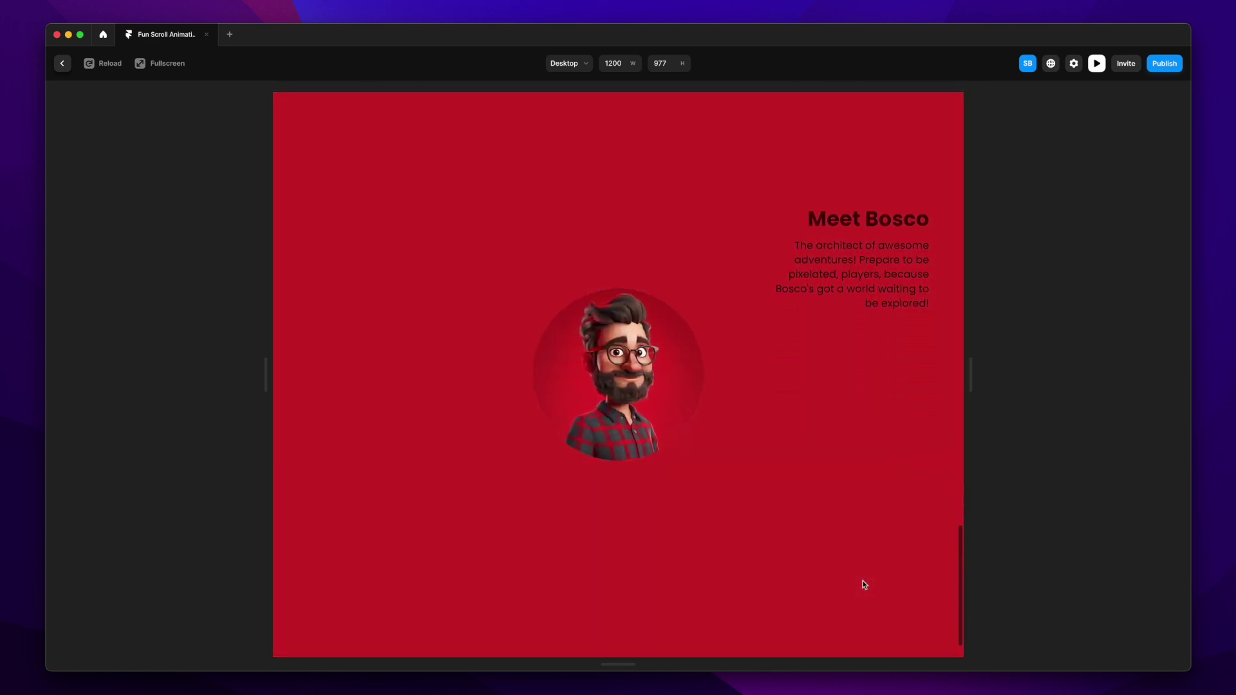
scroll(864, 584, up, 3)
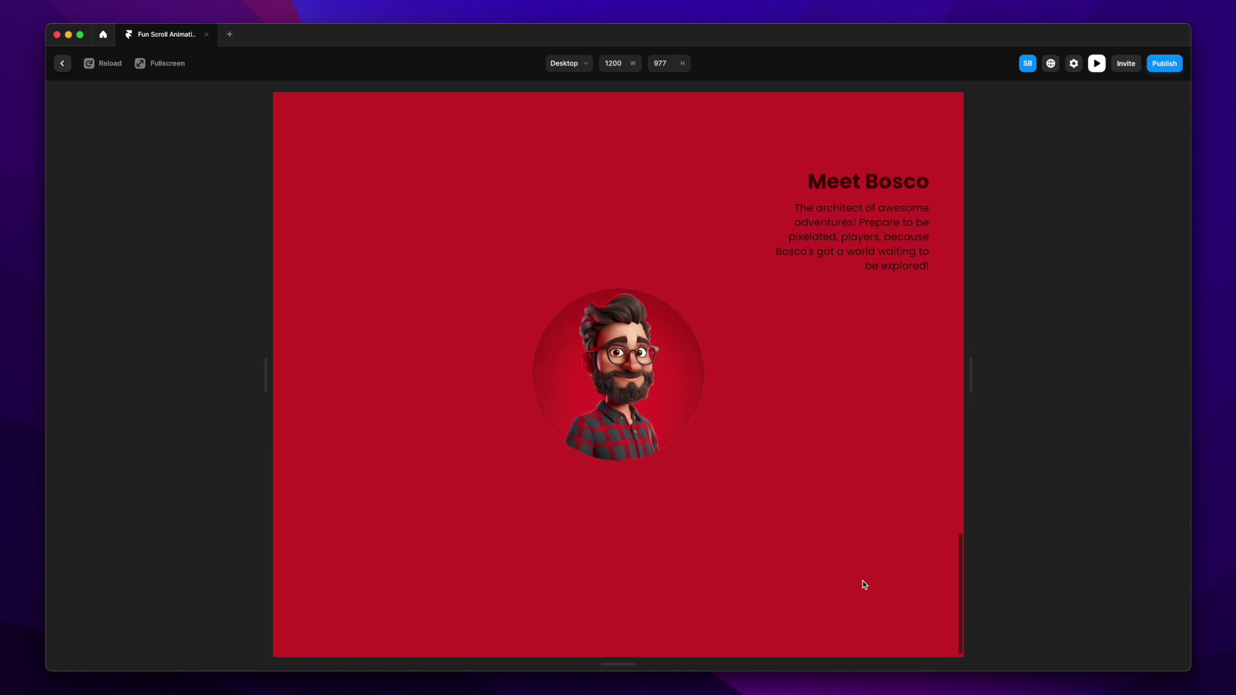
scroll(864, 584, up, 10)
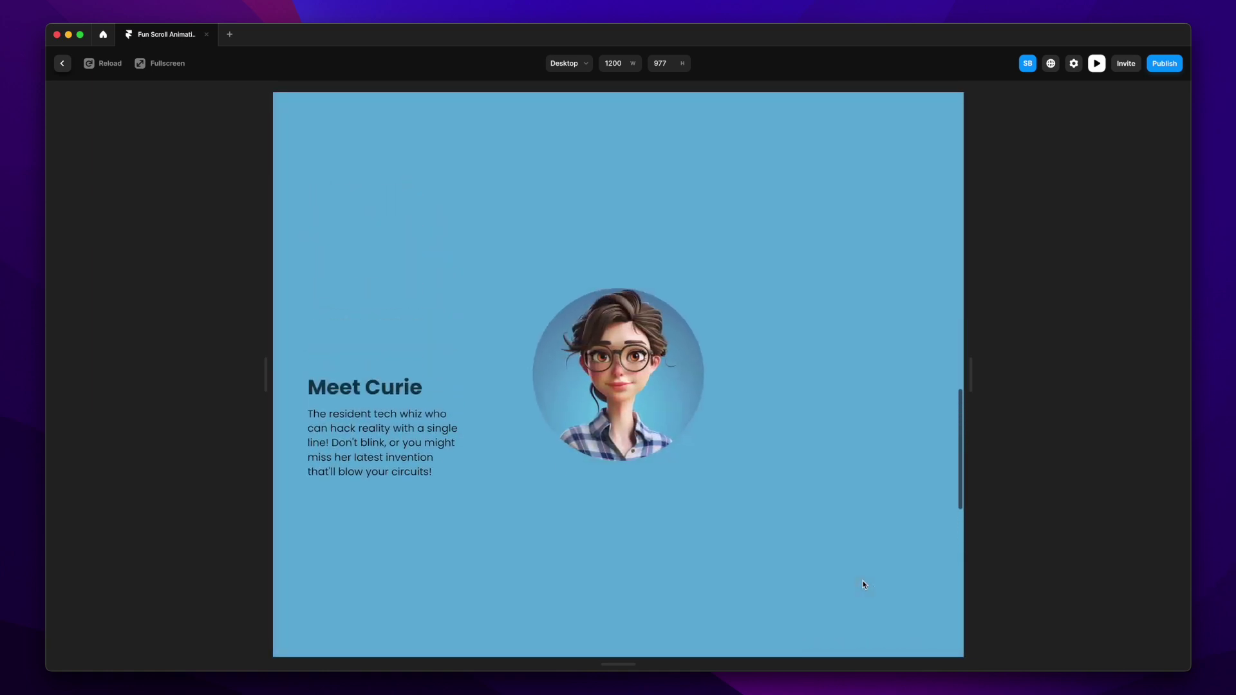
scroll(864, 584, up, 10)
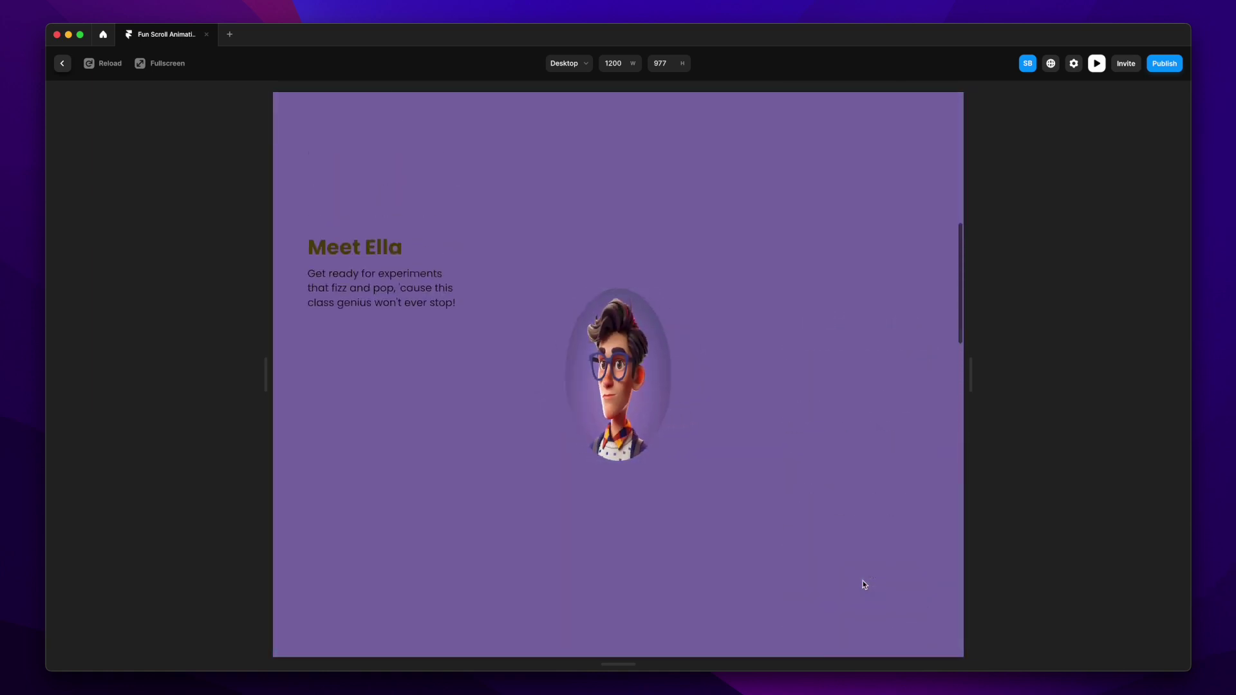
scroll(864, 585, up, 2)
scroll(863, 584, down, 3)
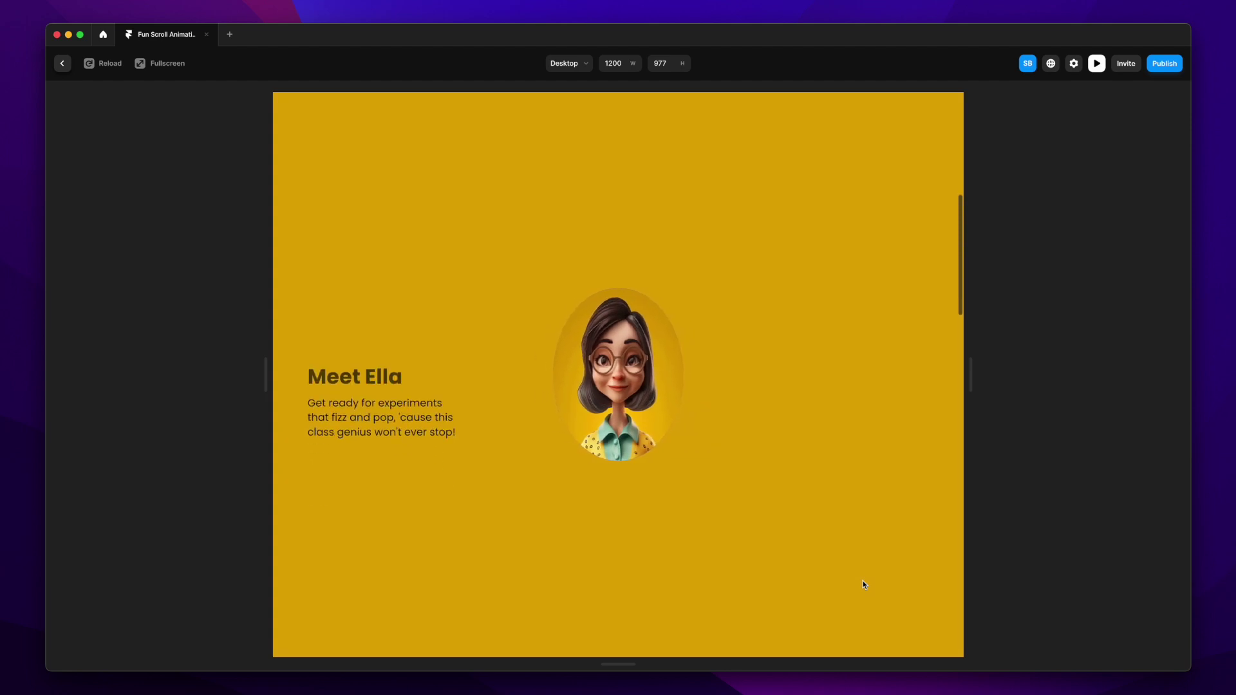
scroll(864, 584, up, 3)
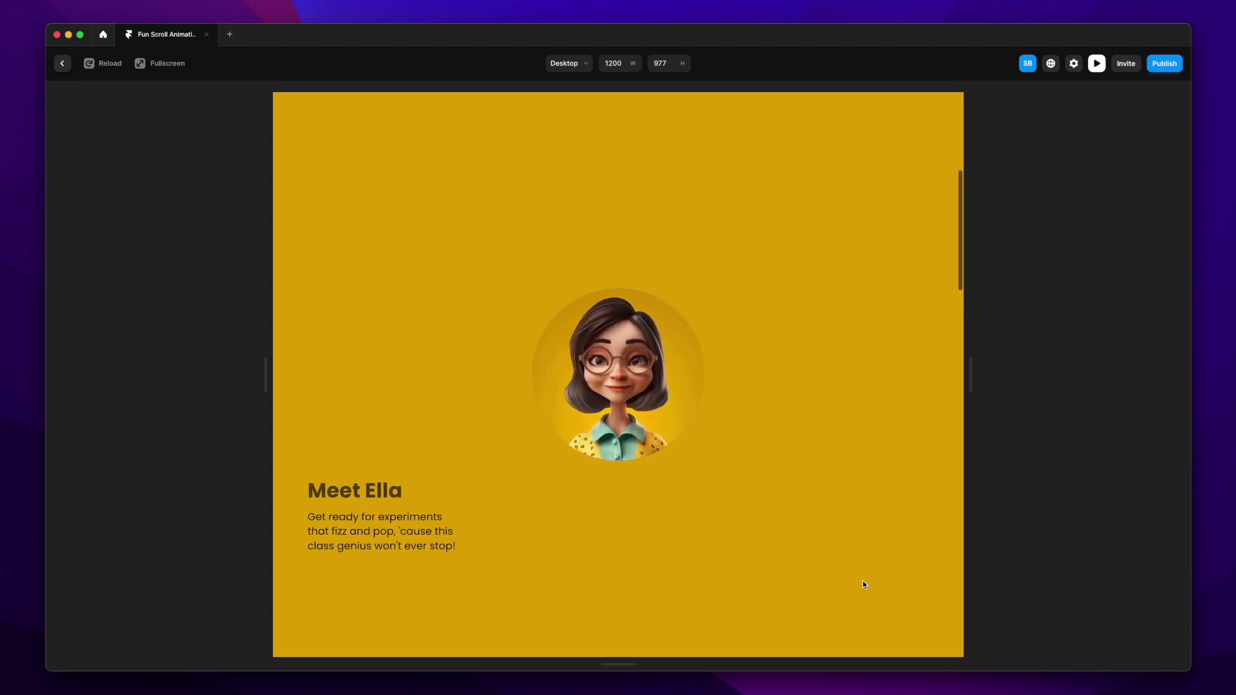
scroll(864, 584, down, 1)
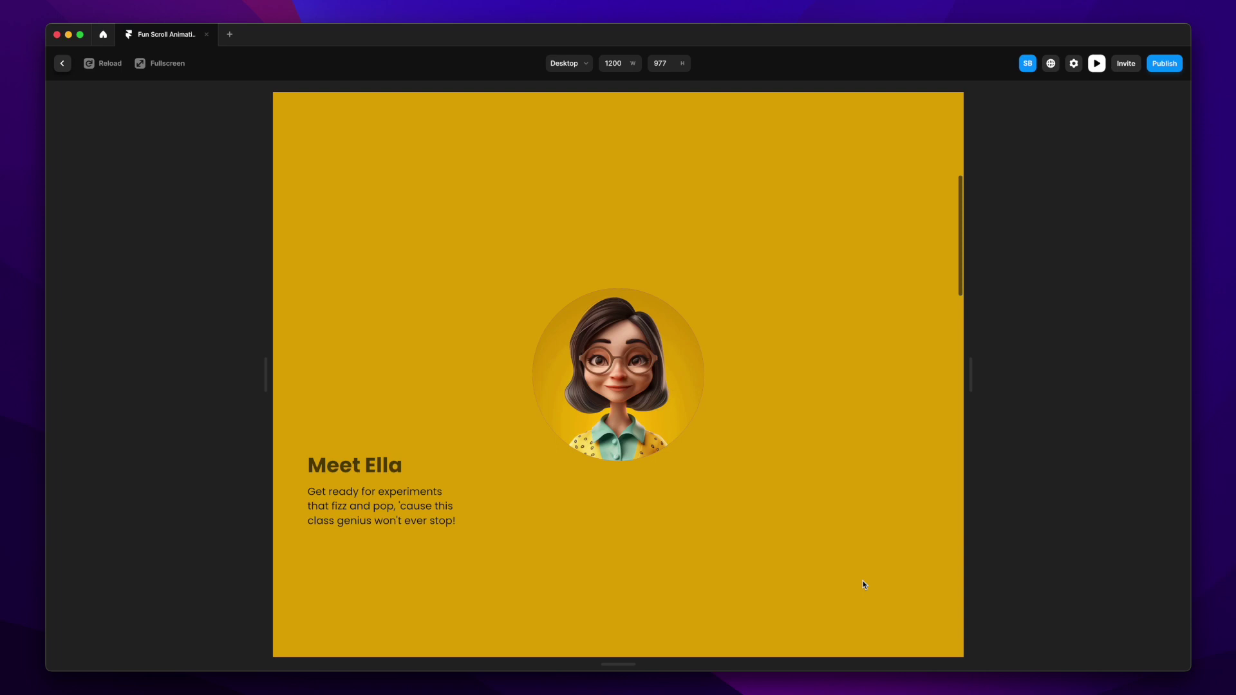
scroll(864, 584, down, 5)
scroll(863, 584, down, 5)
scroll(864, 584, down, 5)
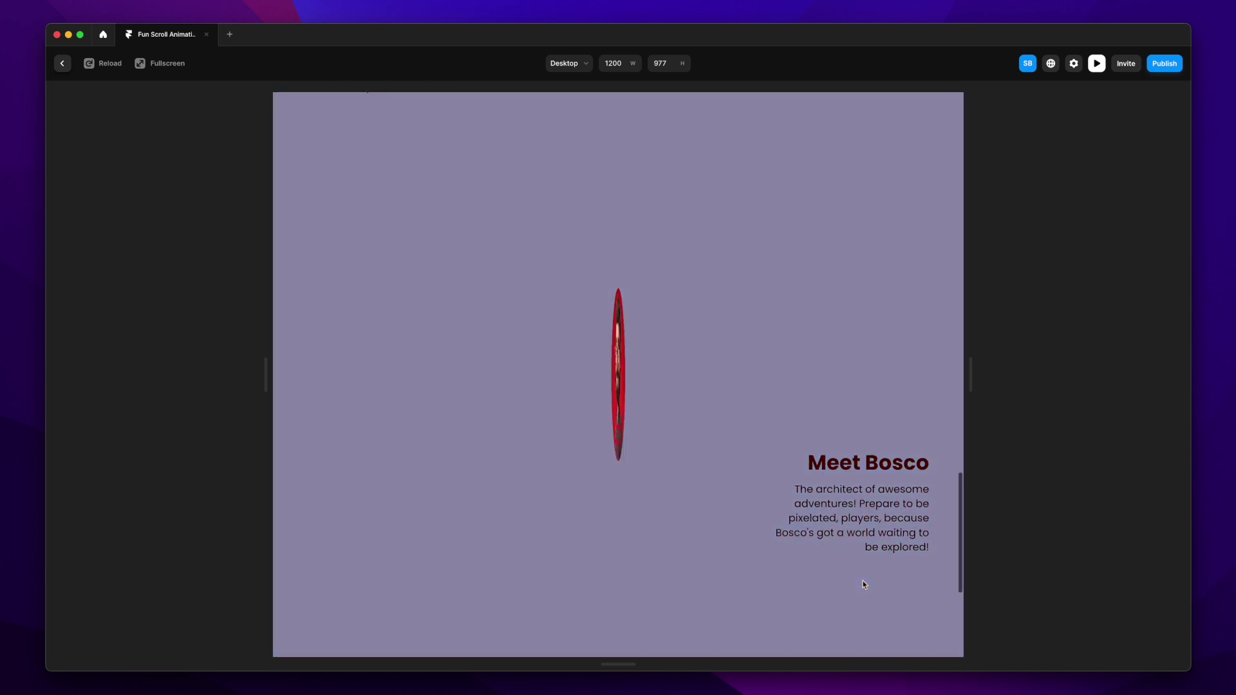
scroll(864, 584, down, 3)
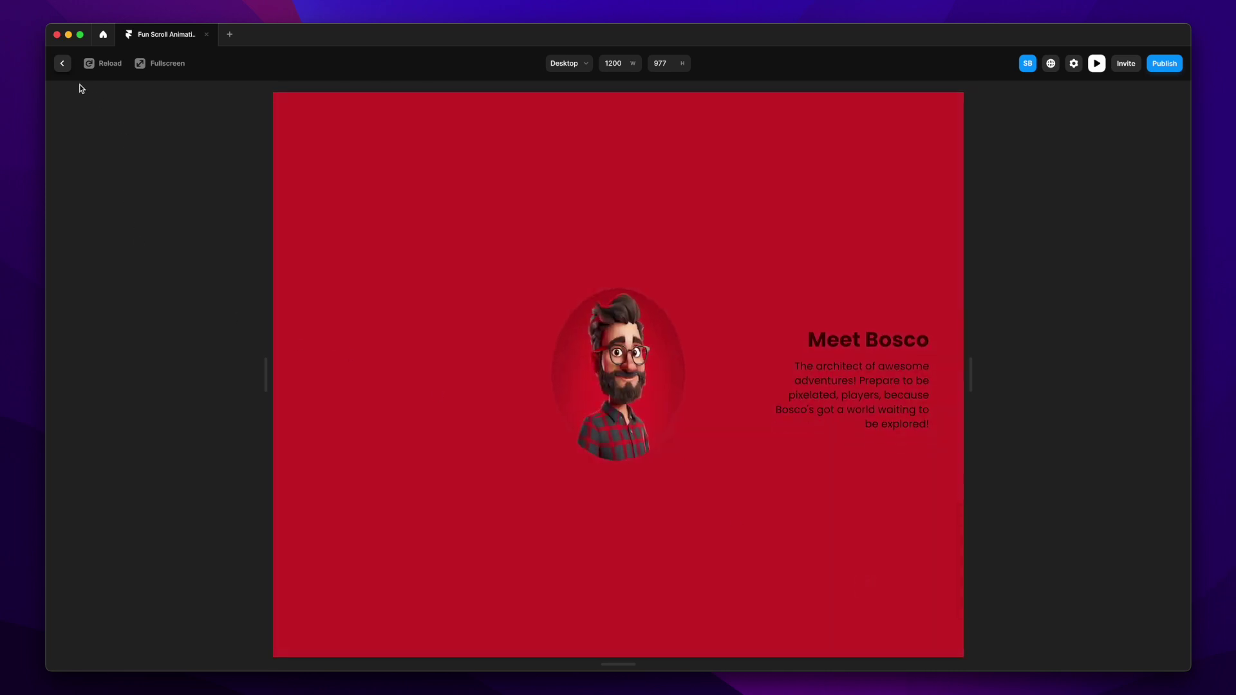
click(62, 64)
Set the Meet Chris text frame's stack to vertical direction, Center distribution and right alignment.
scroll(785, 347, up, 3)
click(731, 376)
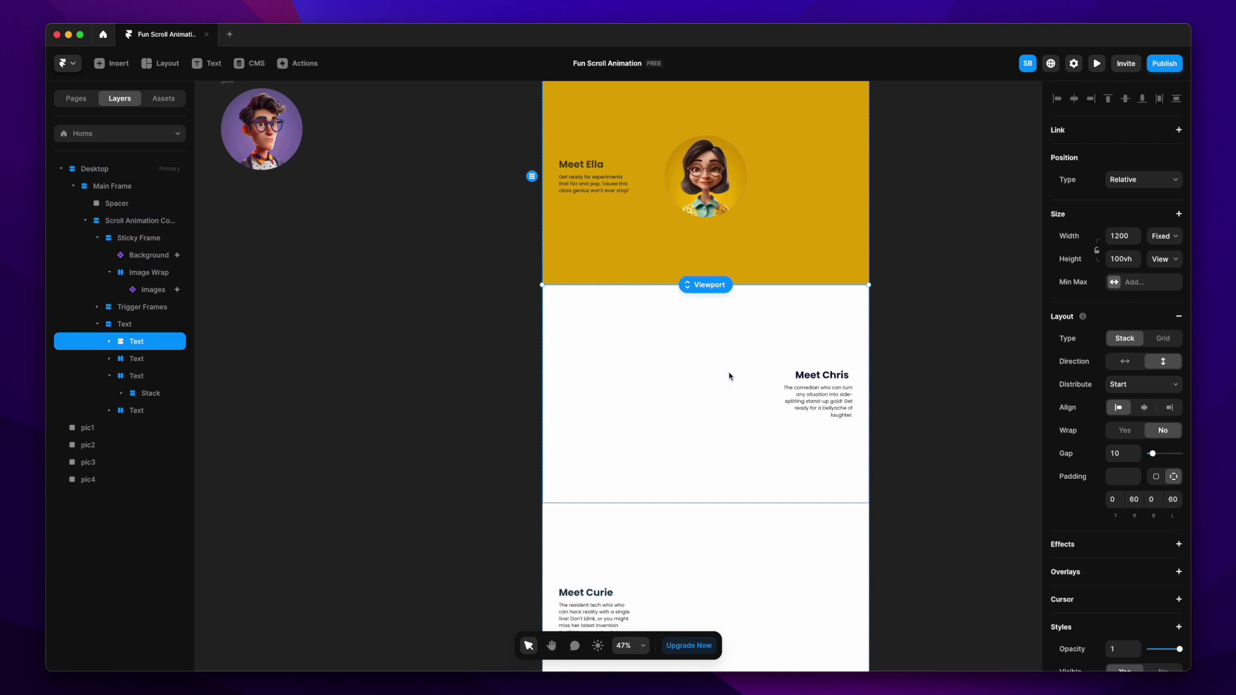
click(1165, 362)
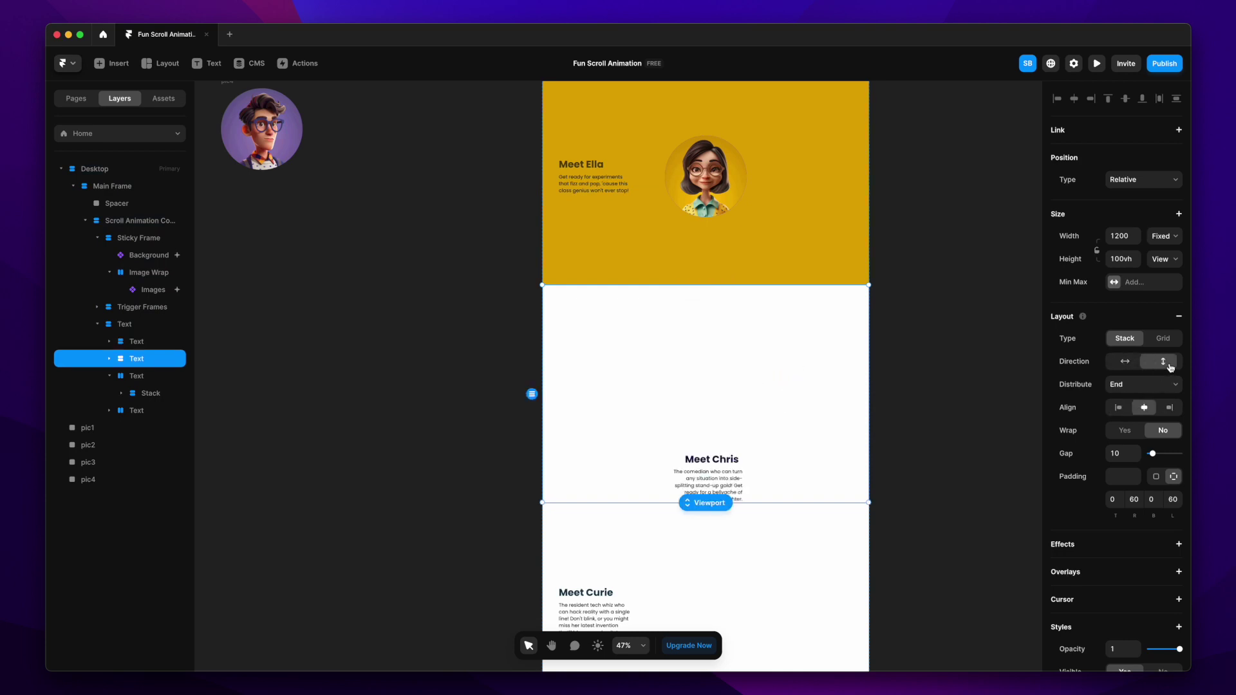
click(1156, 388)
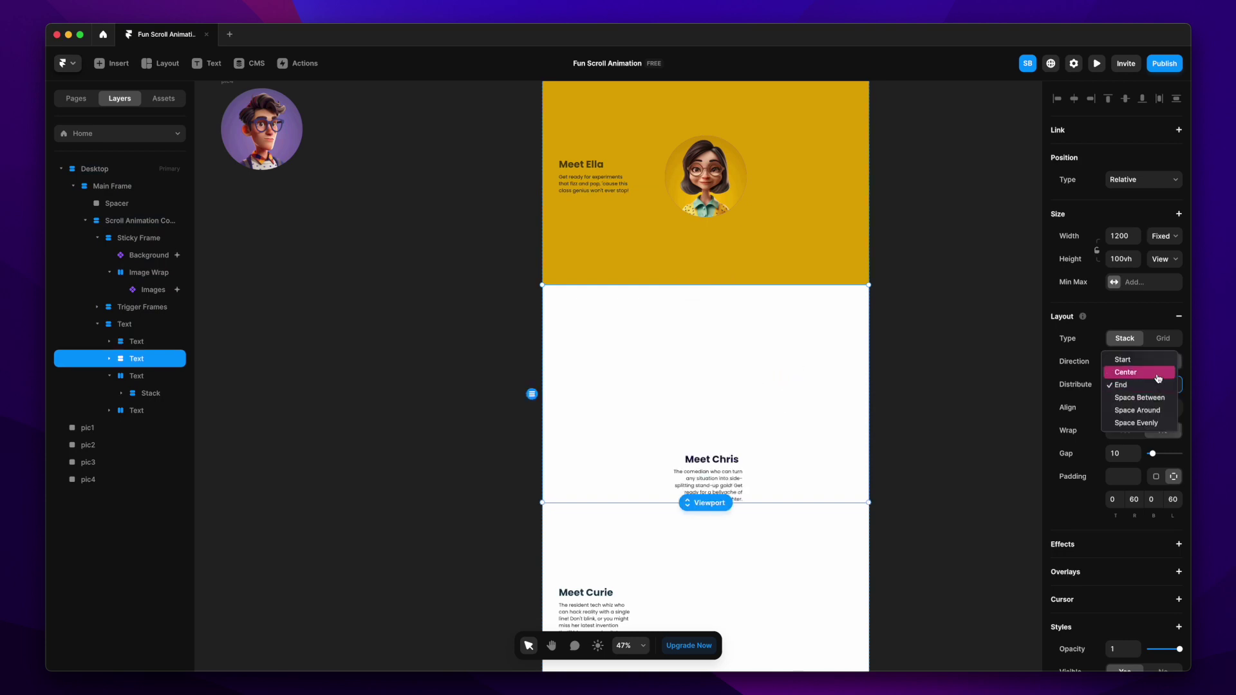
click(1157, 371)
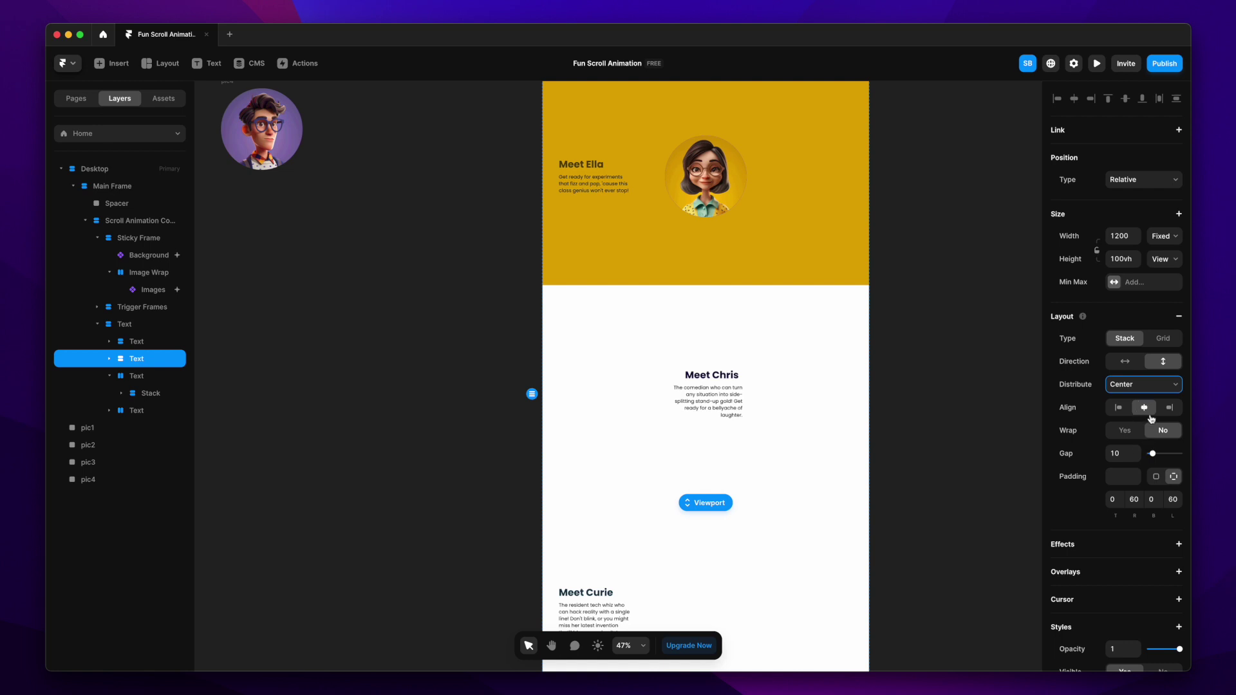
click(1170, 408)
Set the Meet Curie text frame's stack to vertical direction, Center distribution and left alignment.
scroll(987, 466, down, 3)
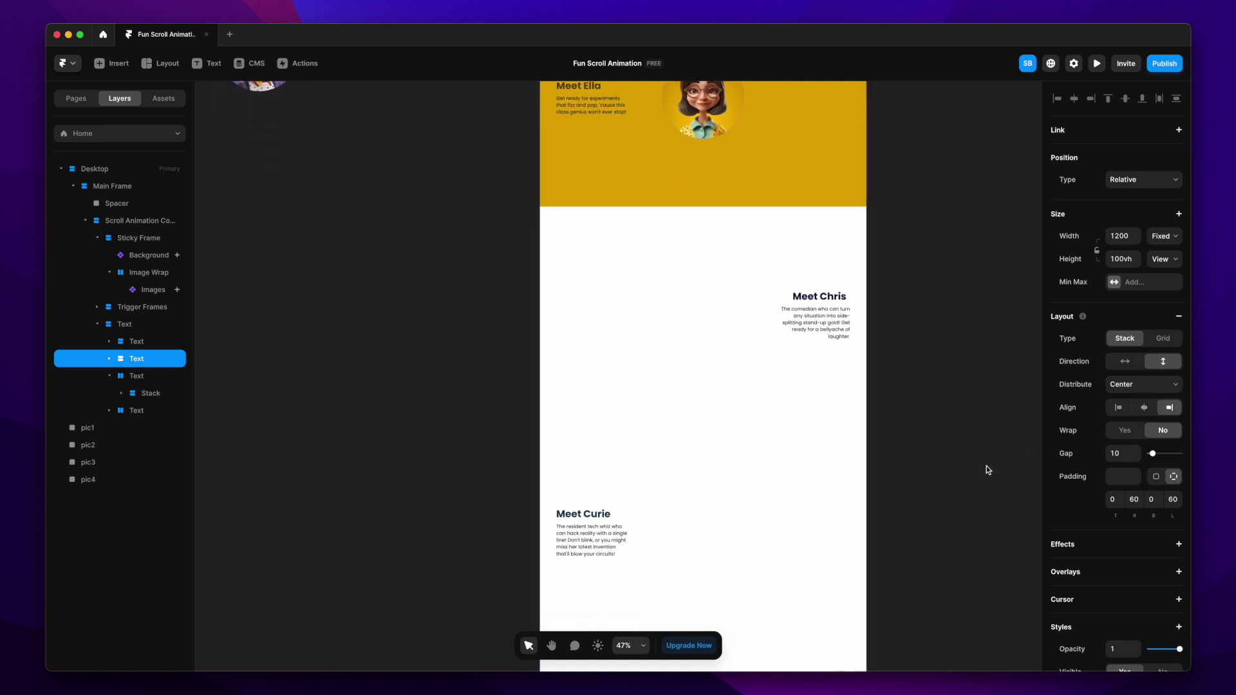
click(727, 509)
click(1152, 330)
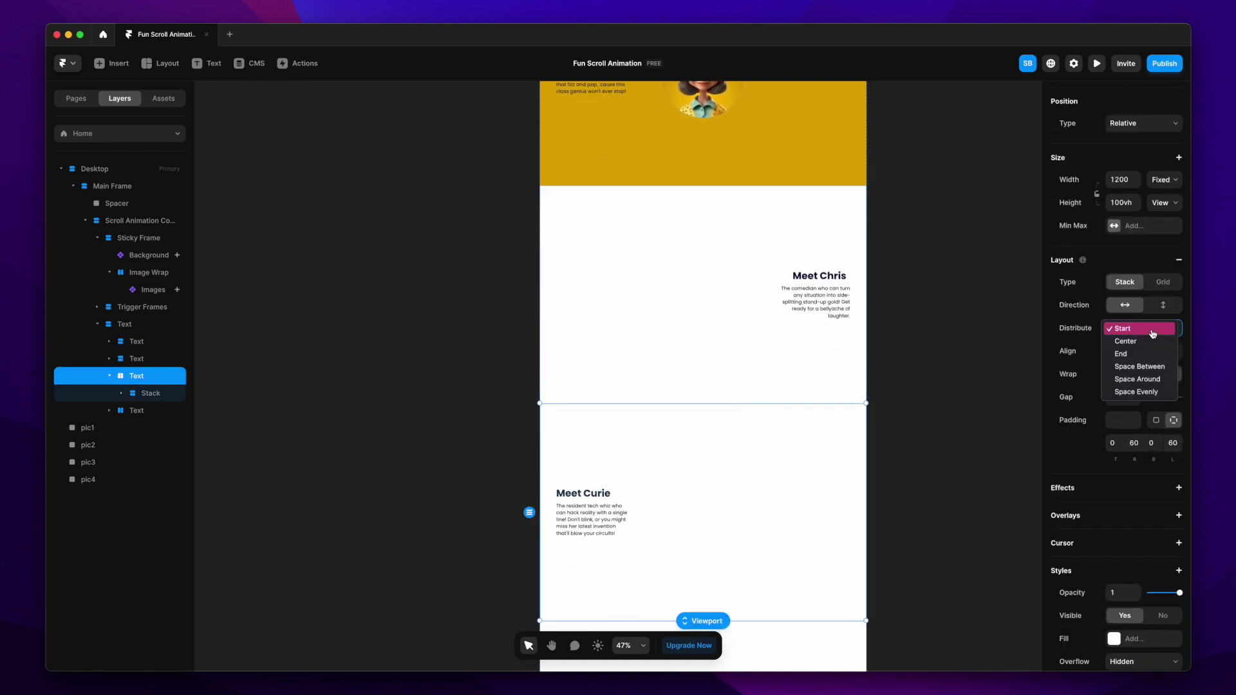
click(1152, 330)
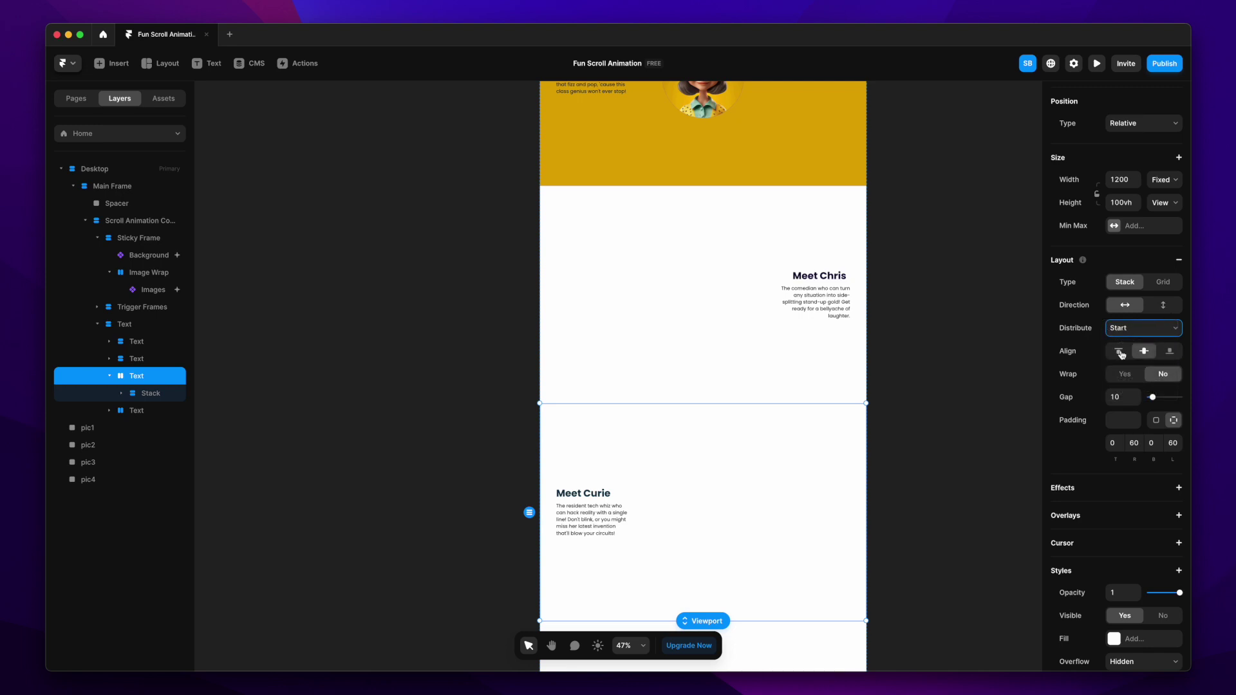
scroll(979, 422, down, 2)
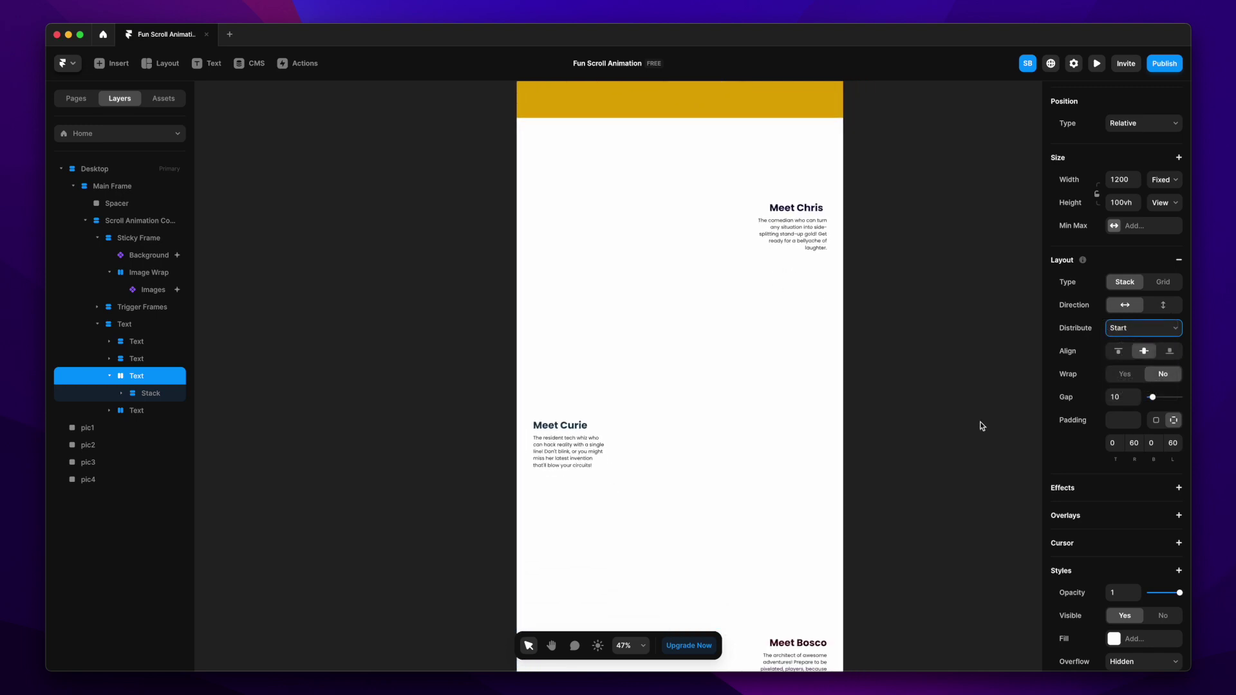
click(1163, 306)
click(1154, 330)
click(1154, 337)
click(1123, 351)
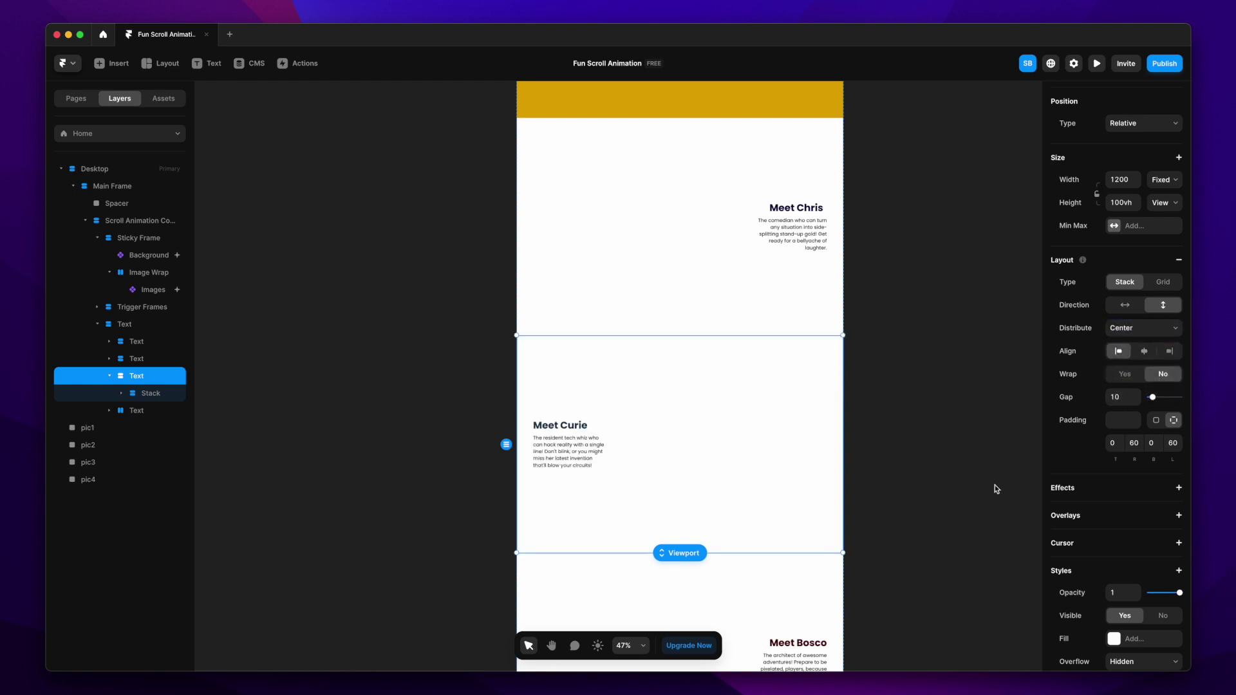
Set the Meet Bosco text frame's stack to vertical direction, Center distribution and right alignment.
scroll(904, 471, down, 4)
click(728, 458)
click(1163, 361)
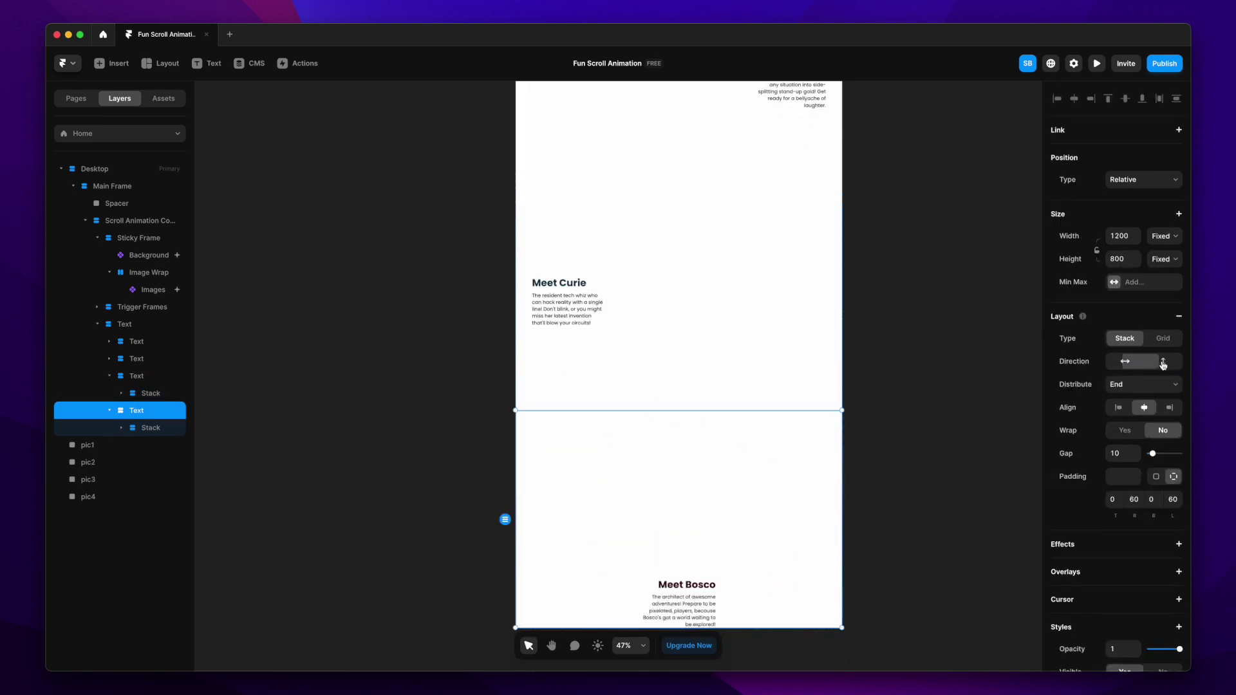
click(1145, 385)
click(1148, 390)
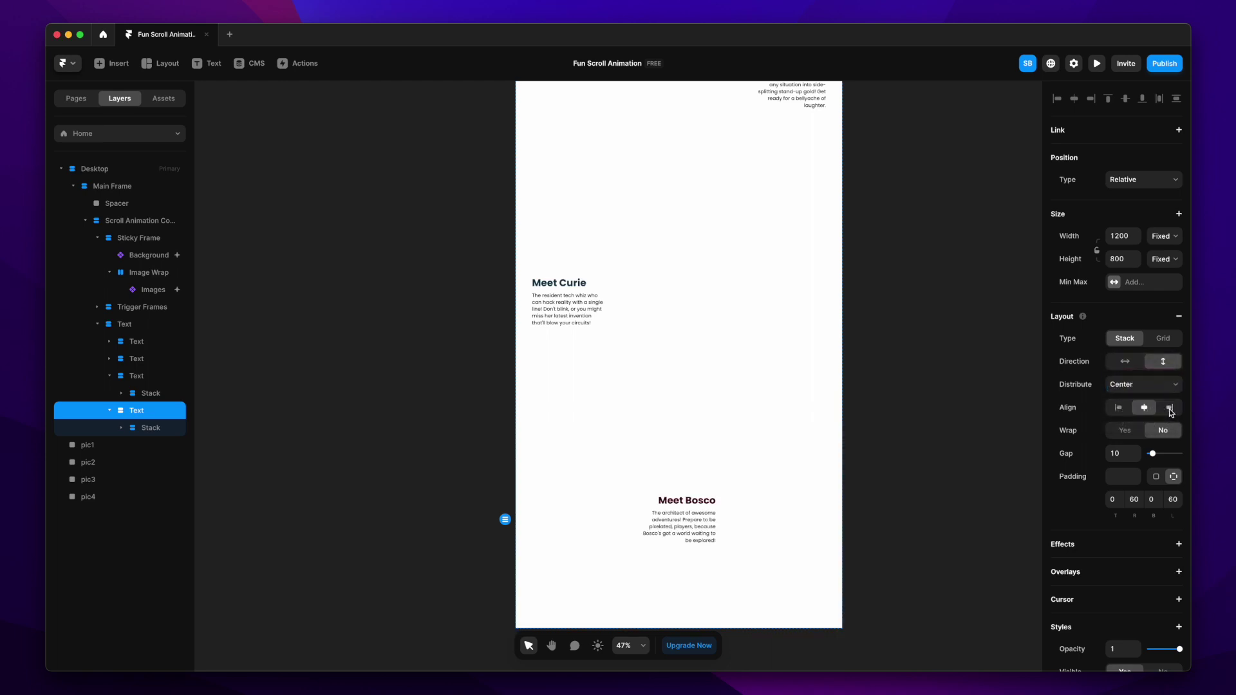
click(1169, 408)
click(899, 446)
Check the text frames' sizing and switch the Meet Bosco text frame's height from Fixed to Viewport.
scroll(899, 446, down, 3)
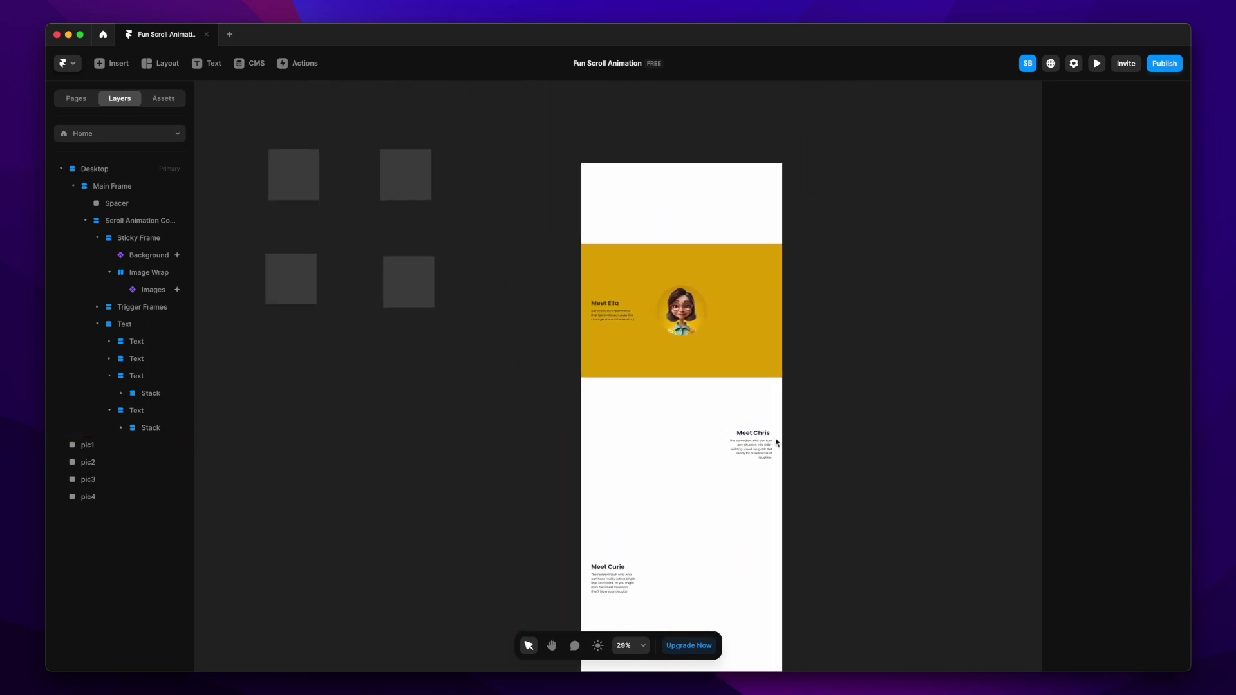
click(643, 433)
scroll(817, 474, down, 3)
click(688, 403)
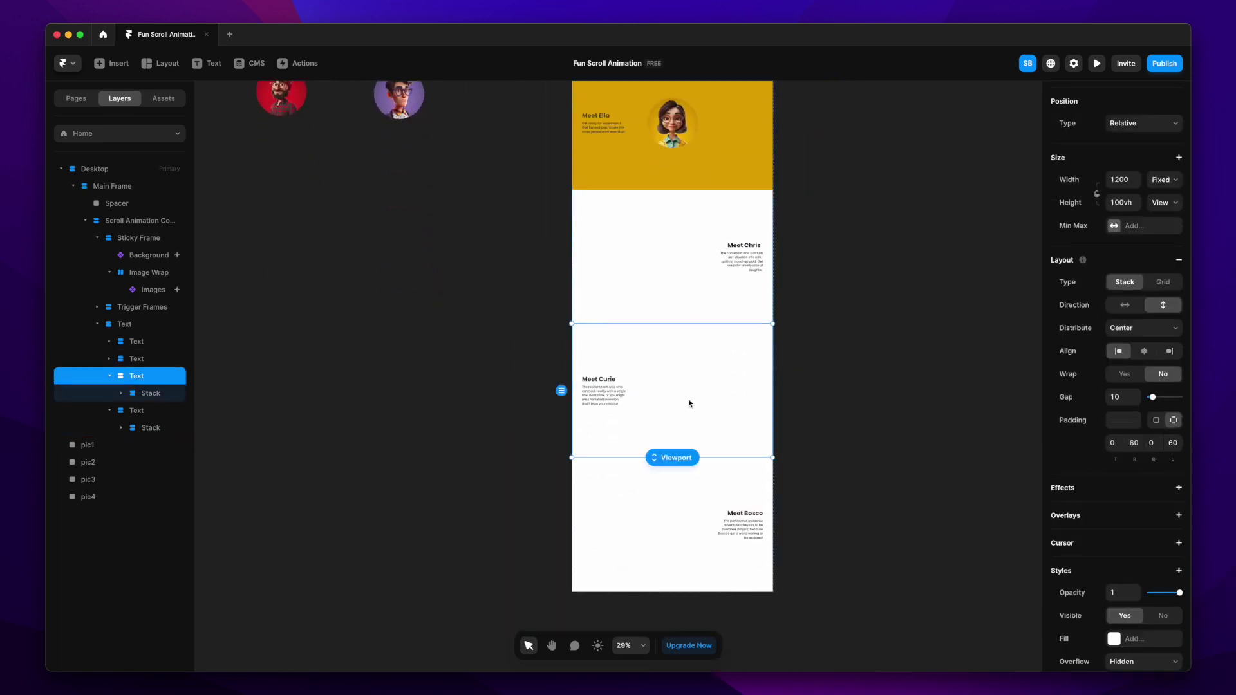
click(659, 545)
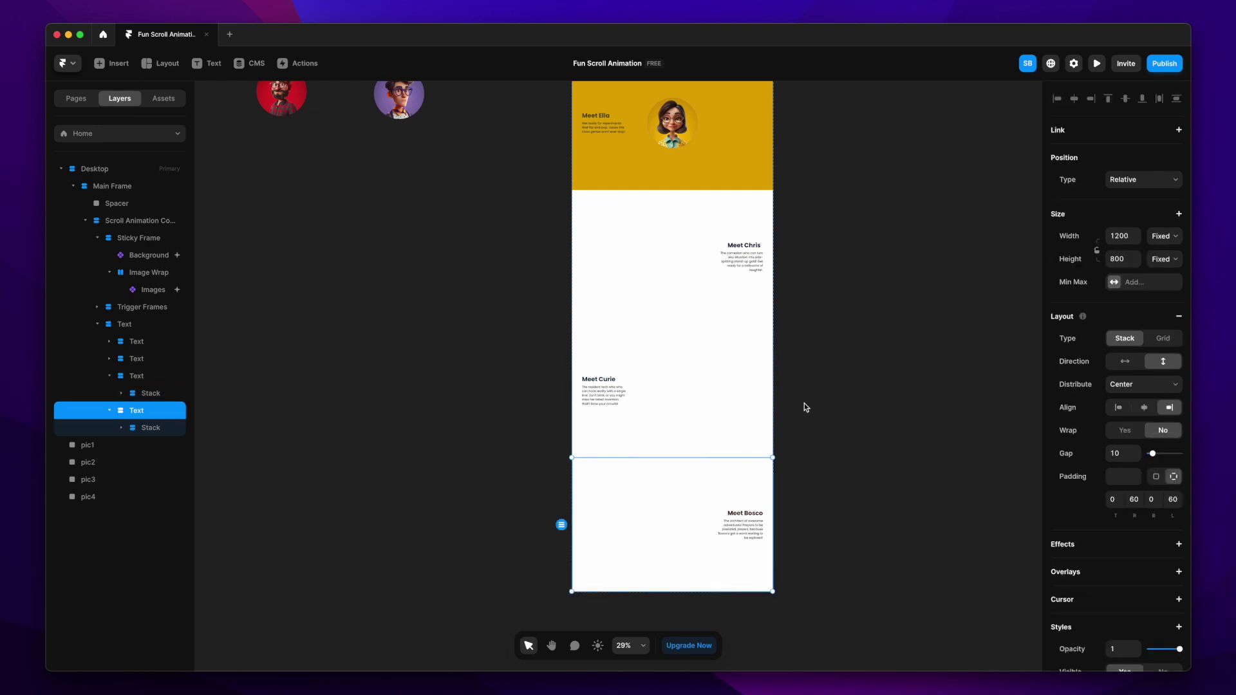
click(1163, 259)
click(1171, 309)
click(905, 377)
Preview the page again and examine how each character's text, portrait flip and background colour line up while scrolling.
scroll(905, 377, down, 2)
scroll(876, 388, up, 5)
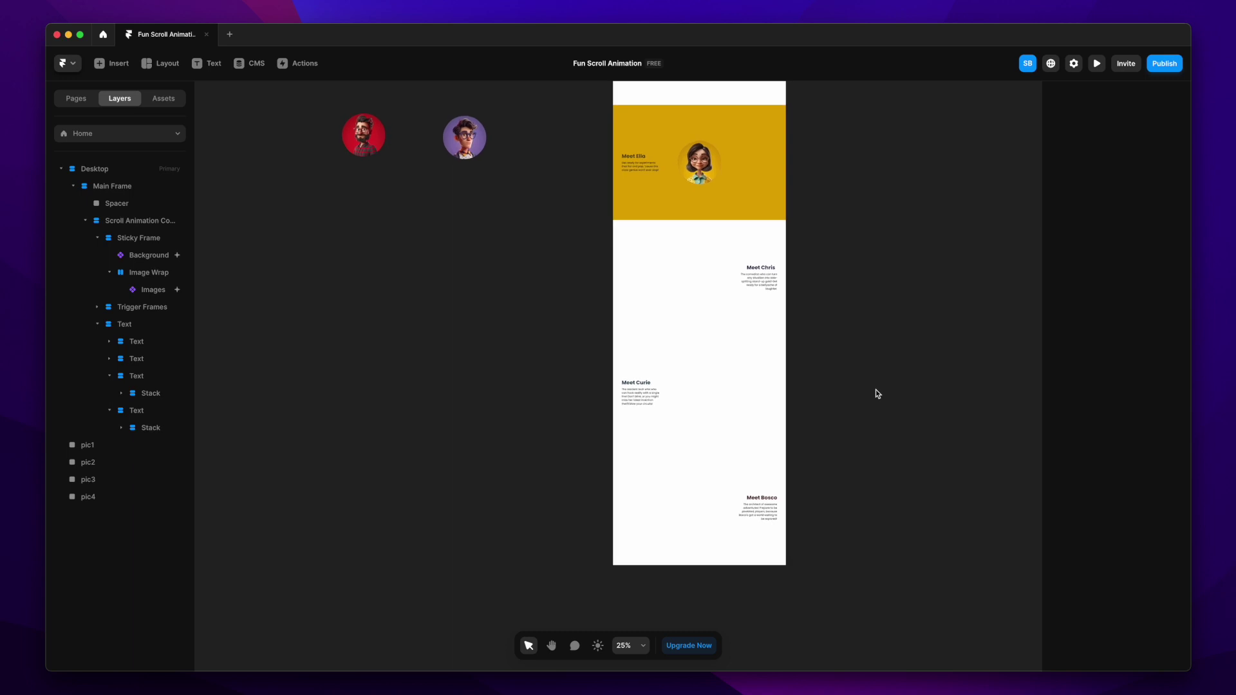
click(586, 276)
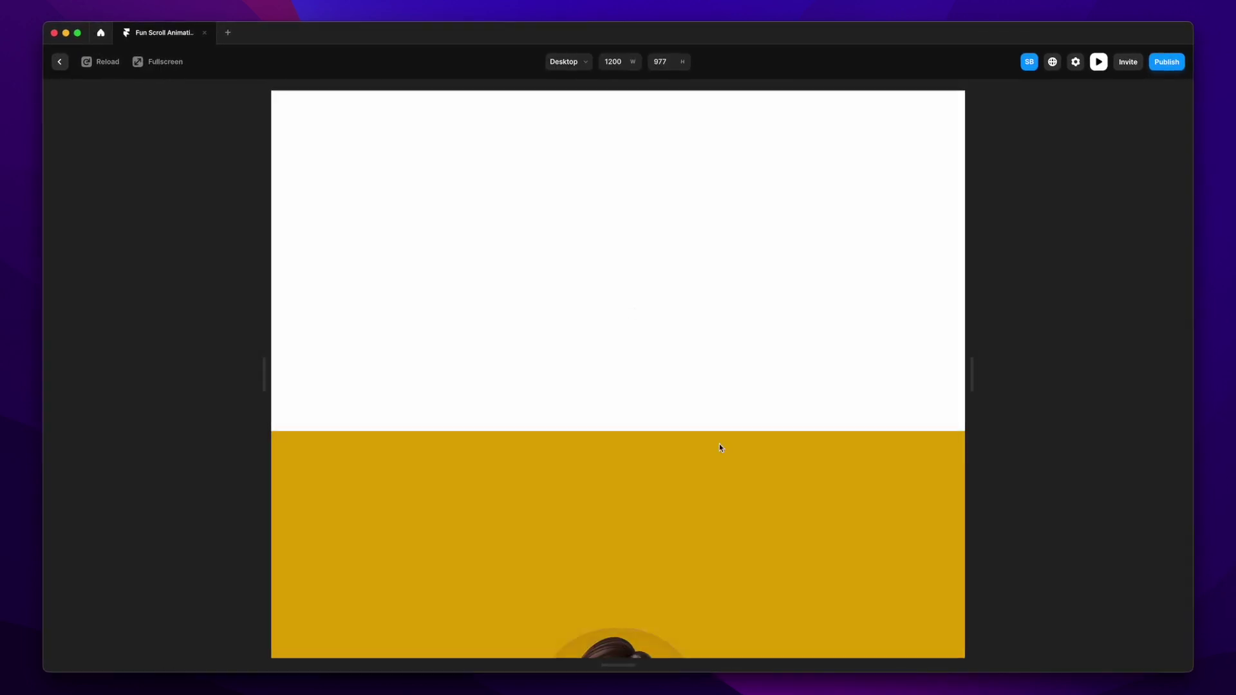
scroll(720, 444, down, 5)
scroll(720, 443, down, 10)
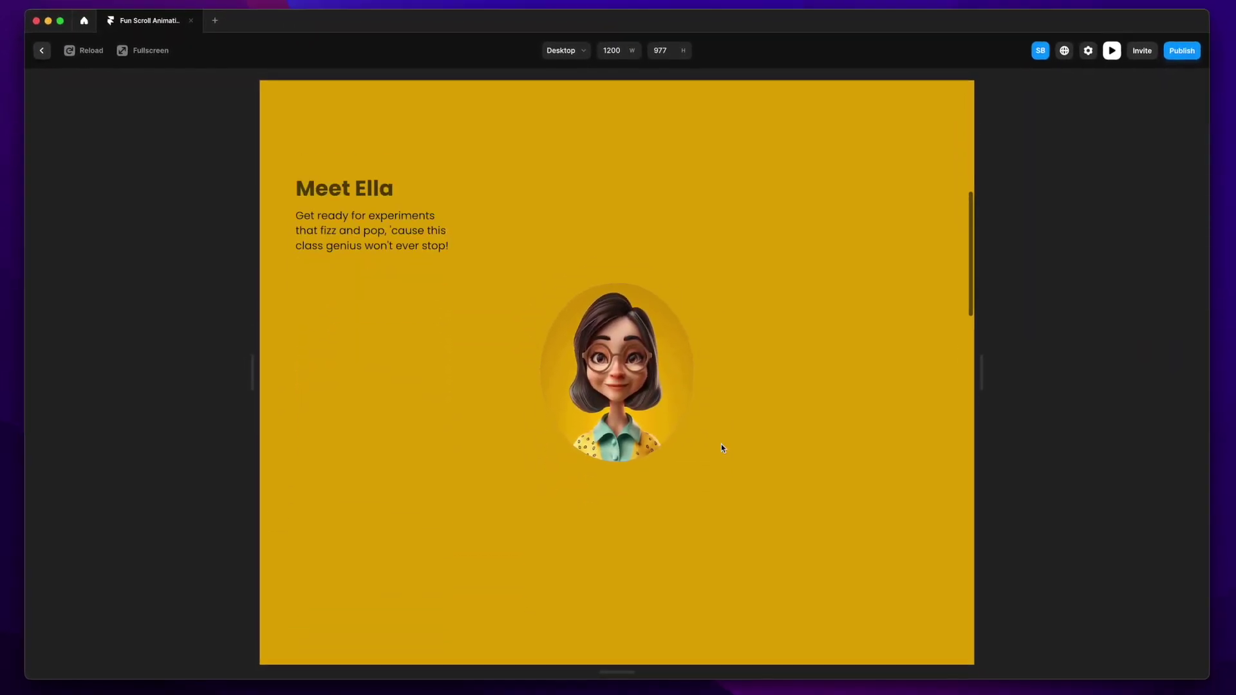
scroll(724, 449, down, 10)
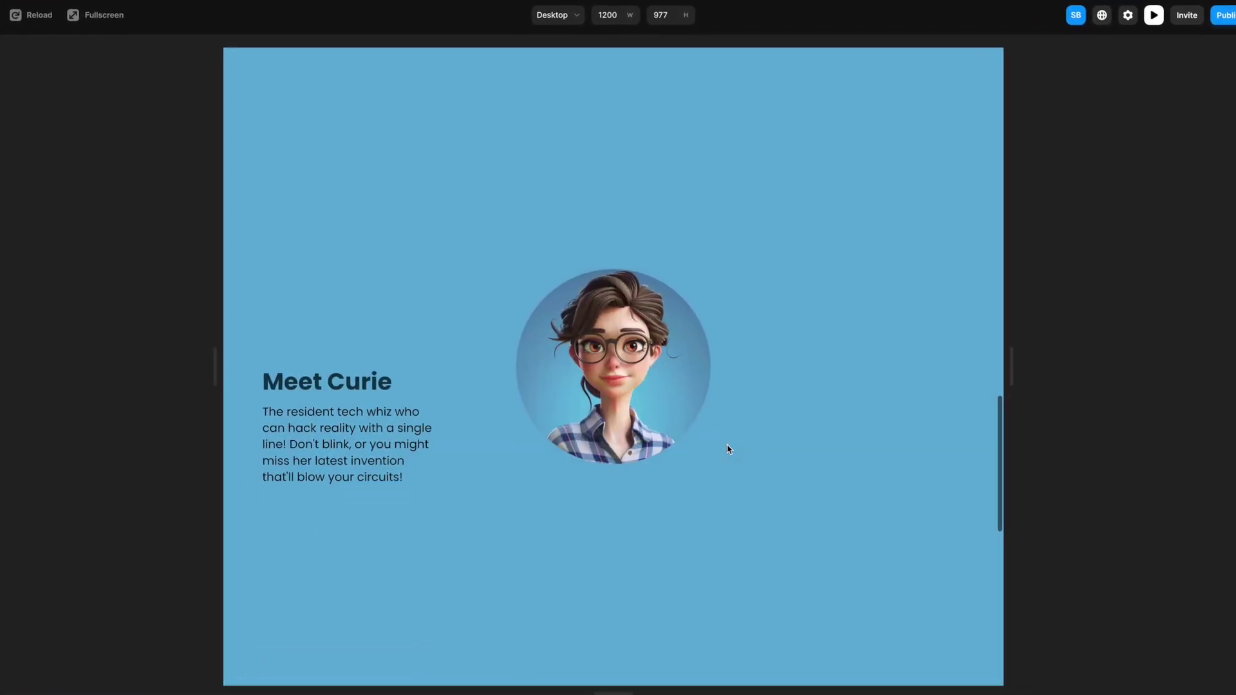
scroll(729, 449, down, 10)
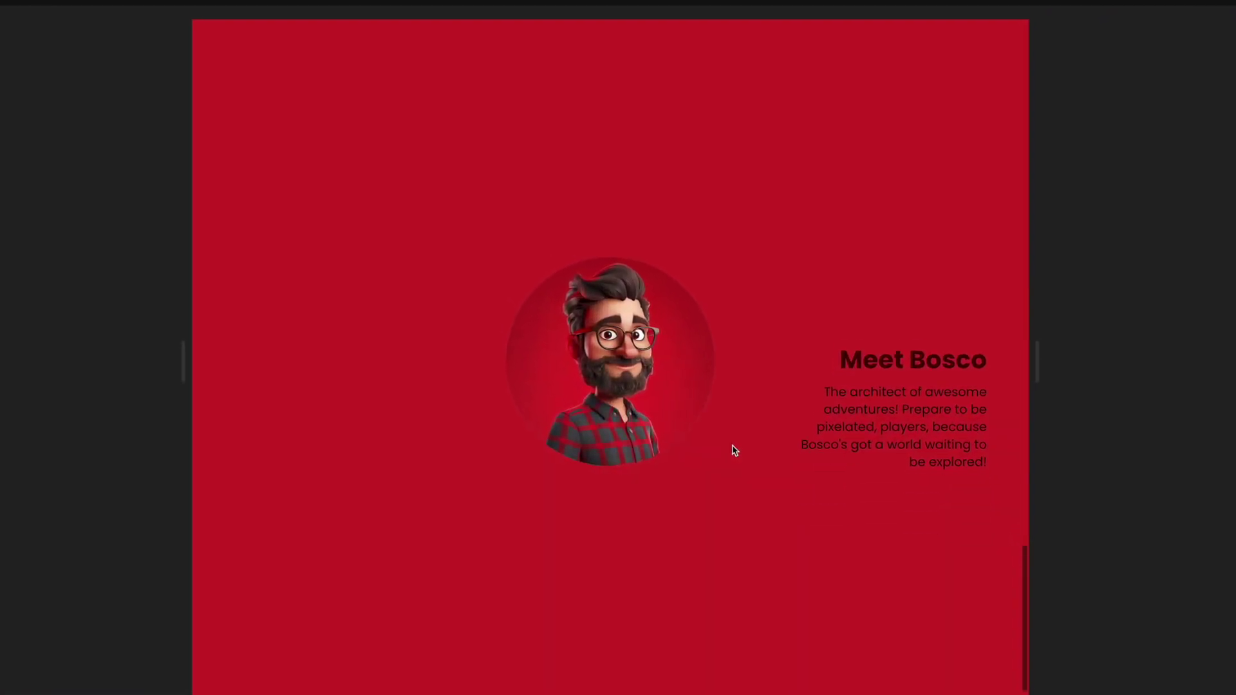
scroll(738, 451, up, 15)
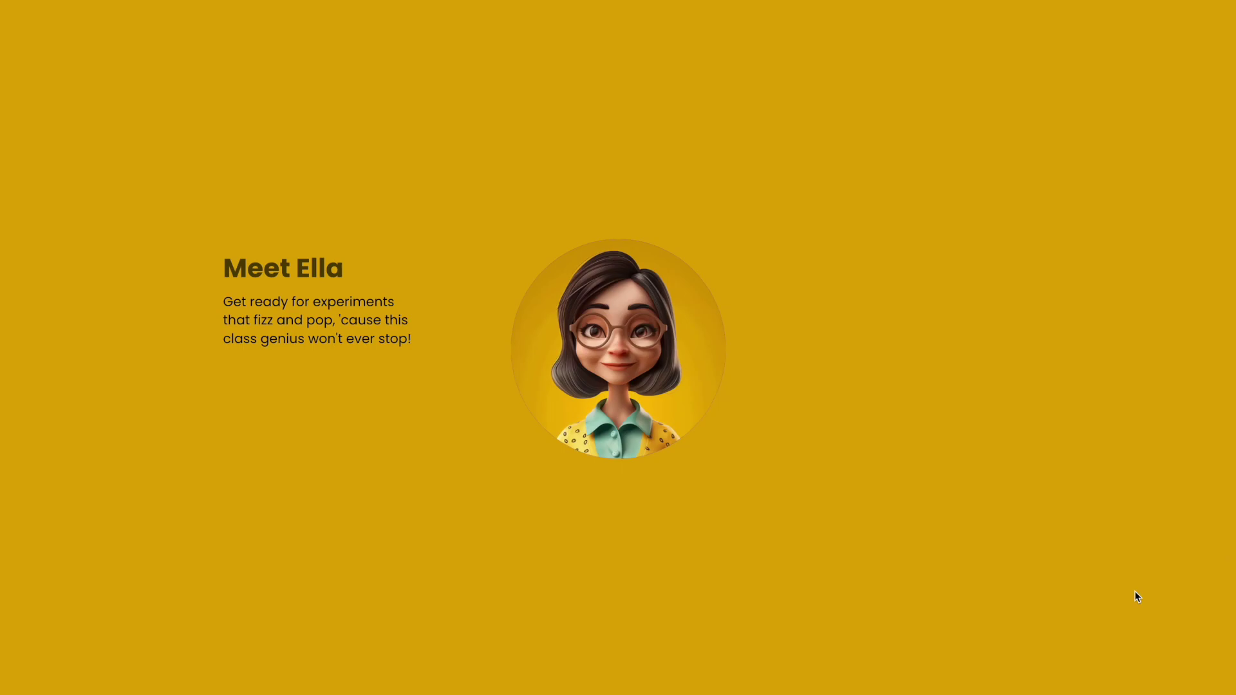
scroll(1134, 591, down, 5)
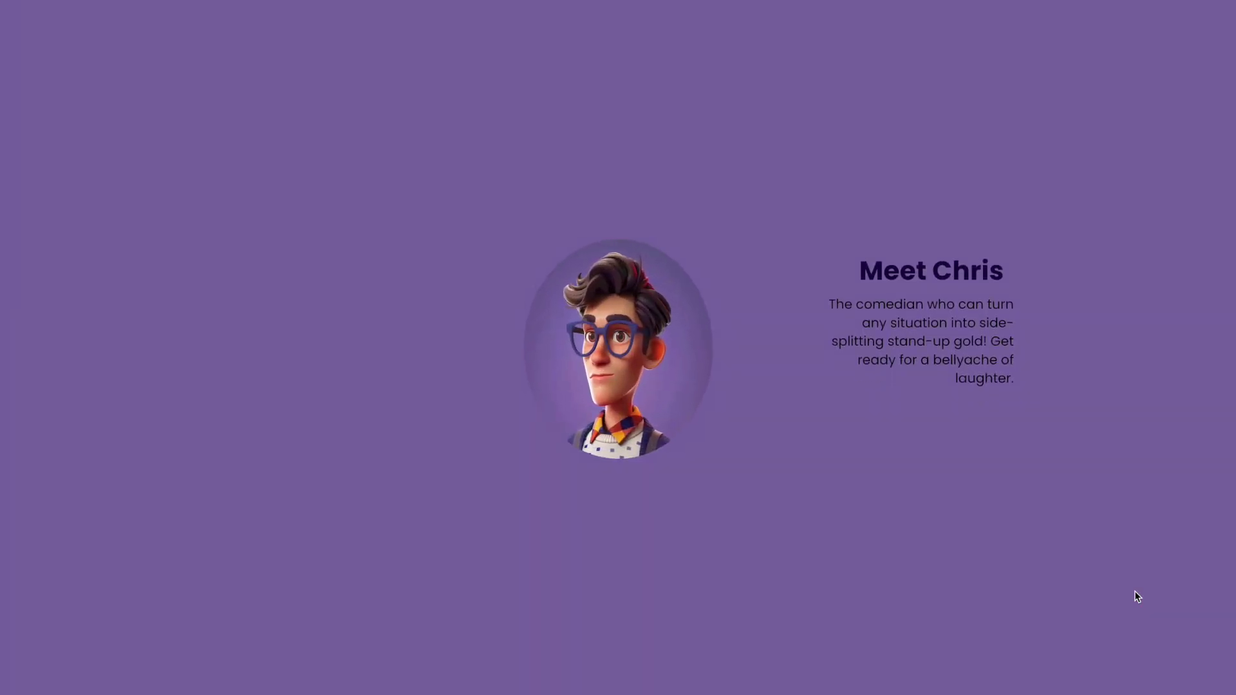